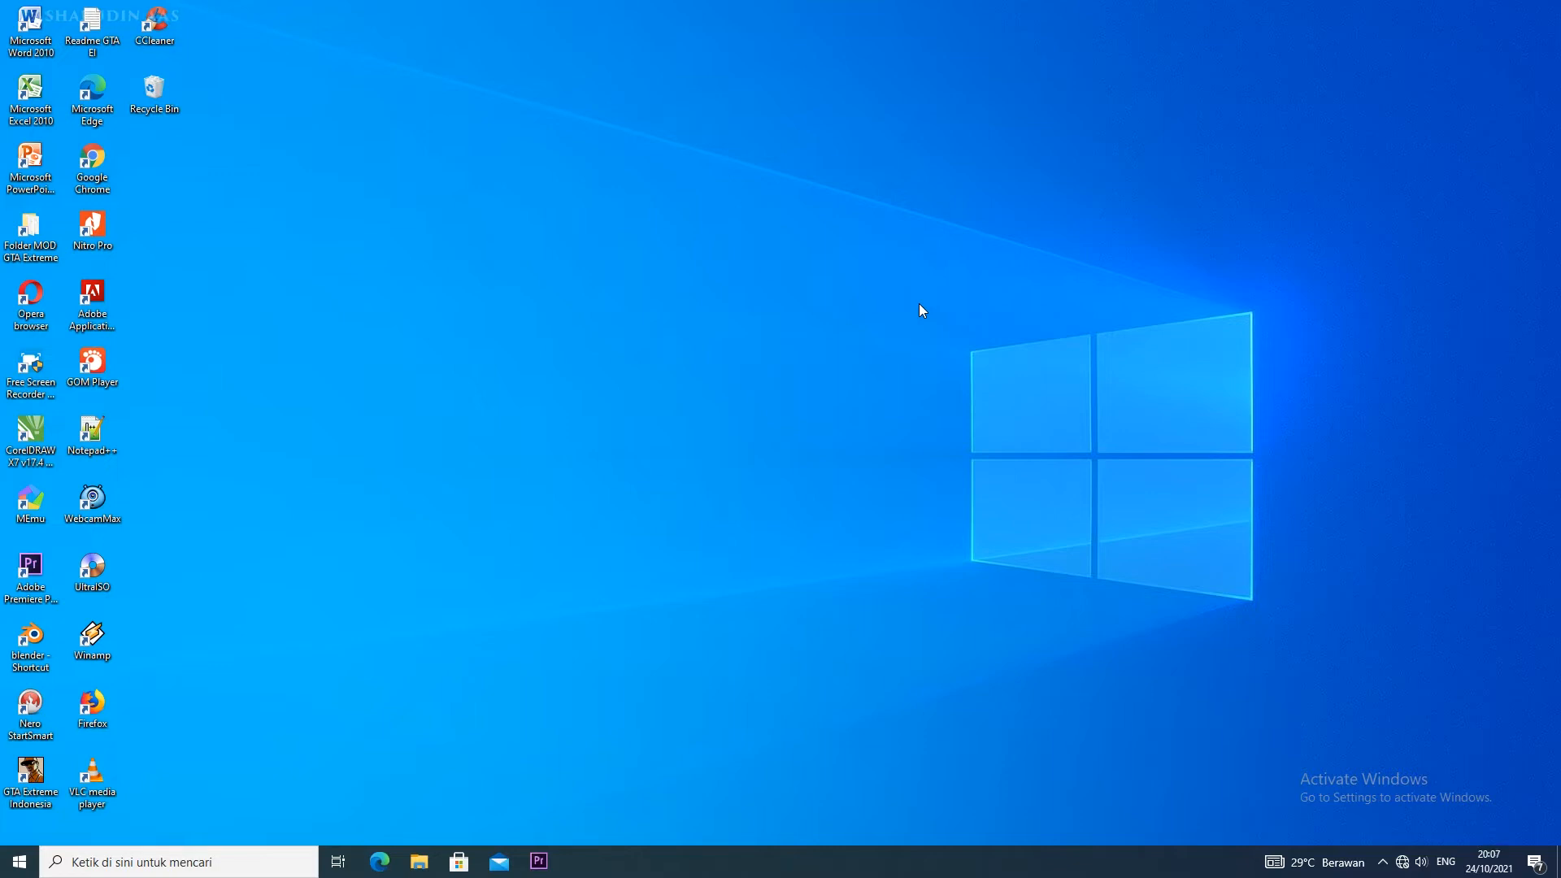
# - Open Microsoft Excel 2010 from the desktop and dismiss the Office activation wizard
pyautogui.rightClick(921, 309)
pyautogui.rightClick(953, 348)
pyautogui.click(994, 397)
pyautogui.doubleClick(39, 104)
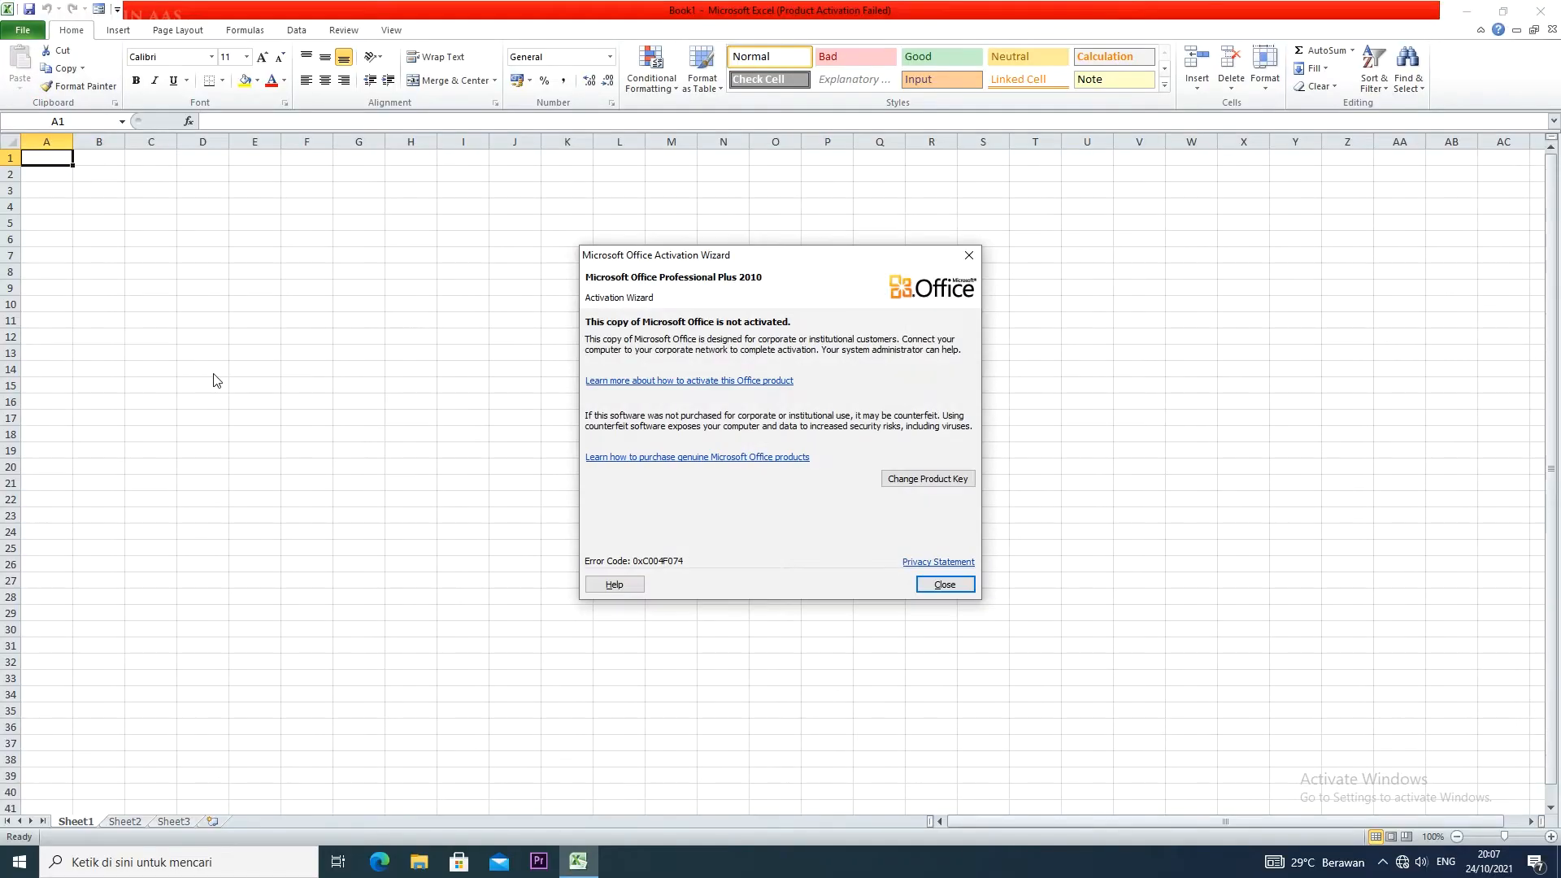
pyautogui.click(939, 586)
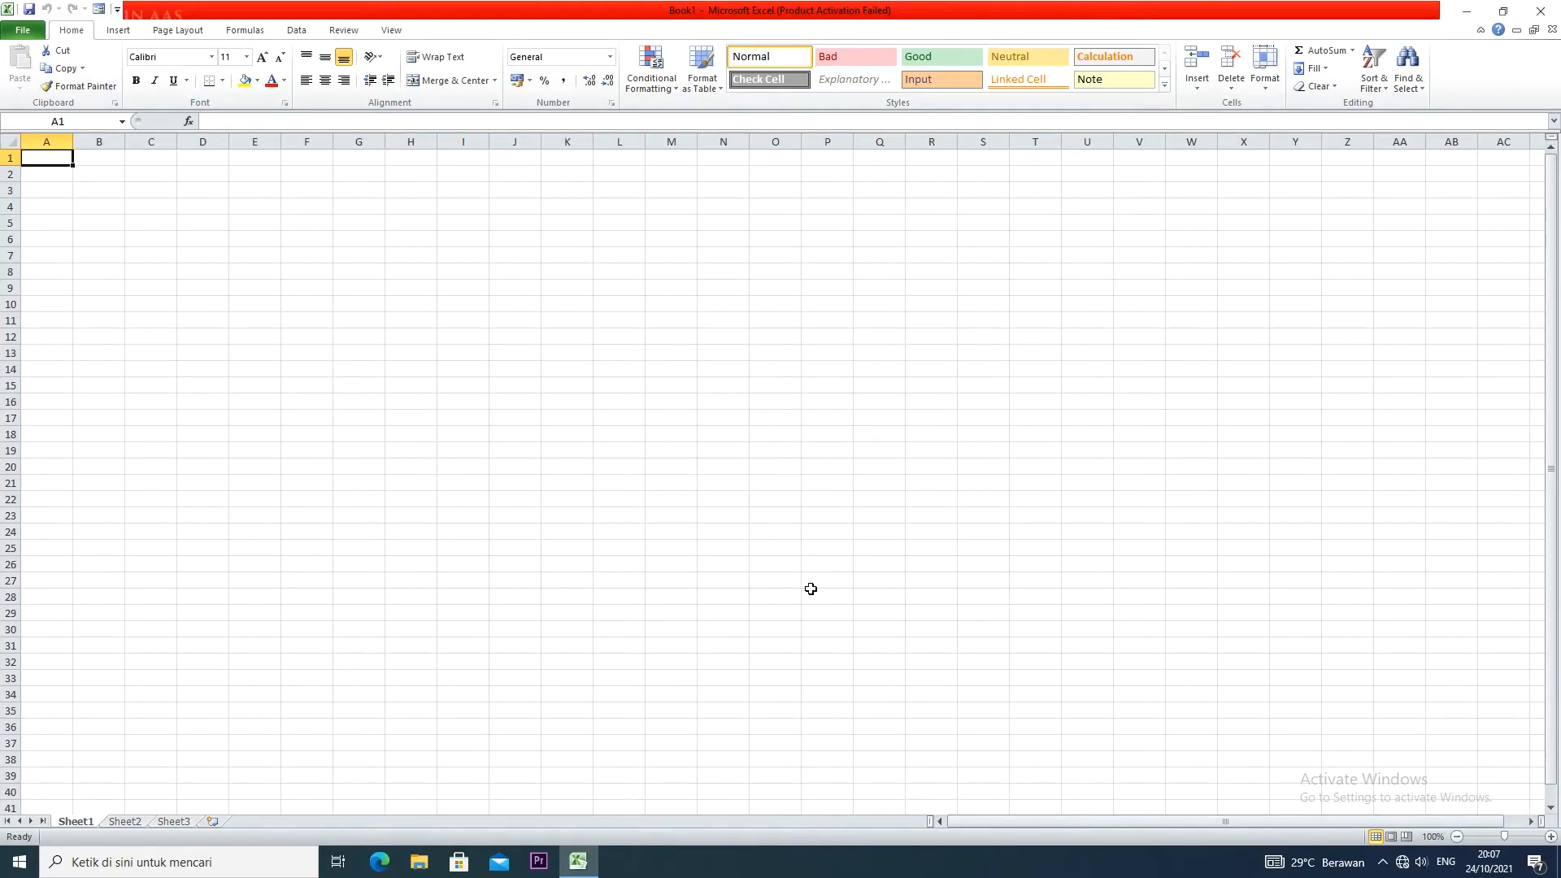
# - Narrow column A of the blank sheet to less than half of its default width
pyautogui.scroll(9, 810, 588)
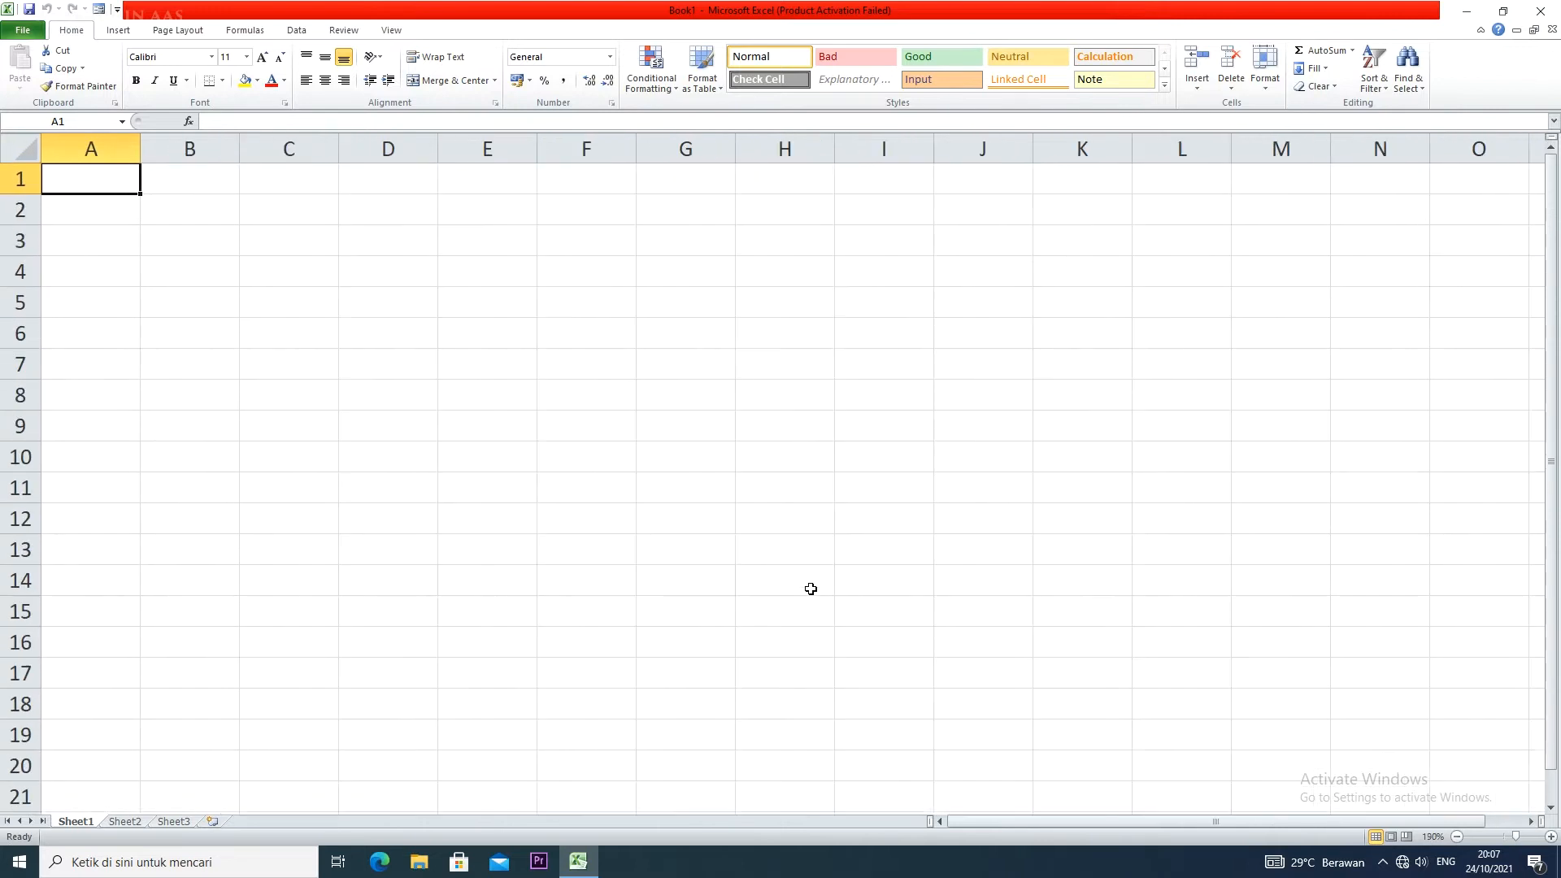
pyautogui.scroll(3, 810, 589)
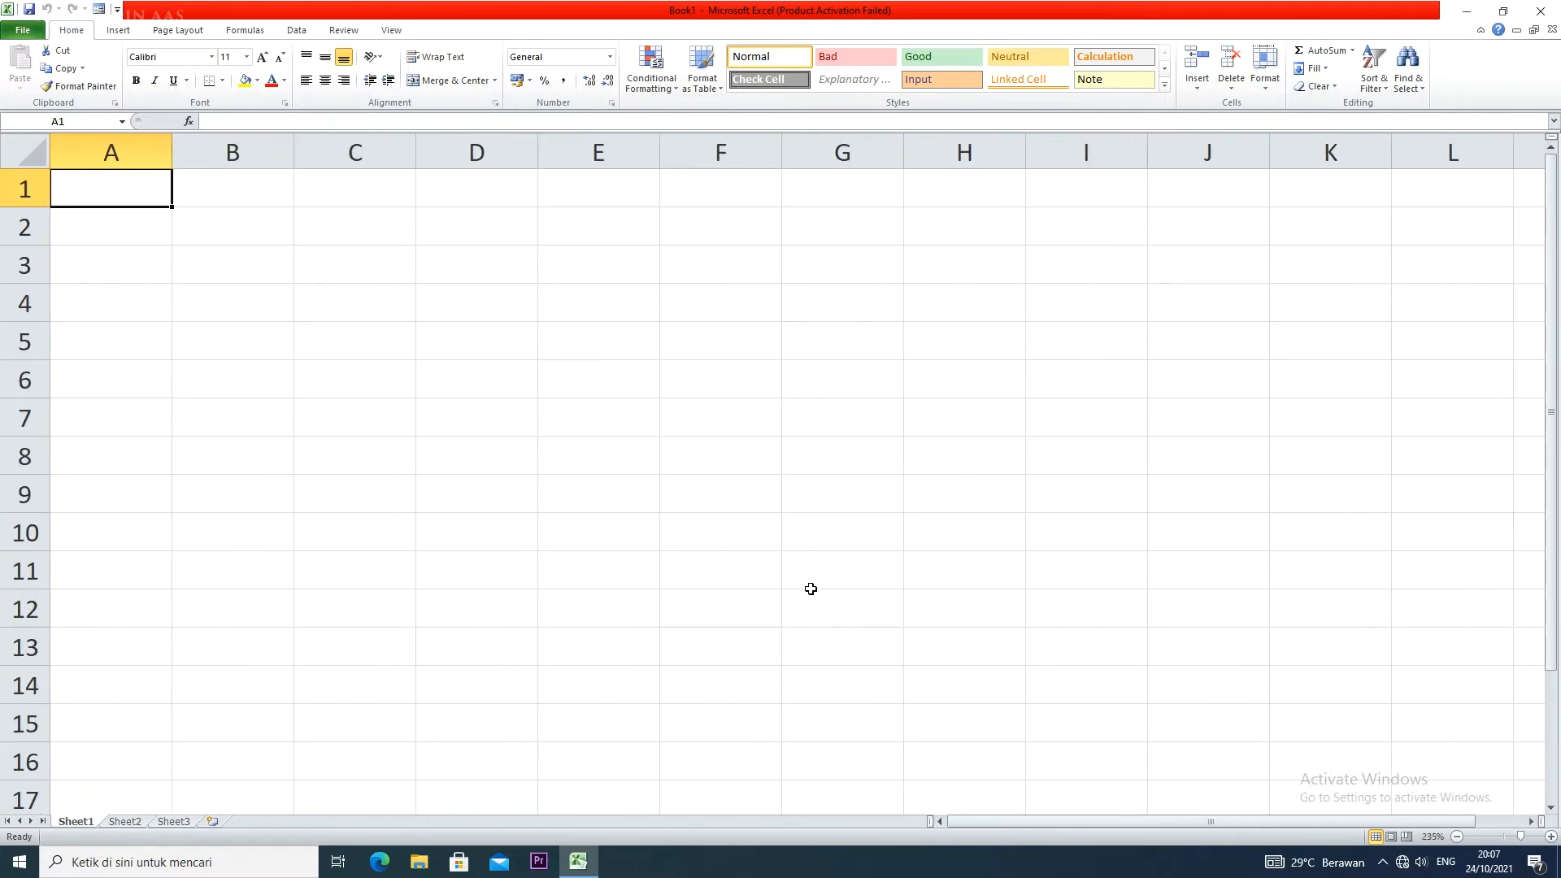
pyautogui.click(134, 258)
pyautogui.click(162, 186)
pyautogui.moveTo(170, 160); pyautogui.dragTo(95, 160)
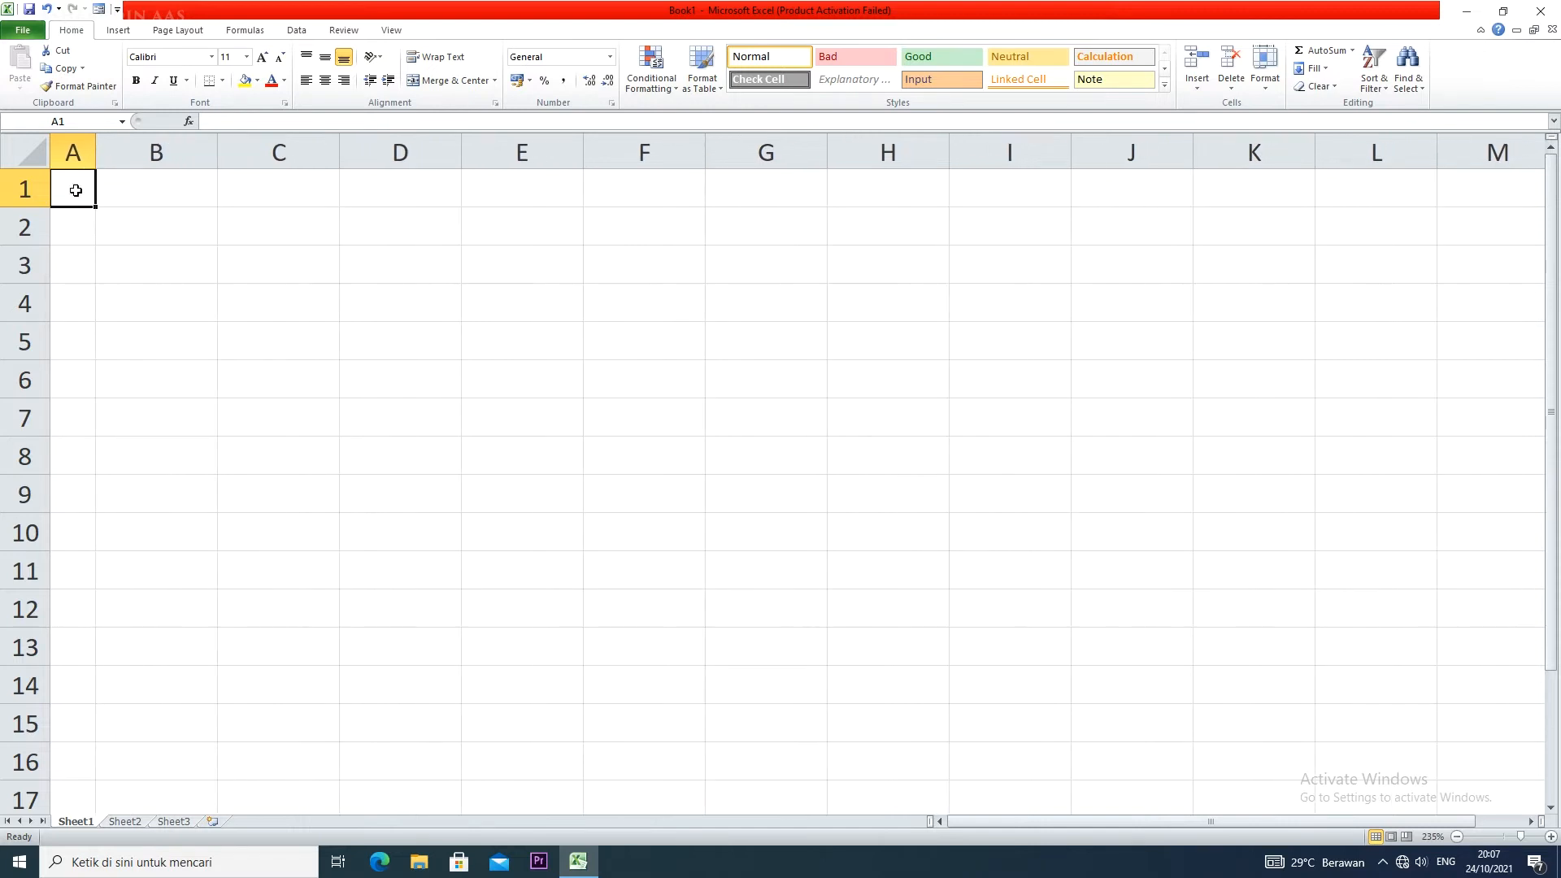
# - Enter the column headings NO in A1 and NAMA in B1, in capital letters
pyautogui.write('no')
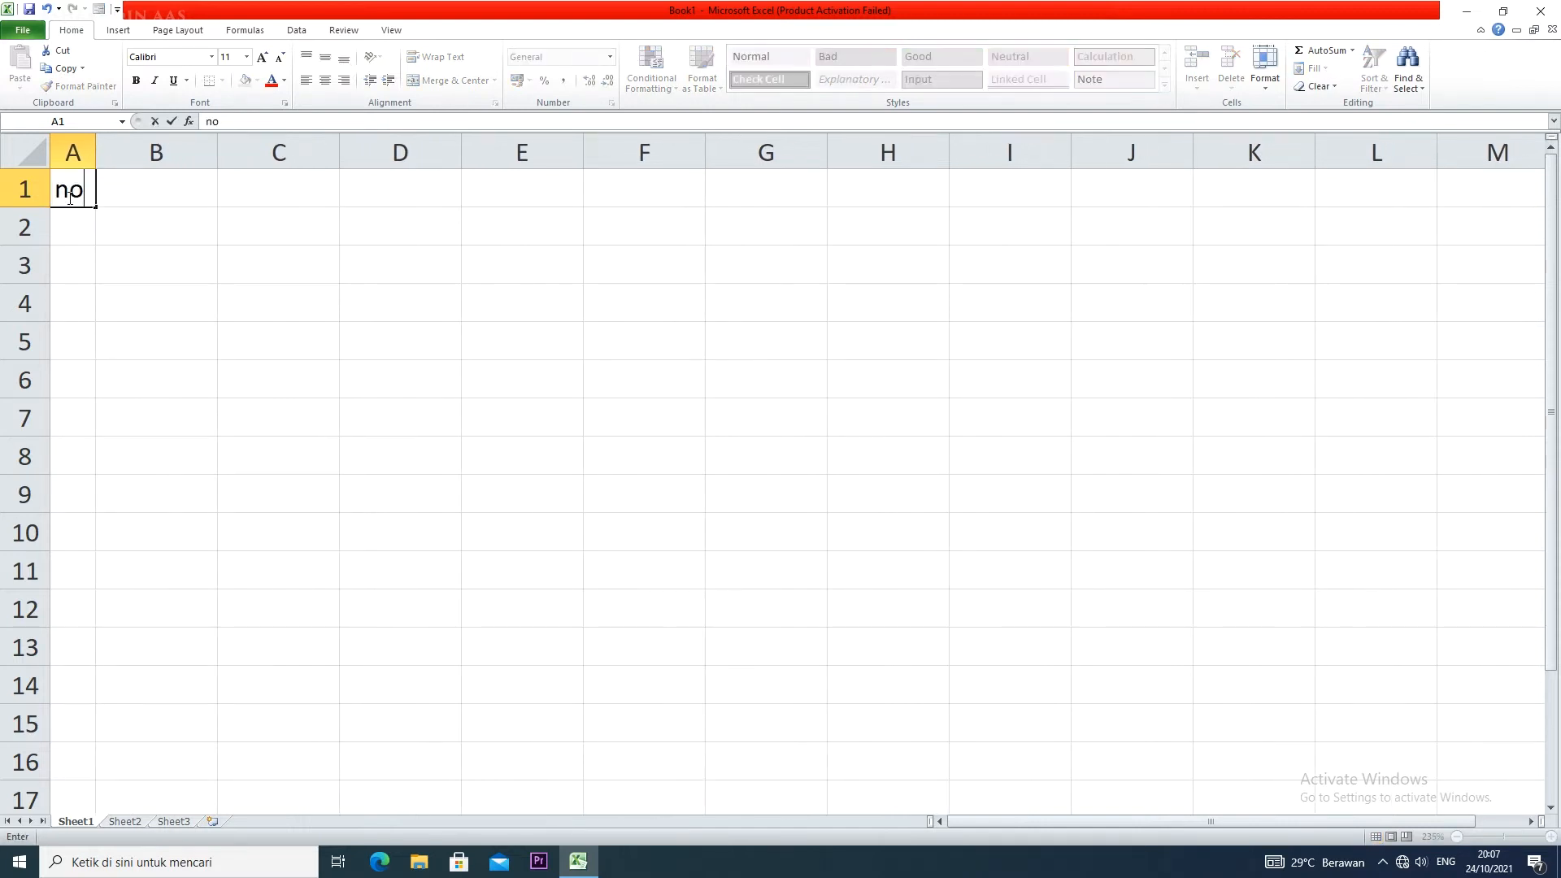
pyautogui.press('BackSpace')
pyautogui.press('BackSpace')
pyautogui.write('NO')
pyautogui.press('Tab')
pyautogui.write('NAMA')
pyautogui.press('Tab')
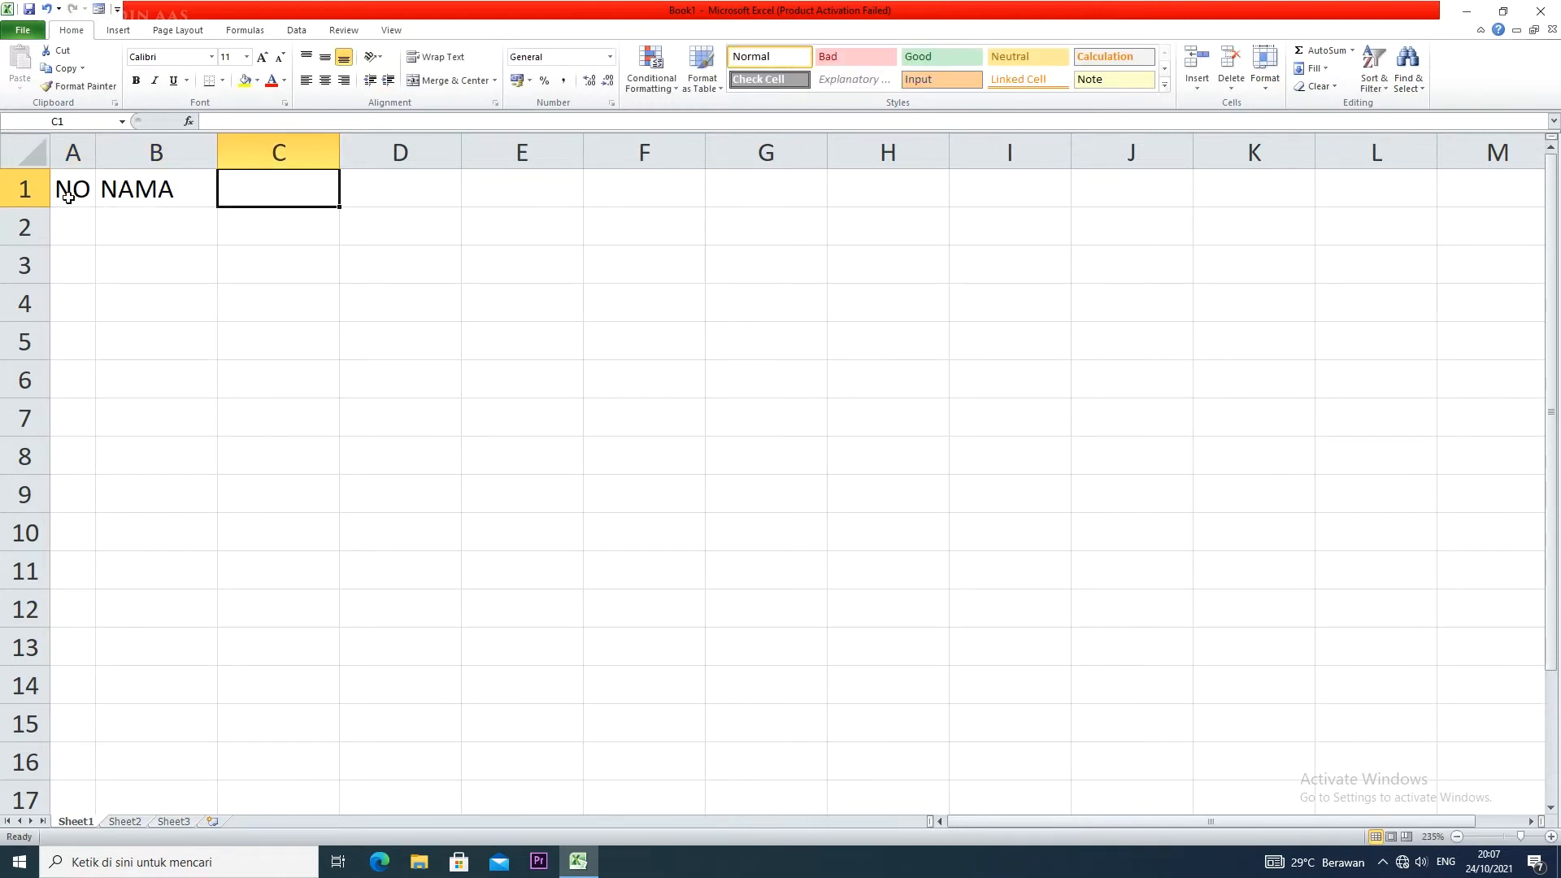
# - Try KELAS and JABATAN as the heading in C1, and clear the cell again
pyautogui.write('KELAS')
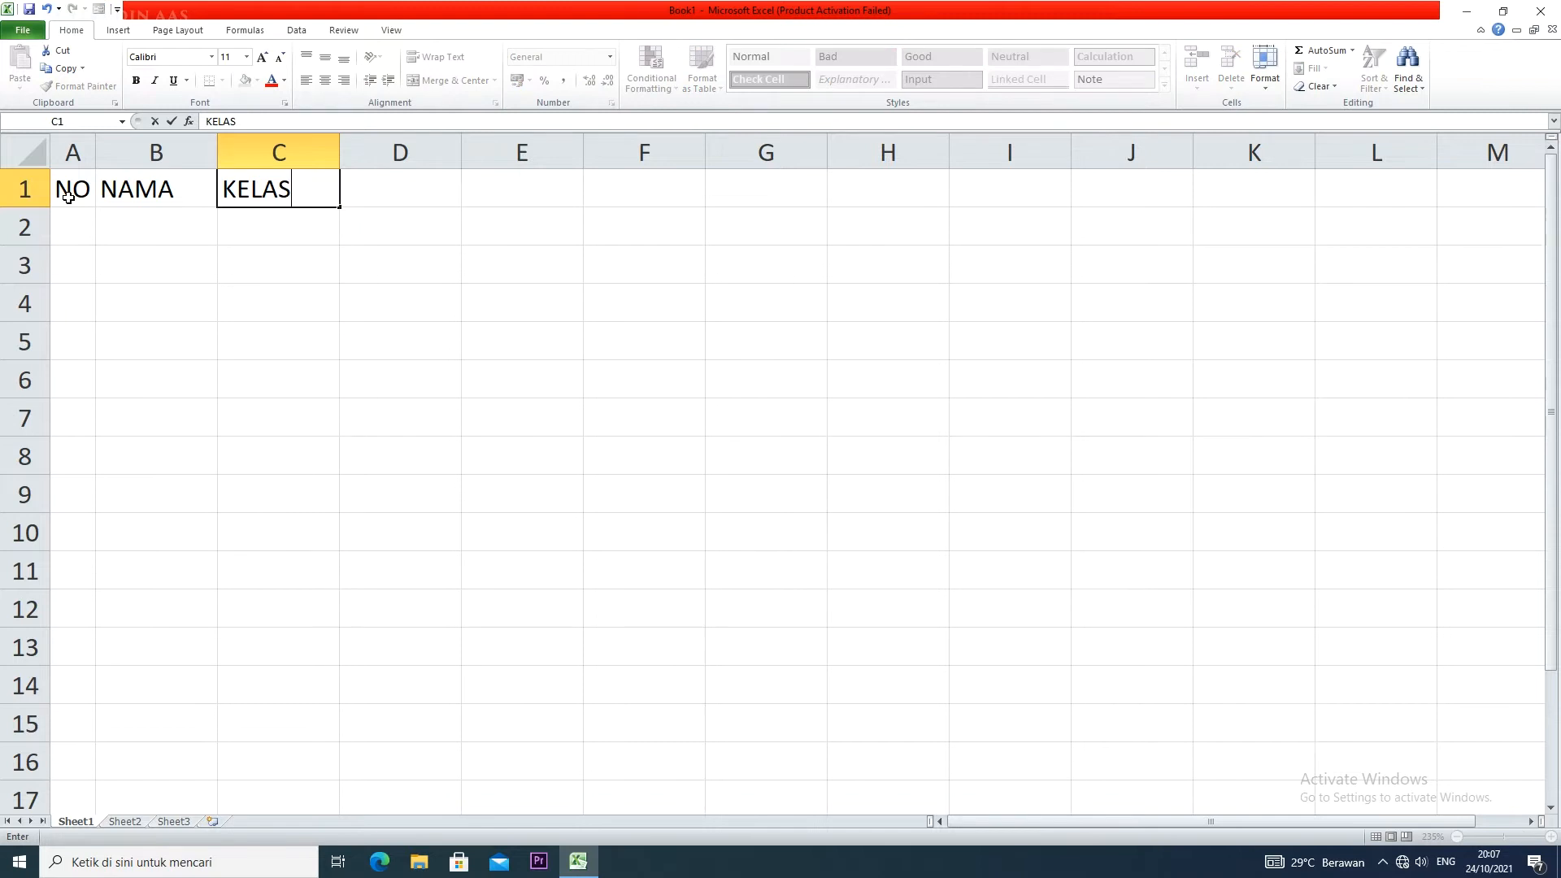
pyautogui.press('Tab')
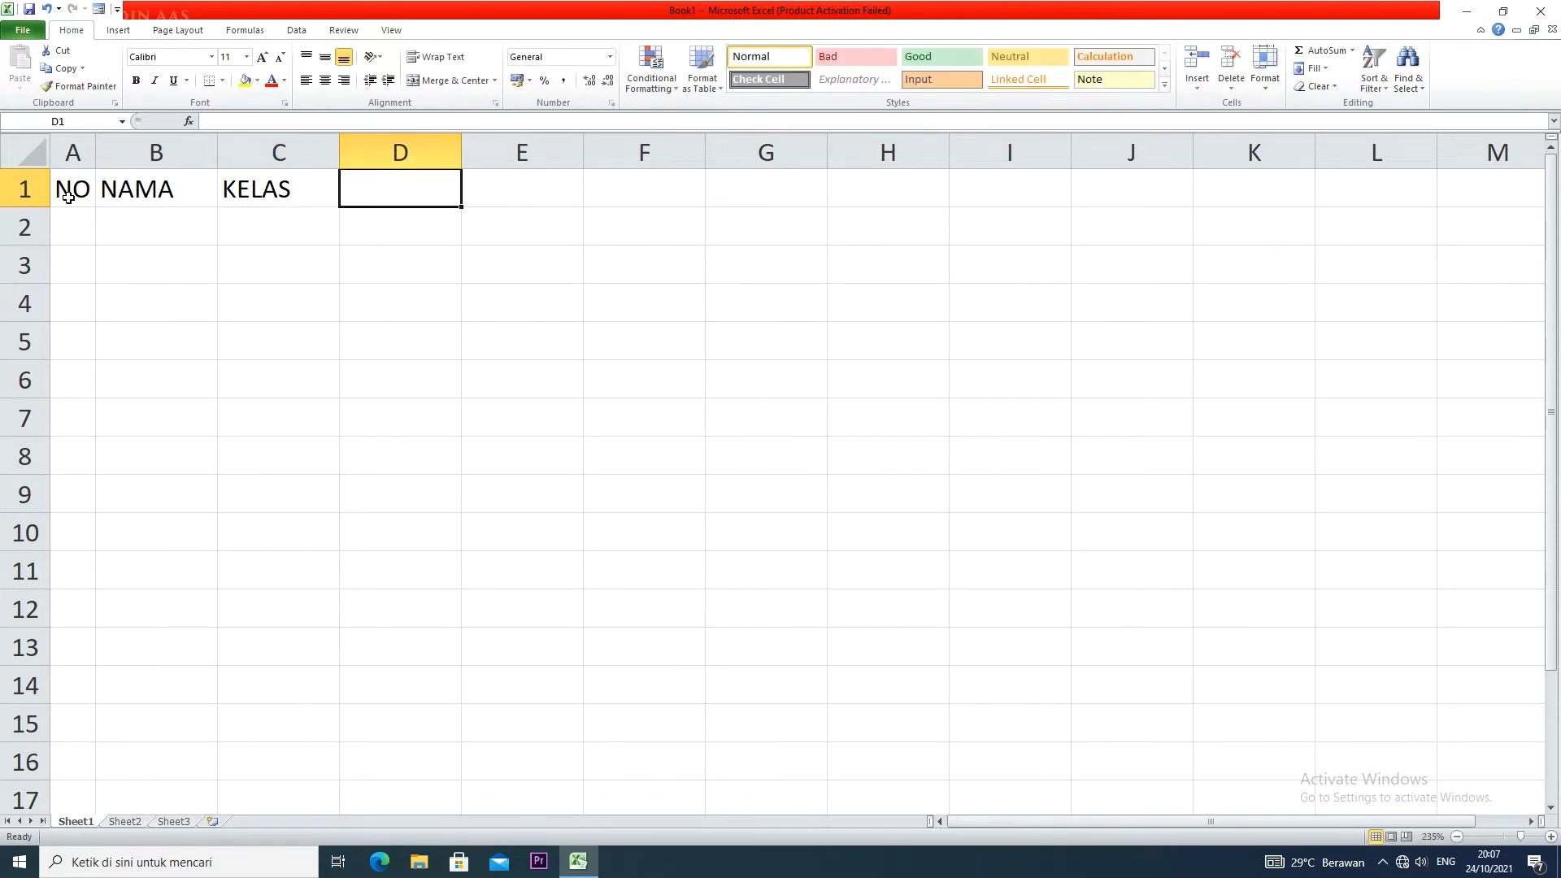
pyautogui.press('Left')
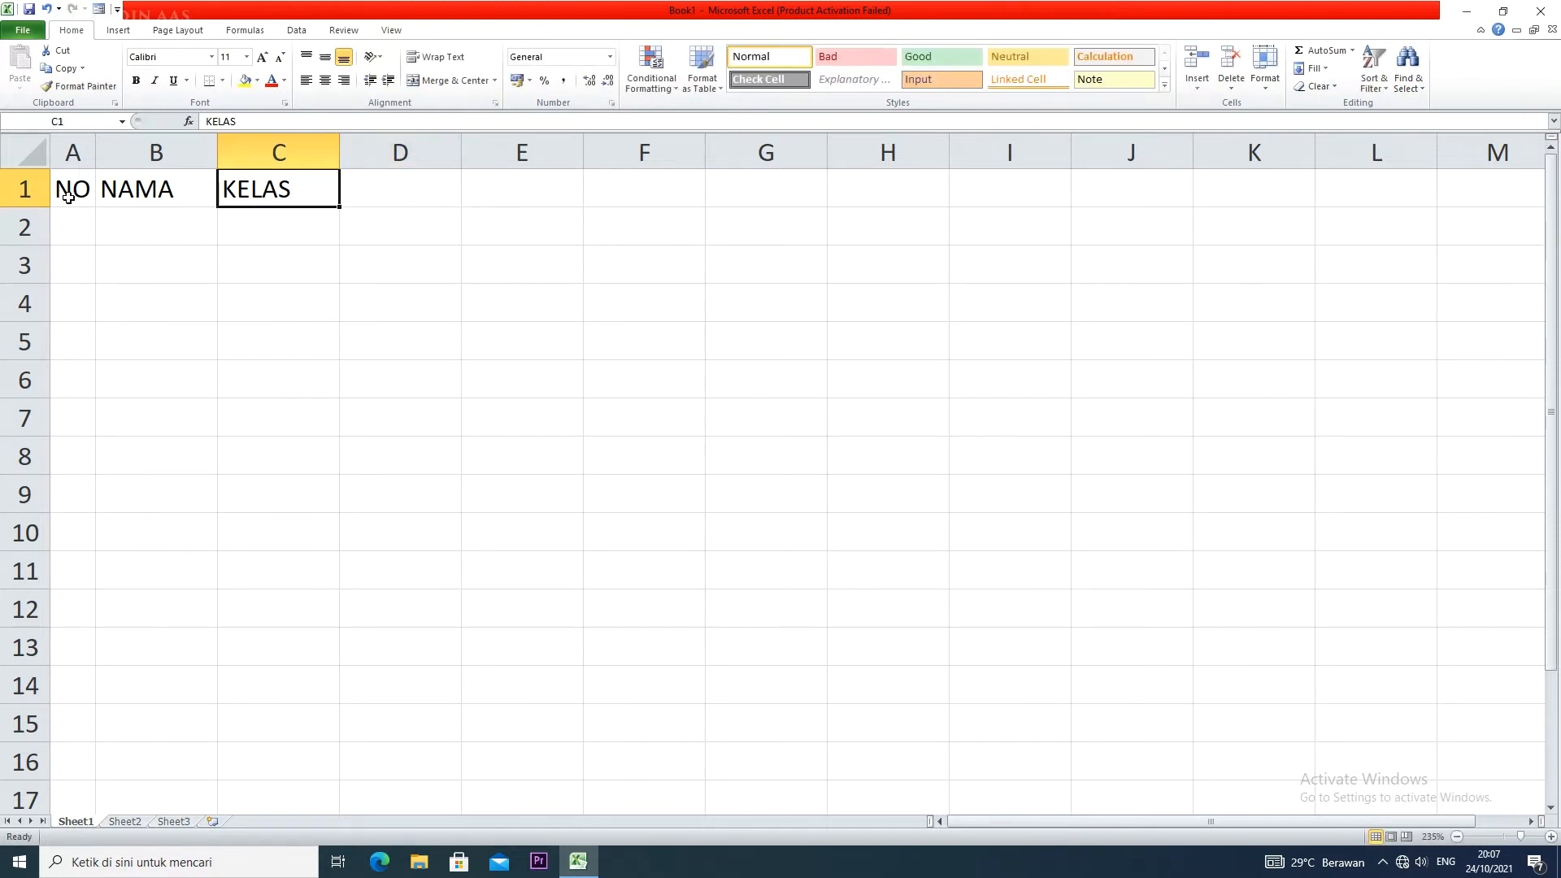
pyautogui.write('JABATAN')
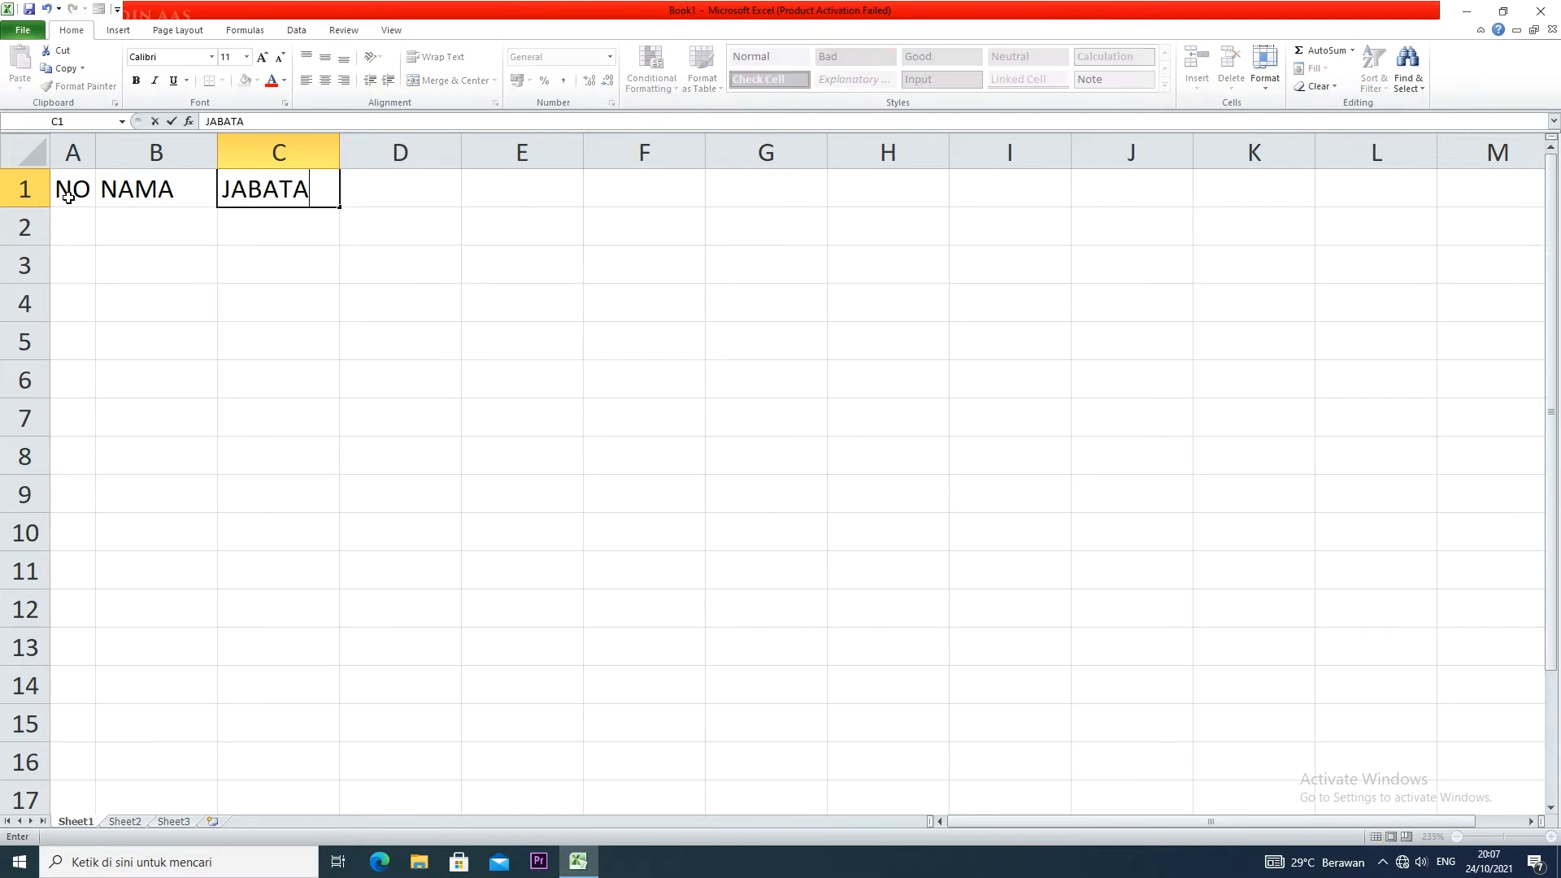
pyautogui.press('BackSpace')
pyautogui.press('BackSpace')
pyautogui.press('BackSpace')
pyautogui.press('BackSpace')
pyautogui.press('BackSpace')
pyautogui.press('BackSpace')
pyautogui.press('BackSpace')
pyautogui.press('Left')
pyautogui.press('Left')
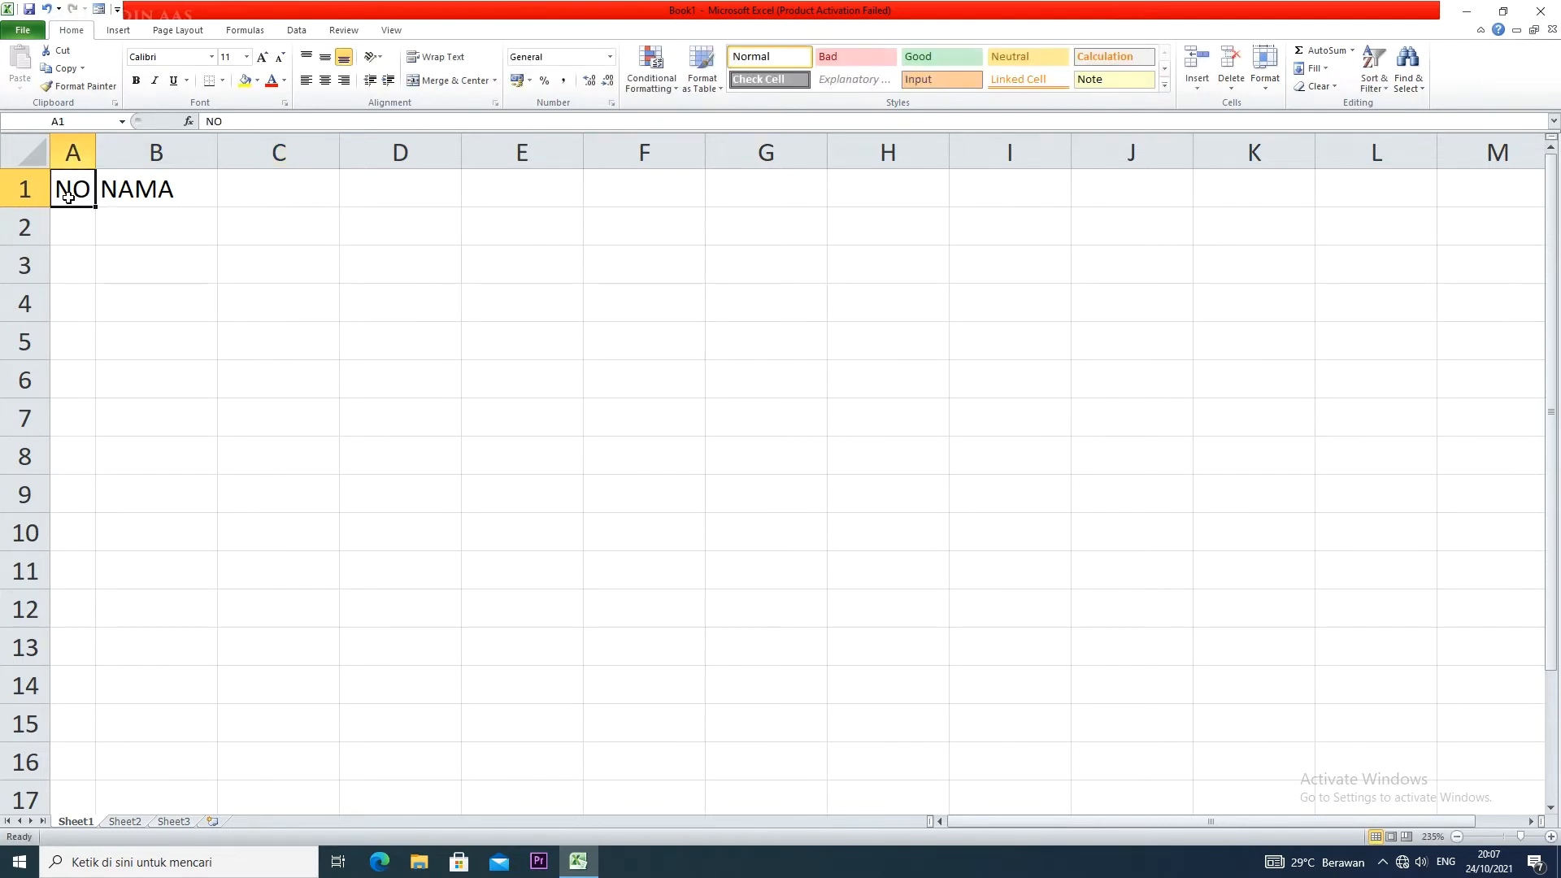
# - Replace the heading in A1 with KODE and enter JABATAN as the heading in C1
pyautogui.write('KODE')
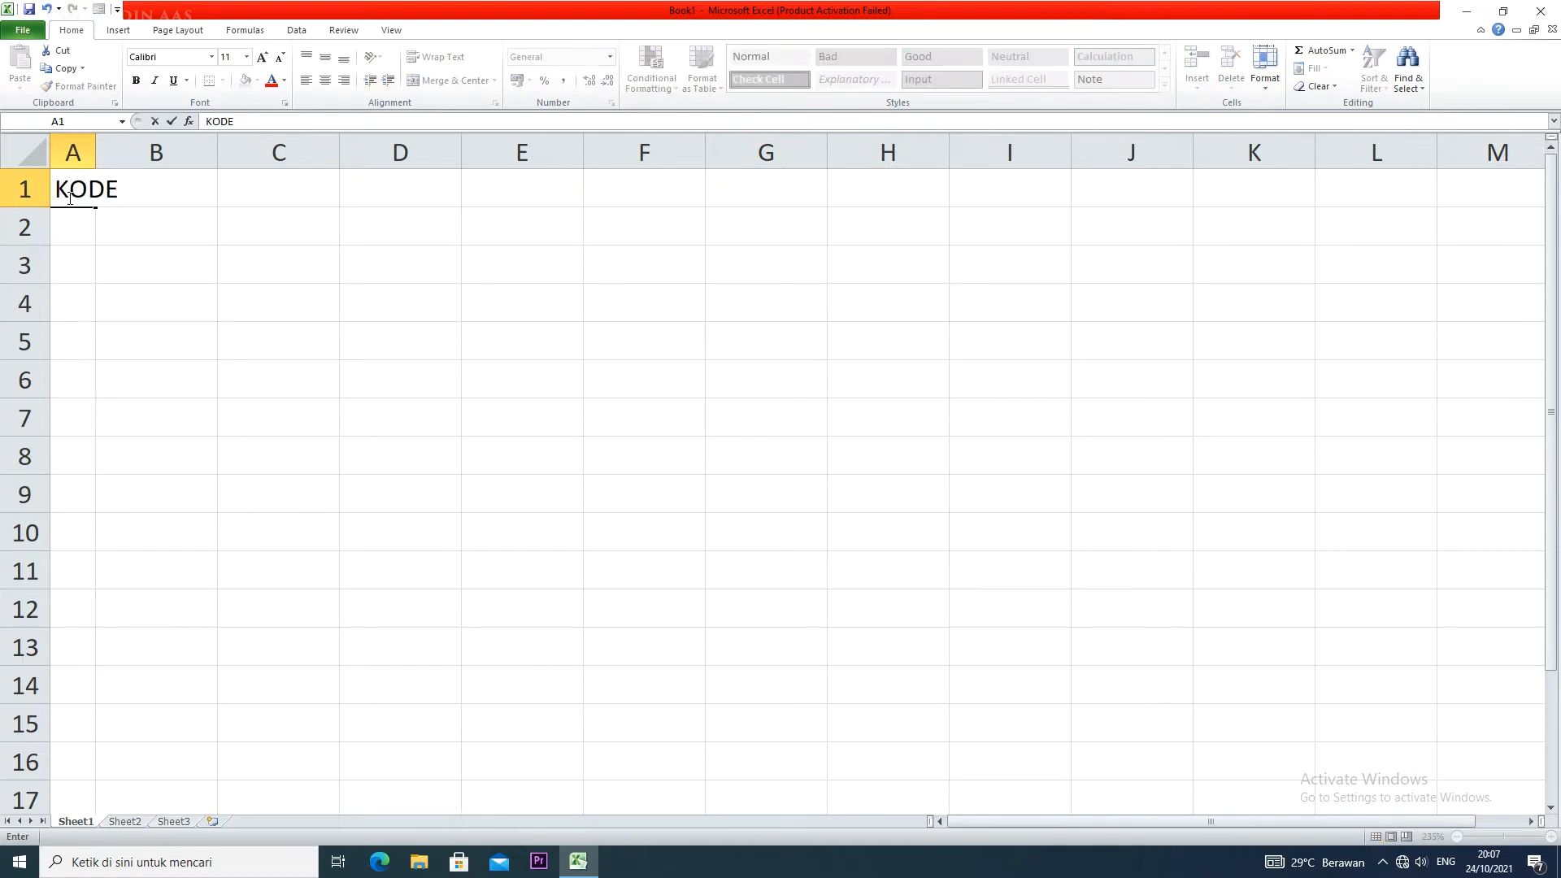
pyautogui.press('Right')
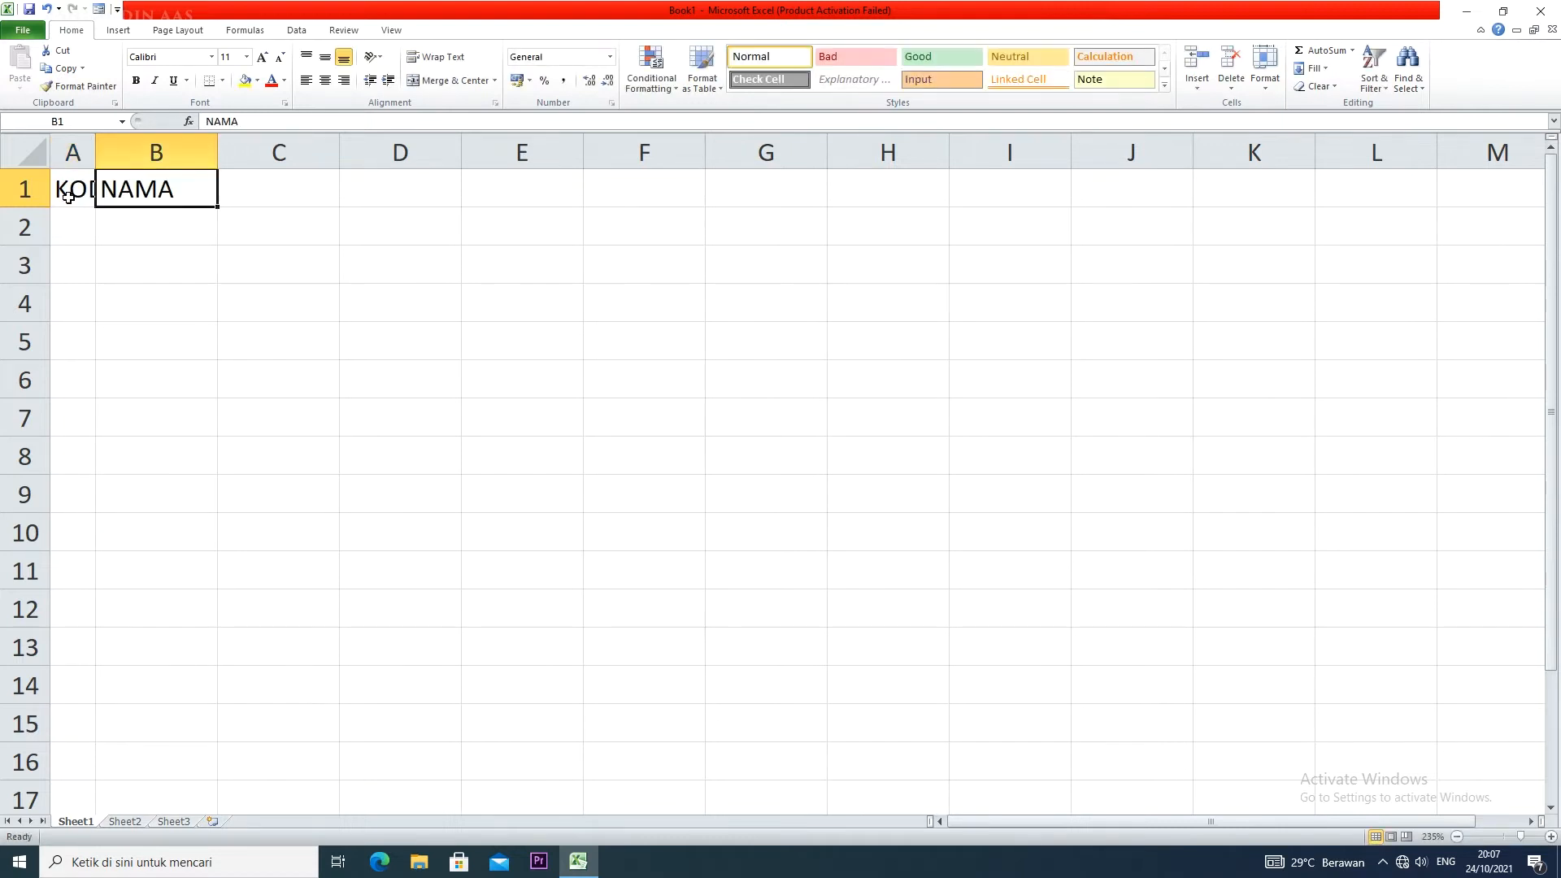
pyautogui.press('Right')
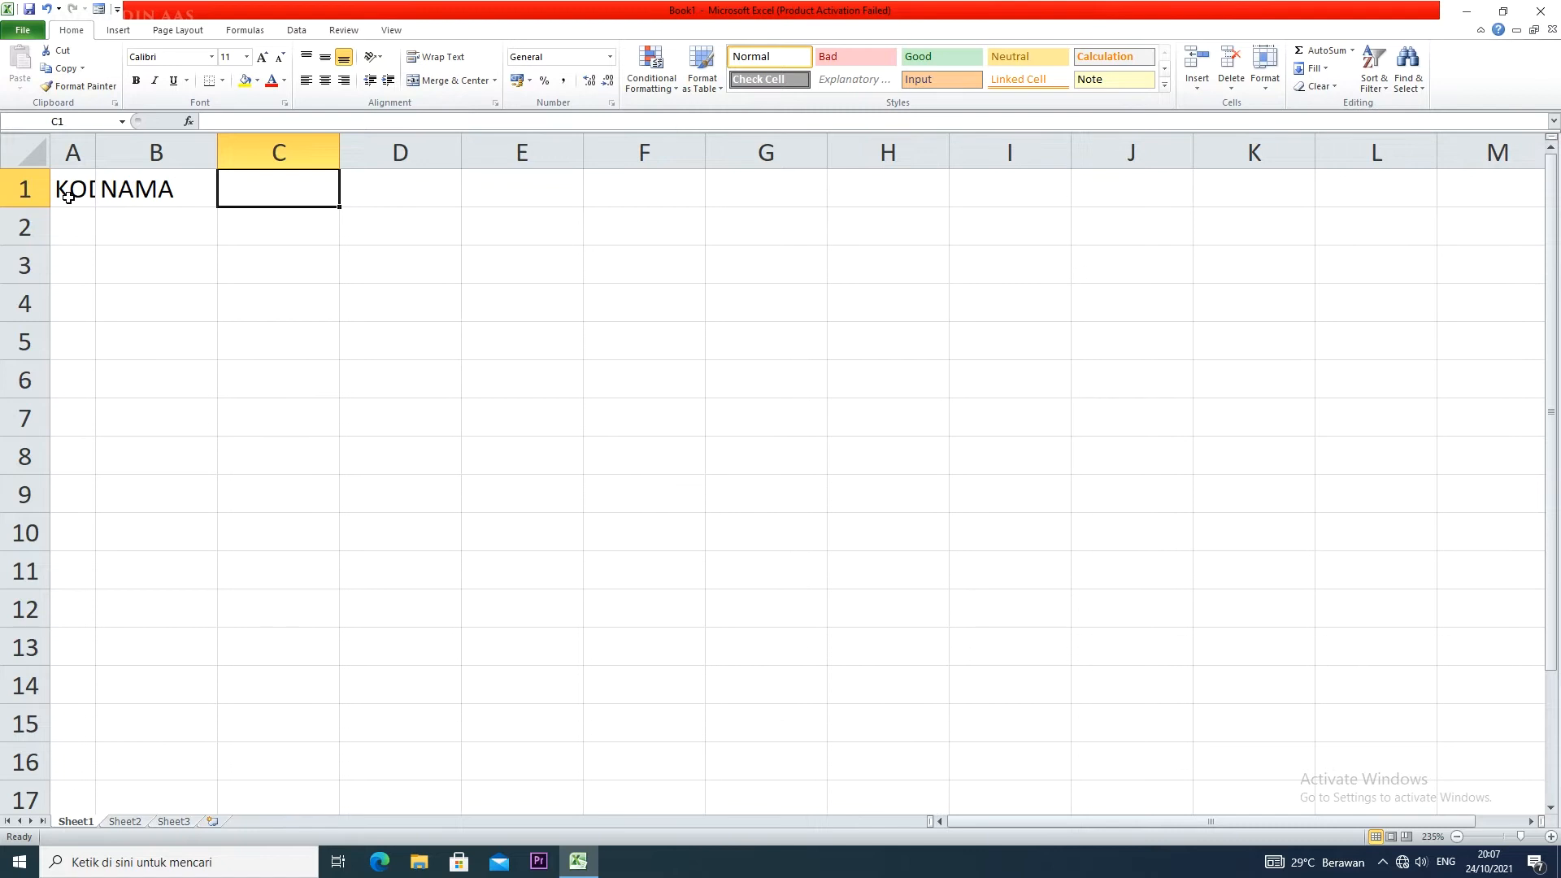
pyautogui.write('JABATAN')
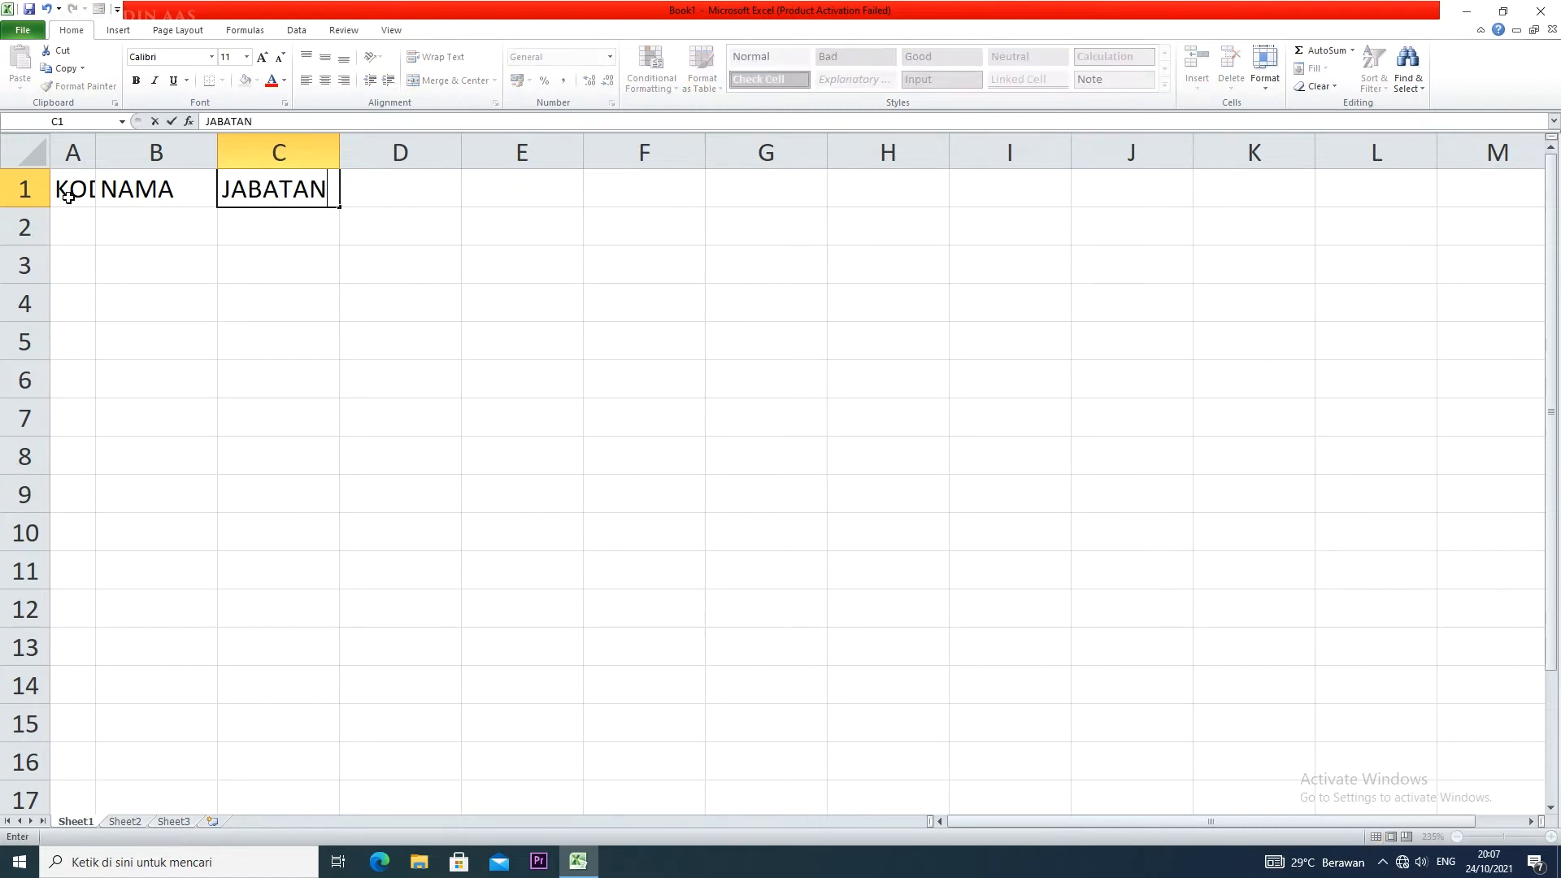
pyautogui.press('Right')
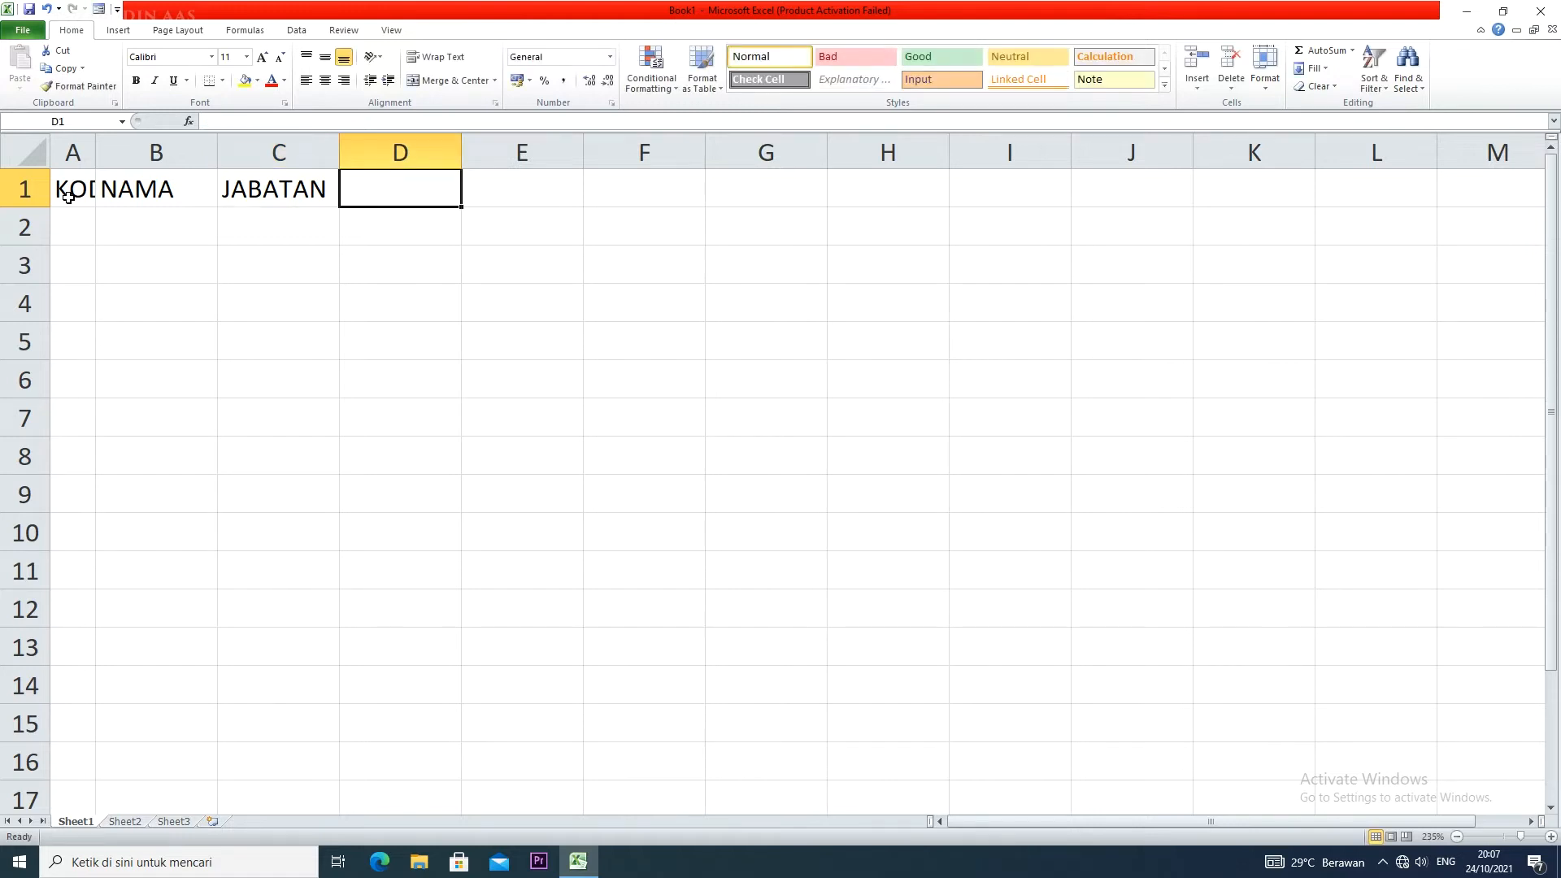
# - Enter the headings GAJI in D1 and TUNJANGAN in E1
pyautogui.write('GAJI')
pyautogui.press('Right')
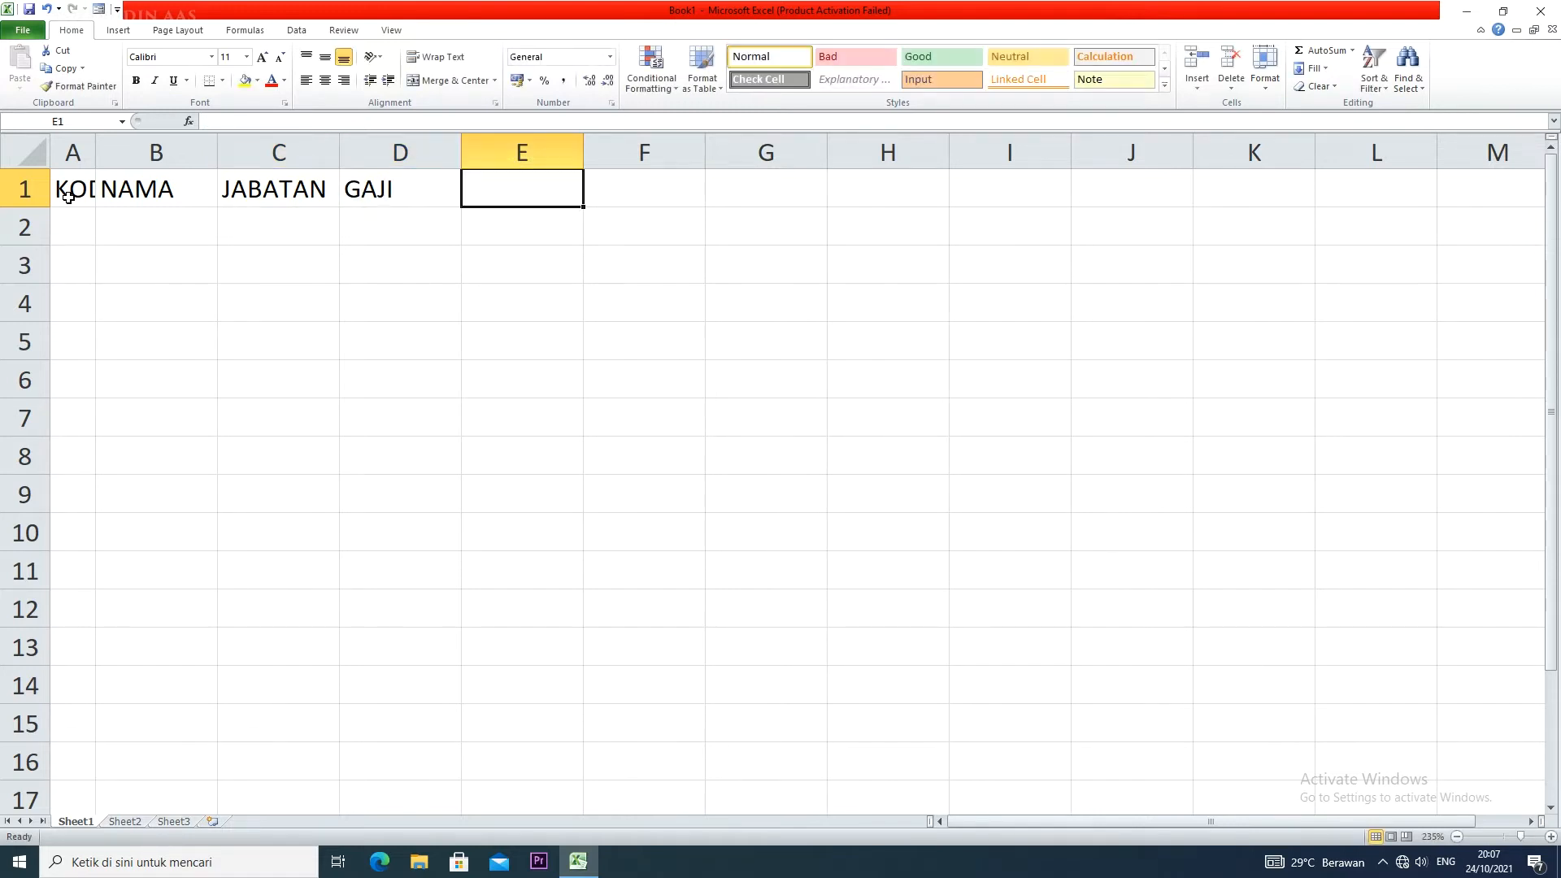
pyautogui.write('TUNJANGAN')
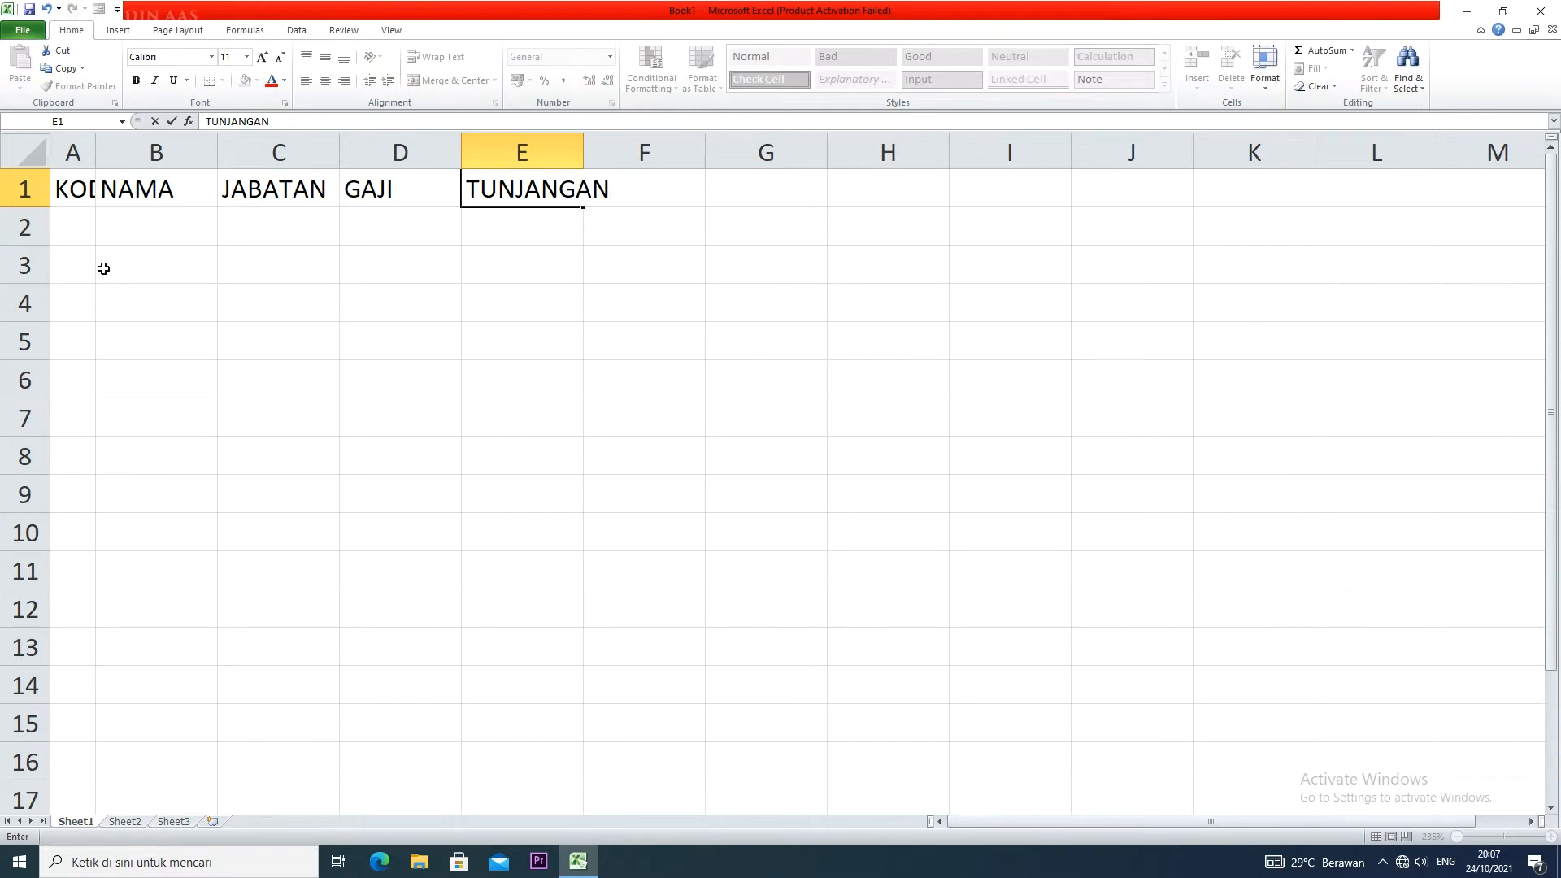
pyautogui.click(71, 294)
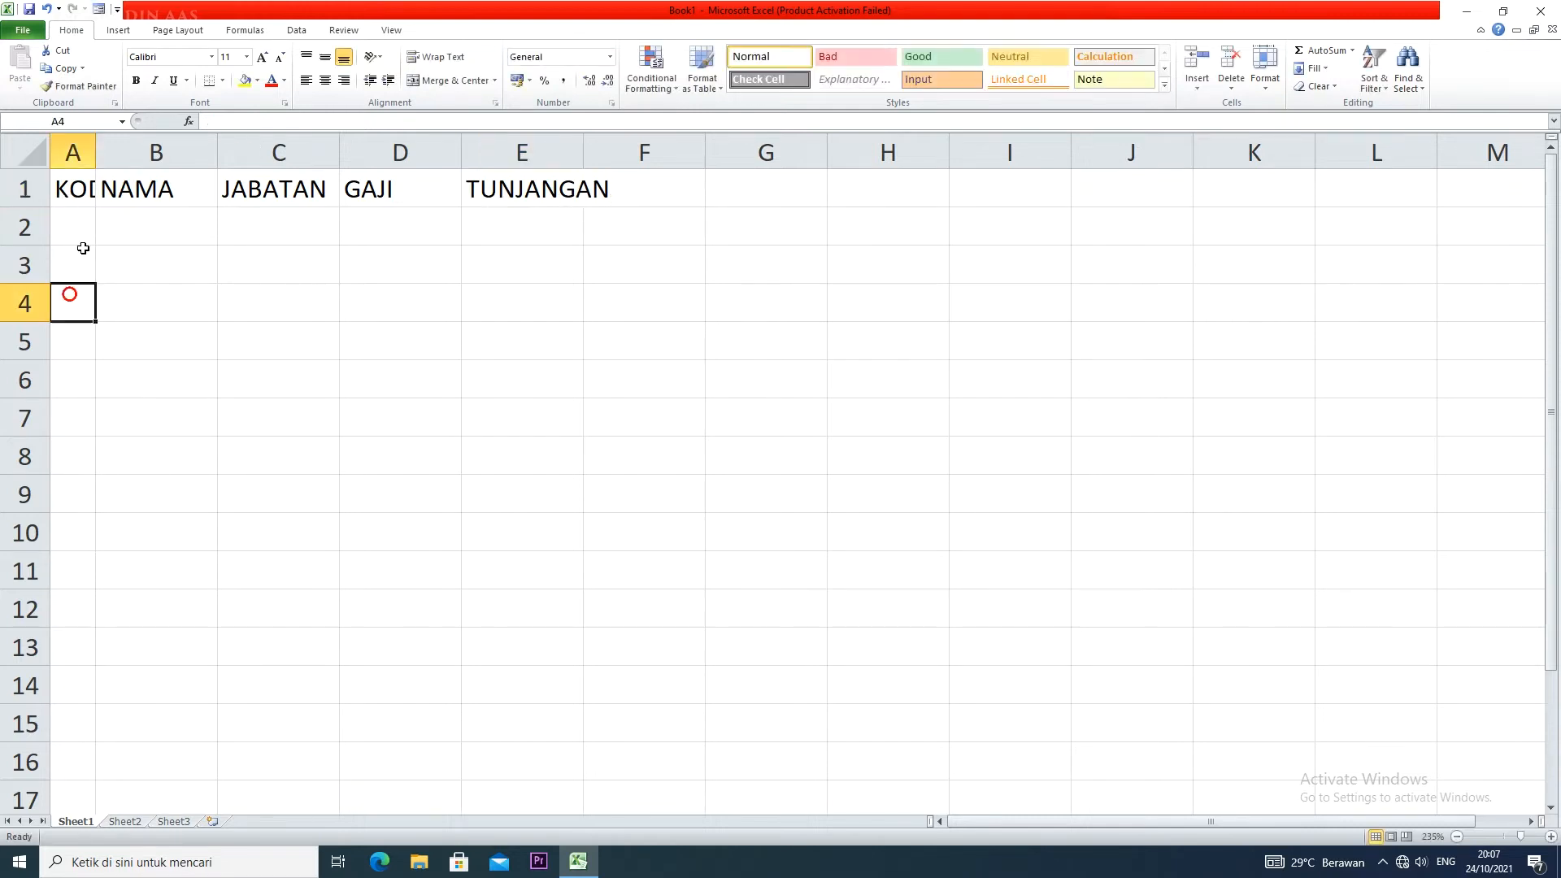
# - Widen columns A through E to one equal width that fits every heading
pyautogui.moveTo(98, 151); pyautogui.dragTo(737, 151)
pyautogui.click(699, 218)
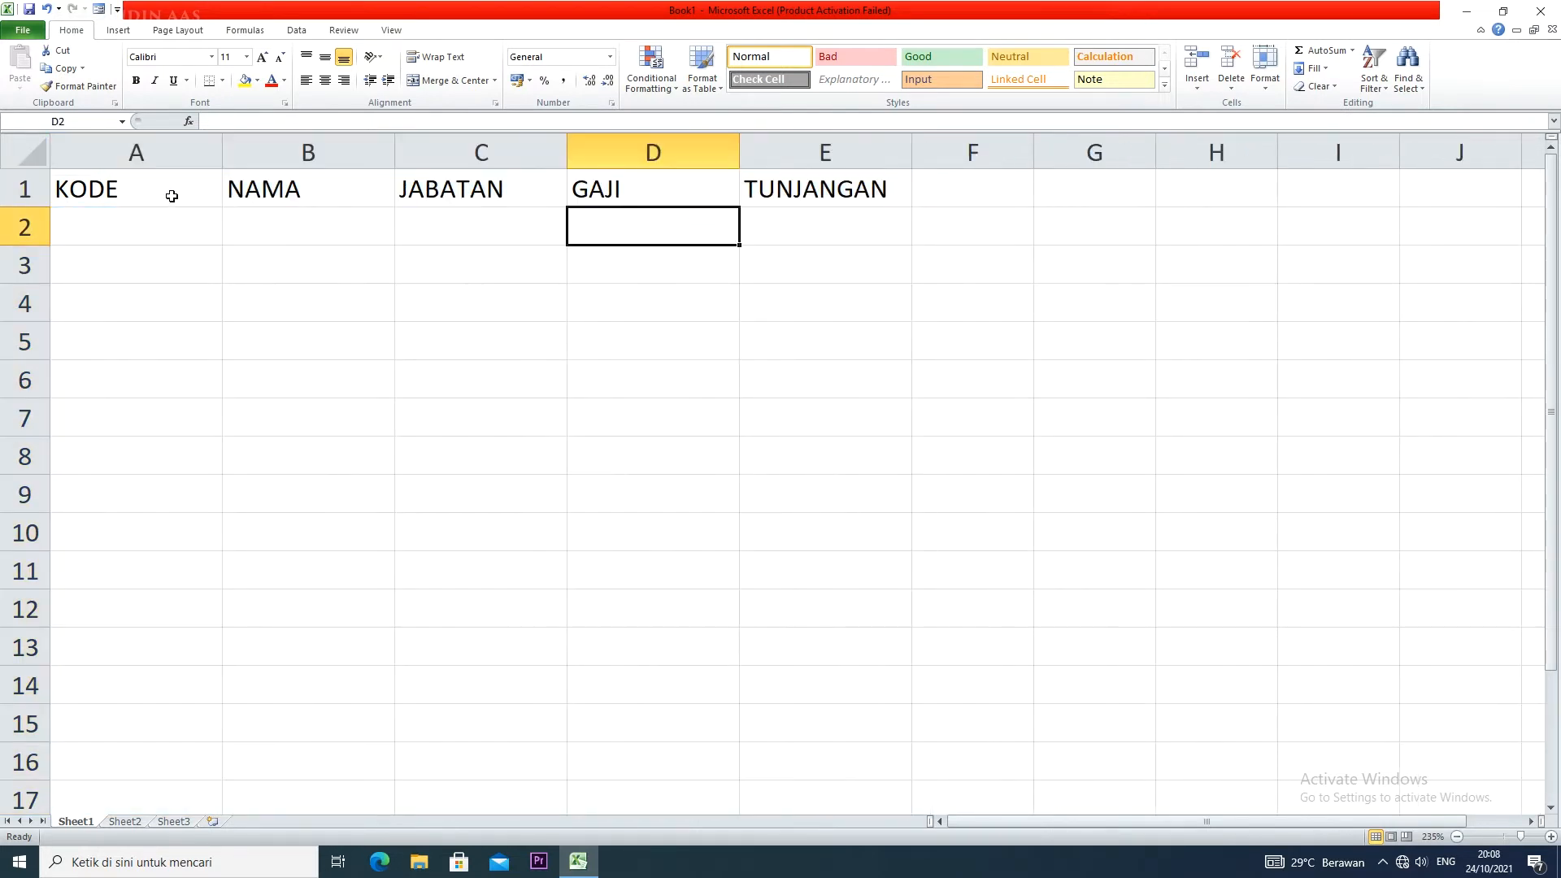
# - Centre the headings in A1:E1 horizontally
pyautogui.moveTo(167, 196); pyautogui.dragTo(785, 181)
pyautogui.click(324, 80)
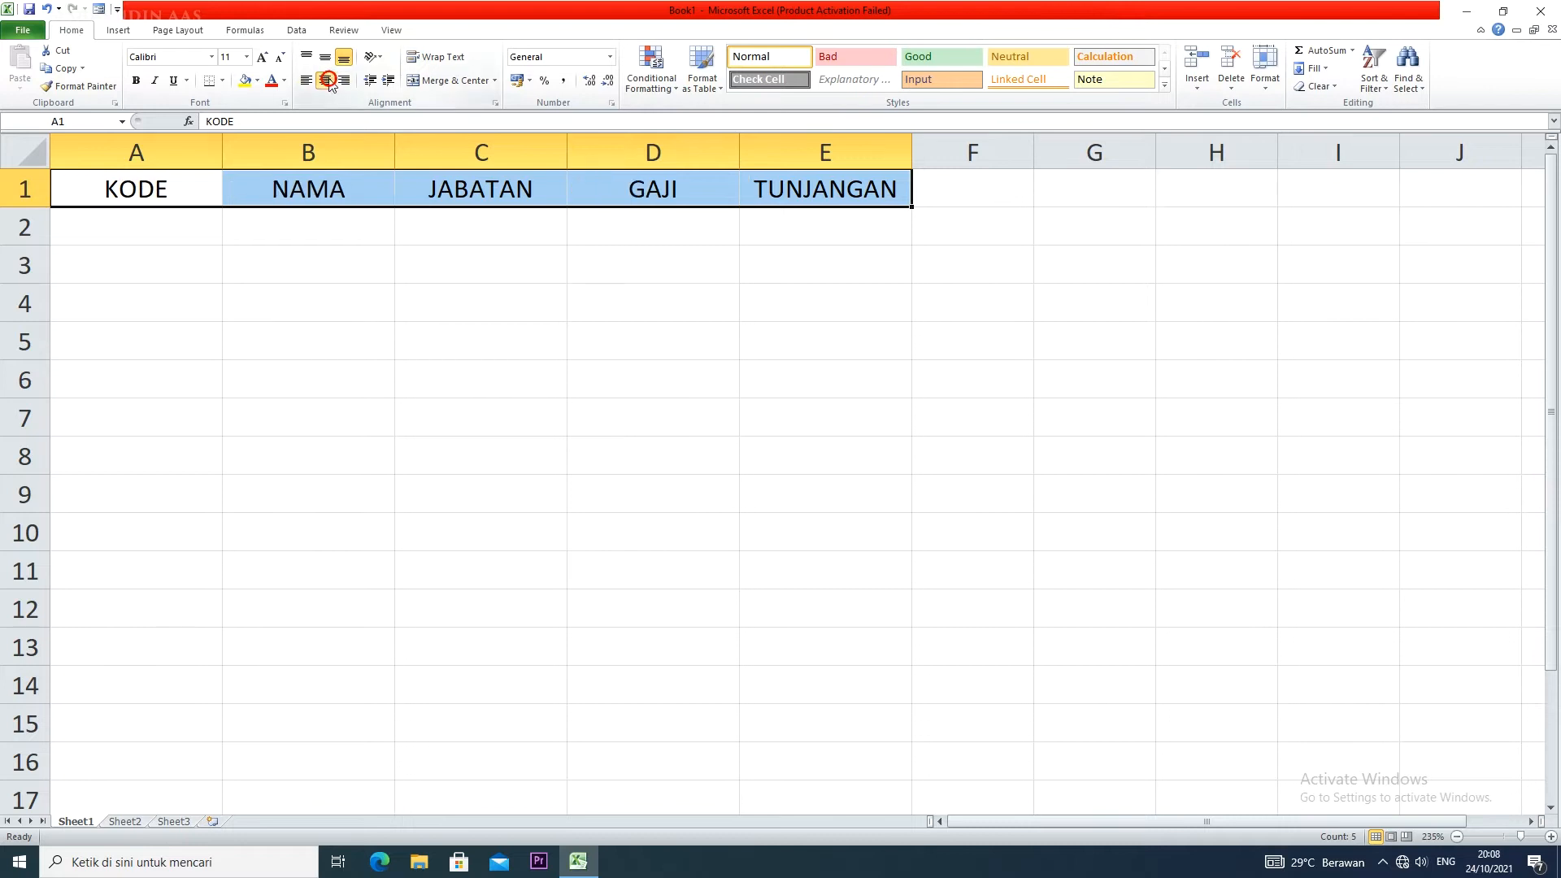
pyautogui.click(320, 262)
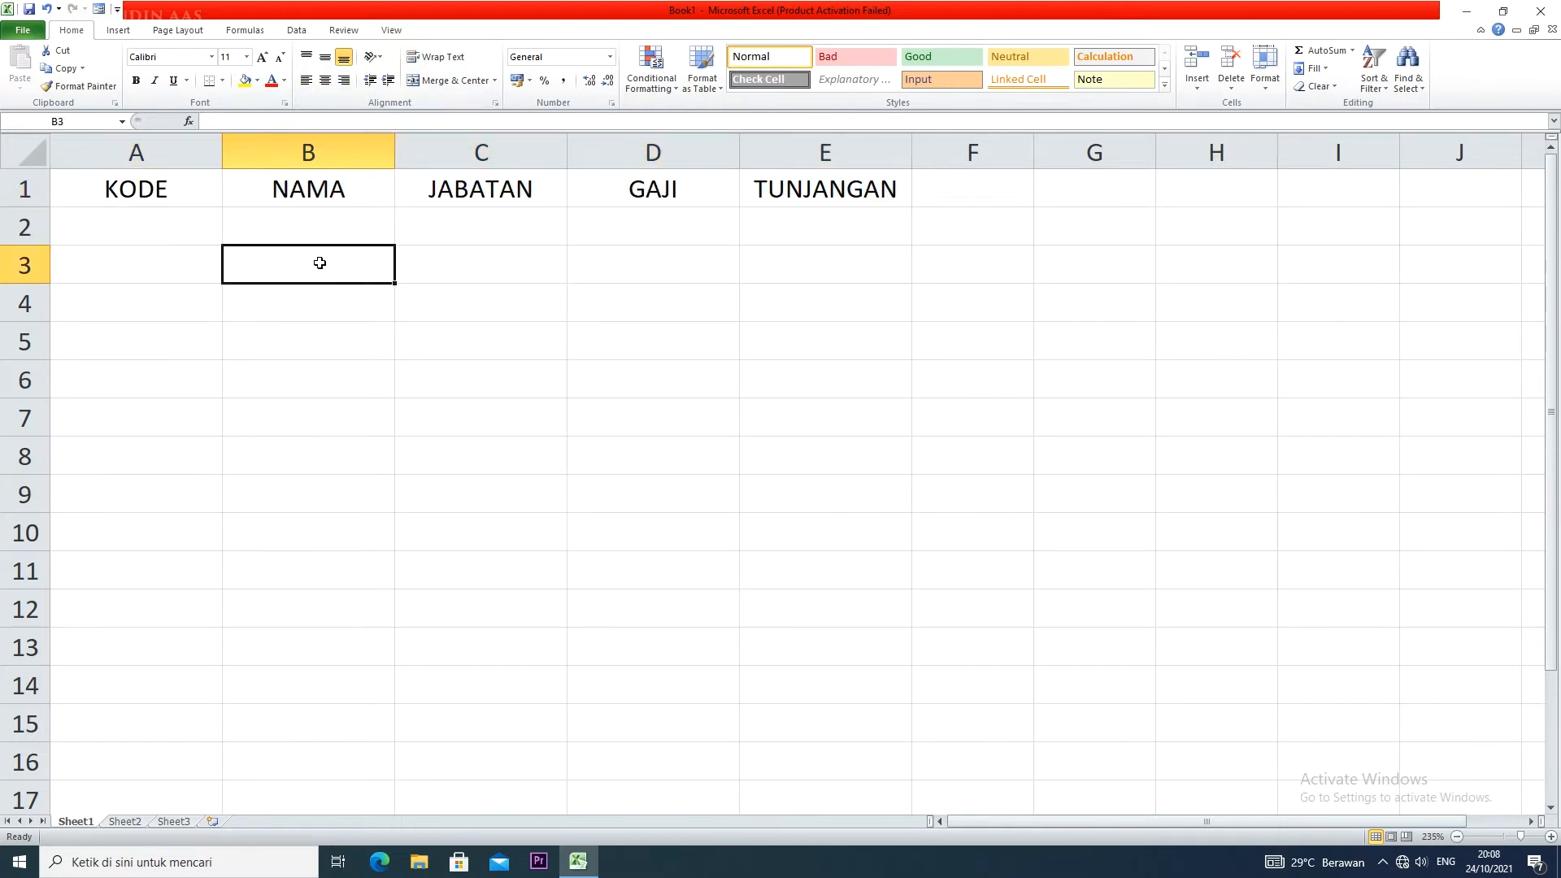
# - Insert a macro sheet in front of Sheet1 and return to Sheet1
pyautogui.hotkey('ctrl', 'F11')
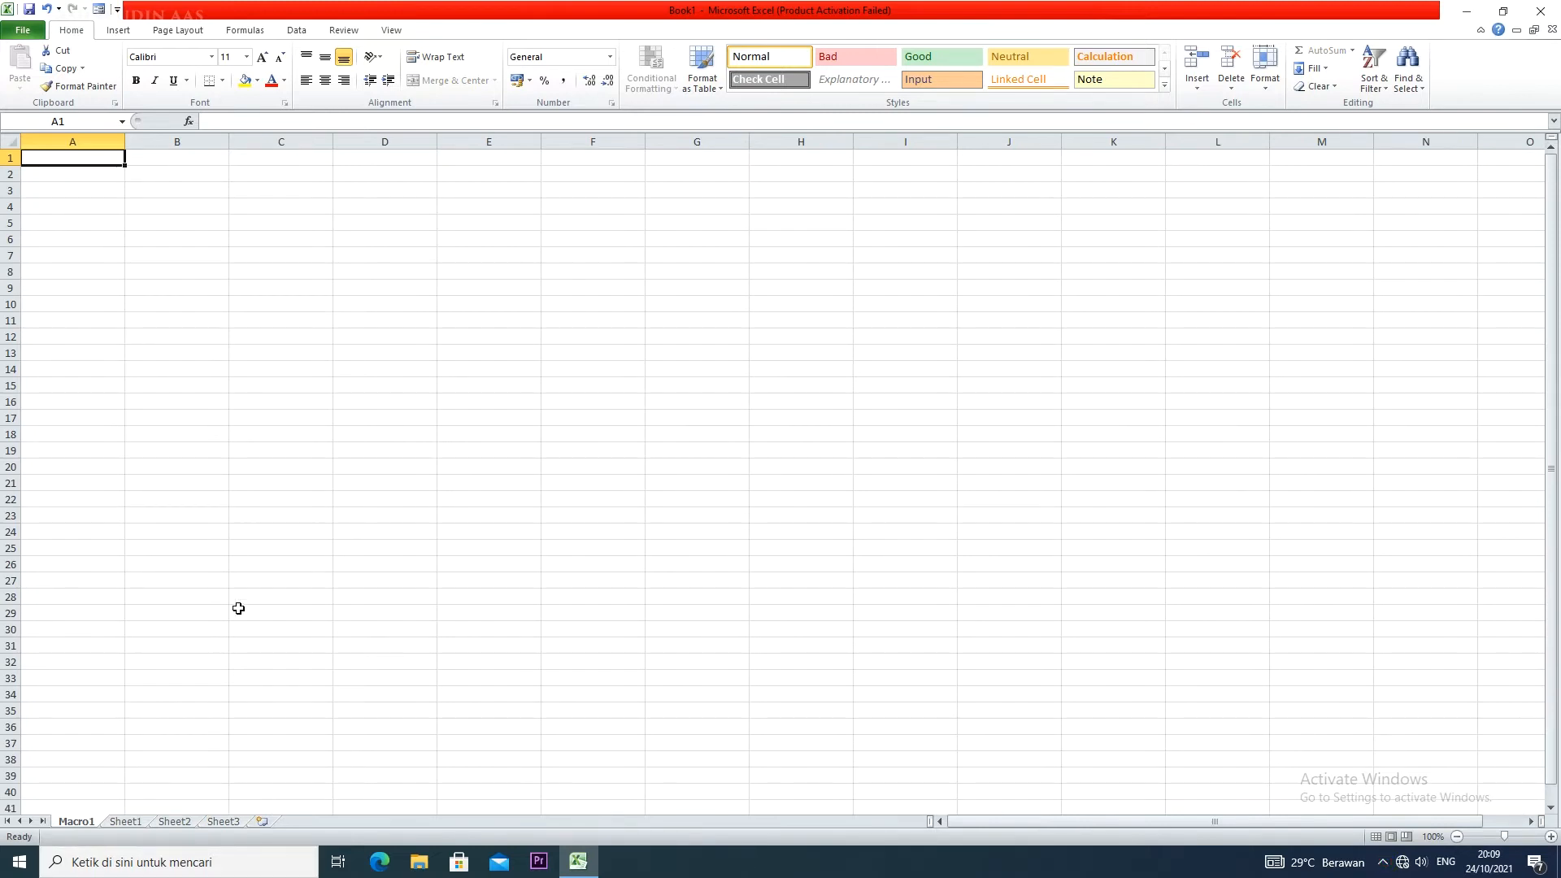
pyautogui.hotkey('ctrl', 'pagedown')
pyautogui.click(218, 450)
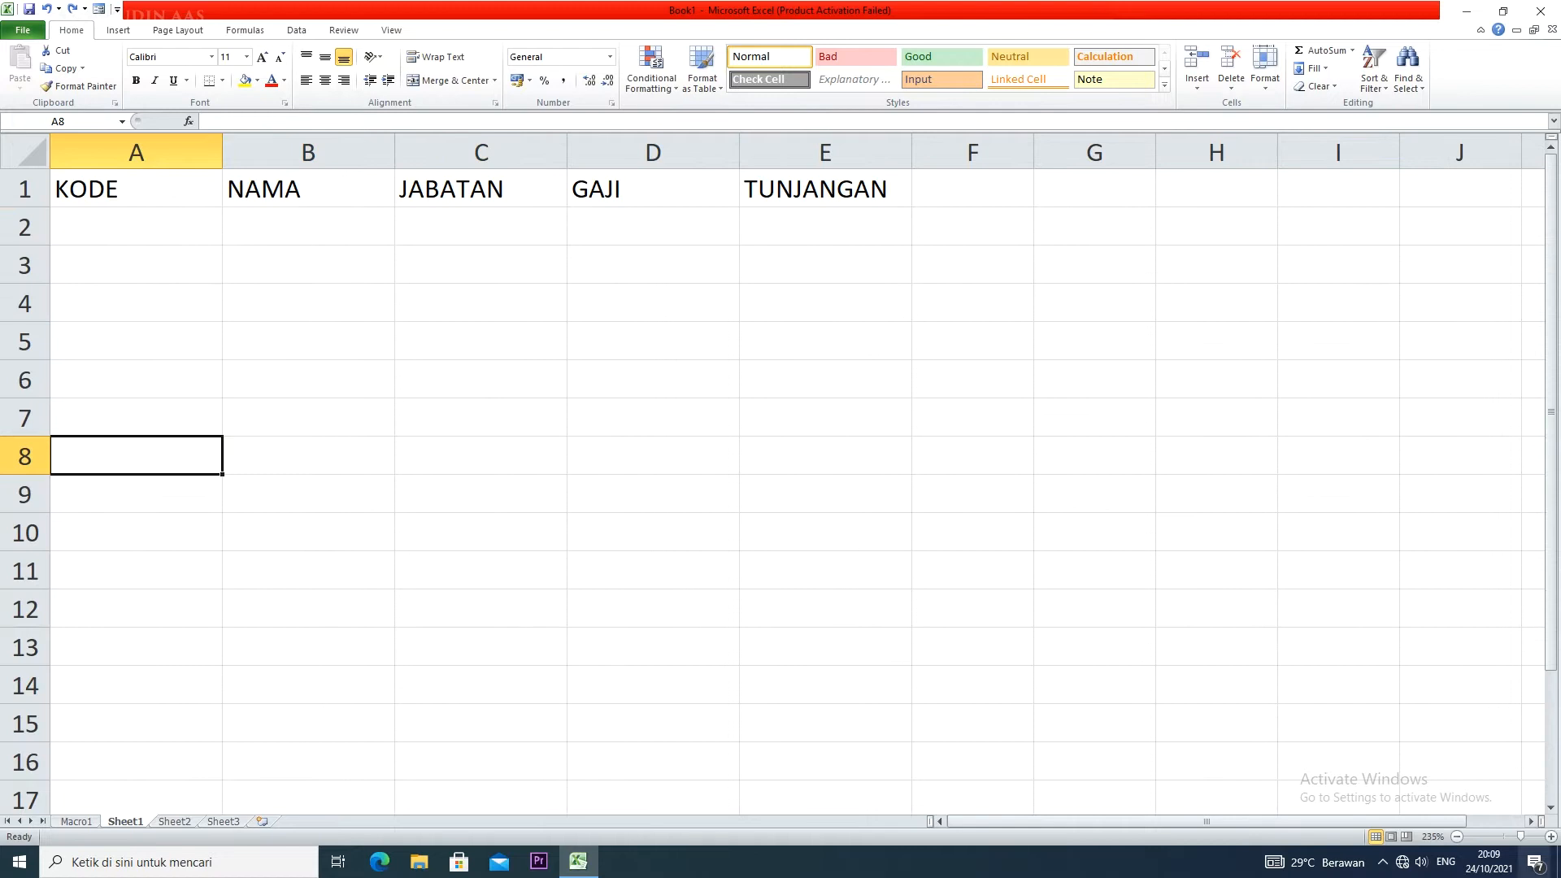
pyautogui.click(1382, 861)
pyautogui.click(1351, 831)
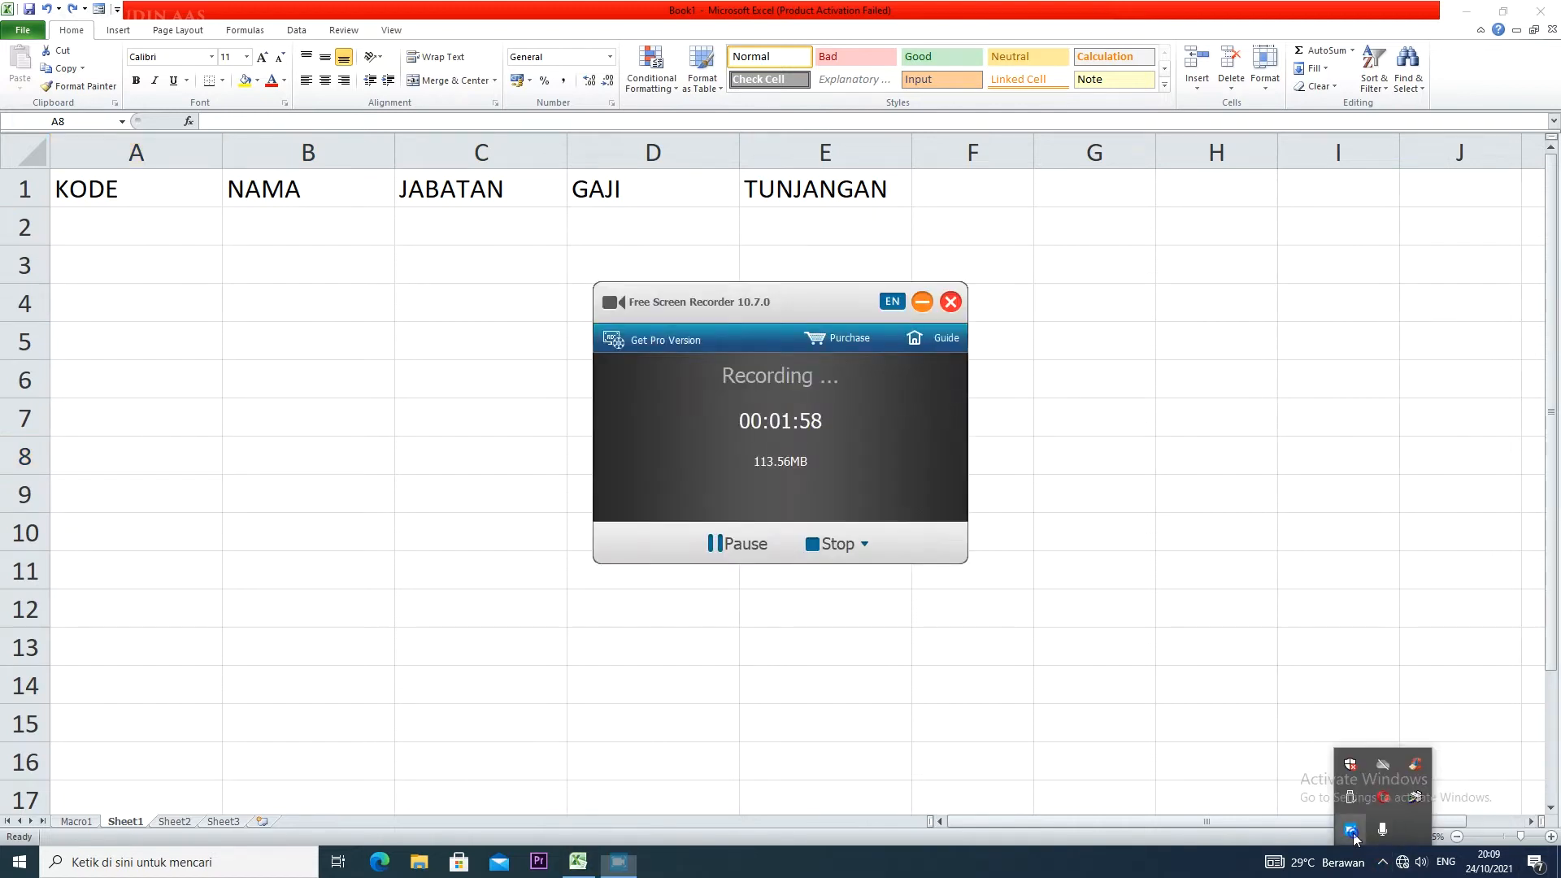
pyautogui.click(920, 303)
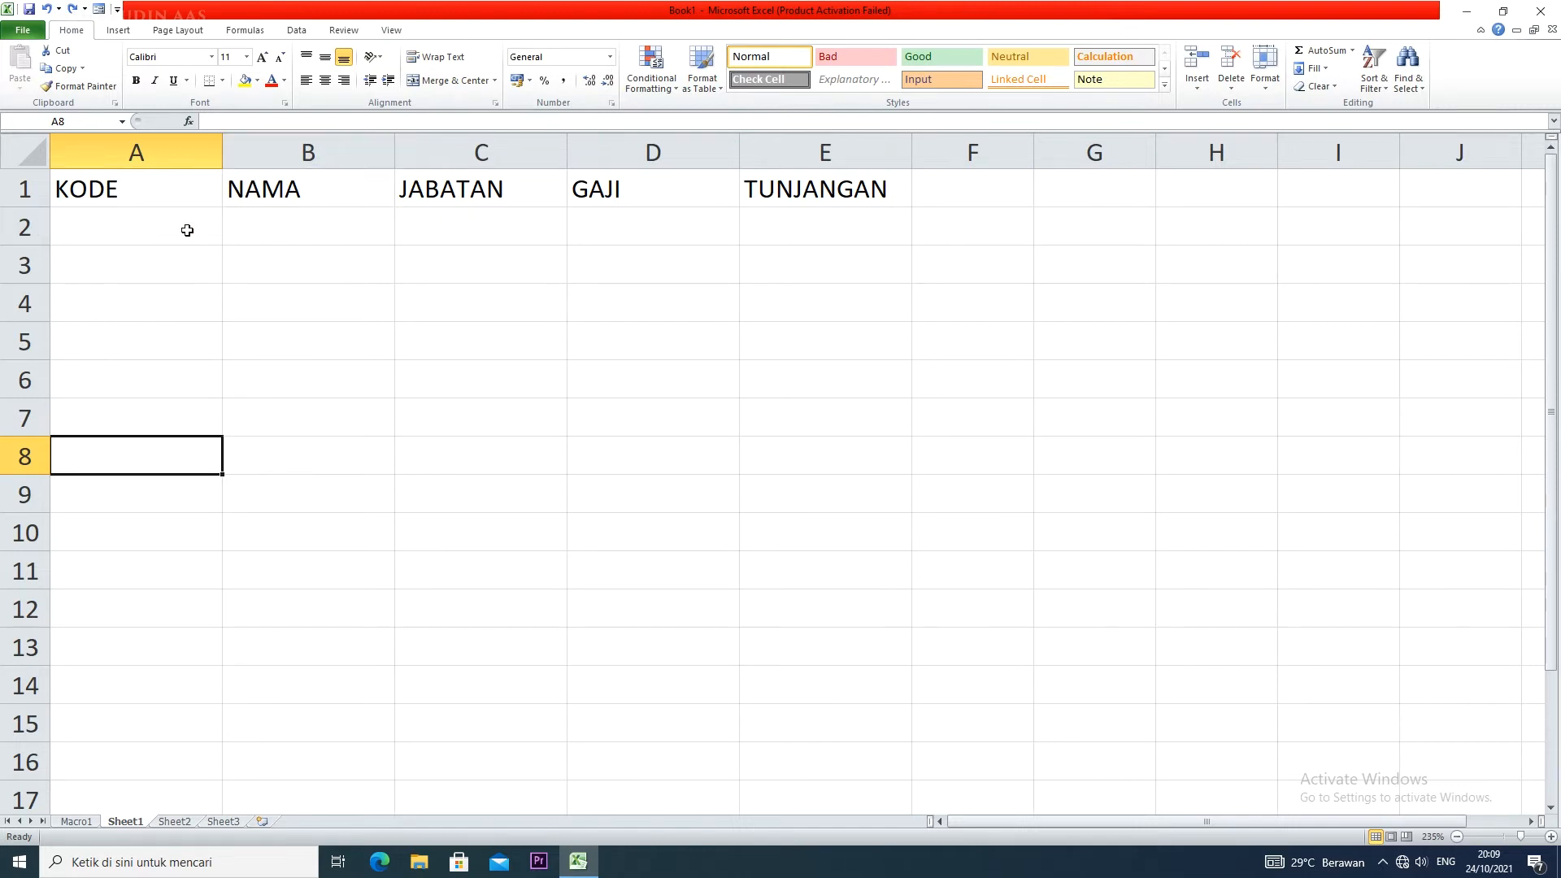
# - Apply all borders to the range A1:E6 to form the table grid
pyautogui.click(112, 195)
pyautogui.moveTo(112, 194); pyautogui.dragTo(841, 367)
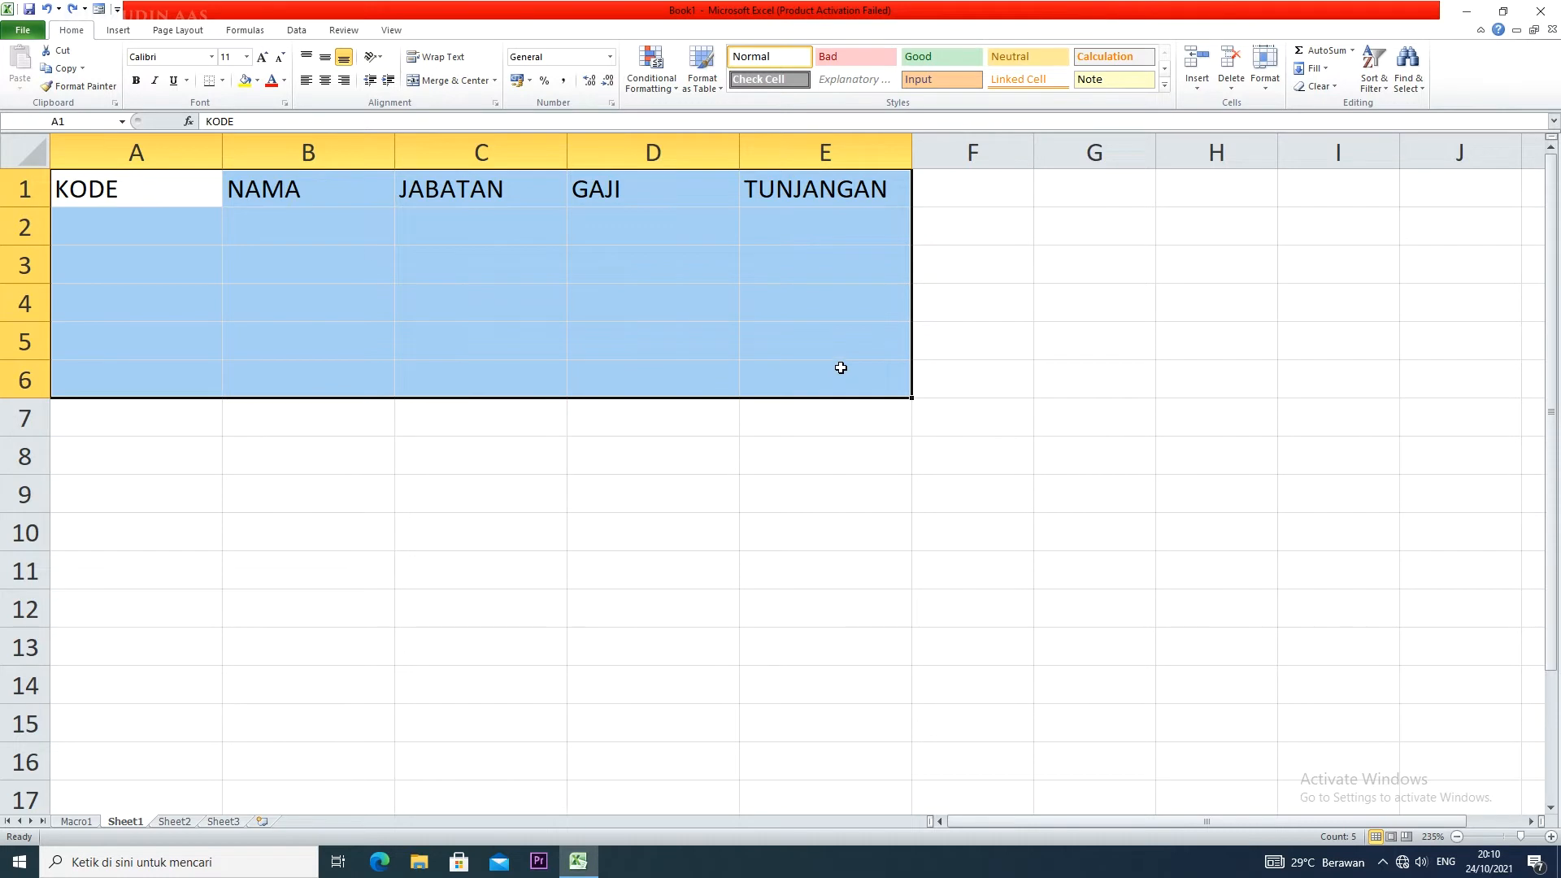
pyautogui.click(222, 81)
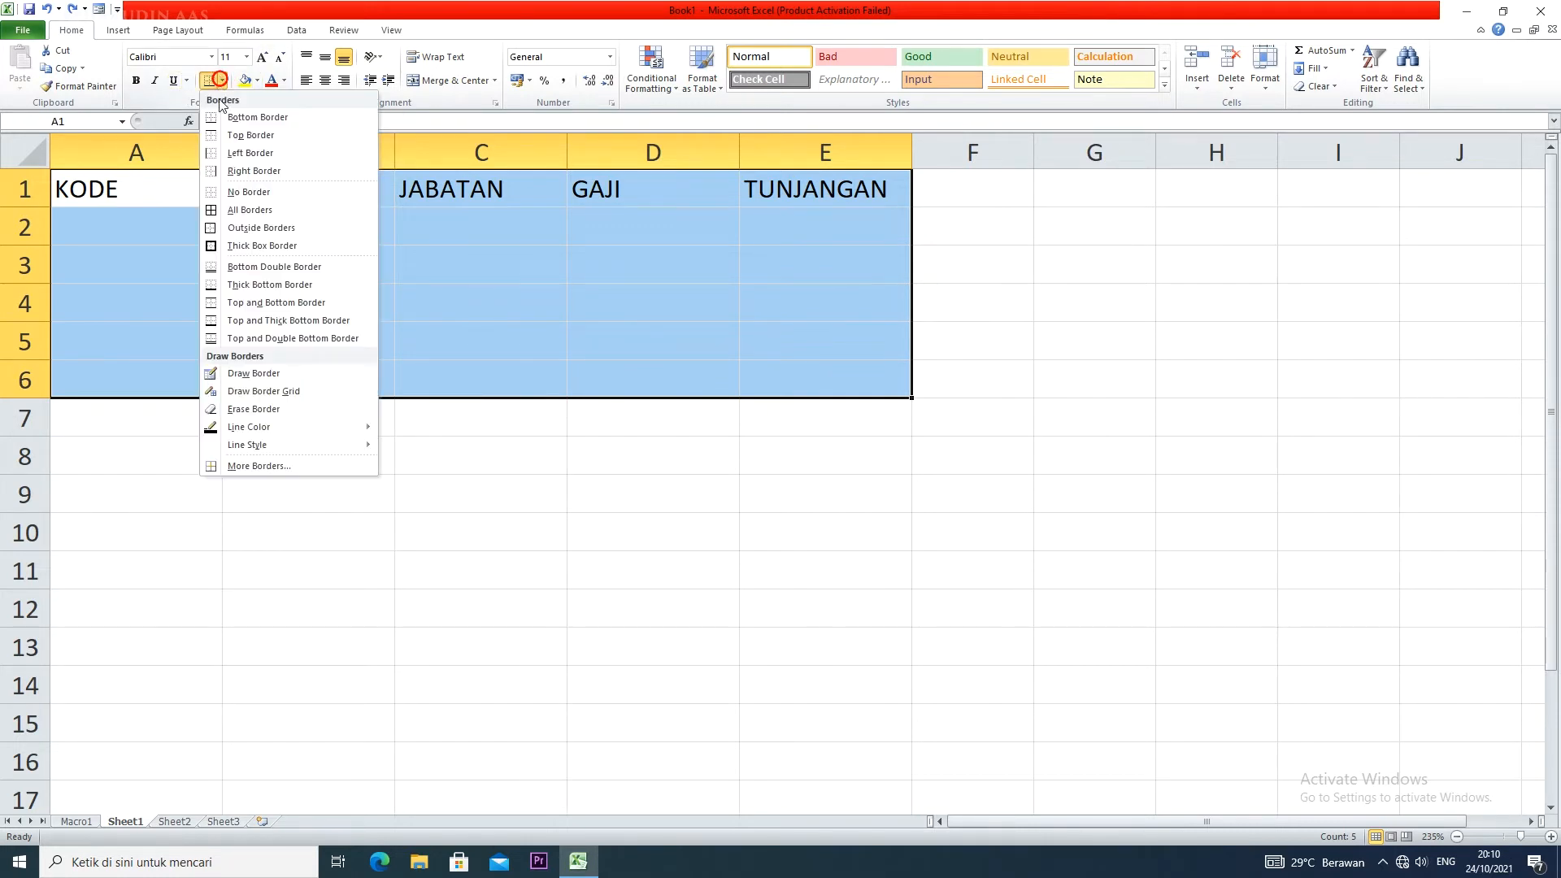
pyautogui.click(219, 210)
# - Move the bordered table from A1:E6 down two rows so that it starts at A3
pyautogui.moveTo(94, 188); pyautogui.dragTo(833, 391)
pyautogui.hotkey('ctrl', 'c')
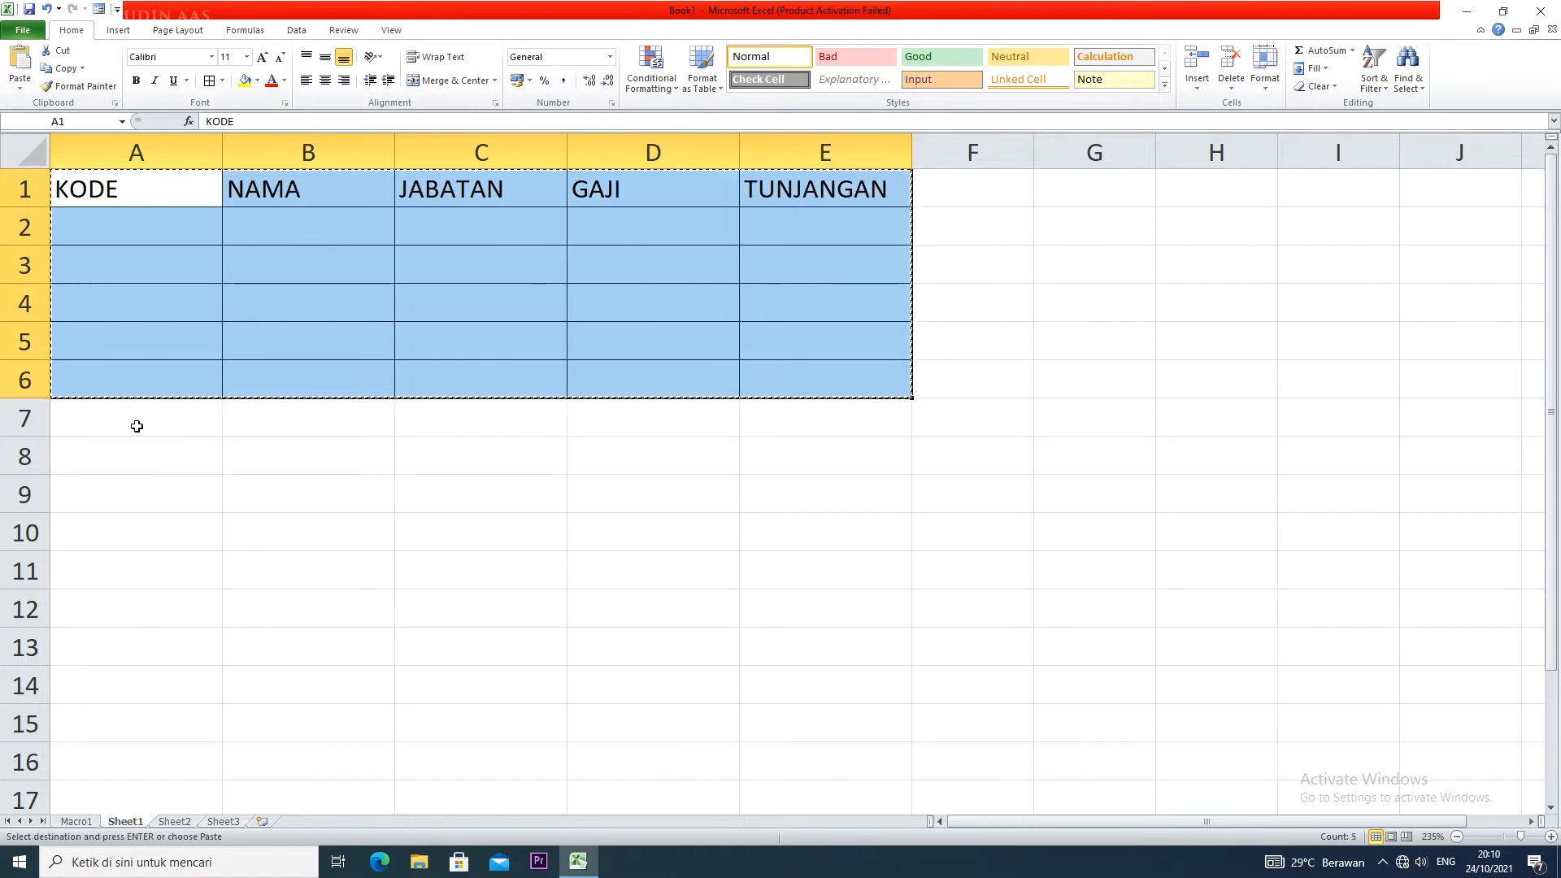
pyautogui.click(115, 261)
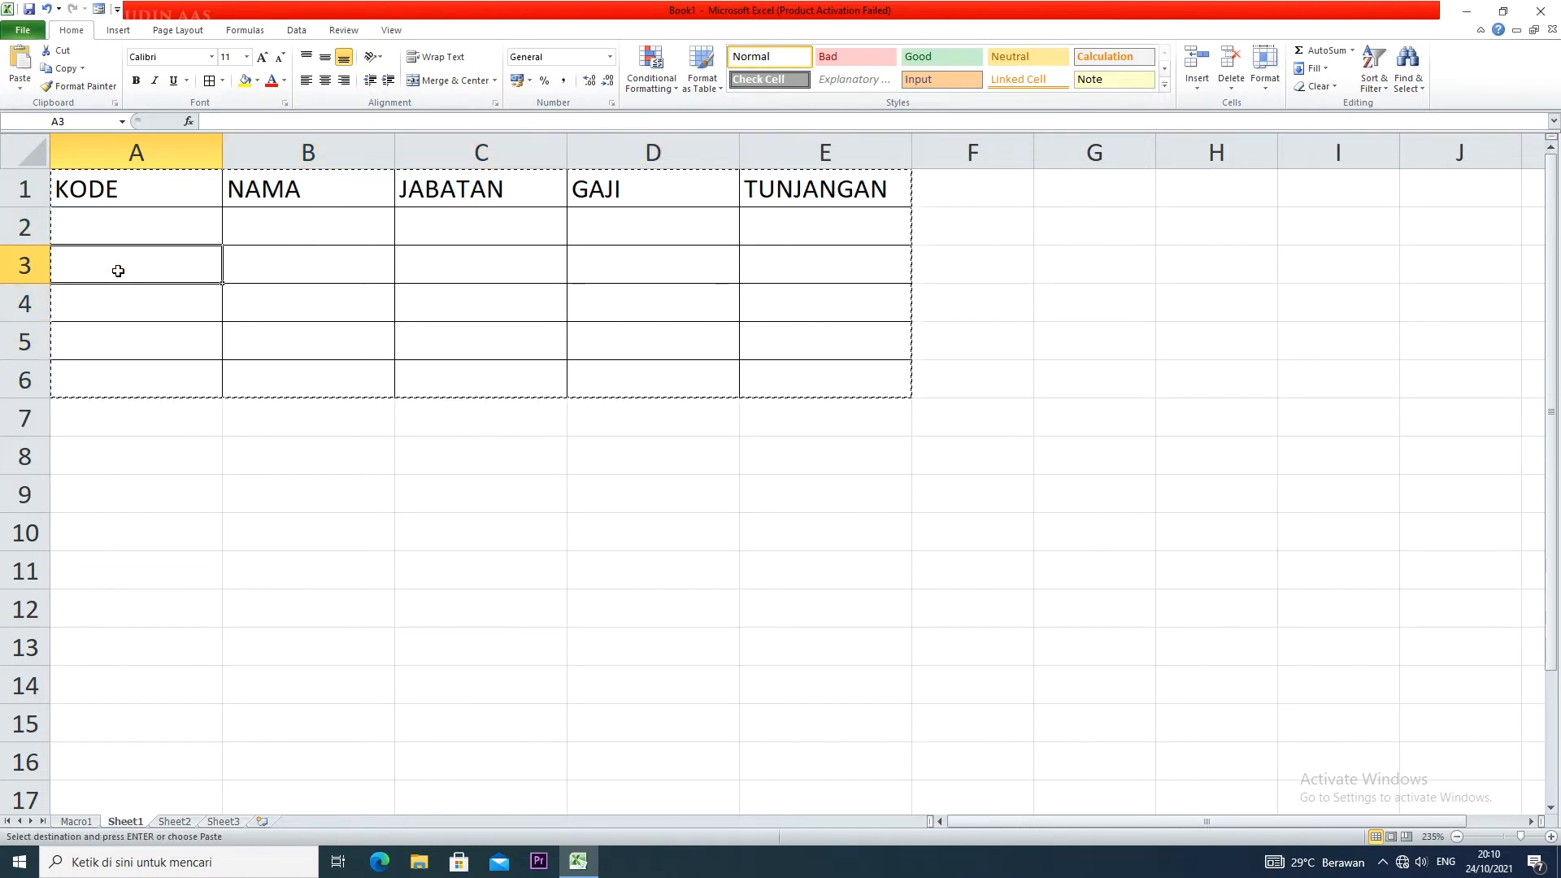
pyautogui.hotkey('ctrl', 'v')
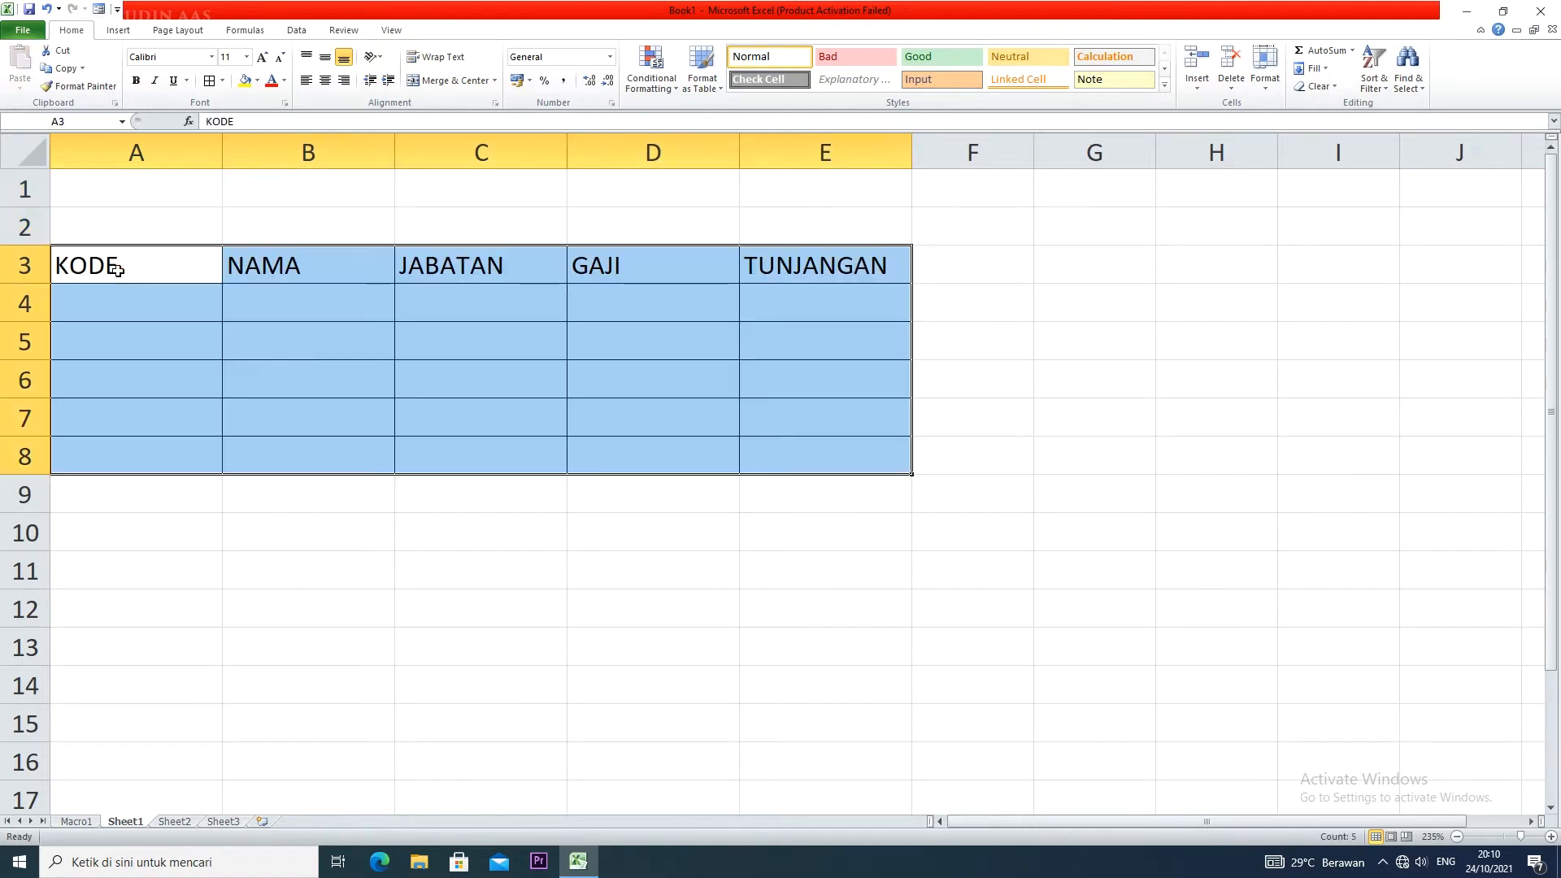
# - Enter the title GAJI KARYAWAN in cell A1 above the table
pyautogui.click(197, 187)
pyautogui.doubleClick(199, 188)
pyautogui.write('GAJI KAR')
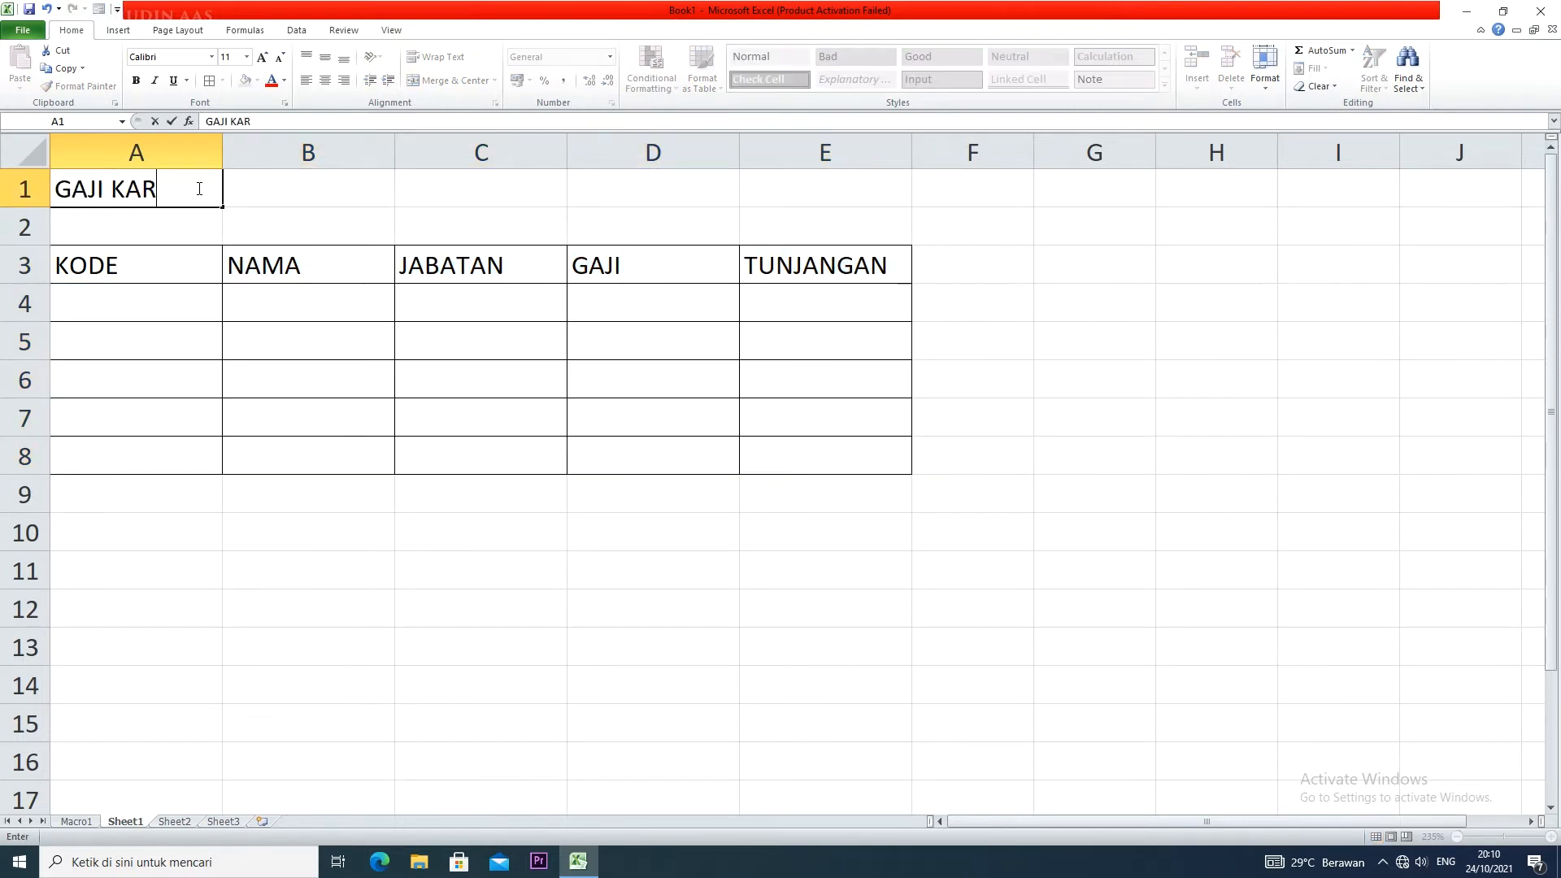
pyautogui.write('YAWAN')
pyautogui.click(283, 268)
# - Merge and centre the title across A1:E1 and increase its font size
pyautogui.click(153, 189)
pyautogui.moveTo(238, 187); pyautogui.dragTo(856, 186)
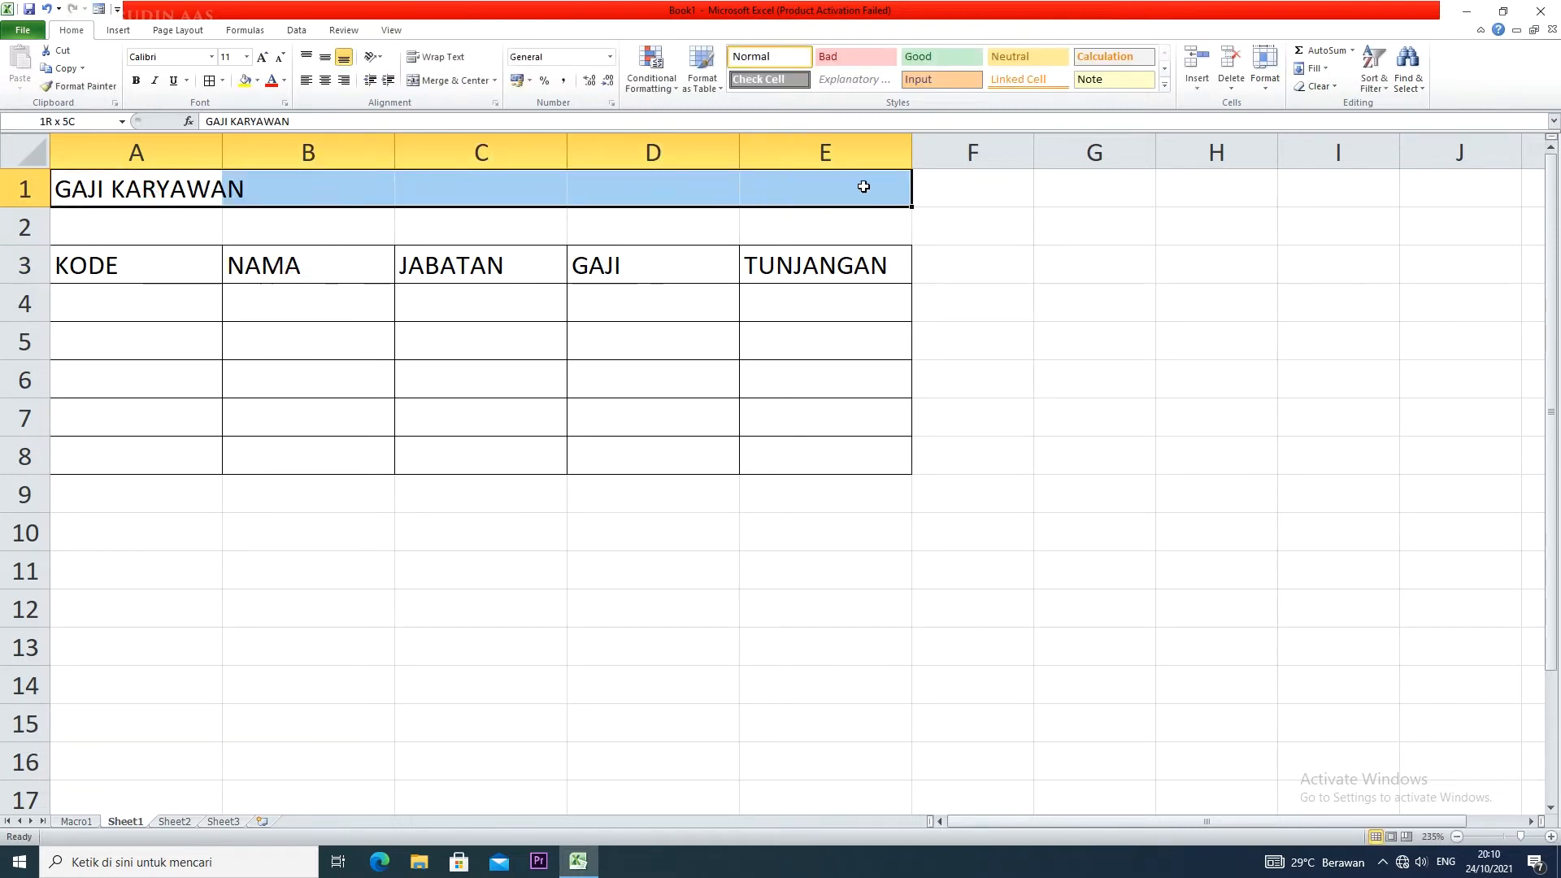
pyautogui.click(476, 80)
pyautogui.click(262, 57)
pyautogui.click(262, 57)
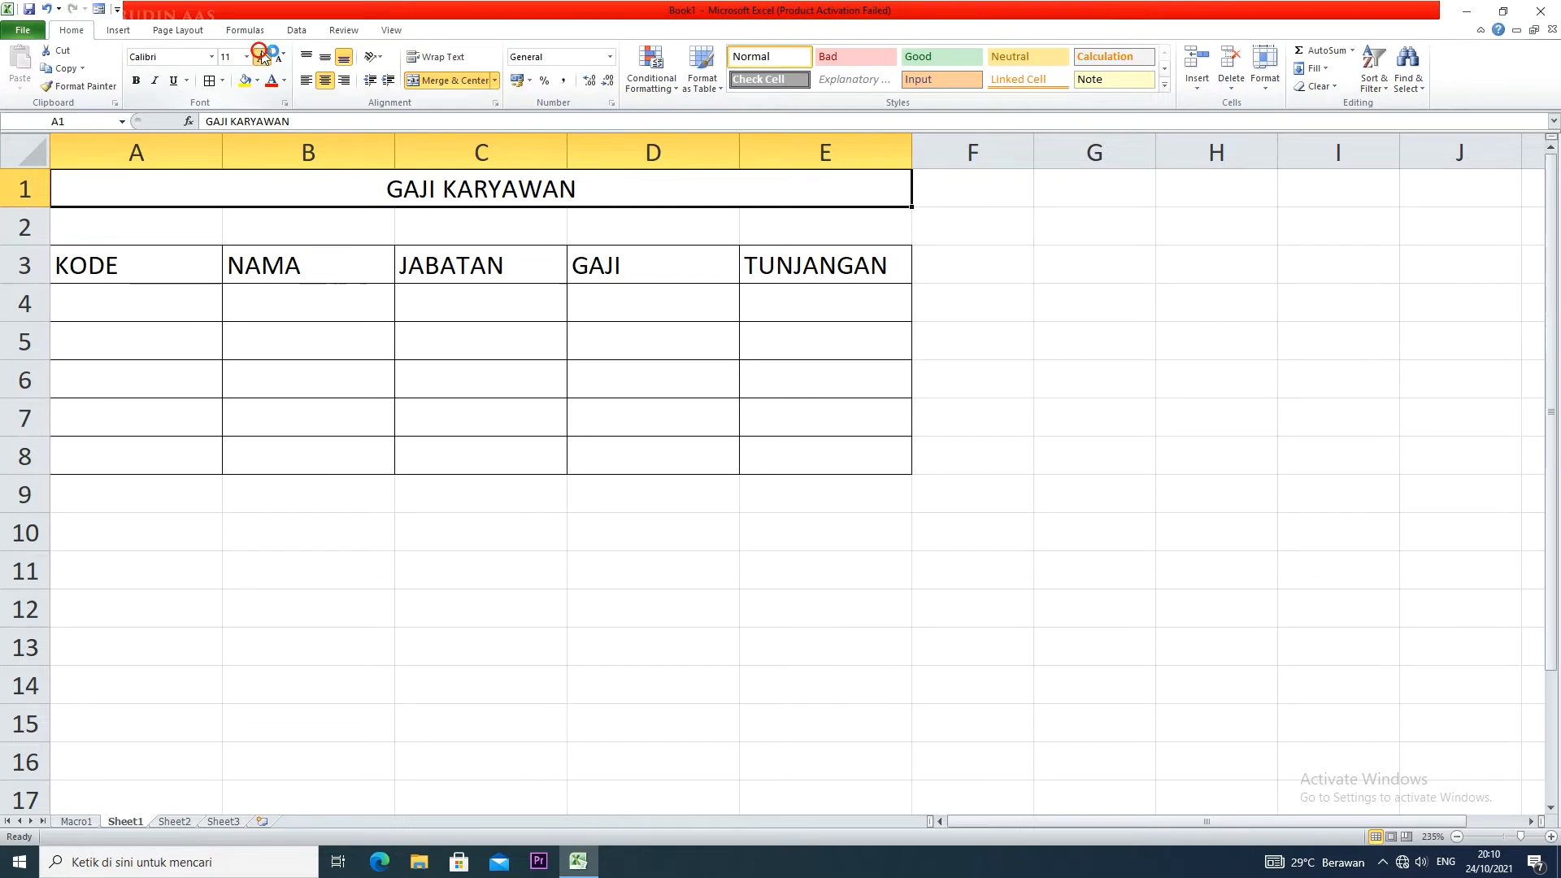
# - Increase the font size of the GAJI KARYAWAN title further and make it bold
pyautogui.click(262, 57)
pyautogui.click(136, 80)
pyautogui.click(752, 281)
pyautogui.click(510, 406)
pyautogui.click(244, 540)
pyautogui.scroll(-1, 608, 507)
pyautogui.scroll(1, 608, 506)
pyautogui.click(117, 318)
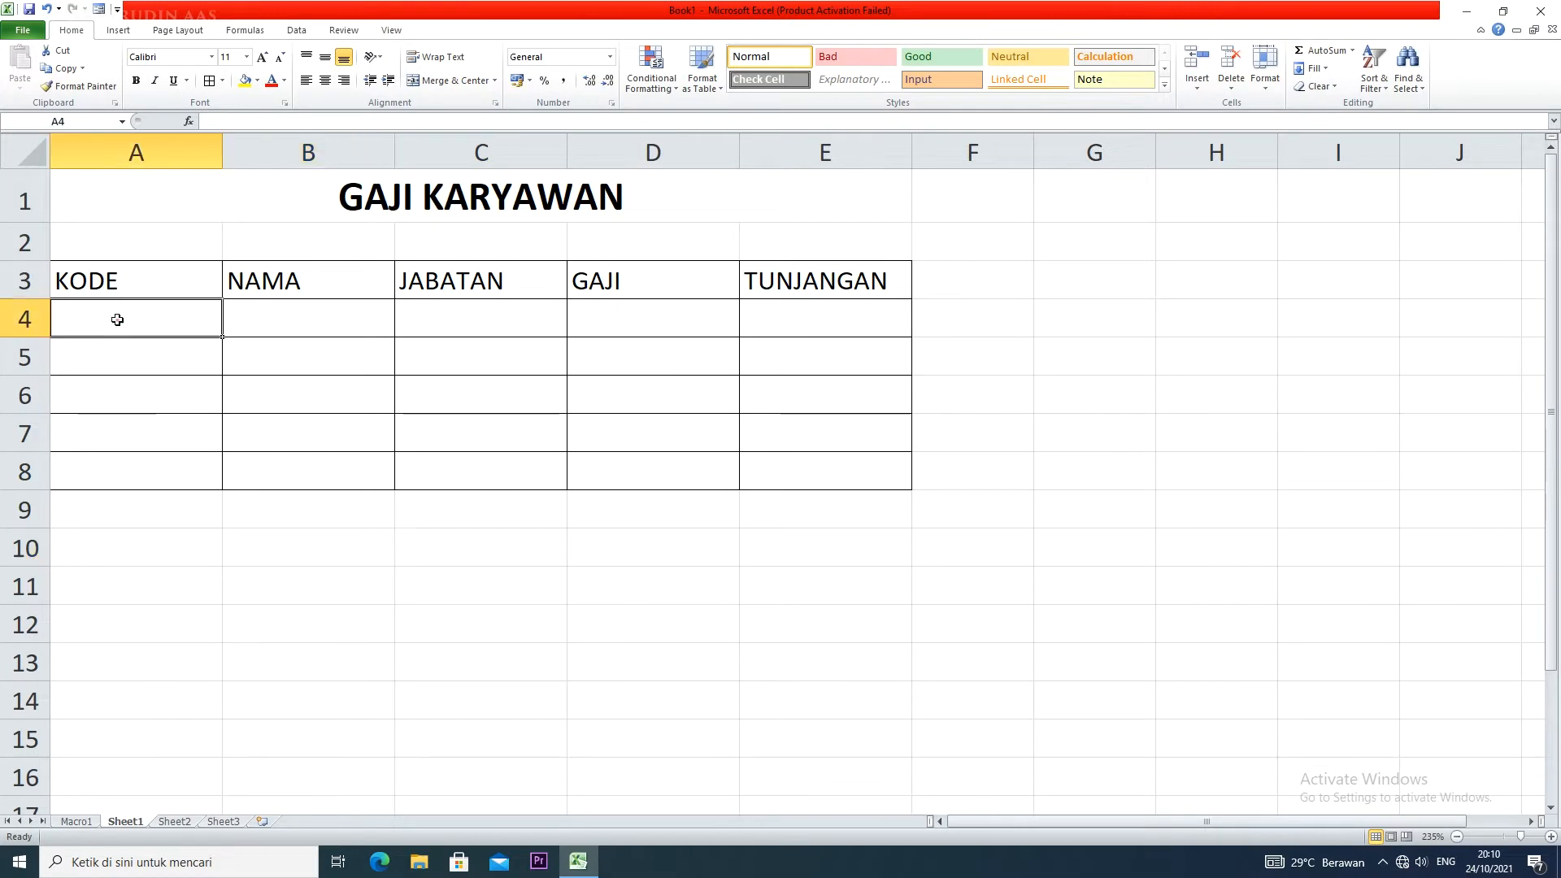
# - Format the header row A3:E3 with bold, centred text and a yellow fill
pyautogui.moveTo(116, 284); pyautogui.dragTo(813, 280)
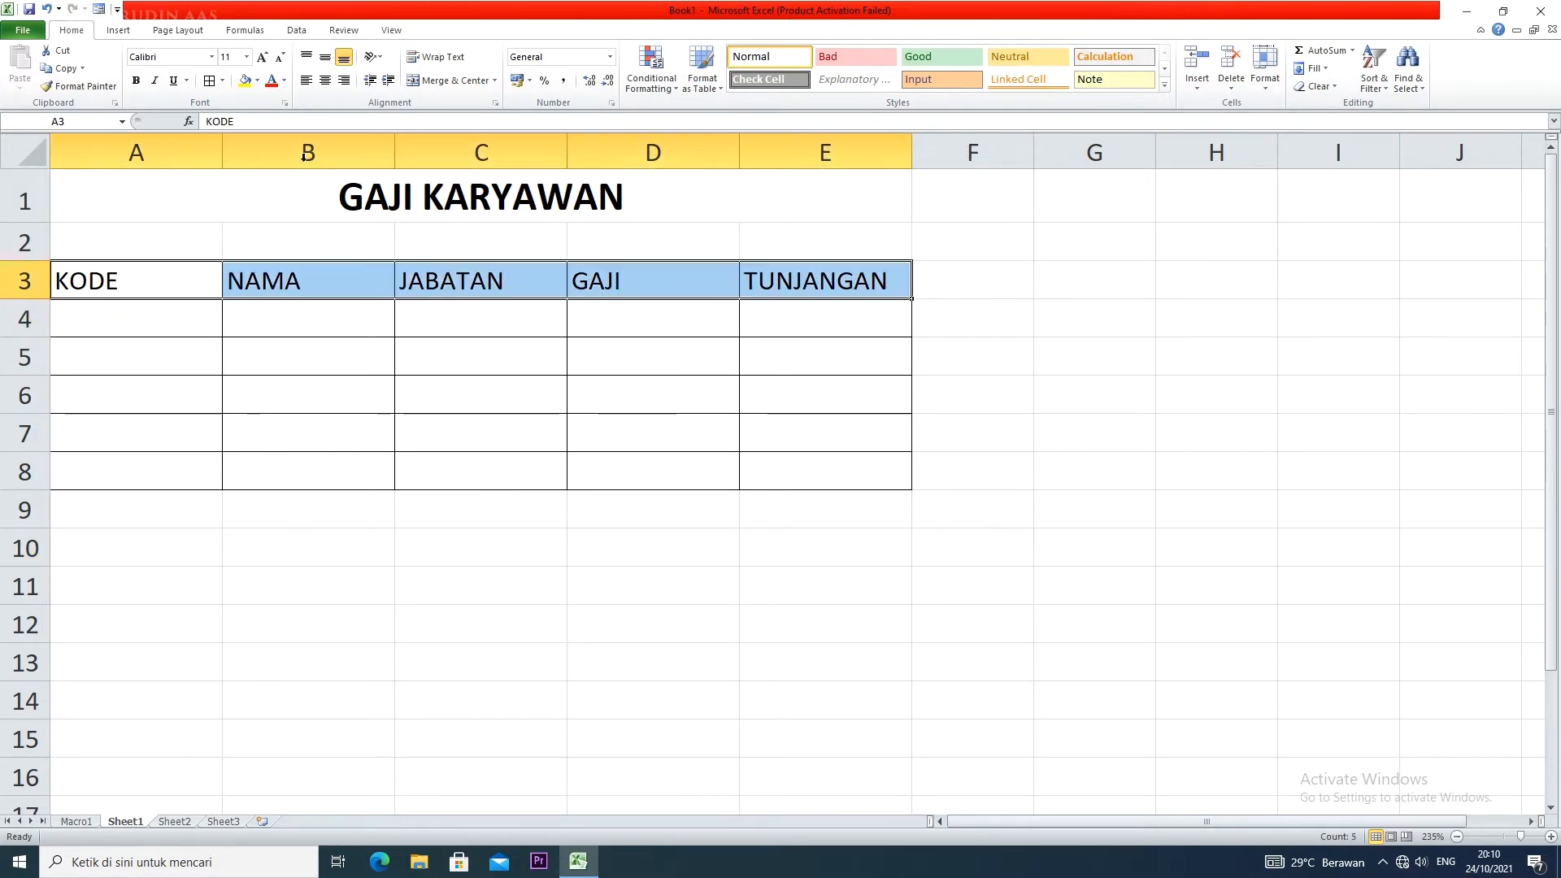
pyautogui.click(139, 80)
pyautogui.click(324, 80)
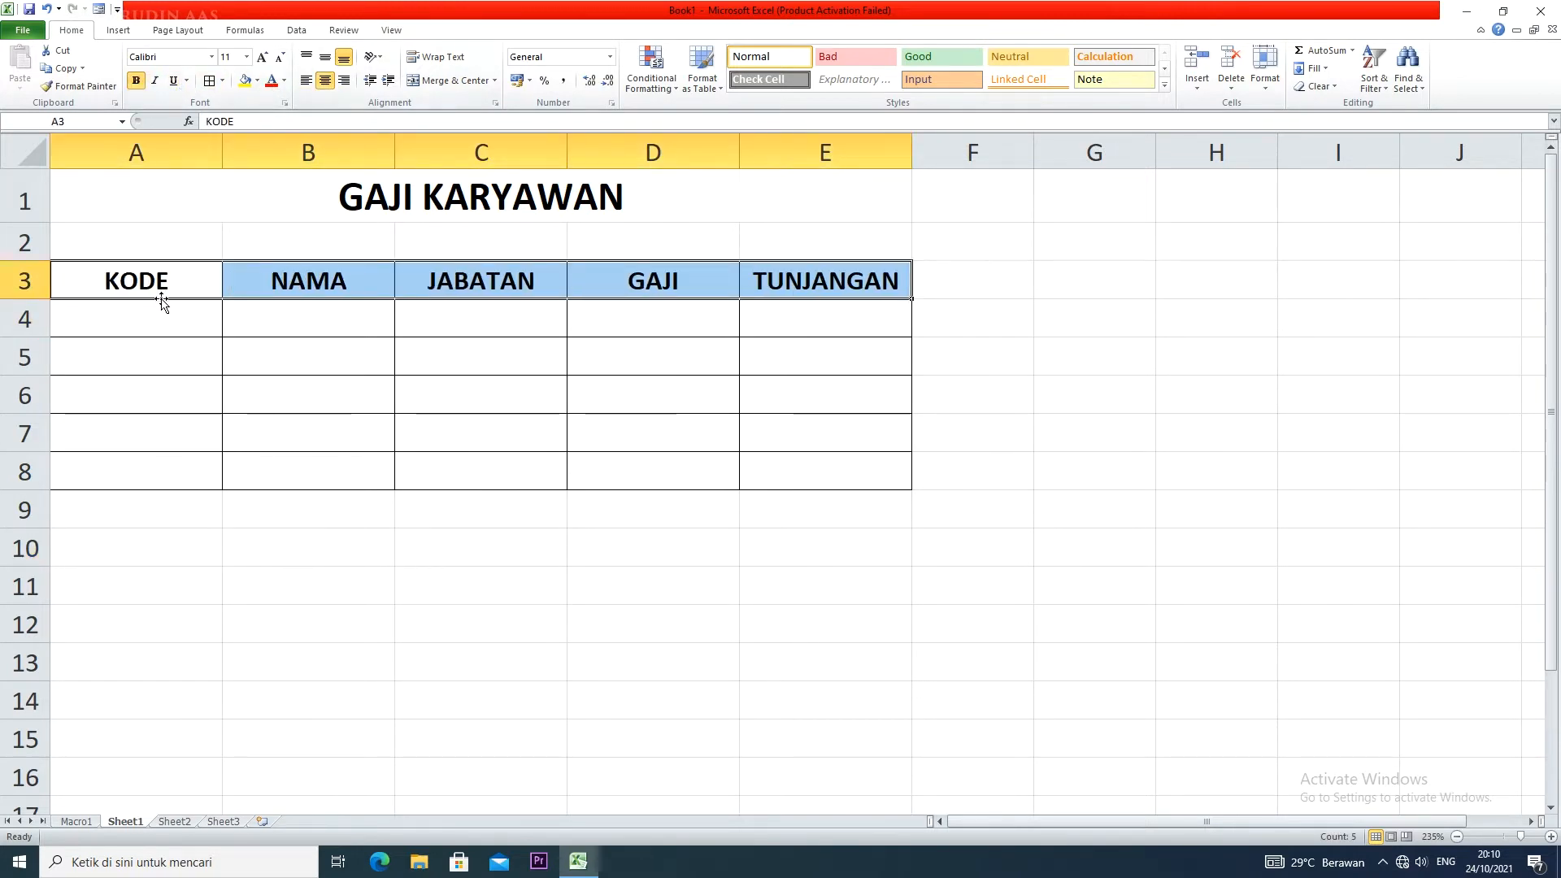
pyautogui.click(245, 81)
pyautogui.click(172, 316)
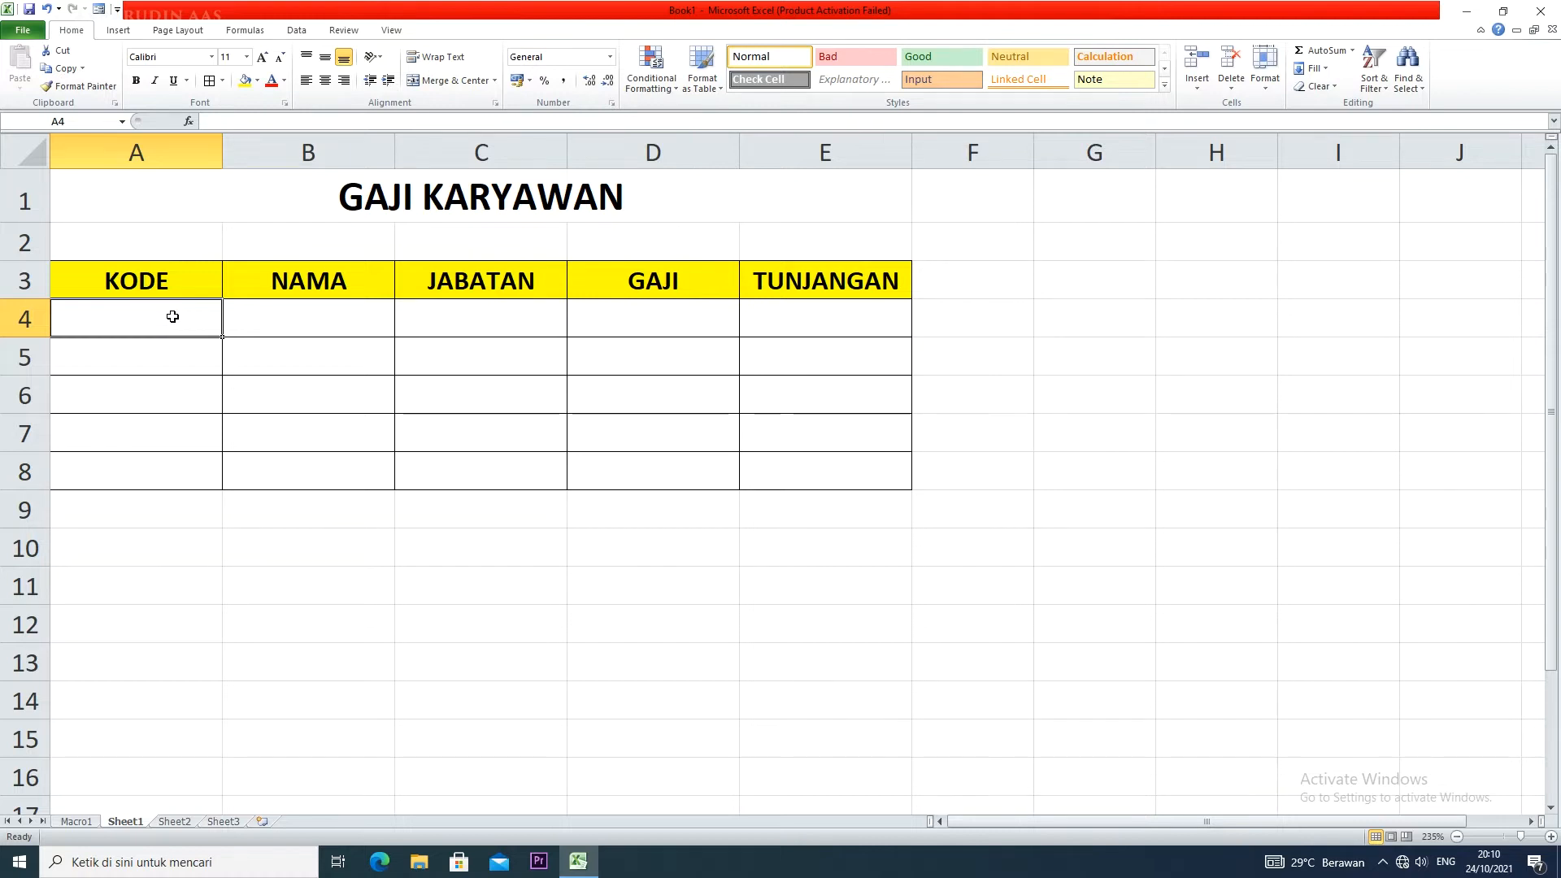
# - Fill the KODE column in A4:A8 with DRK, MNG, OB, MNG and DRK
pyautogui.write('DRK')
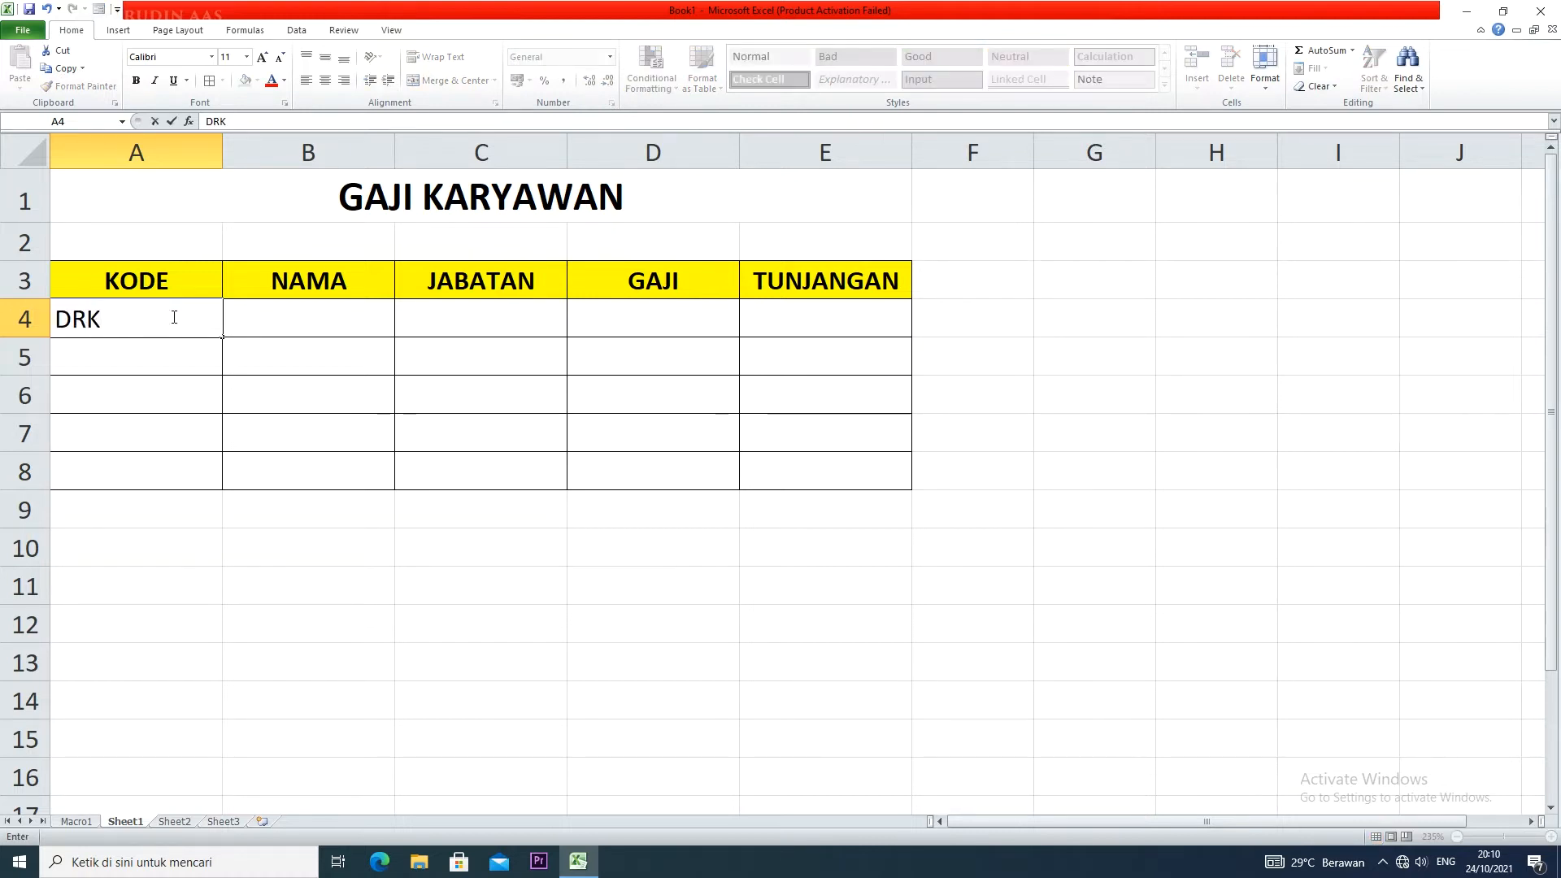
pyautogui.press('Return')
pyautogui.write('MNG')
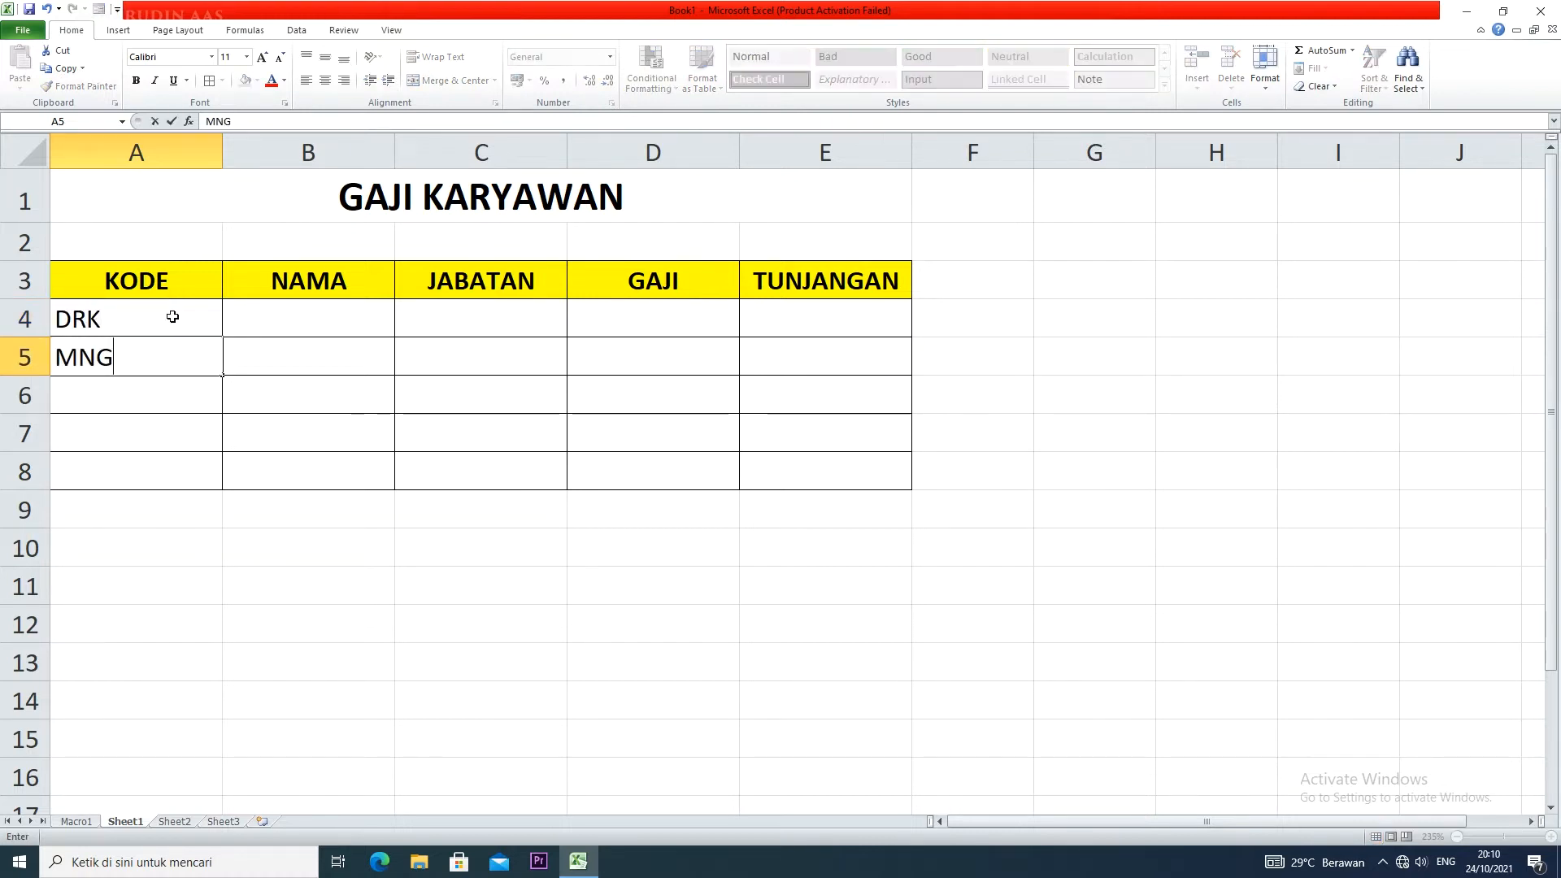
pyautogui.press('Return')
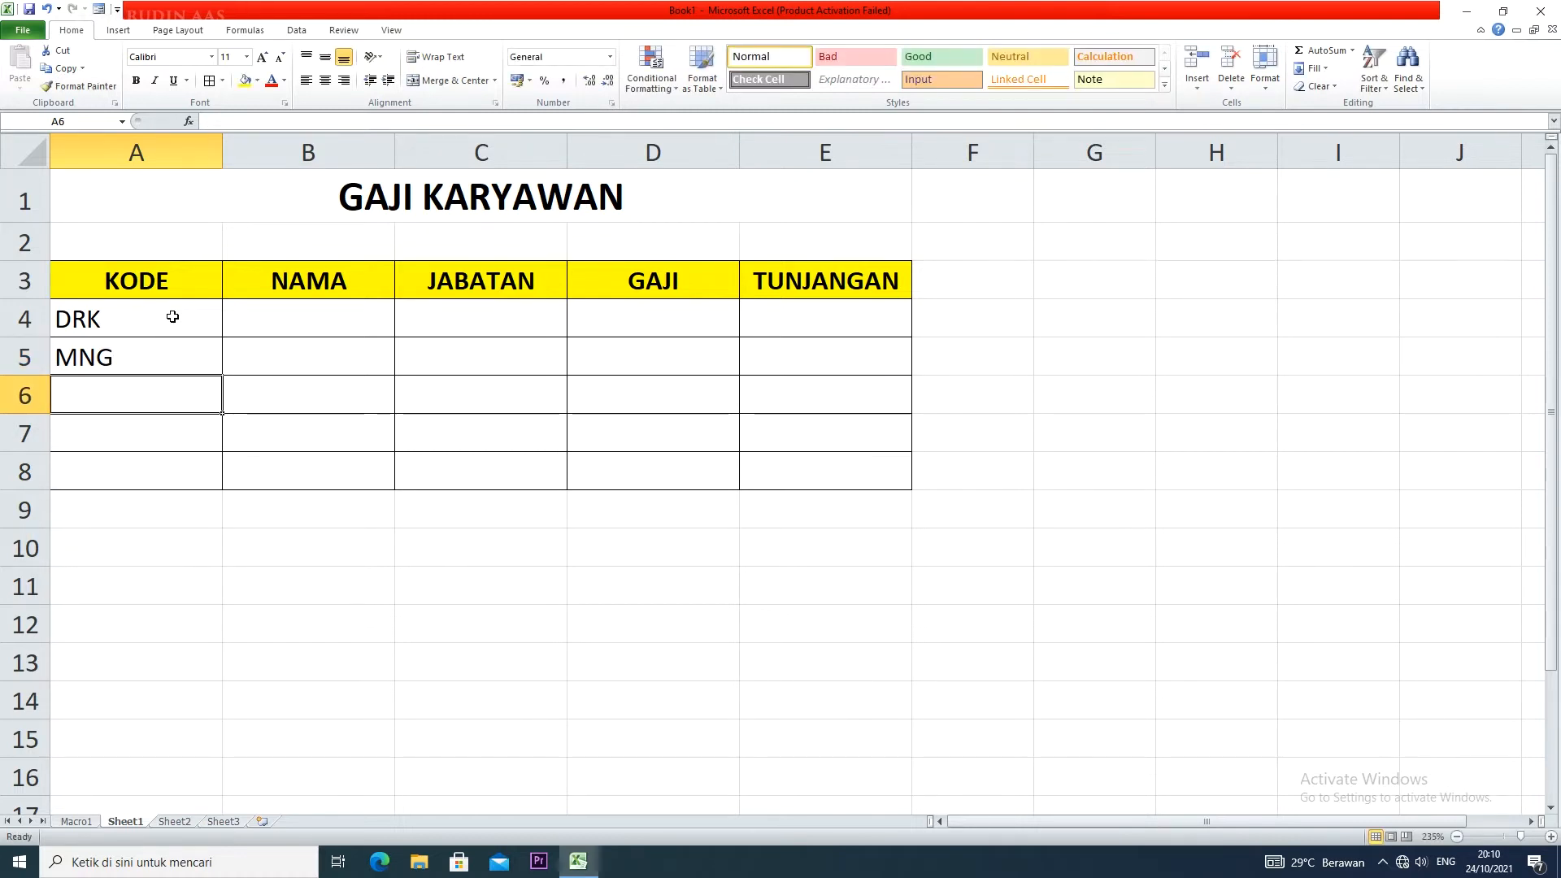
pyautogui.write('O')
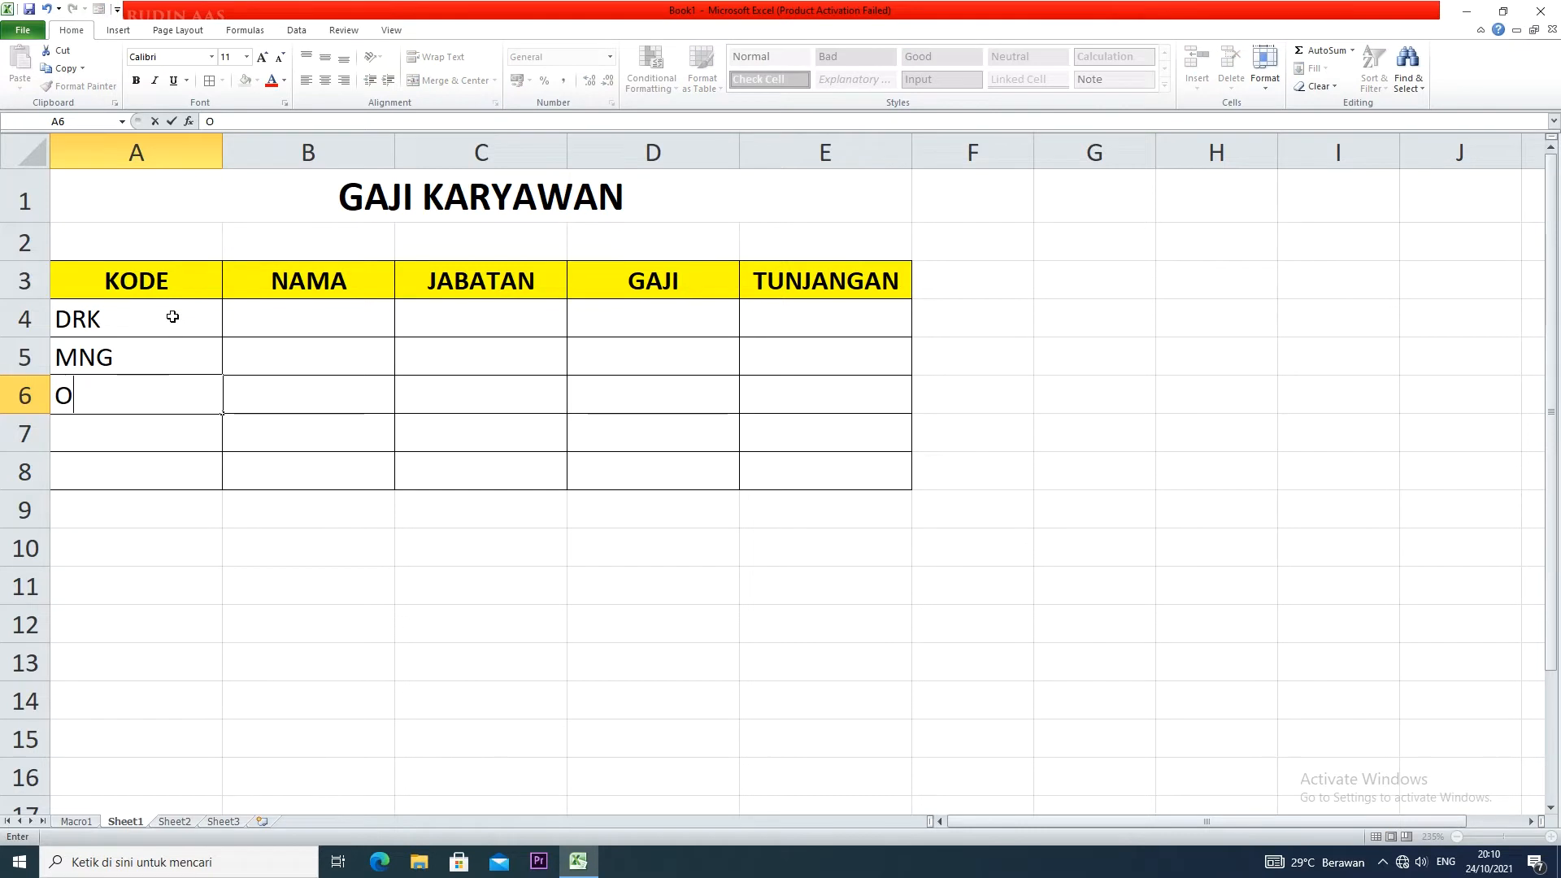
pyautogui.write('B')
pyautogui.press('Return')
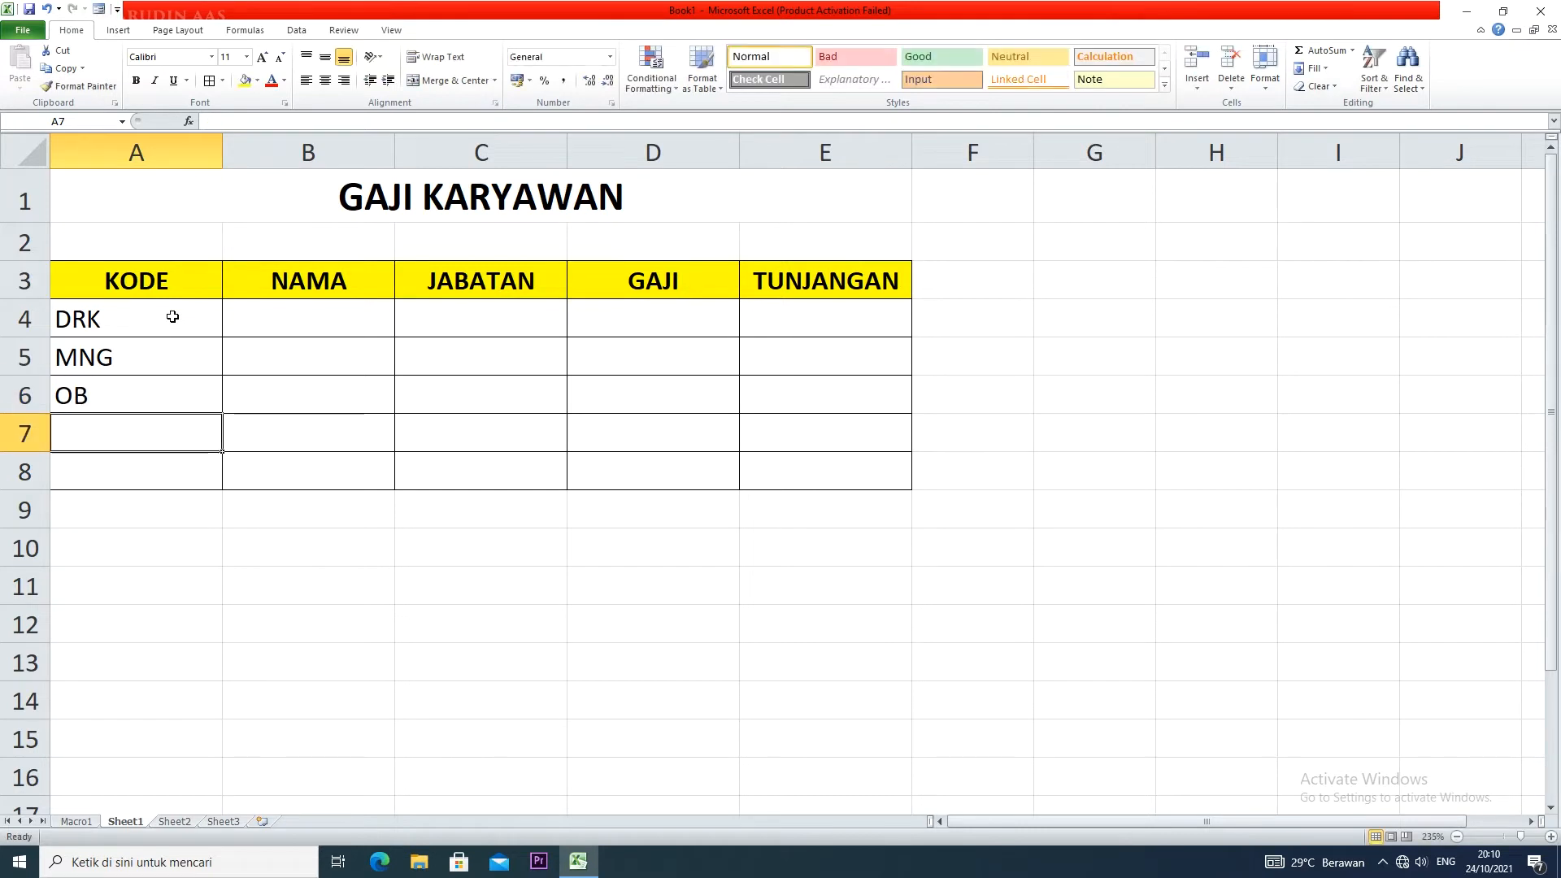
pyautogui.write('MNG')
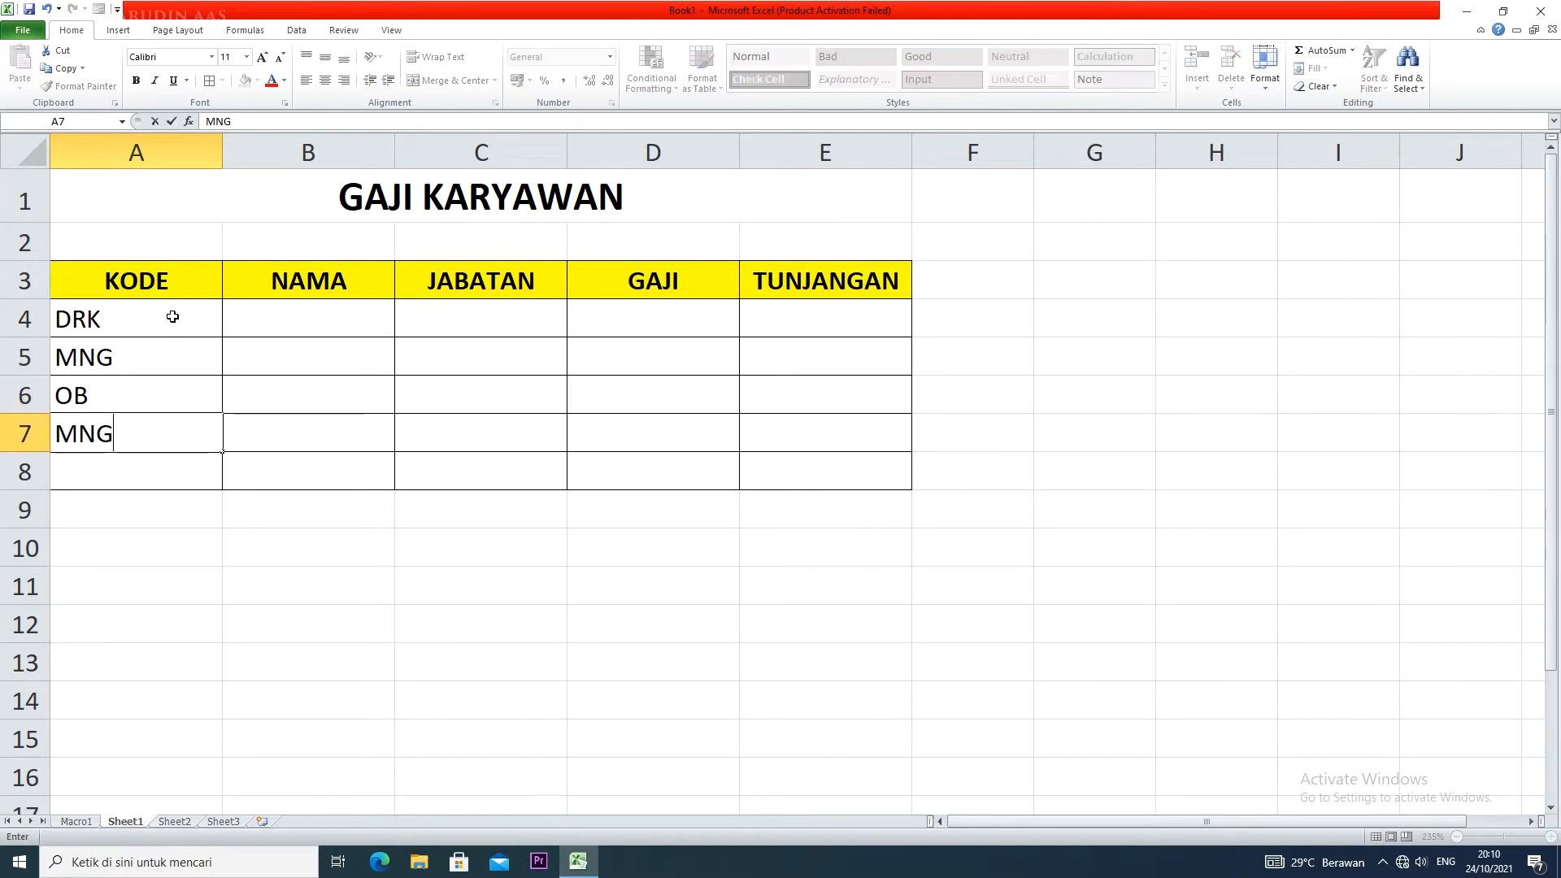
pyautogui.press('Return')
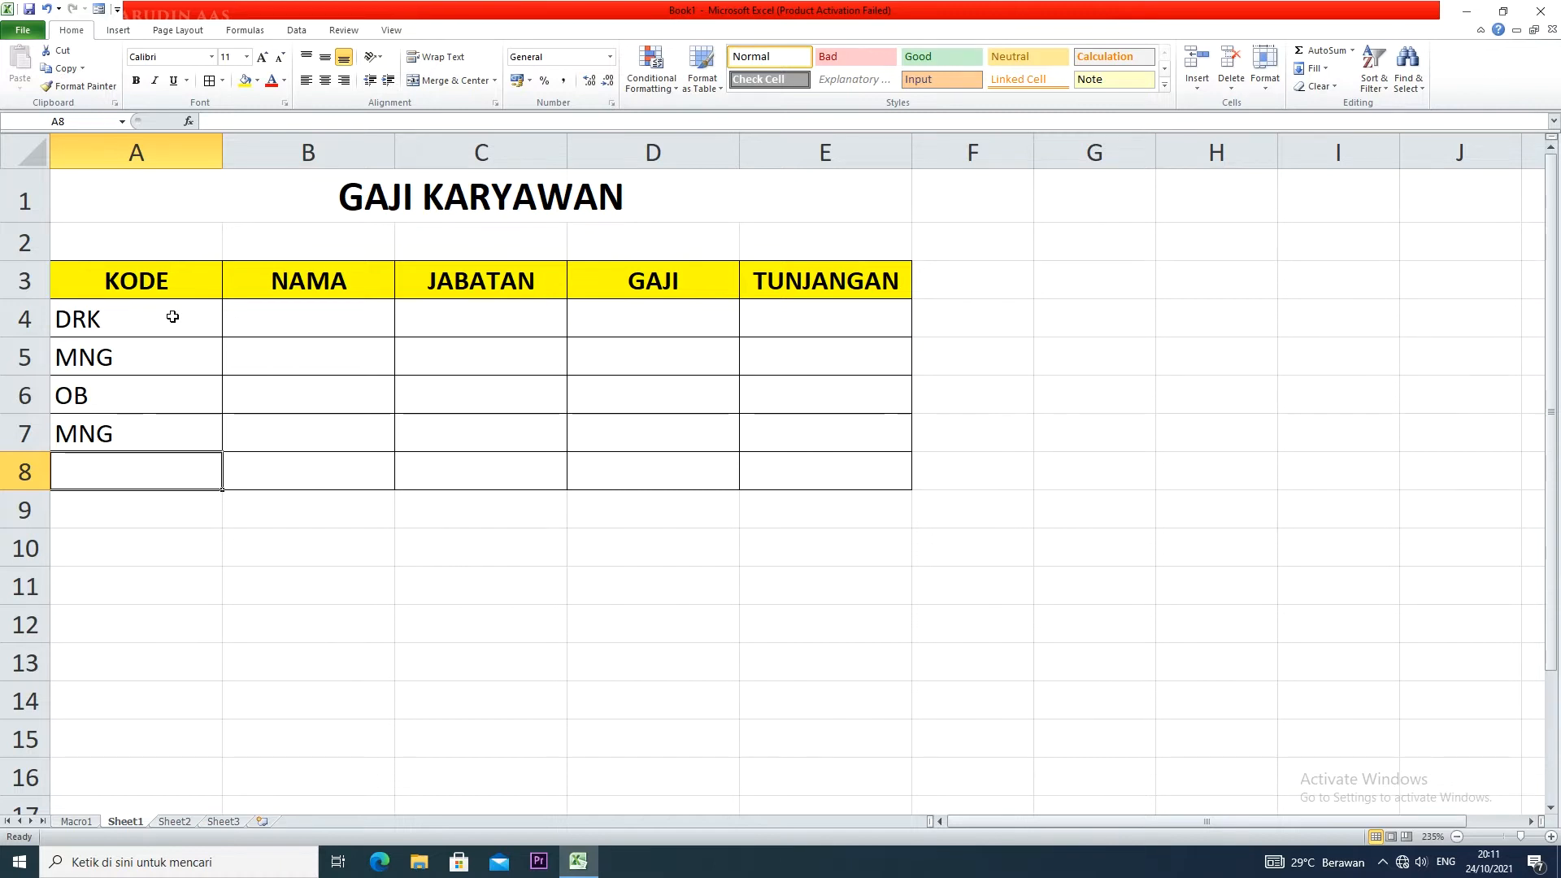
pyautogui.write('DRK')
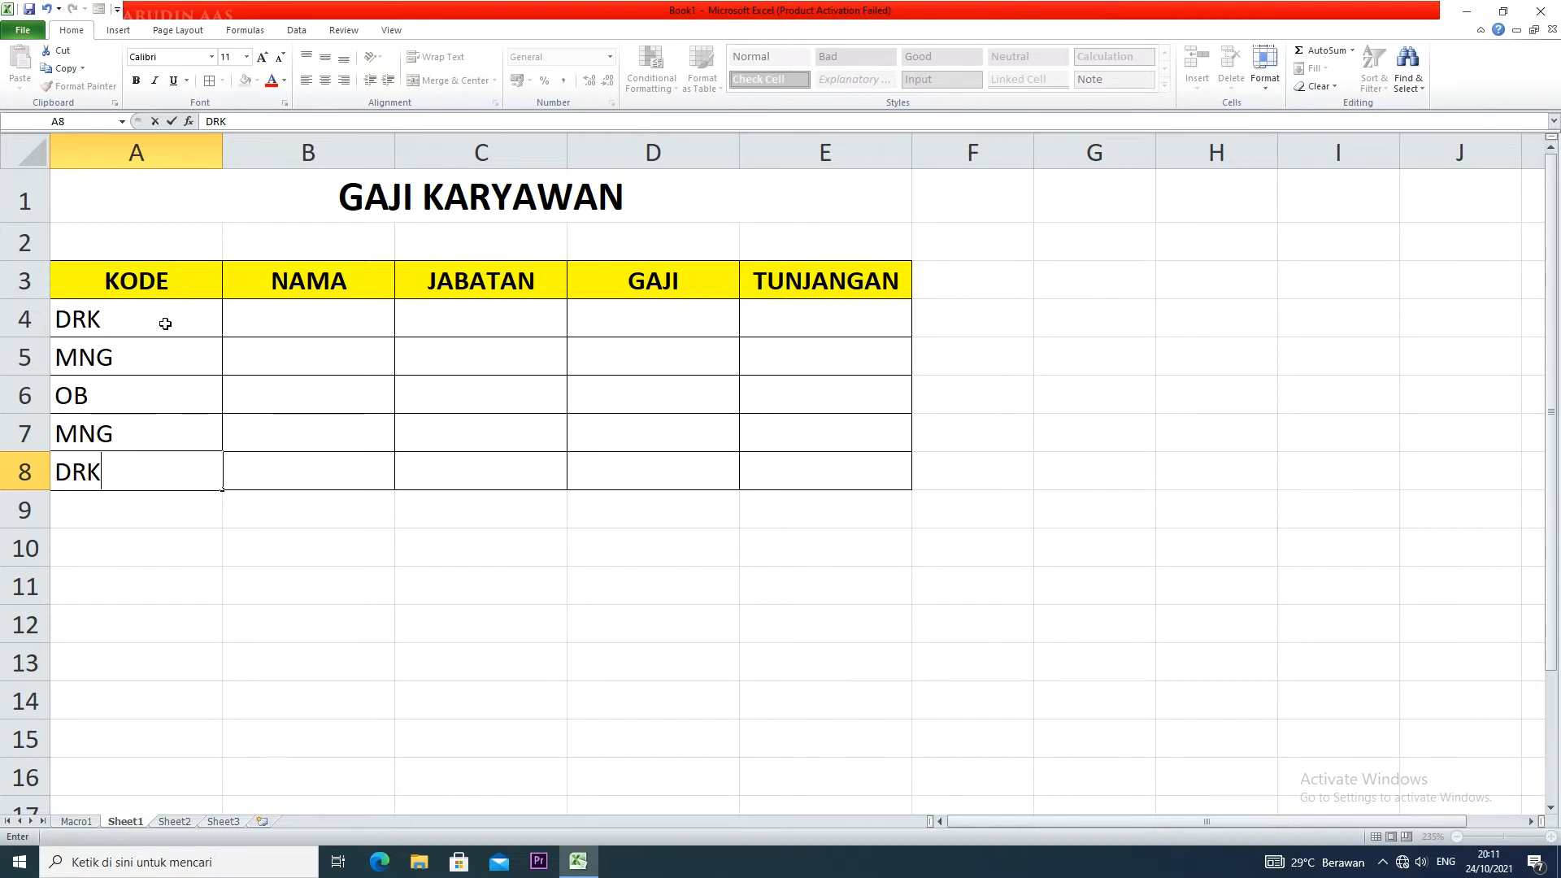
# - Enter the five employees' names in the NAMA column, cells B4:B8
pyautogui.click(286, 328)
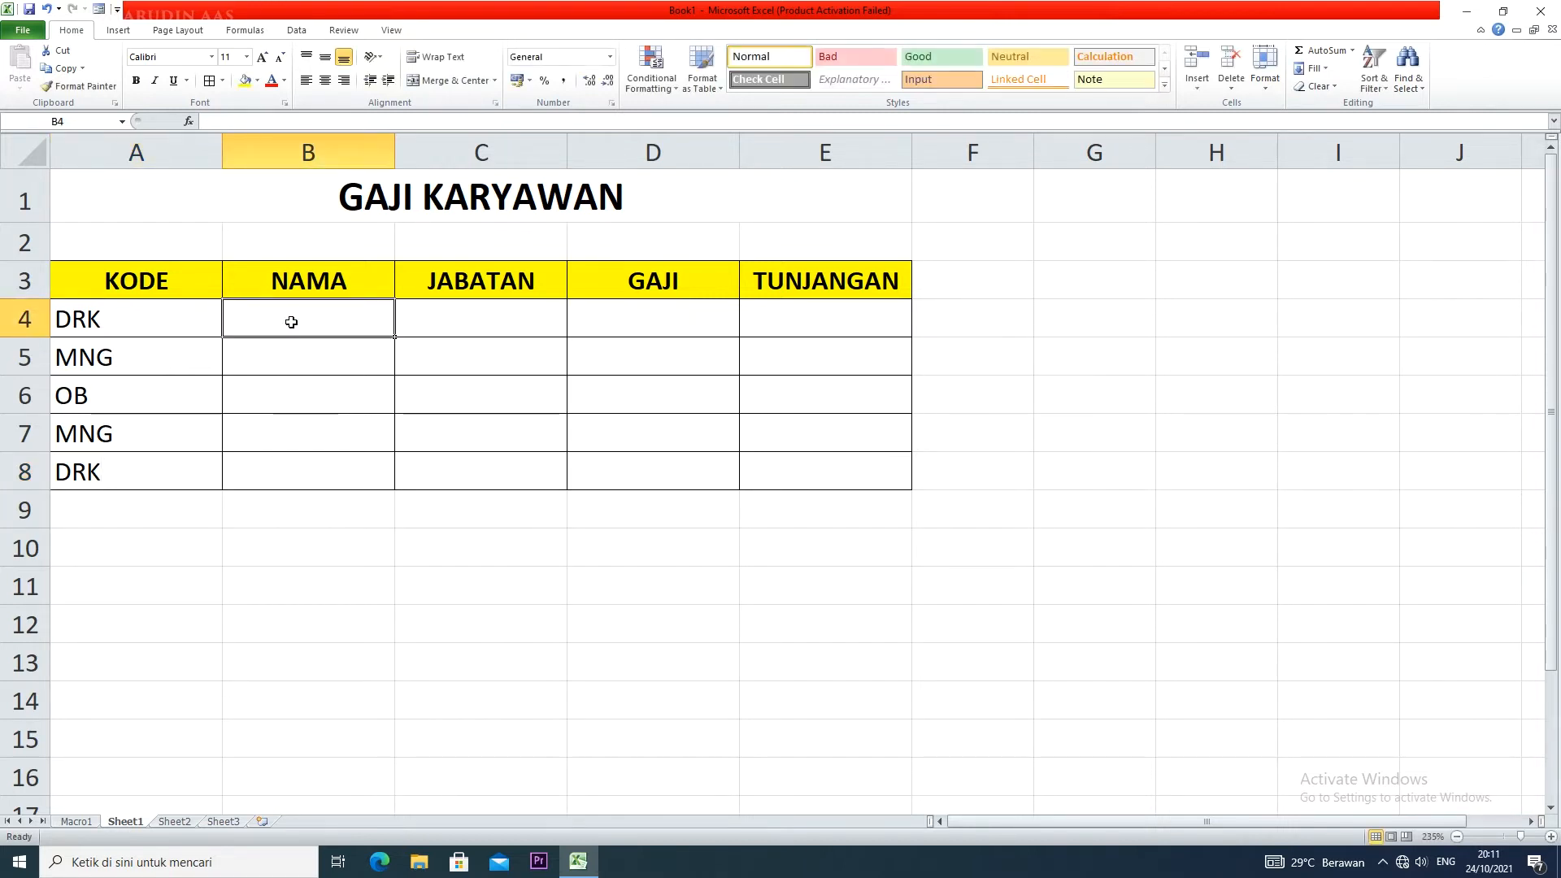
pyautogui.write('ASHARUDIN')
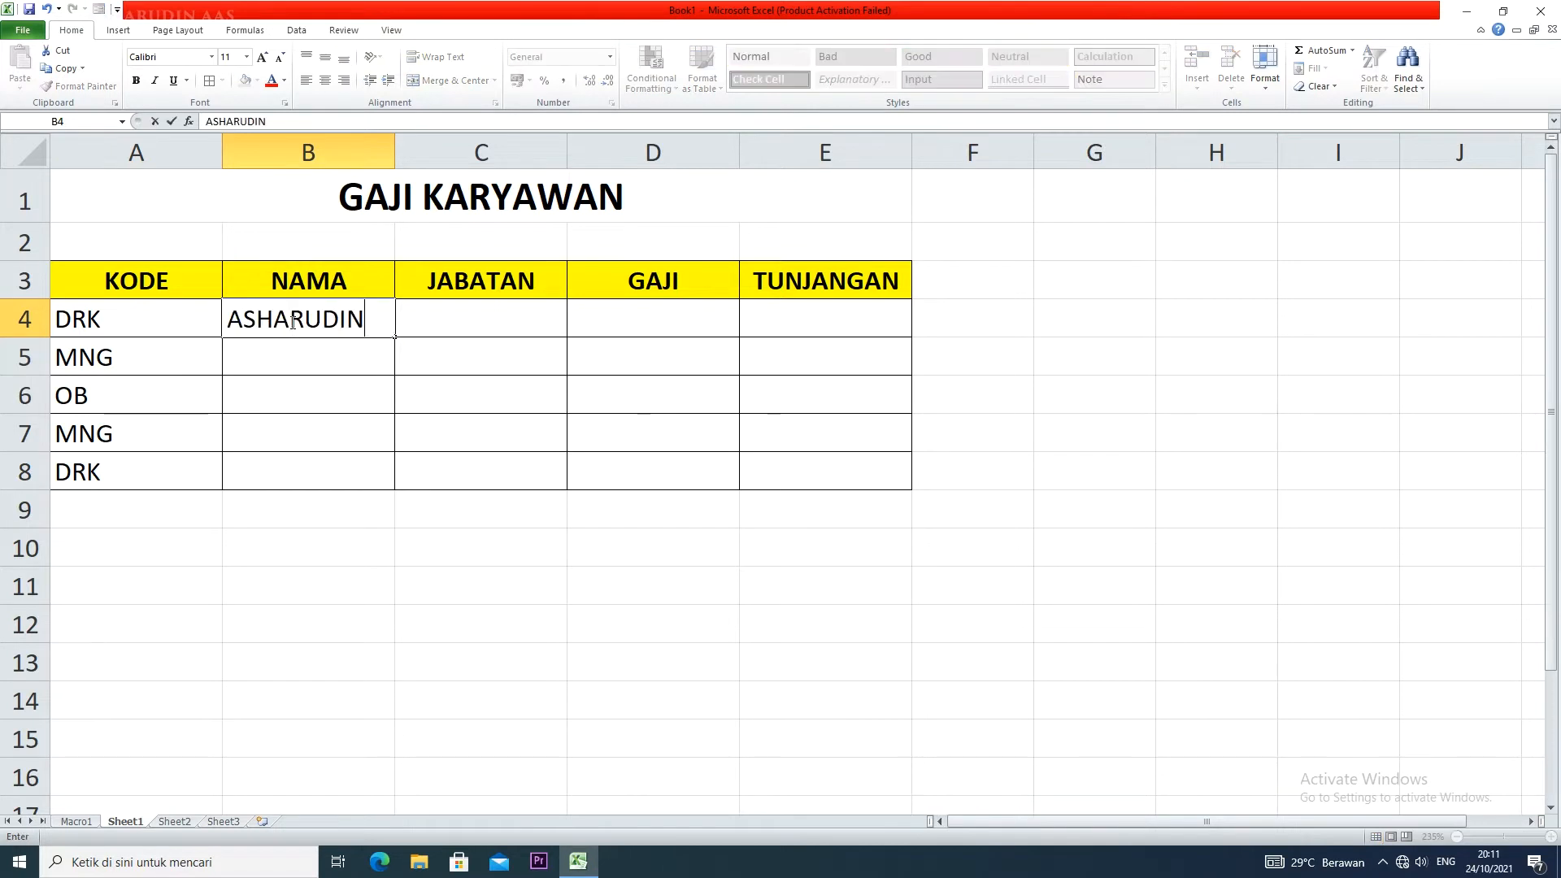
pyautogui.press('Return')
pyautogui.write('ASHAR')
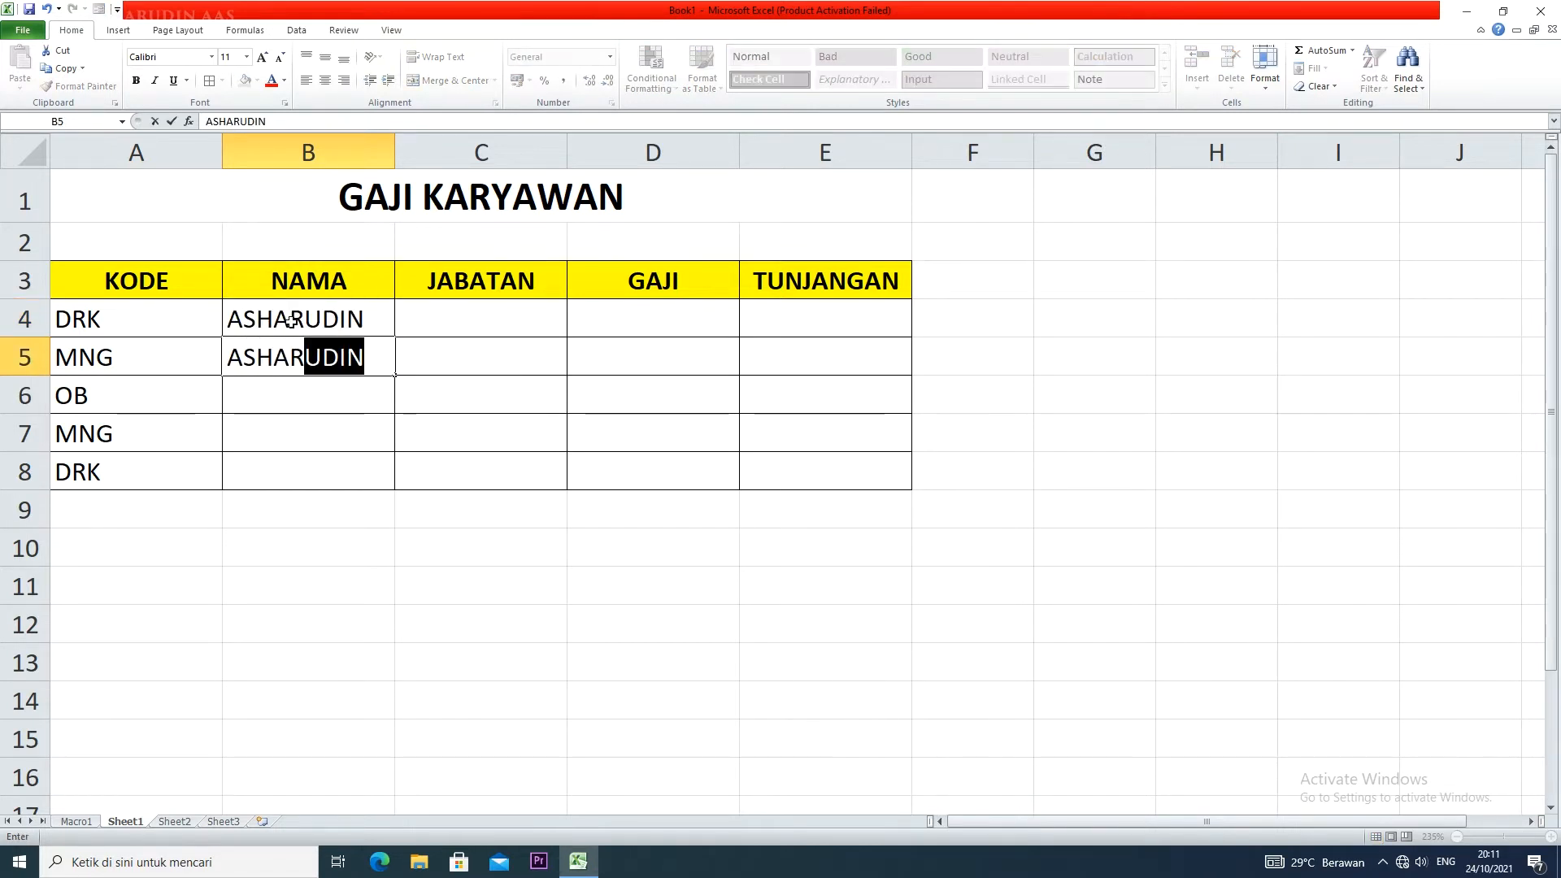
pyautogui.press('Delete')
pyautogui.press('Return')
pyautogui.write('AAS')
pyautogui.press('Return')
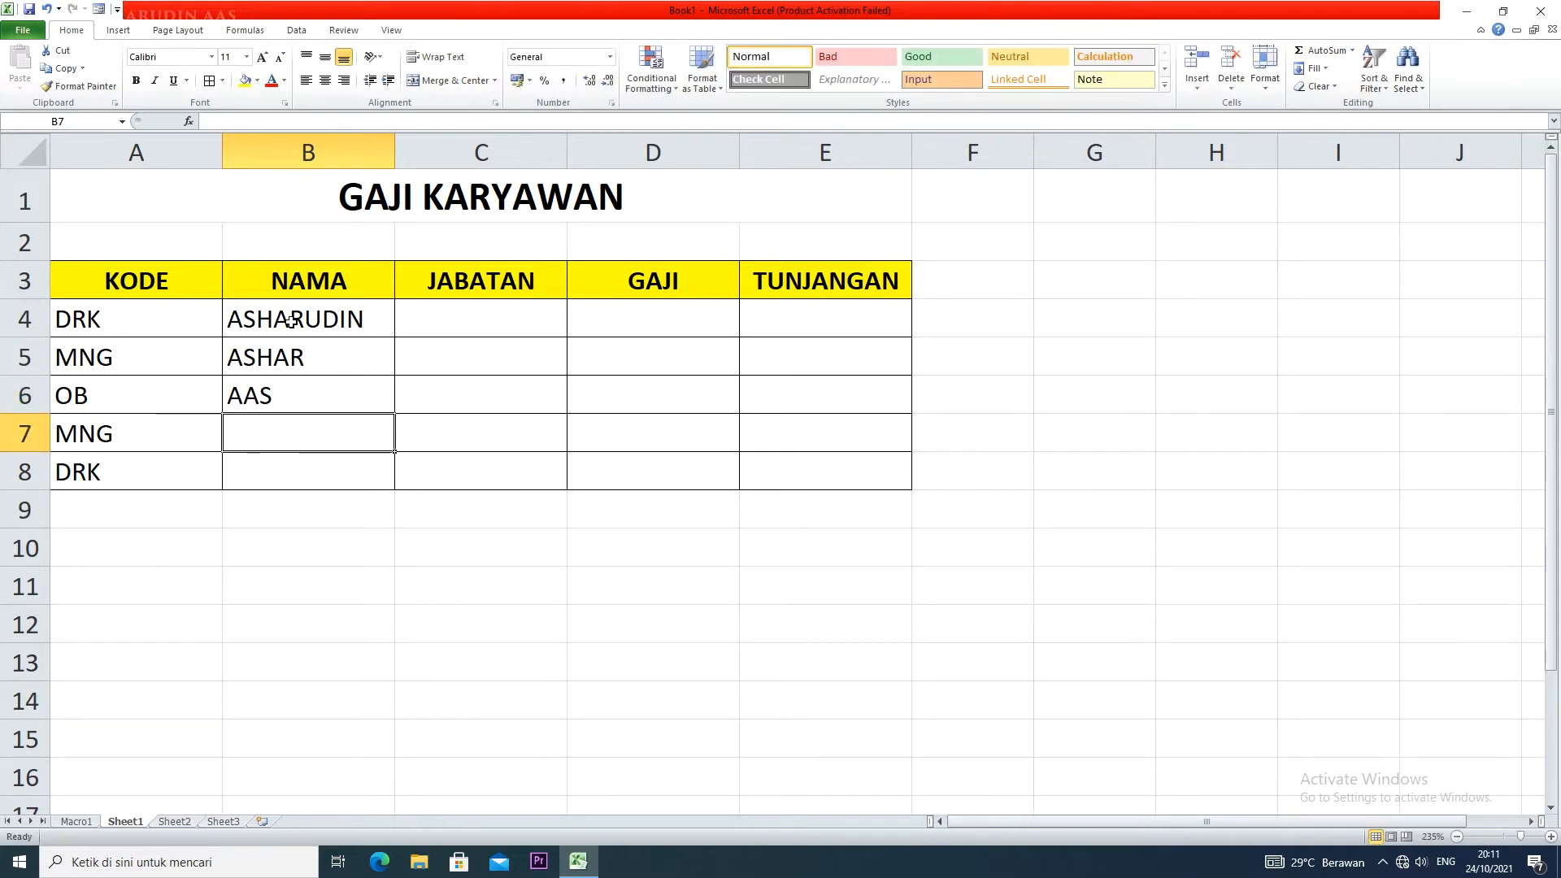
pyautogui.write('UDIN')
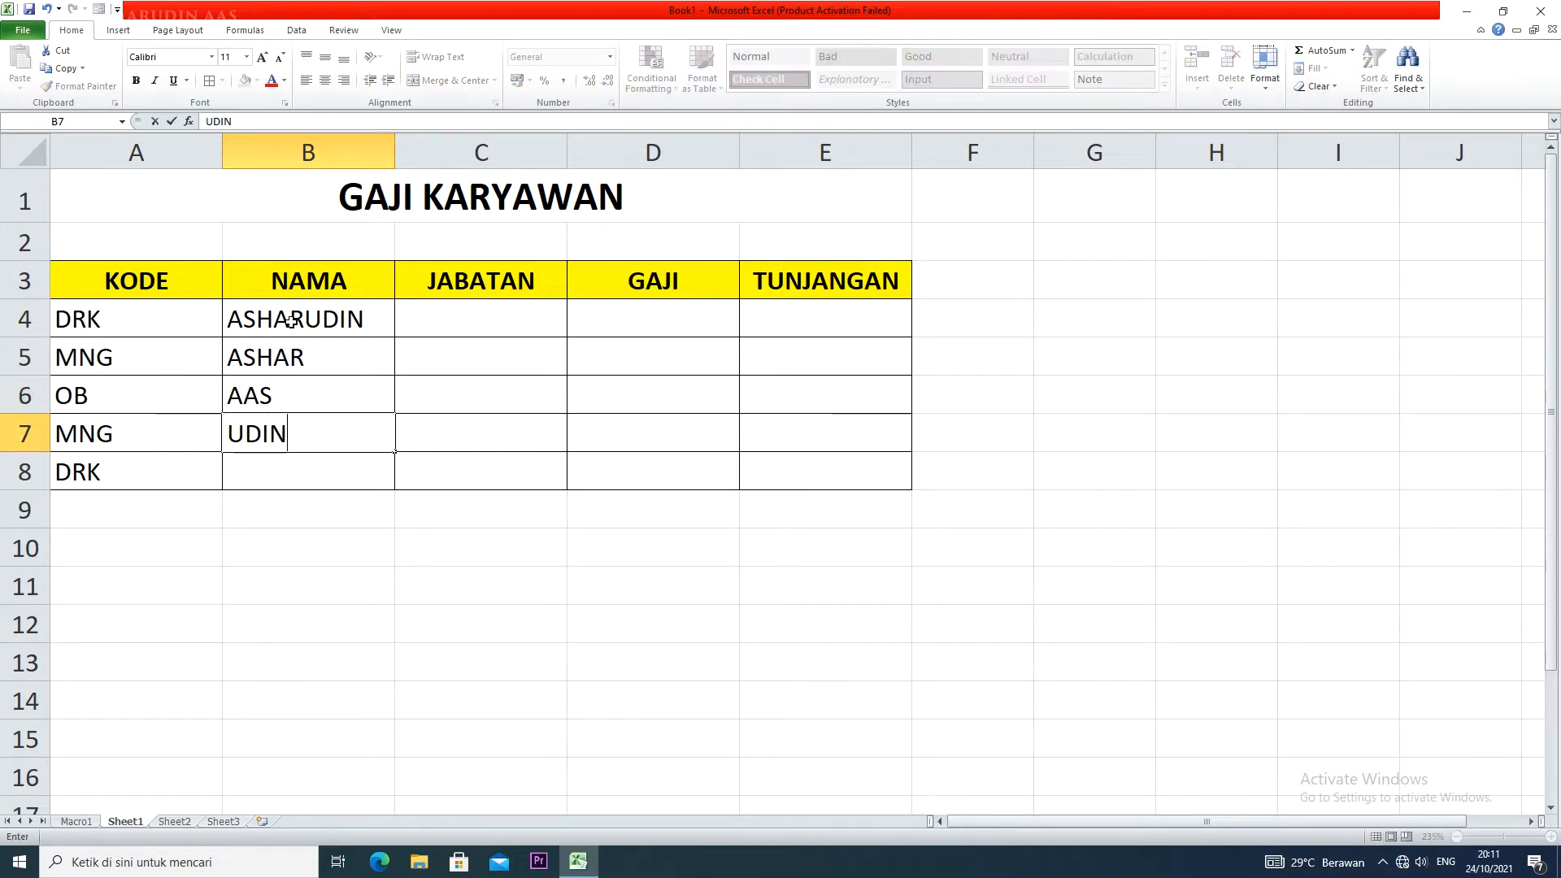
pyautogui.press('Return')
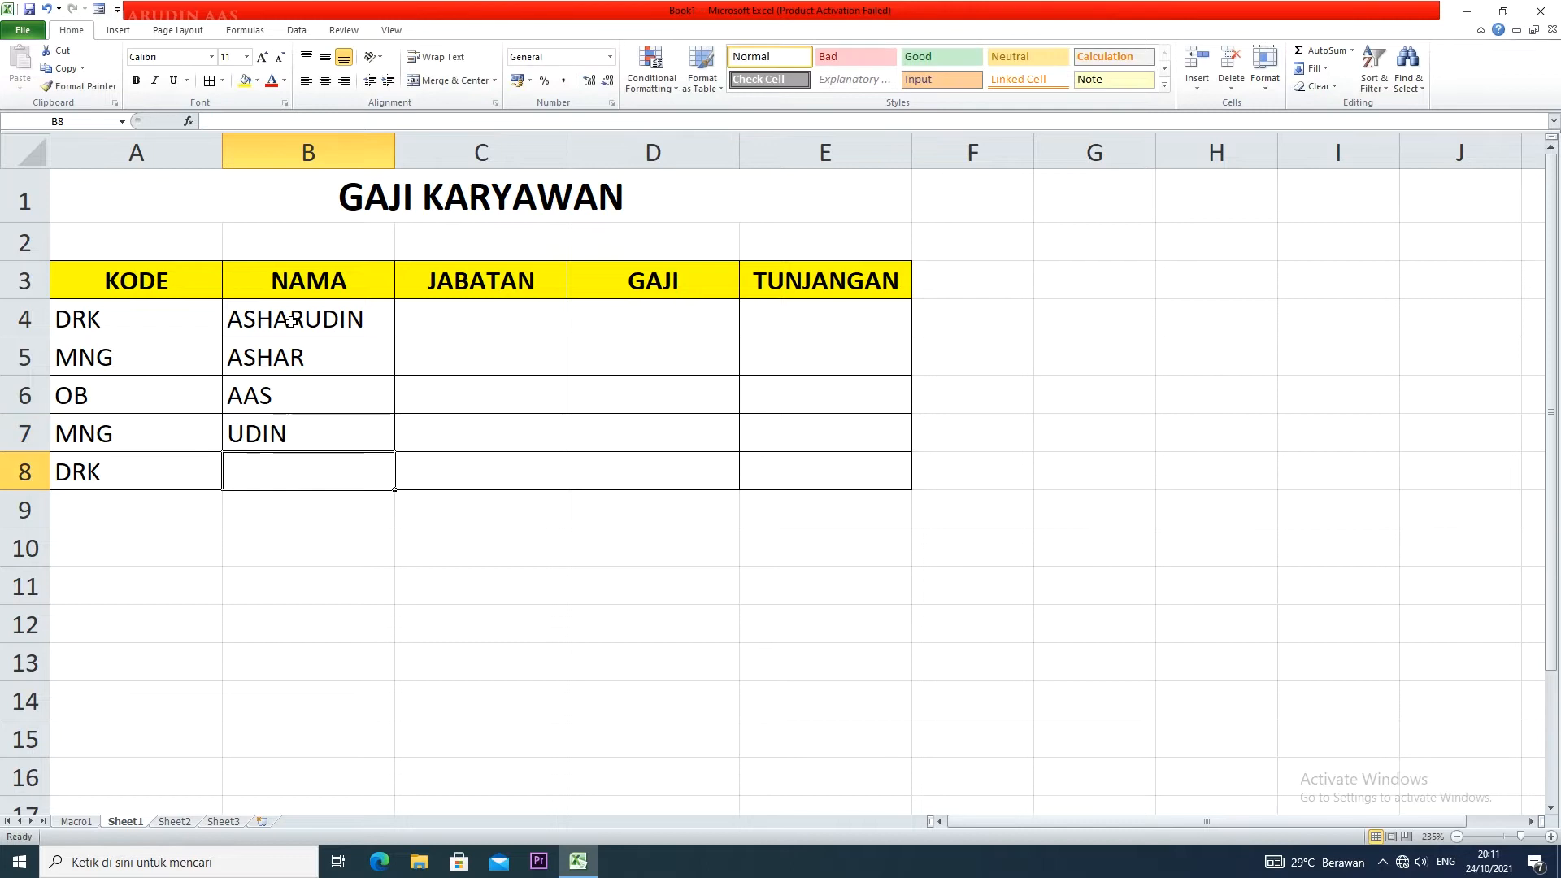
pyautogui.write('SAIKAI')
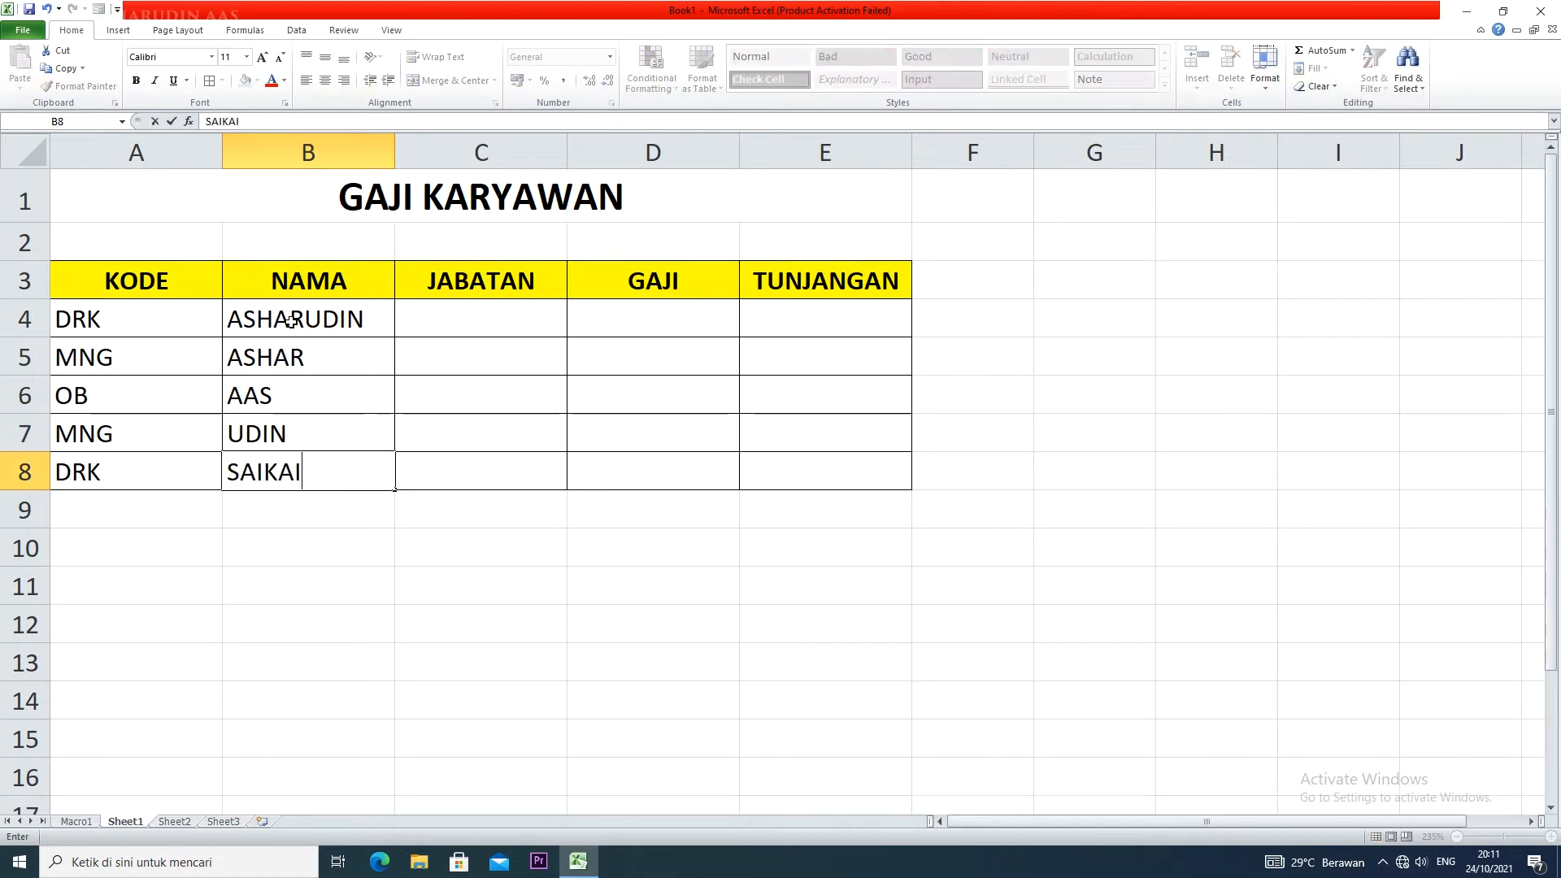
pyautogui.click(548, 427)
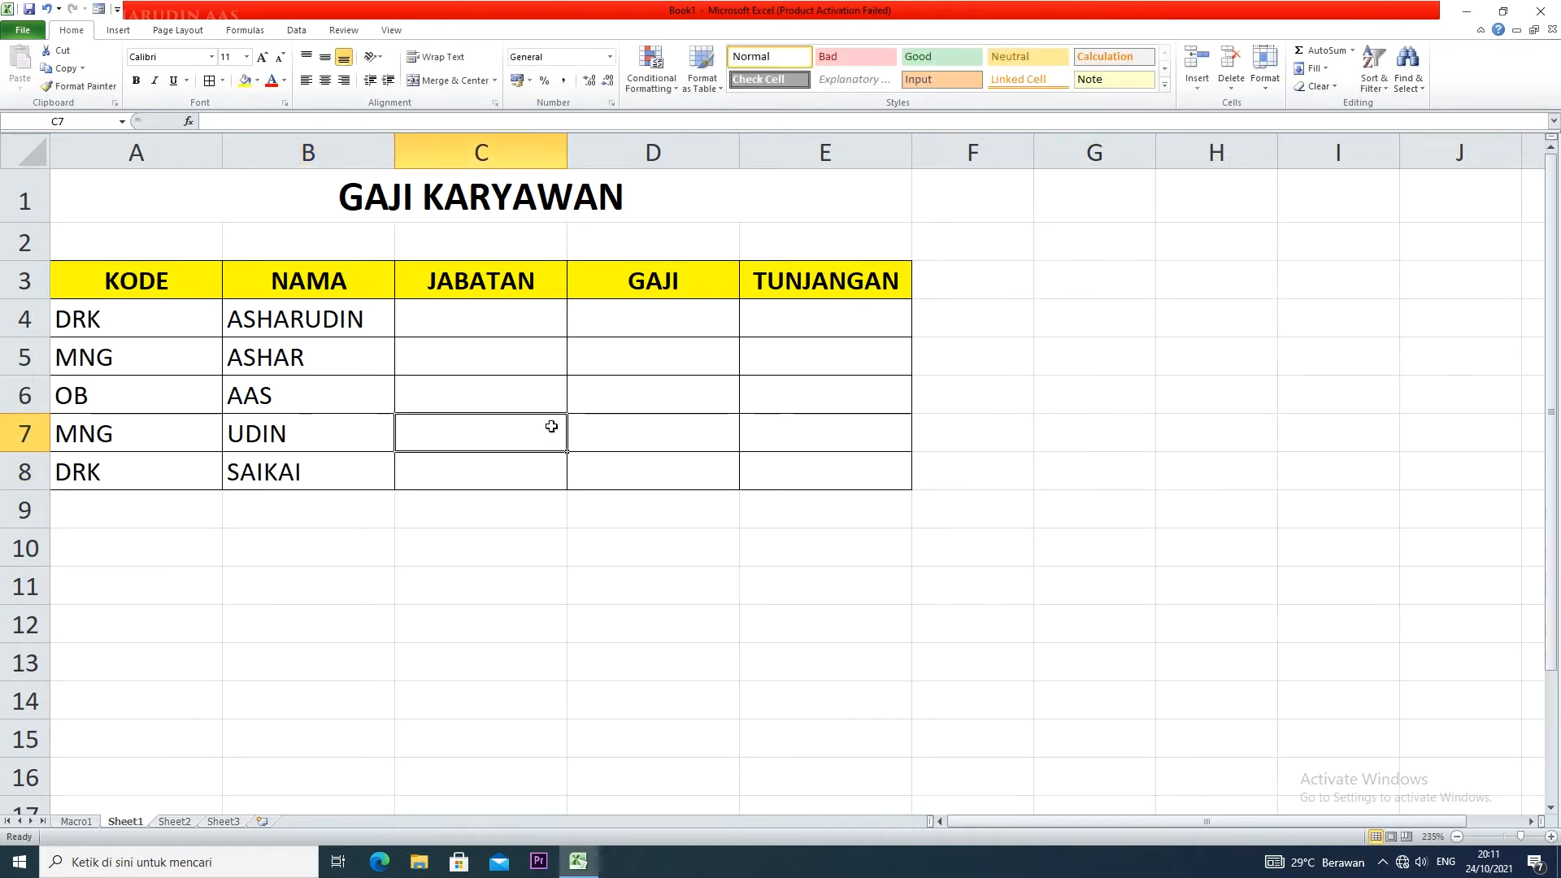
pyautogui.moveTo(529, 322); pyautogui.dragTo(826, 464)
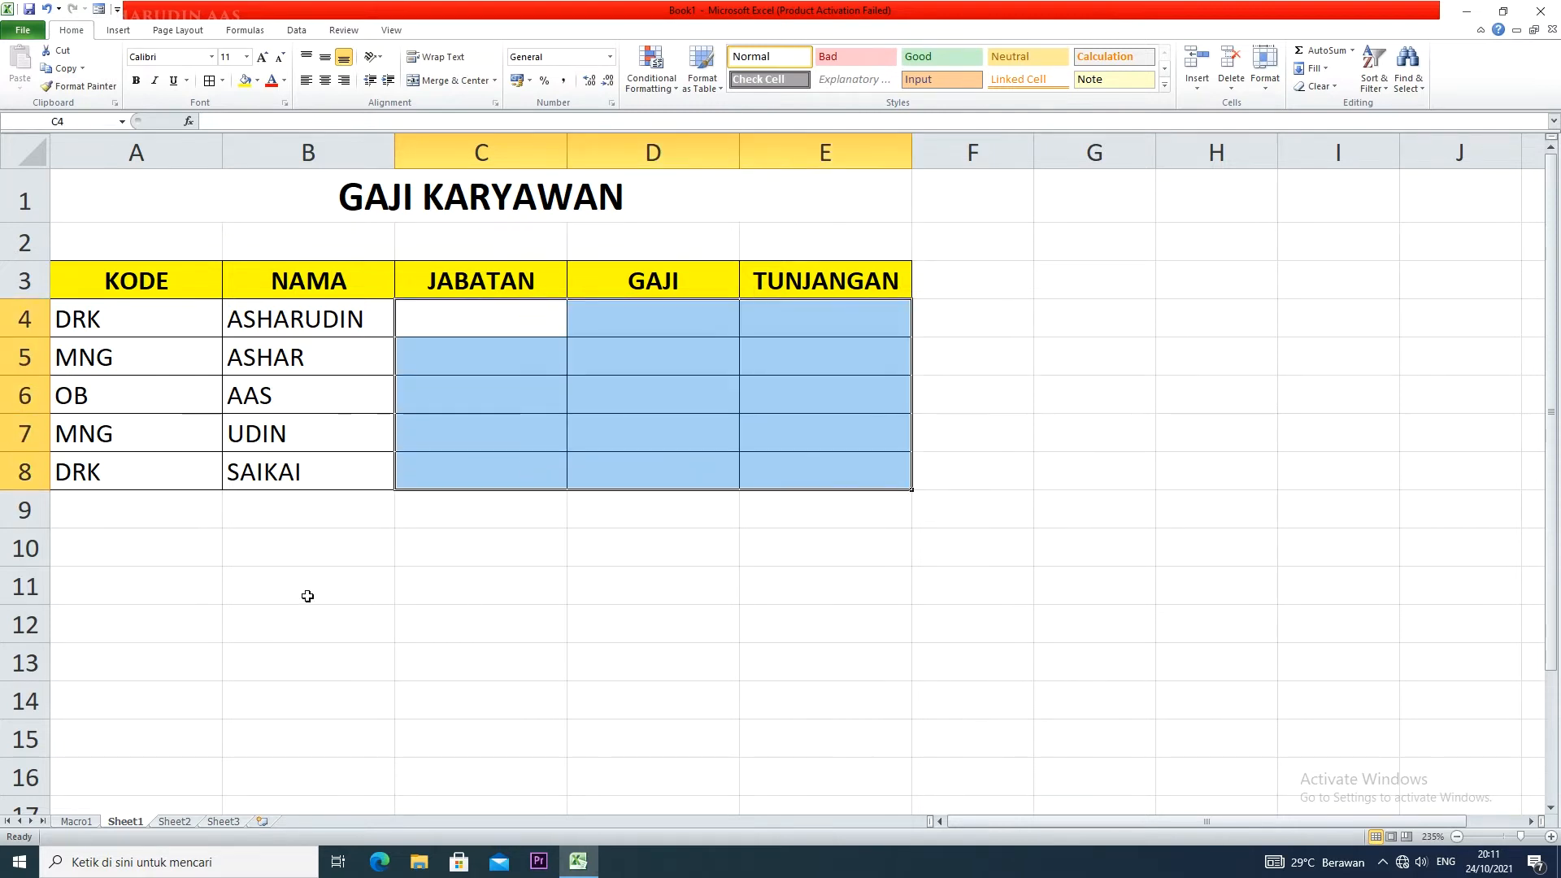
# - Enter the lookup table headings KODE, JABATAN, GAJI and TUNJANGAN in cells B11:E11
pyautogui.click(334, 599)
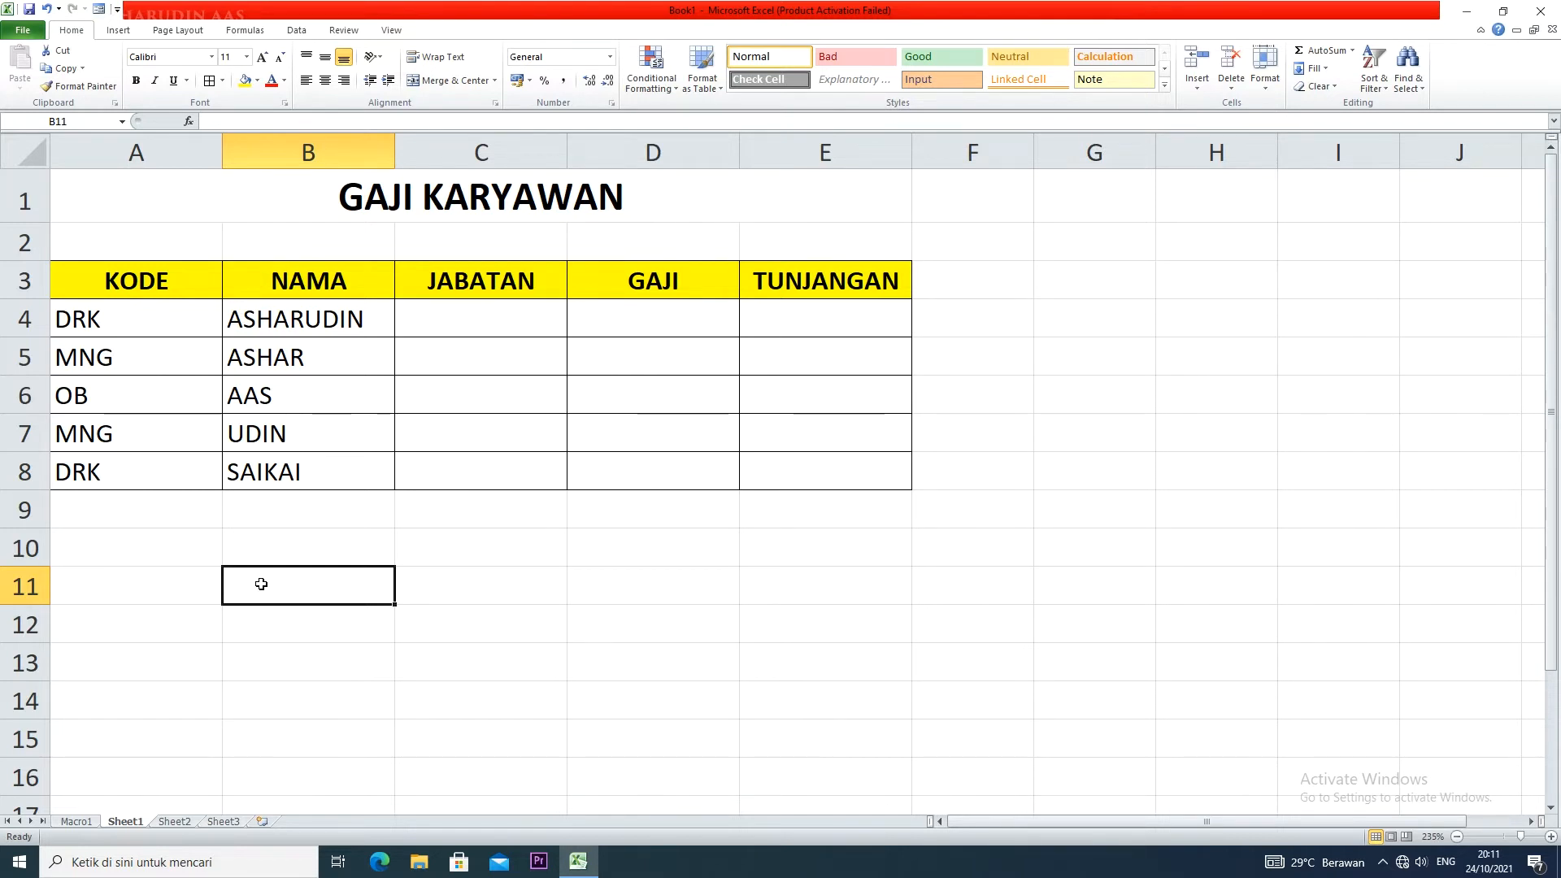
pyautogui.write('KODE')
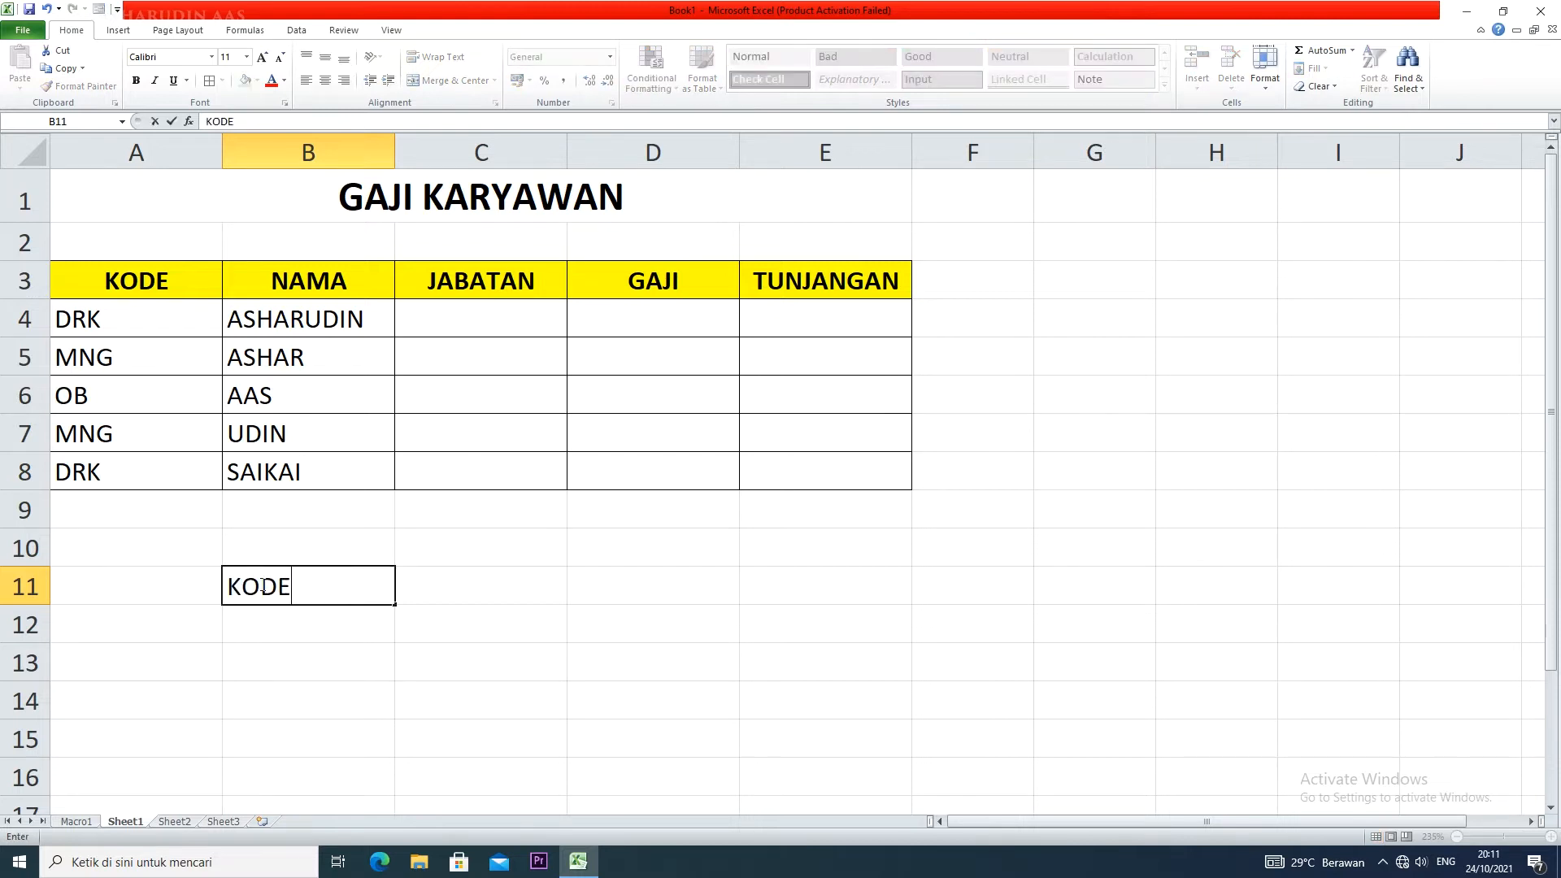
pyautogui.press('Tab')
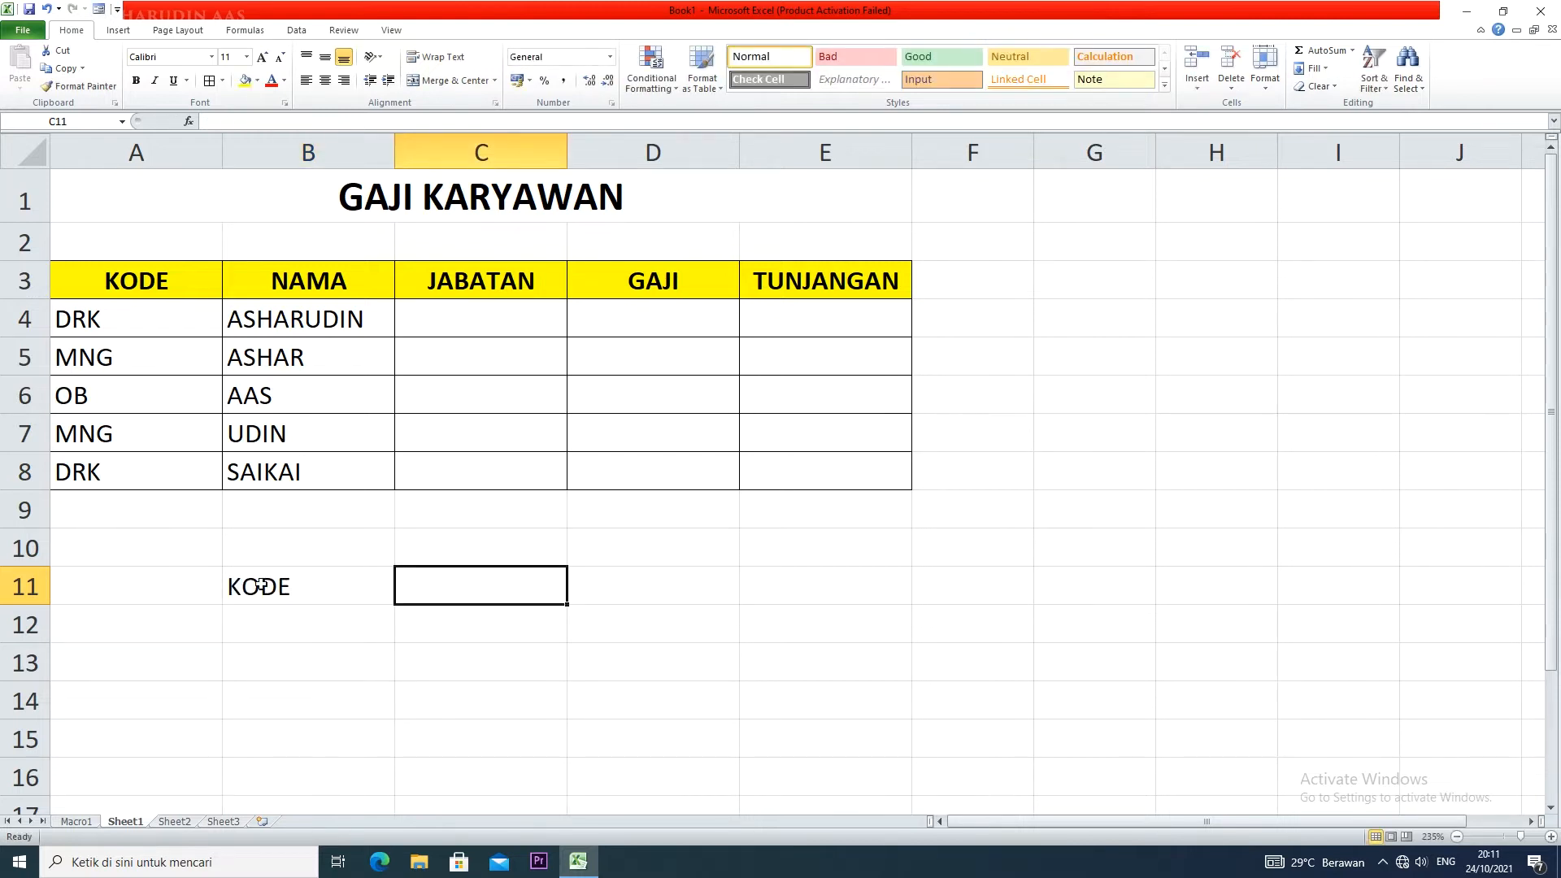
pyautogui.write('JASBATAN')
pyautogui.press('BackSpace')
pyautogui.press('BackSpace')
pyautogui.press('BackSpace')
pyautogui.press('BackSpace')
pyautogui.press('BackSpace')
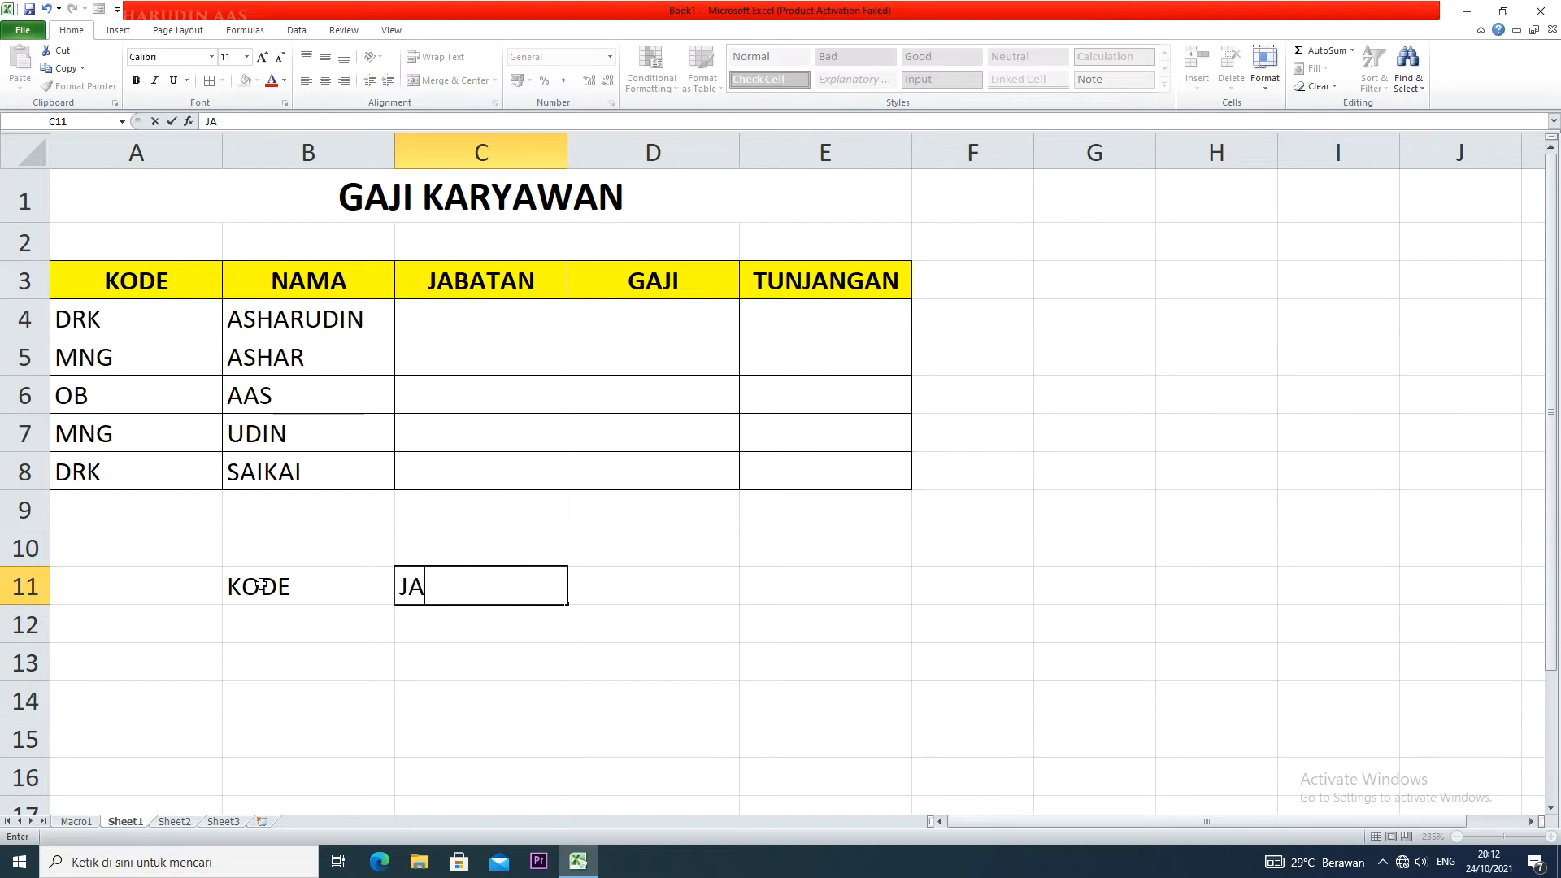
pyautogui.write('BATAN')
pyautogui.press('Tab')
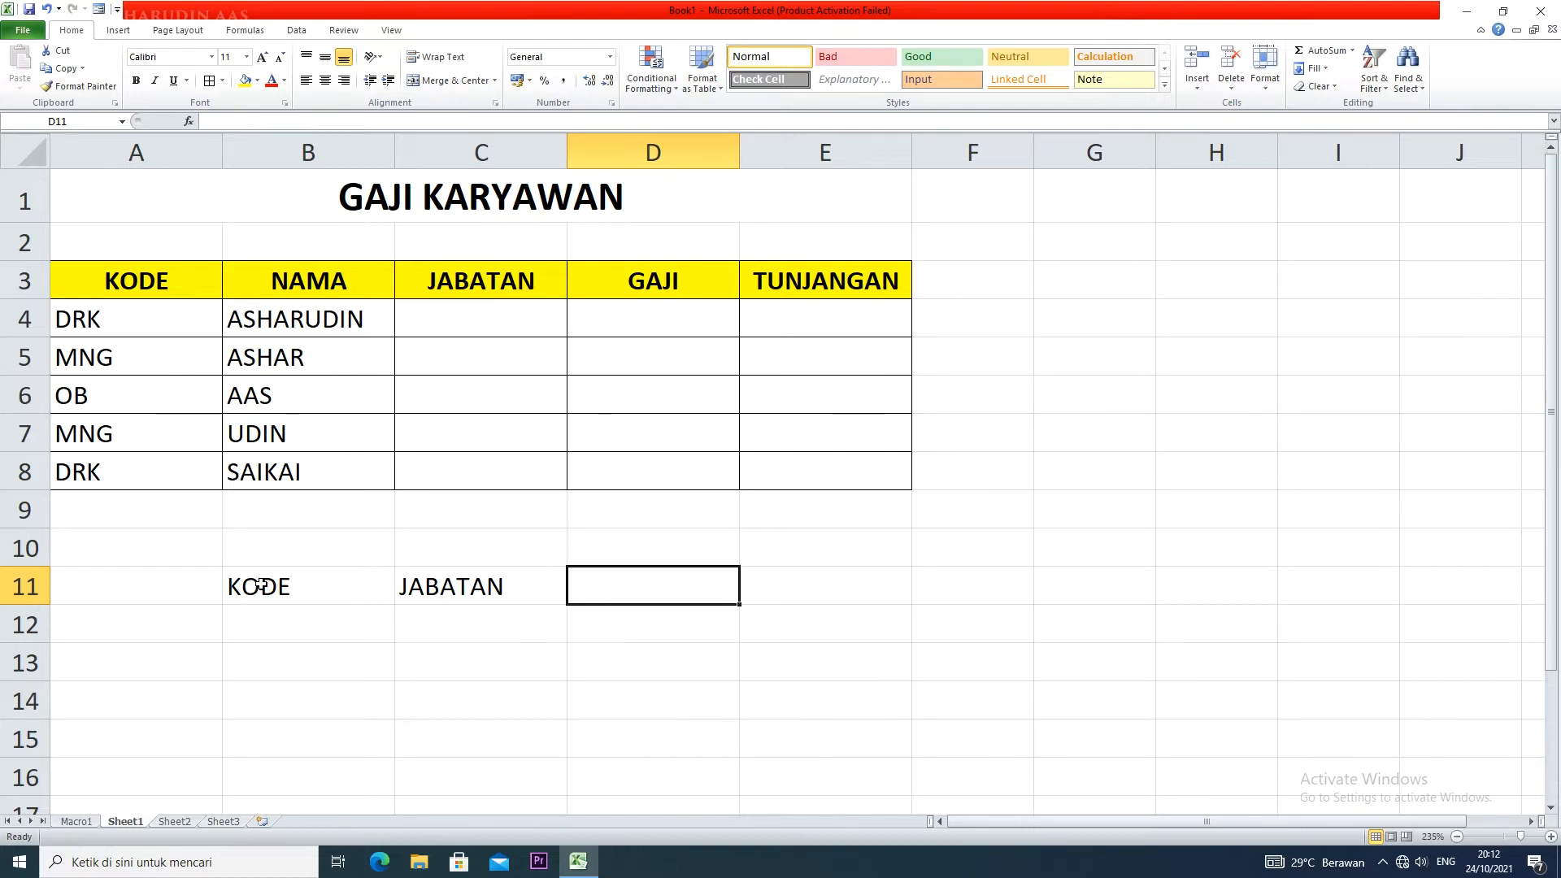
pyautogui.write('GAJI')
pyautogui.press('Tab')
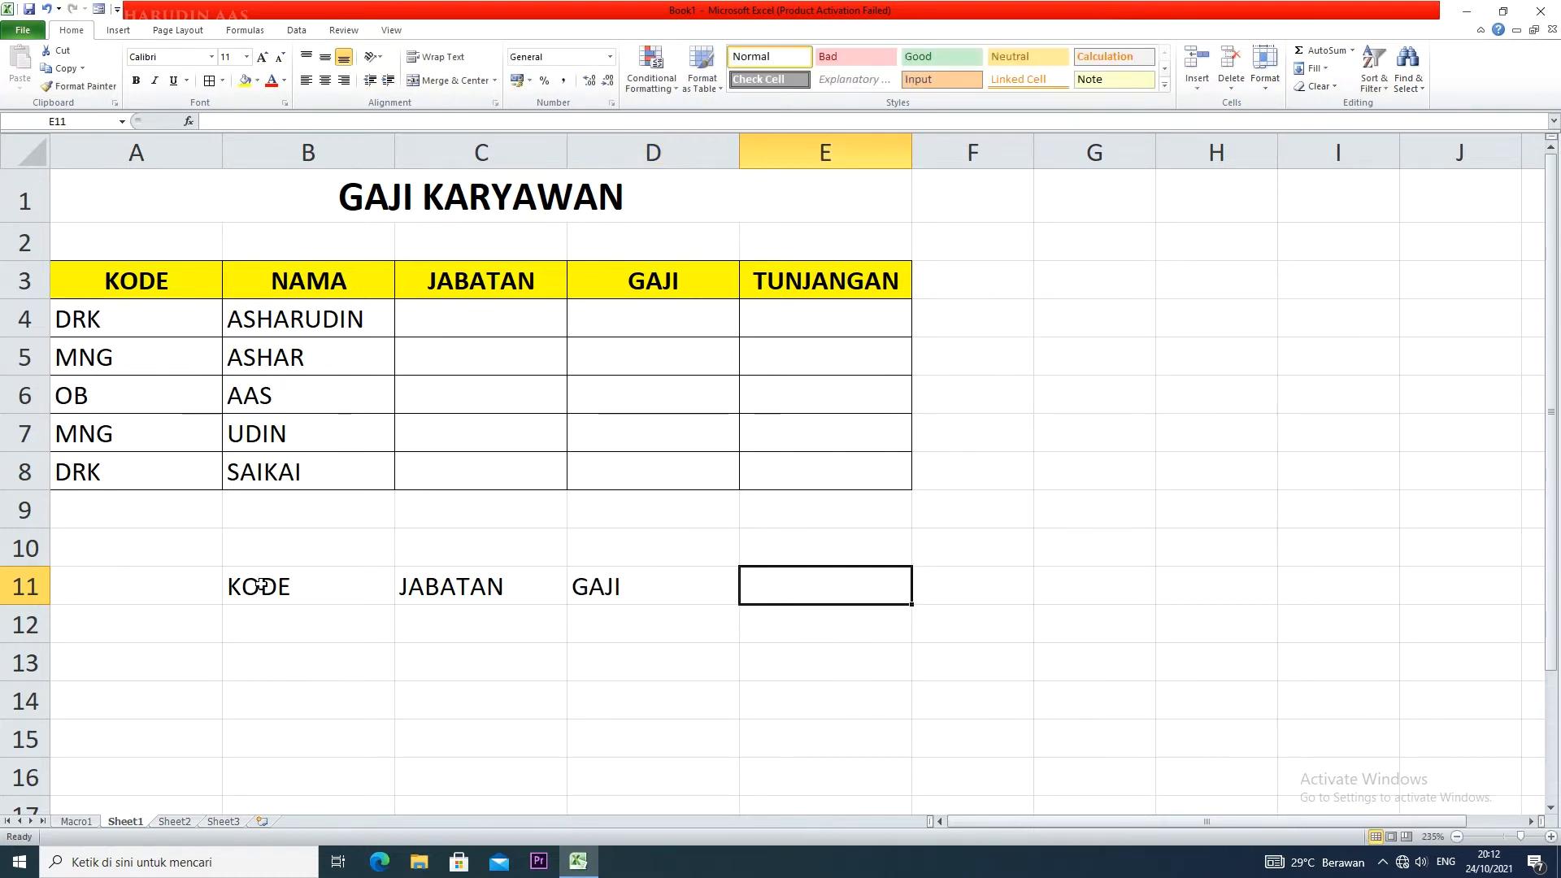
pyautogui.write('TUNJANGAN')
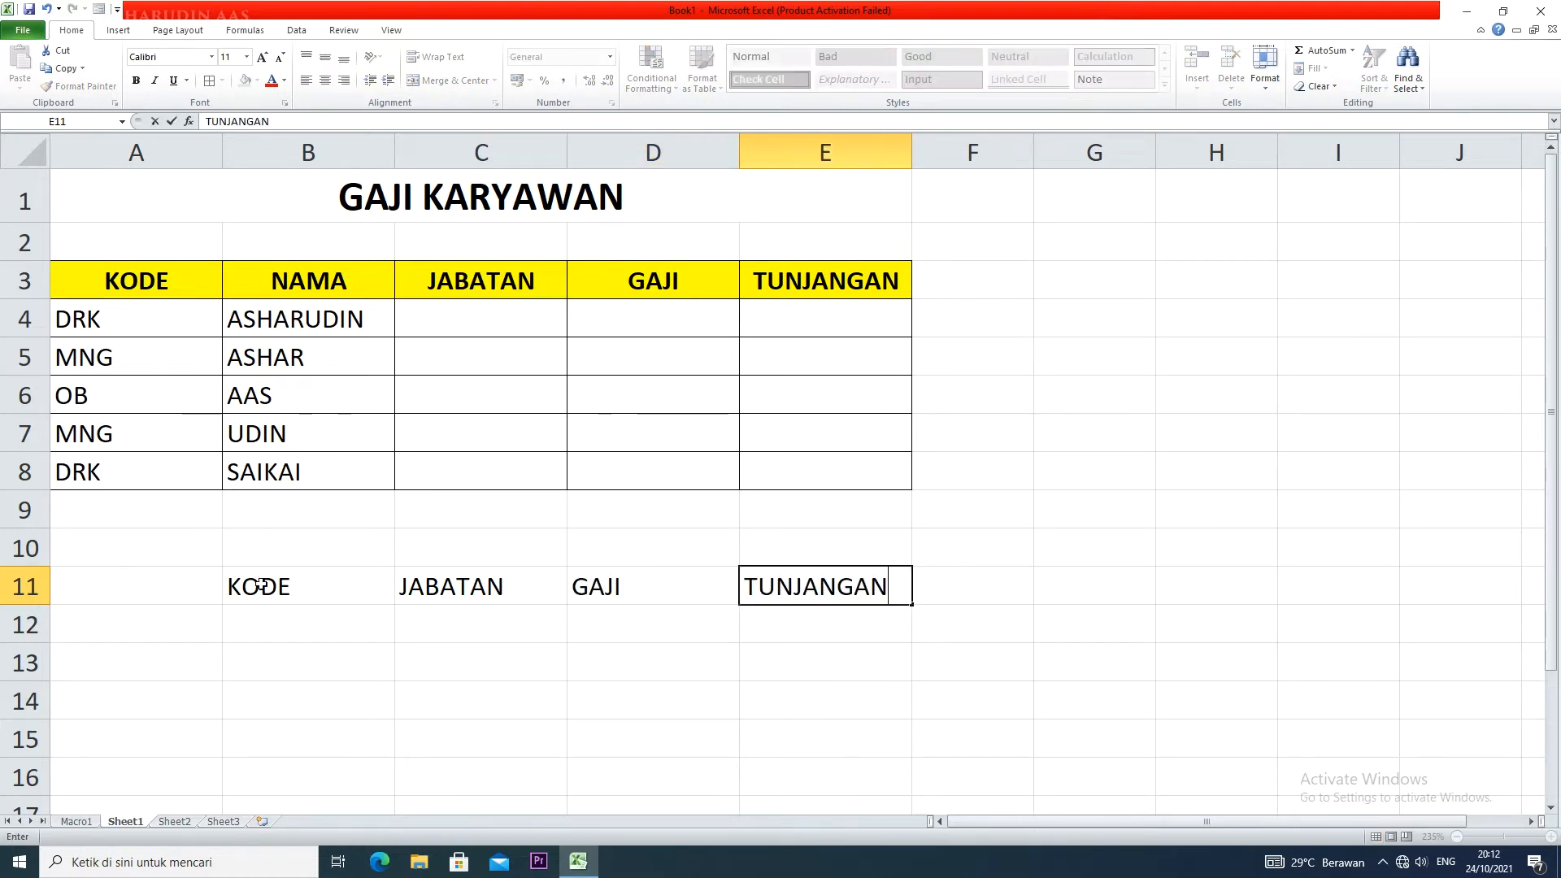
# - Apply all borders to B11:E14 and format its header row B11:E11 with centred text and a yellow fill
pyautogui.moveTo(240, 587); pyautogui.dragTo(807, 688)
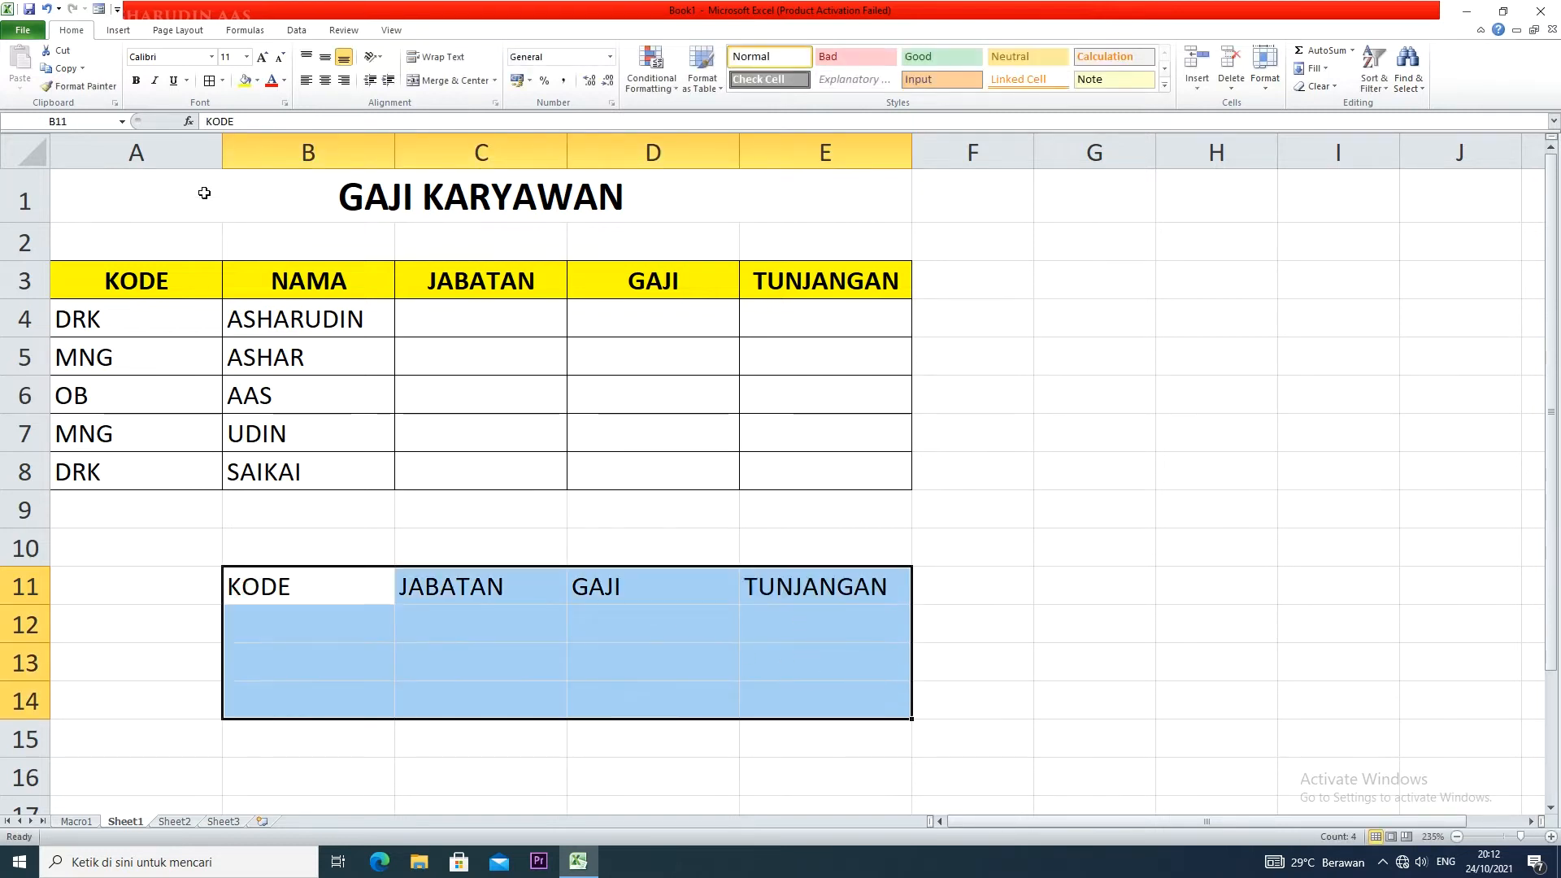
pyautogui.click(210, 81)
pyautogui.moveTo(292, 587); pyautogui.dragTo(801, 587)
pyautogui.click(324, 81)
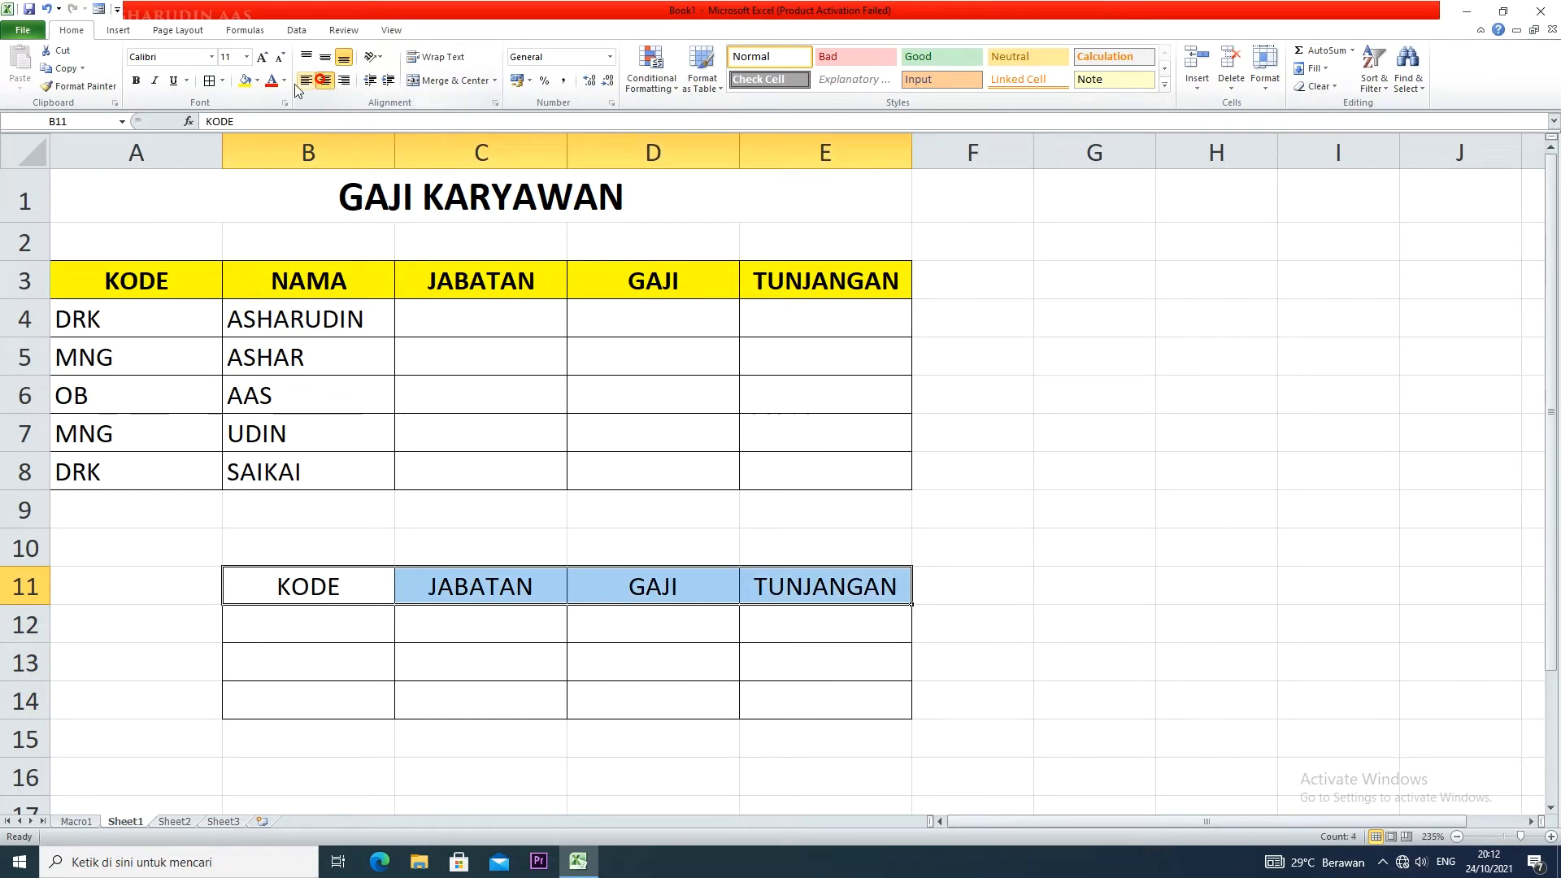
pyautogui.click(244, 79)
pyautogui.click(587, 610)
# - Enter the label TABEL VLOOKUP in cell B10 above the lookup table
pyautogui.click(321, 552)
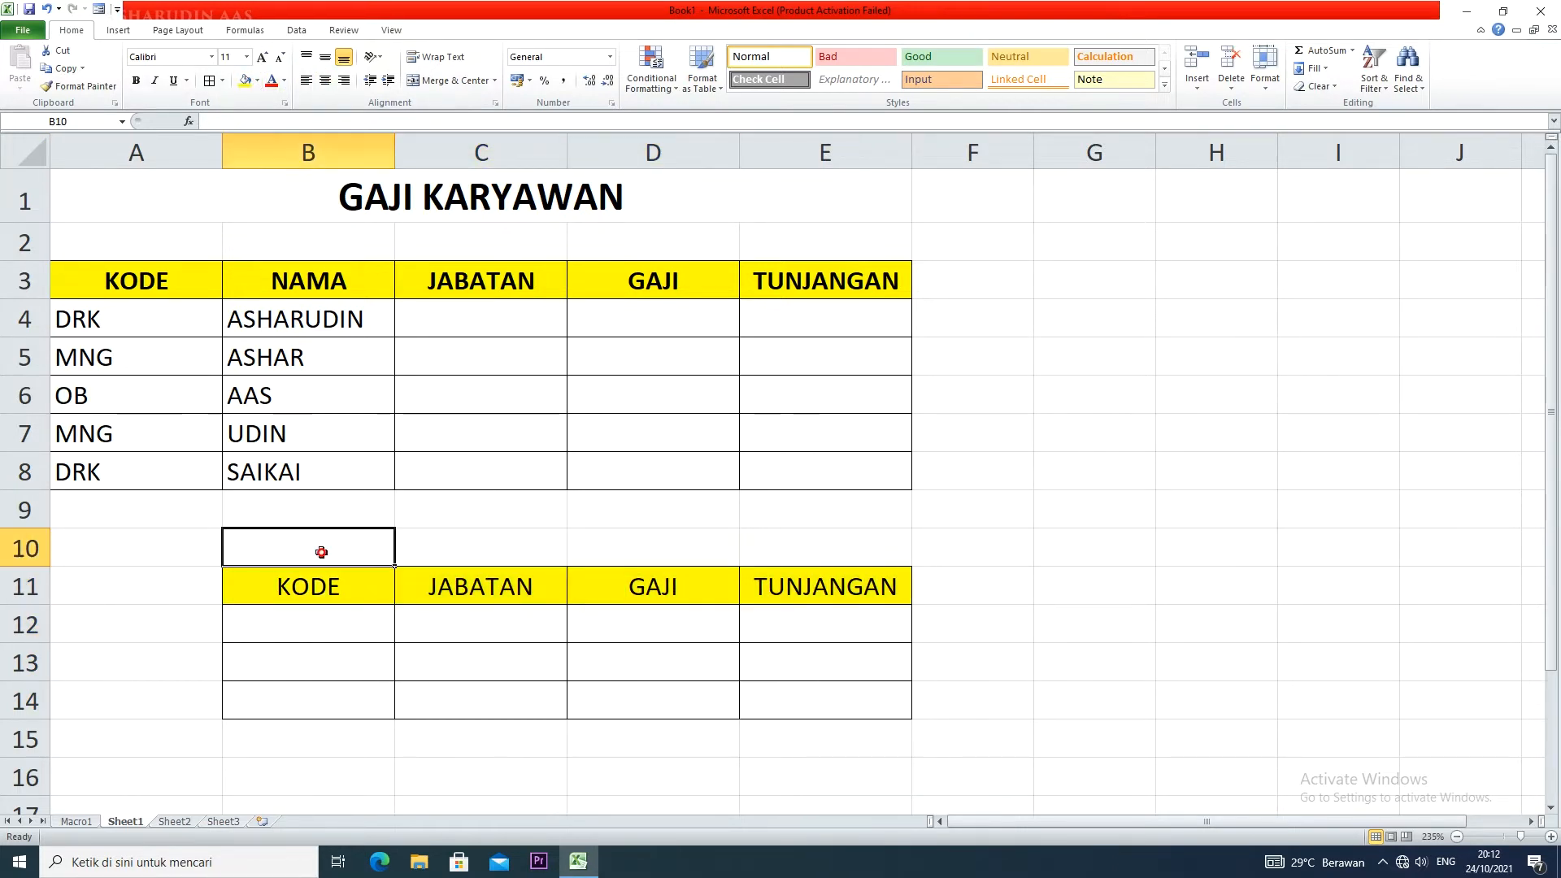
pyautogui.write('TABEL VLOOKUP')
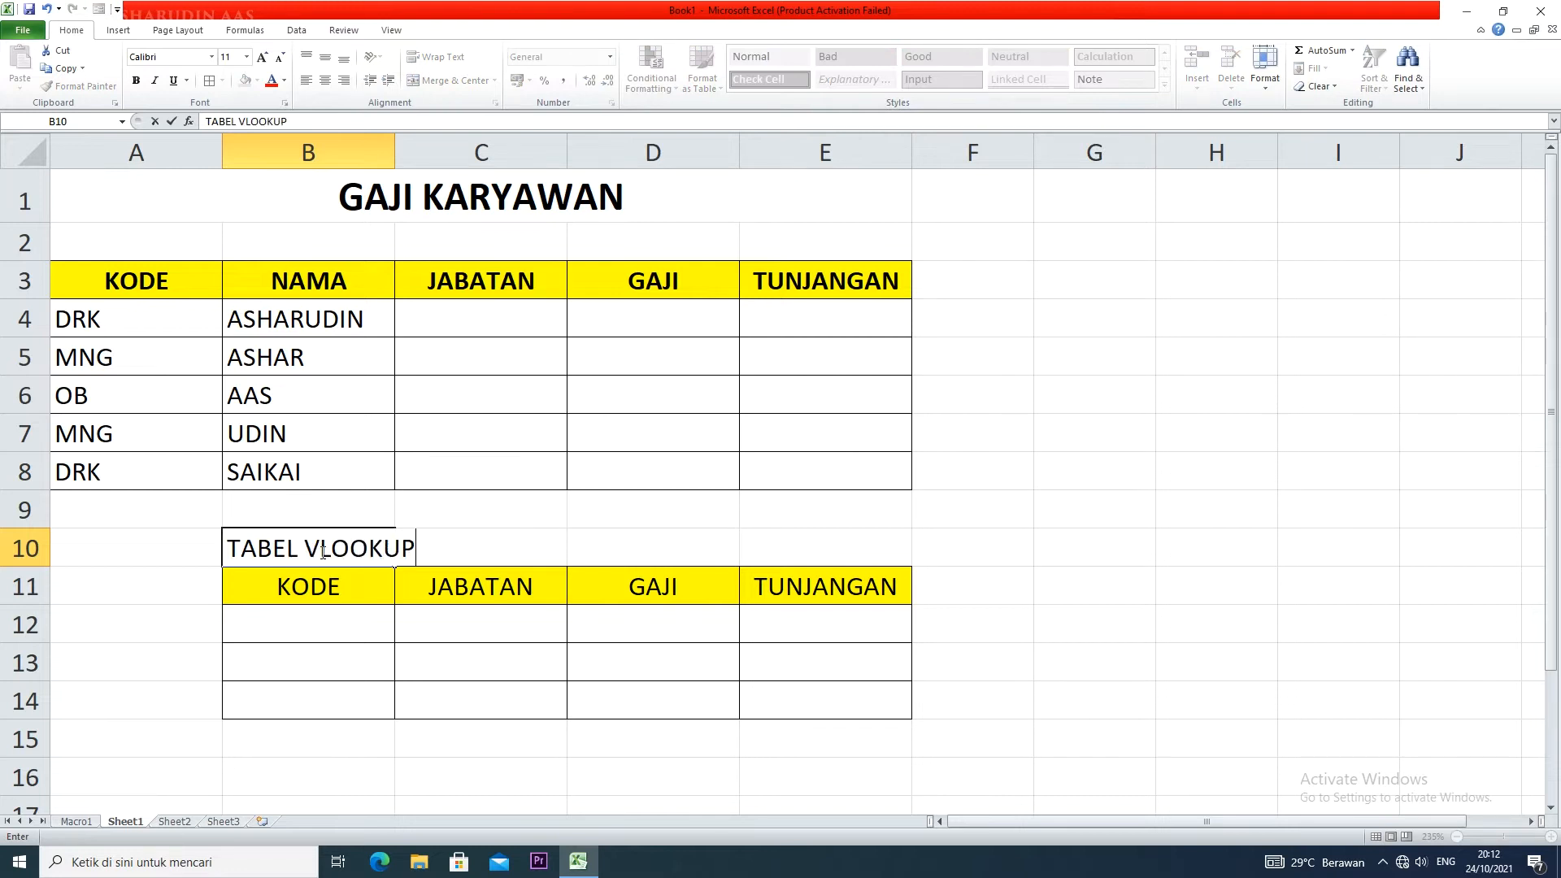
pyautogui.click(442, 600)
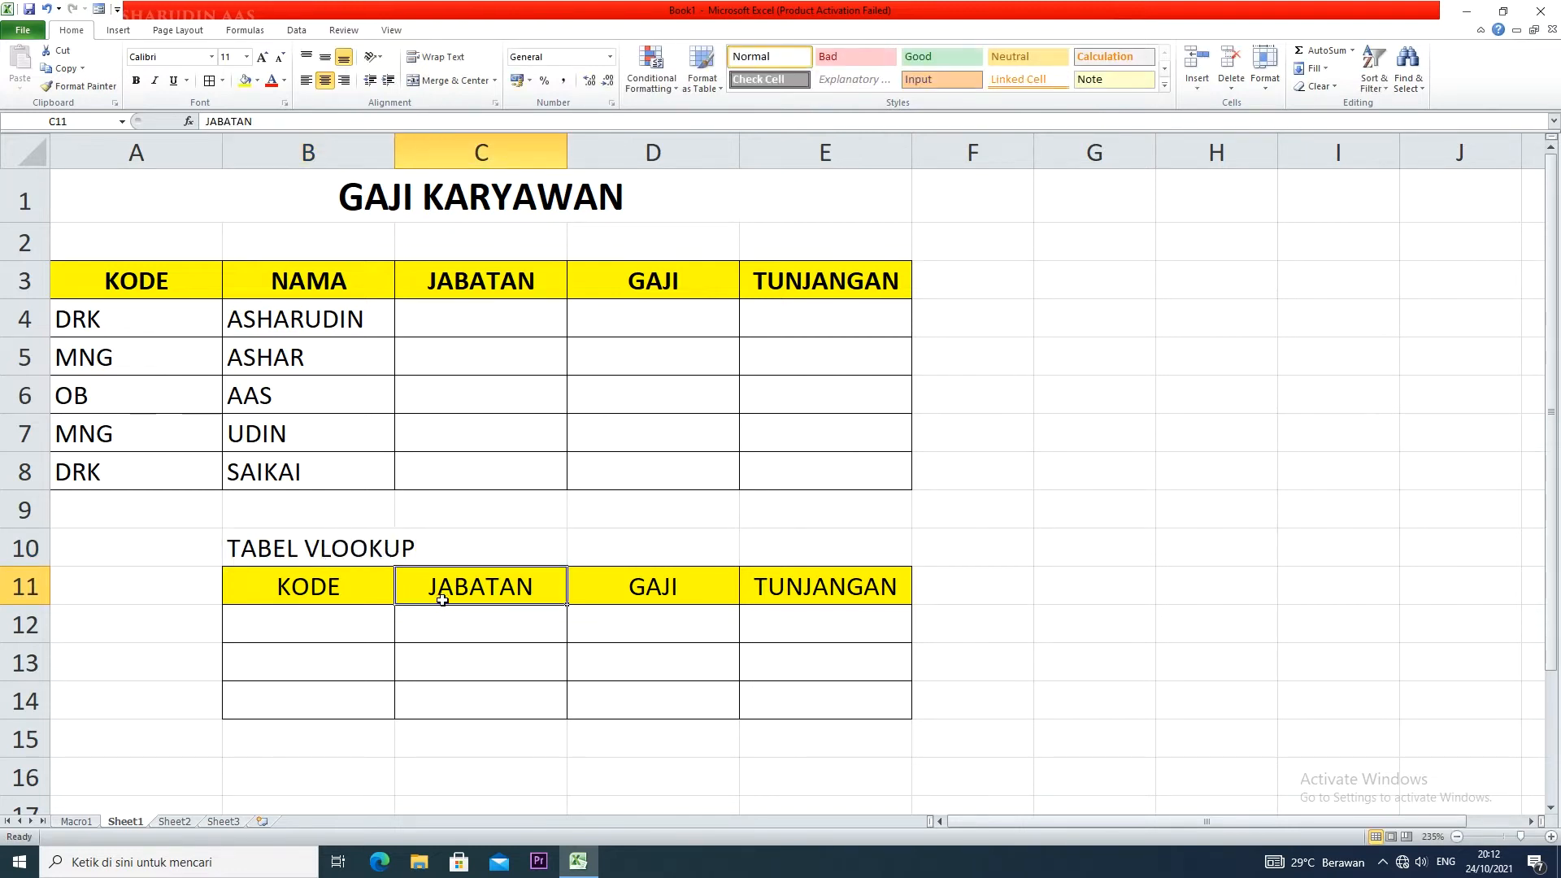
pyautogui.click(328, 586)
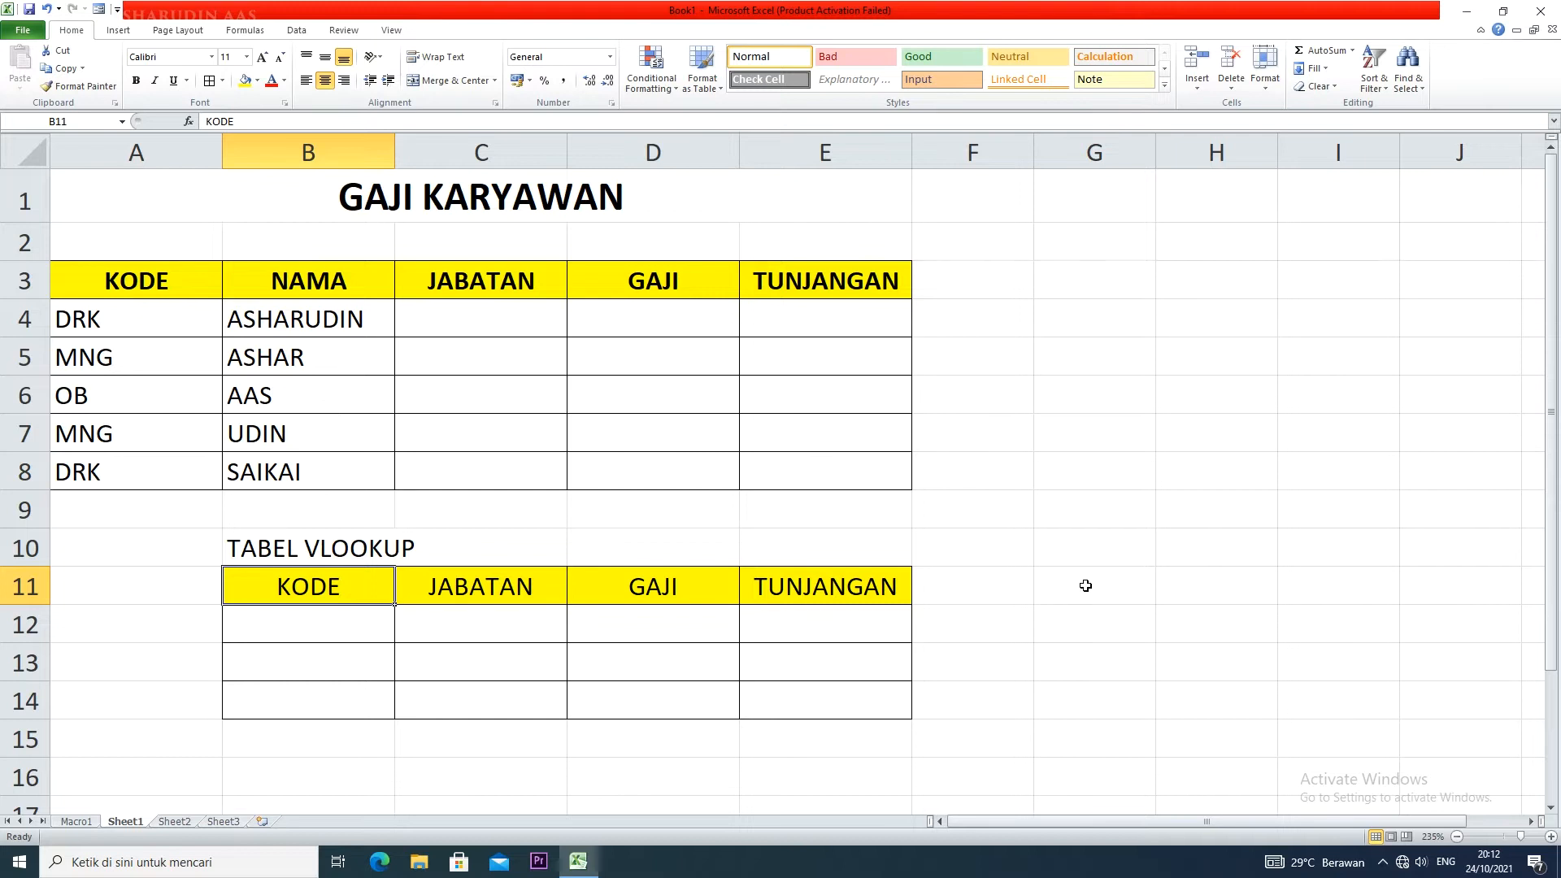
# - Select columns G to J and widen them equally
pyautogui.moveTo(1095, 152); pyautogui.dragTo(1438, 147)
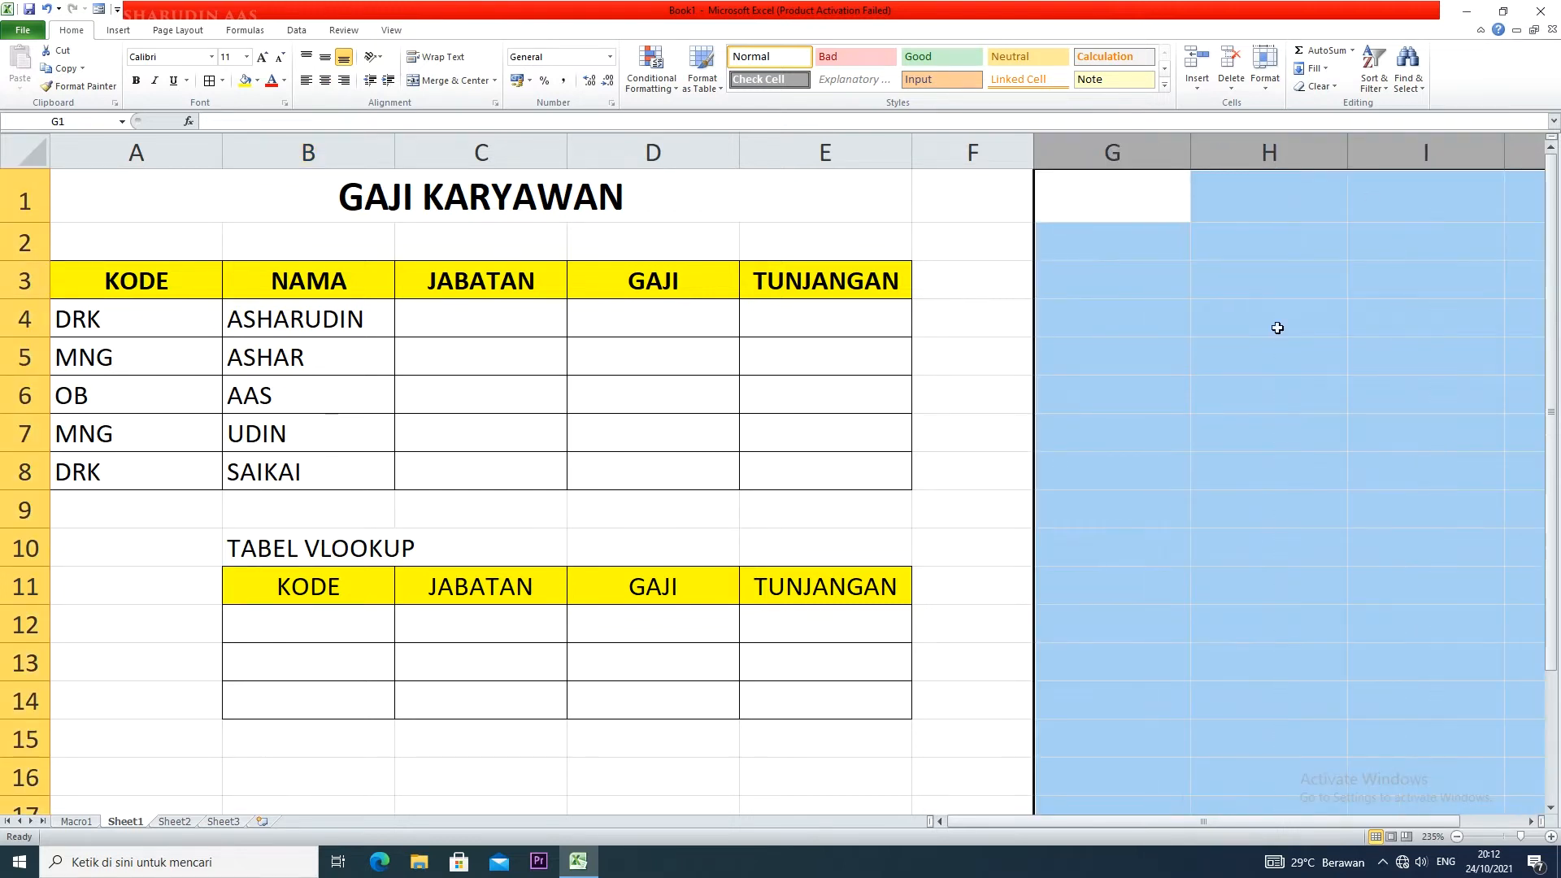
# - Enter the row headings KODE, JABATAN, GAJI and TUNJANGAN down cells G11:G14
pyautogui.click(1102, 577)
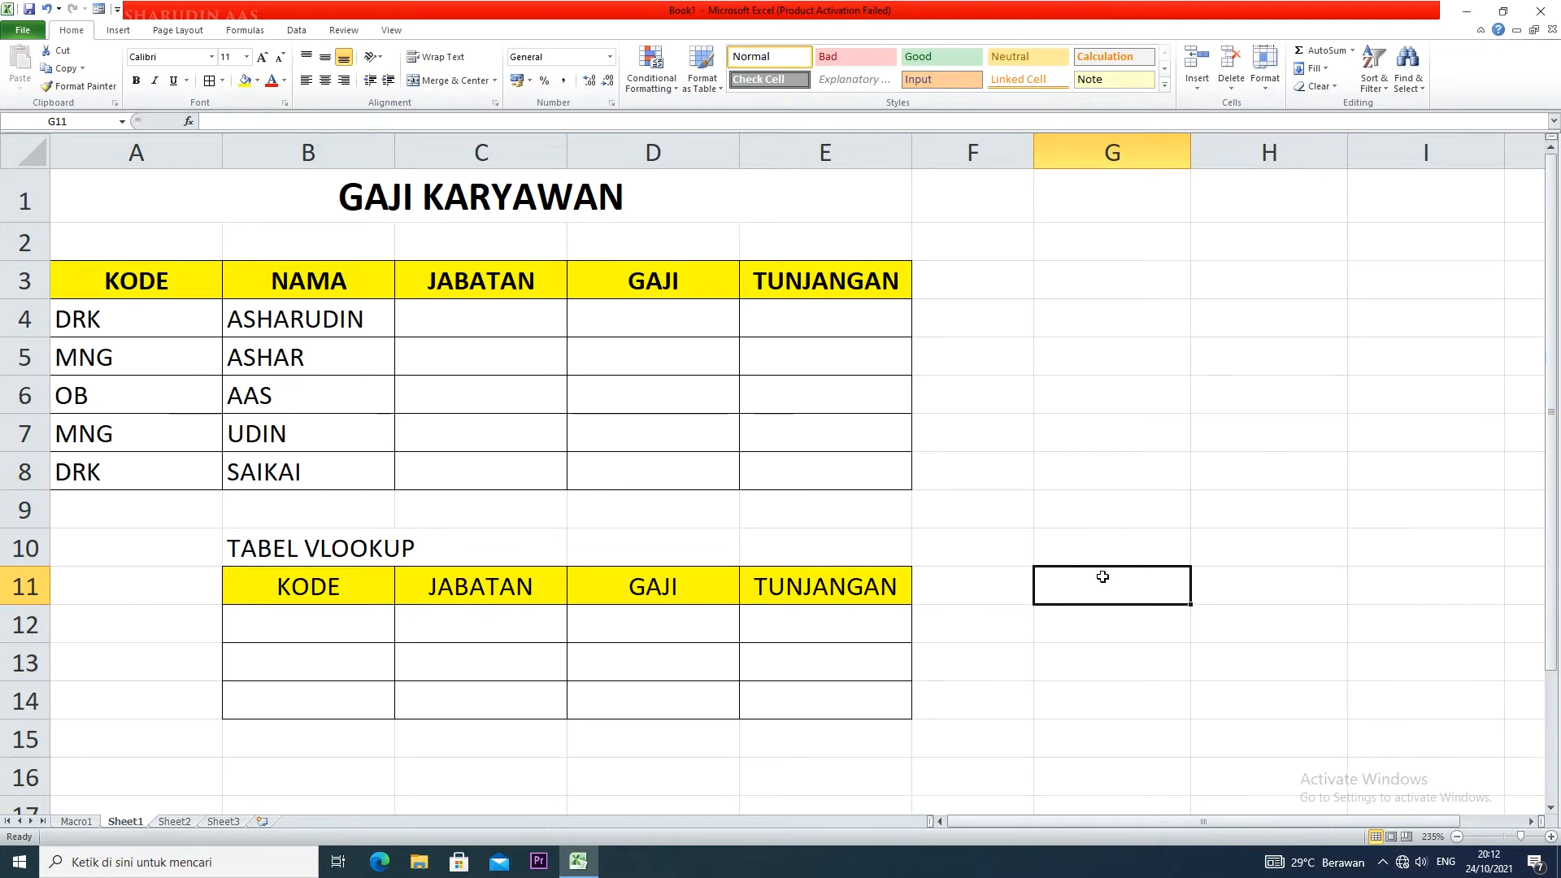
pyautogui.write('KODE')
pyautogui.press('Return')
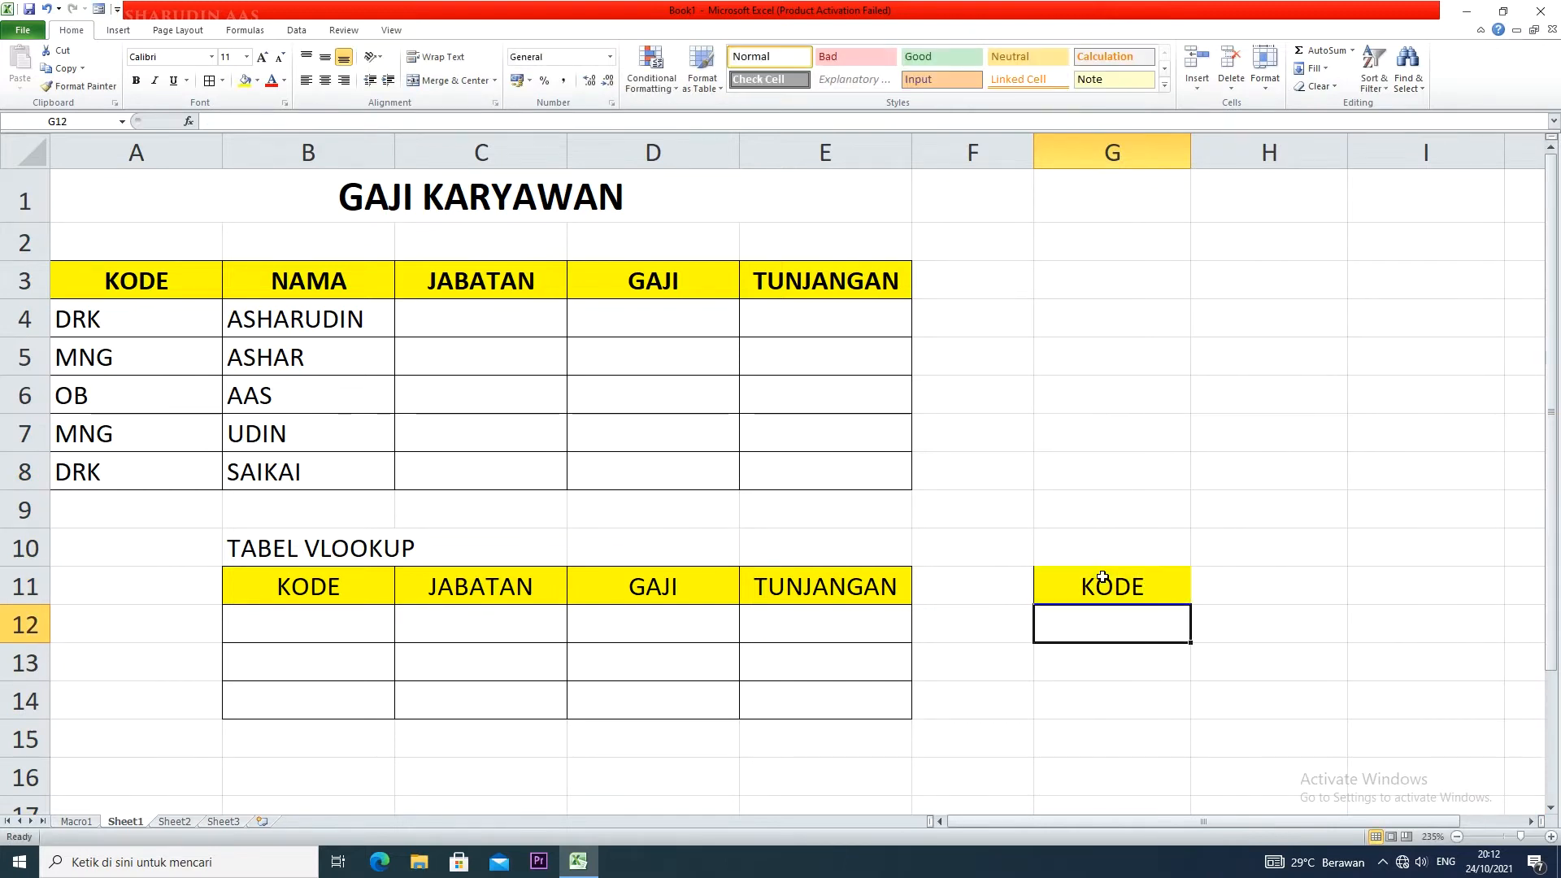
pyautogui.write('JABATAN')
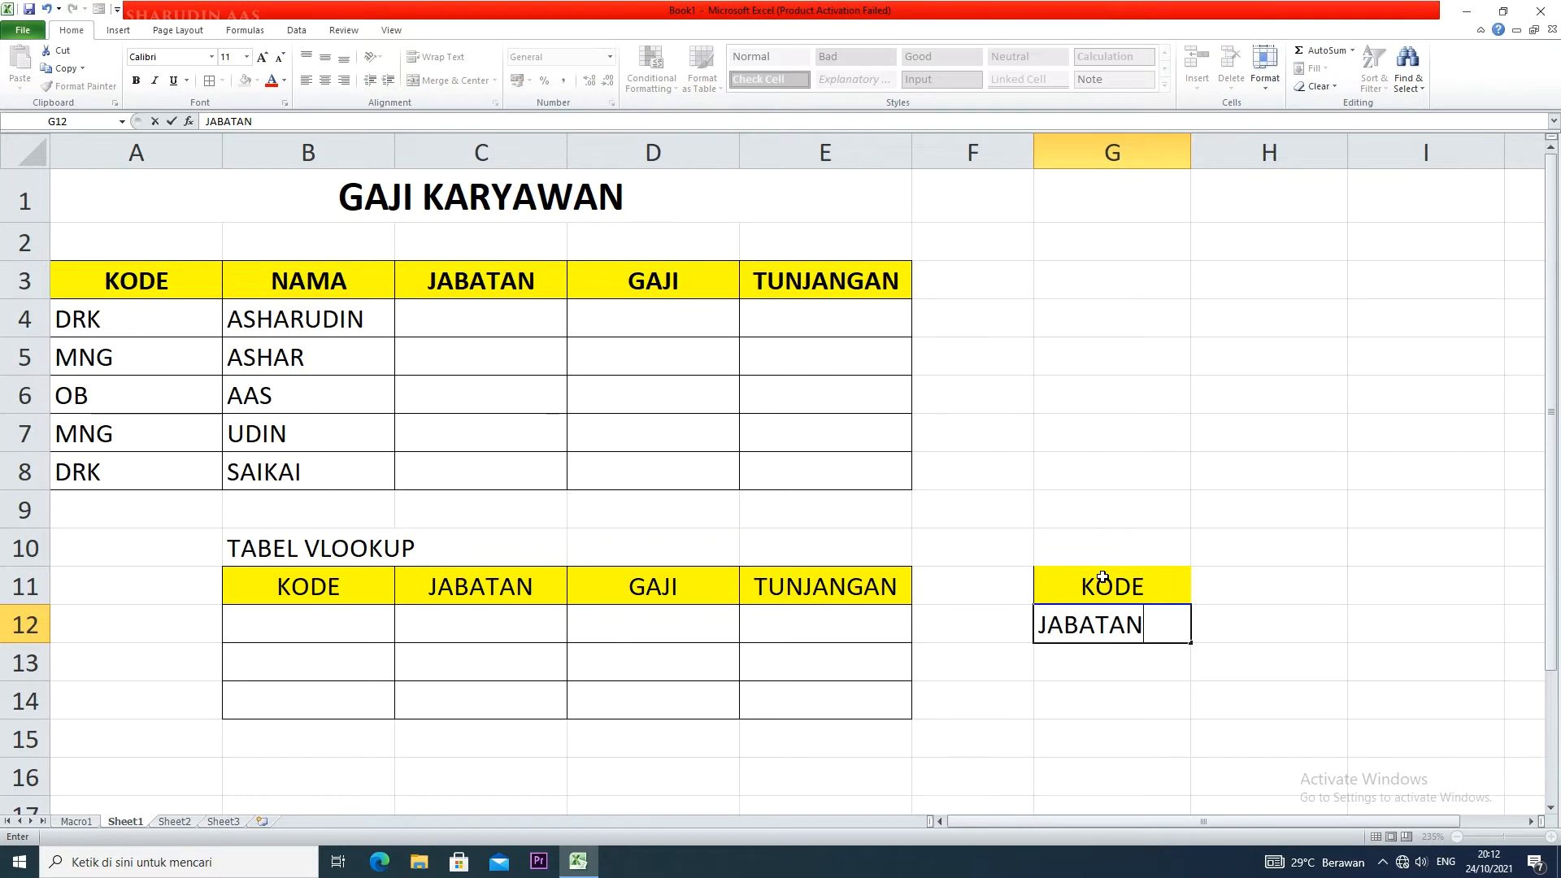
pyautogui.press('Return')
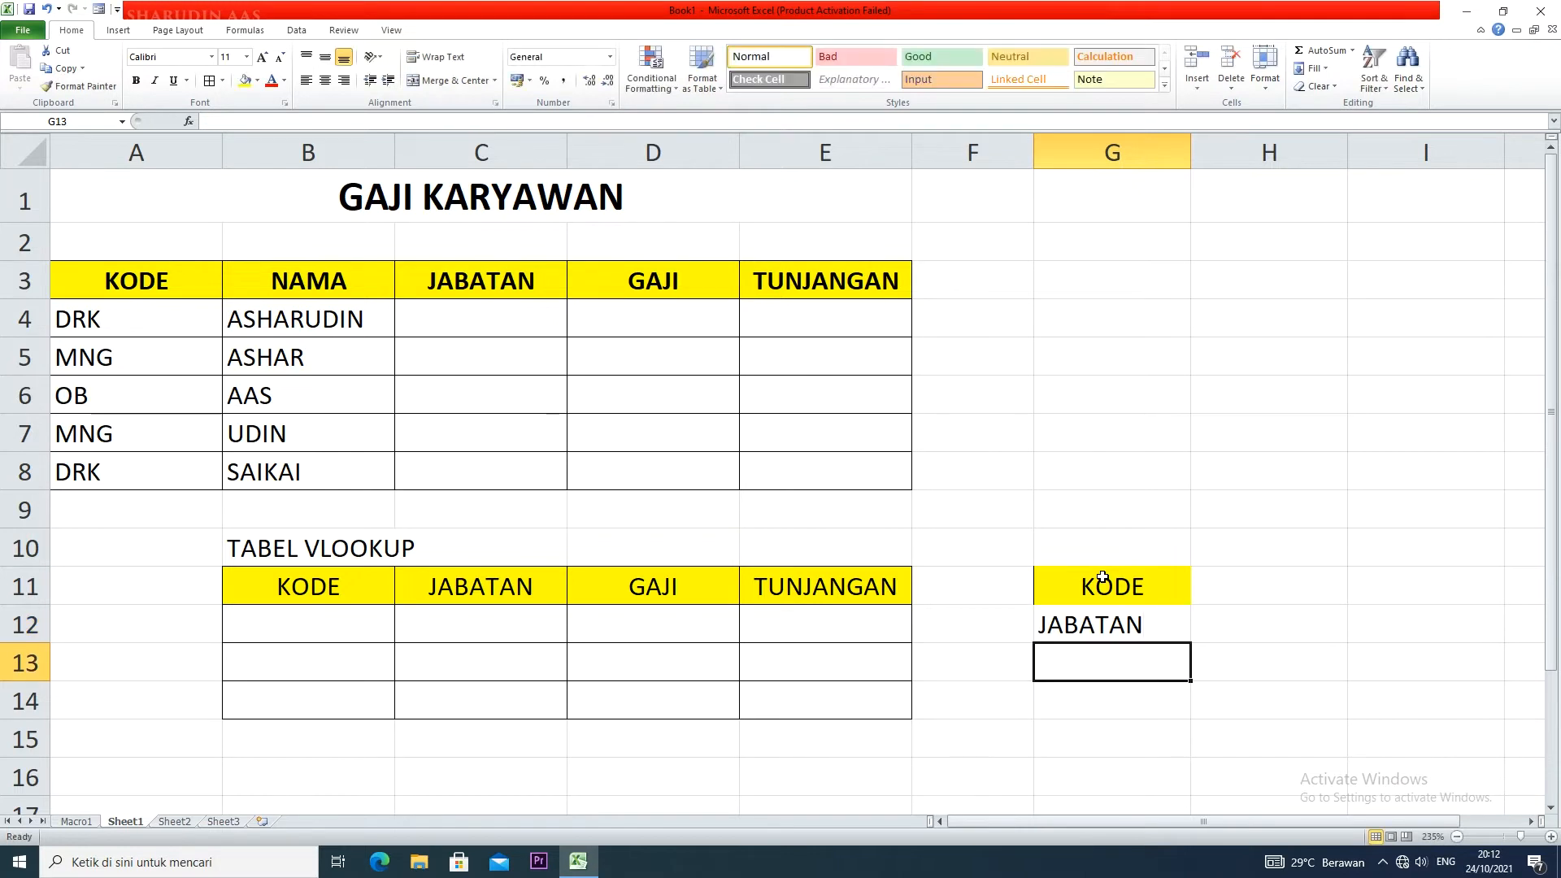
pyautogui.write('H')
pyautogui.press('BackSpace')
pyautogui.write('GAJI')
pyautogui.press('Return')
pyautogui.write('TUNJANGAN')
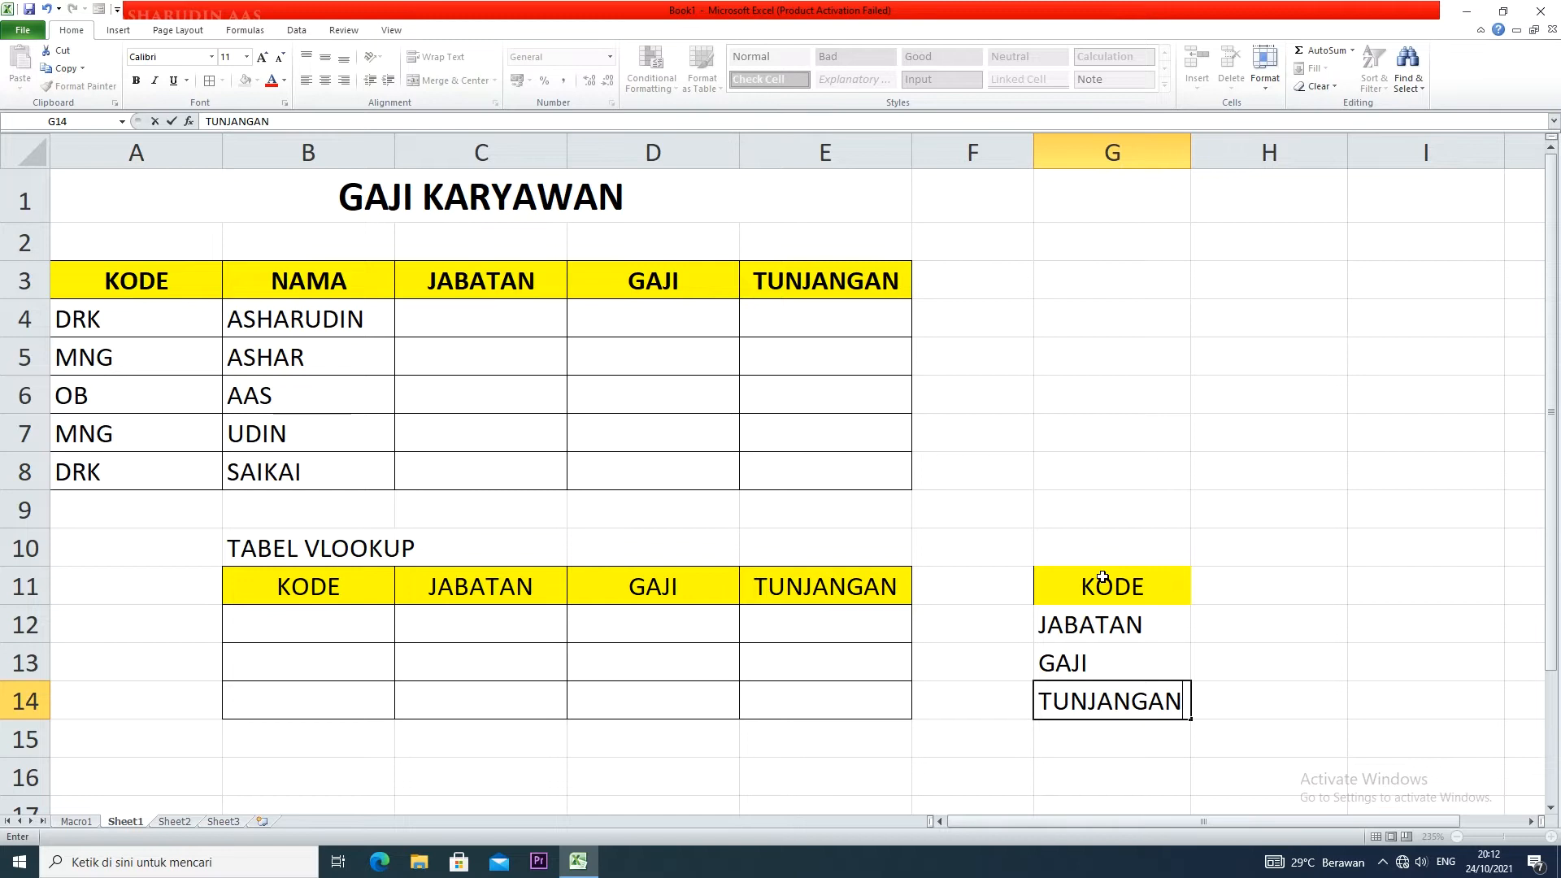
# - Fill the headings in G11:G14 with yellow and apply all borders to G11:J14
pyautogui.moveTo(1102, 577); pyautogui.dragTo(1105, 701)
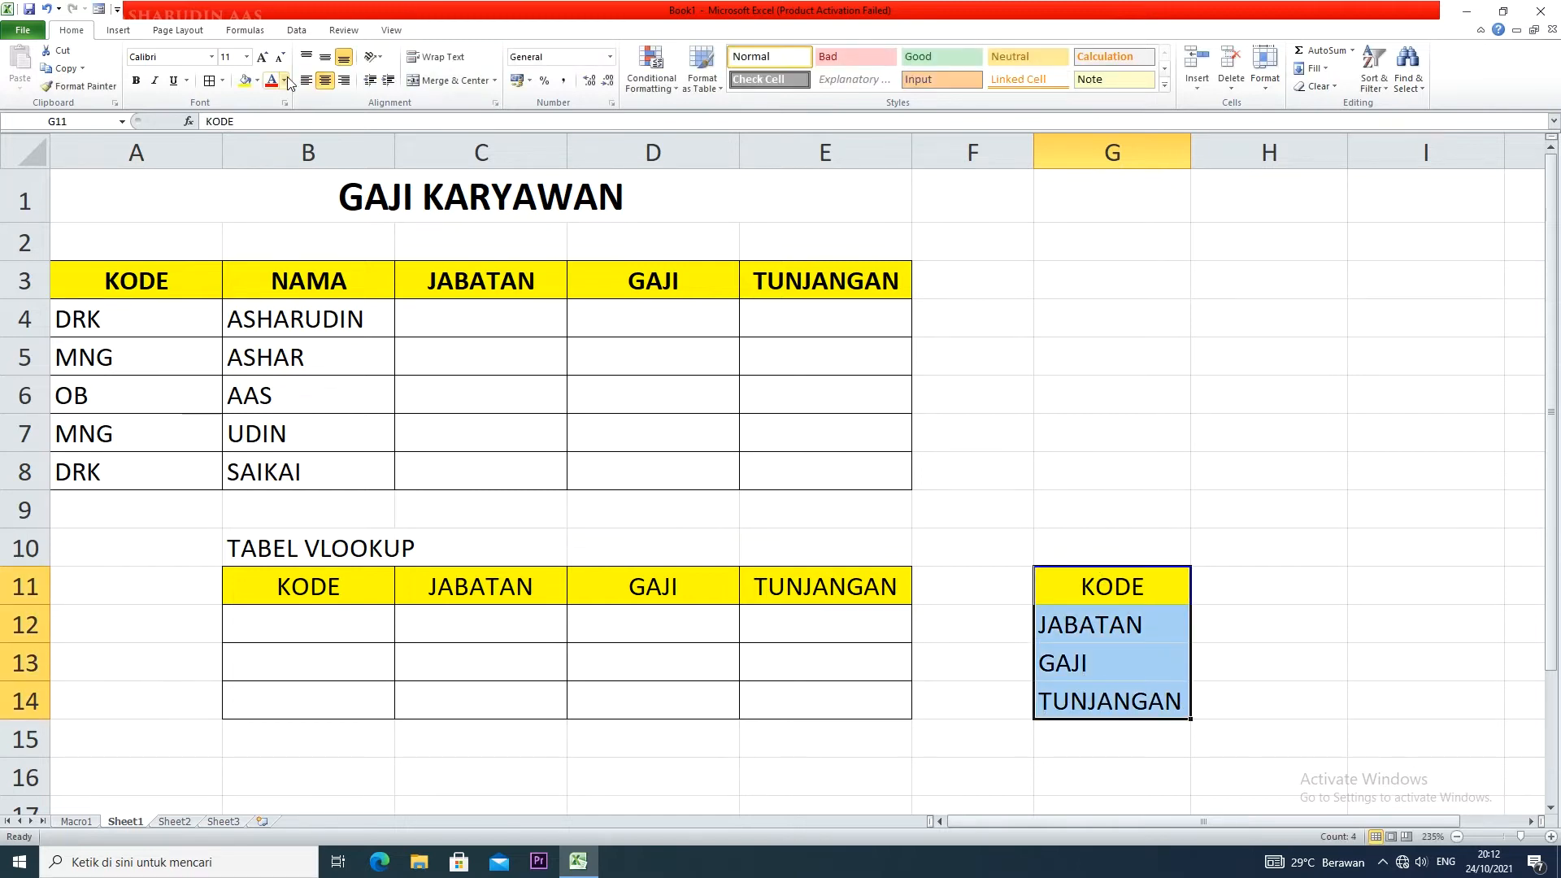
pyautogui.click(245, 81)
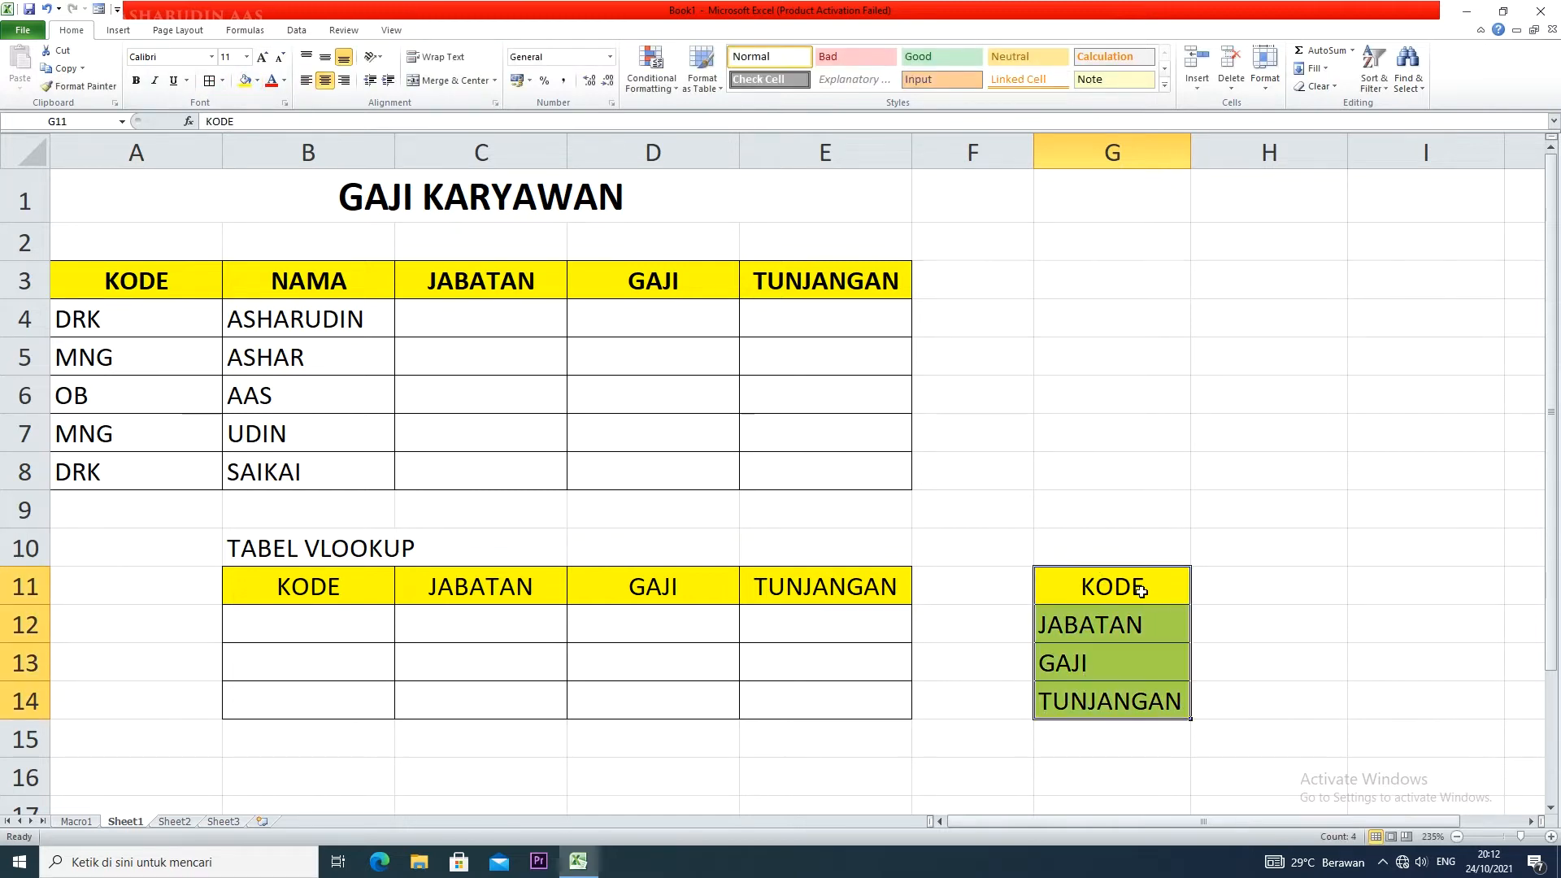
pyautogui.scroll(-1, 1182, 707)
pyautogui.moveTo(1086, 565); pyautogui.dragTo(1488, 675)
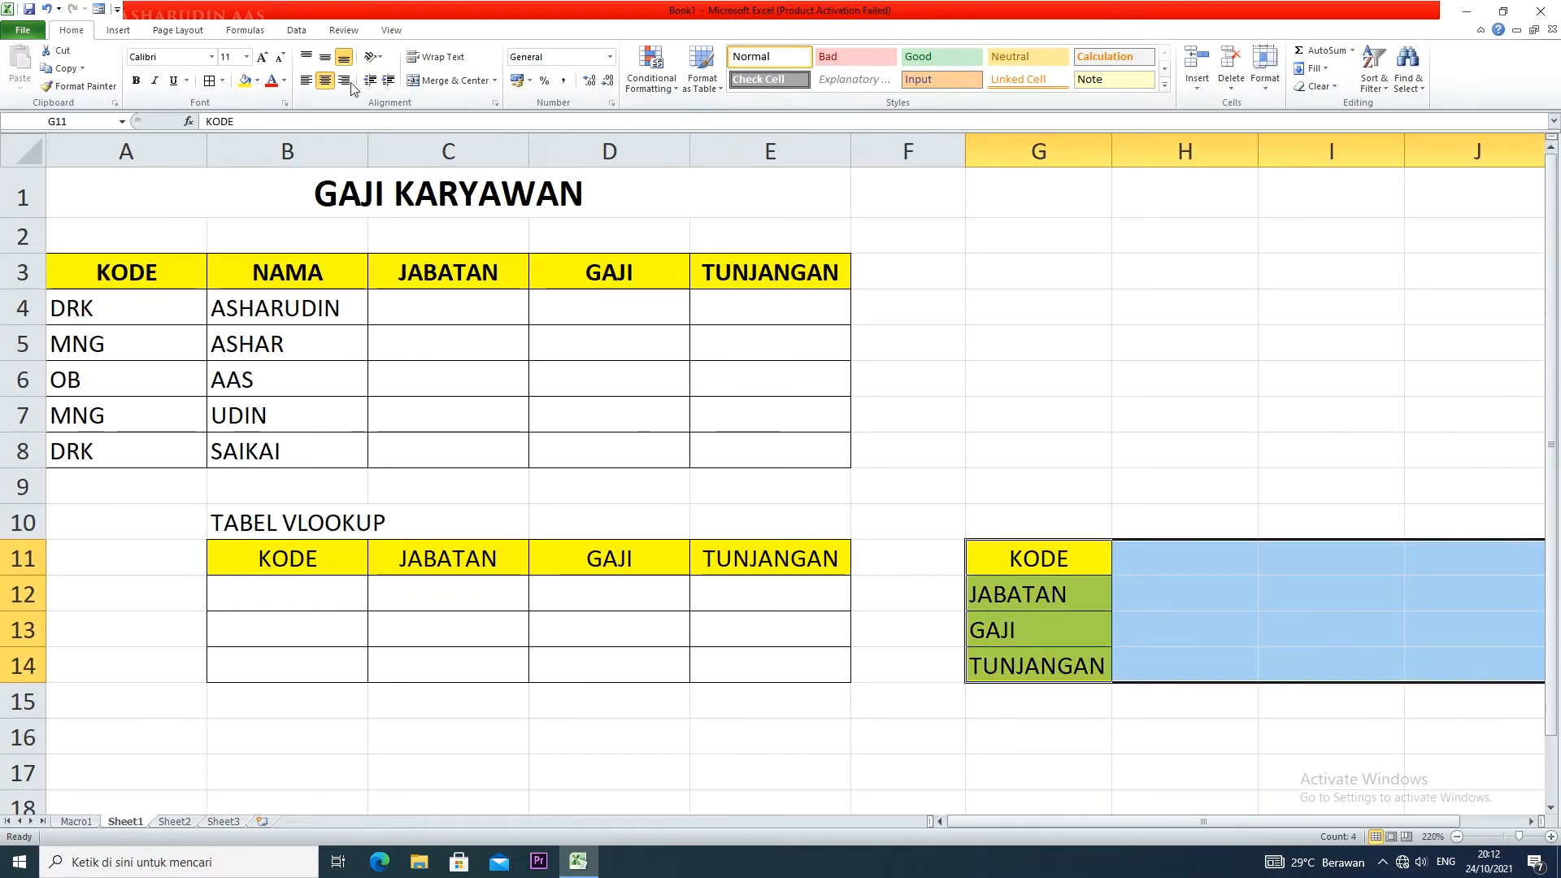
pyautogui.click(209, 81)
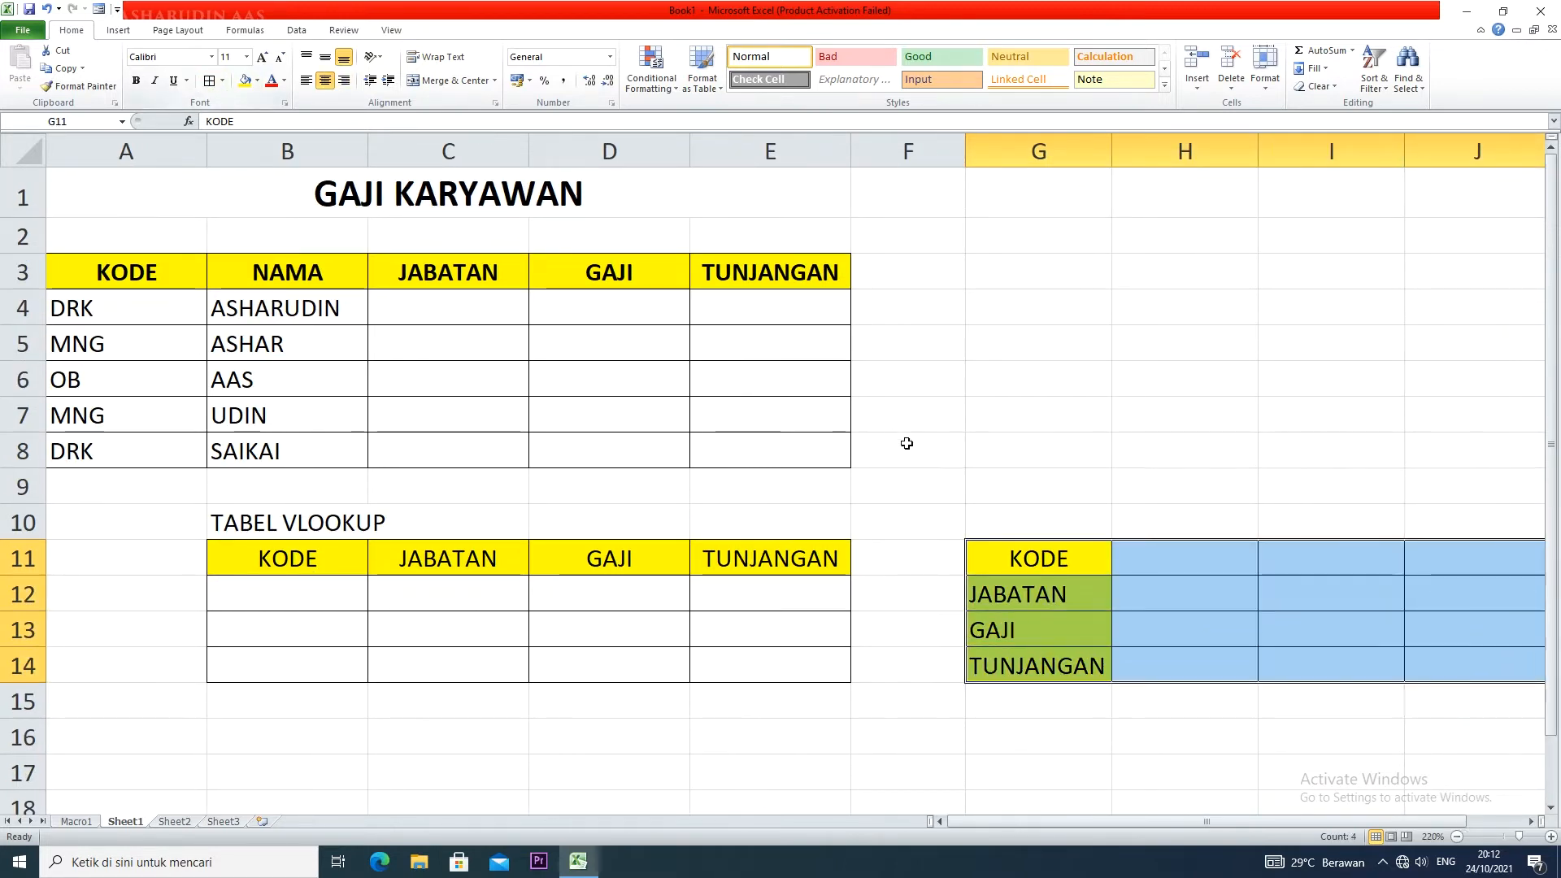
# - Enter the label TABEL HLOOKUP in cell G10 above the horizontal lookup table
pyautogui.click(1011, 523)
pyautogui.write('TABEL ')
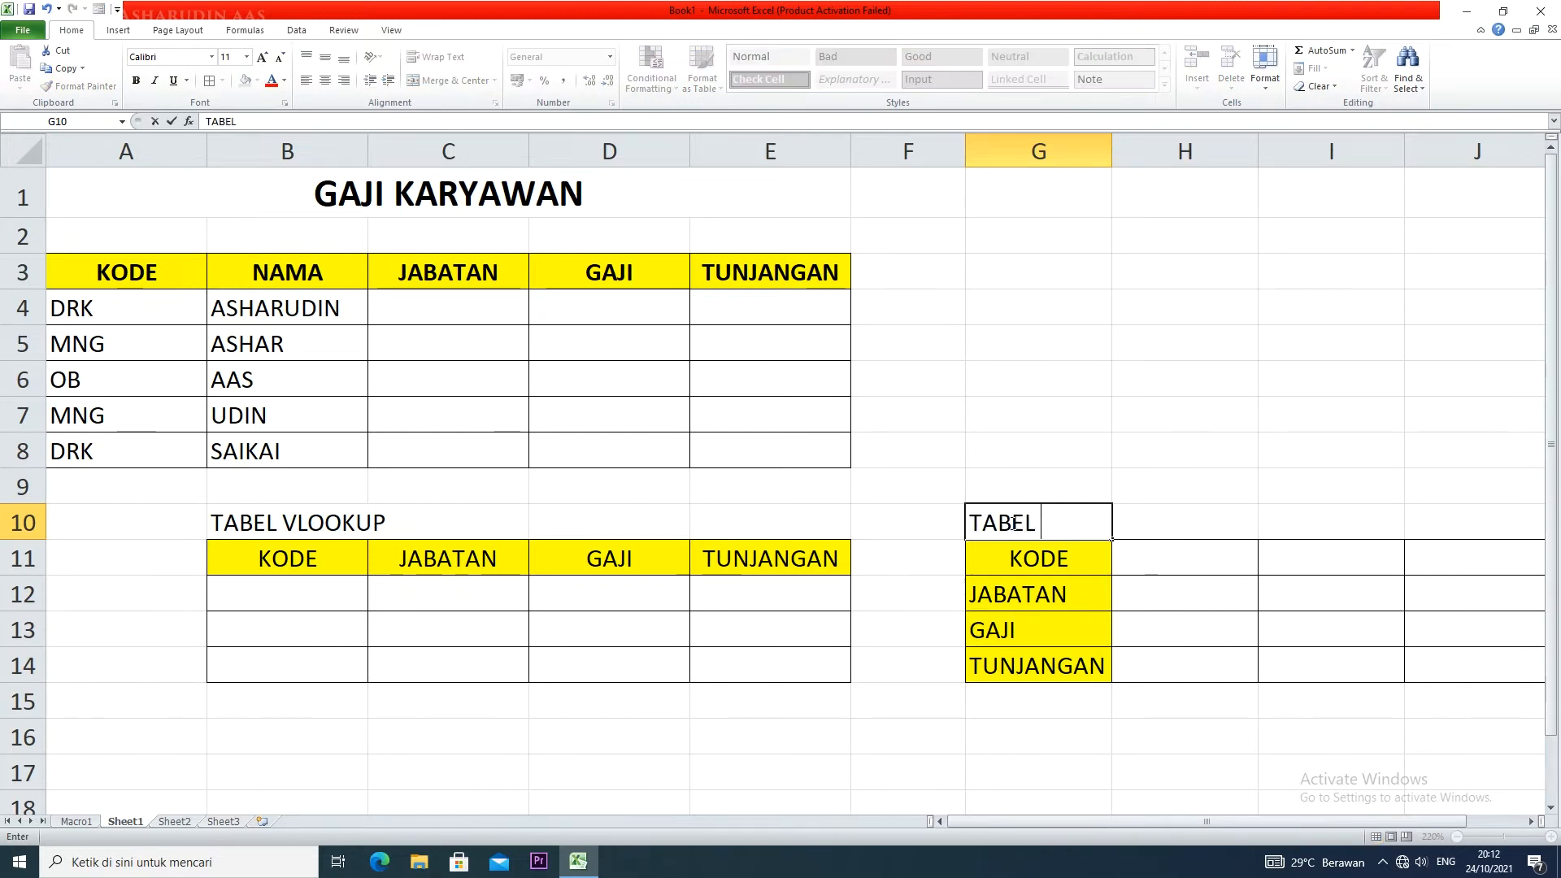
pyautogui.write('HLOOKUP')
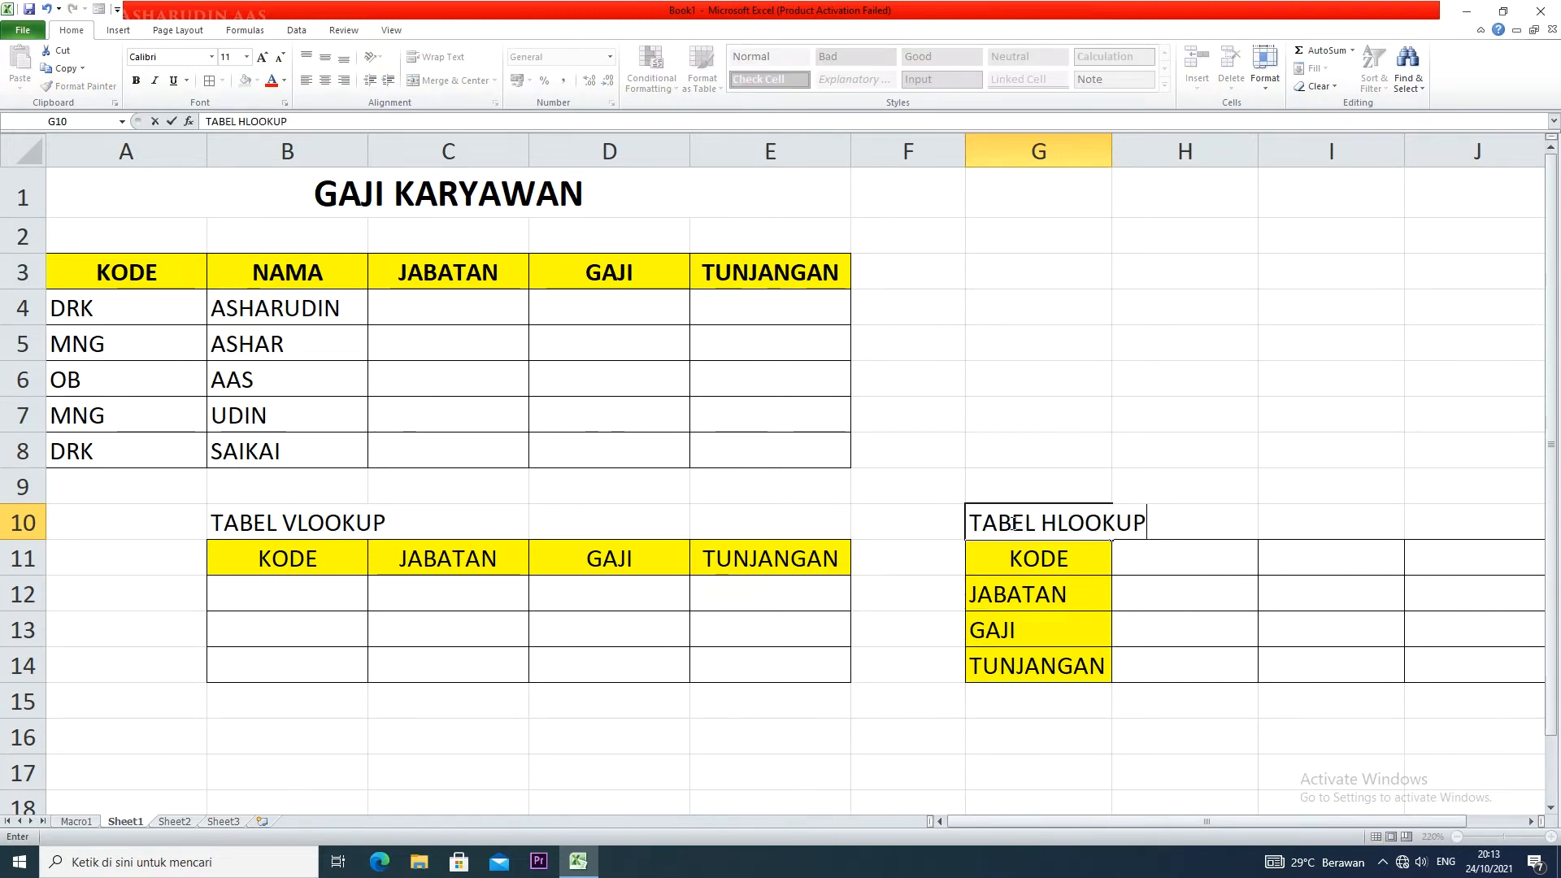
pyautogui.click(1035, 447)
pyautogui.moveTo(1038, 564); pyautogui.dragTo(1038, 663)
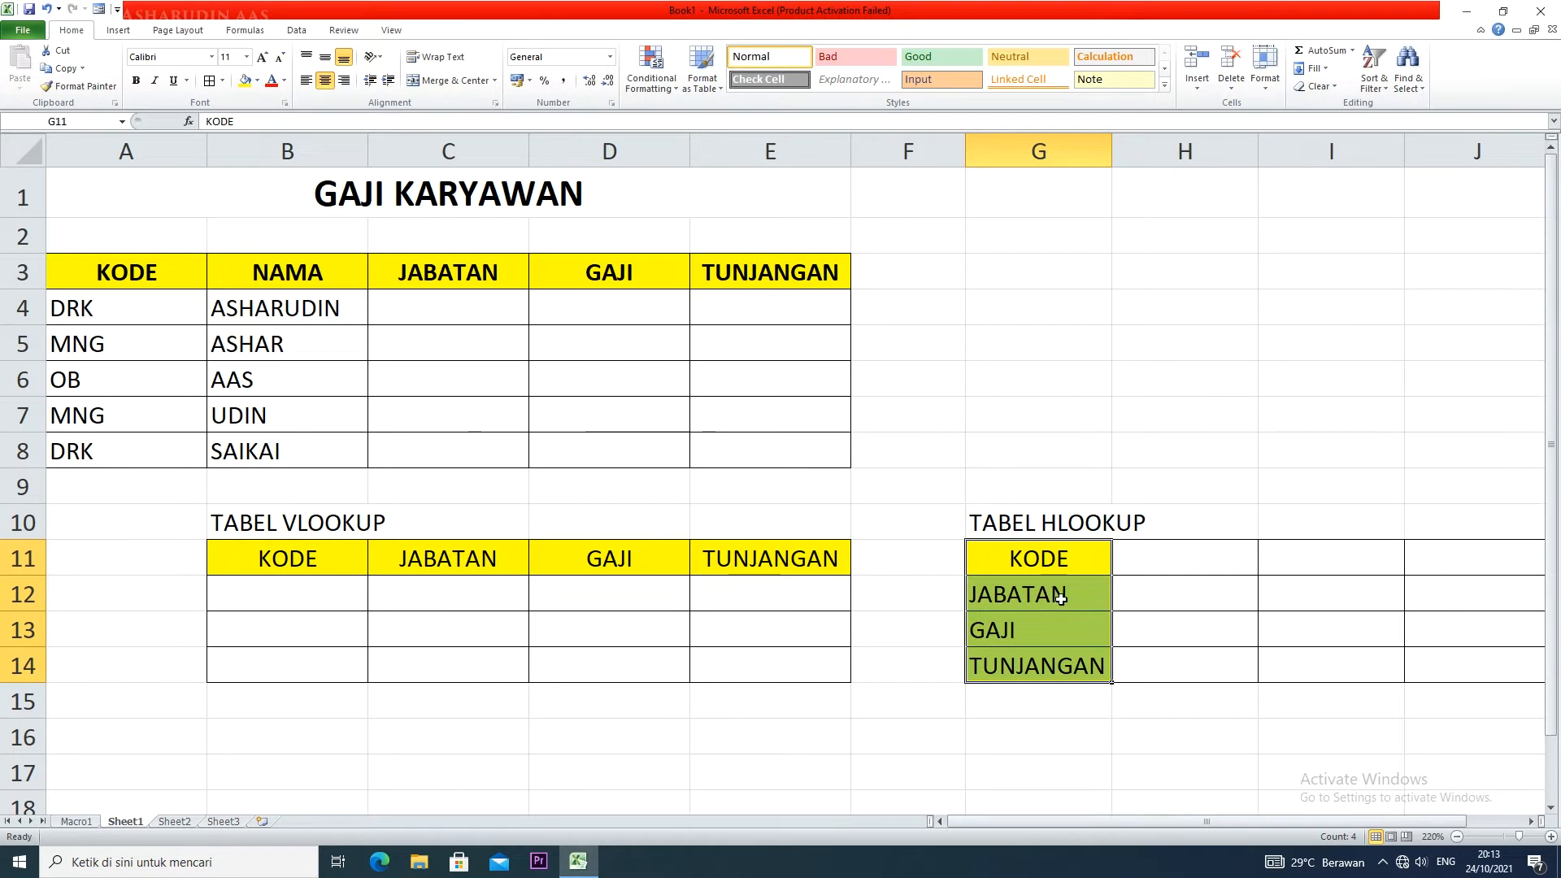
pyautogui.click(1061, 561)
pyautogui.moveTo(1125, 553); pyautogui.dragTo(1418, 557)
pyautogui.moveTo(1227, 595); pyautogui.dragTo(1404, 593)
pyautogui.moveTo(1232, 634); pyautogui.dragTo(1317, 637)
# - Centre the text of the horizontal lookup table's headings in G11:G14
pyautogui.moveTo(1005, 559); pyautogui.dragTo(1007, 660)
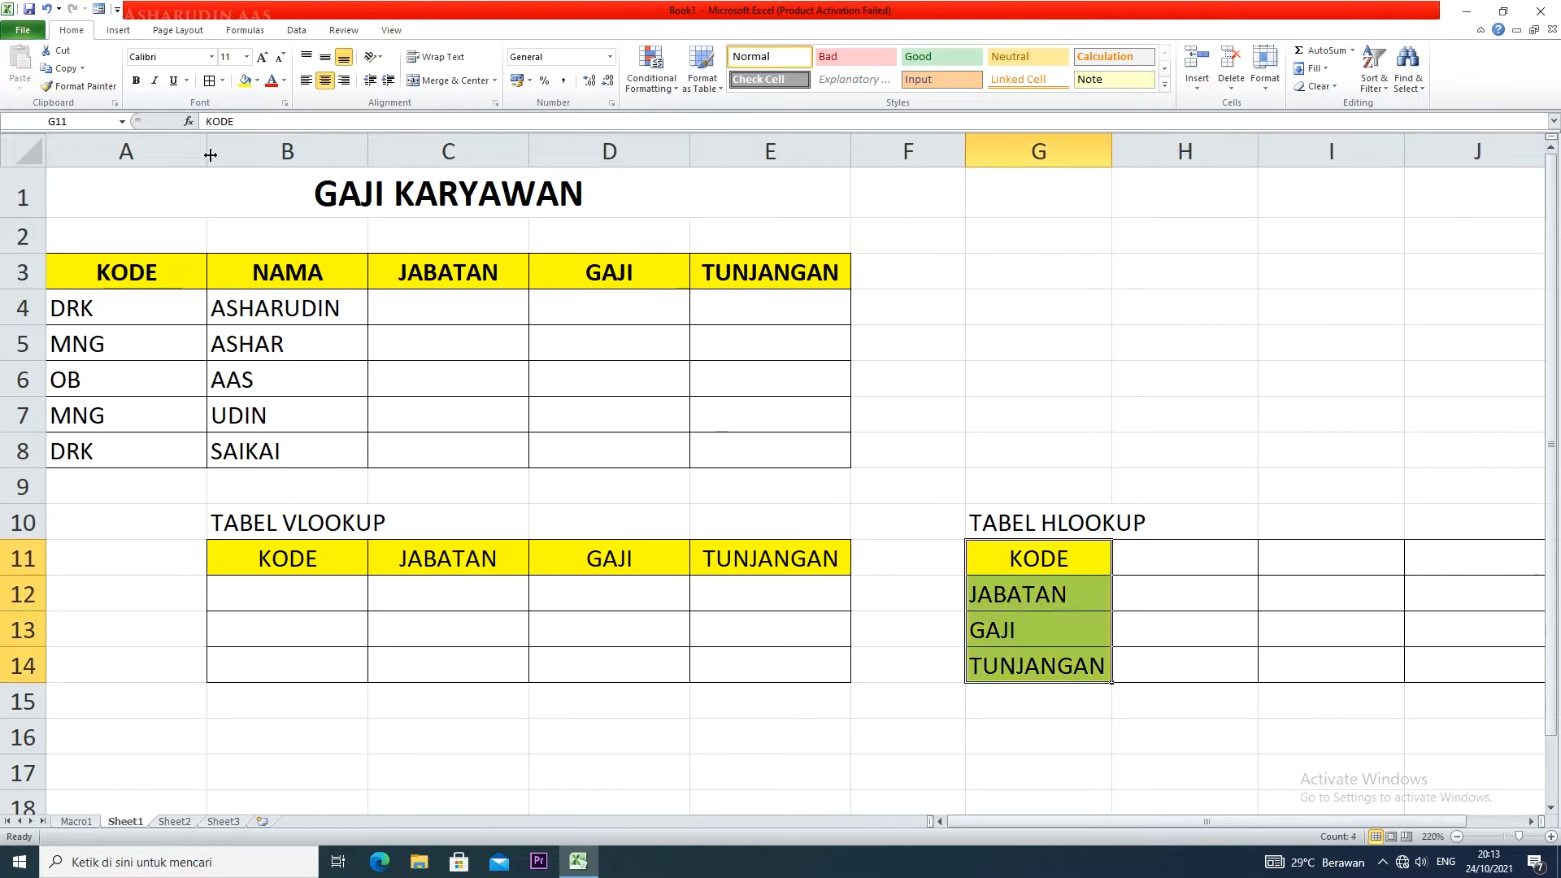
pyautogui.click(324, 80)
pyautogui.click(324, 80)
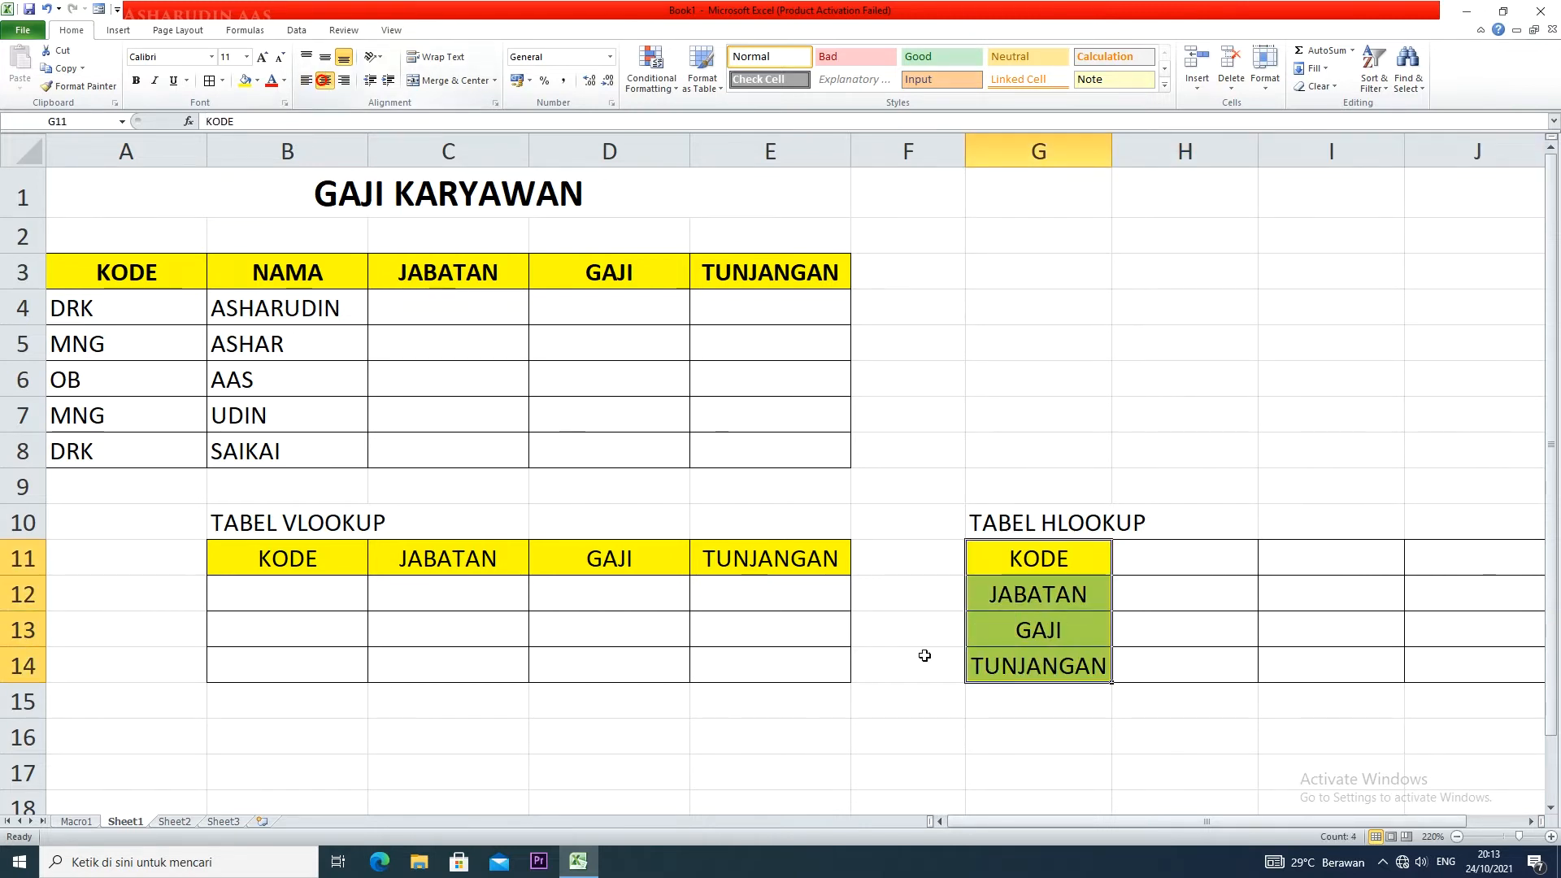
pyautogui.click(842, 602)
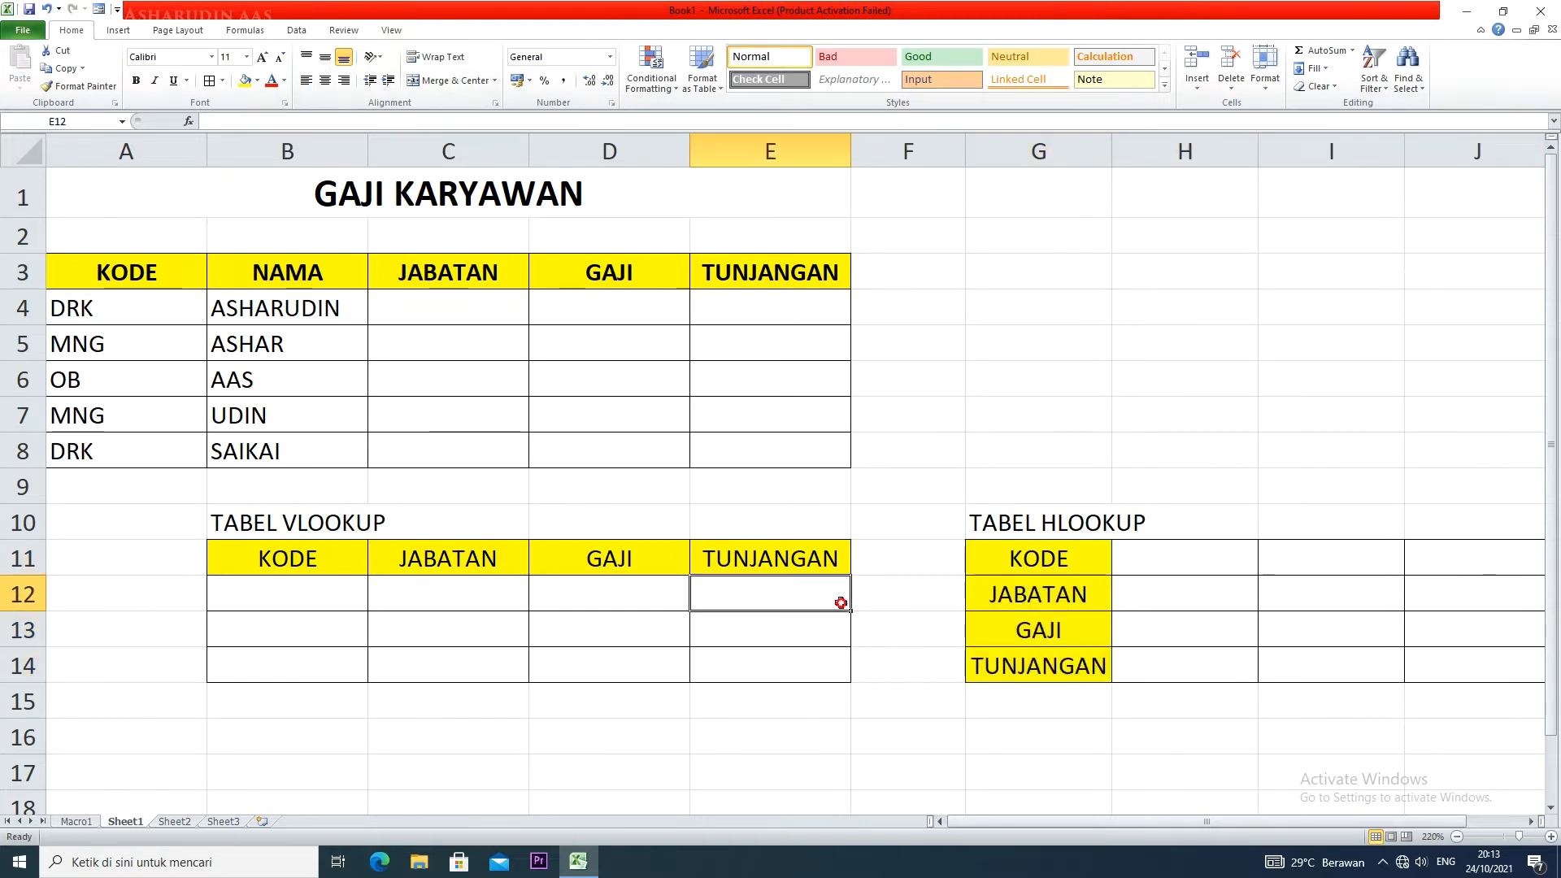
# - Enter the codes DRK, MNG and OB in B12:B14 of the VLOOKUP table
pyautogui.click(231, 598)
pyautogui.write('DRK')
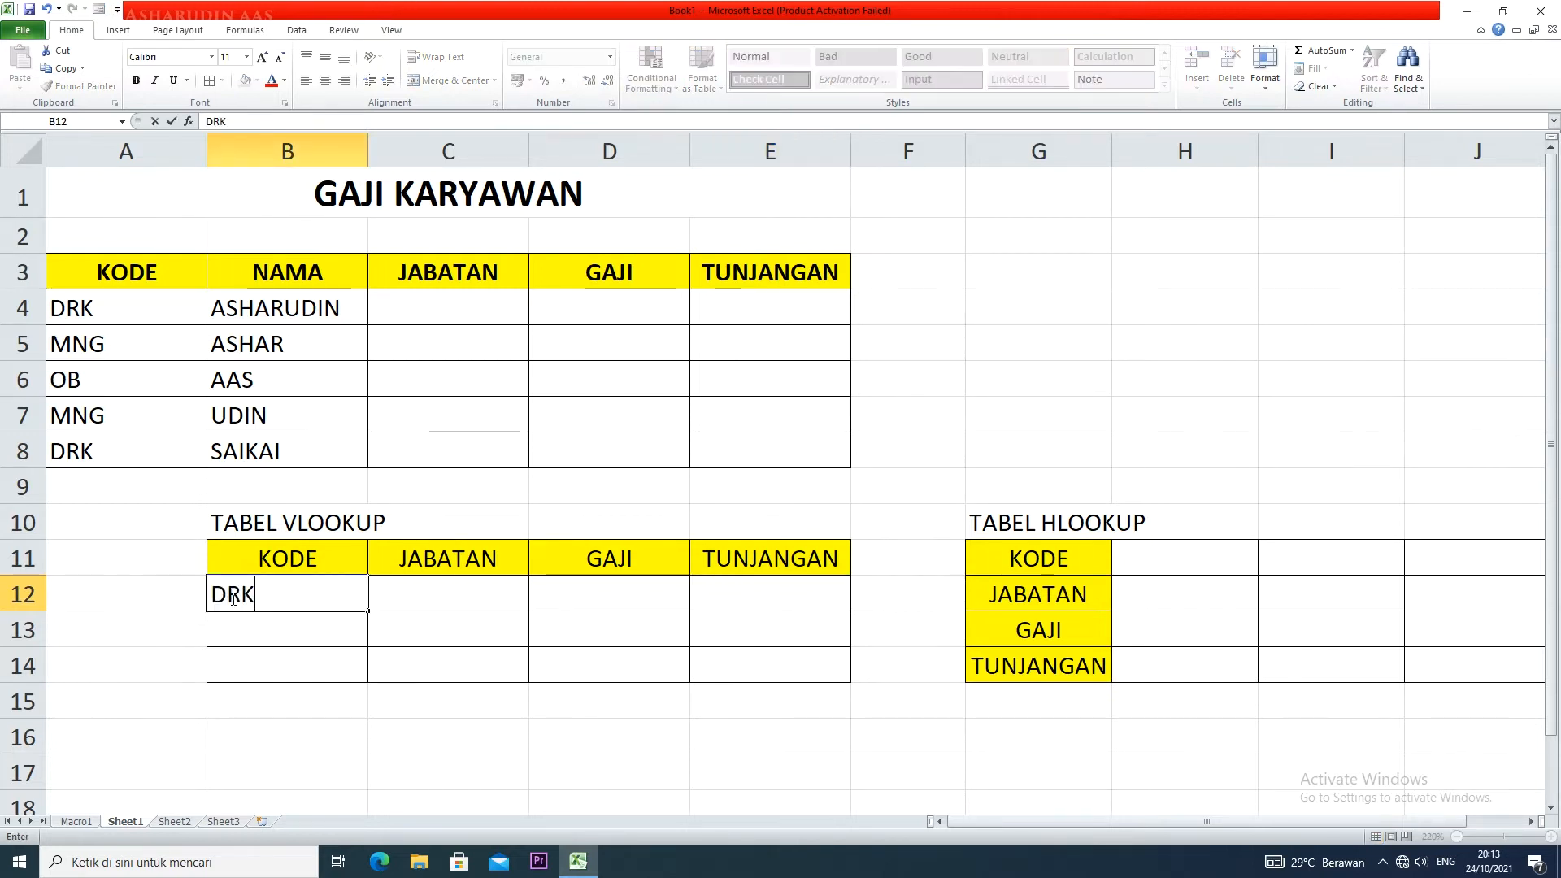
pyautogui.press('Return')
pyautogui.write('MNG')
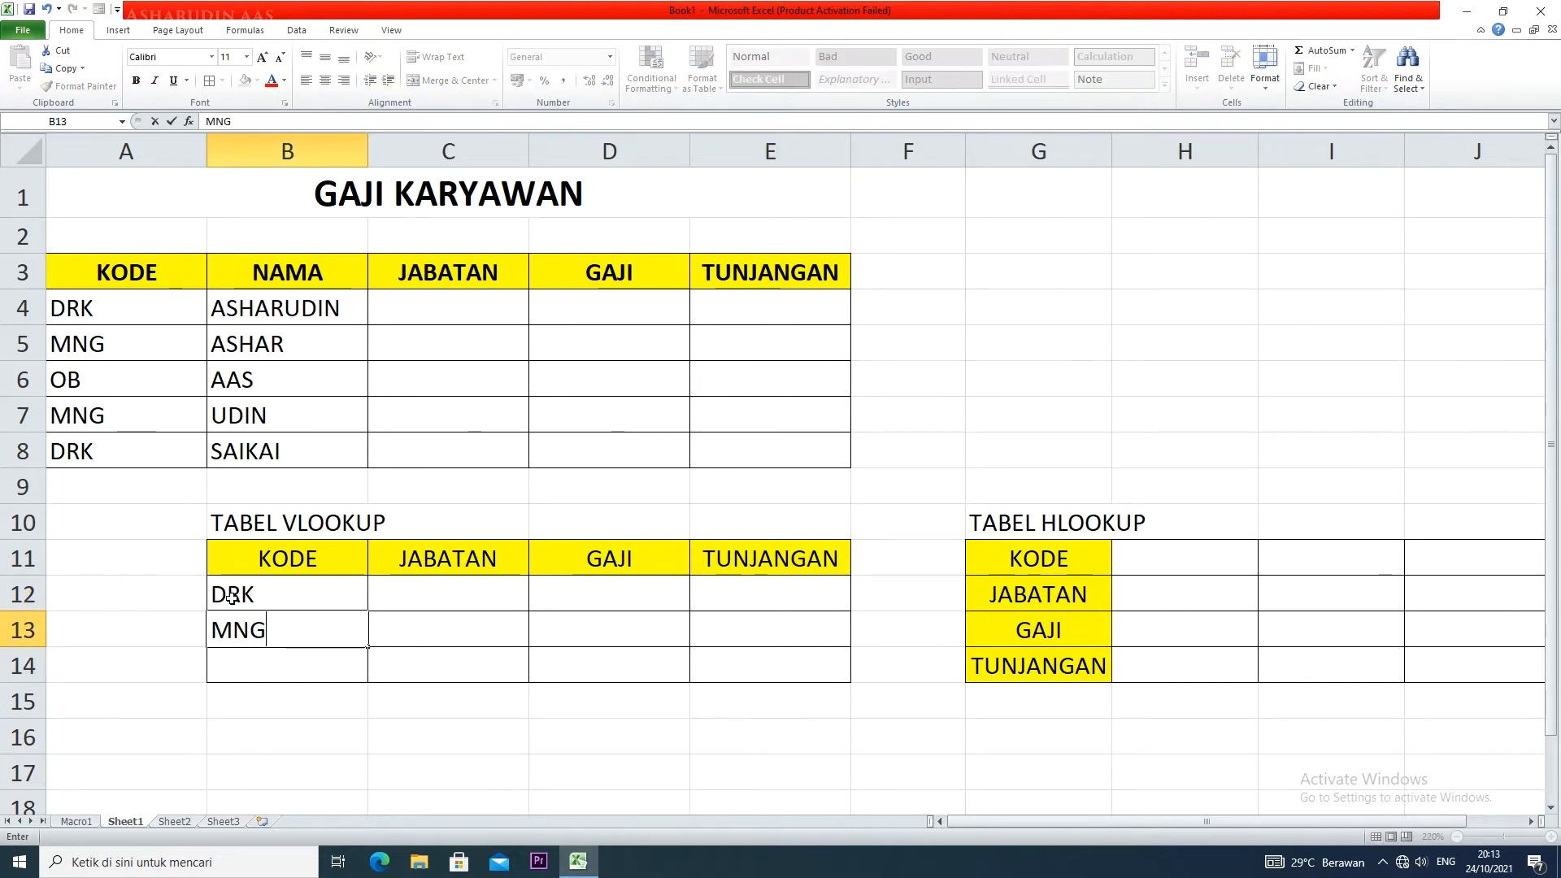
pyautogui.press('Return')
pyautogui.write('OB')
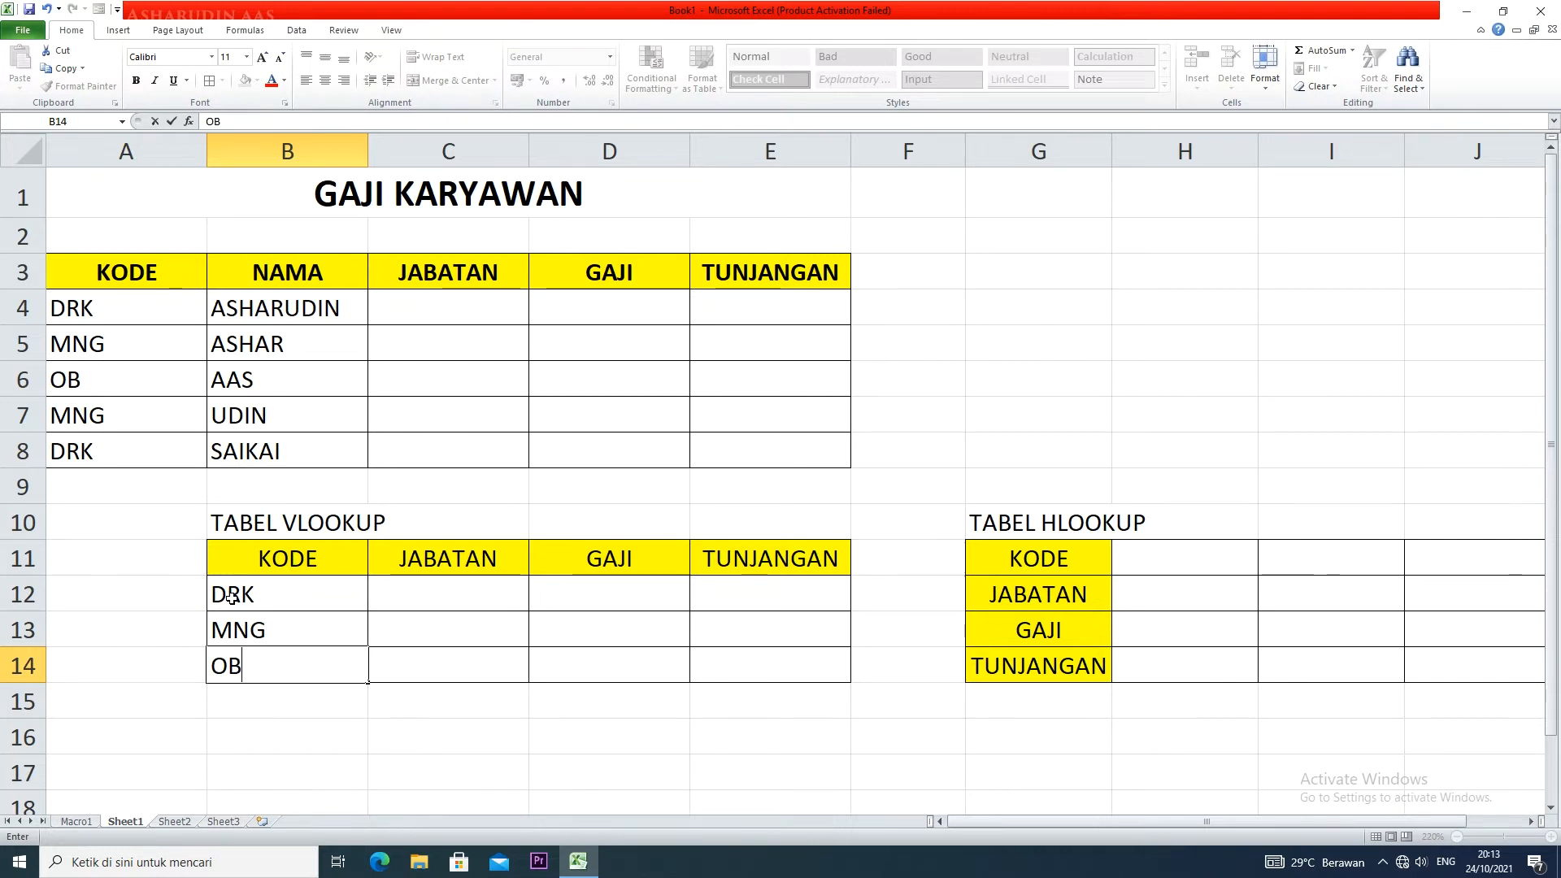
# - Enter the positions DIREKTUR, MENEGER and CS in C12:C14 of the VLOOKUP table's JABATAN column
pyautogui.click(424, 597)
pyautogui.write('DIREKTUR')
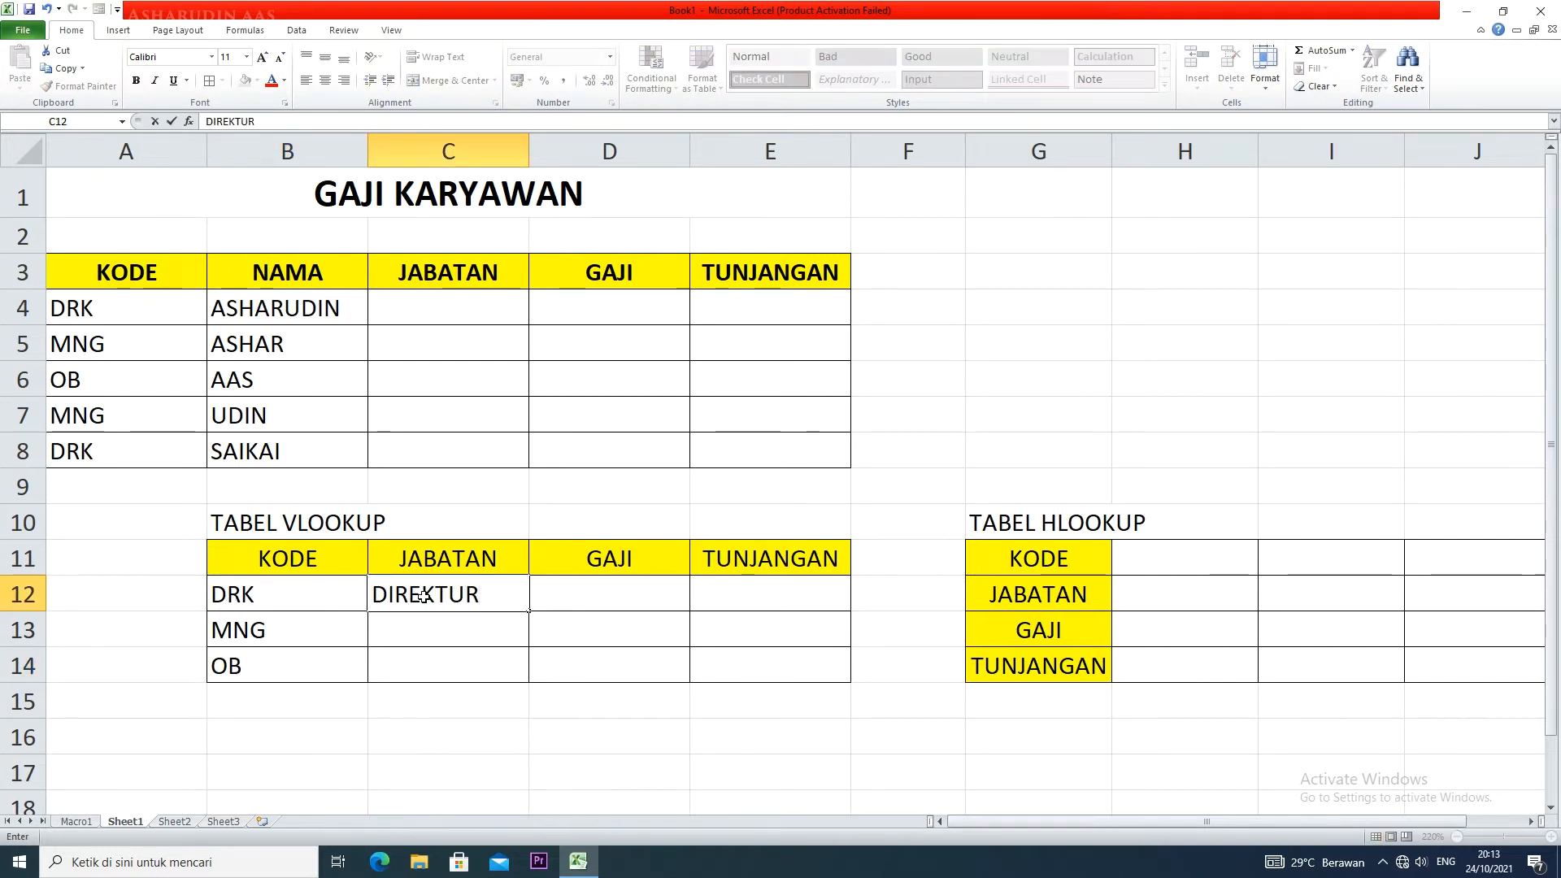
pyautogui.press('Return')
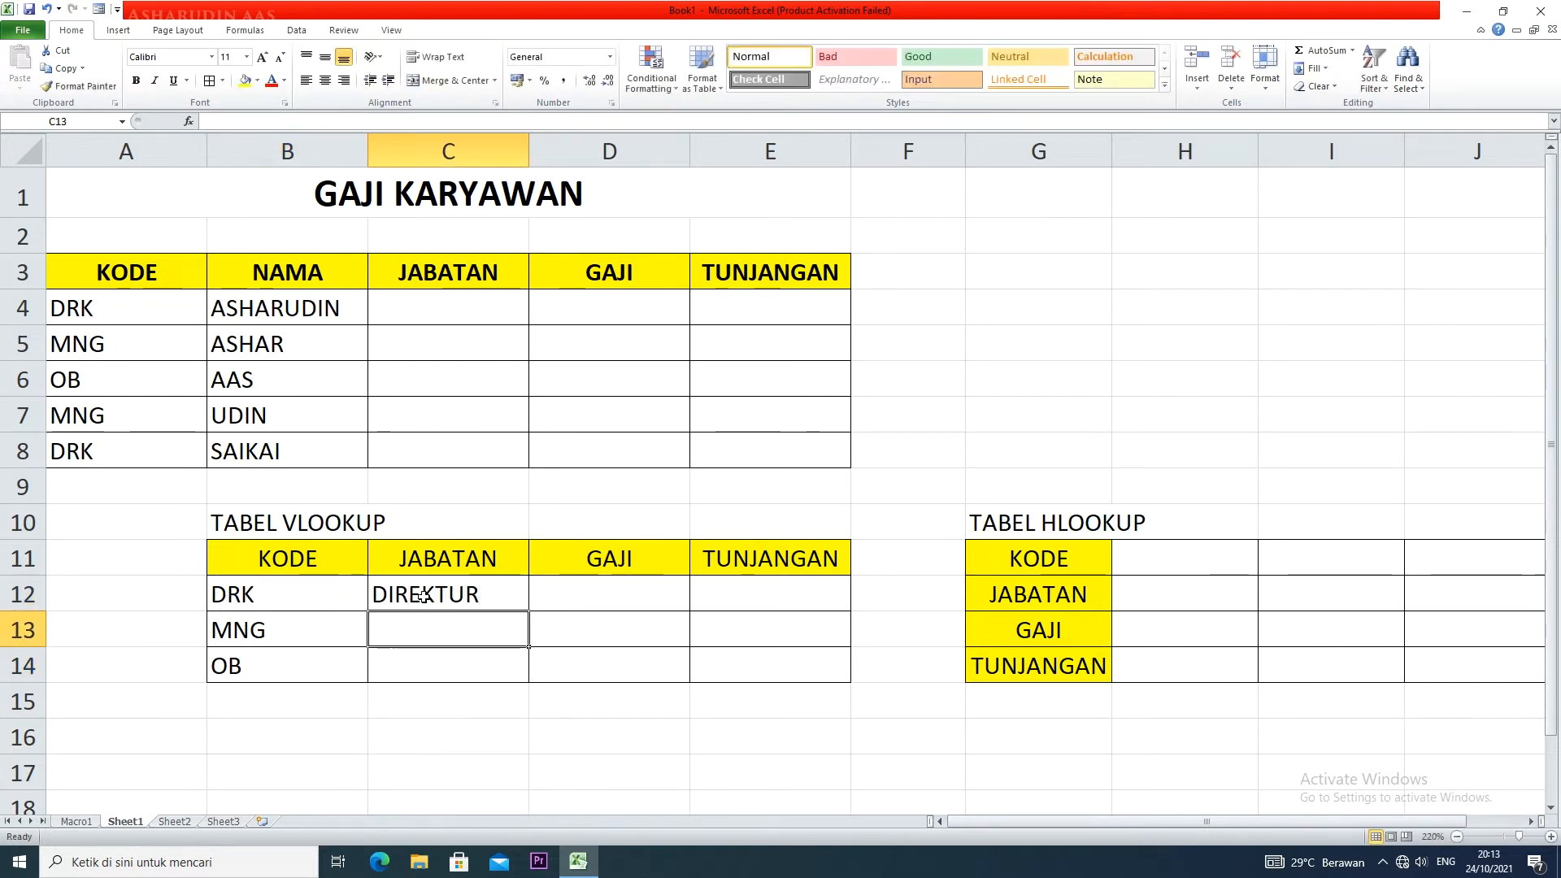
pyautogui.write('MENEGR')
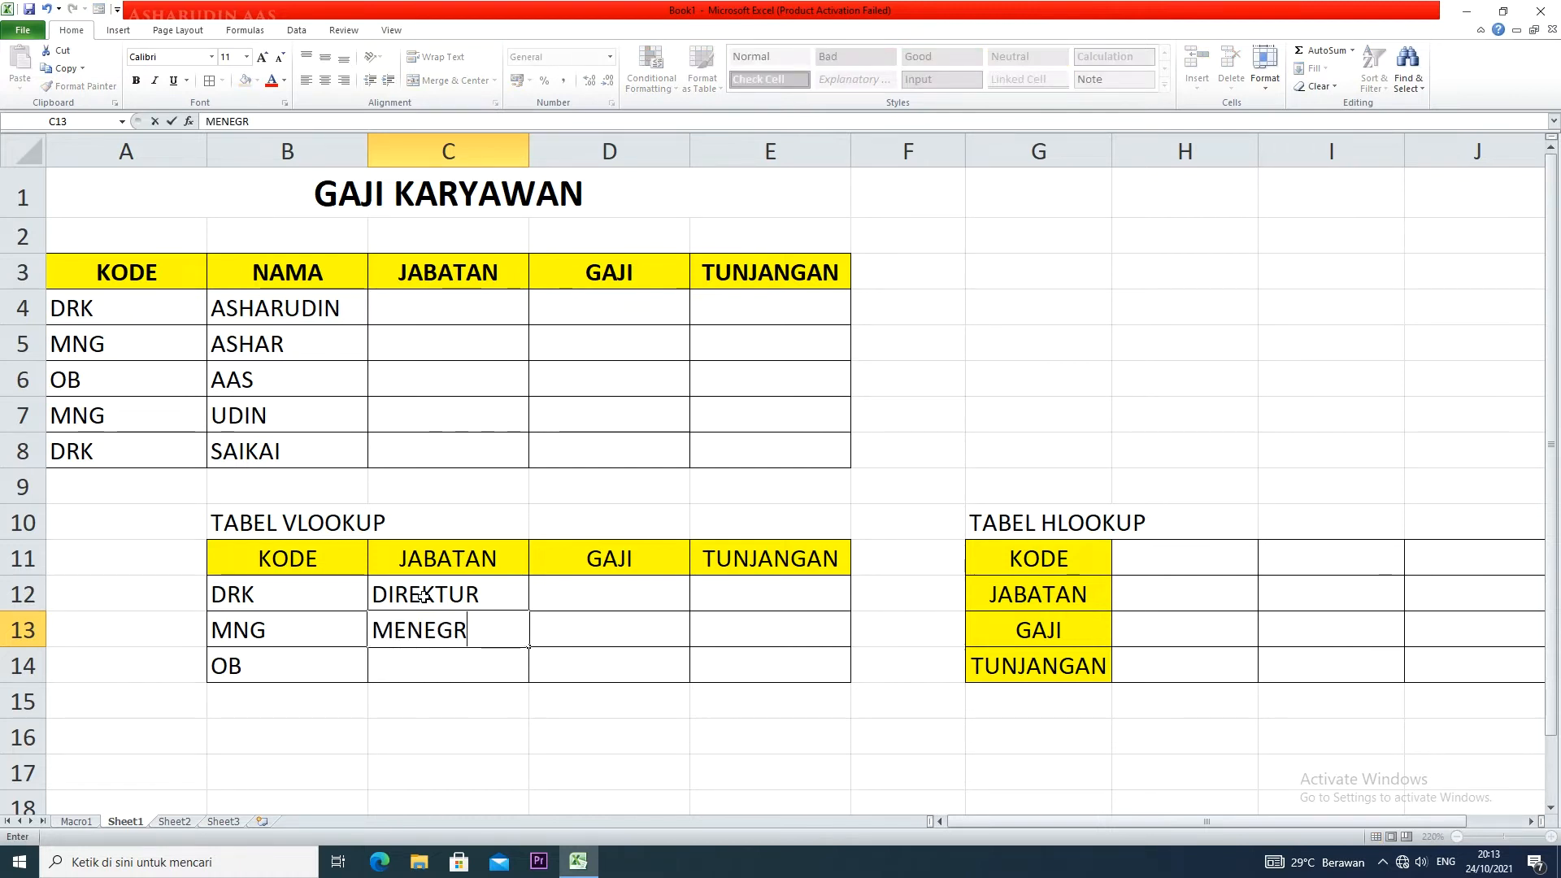
pyautogui.press('BackSpace')
pyautogui.write('ER')
pyautogui.press('Return')
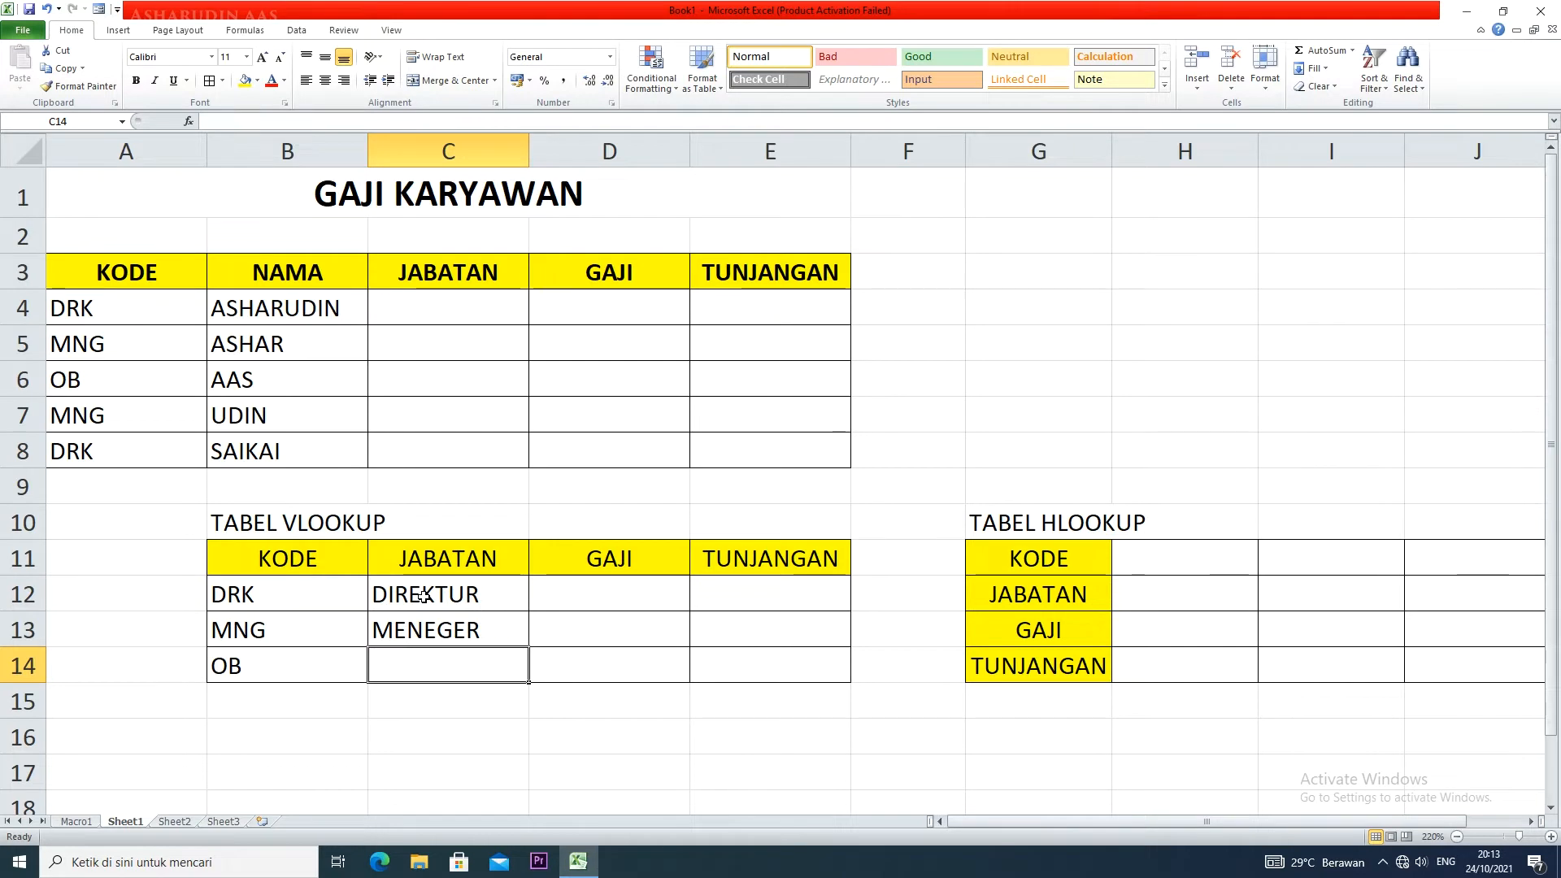
pyautogui.write('CL')
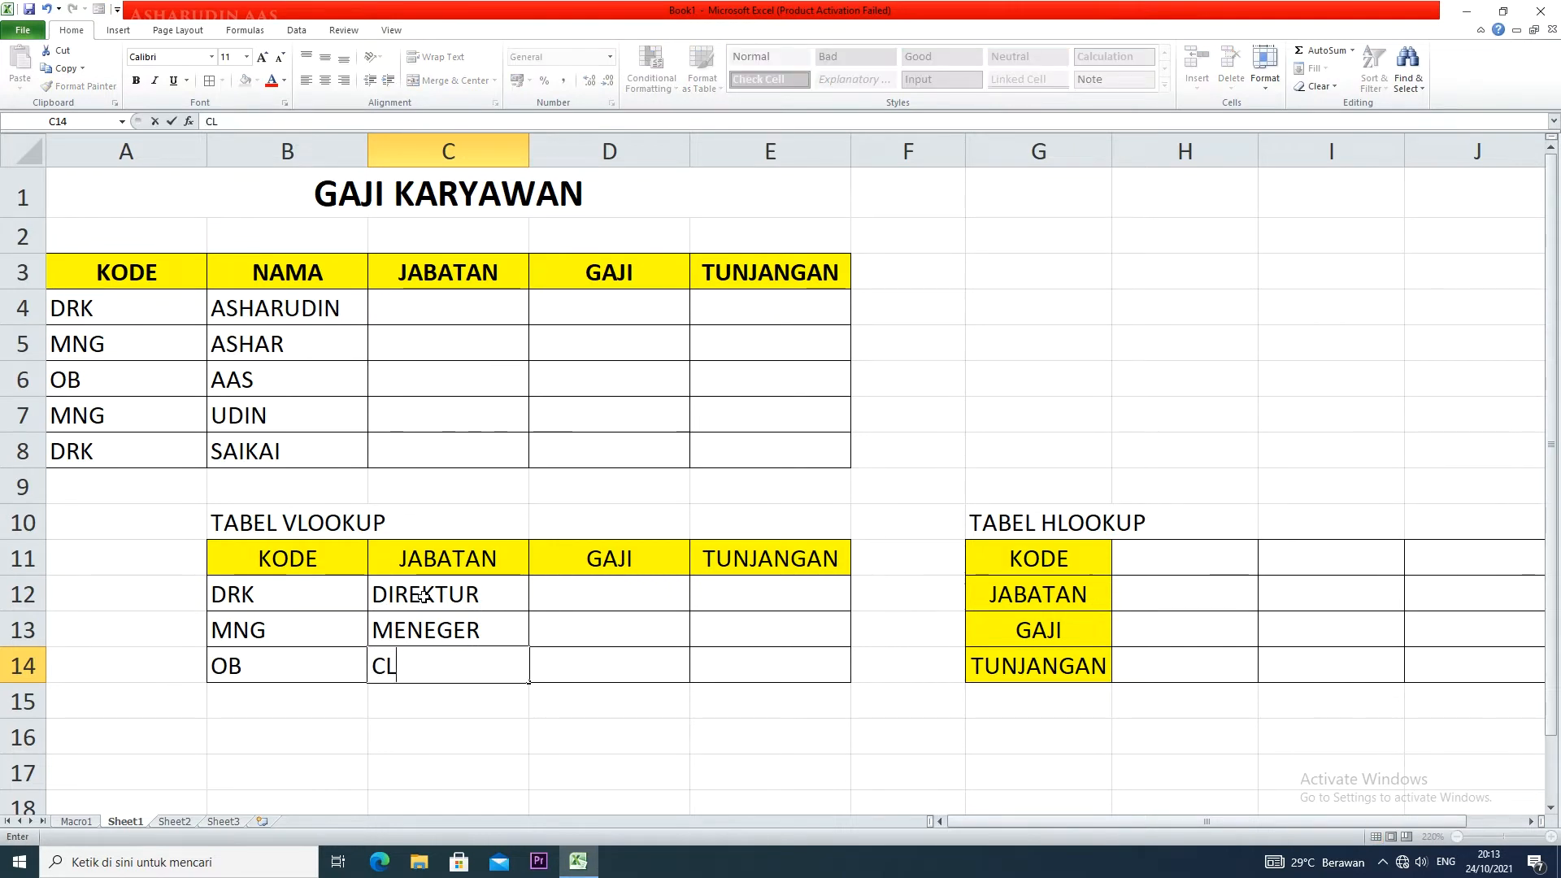
pyautogui.press('Right')
# - Enter the salaries 2000000, 1500000 and 1000000 in D12:D14 of the VLOOKUP table's GAJI column
pyautogui.press('Up')
pyautogui.press('Up')
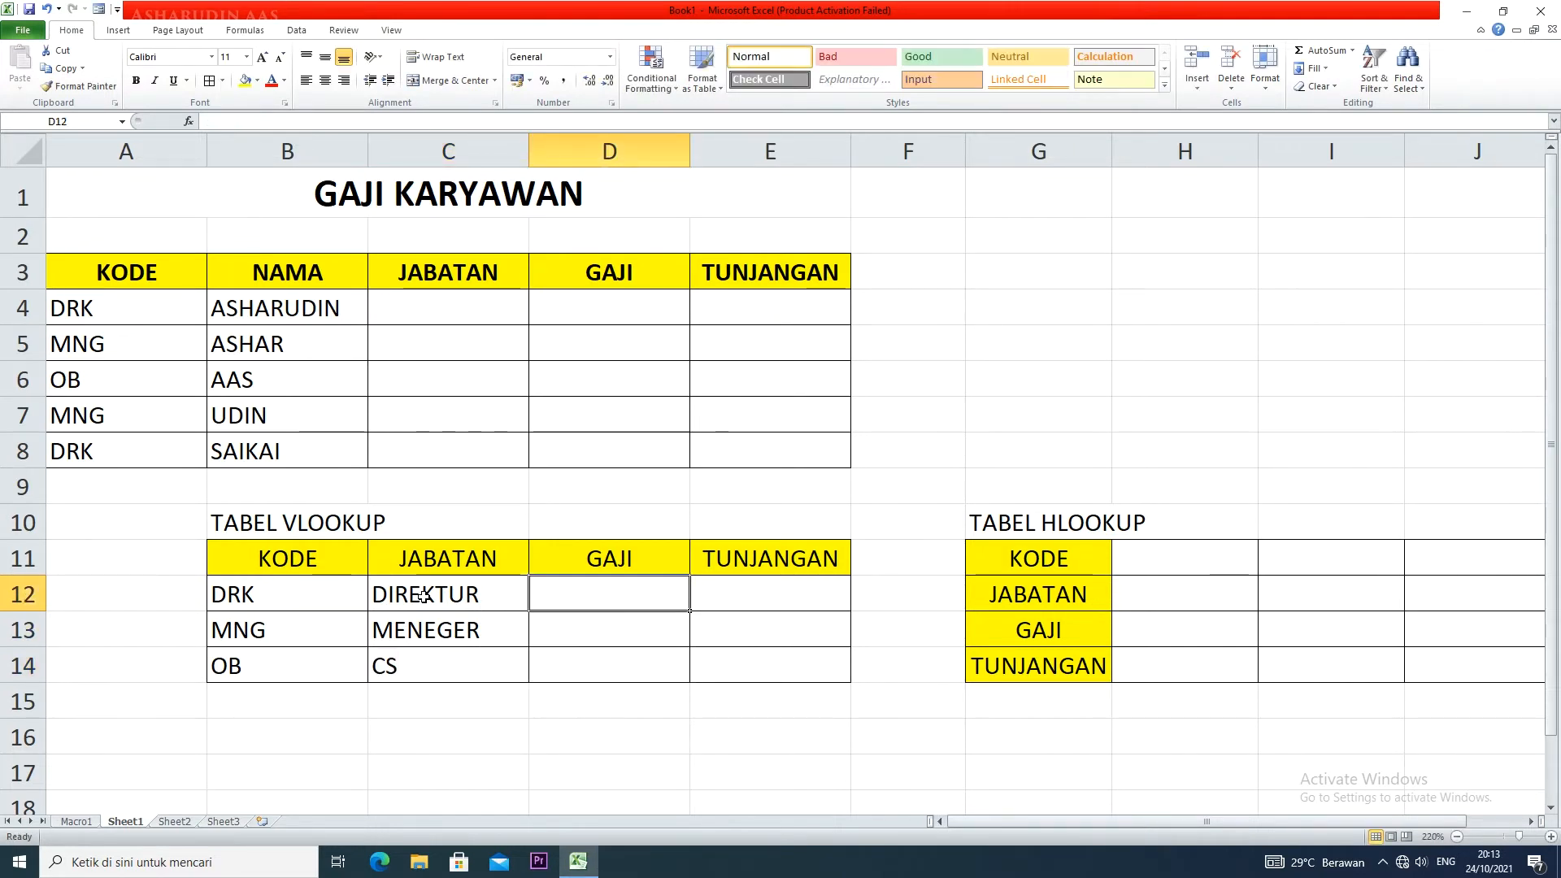
pyautogui.write('2000')
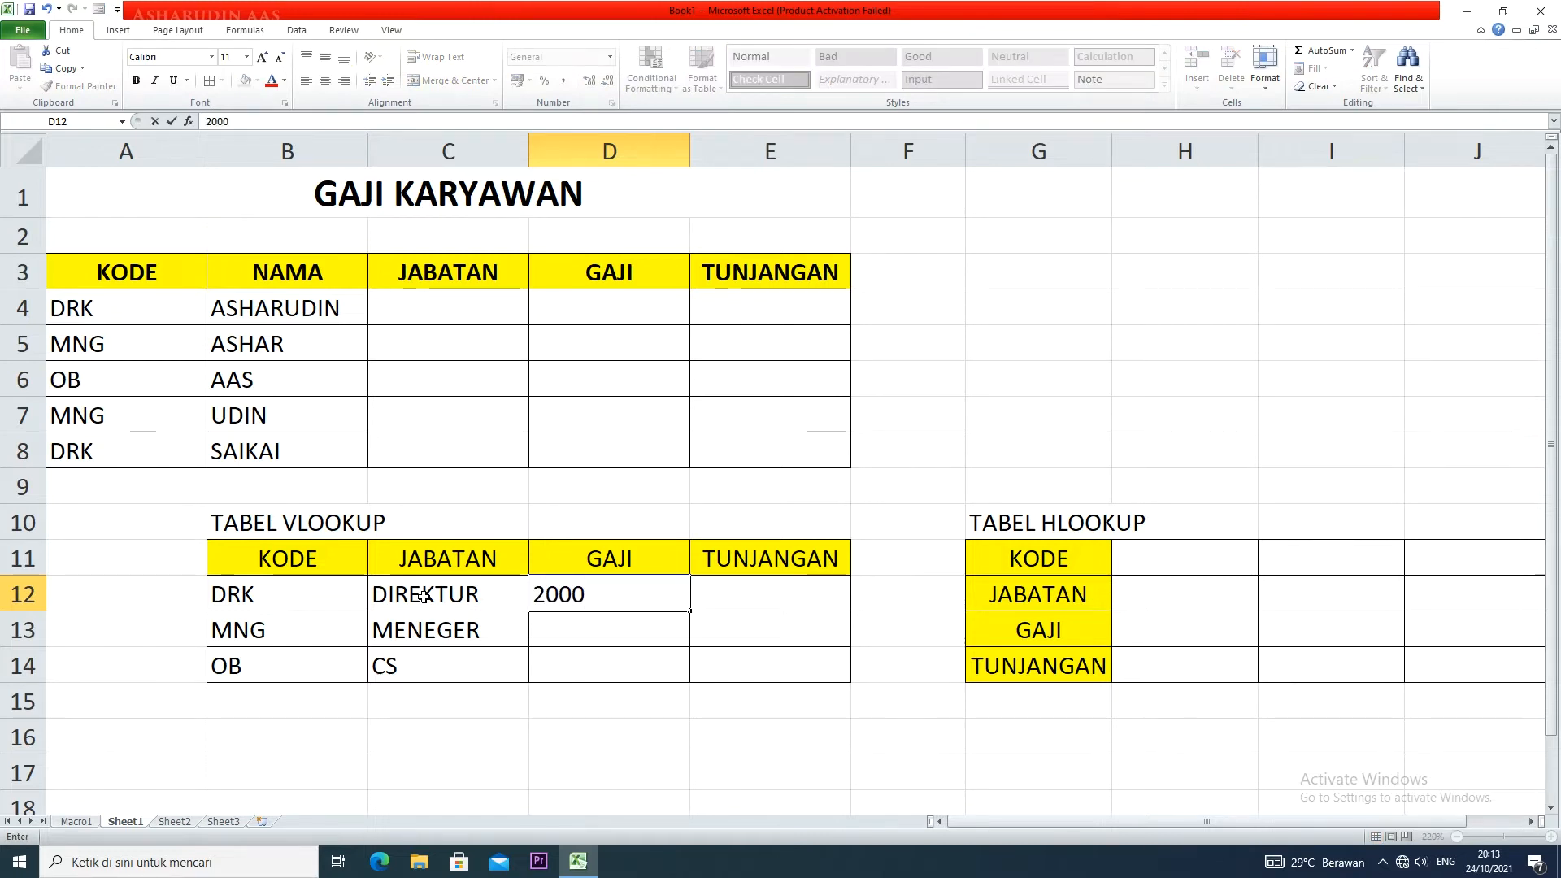
pyautogui.write('000')
pyautogui.press('Return')
pyautogui.write('15')
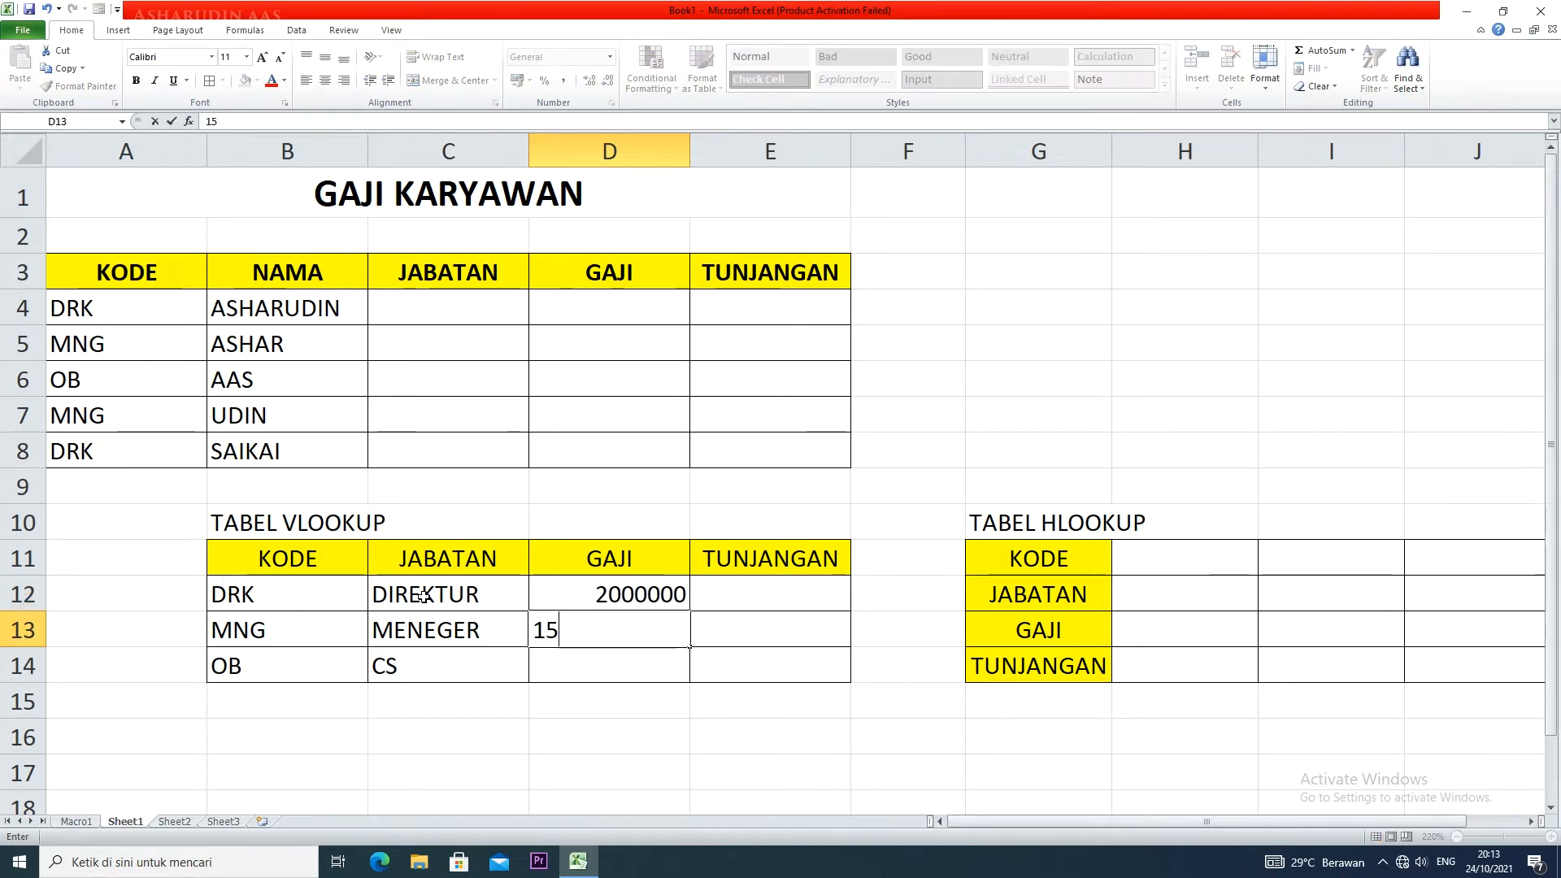
pyautogui.write('000')
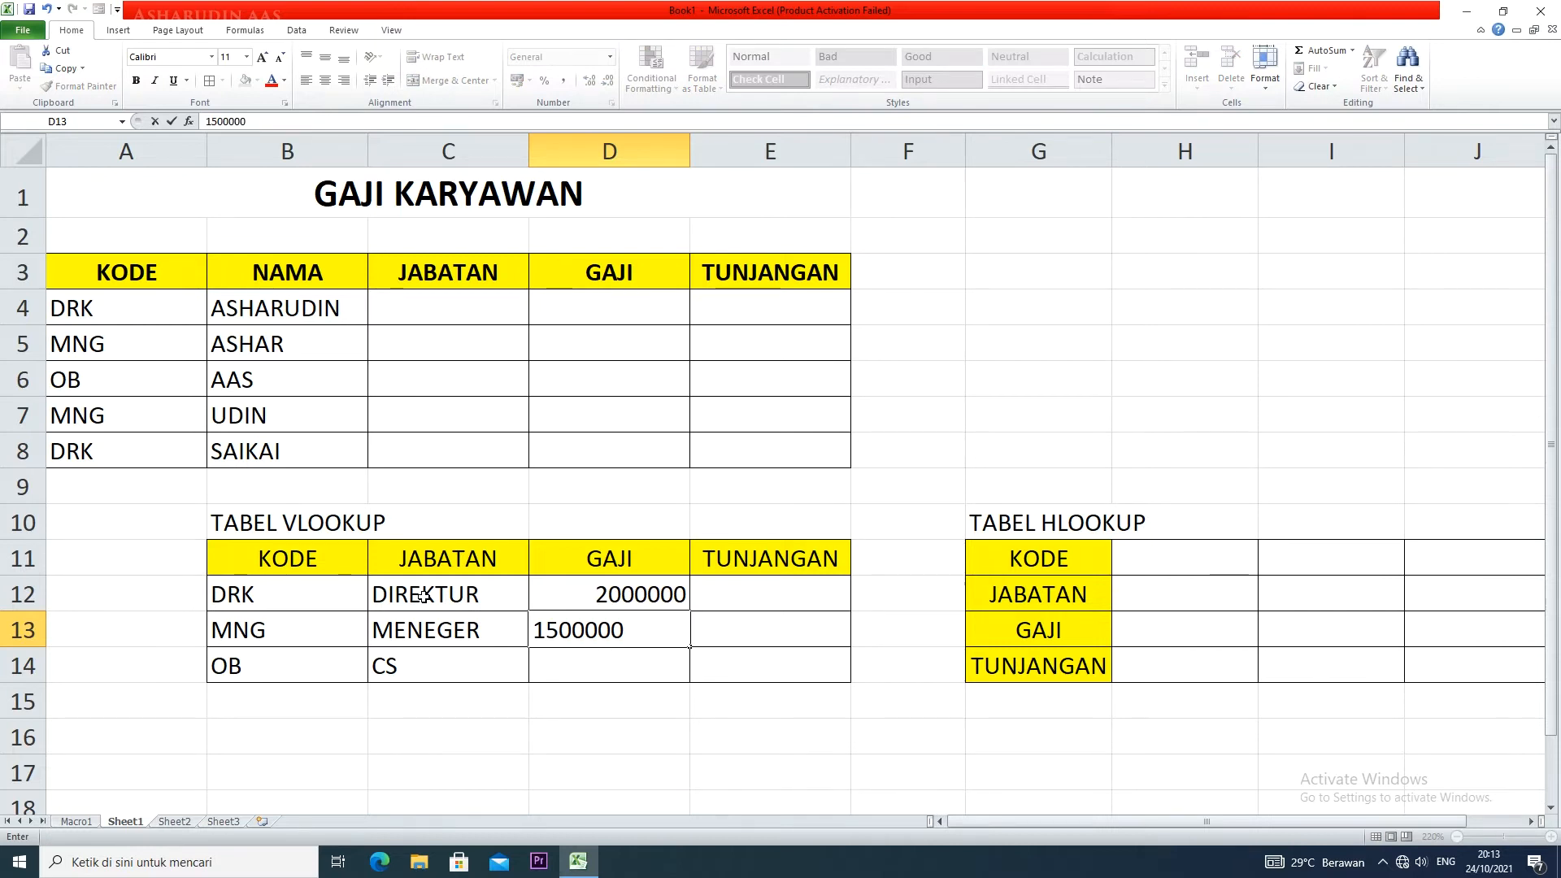
pyautogui.write('00')
pyautogui.press('Return')
pyautogui.write('1000000')
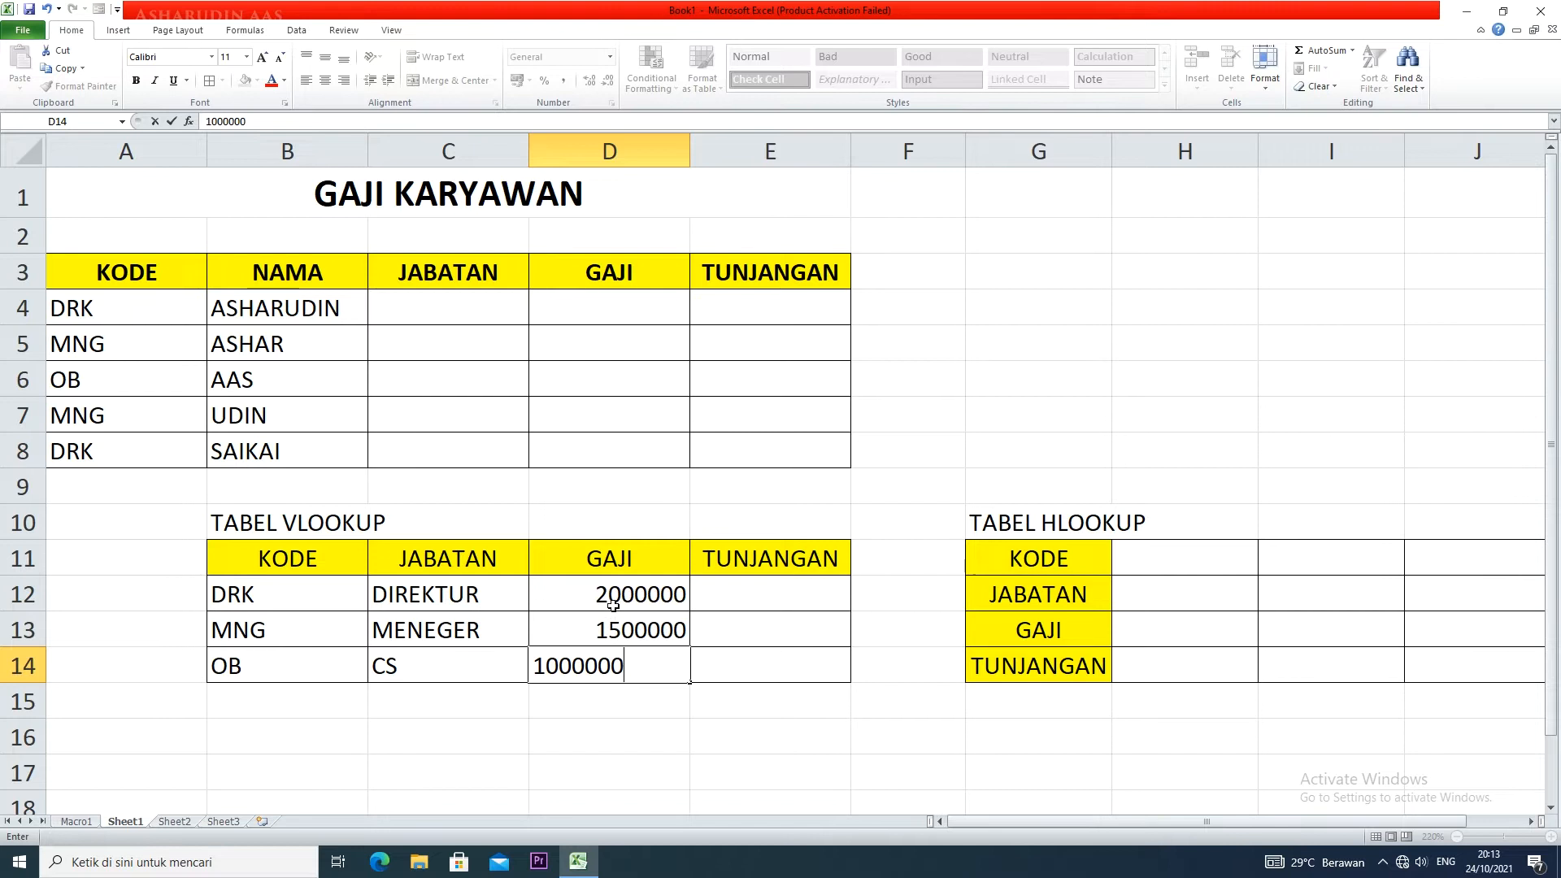
# - Enter the allowances 500000, 250000 and 100000 in E12:E14 of the VLOOKUP table's TUNJANGAN column
pyautogui.click(798, 595)
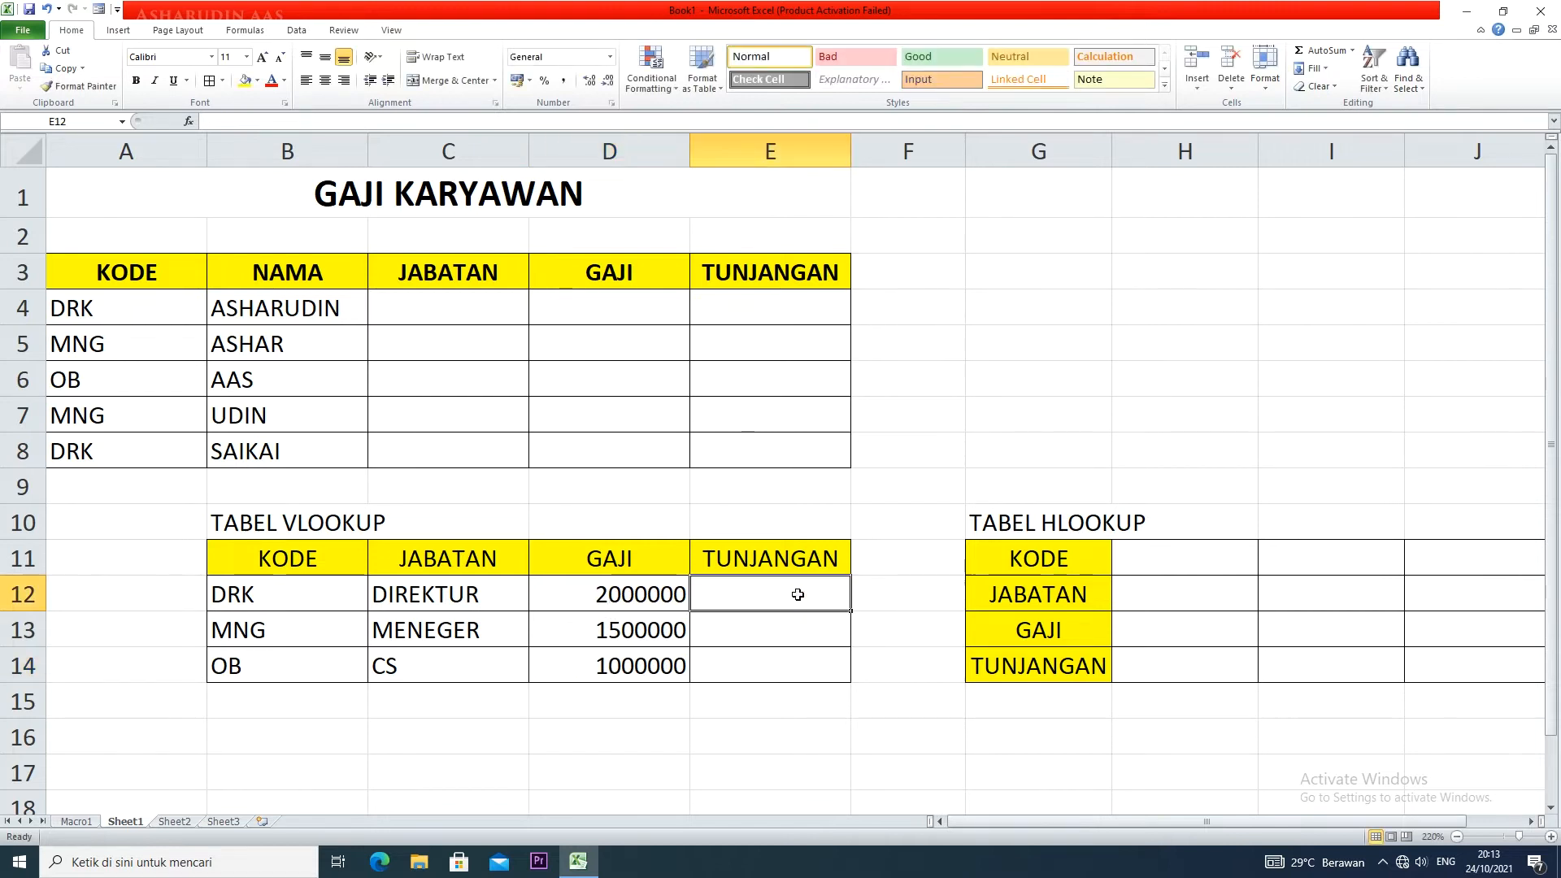
pyautogui.write('500000')
pyautogui.press('Return')
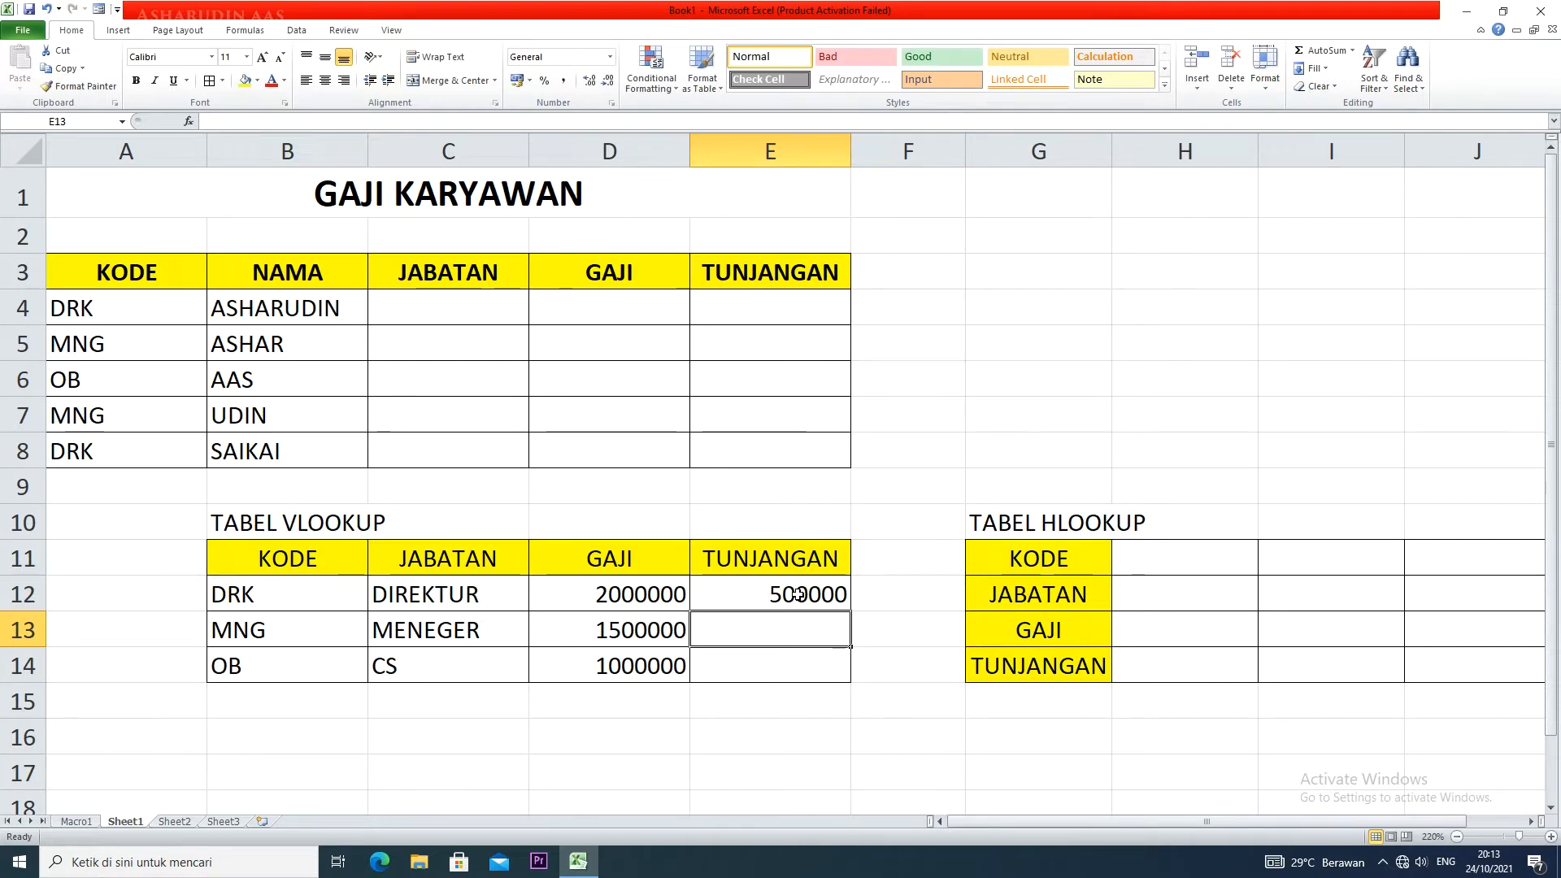
pyautogui.write('250000')
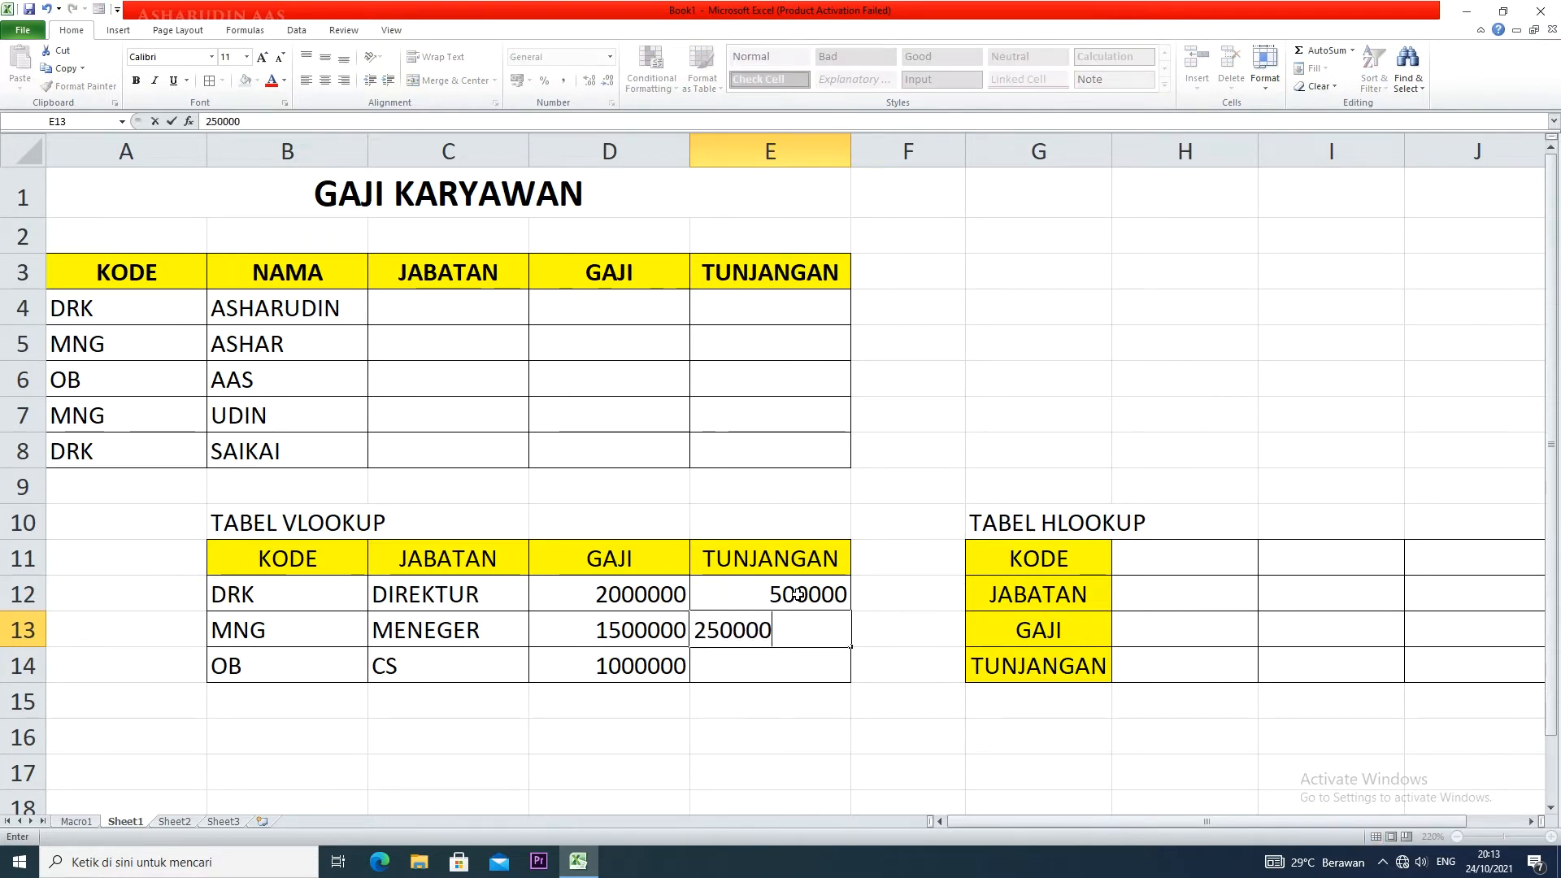
pyautogui.press('Return')
pyautogui.write('10')
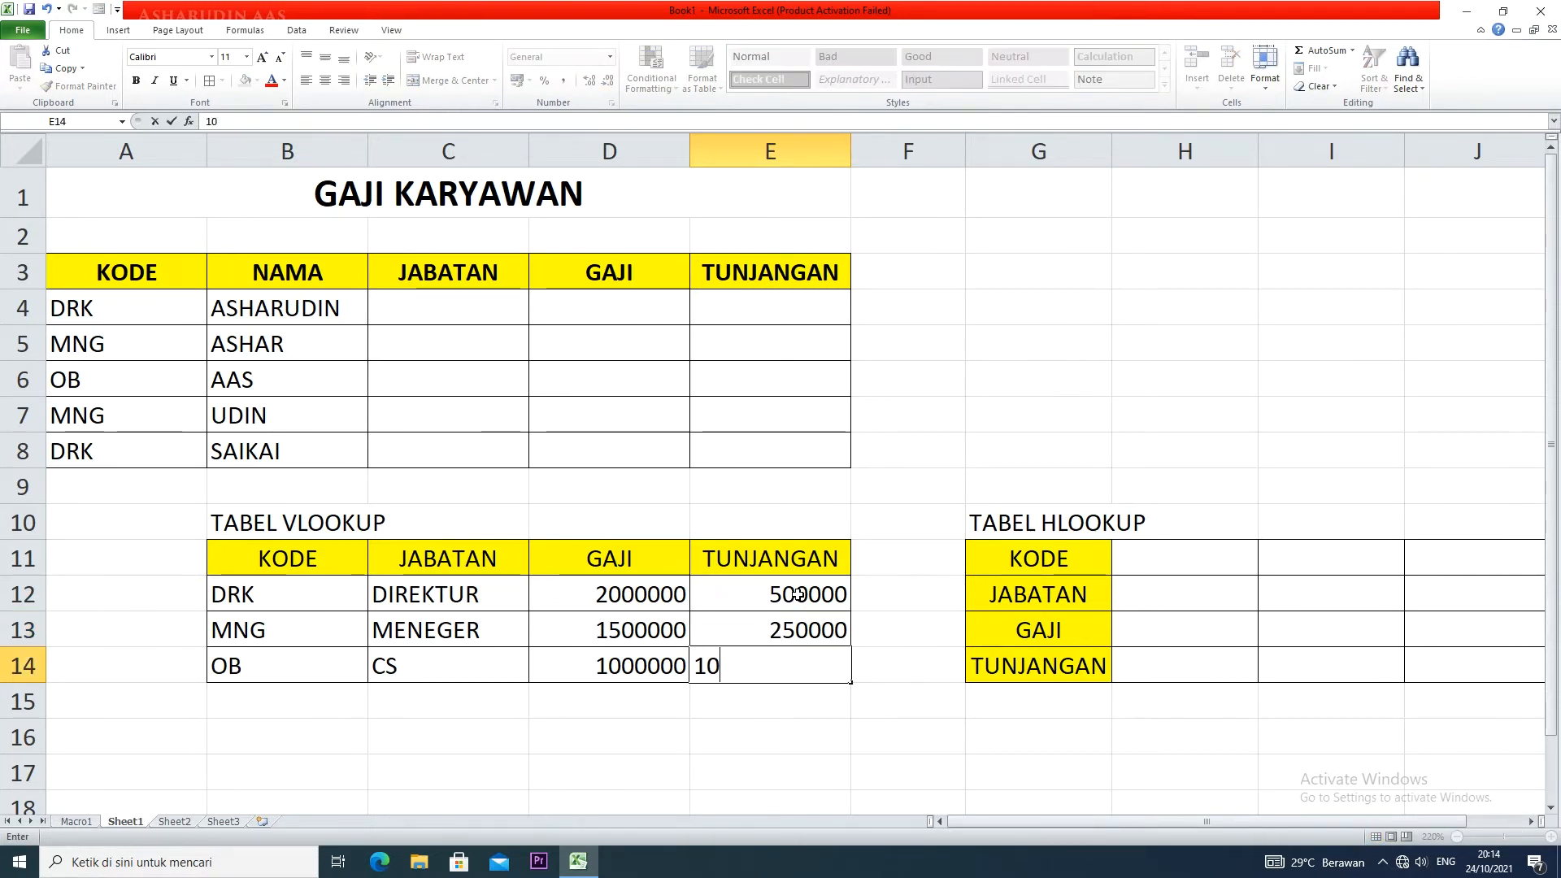
pyautogui.write('0000')
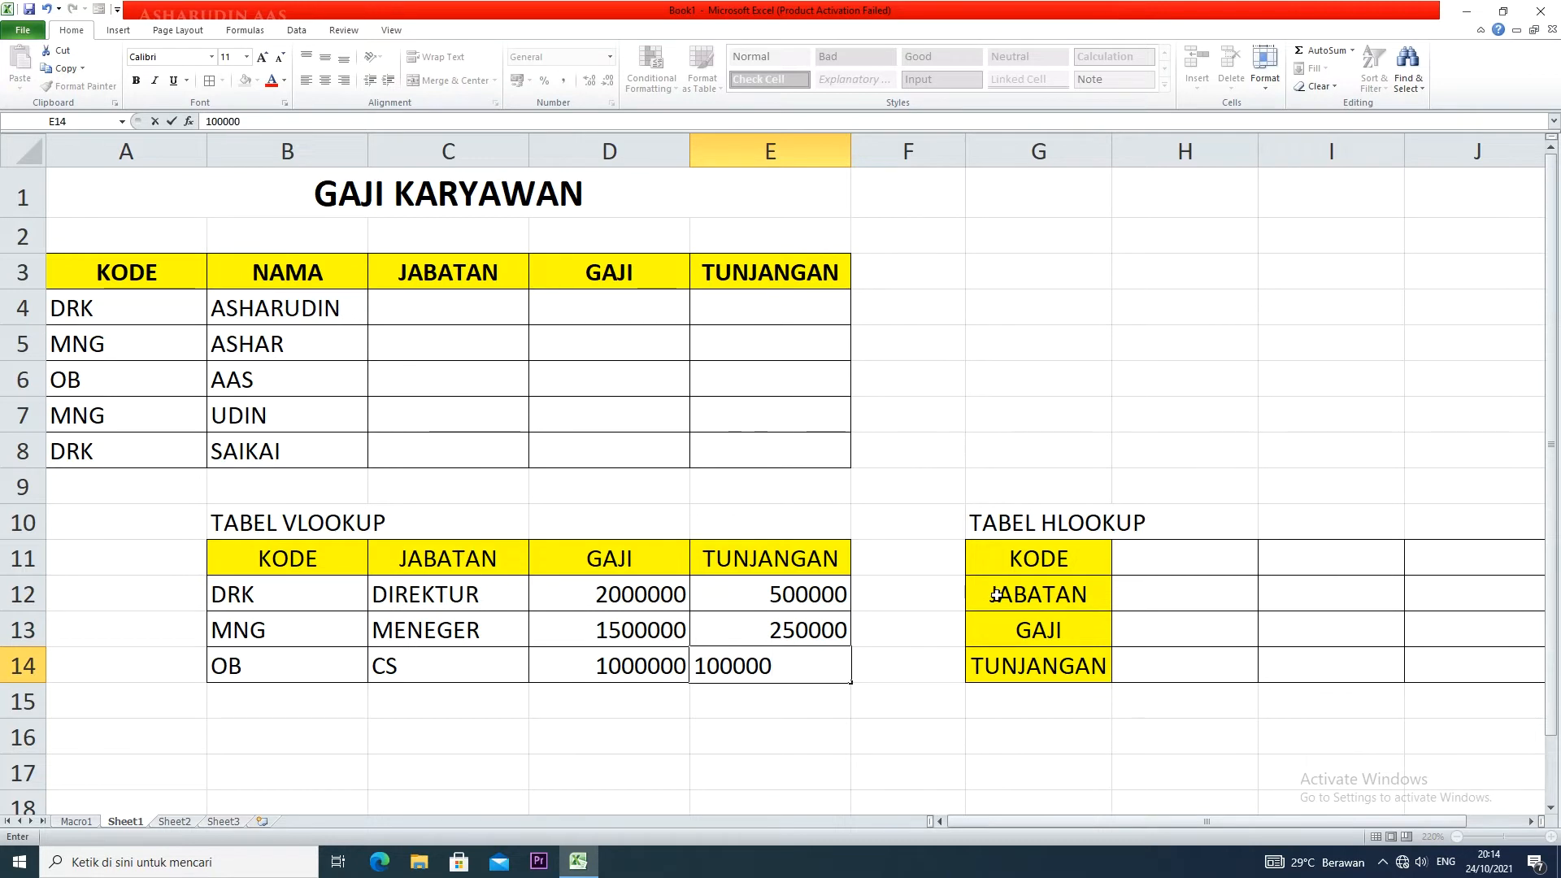
# - Apply the Accounting number format to the salary and allowance amounts in D12:E14
pyautogui.moveTo(686, 593); pyautogui.dragTo(775, 666)
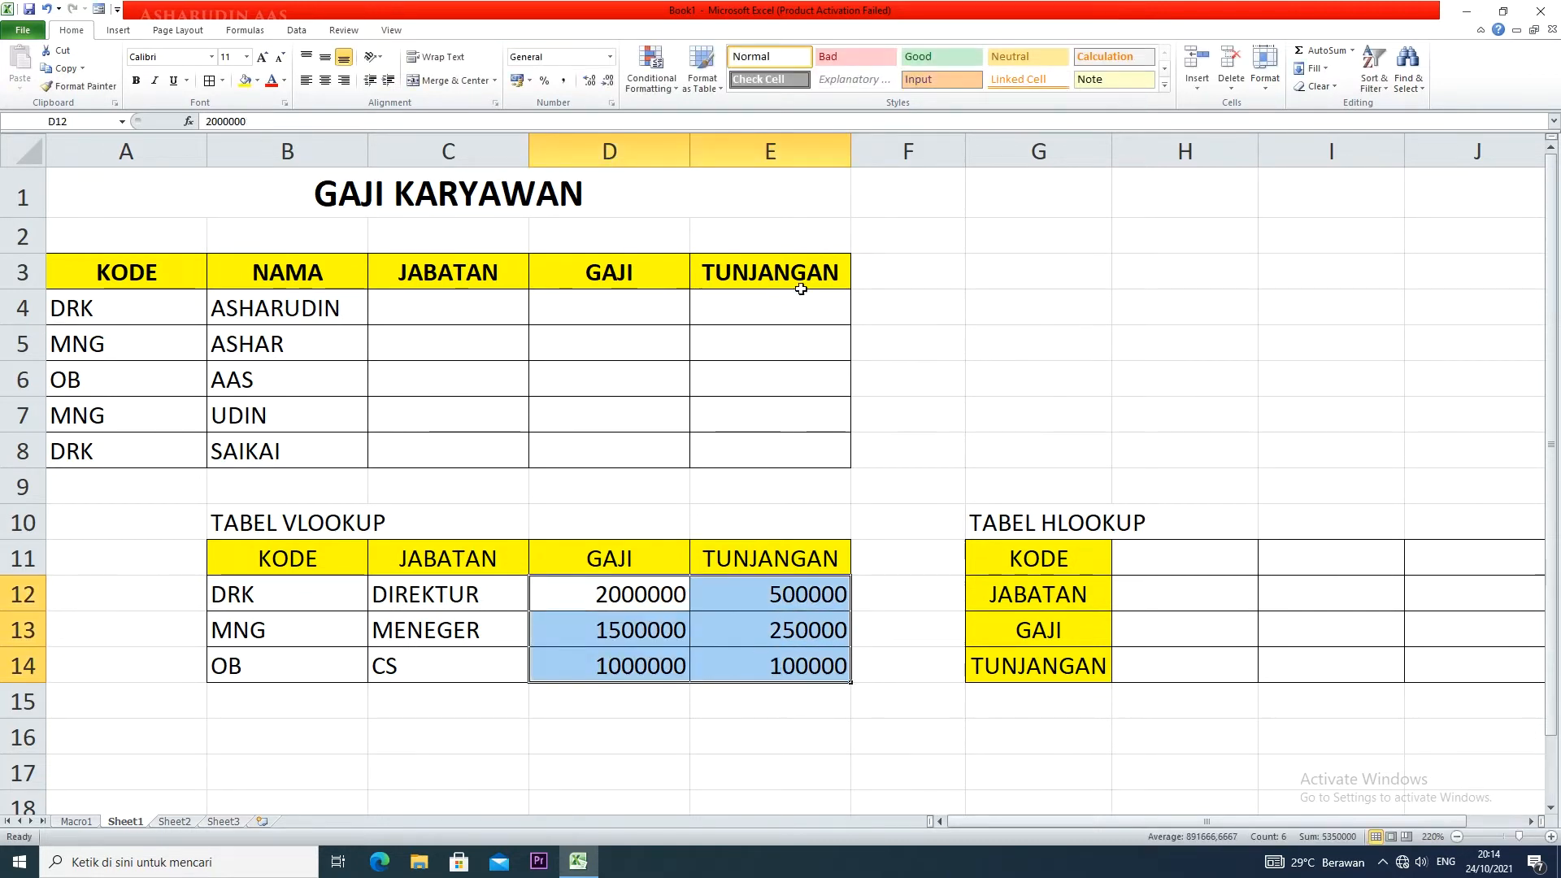
pyautogui.click(608, 56)
pyautogui.click(575, 189)
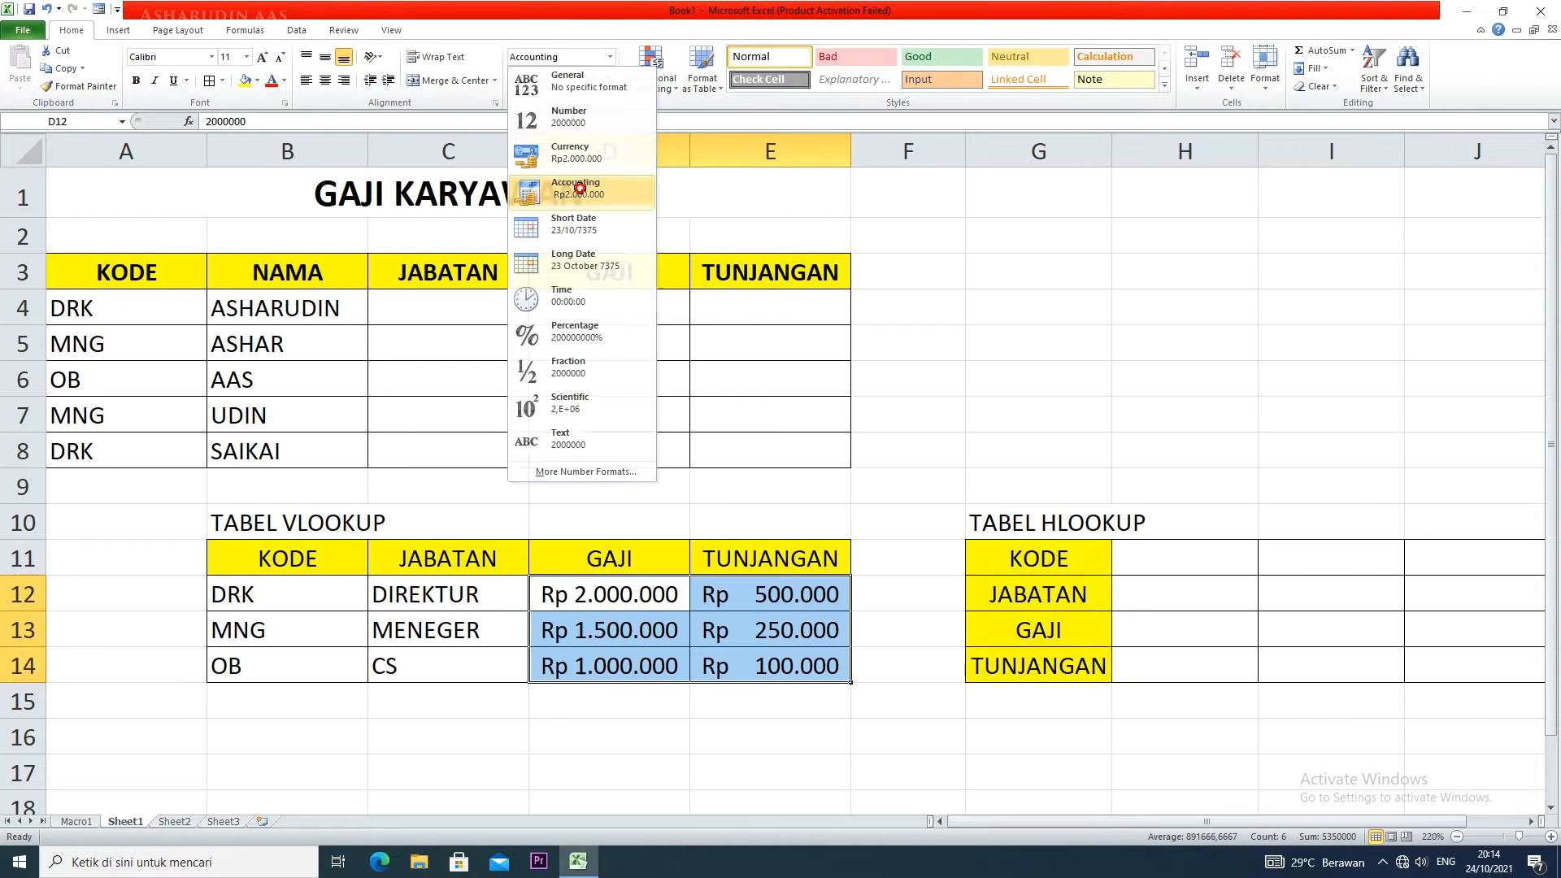
# - Enter the codes DRK, MNG and OB in H11:J11 of the HLOOKUP table's KODE row
pyautogui.click(736, 659)
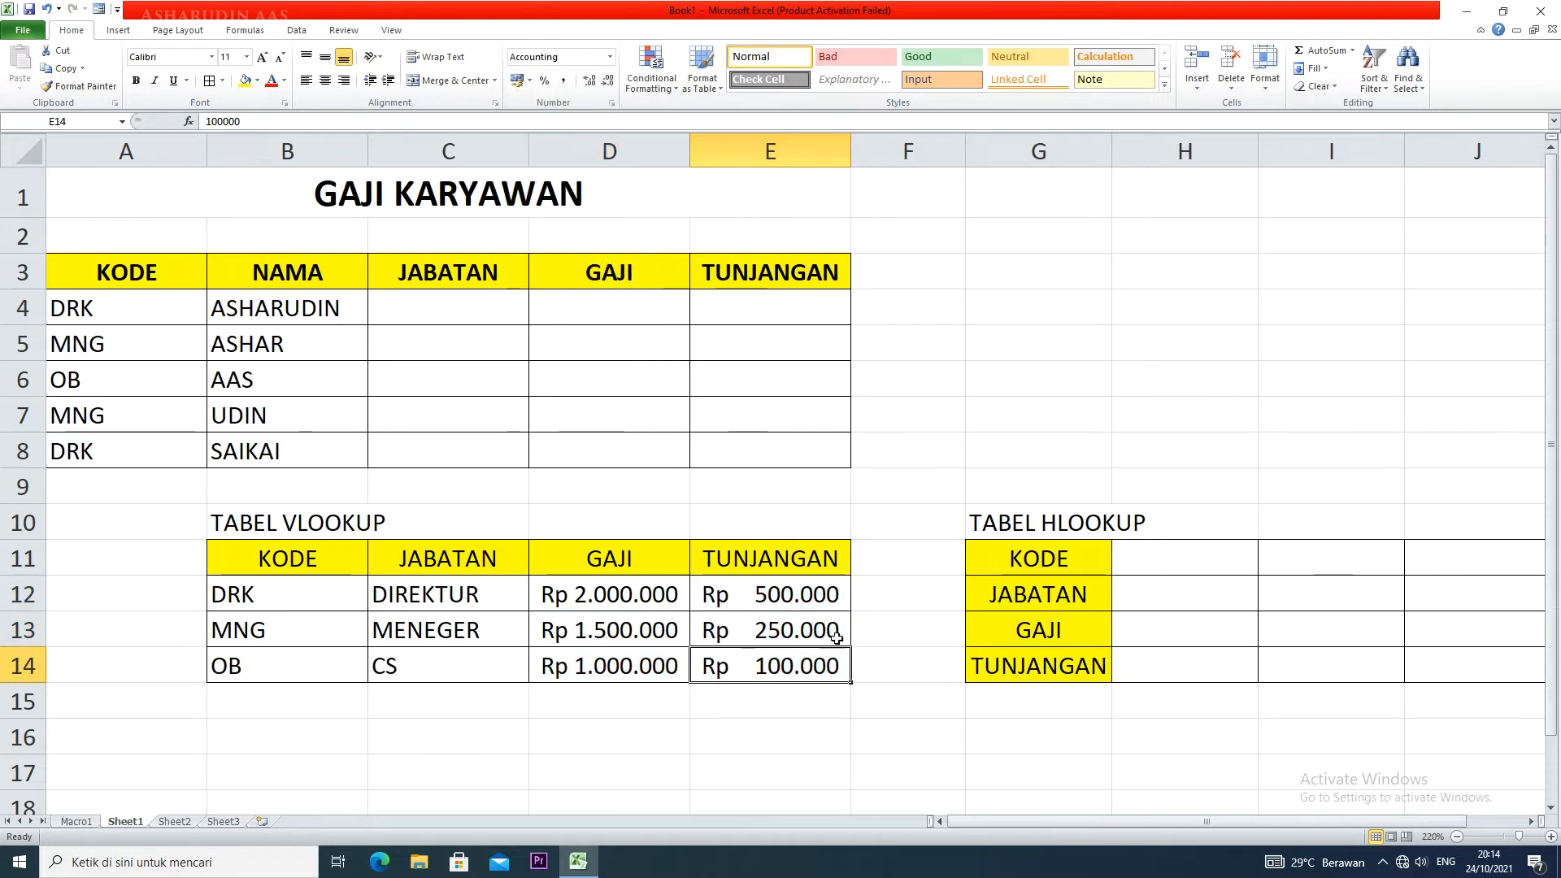
pyautogui.click(1155, 563)
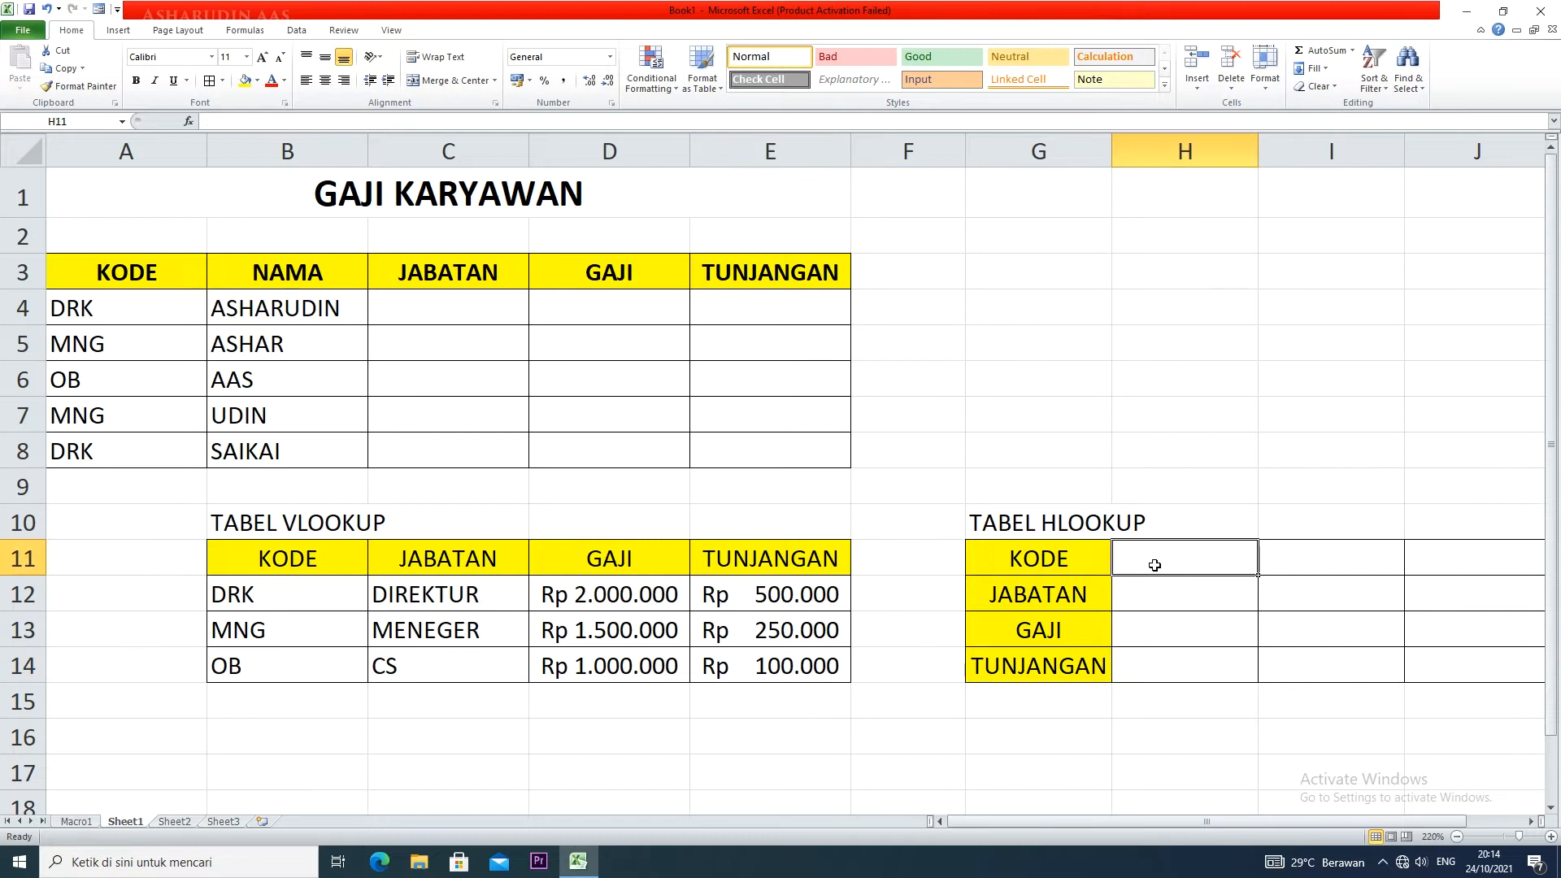
pyautogui.write('DRK')
pyautogui.press('Tab')
pyautogui.write('MNG')
pyautogui.press('Tab')
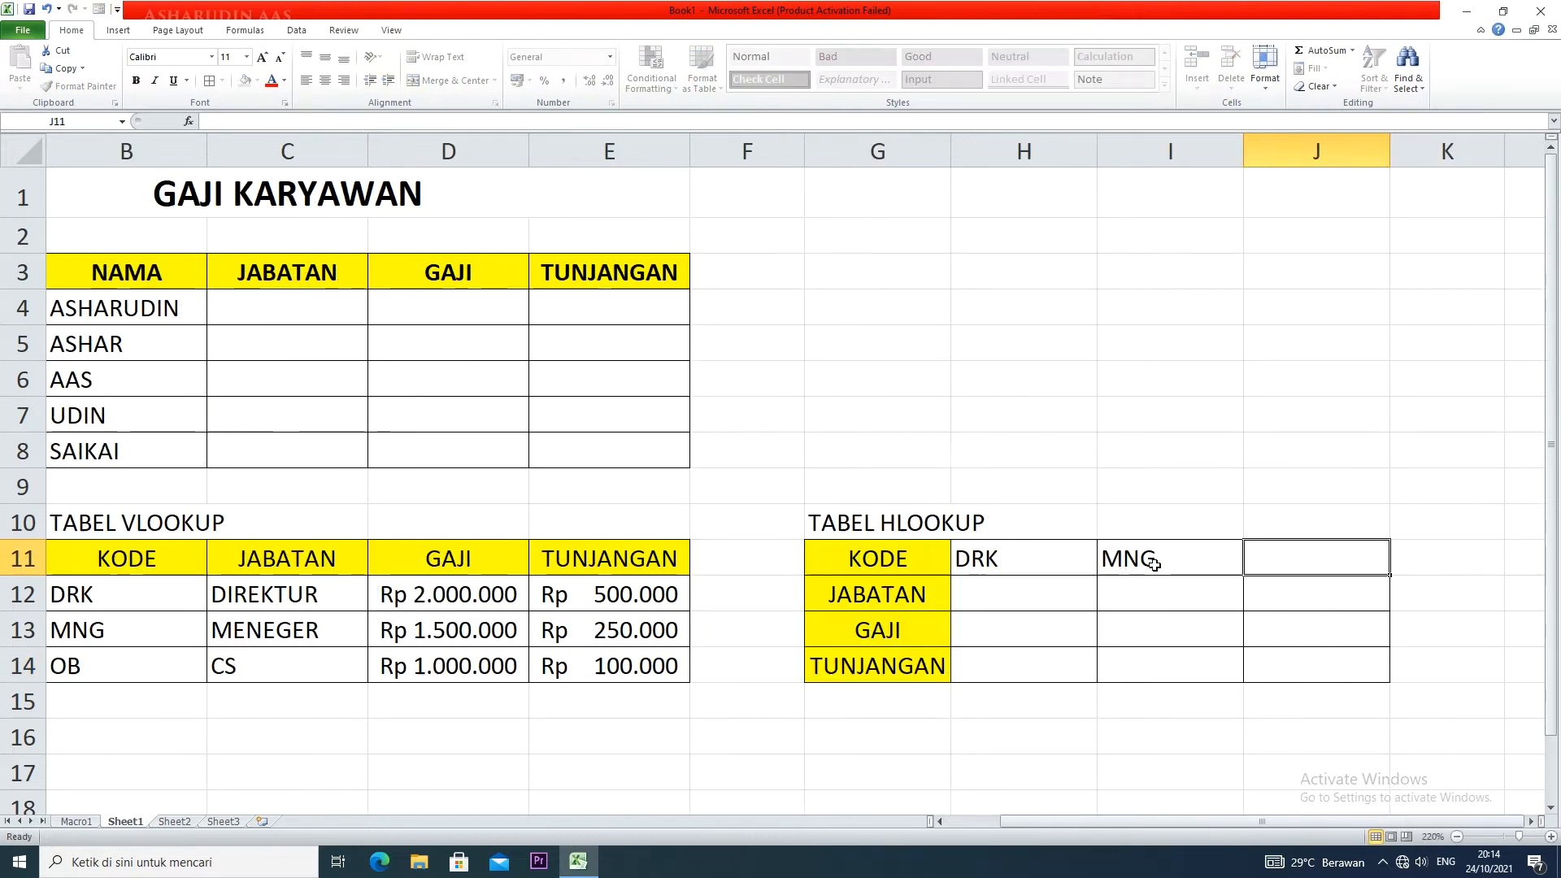
pyautogui.write('OB')
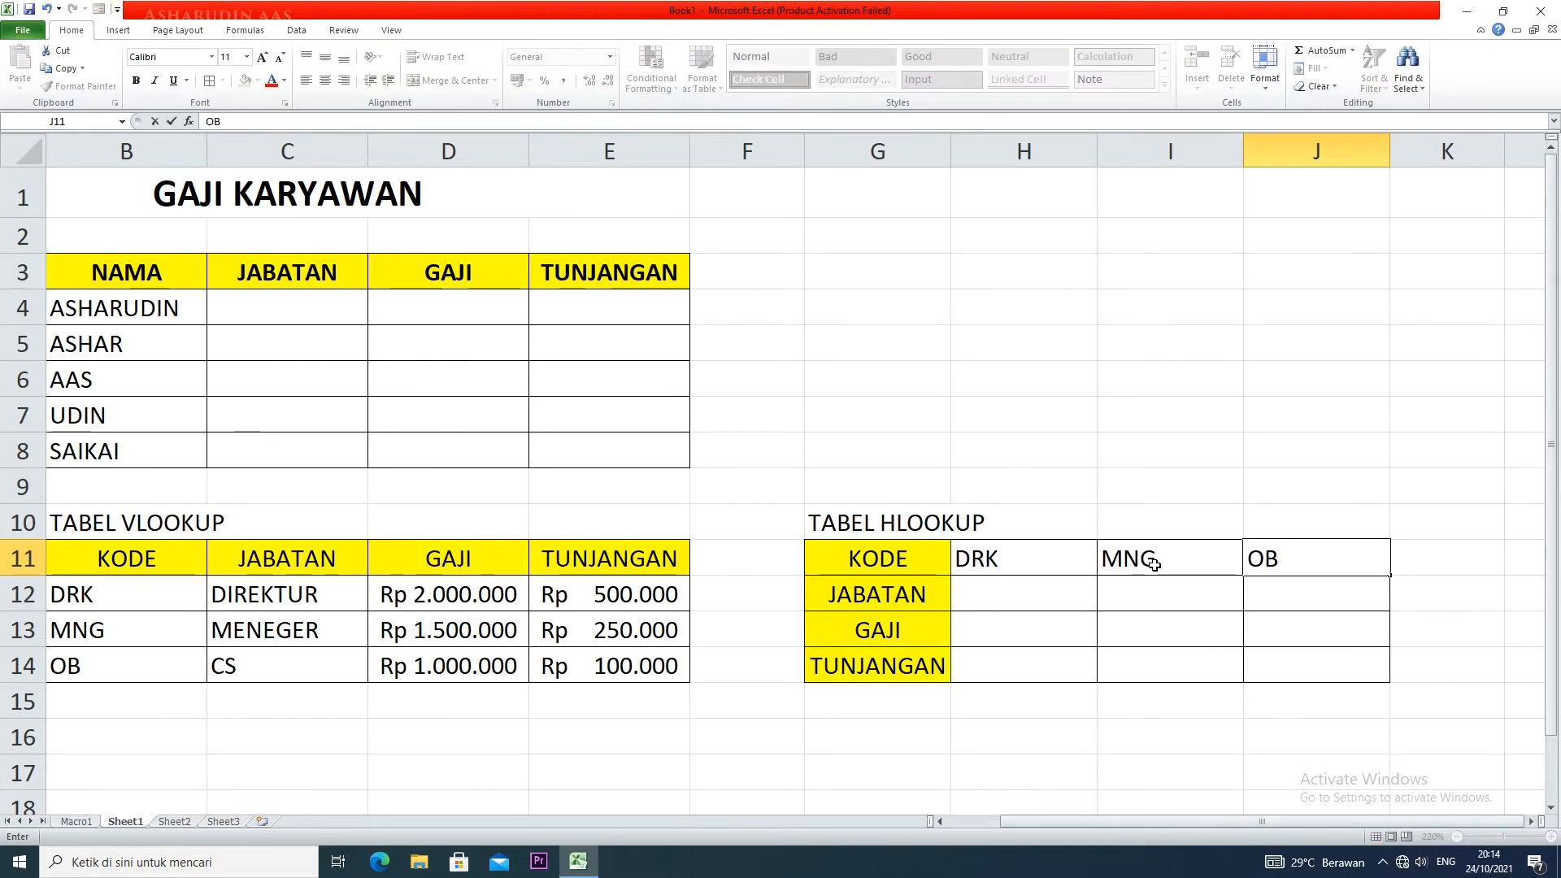
pyautogui.press('Return')
# - Enter the positions DIREKTUR, MENEGER and CS in H12:J12 of the HLOOKUP table's JABATAN row
pyautogui.press('Left')
pyautogui.press('Left')
pyautogui.write('DIREKTUR')
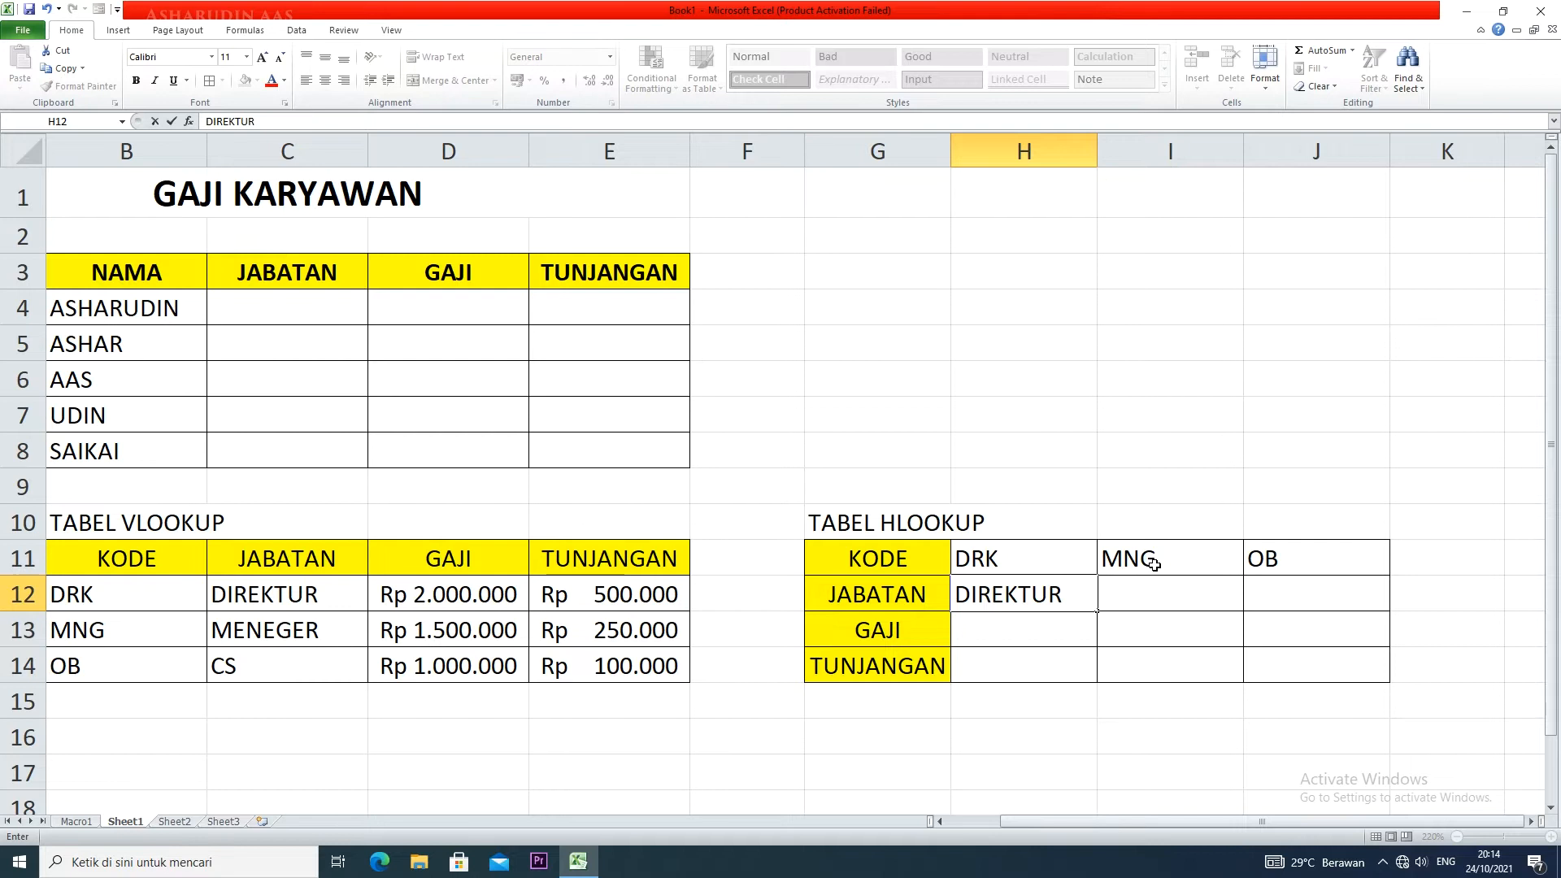
pyautogui.press('Tab')
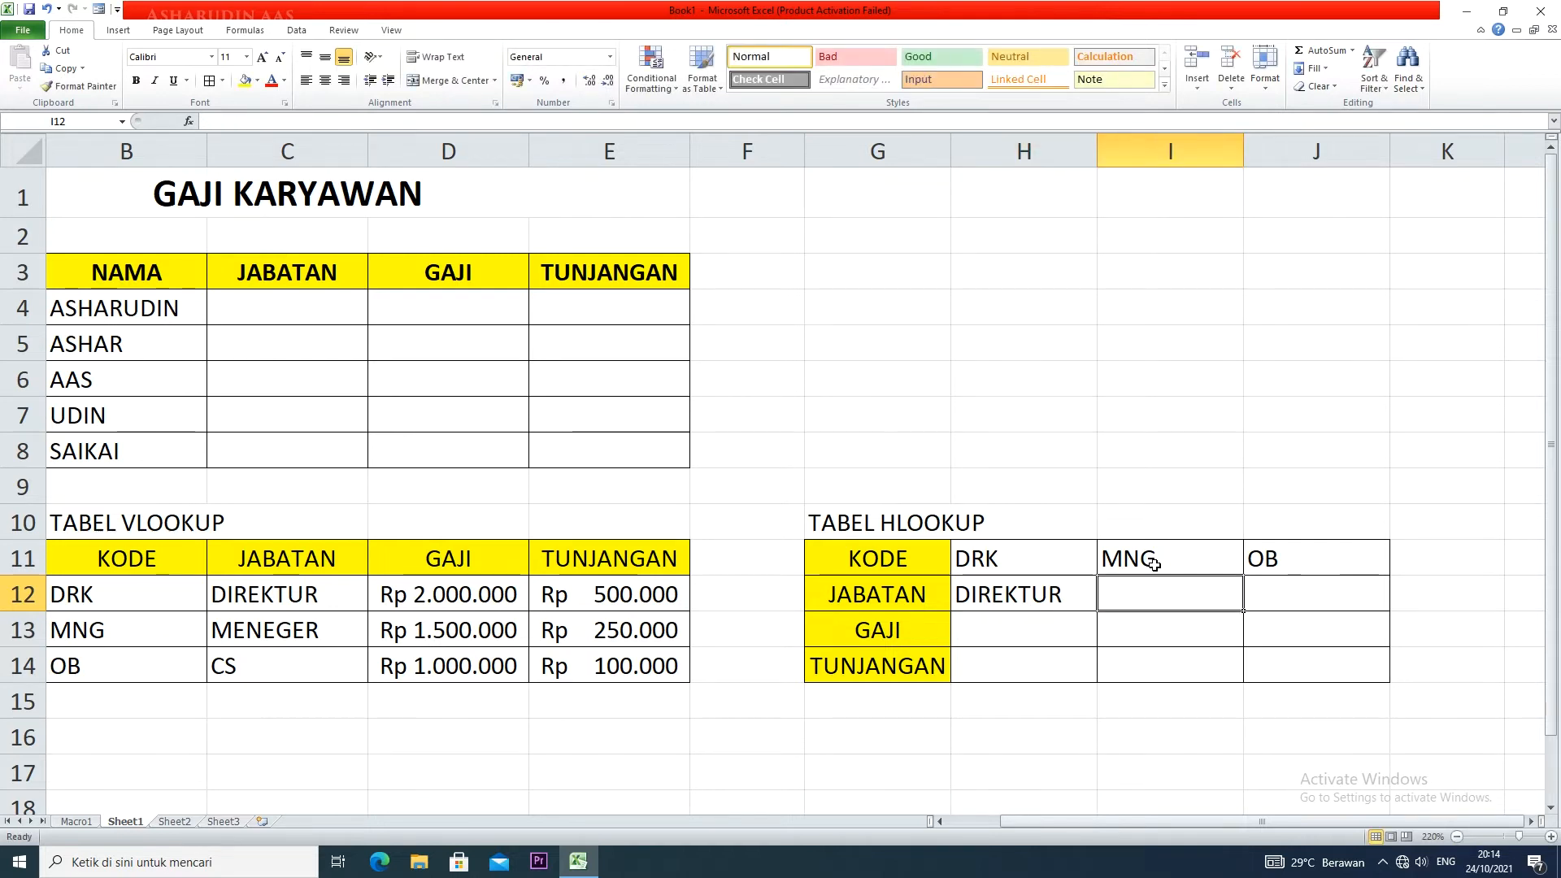
pyautogui.write('MENEGER')
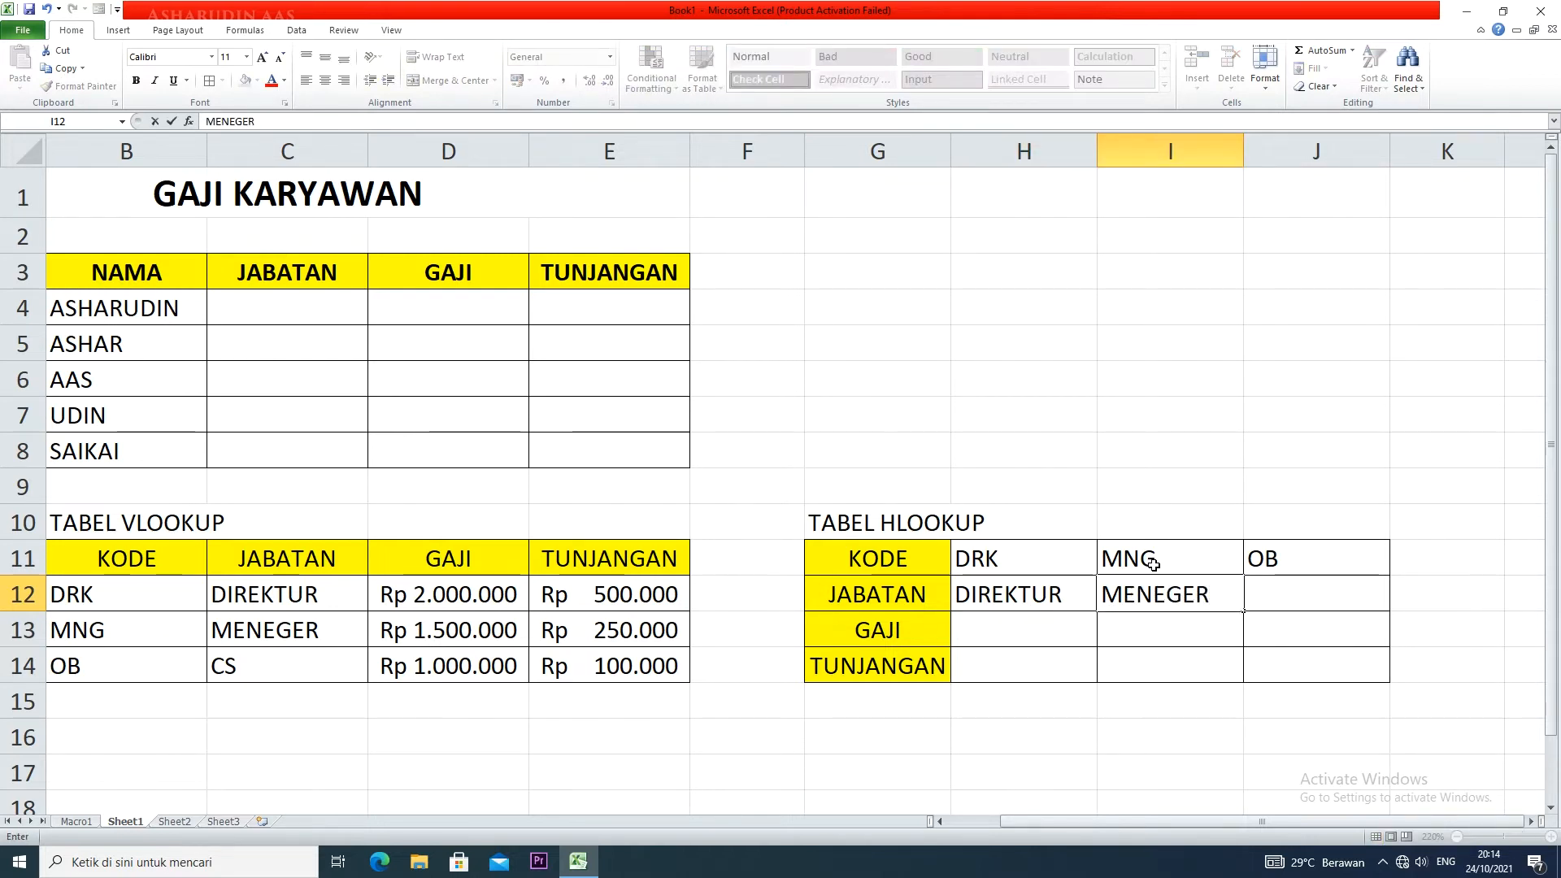
pyautogui.press('Tab')
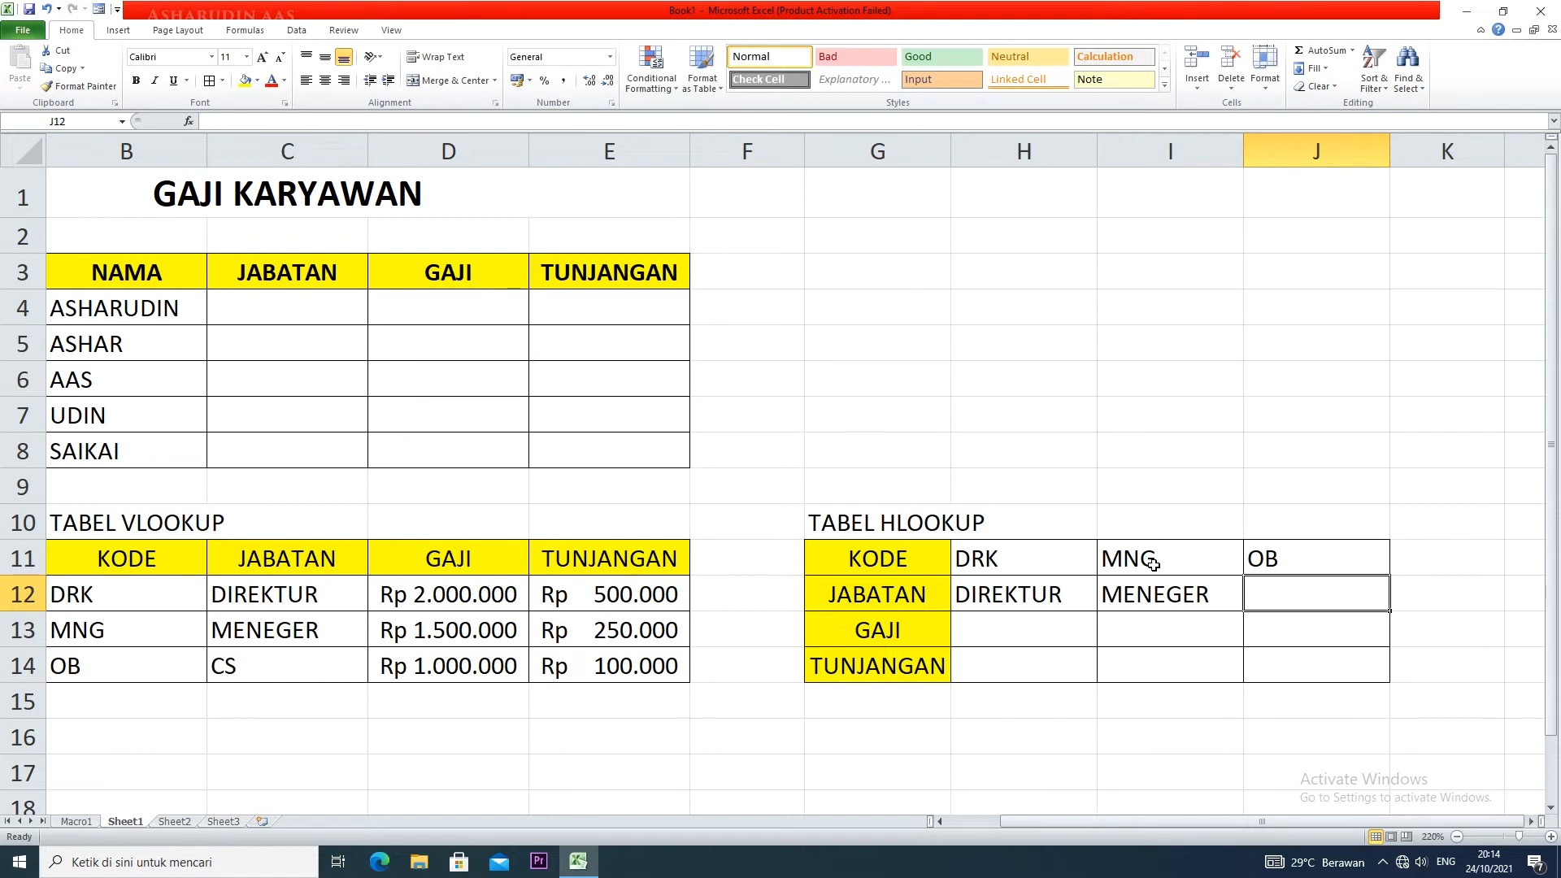
pyautogui.write('CS')
pyautogui.press('Return')
# - Enter the salaries 2000000, 1500000 and 1000000 in H13:J13 of the HLOOKUP table's GAJI row
pyautogui.press('Left')
pyautogui.press('Right')
pyautogui.write('2')
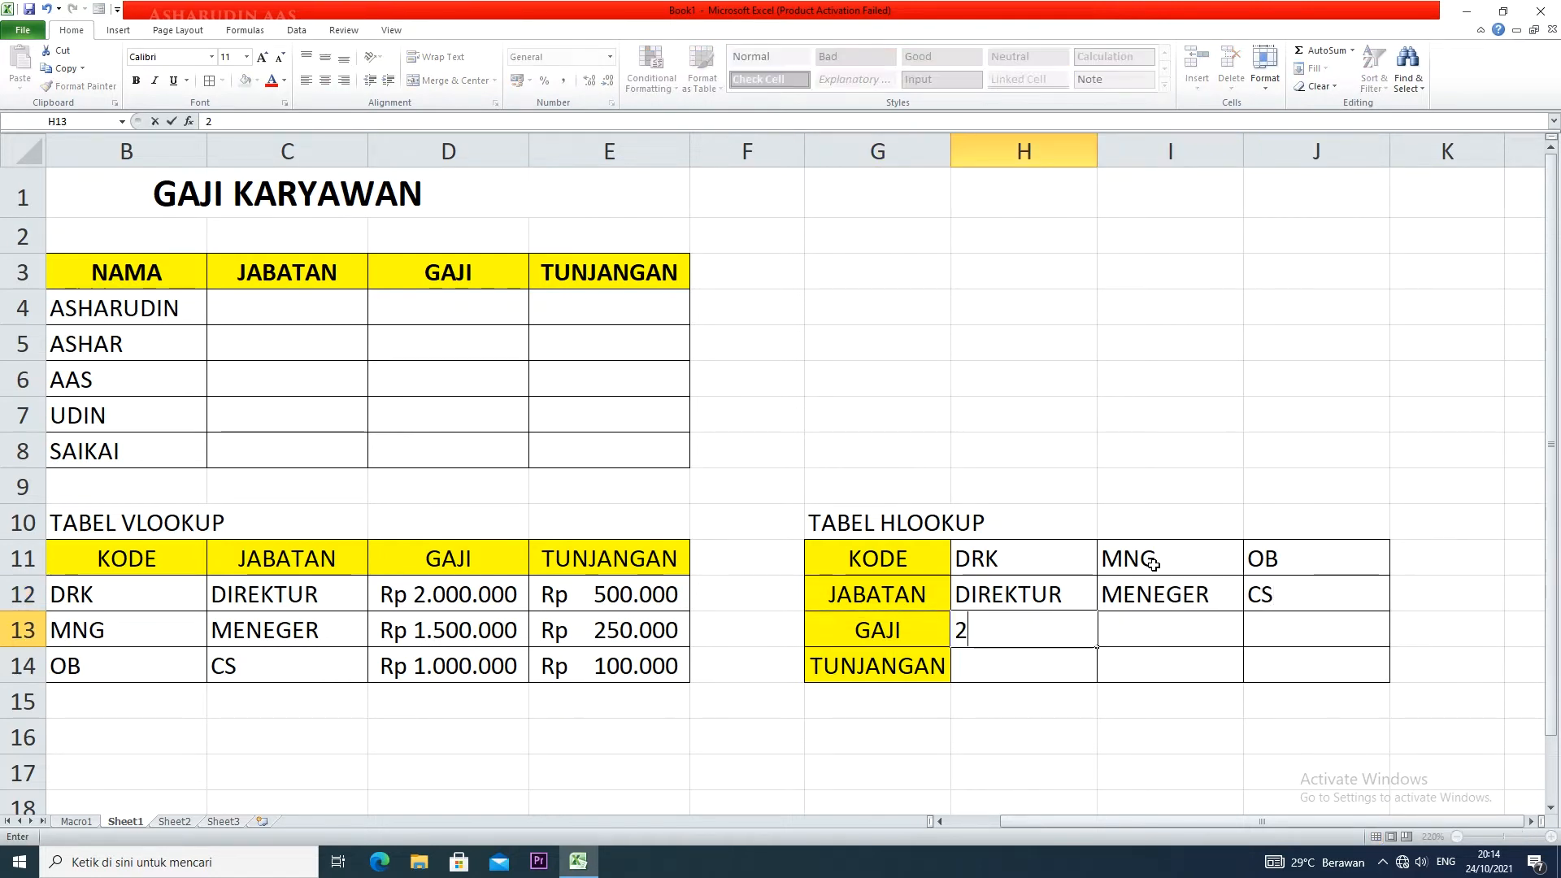
pyautogui.write('000000')
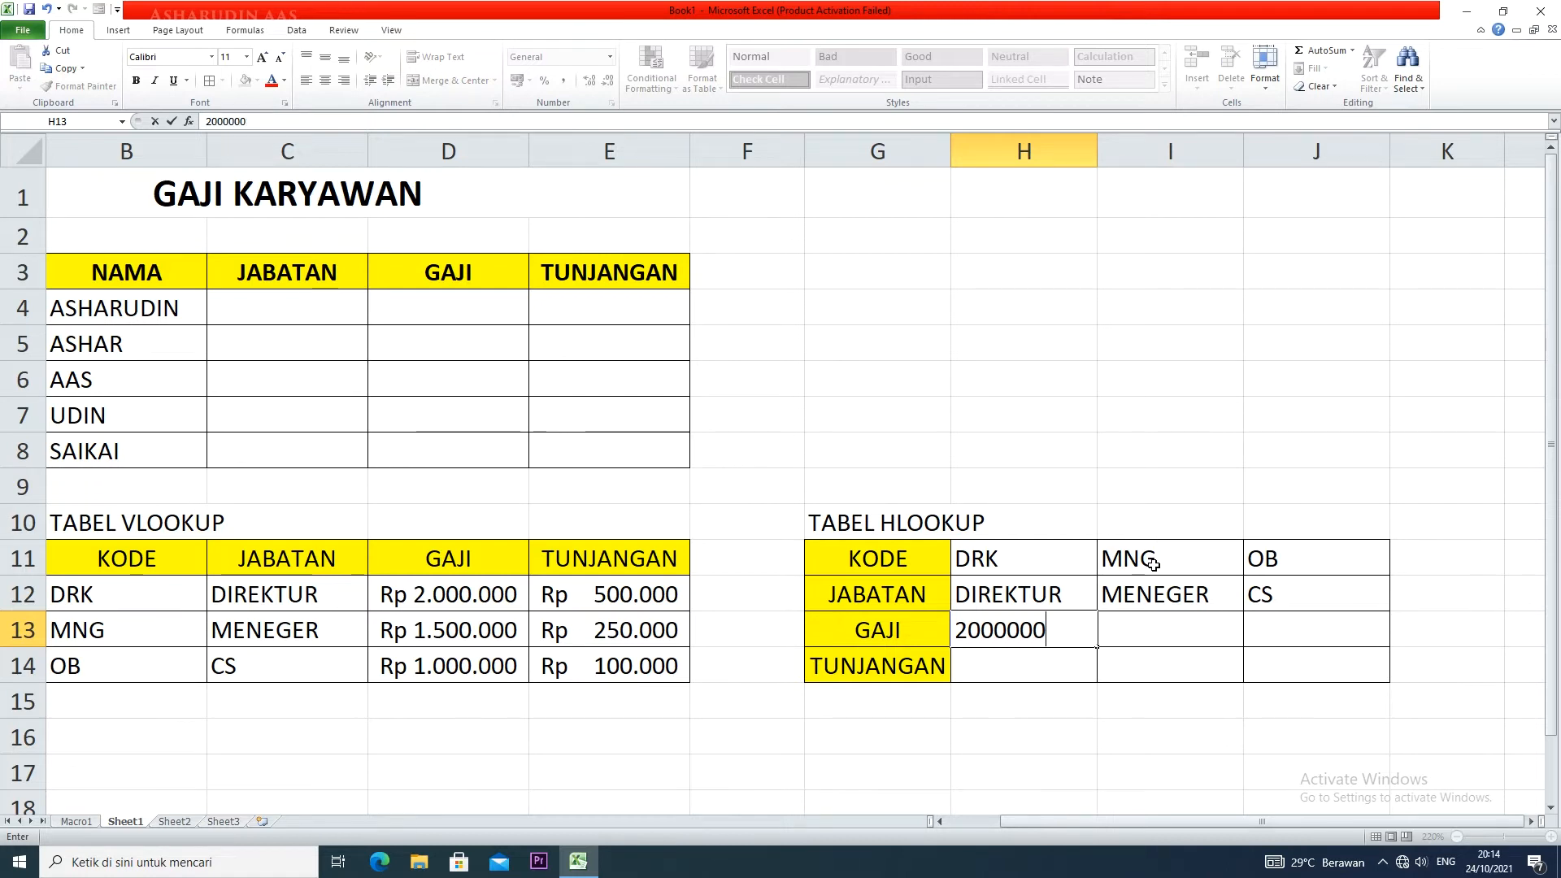
pyautogui.press('Tab')
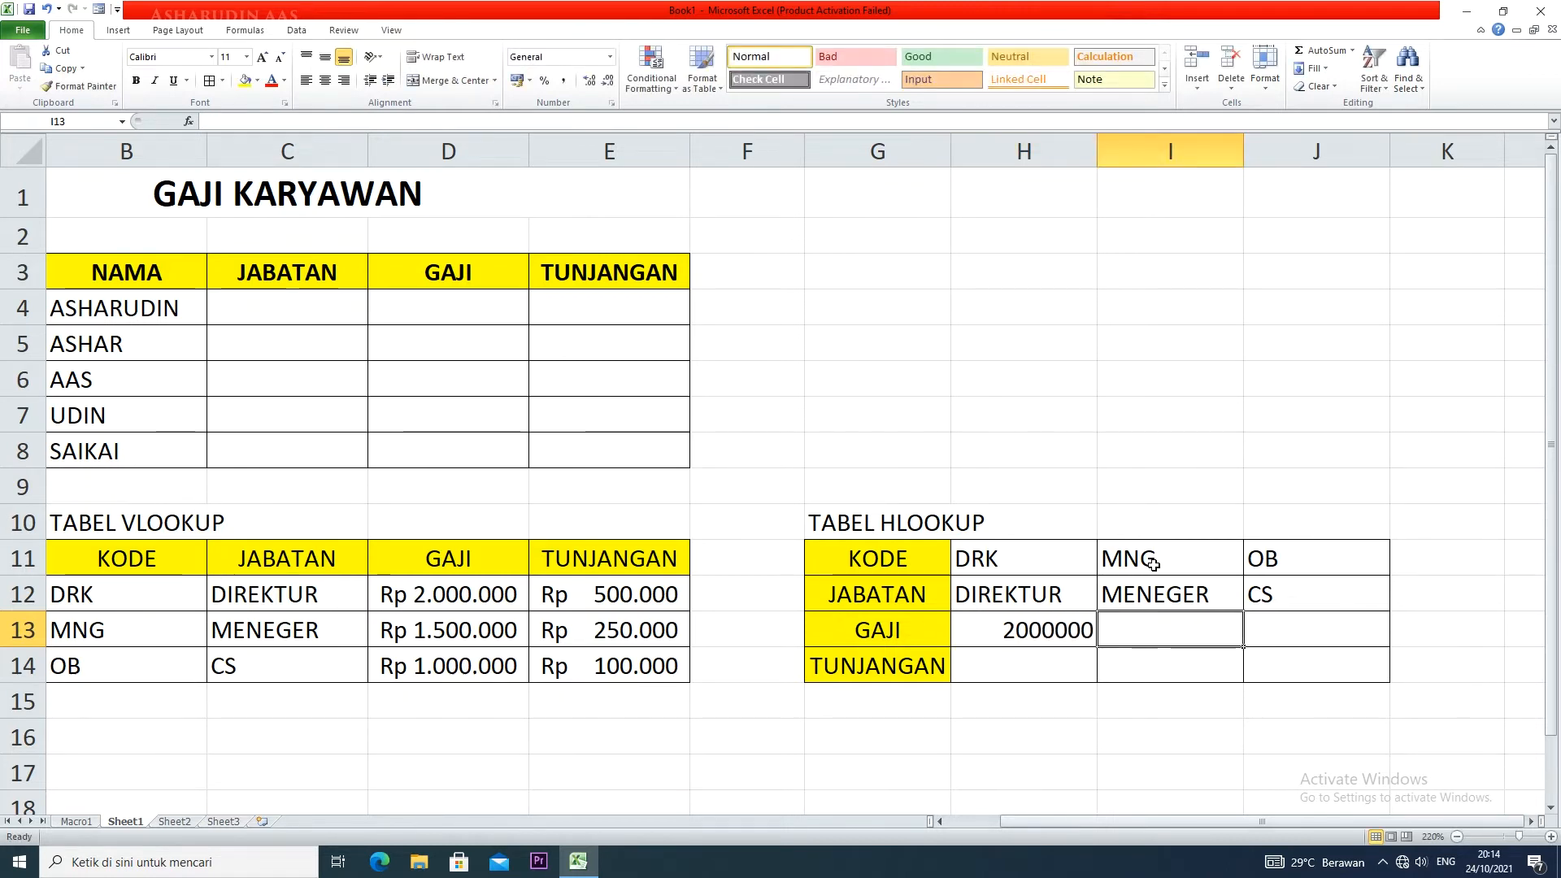
pyautogui.write('1500')
pyautogui.write('000')
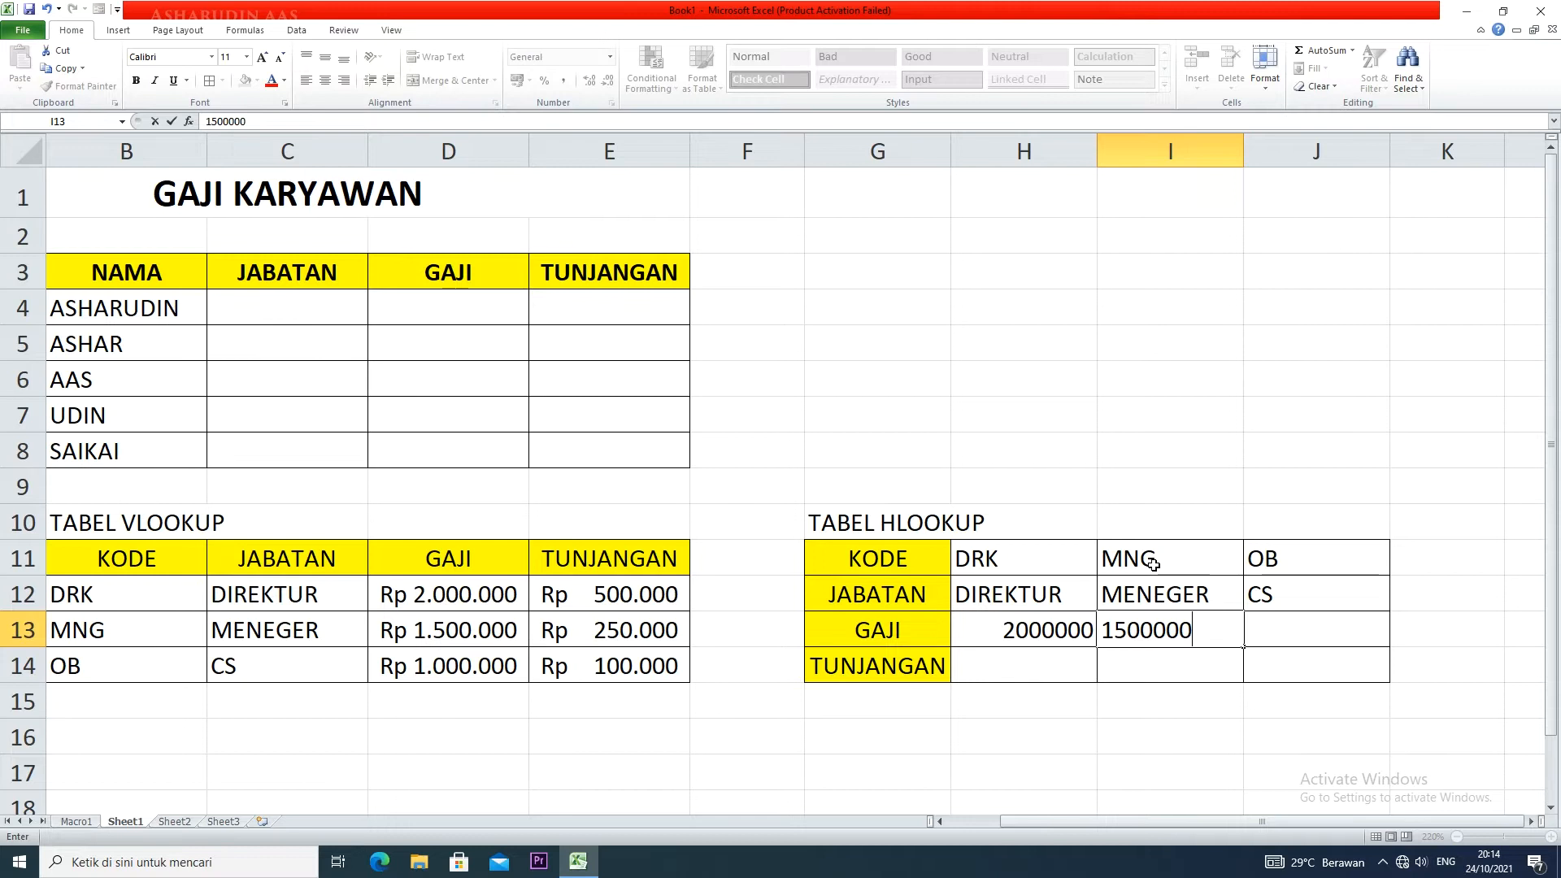
pyautogui.press('Tab')
pyautogui.write('1000000')
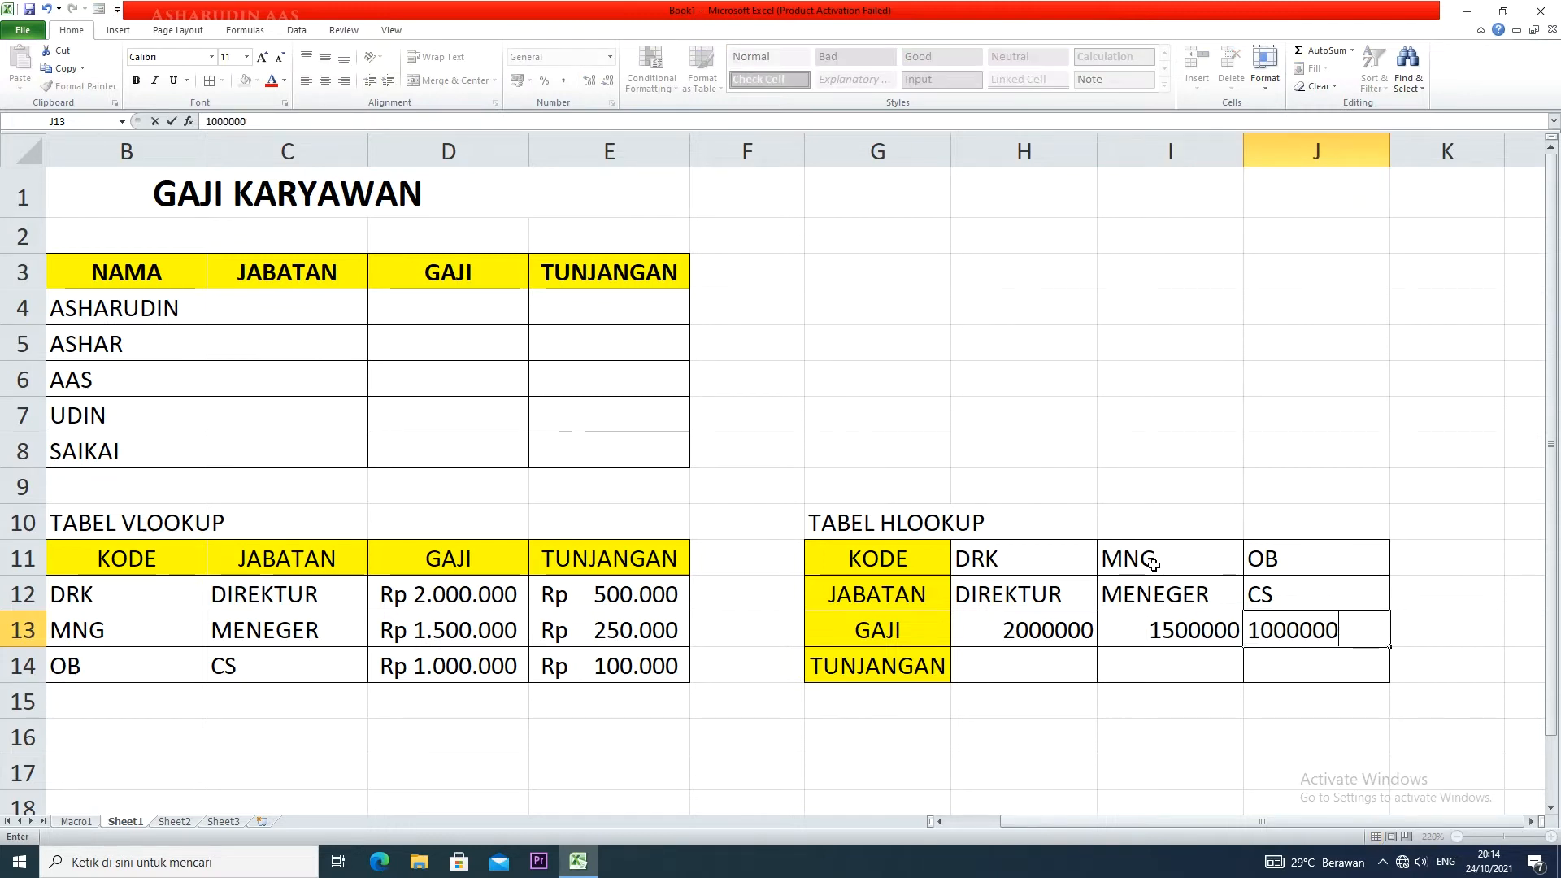
pyautogui.press('Return')
# - Fill the HLOOKUP table's TUNJANGAN row with 500000 in H14, 250000 in I14 and 100000 in J14
pyautogui.write('100')
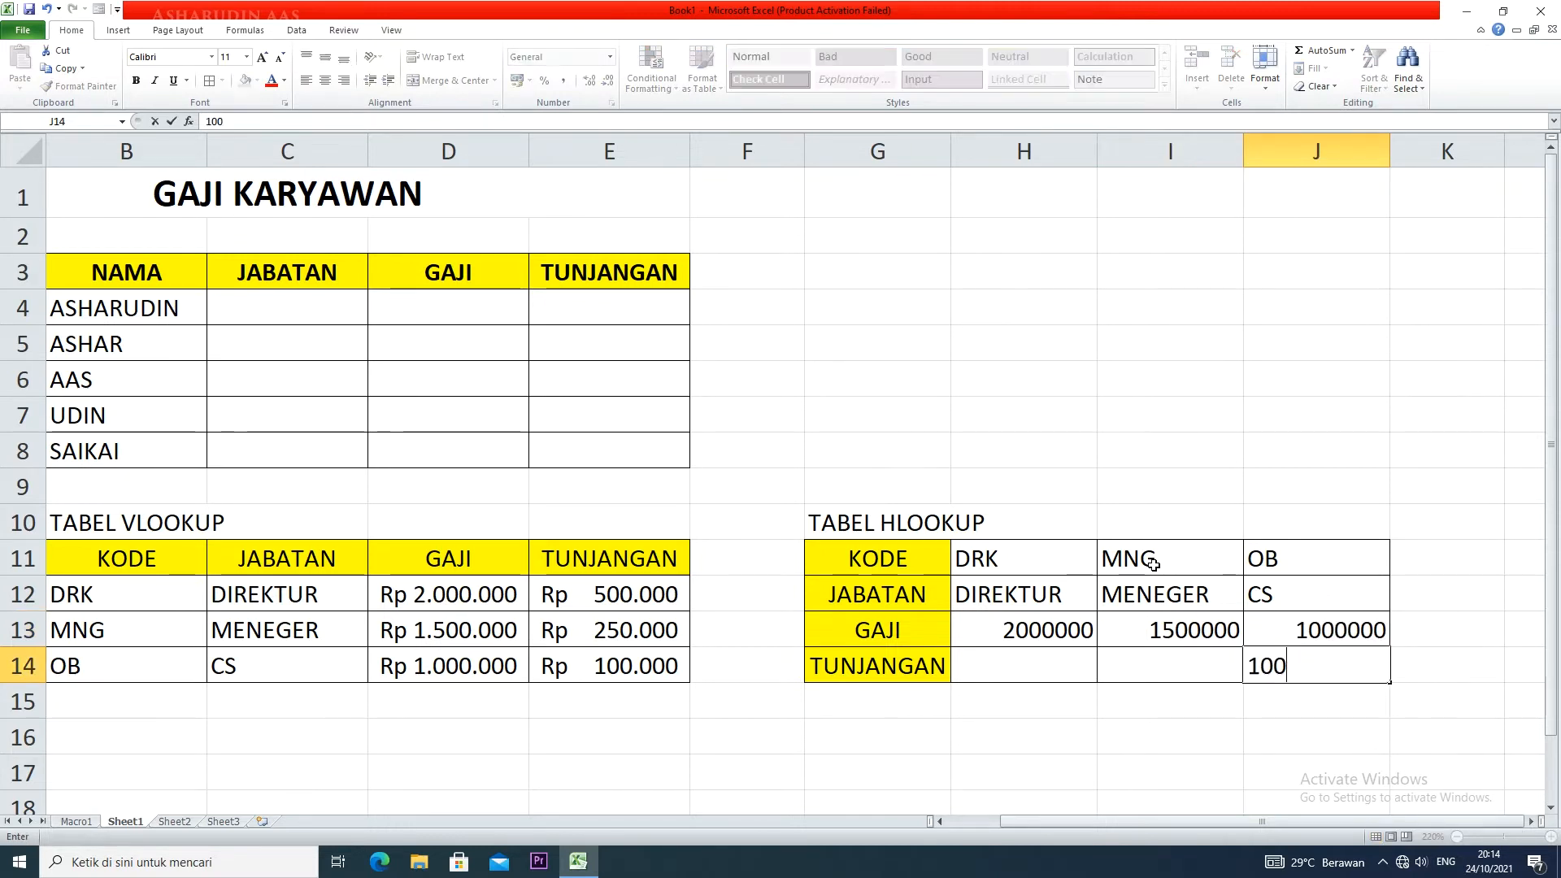
pyautogui.write('000')
pyautogui.press('Left')
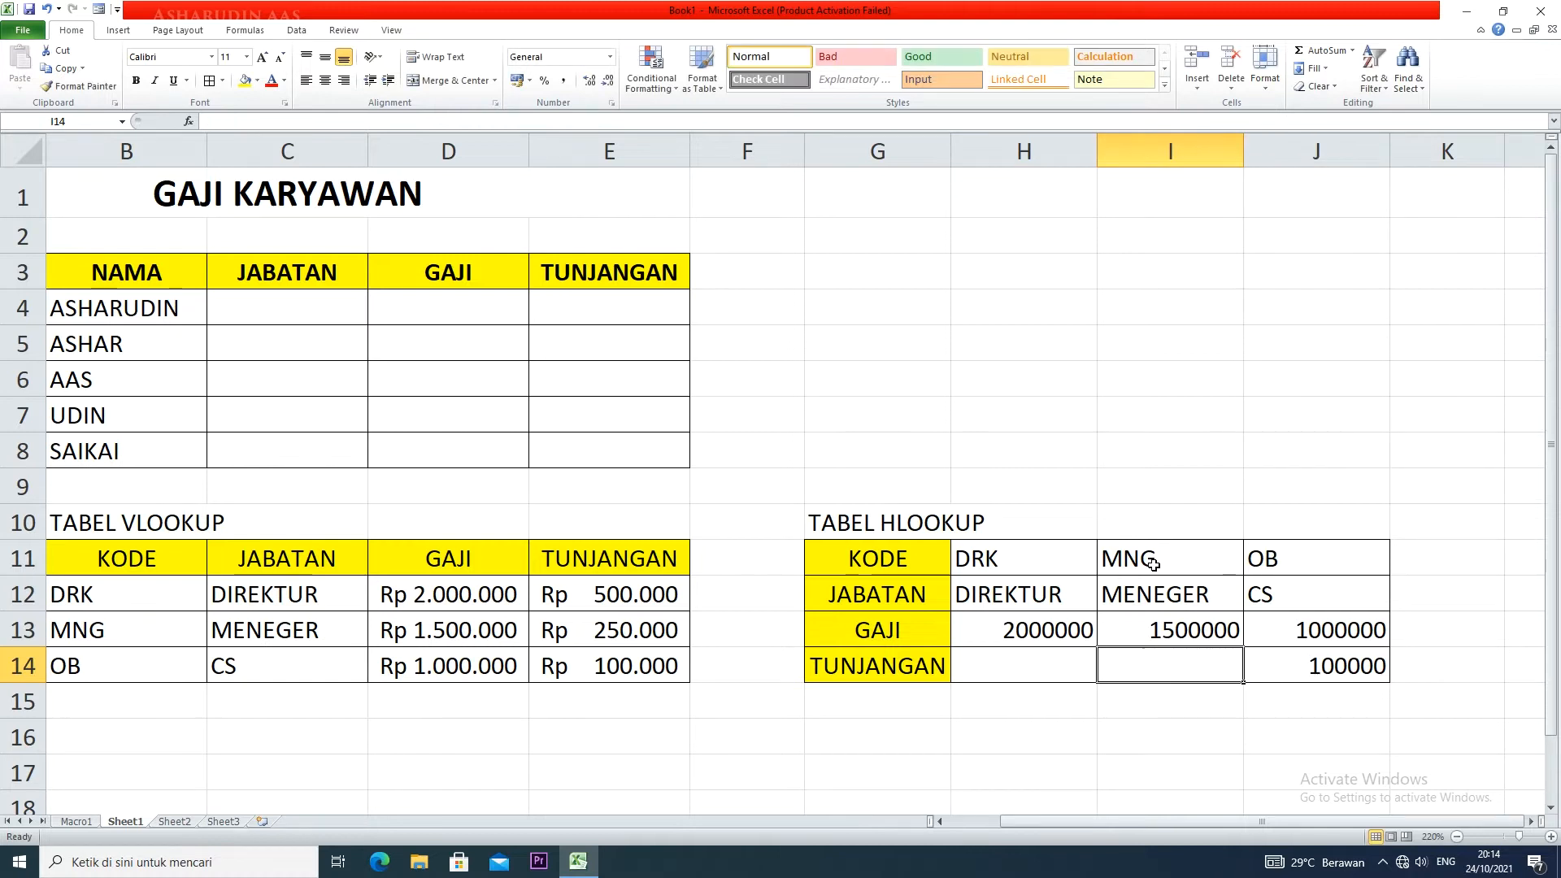
pyautogui.write('250000')
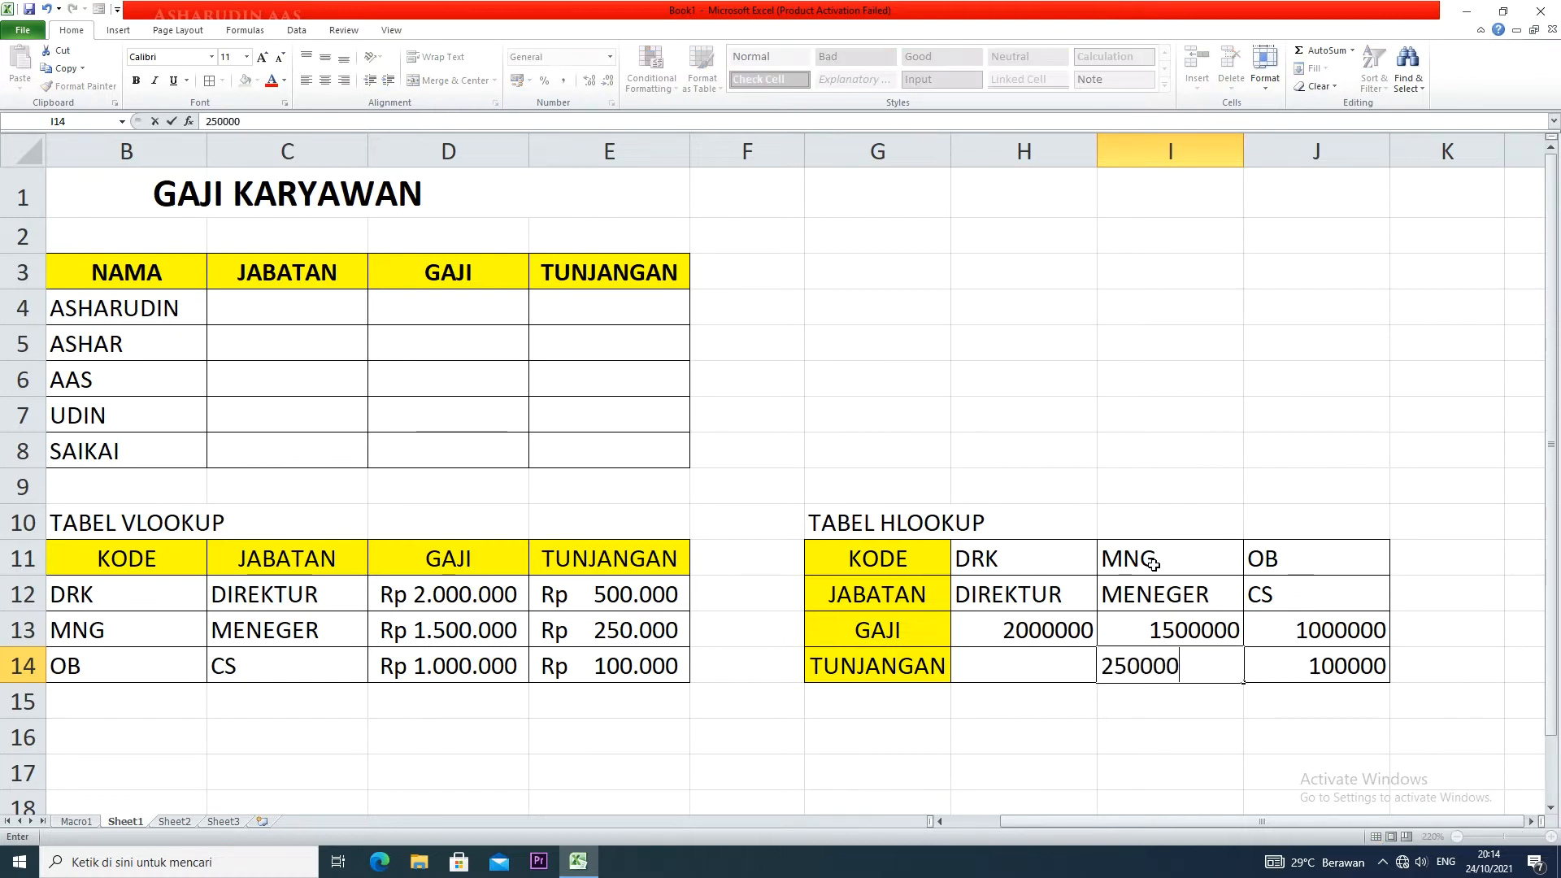
pyautogui.press('Left')
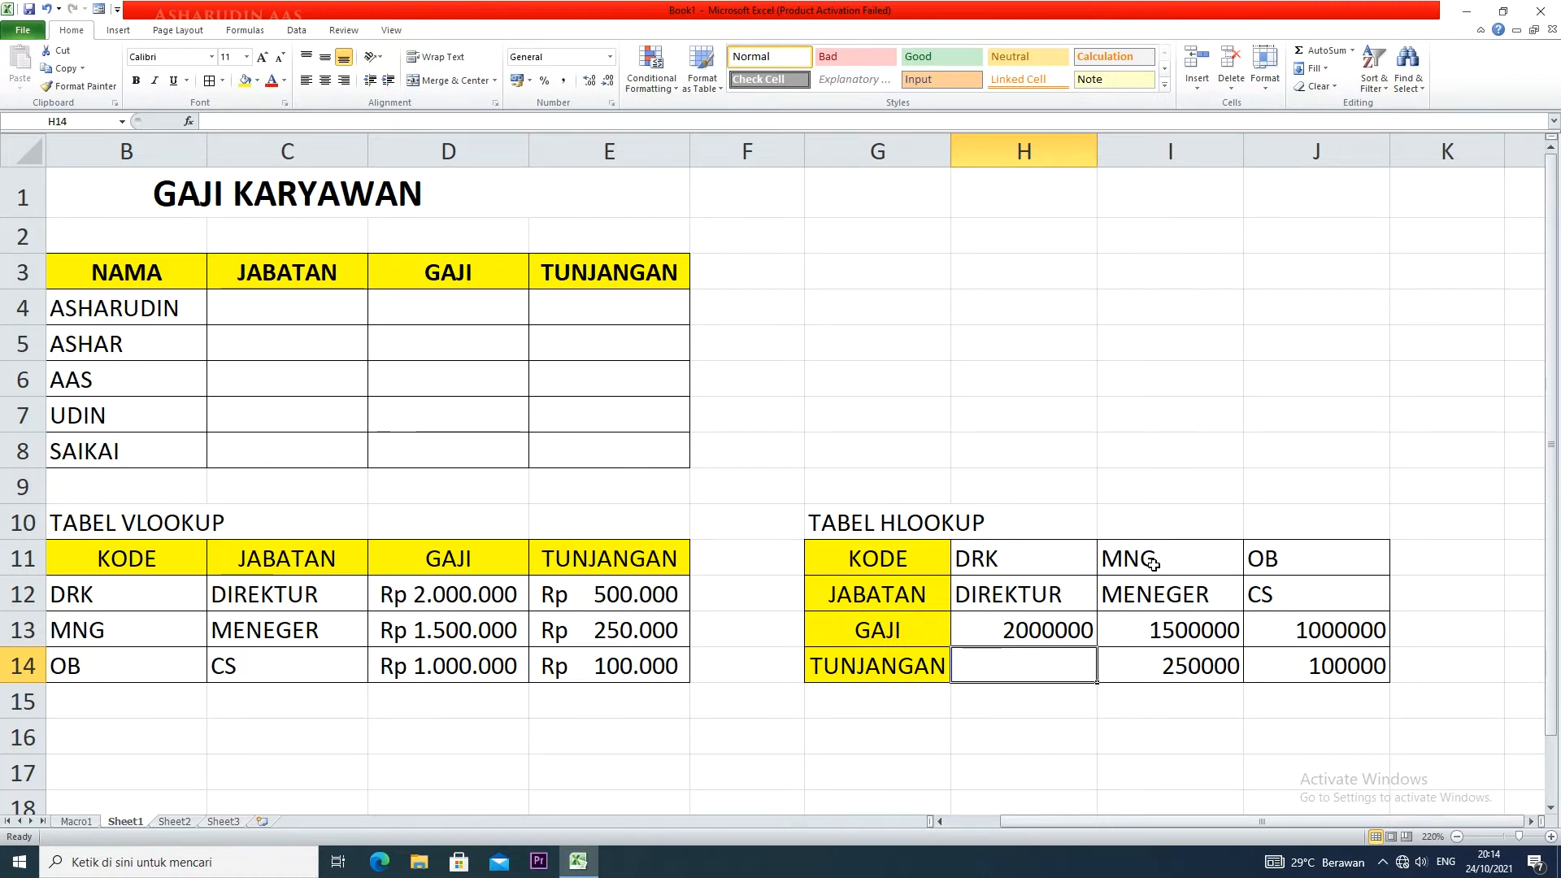
pyautogui.write('500000')
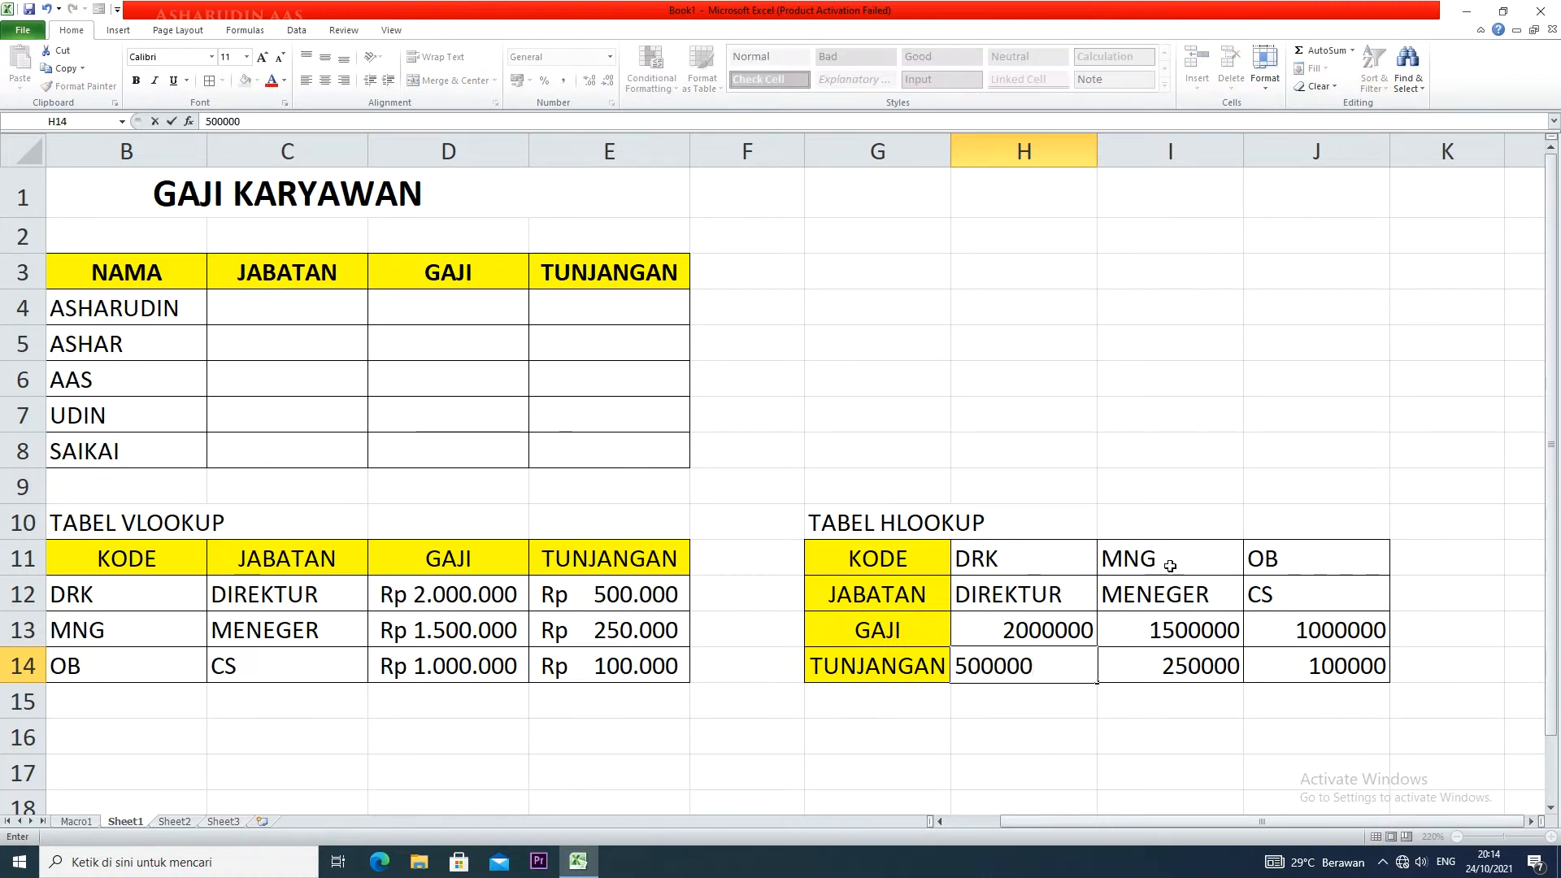
# - Apply the Accounting number format to the salary and allowance amounts in H13:J14
pyautogui.moveTo(1045, 634); pyautogui.dragTo(1263, 670)
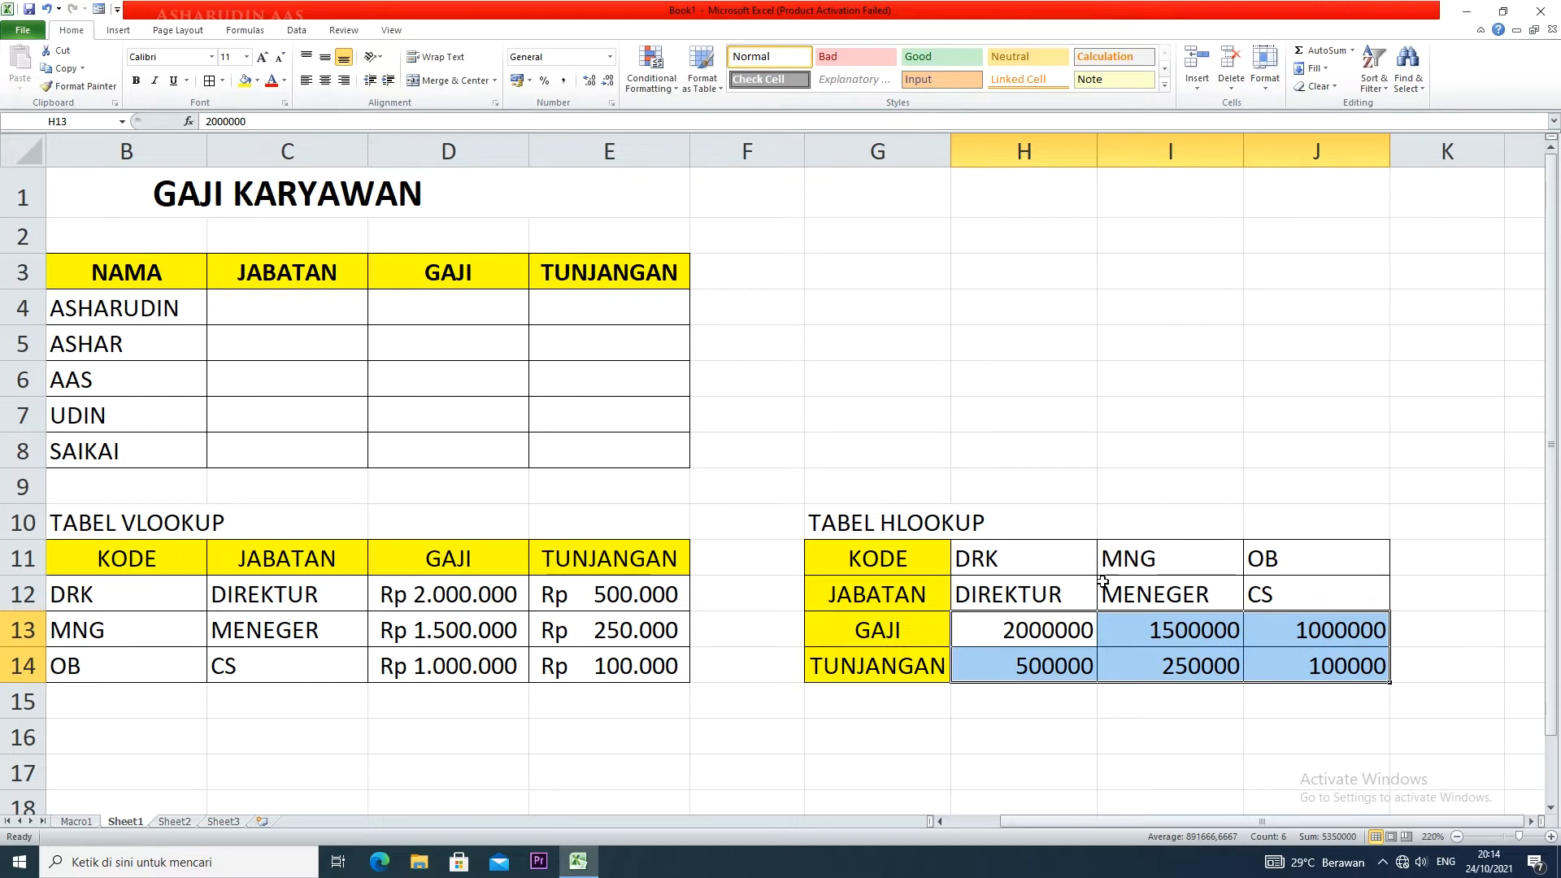
pyautogui.click(609, 57)
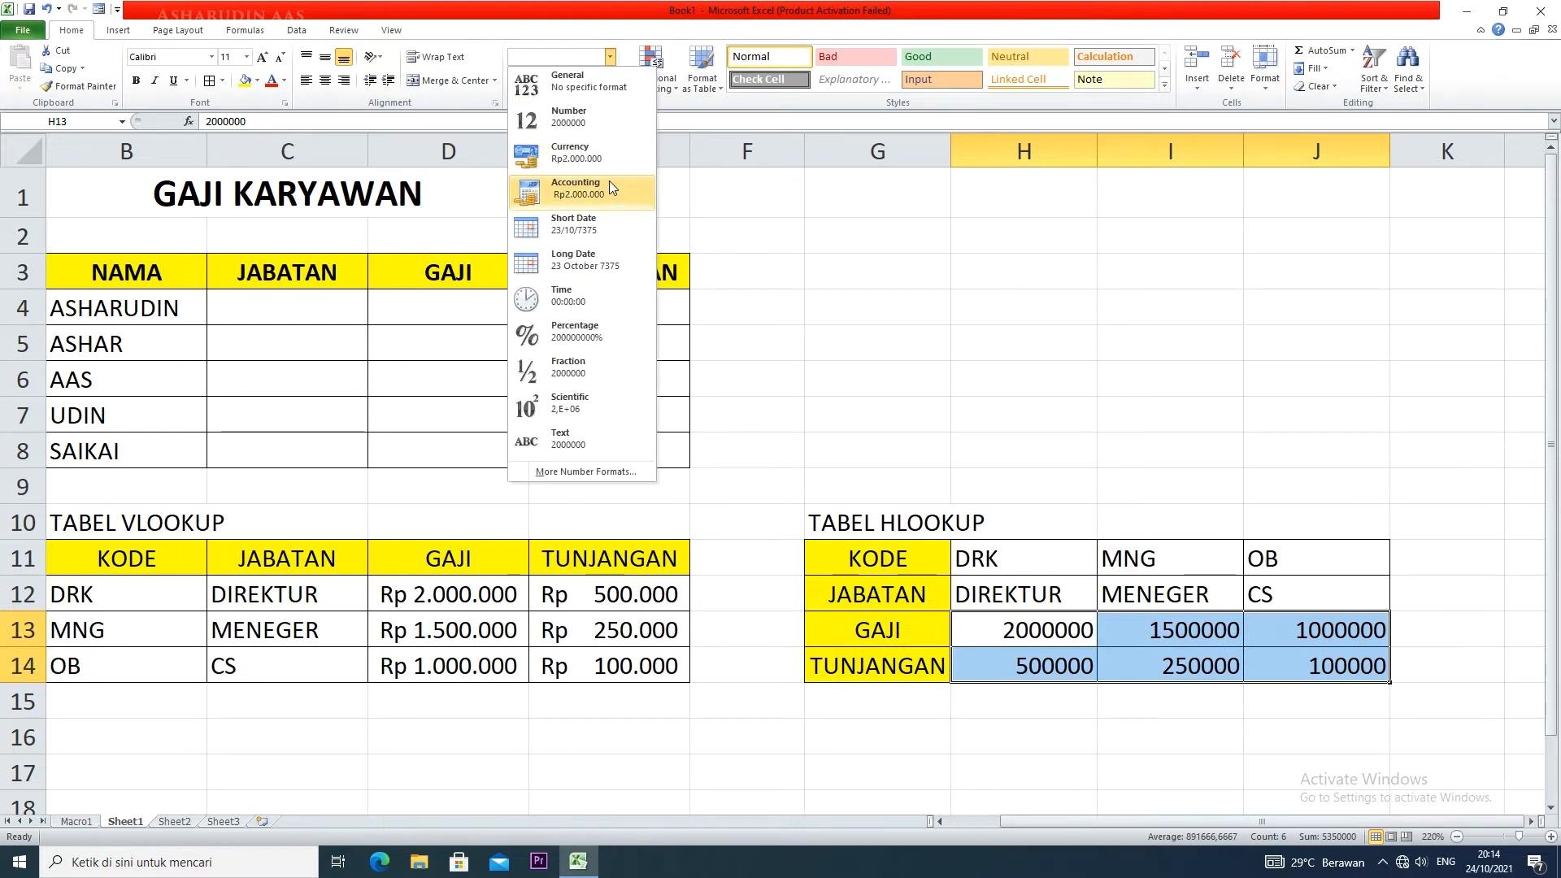
pyautogui.click(573, 189)
pyautogui.click(1104, 443)
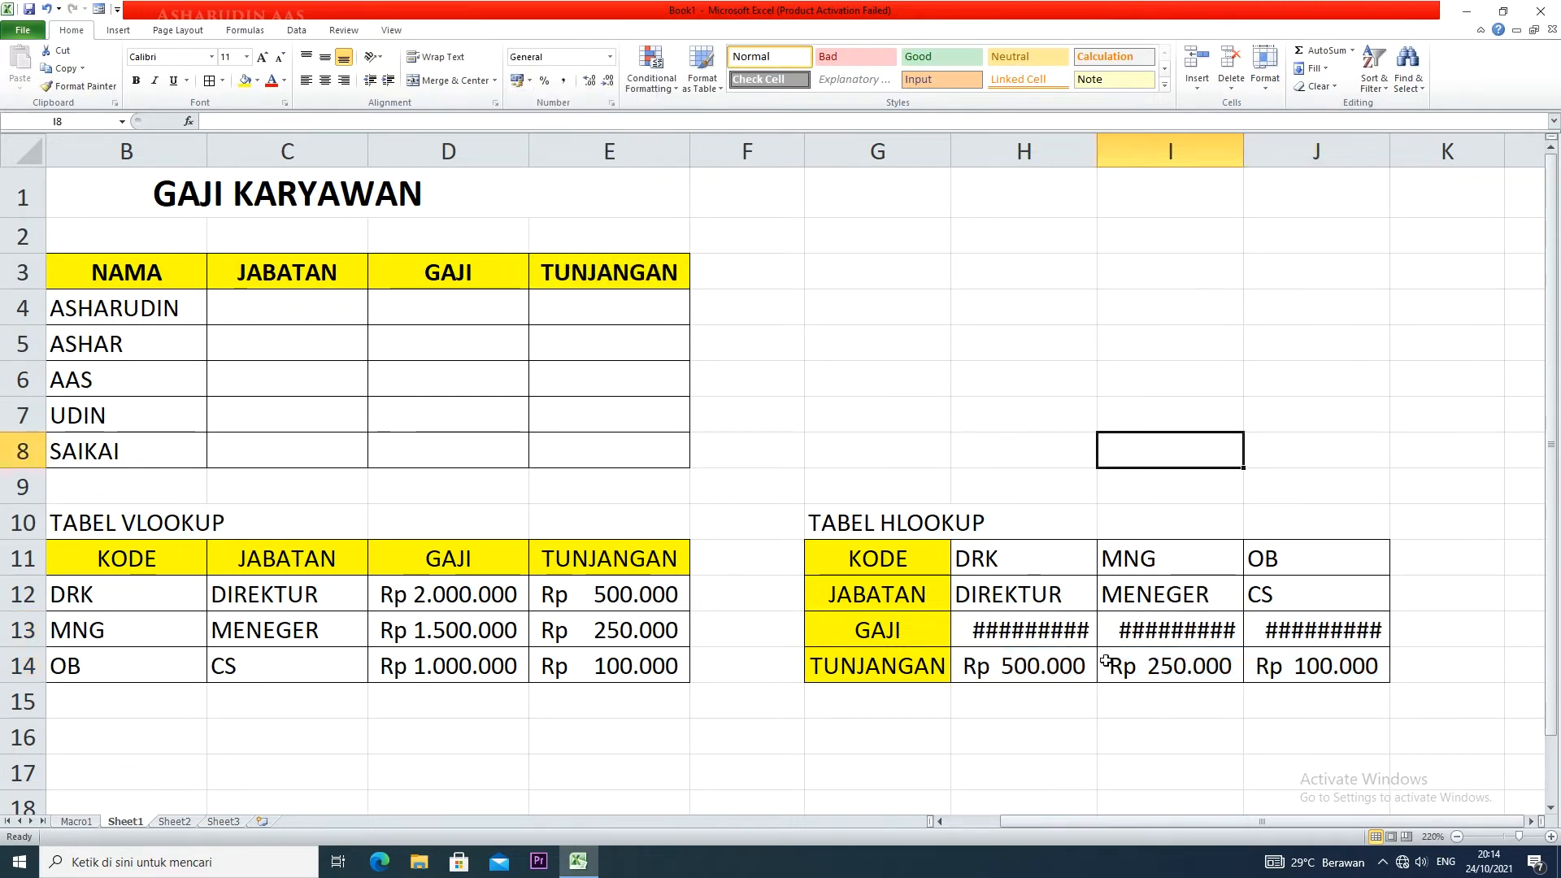
# - Widen columns H to J equally so the formatted salaries in the HLOOKUP table fit
pyautogui.click(1036, 631)
pyautogui.click(1148, 630)
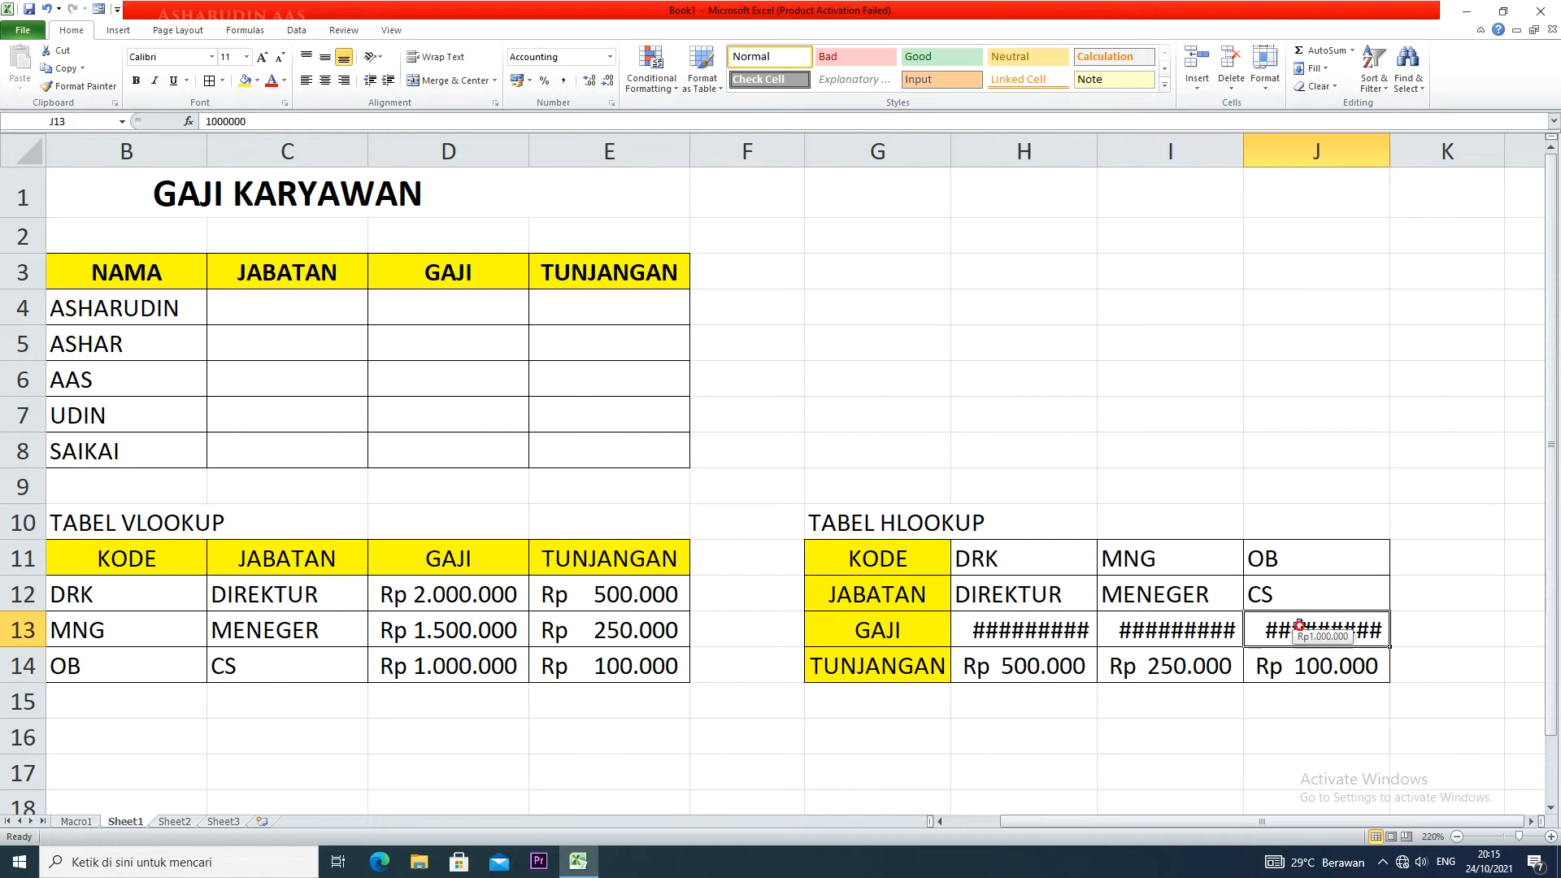
pyautogui.click(1063, 642)
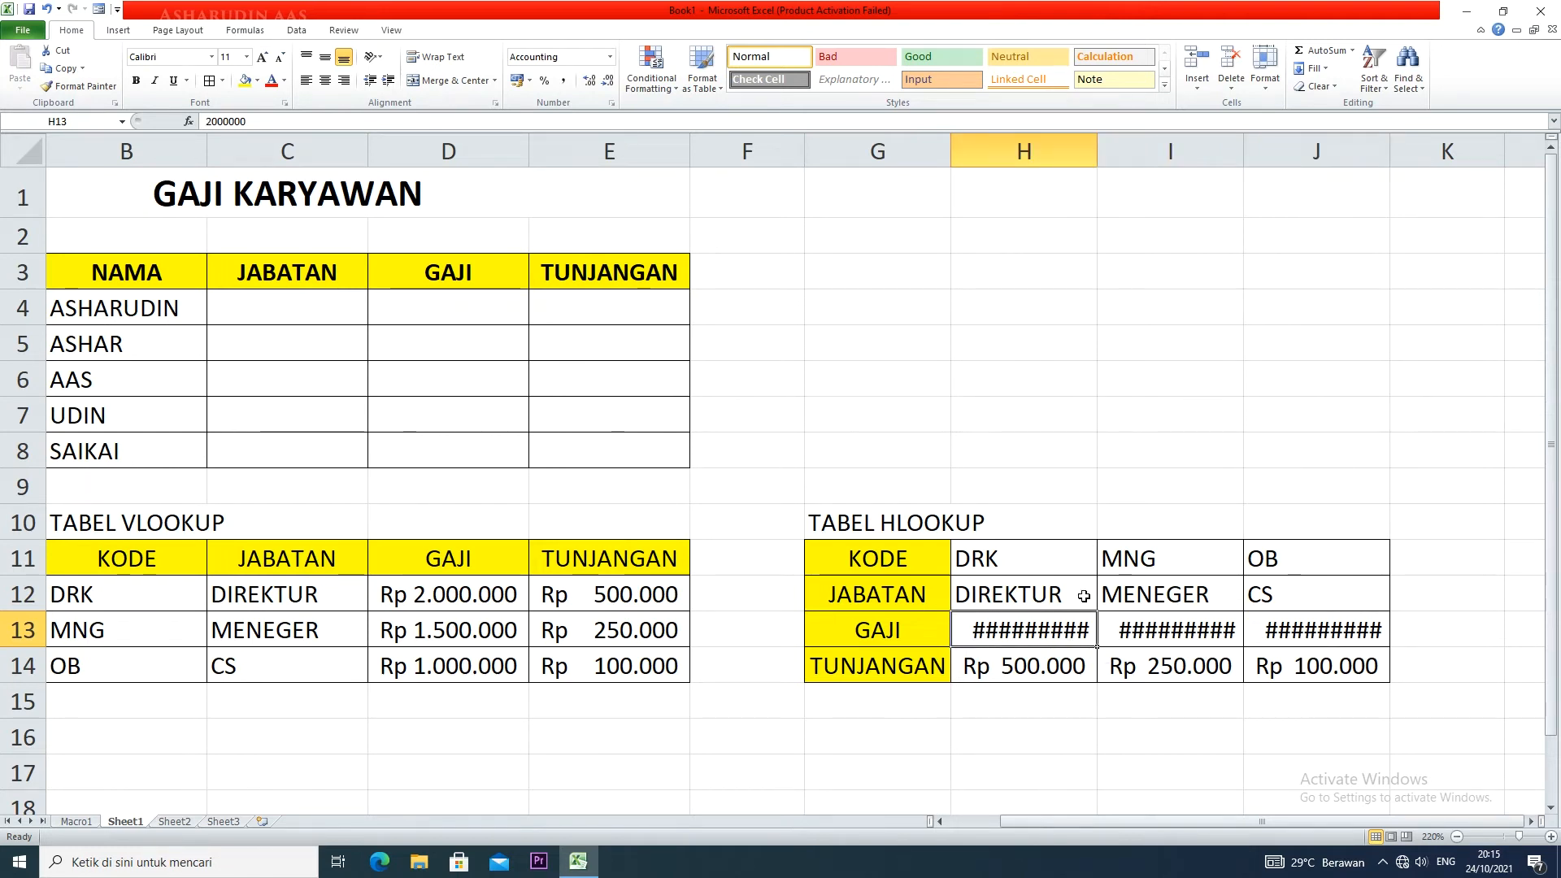
pyautogui.moveTo(1029, 150); pyautogui.dragTo(1258, 151)
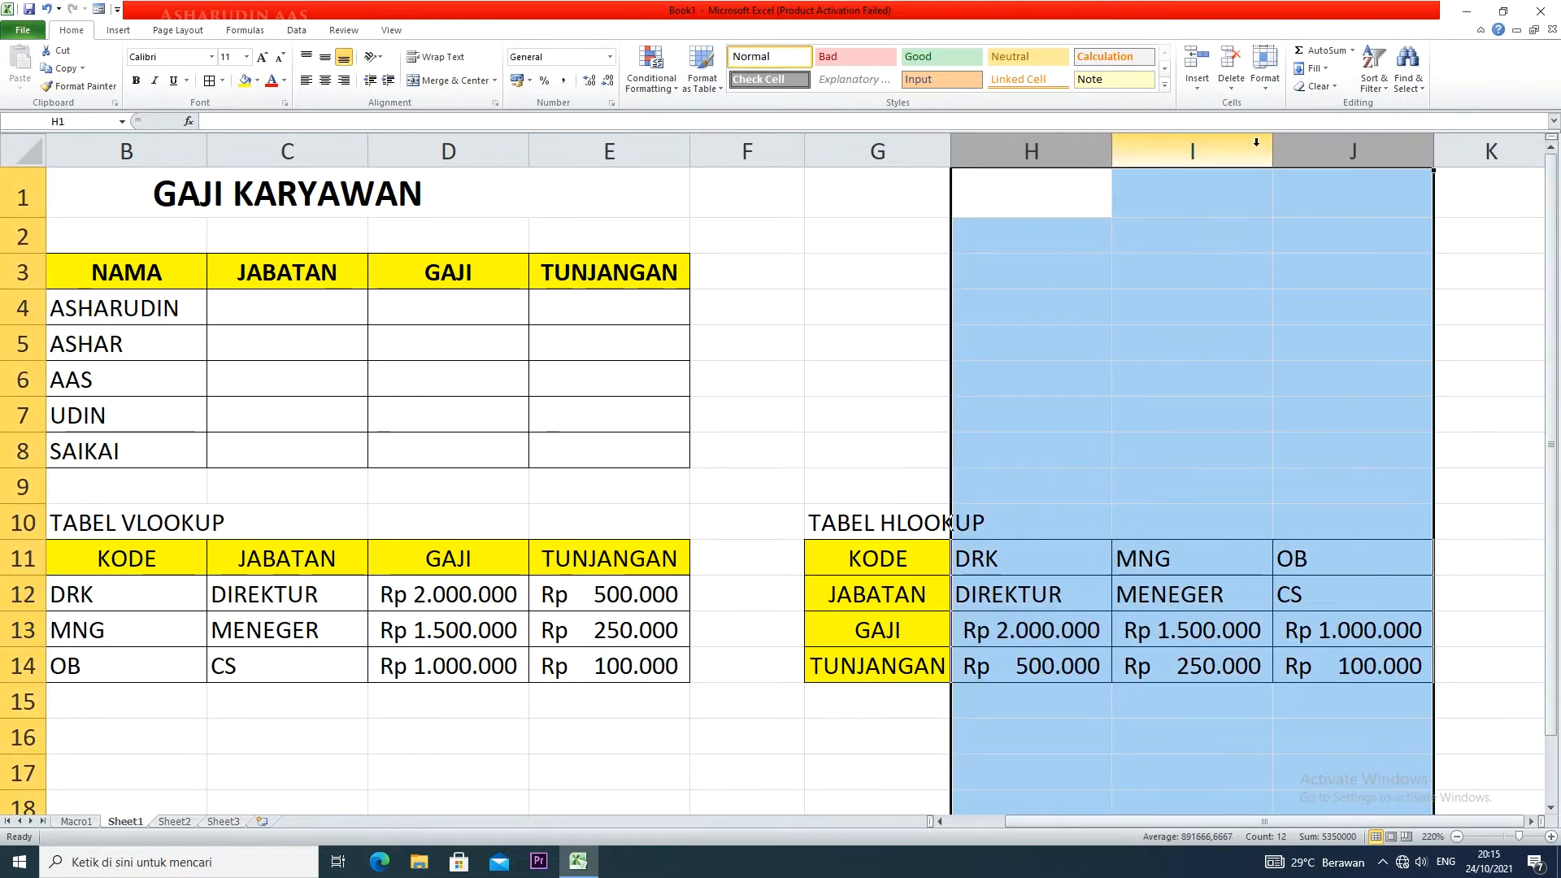
pyautogui.click(1251, 286)
pyautogui.click(910, 312)
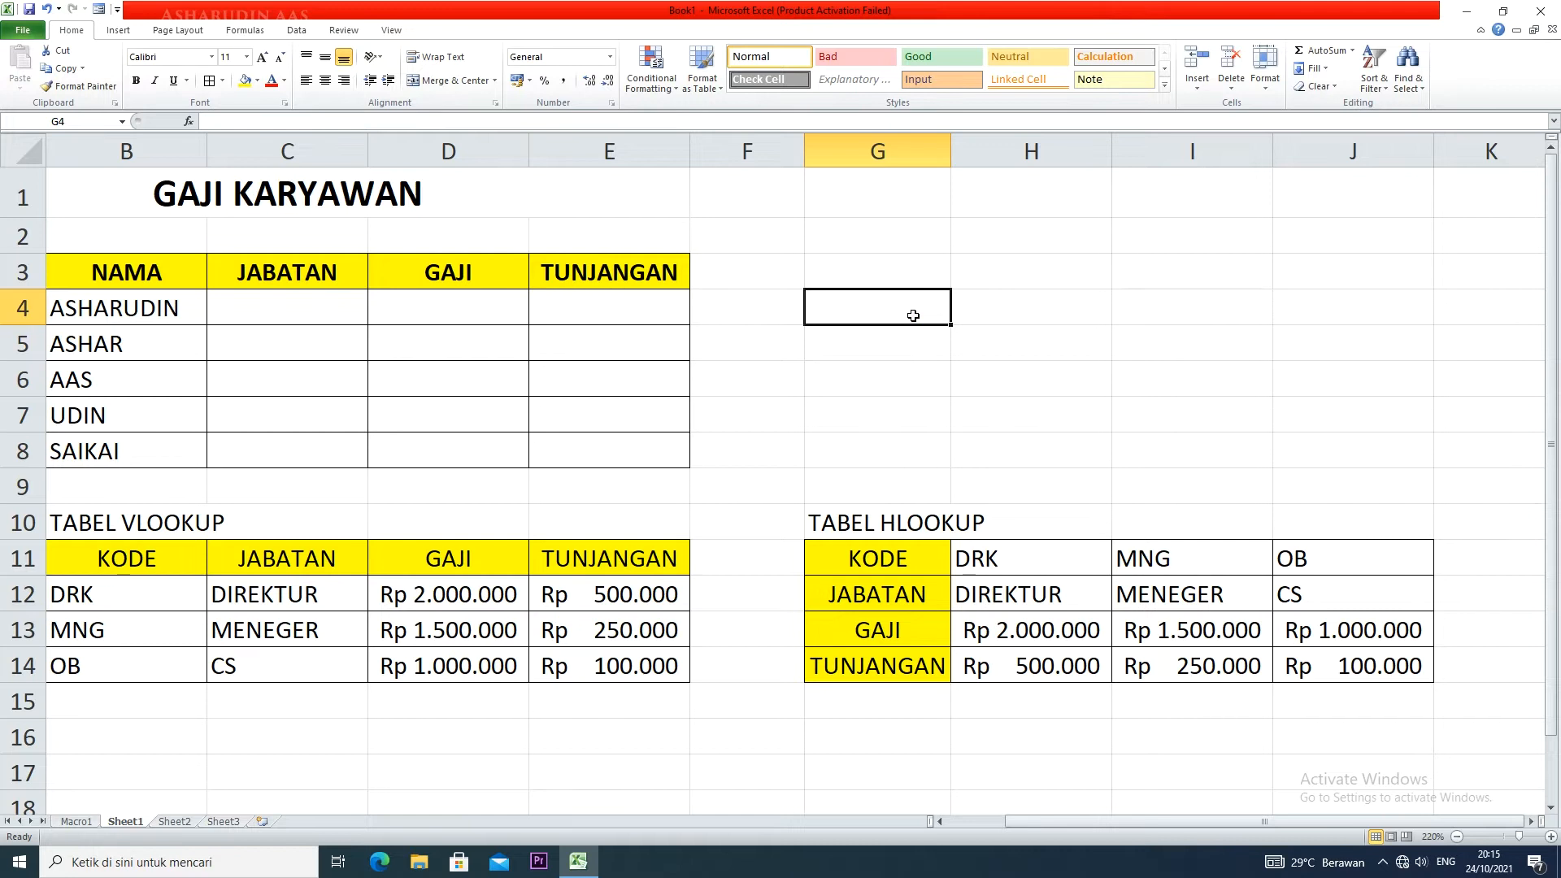
# - Center the position names in H12:J12 of the HLOOKUP table
pyautogui.moveTo(1064, 596); pyautogui.dragTo(1301, 594)
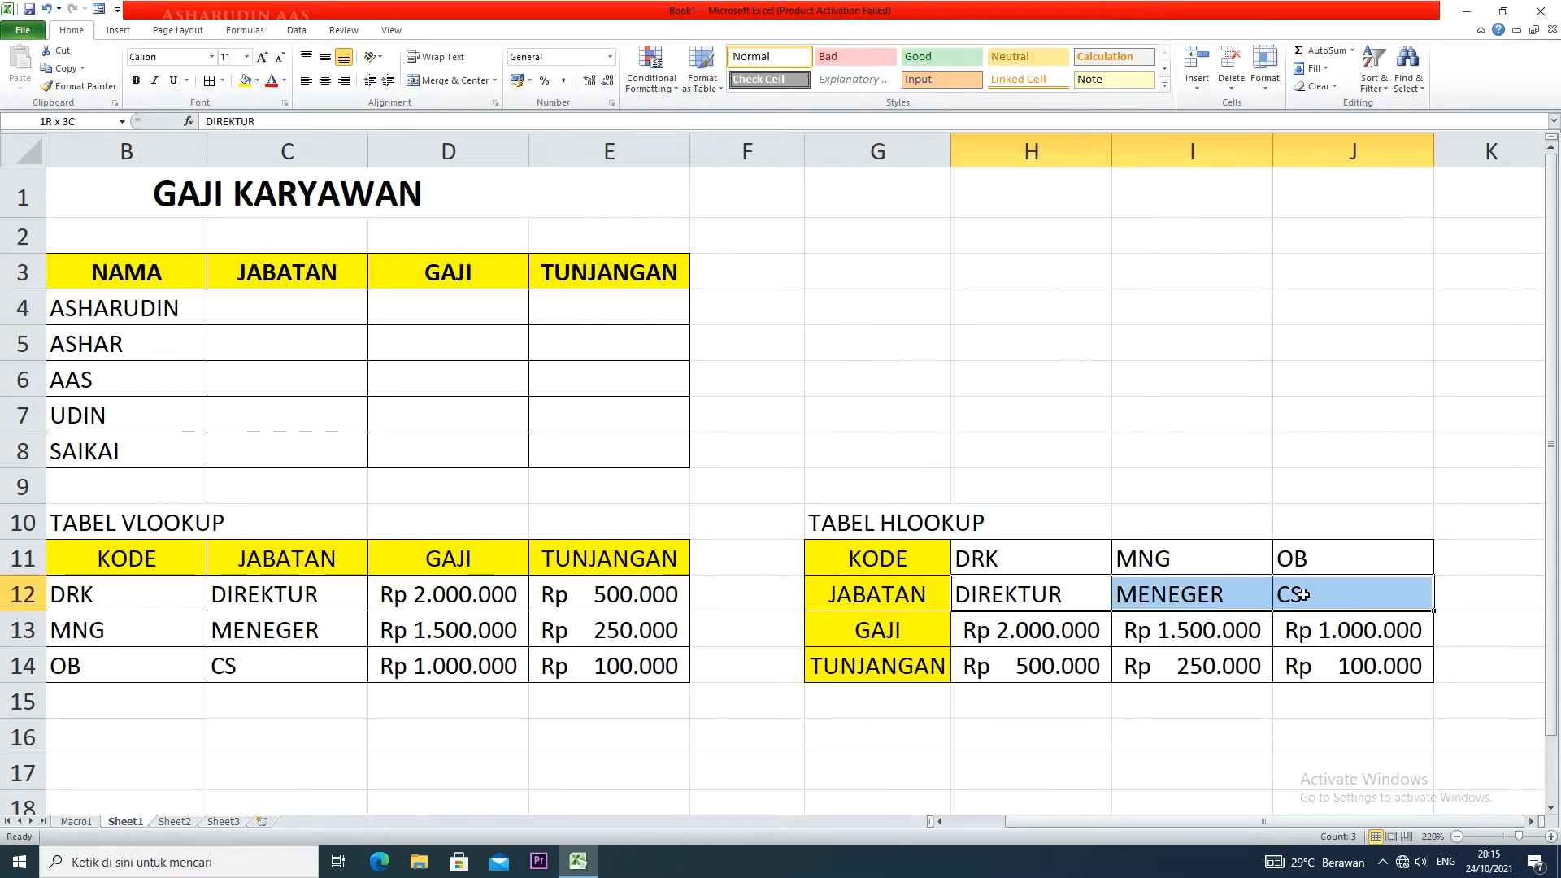
pyautogui.click(325, 79)
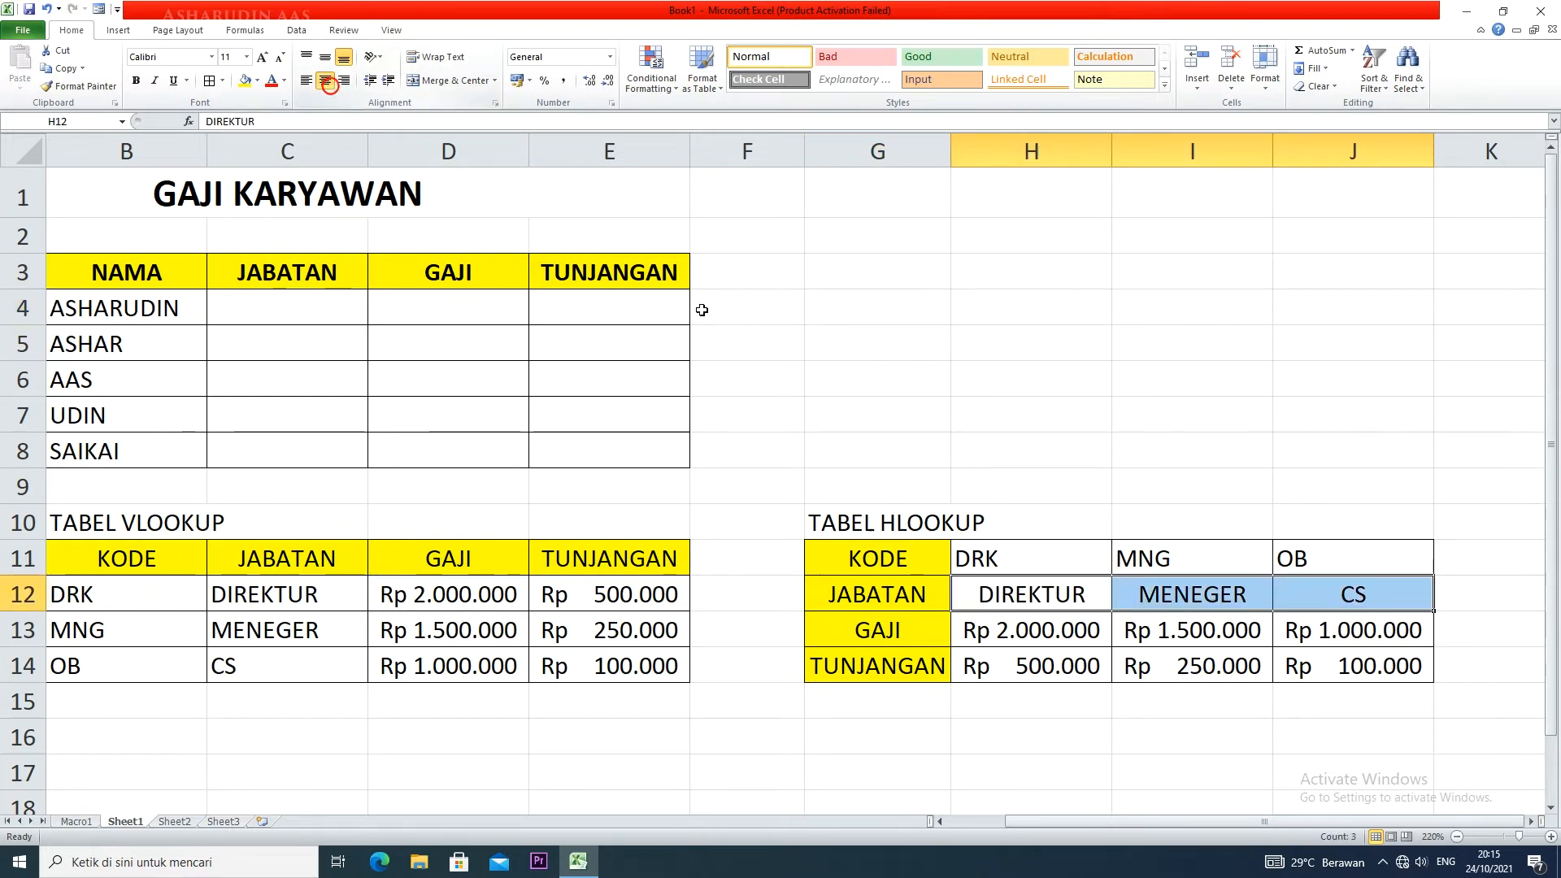
pyautogui.click(951, 395)
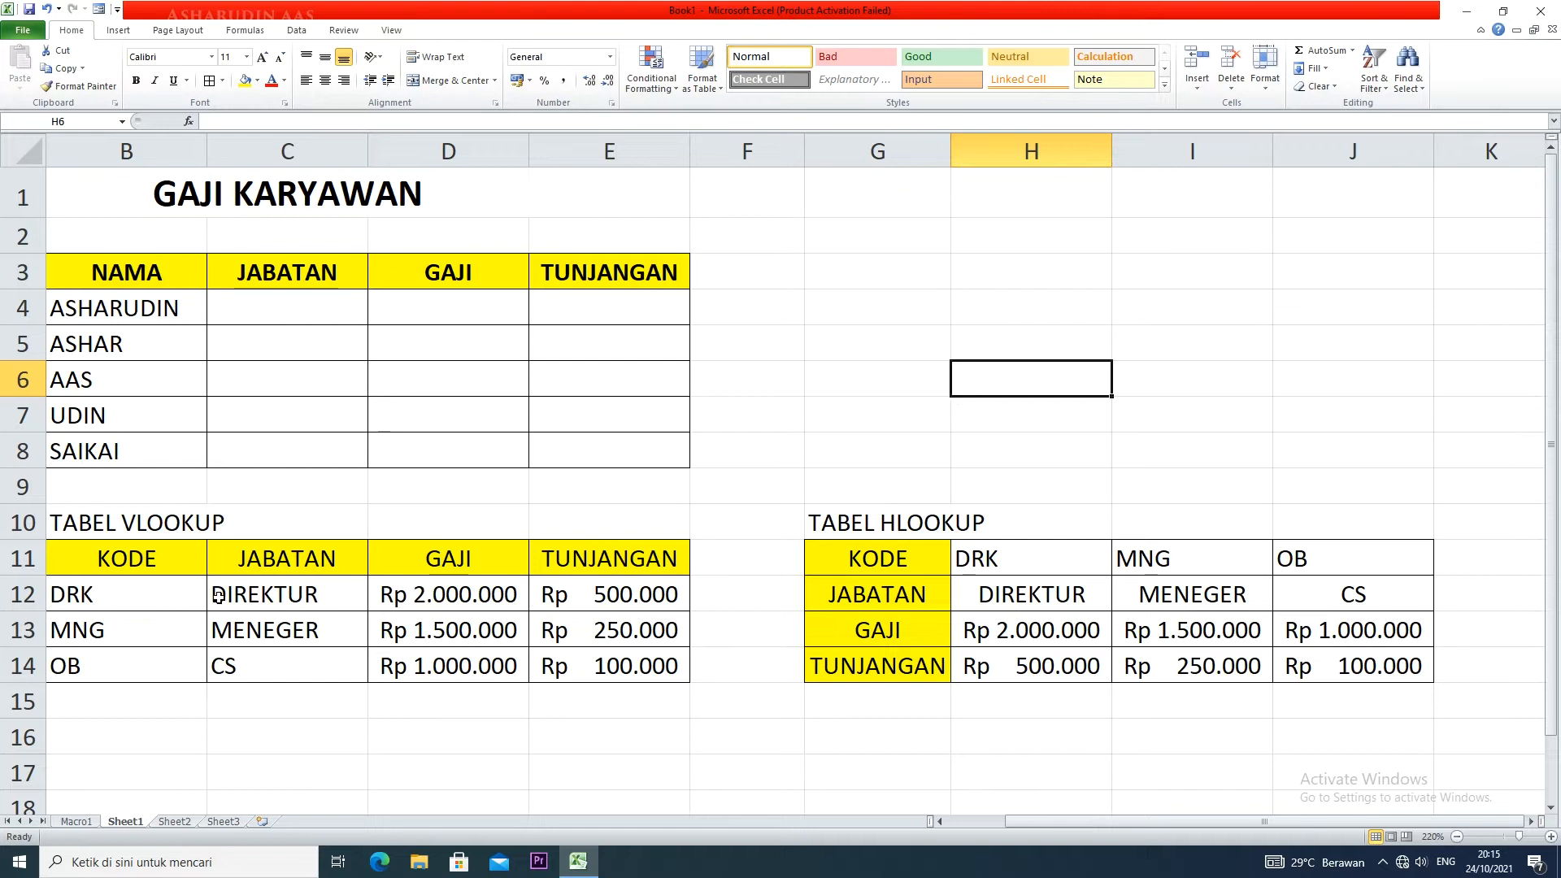
# - Compare the column layout of the VLOOKUP table with the row layout of the HLOOKUP table
pyautogui.moveTo(168, 561); pyautogui.dragTo(195, 616)
pyautogui.moveTo(279, 557); pyautogui.dragTo(274, 598)
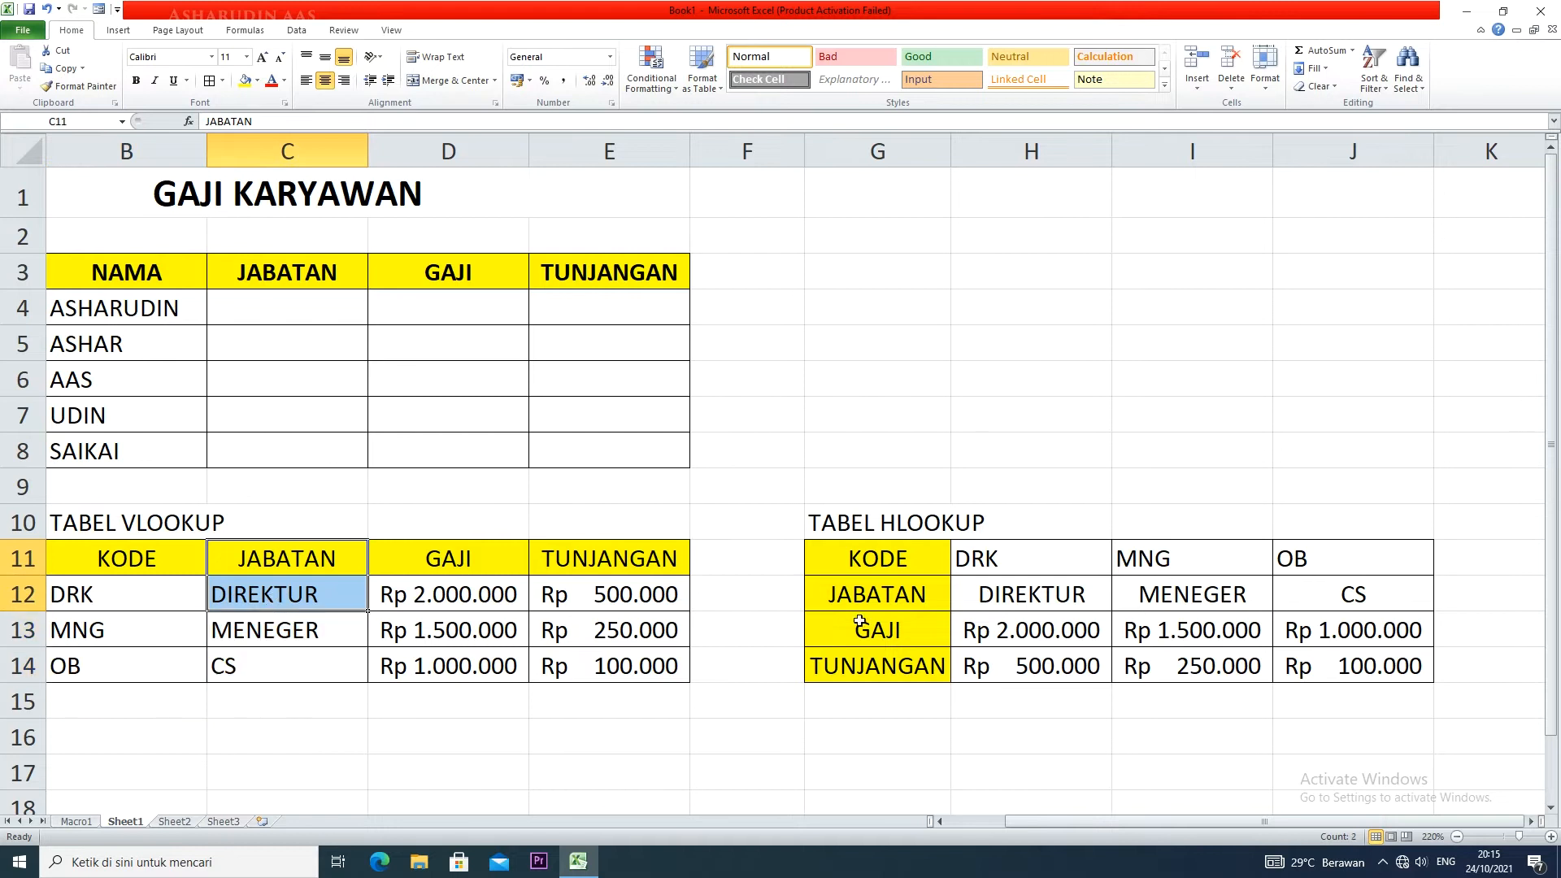
pyautogui.moveTo(860, 561); pyautogui.dragTo(1350, 572)
pyautogui.moveTo(935, 598); pyautogui.dragTo(1350, 593)
pyautogui.moveTo(937, 631); pyautogui.dragTo(1345, 650)
pyautogui.moveTo(910, 675); pyautogui.dragTo(909, 676)
pyautogui.moveTo(910, 675); pyautogui.dragTo(1280, 669)
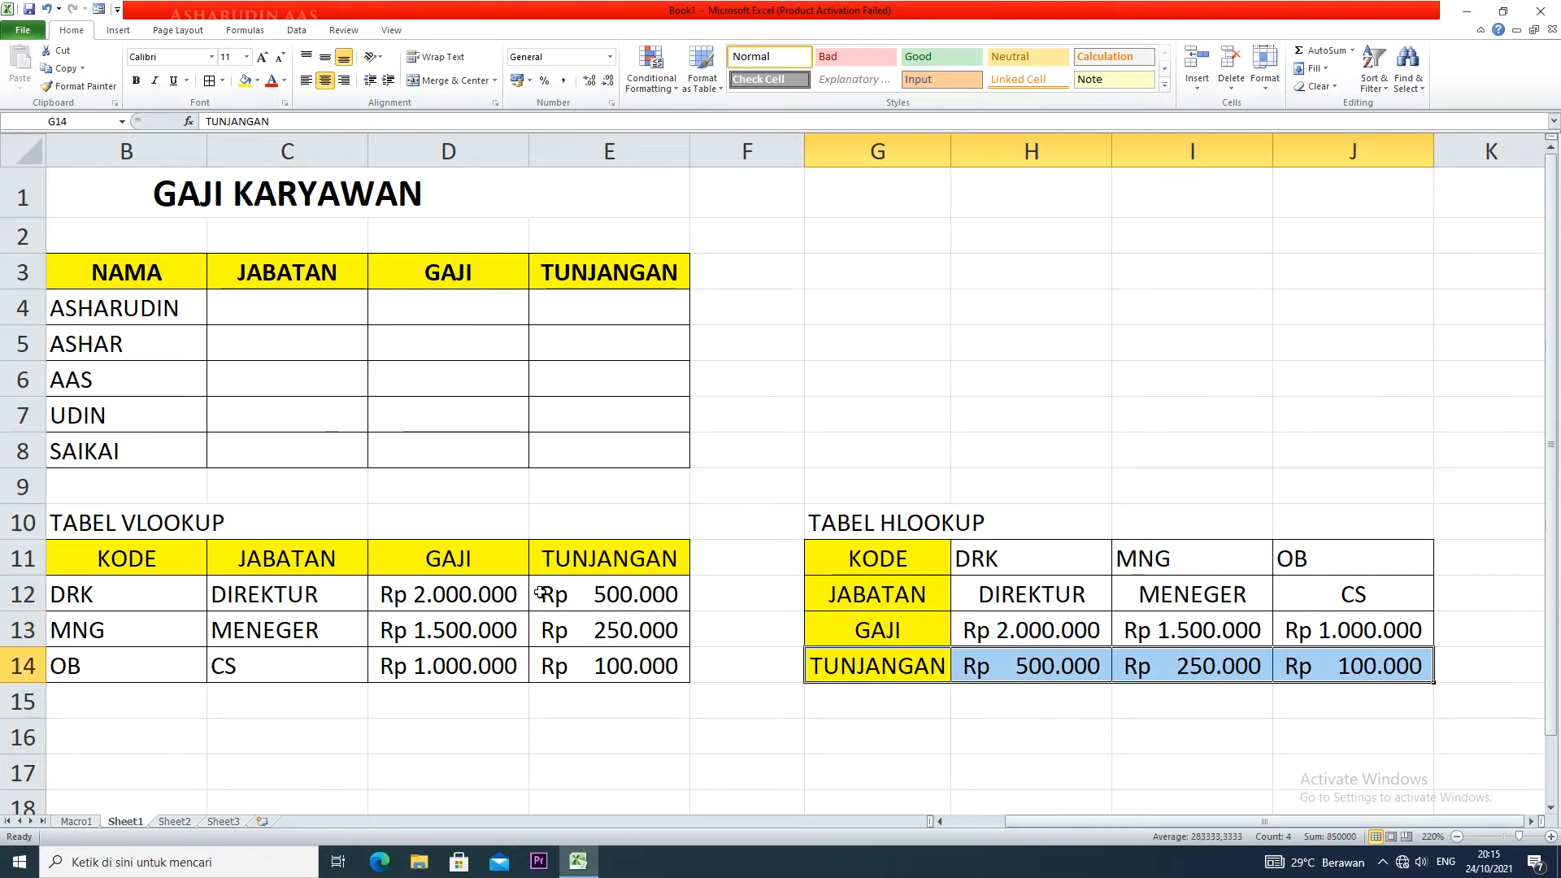
# - Copy the GAJI KARYAWAN table in A1:E8 and paste it at G1 above the HLOOKUP table
pyautogui.keyDown('ctrl'); pyautogui.scroll(-3, 537, 591); pyautogui.keyUp('ctrl')
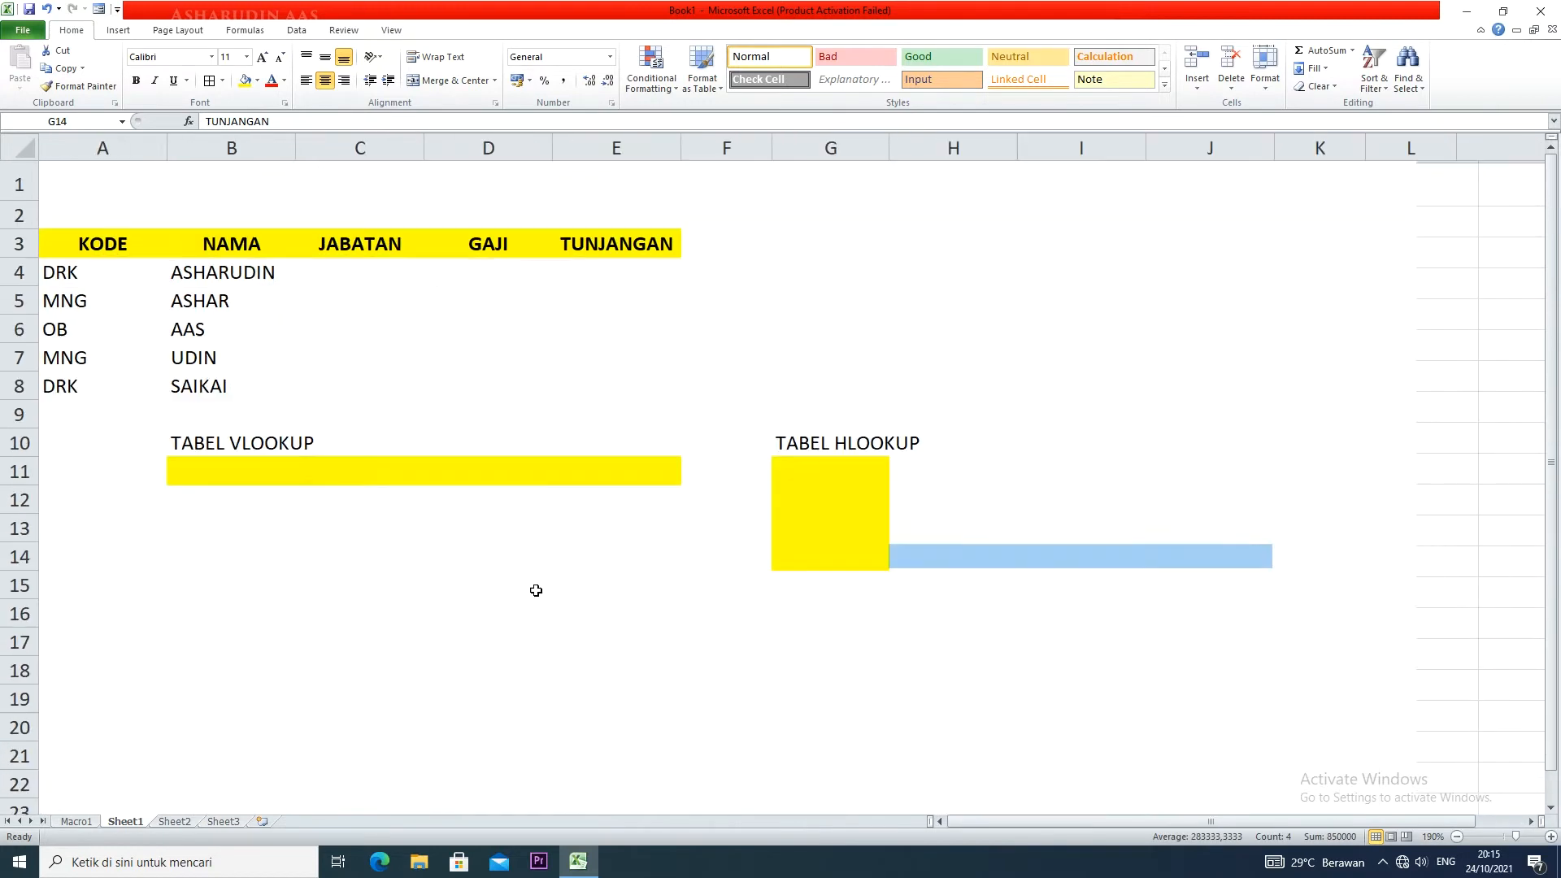
pyautogui.moveTo(154, 181); pyautogui.dragTo(208, 375)
pyautogui.hotkey('ctrl', 'c')
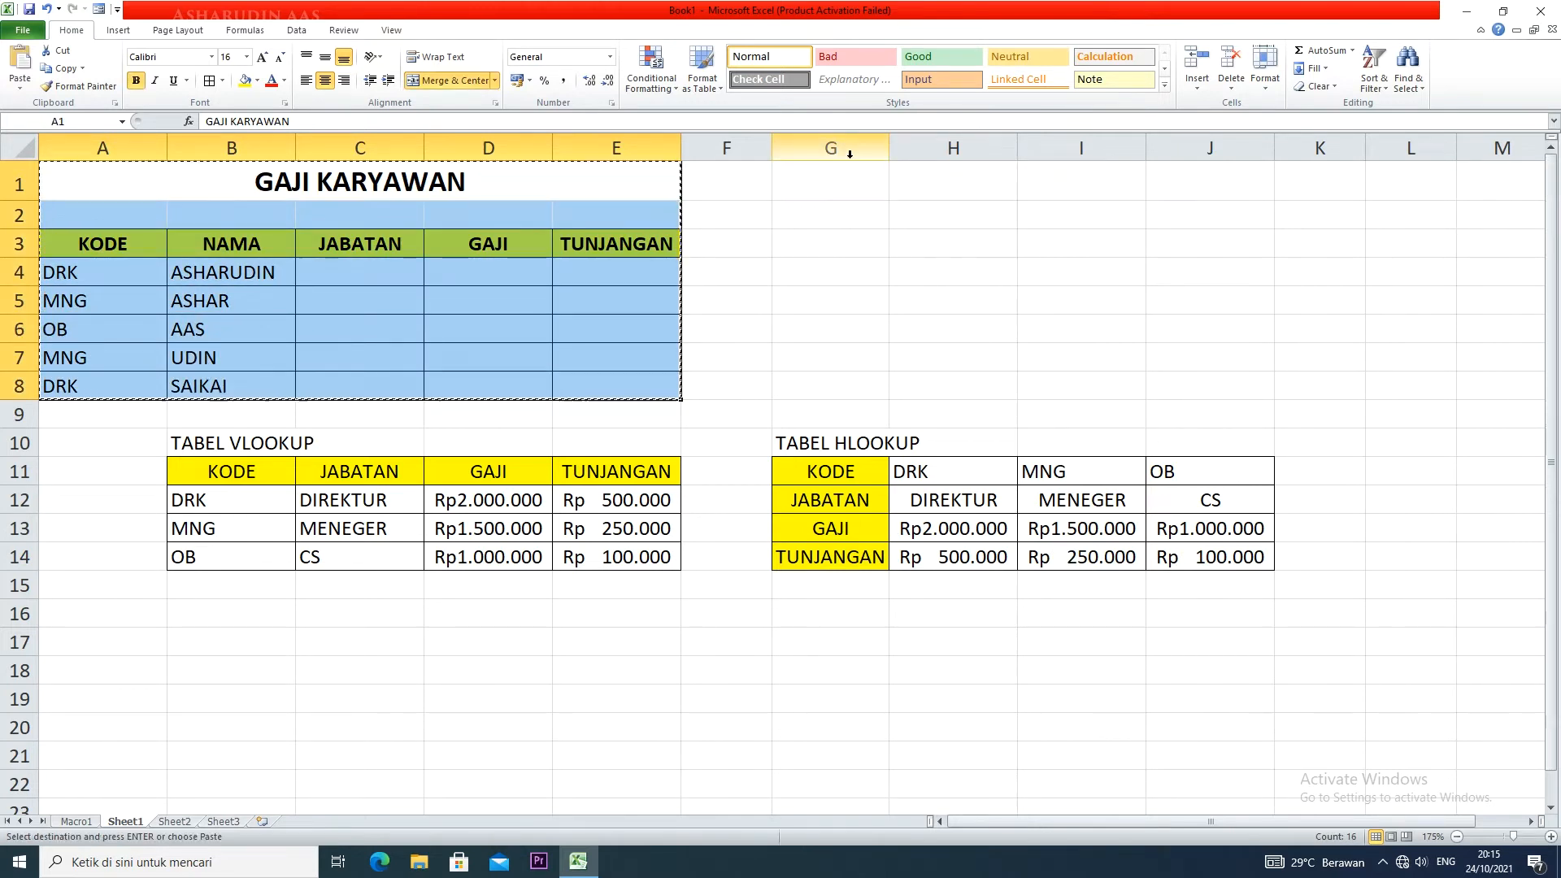
pyautogui.click(806, 190)
pyautogui.hotkey('ctrl', 'v')
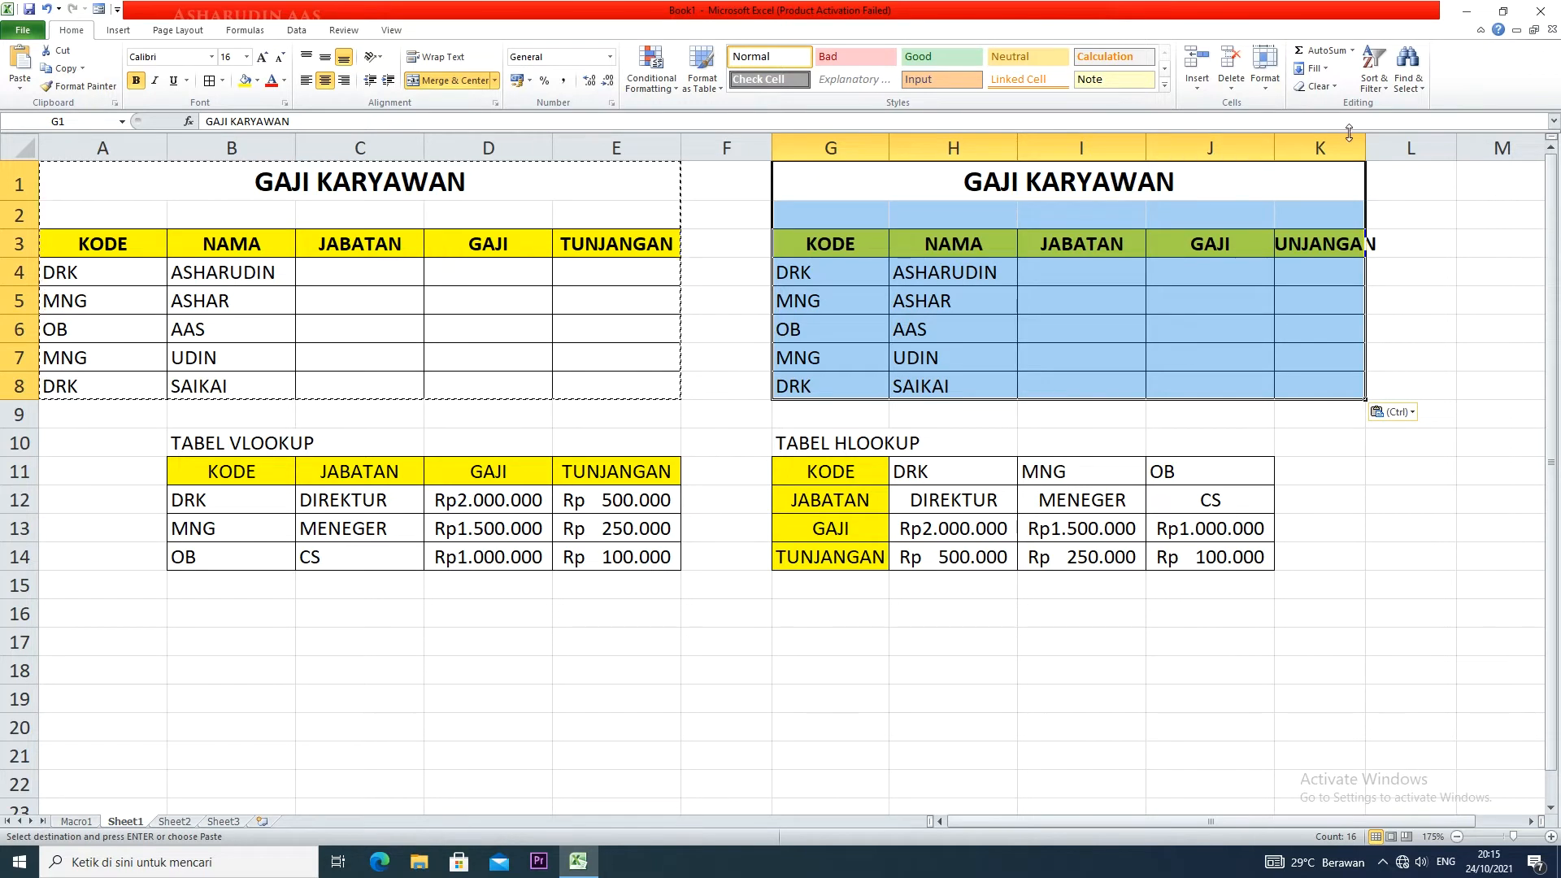
# - Widen column K to fit the copied table's TUNJANGAN heading and clear the copy selection
pyautogui.moveTo(1366, 149); pyautogui.dragTo(1420, 149)
pyautogui.click(1432, 490)
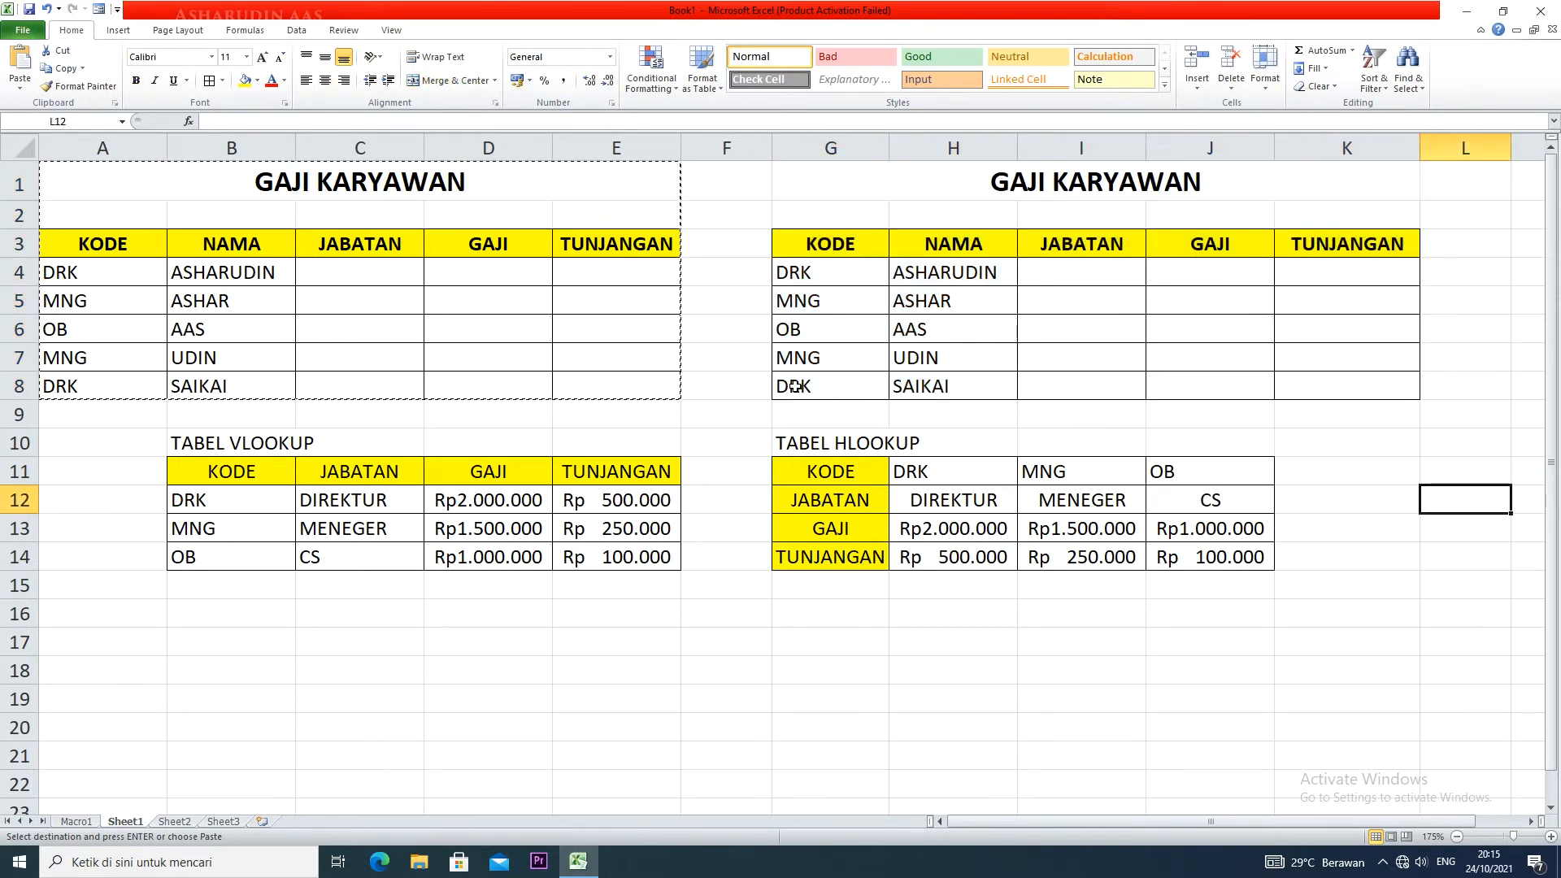
pyautogui.press('Escape')
pyautogui.click(377, 434)
pyautogui.click(1088, 448)
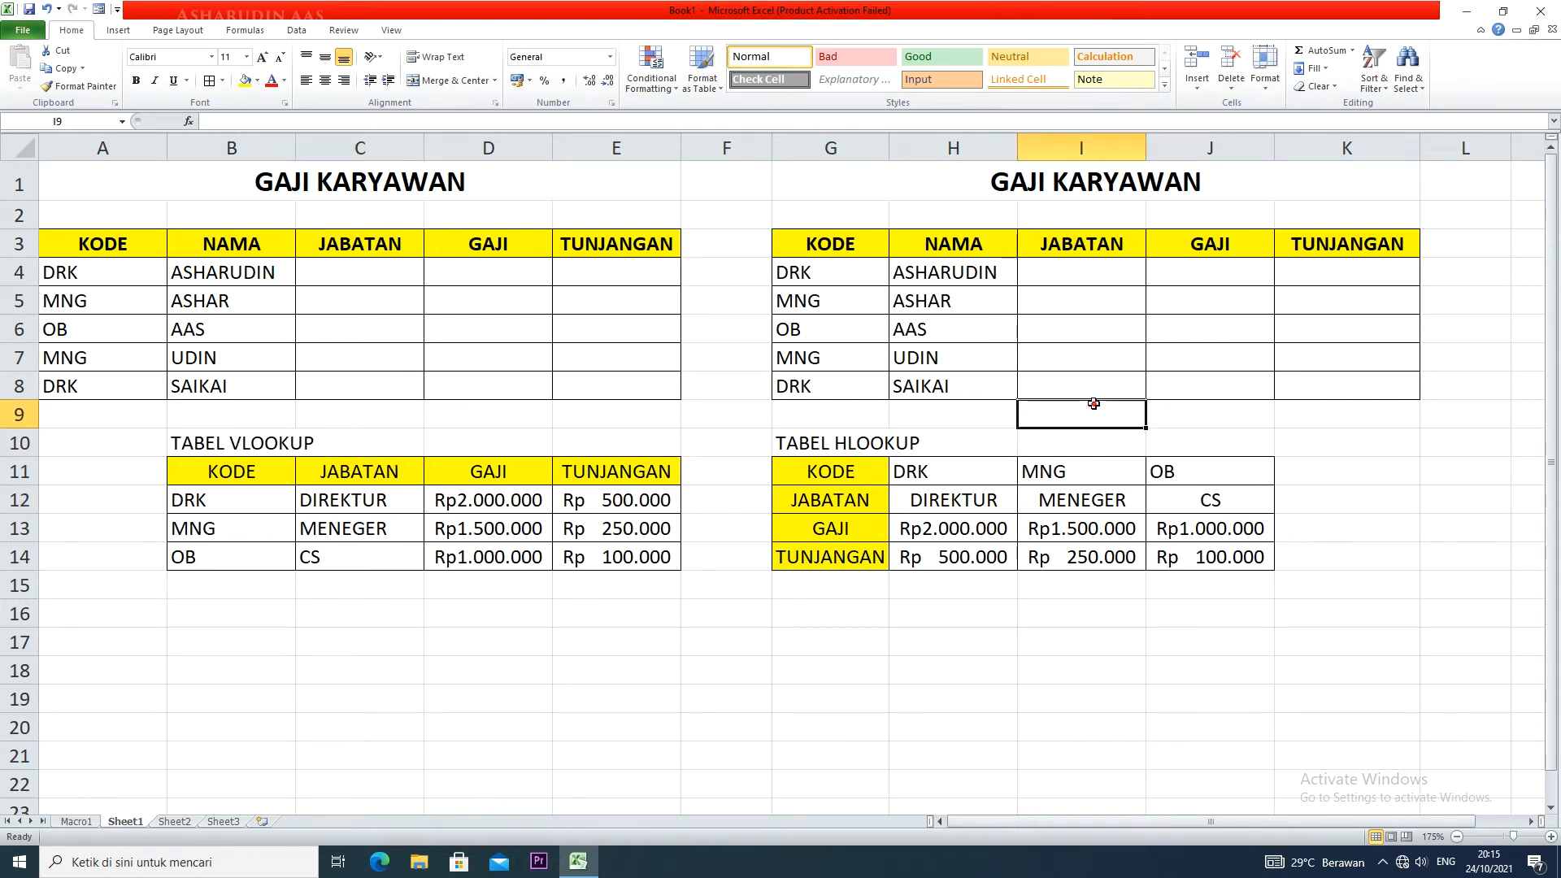
# - Write the syntax note HLOOKUP(KODE UNIK, TABEL ARRAY, NOMOR SEL NILAI, 0/FALSE) in cell D17 below the reference tables
pyautogui.click(1188, 393)
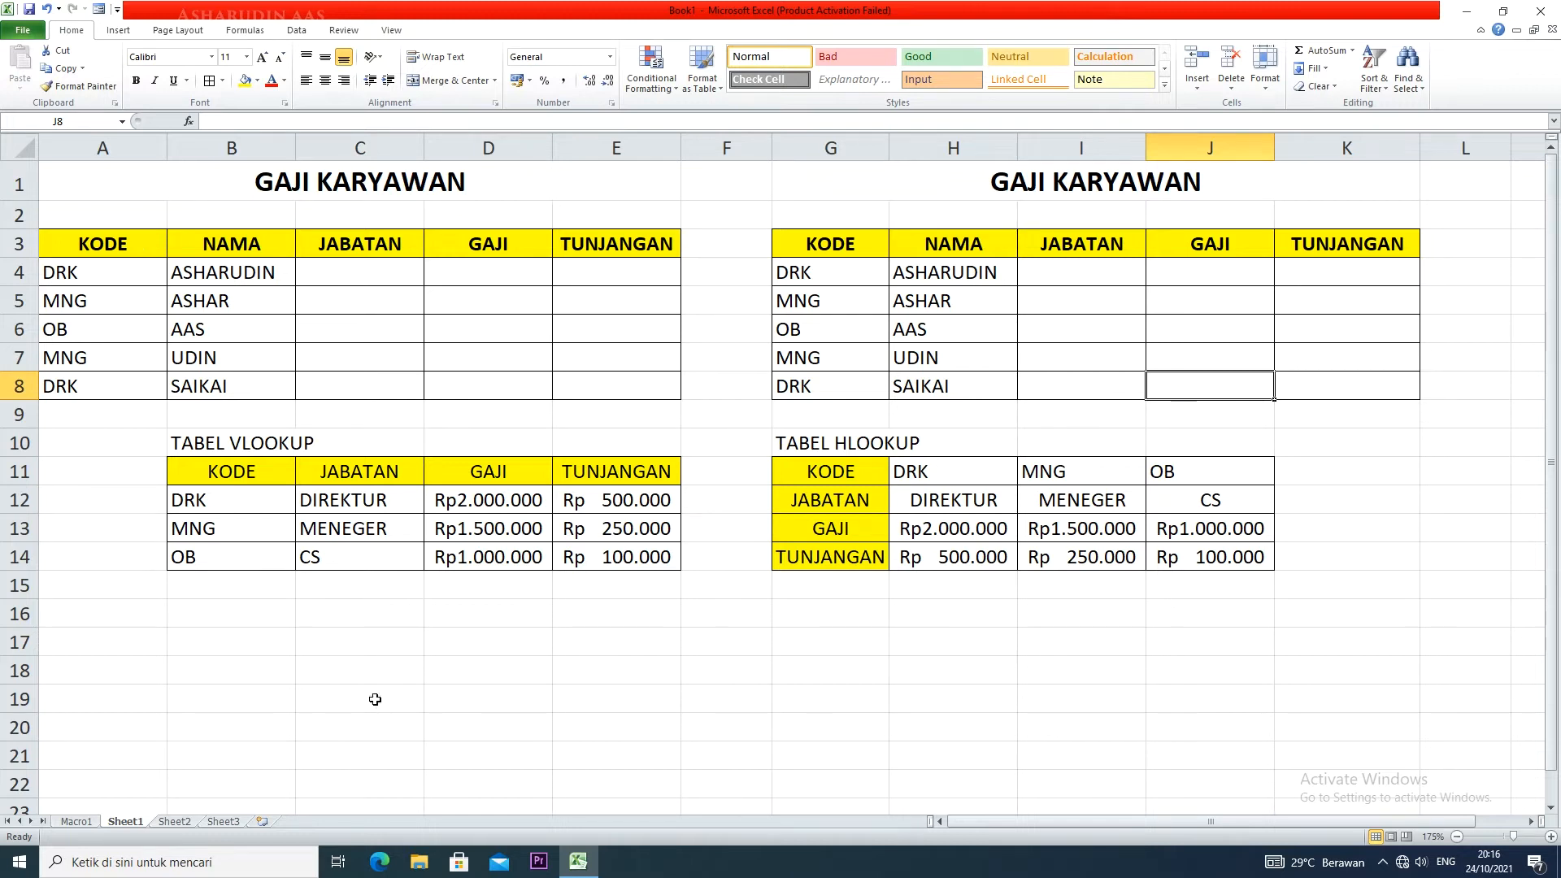
pyautogui.click(485, 640)
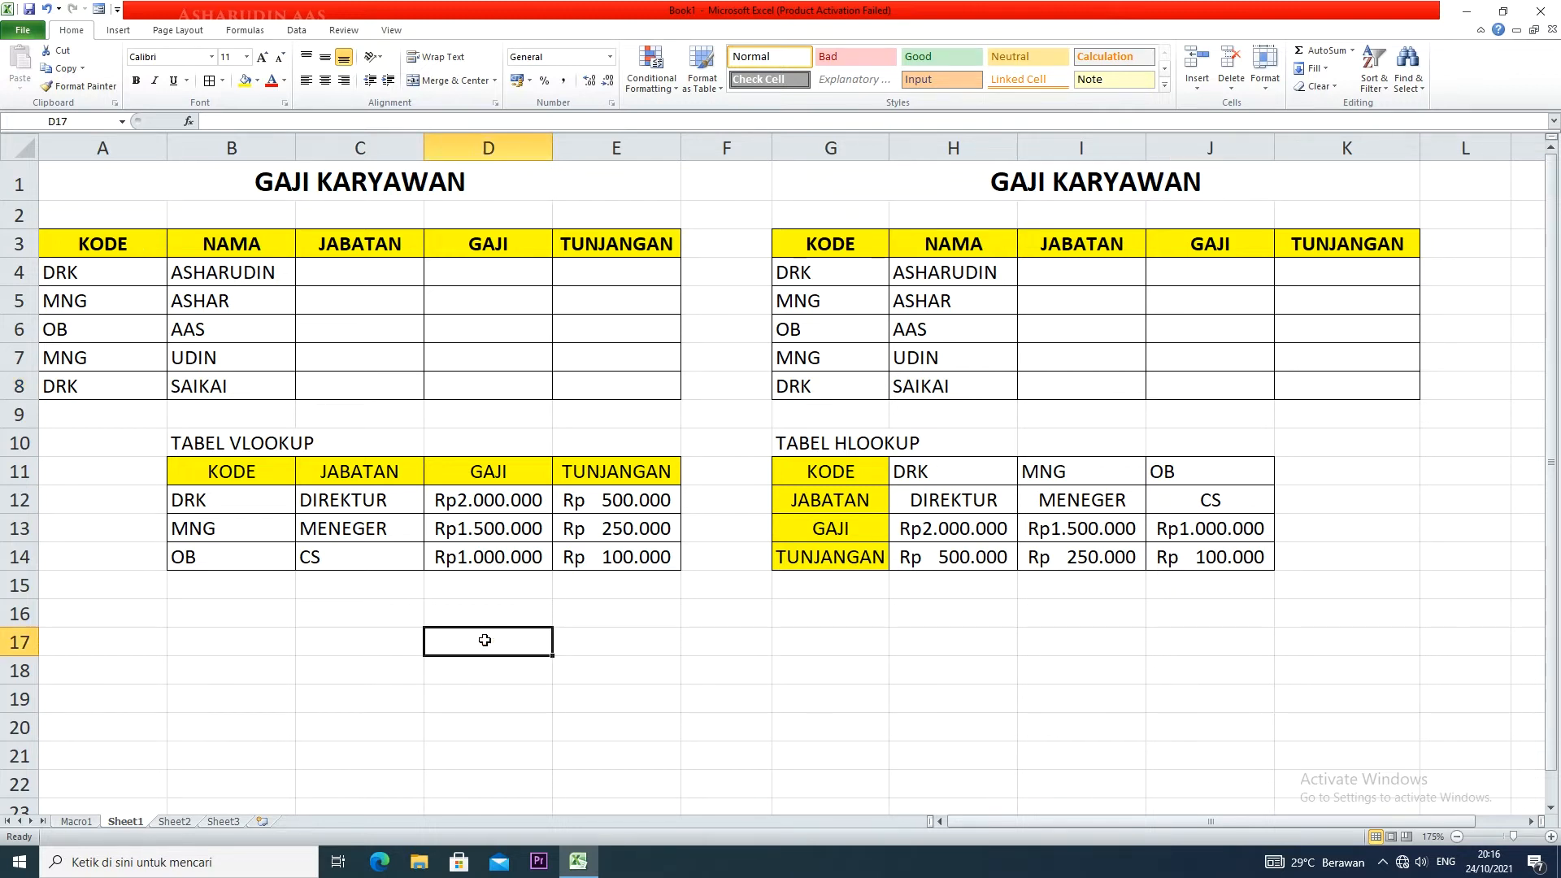
pyautogui.write('HLOOK')
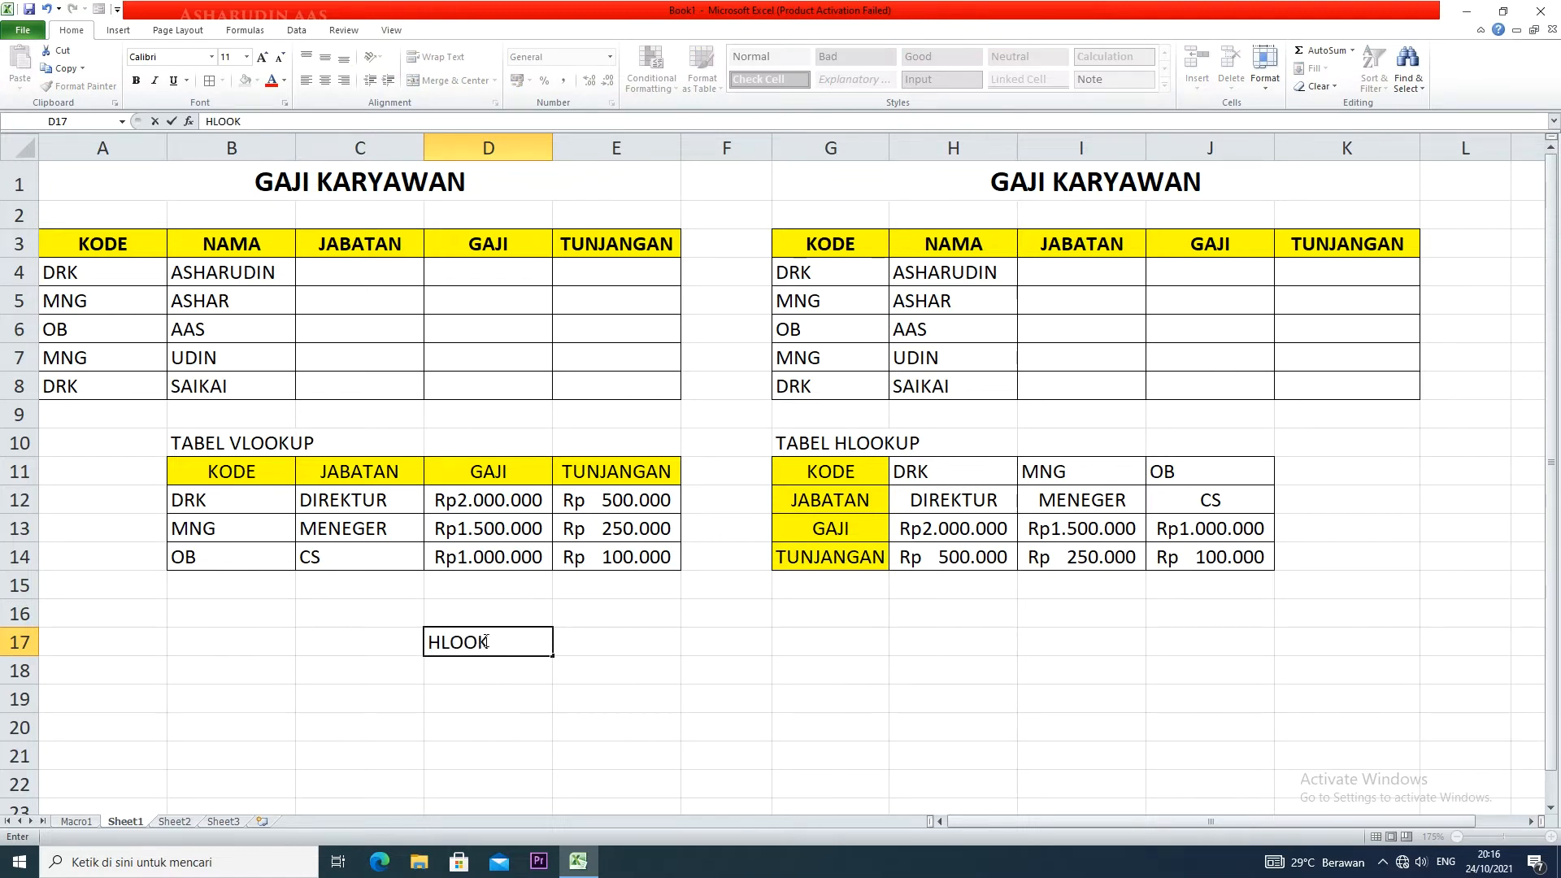
pyautogui.write('KUP(KODE')
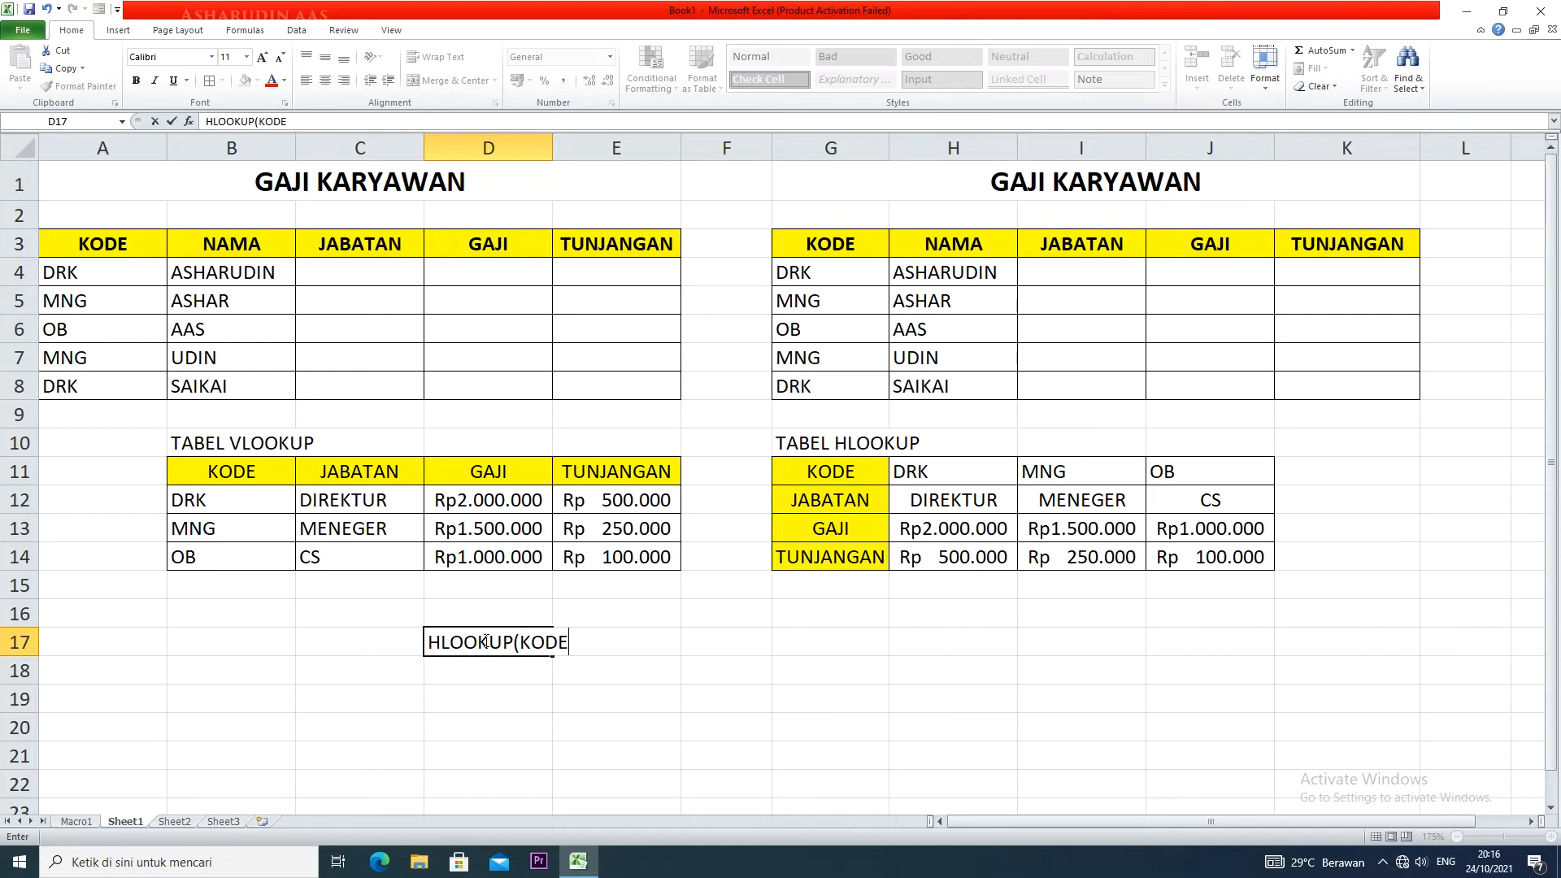
pyautogui.write(' UNIK,')
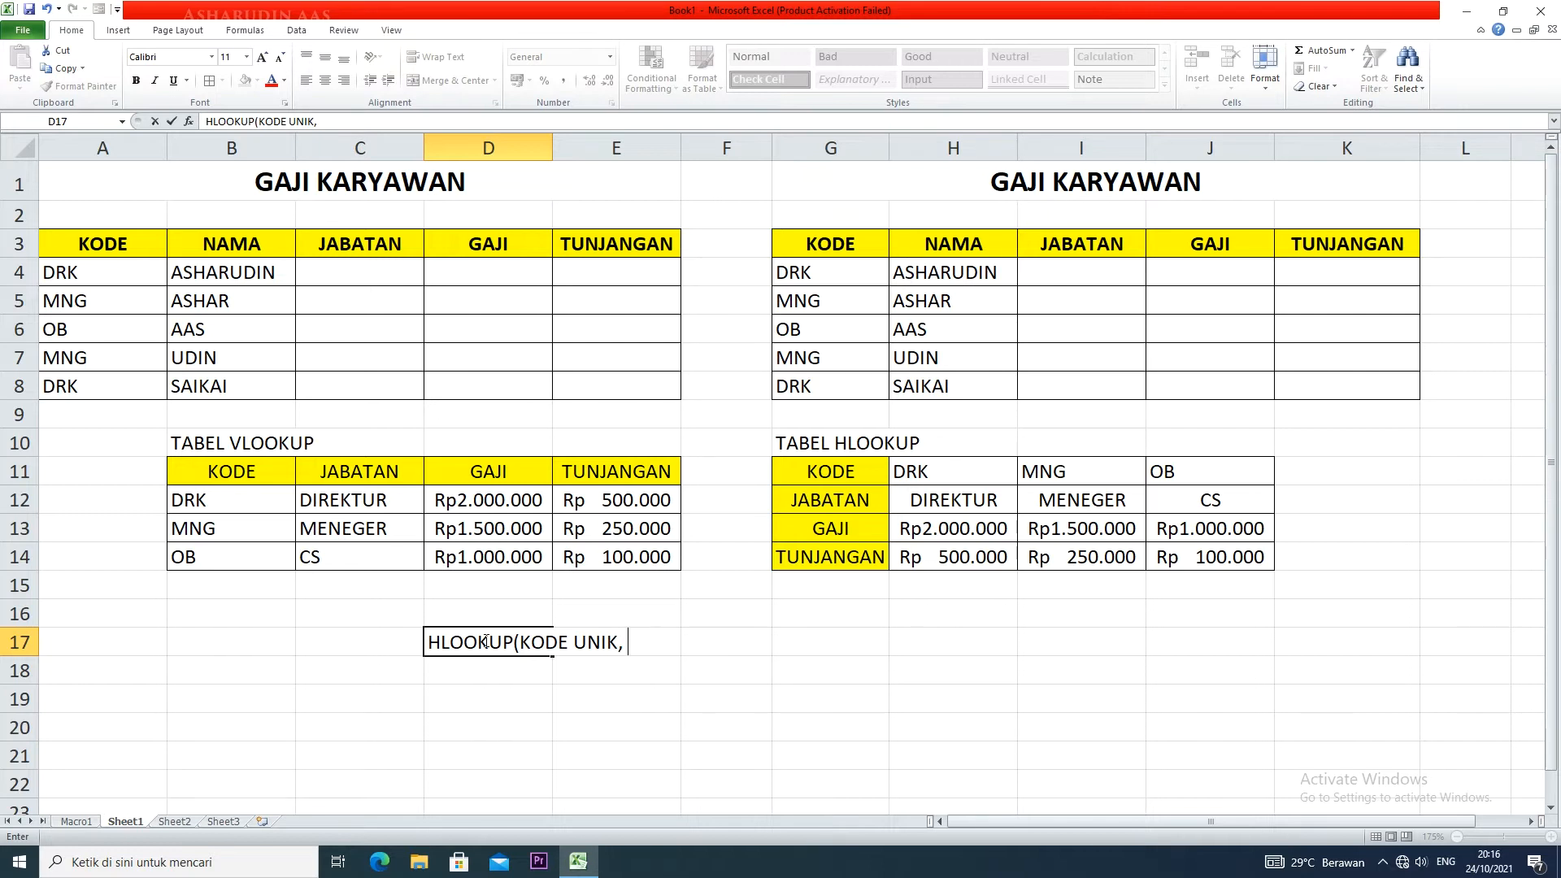
pyautogui.write('TABEL ARRAY')
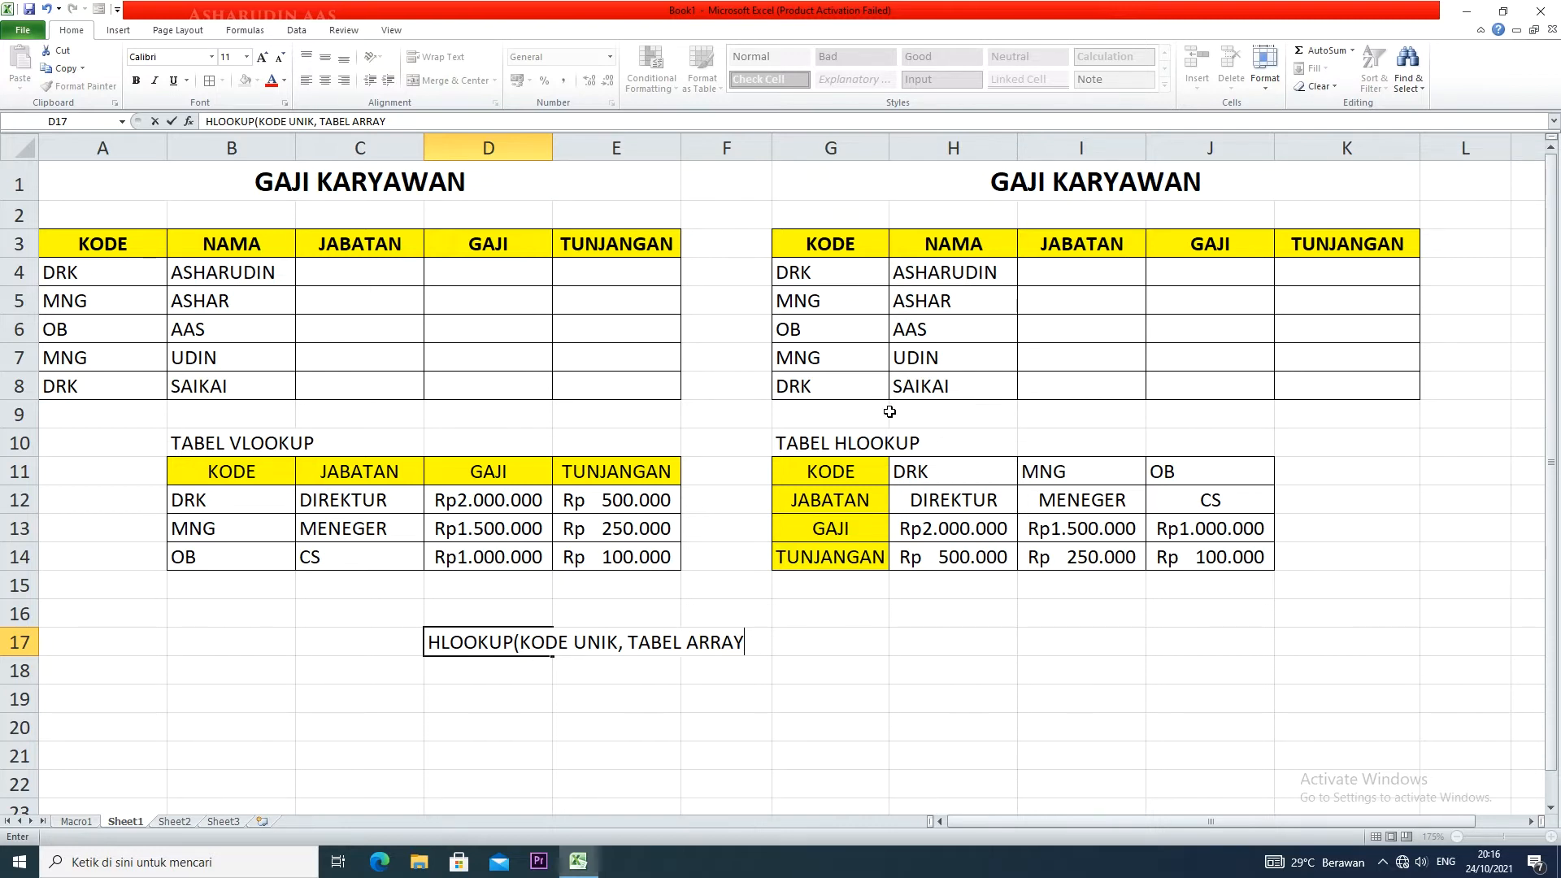
pyautogui.write('NOMRO')
pyautogui.press('BackSpace')
pyautogui.press('BackSpace')
pyautogui.press('BackSpace')
pyautogui.write('OR SEL')
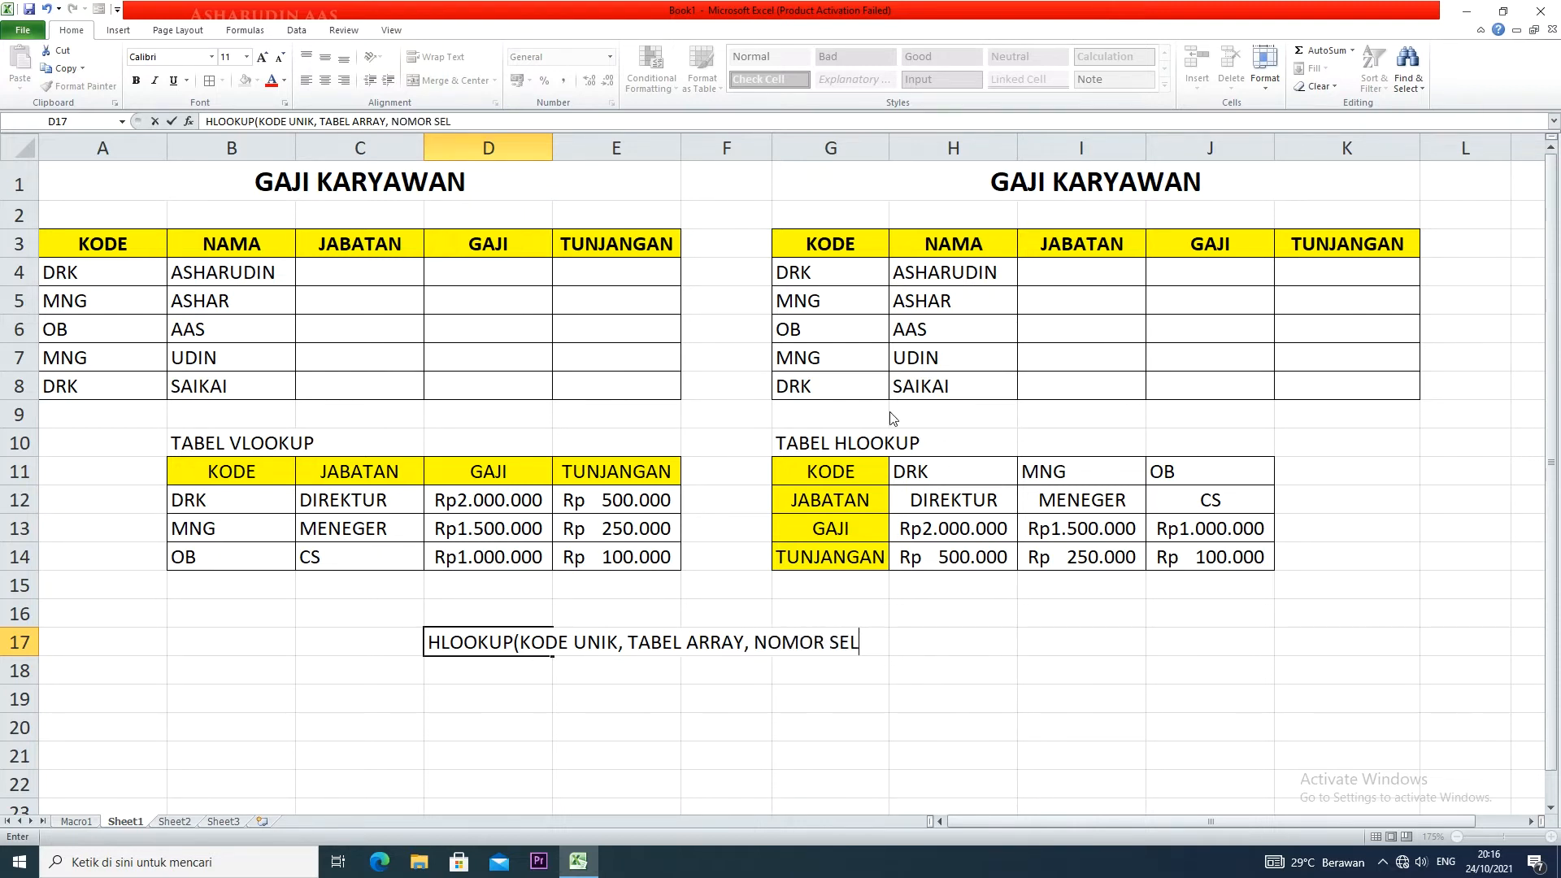
pyautogui.write(' NILAI, 0/')
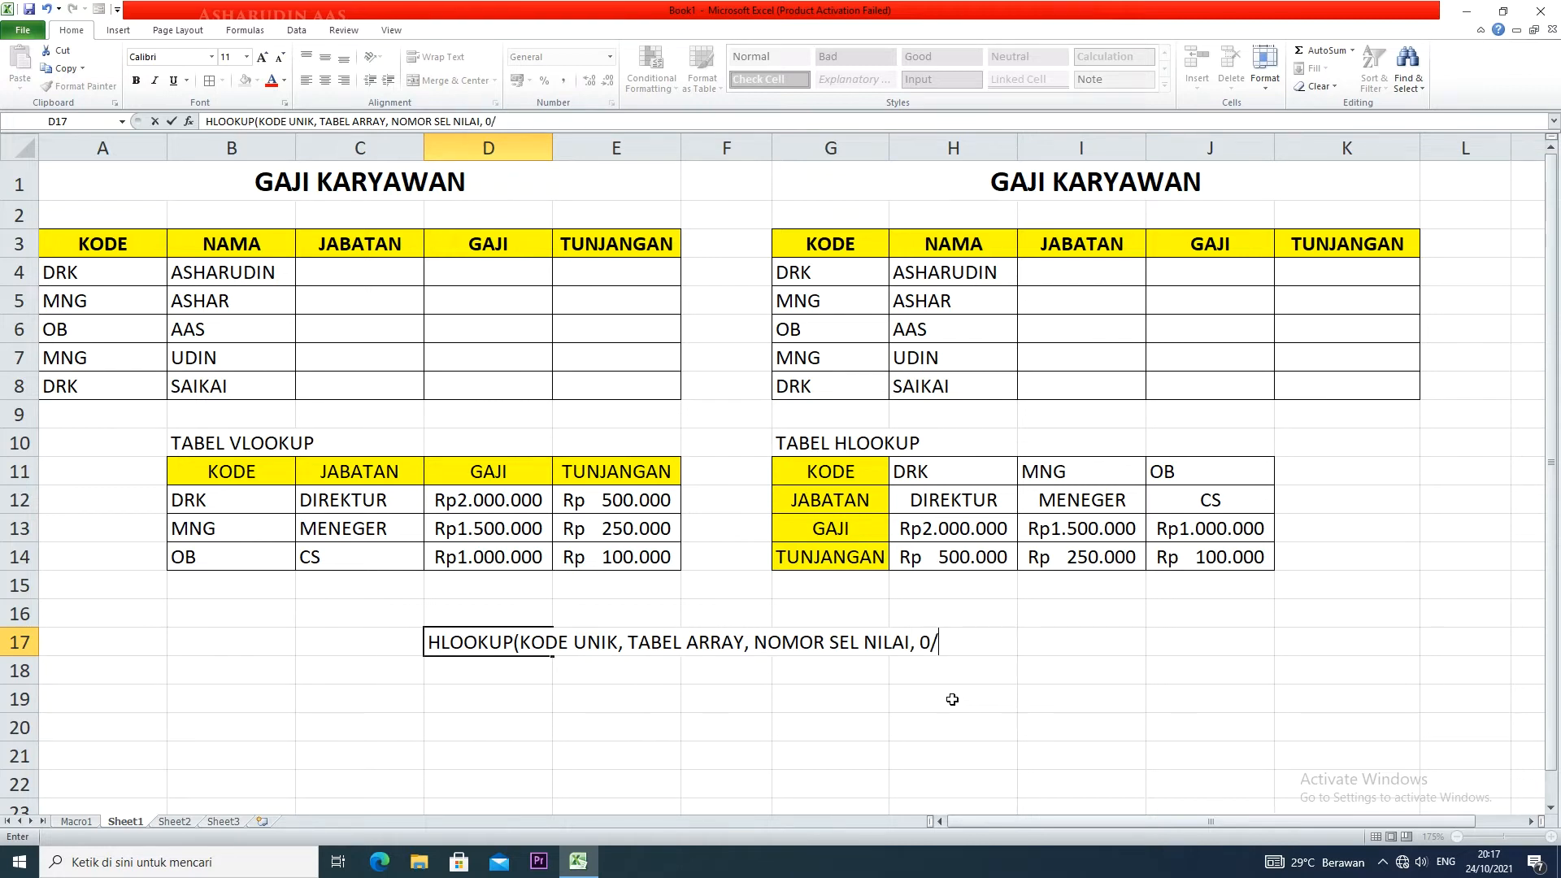
pyautogui.write('LSE')
pyautogui.click(913, 692)
pyautogui.click(753, 692)
pyautogui.click(696, 662)
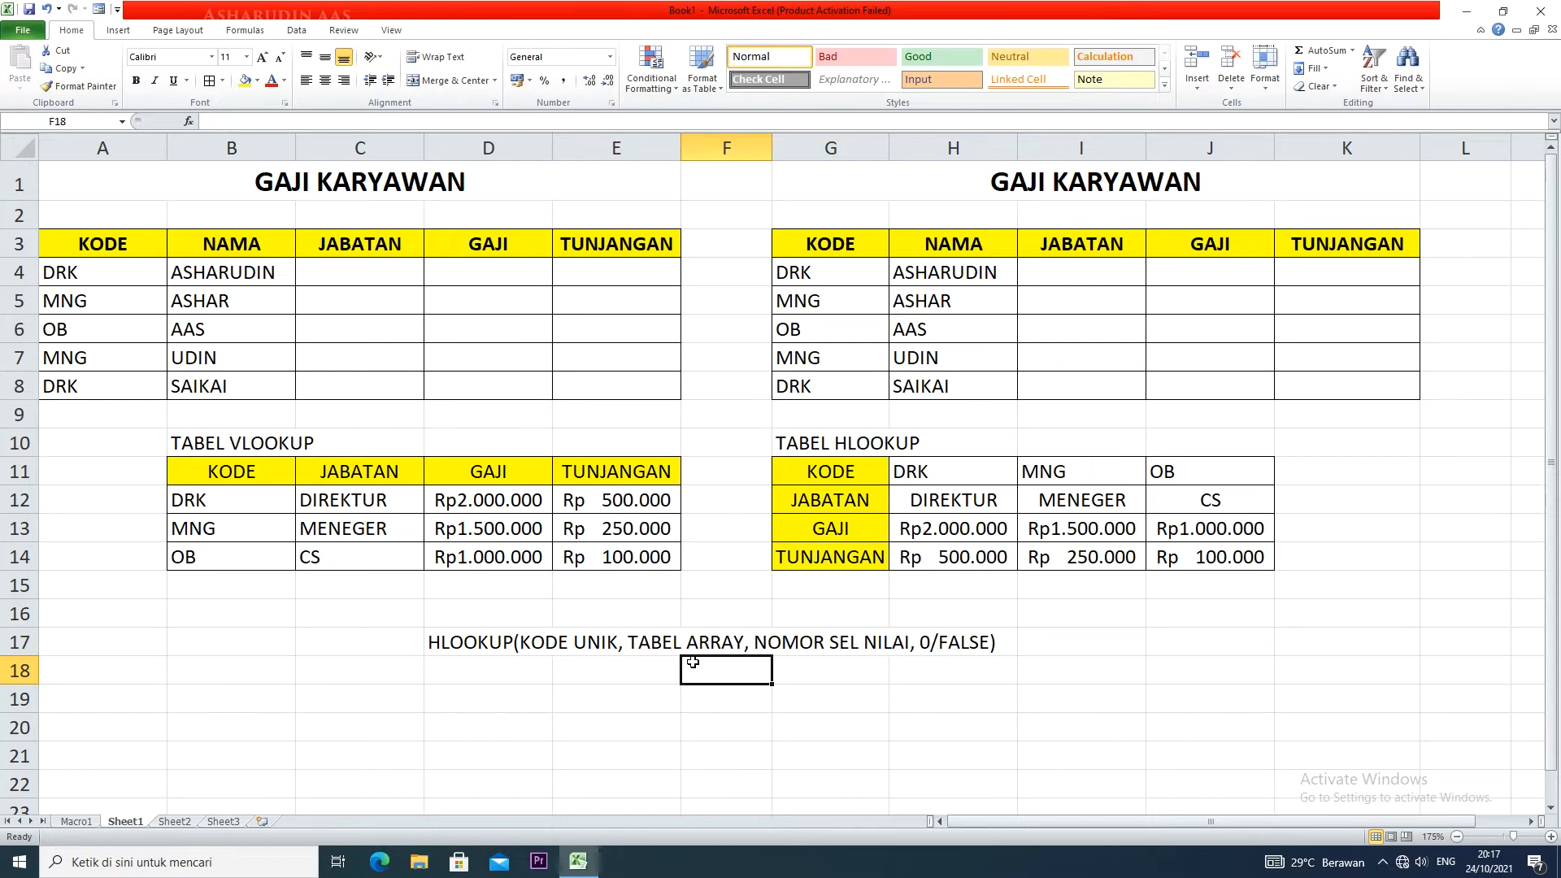
# - Enter =VLOOKUP(A4;B12:E14;2;0) in C4 to look up the first employee's JABATAN by code
pyautogui.click(404, 277)
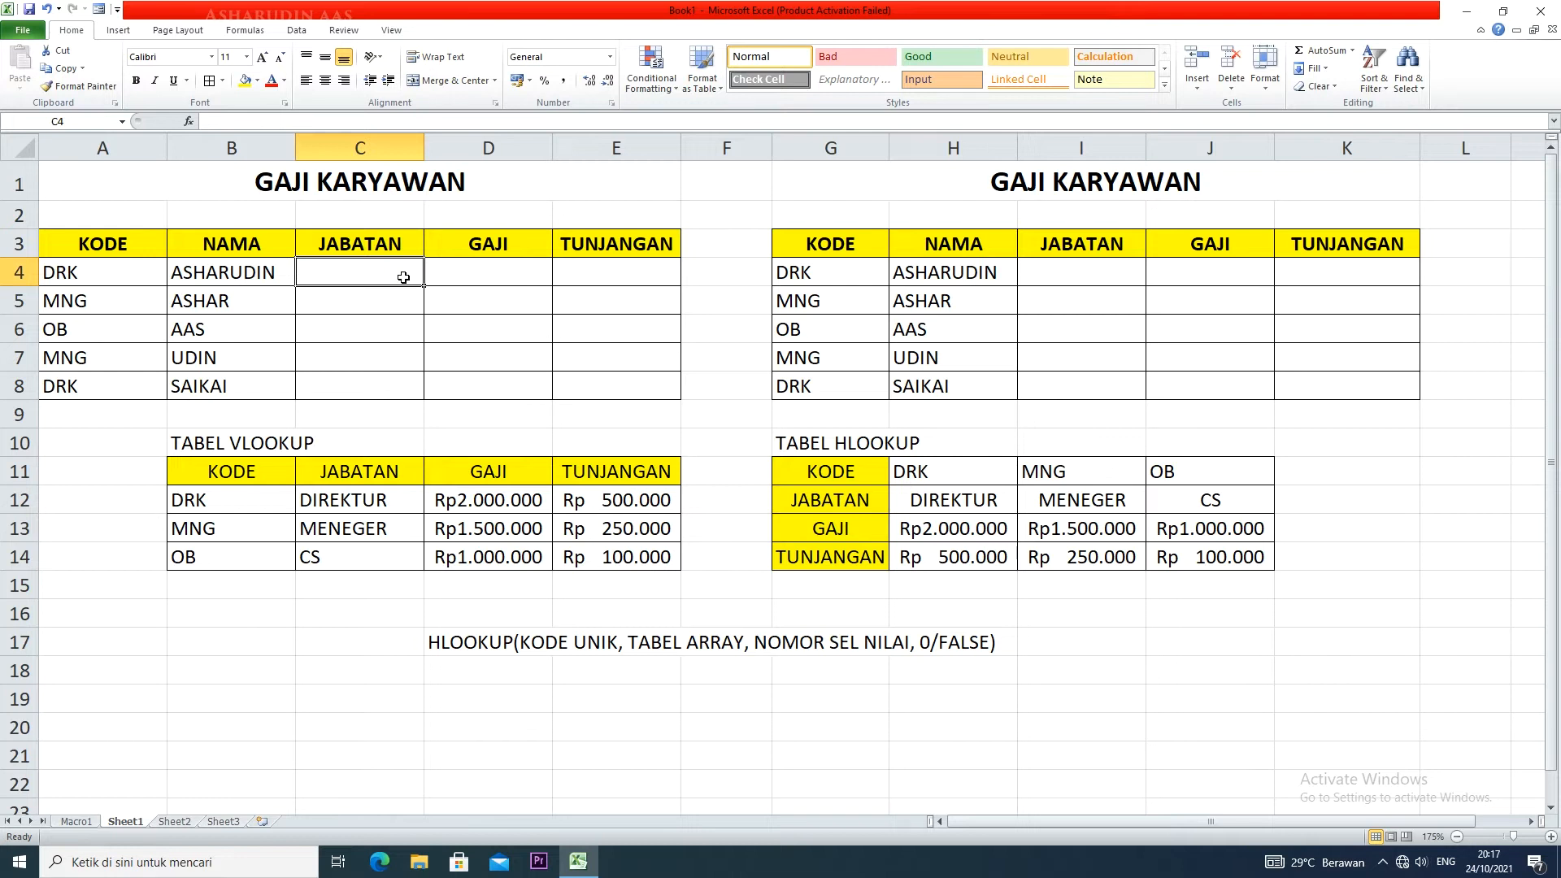
pyautogui.write('=')
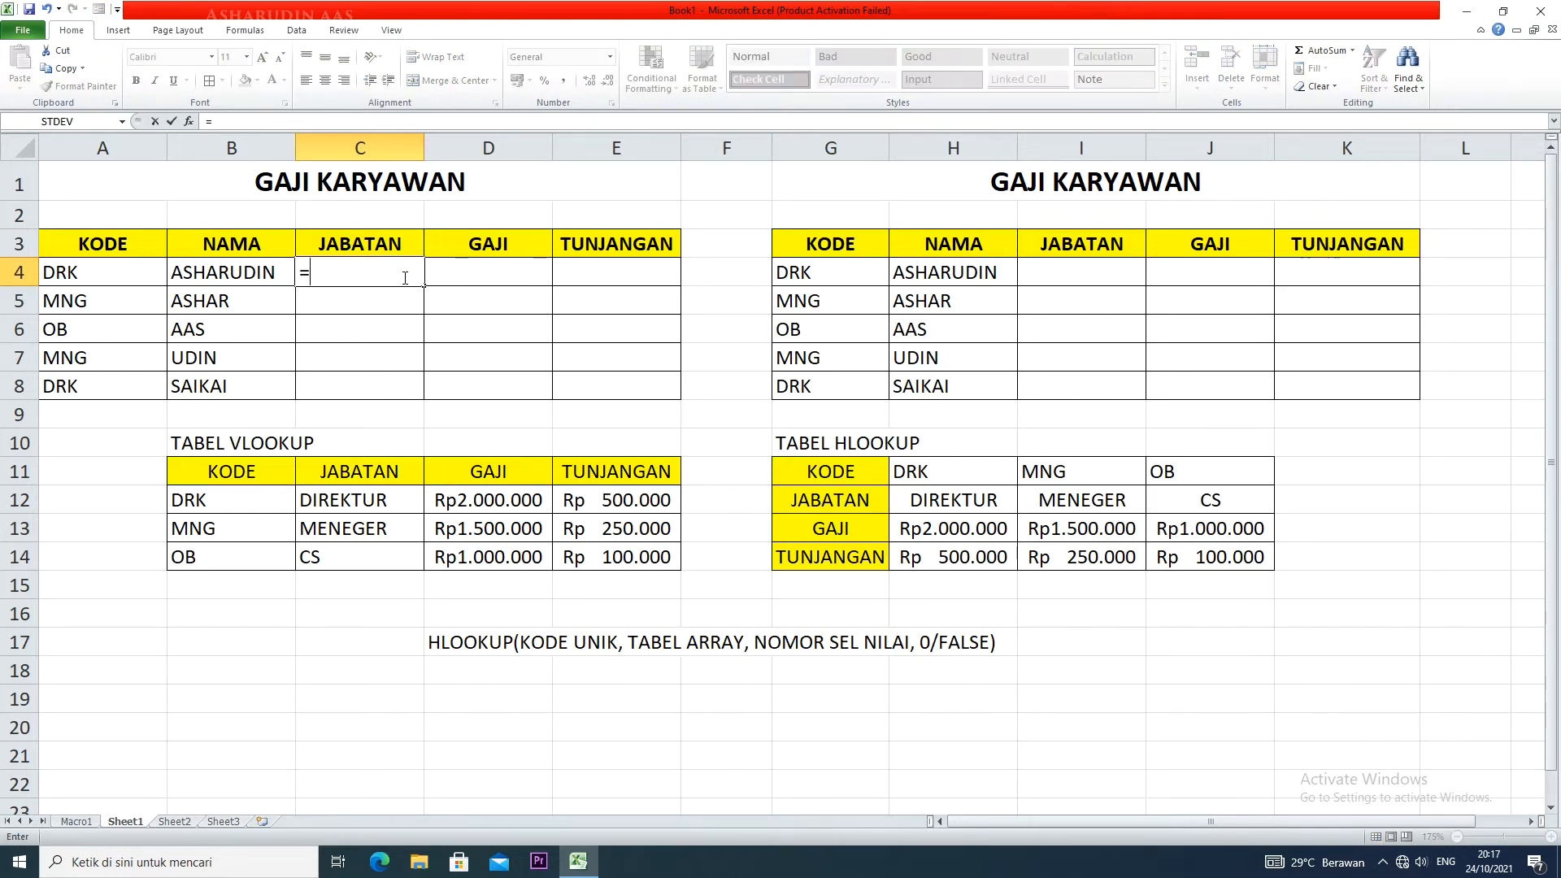
pyautogui.write('V')
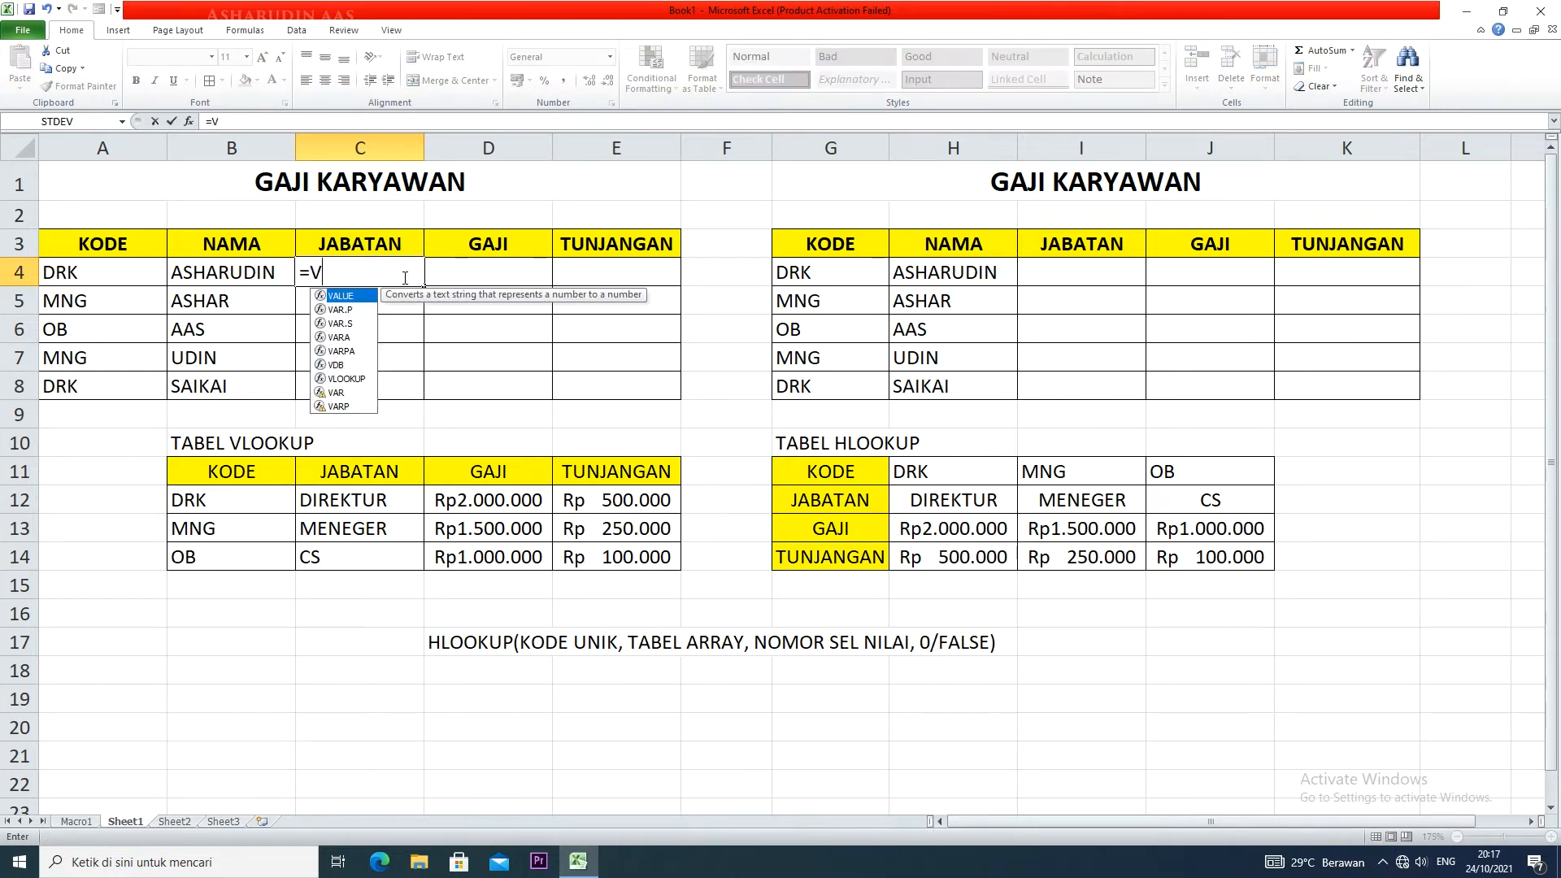
pyautogui.write('LOOKUP')
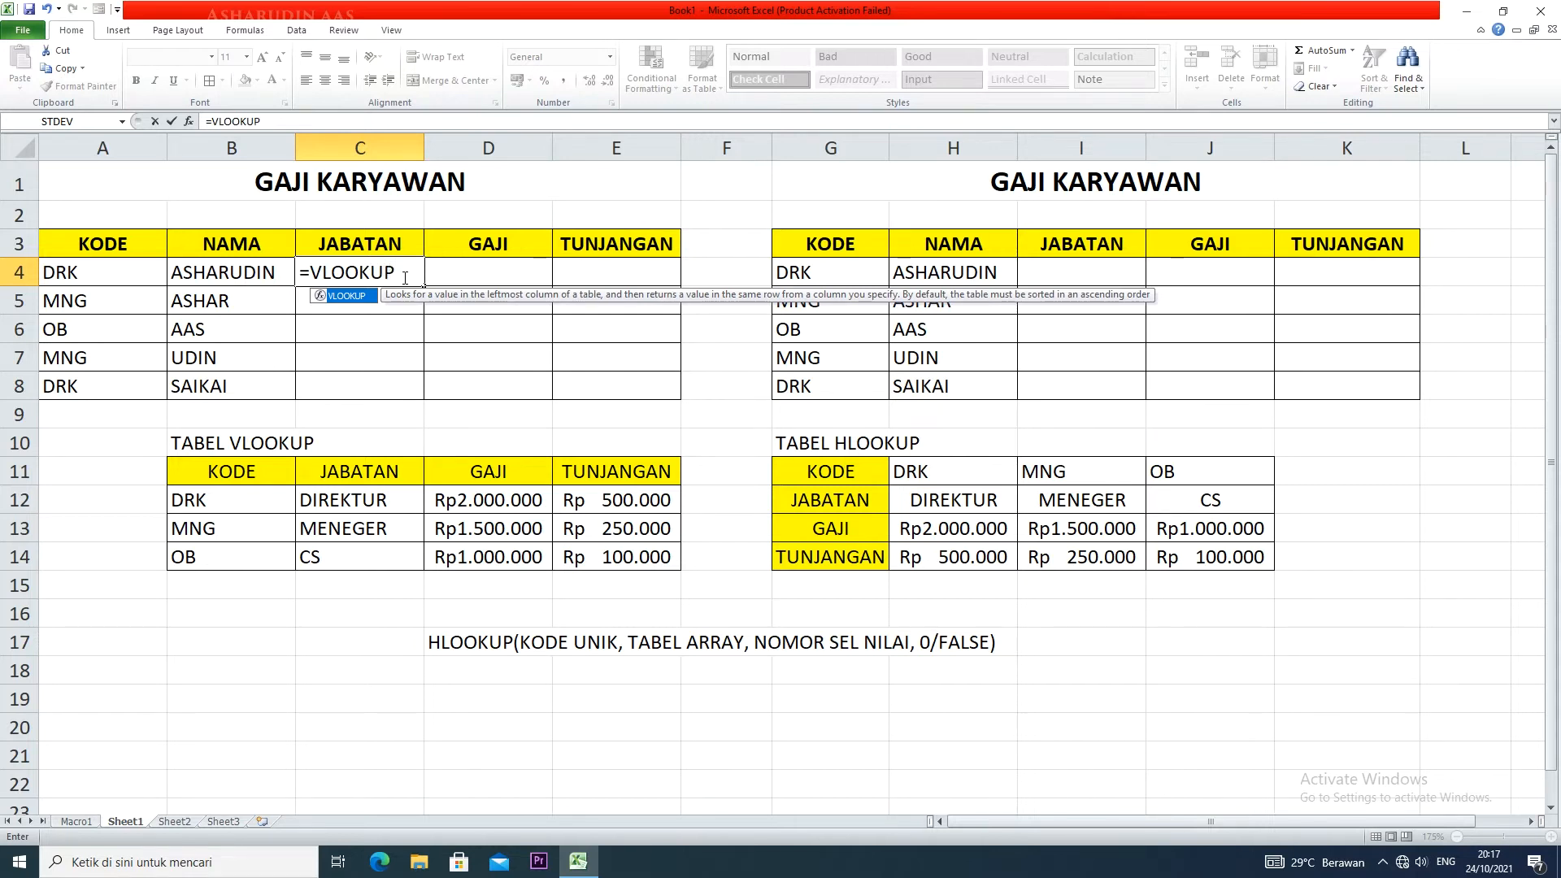
pyautogui.write('(')
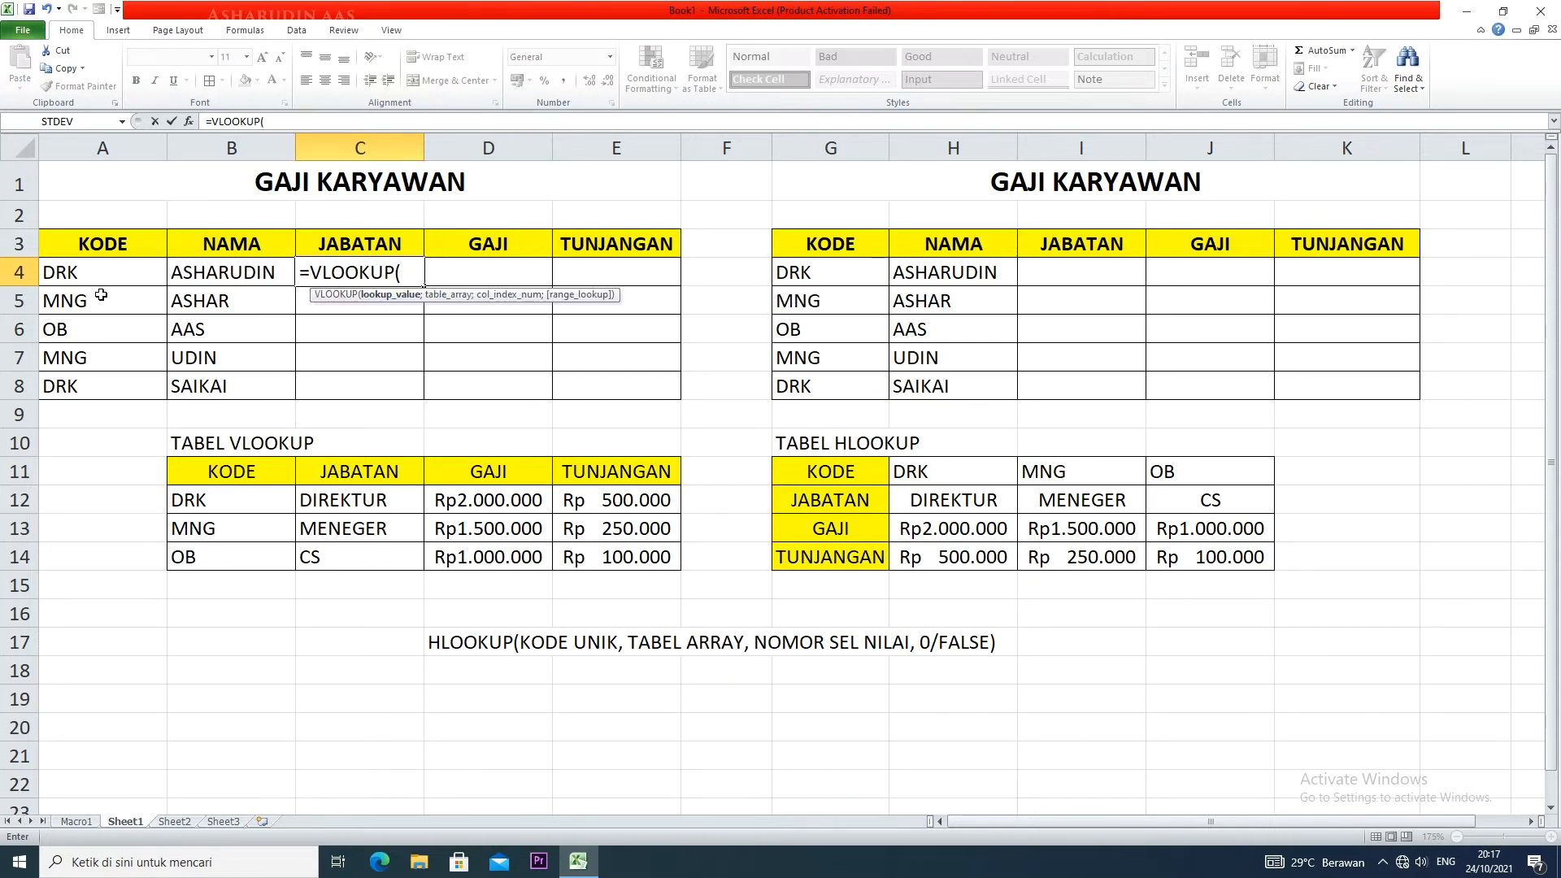
pyautogui.click(91, 272)
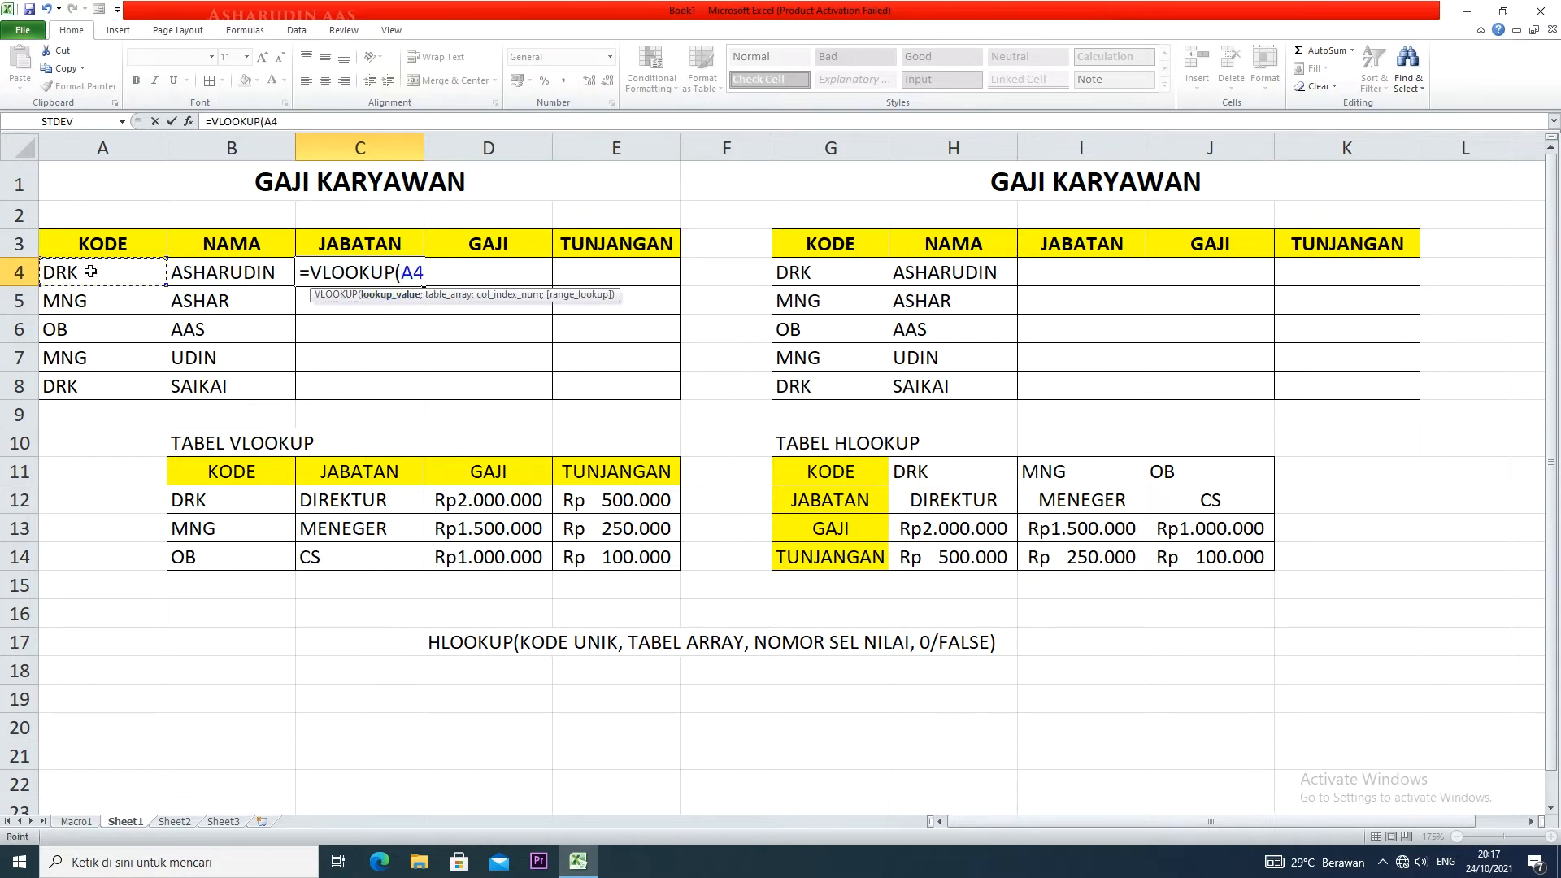
pyautogui.write(';')
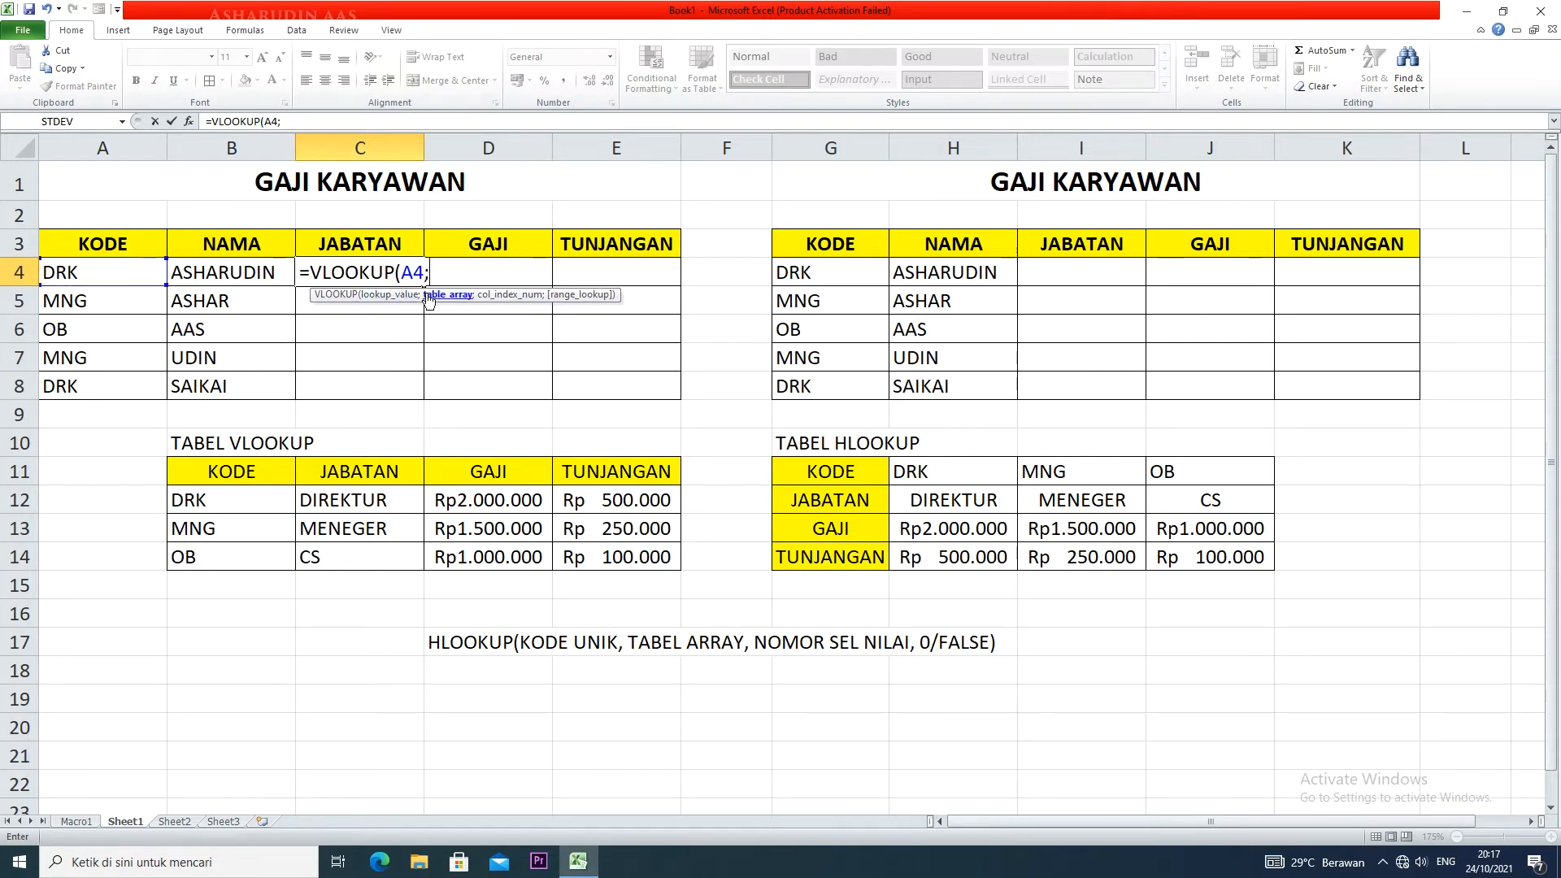
pyautogui.moveTo(215, 500); pyautogui.dragTo(645, 563)
pyautogui.write(';2')
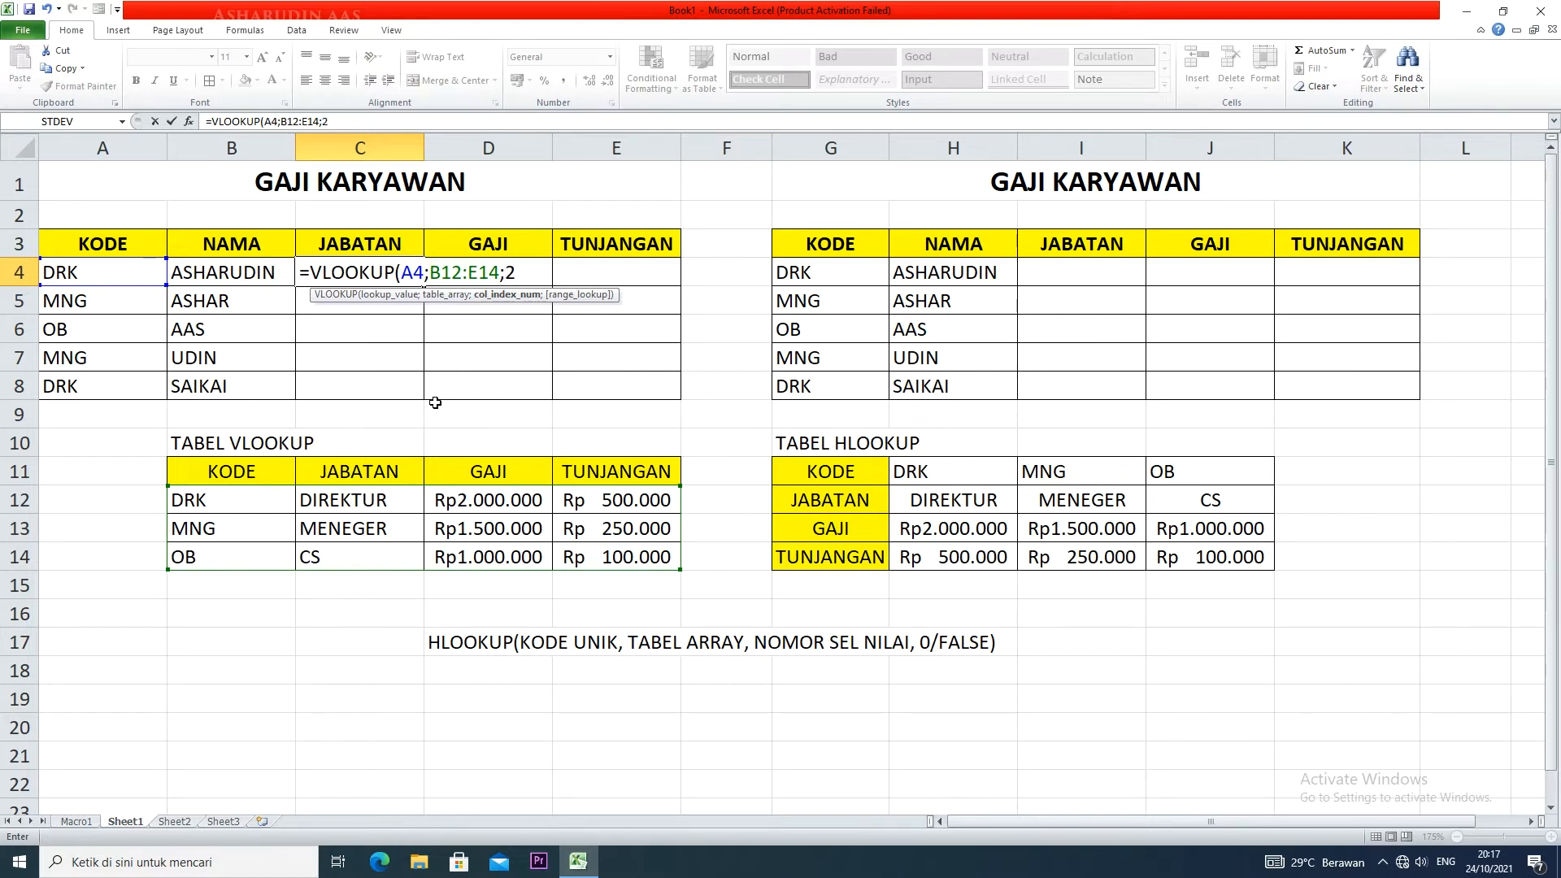
pyautogui.write(';')
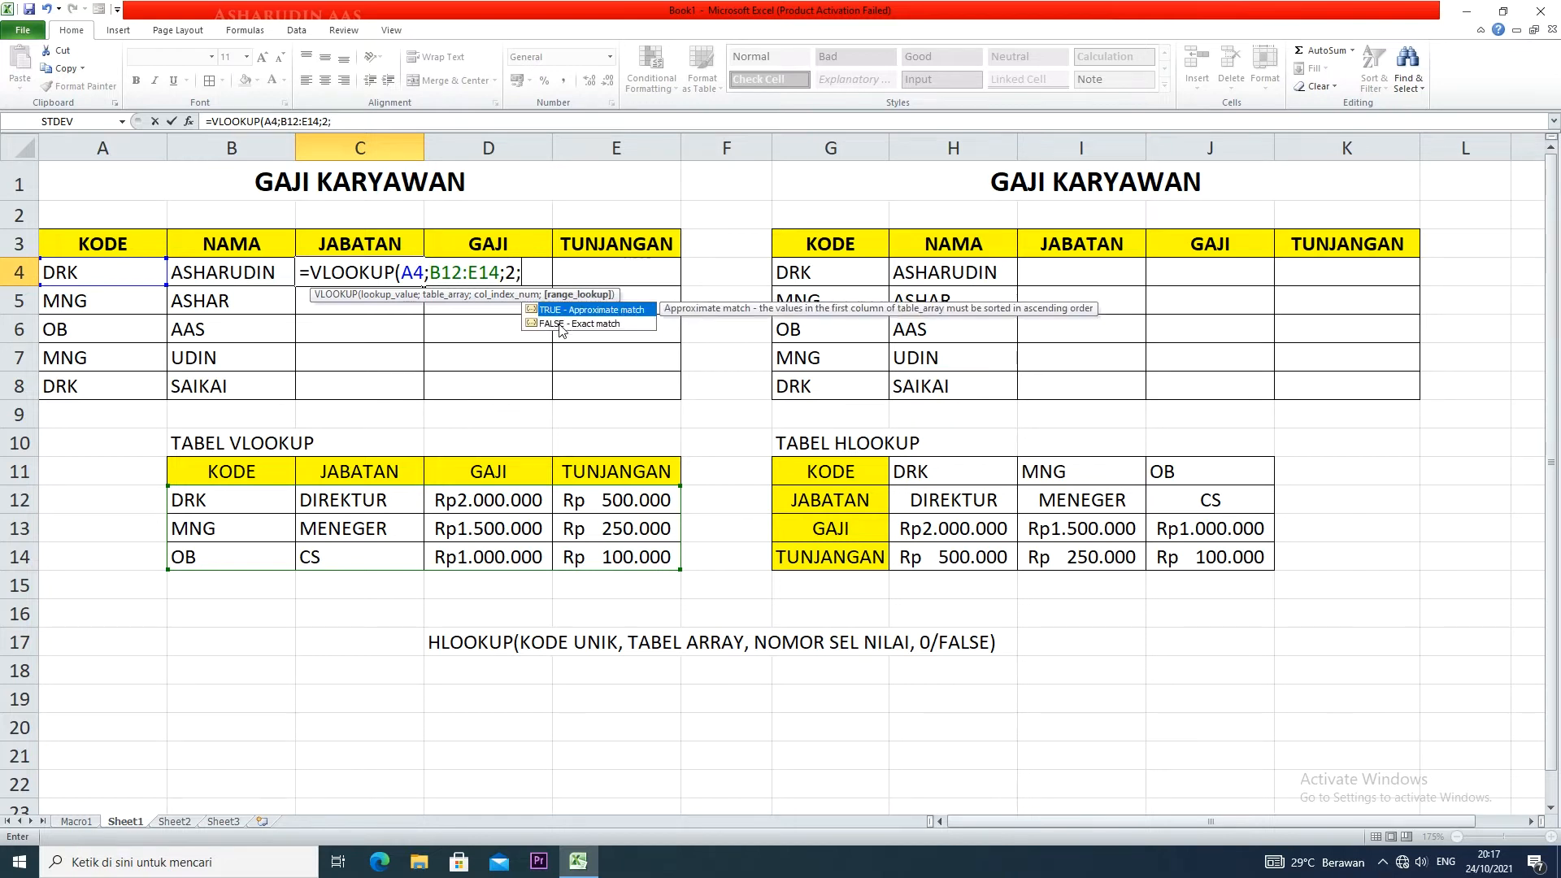
pyautogui.write('0)')
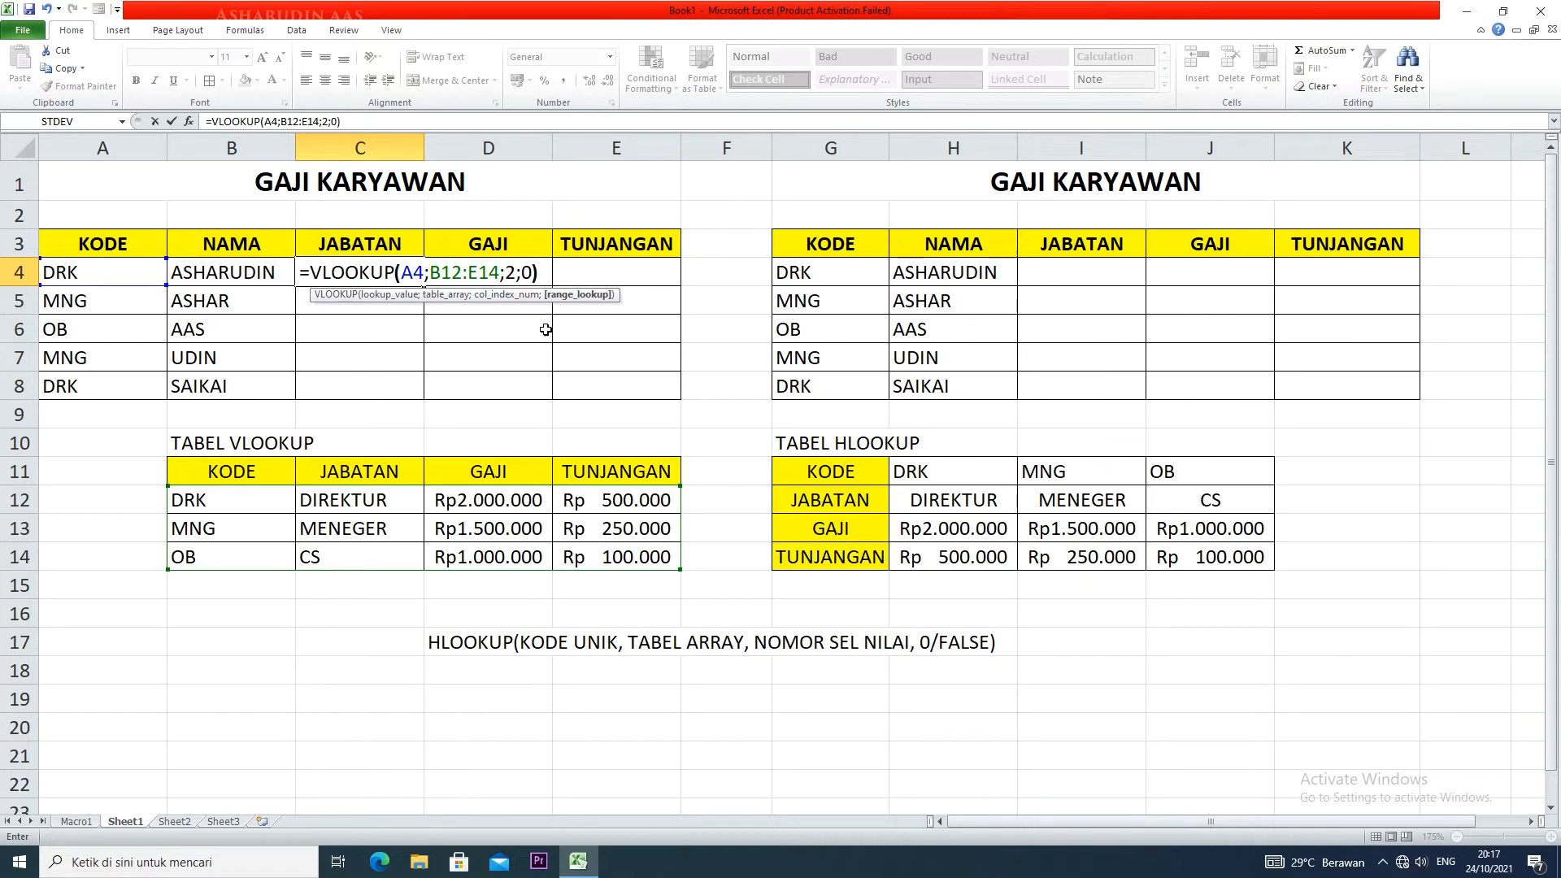
pyautogui.press('Return')
# - Test the C4 lookup by clearing the DRK code in B12 of the VLOOKUP table, and undo the deletion
pyautogui.click(350, 267)
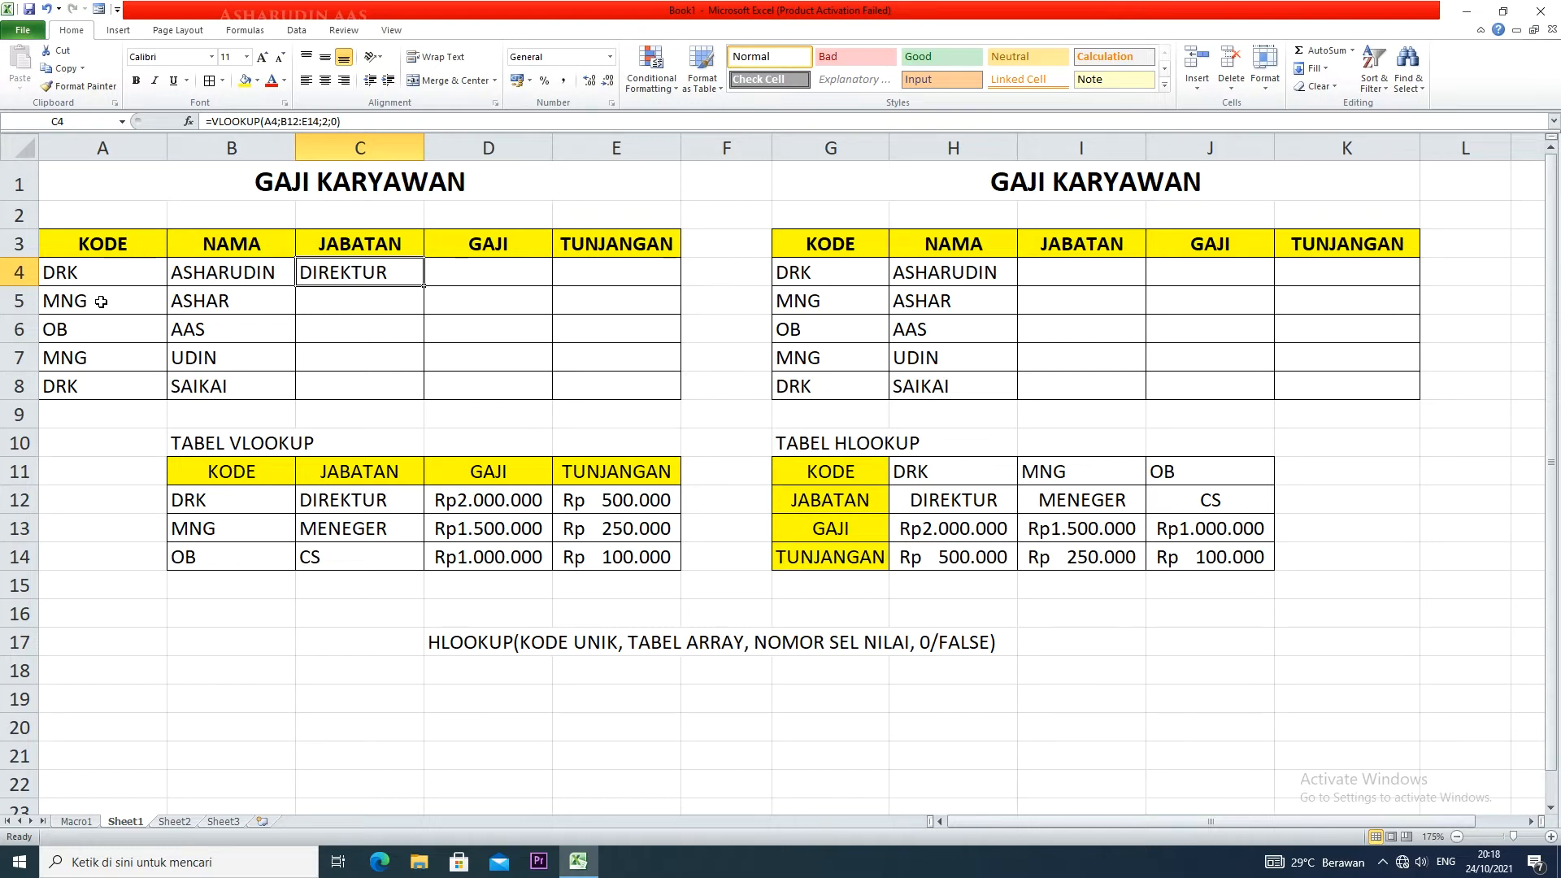
pyautogui.click(241, 502)
pyautogui.press('Delete')
pyautogui.click(268, 617)
pyautogui.click(402, 278)
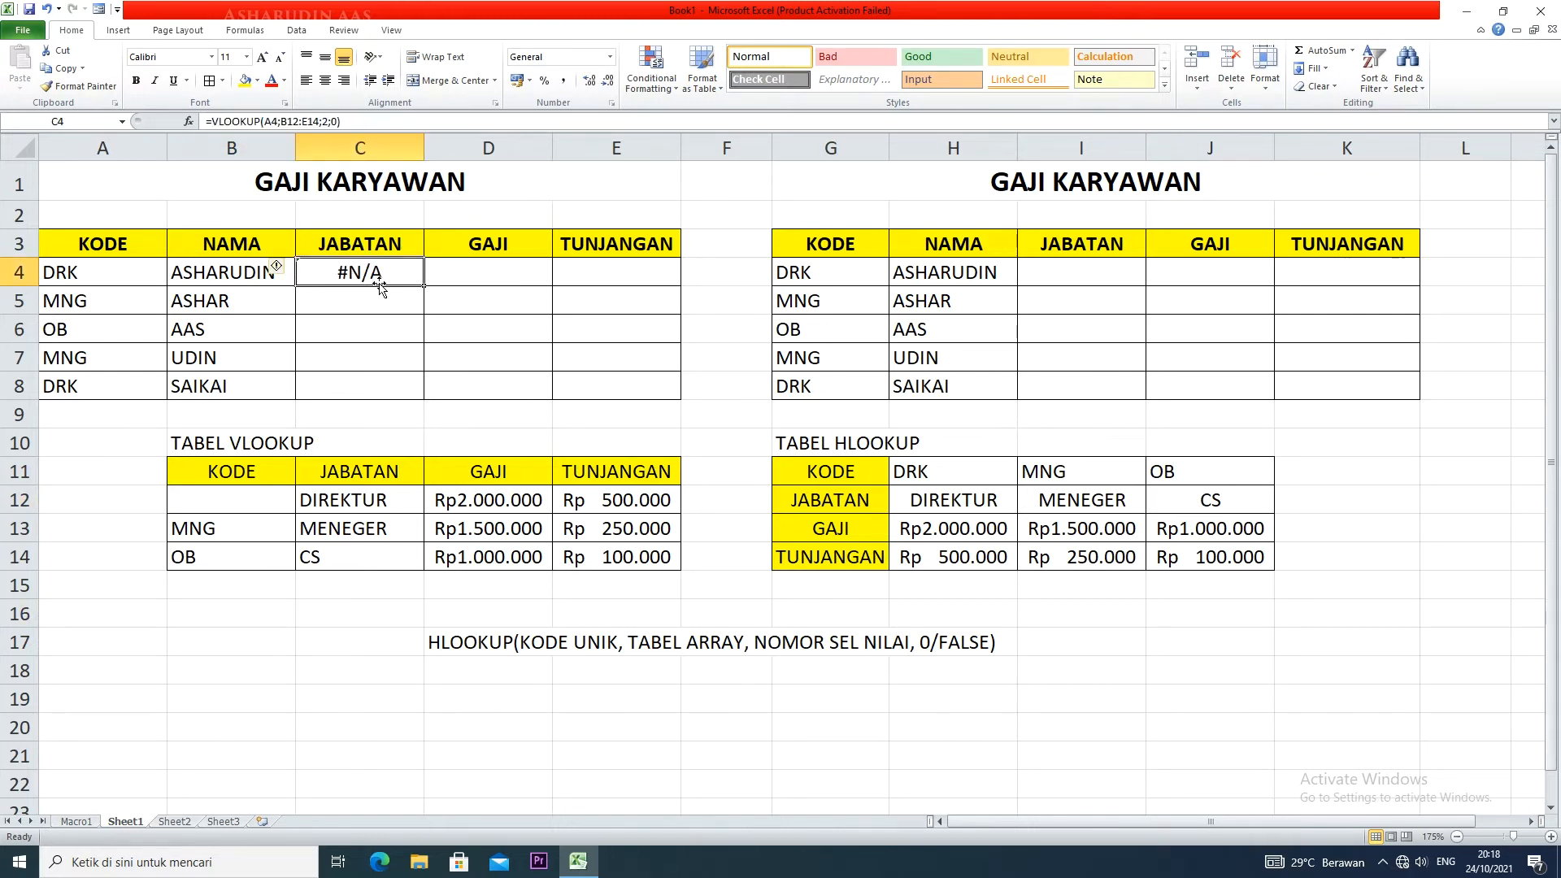
pyautogui.hotkey('ctrl', 'z')
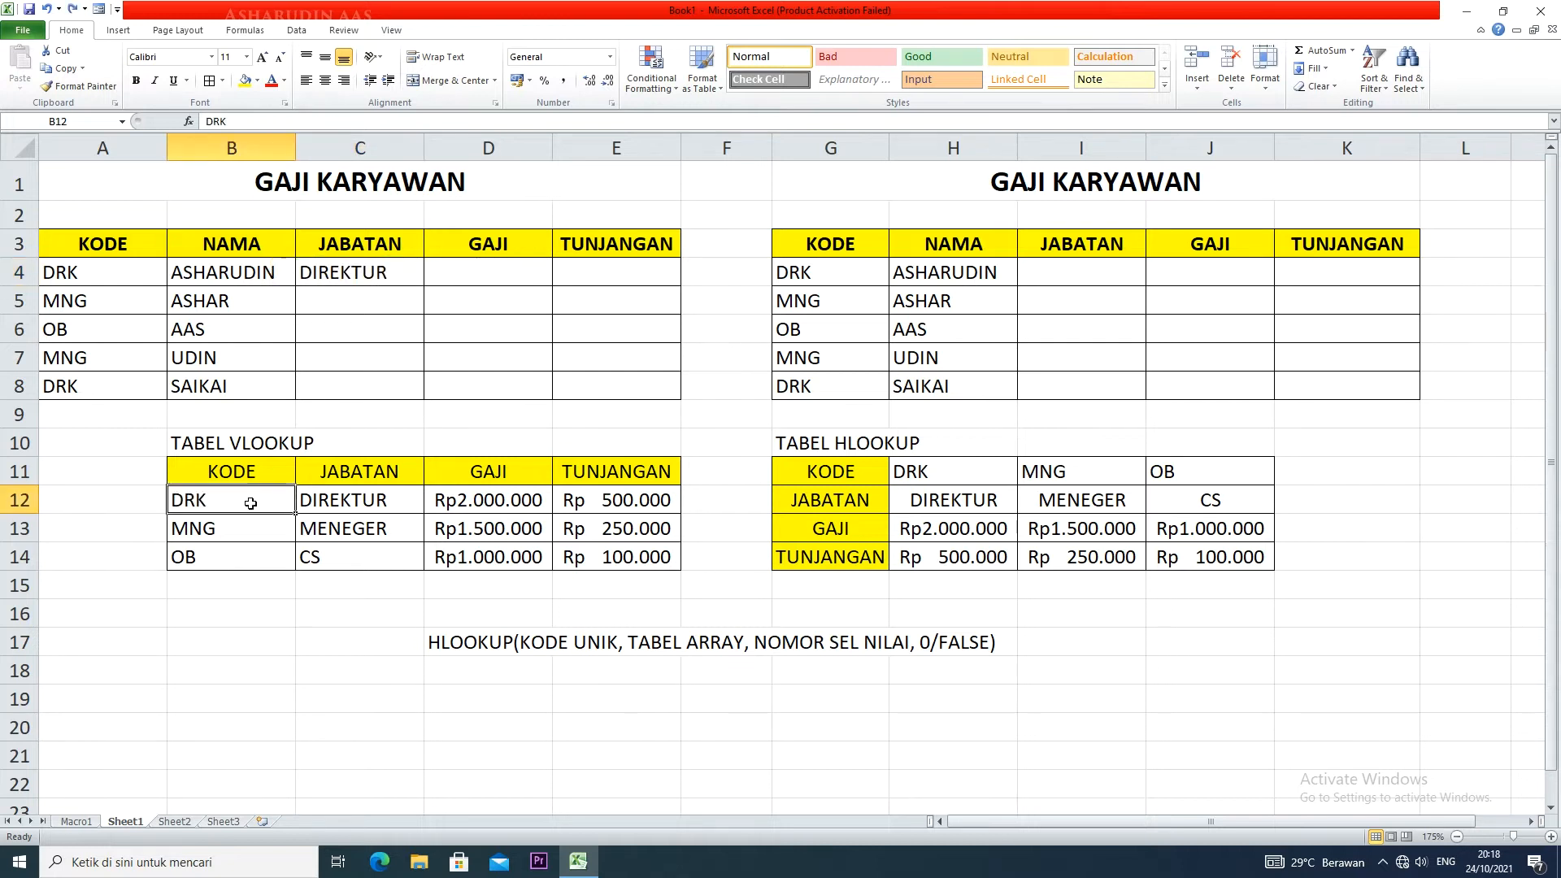
# - Fill the C4 formula down through C8 and inspect the table range used in C7
pyautogui.click(393, 277)
pyautogui.moveTo(422, 286); pyautogui.dragTo(420, 395)
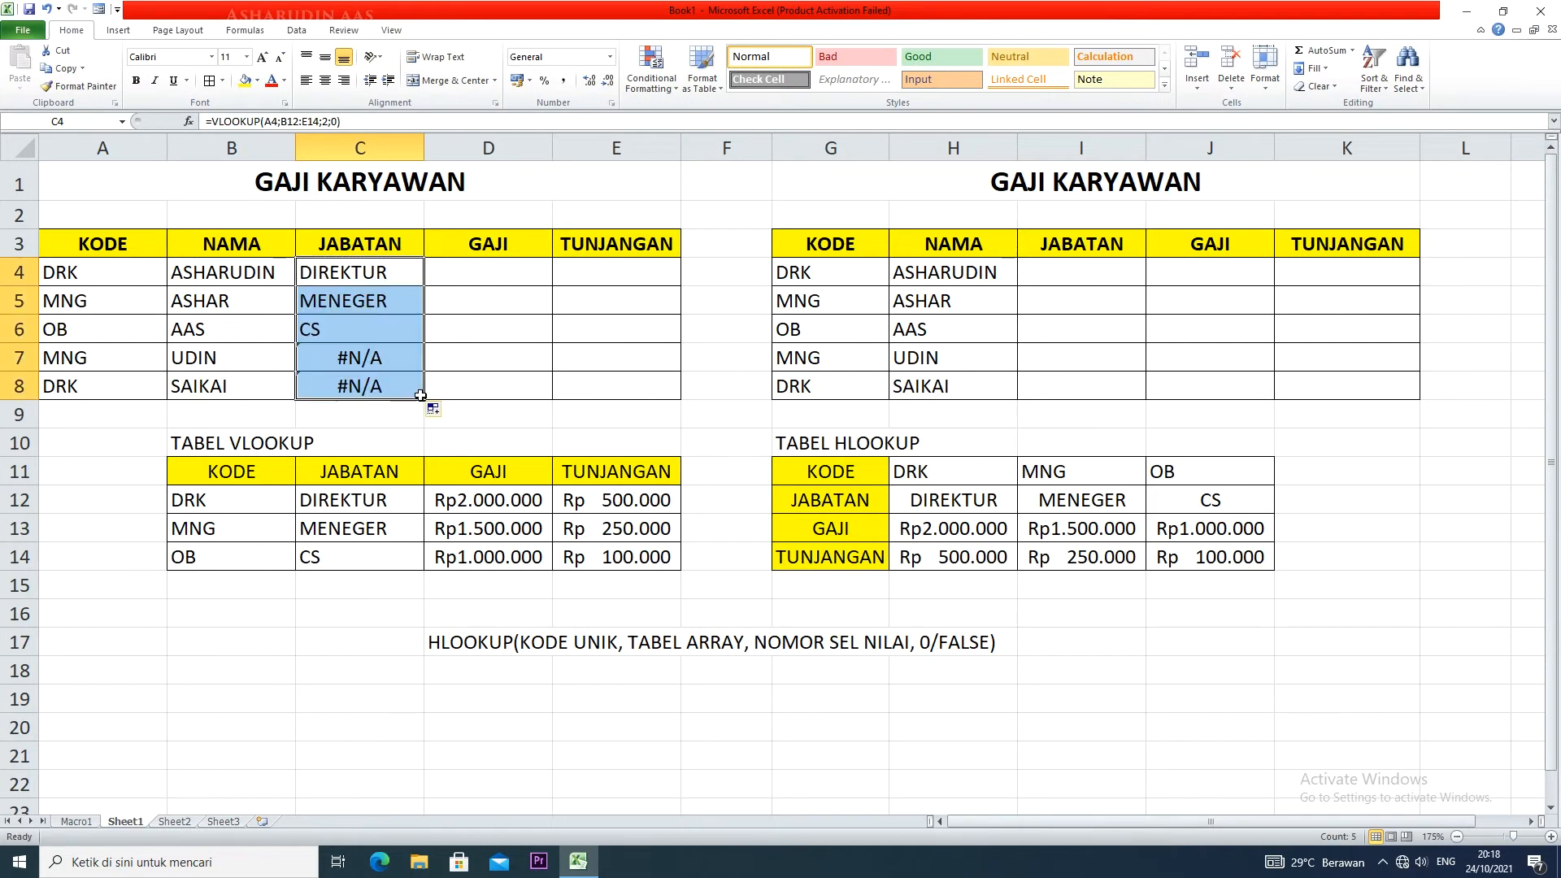
pyautogui.doubleClick(389, 365)
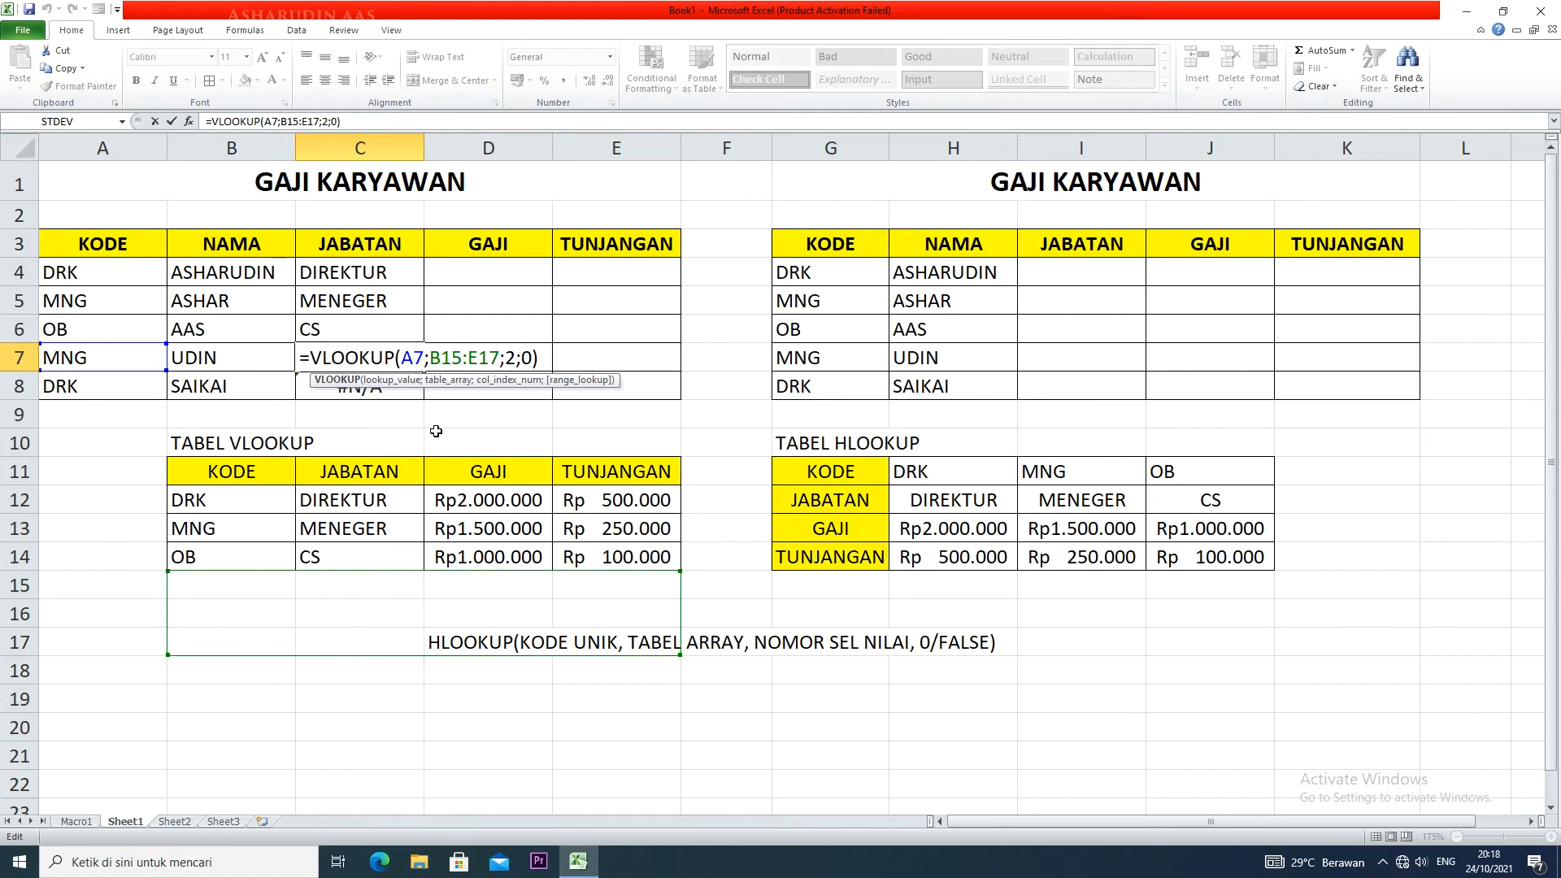
pyautogui.press('Escape')
# - Clear the filled JABATAN formulas in C5:C8, keeping the one in C4
pyautogui.moveTo(385, 298); pyautogui.dragTo(386, 383)
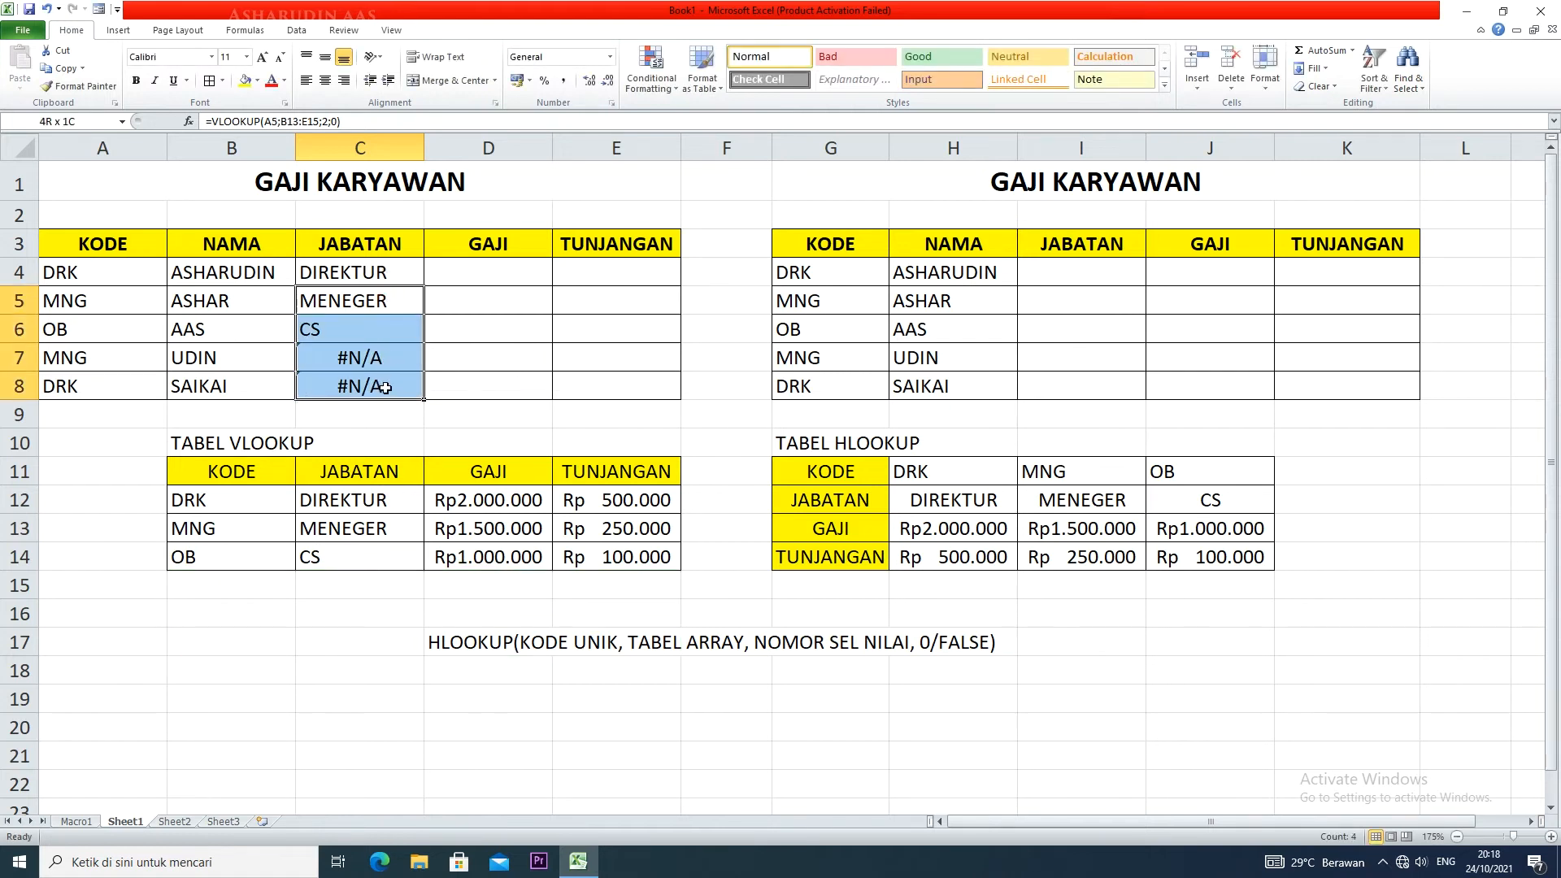
pyautogui.press('Delete')
pyautogui.click(359, 303)
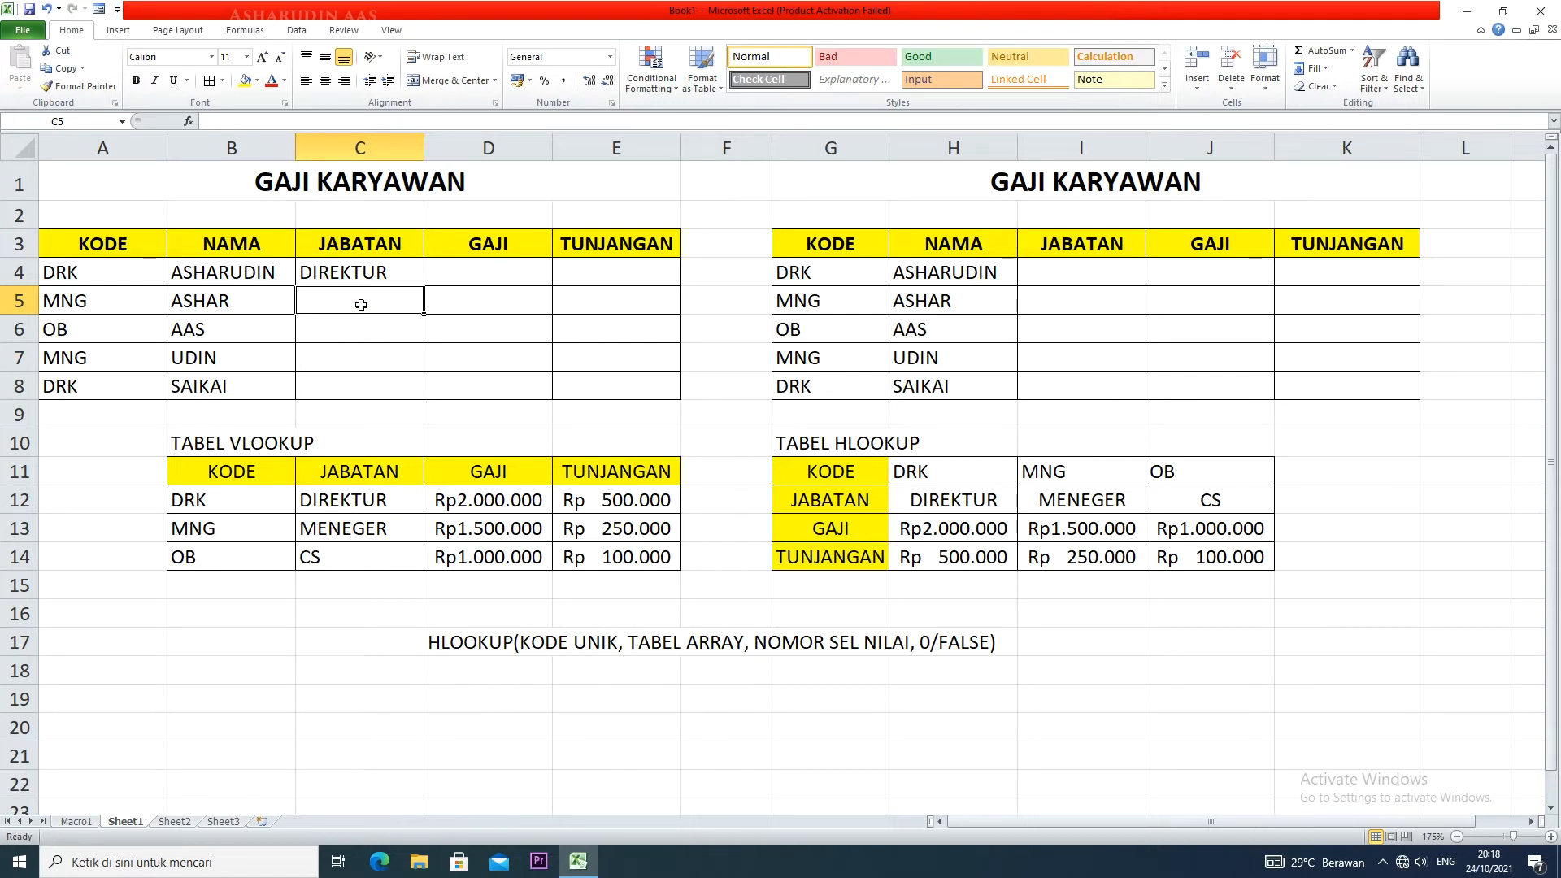
# - Make only the end of the table range absolute in C4, giving =VLOOKUP(A4;B12:$E$14;2;0)
pyautogui.click(364, 274)
pyautogui.doubleClick(398, 272)
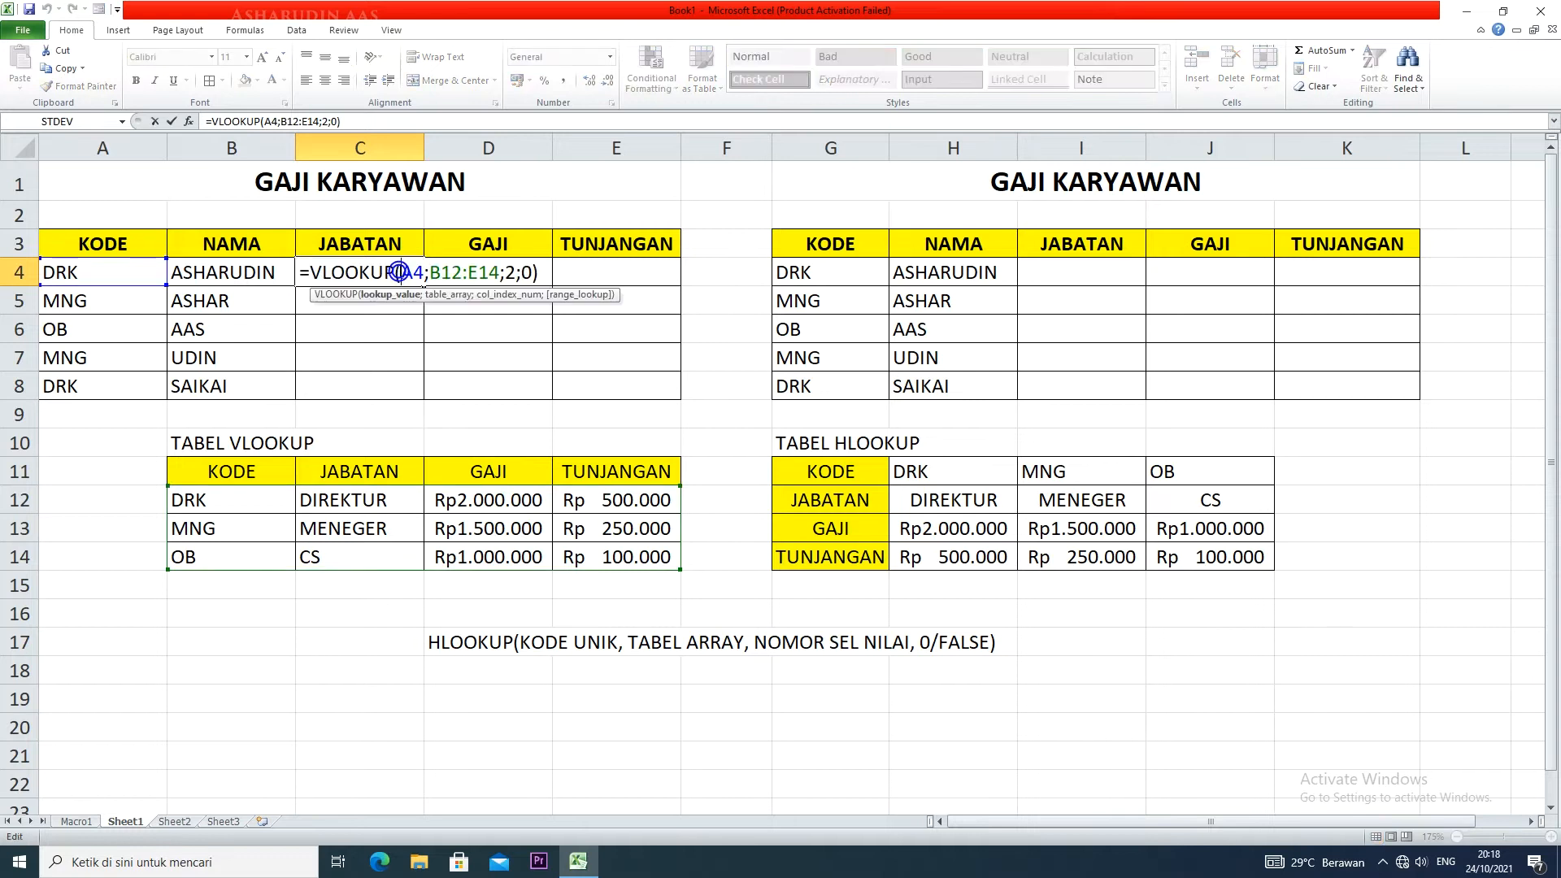
pyautogui.click(496, 274)
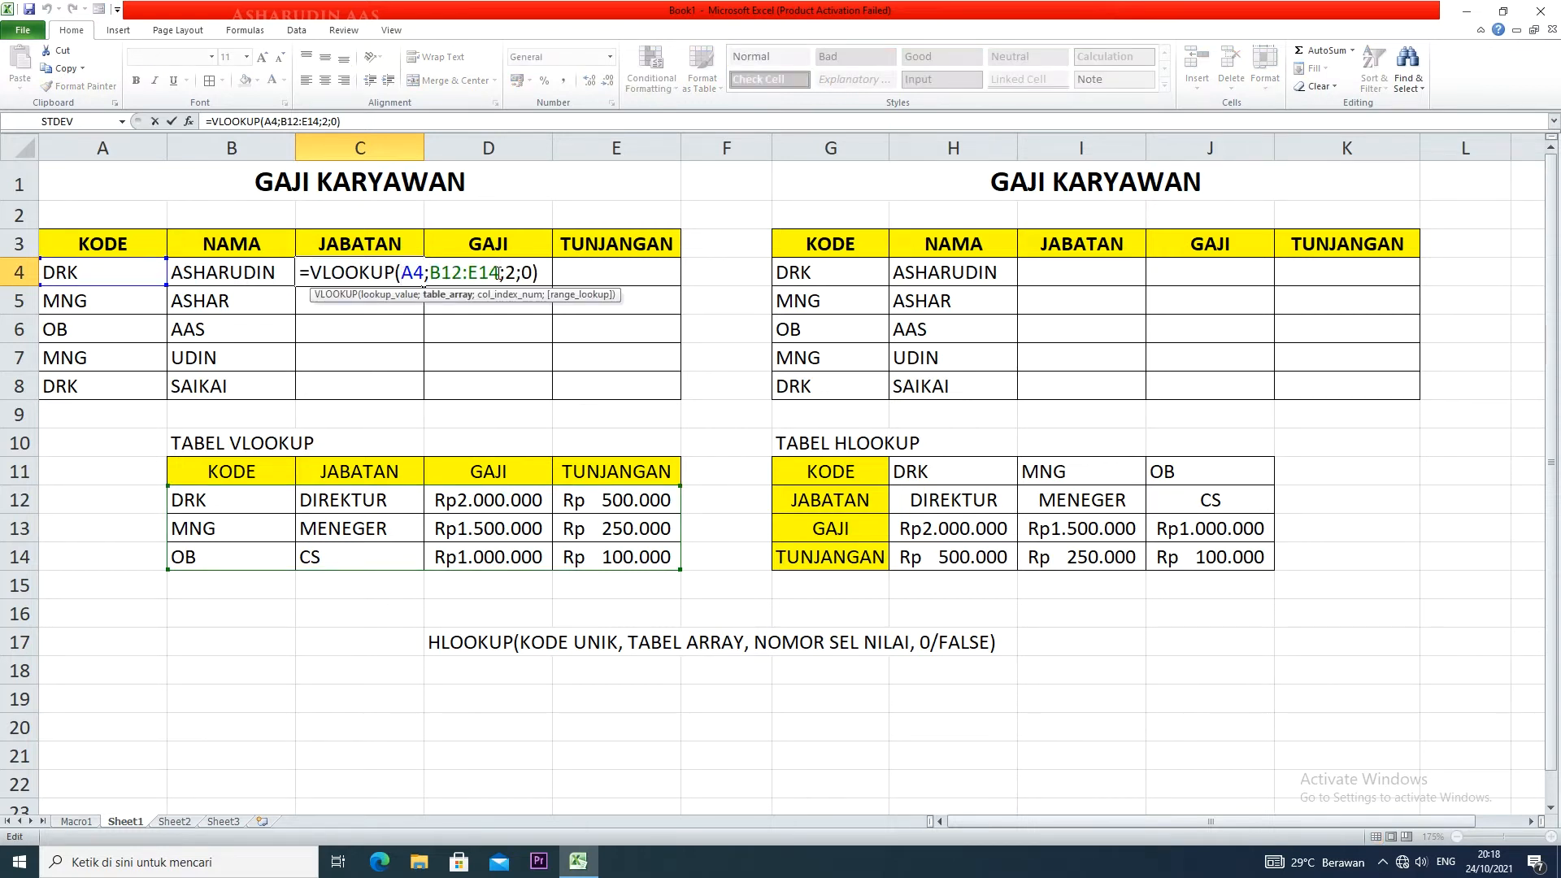
pyautogui.press('F4')
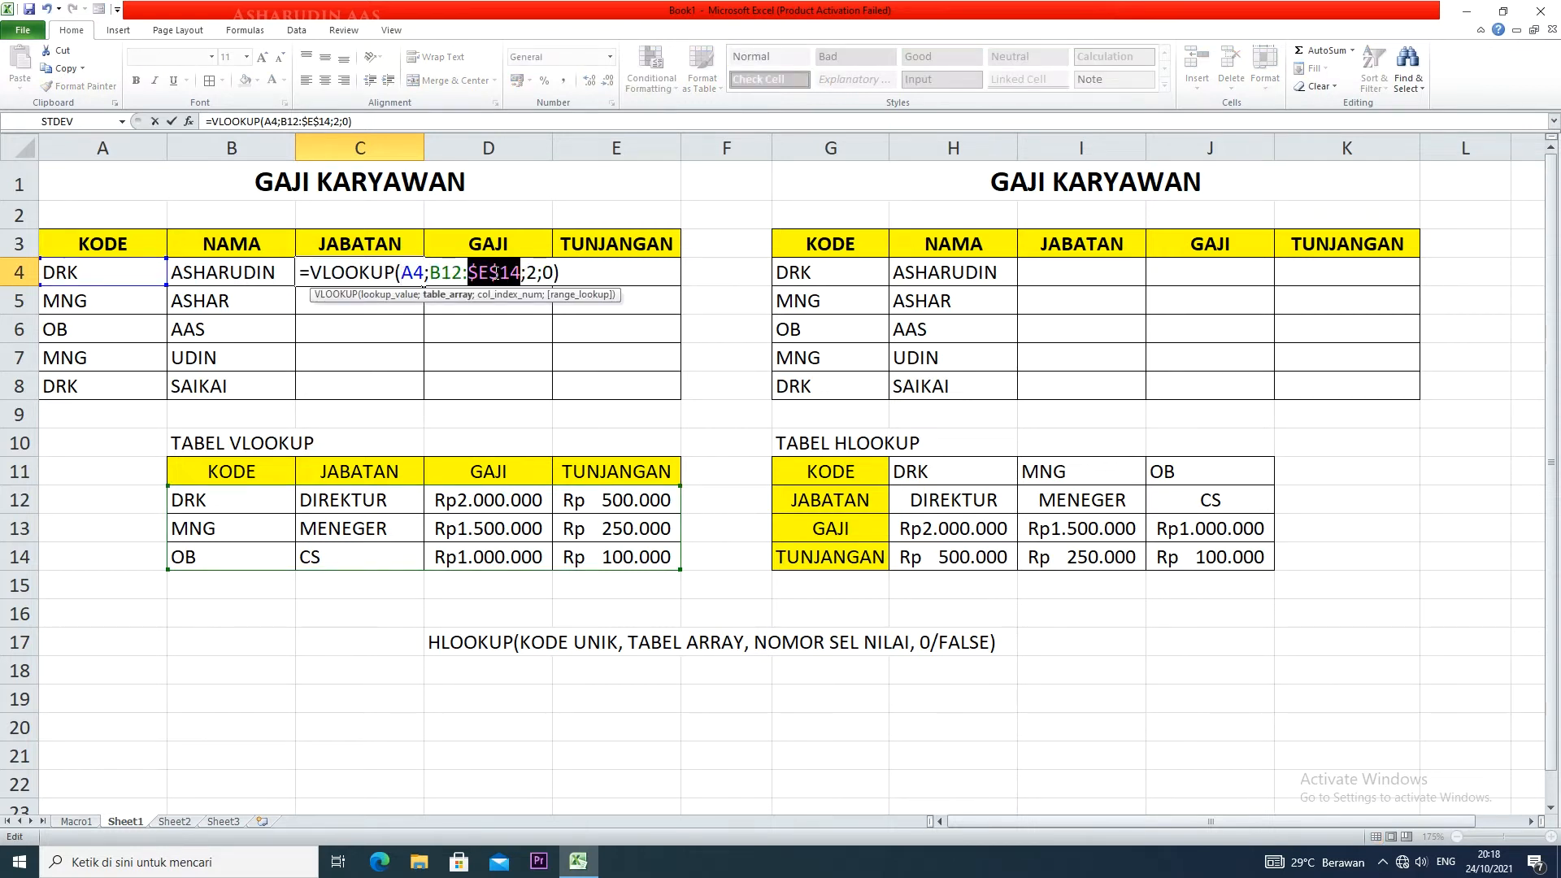
pyautogui.press('Return')
# - Fill the revised C4 formula down through C8 and inspect the table range used in C5
pyautogui.click(416, 280)
pyautogui.moveTo(423, 285); pyautogui.dragTo(409, 389)
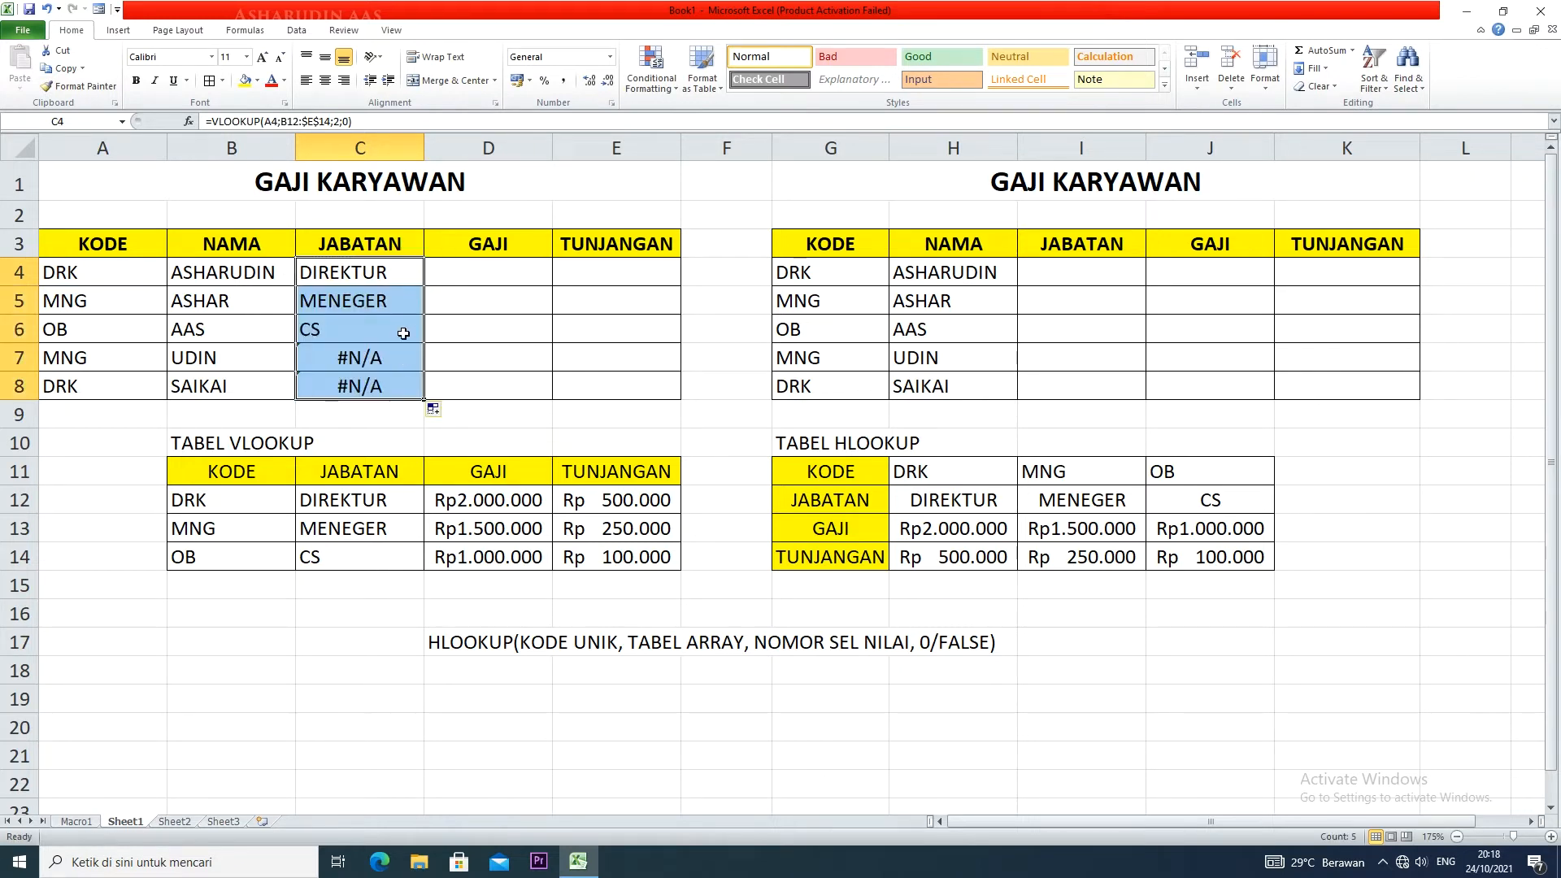
pyautogui.click(397, 297)
pyautogui.doubleClick(397, 298)
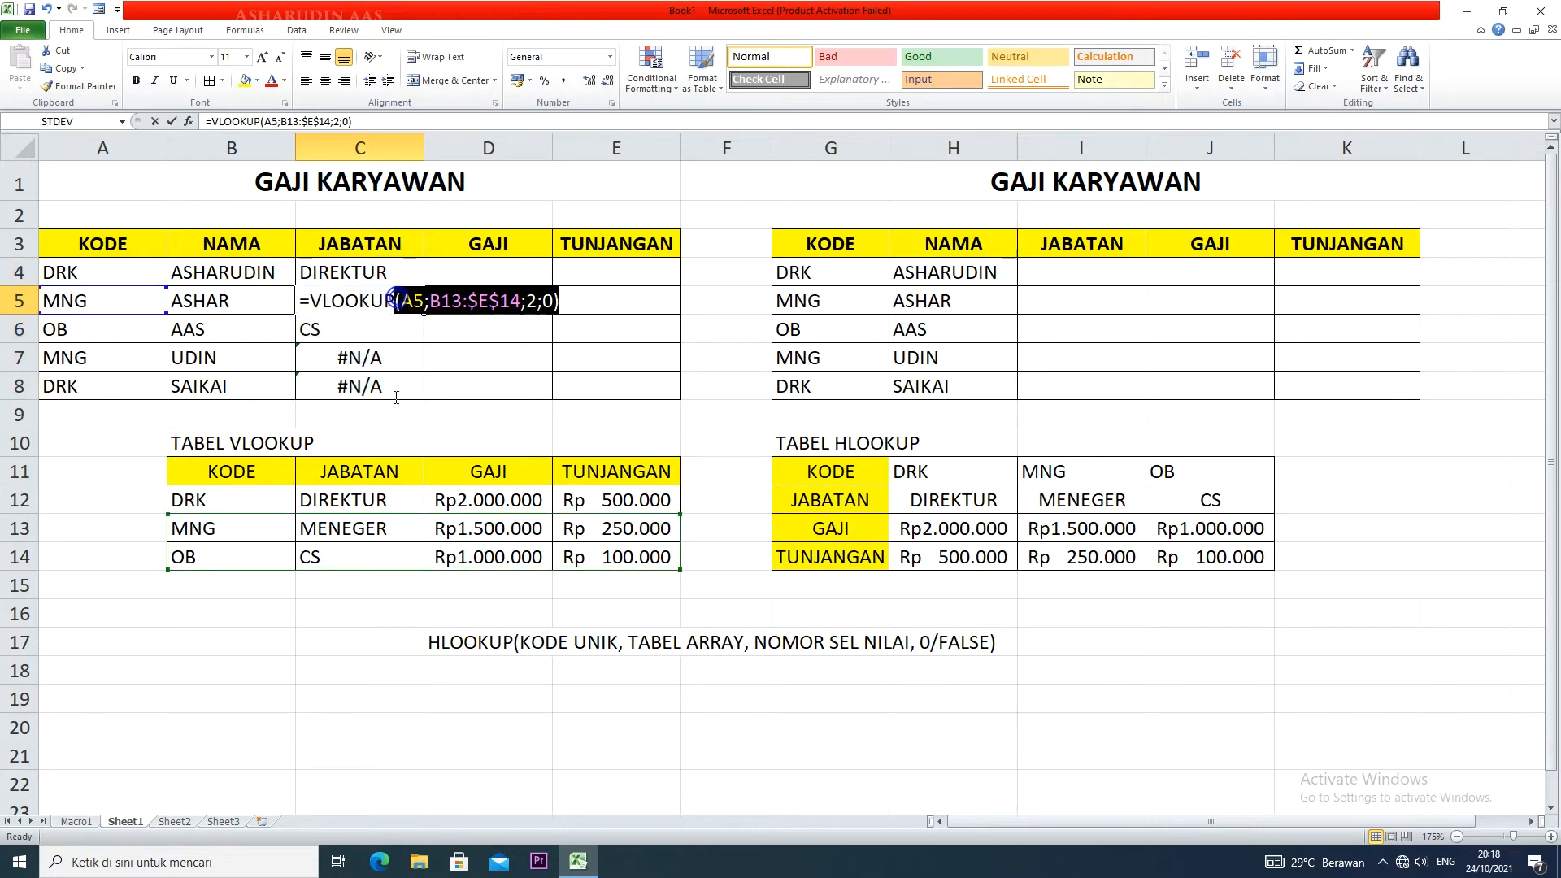
# - Delete all the JABATAN formulas in C4:C8
pyautogui.click(391, 359)
pyautogui.moveTo(398, 311); pyautogui.dragTo(404, 389)
pyautogui.press('Delete')
pyautogui.click(400, 270)
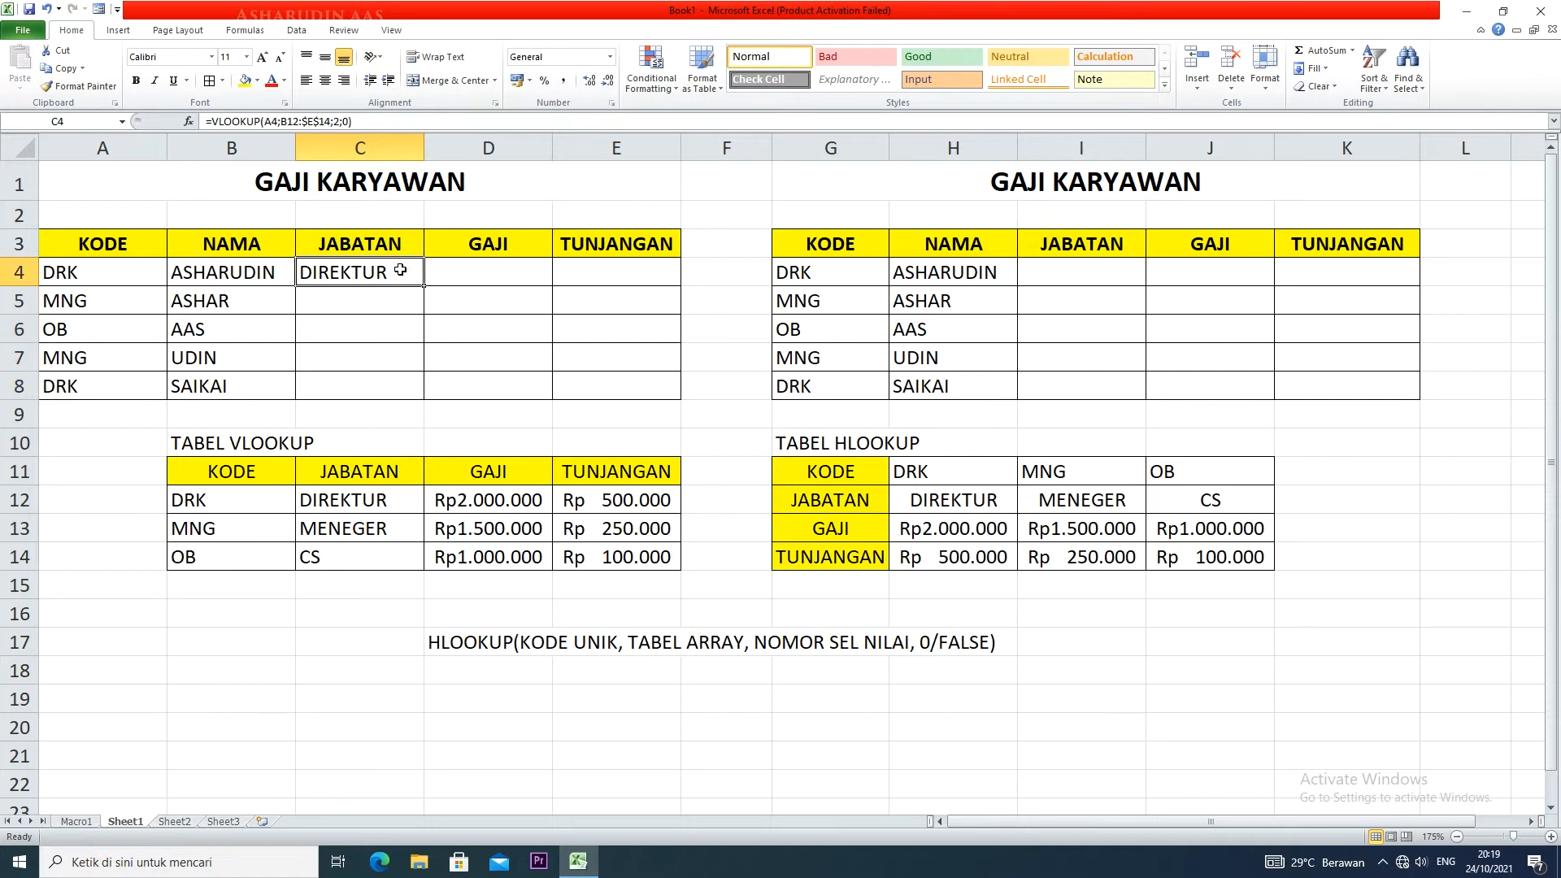
pyautogui.press('Delete')
# - Enter =VLOOKUP(A4;$B$12:$E$14;2;0) in C4, with the table range fully absolute, to look up the JABATAN
pyautogui.write('=VLO')
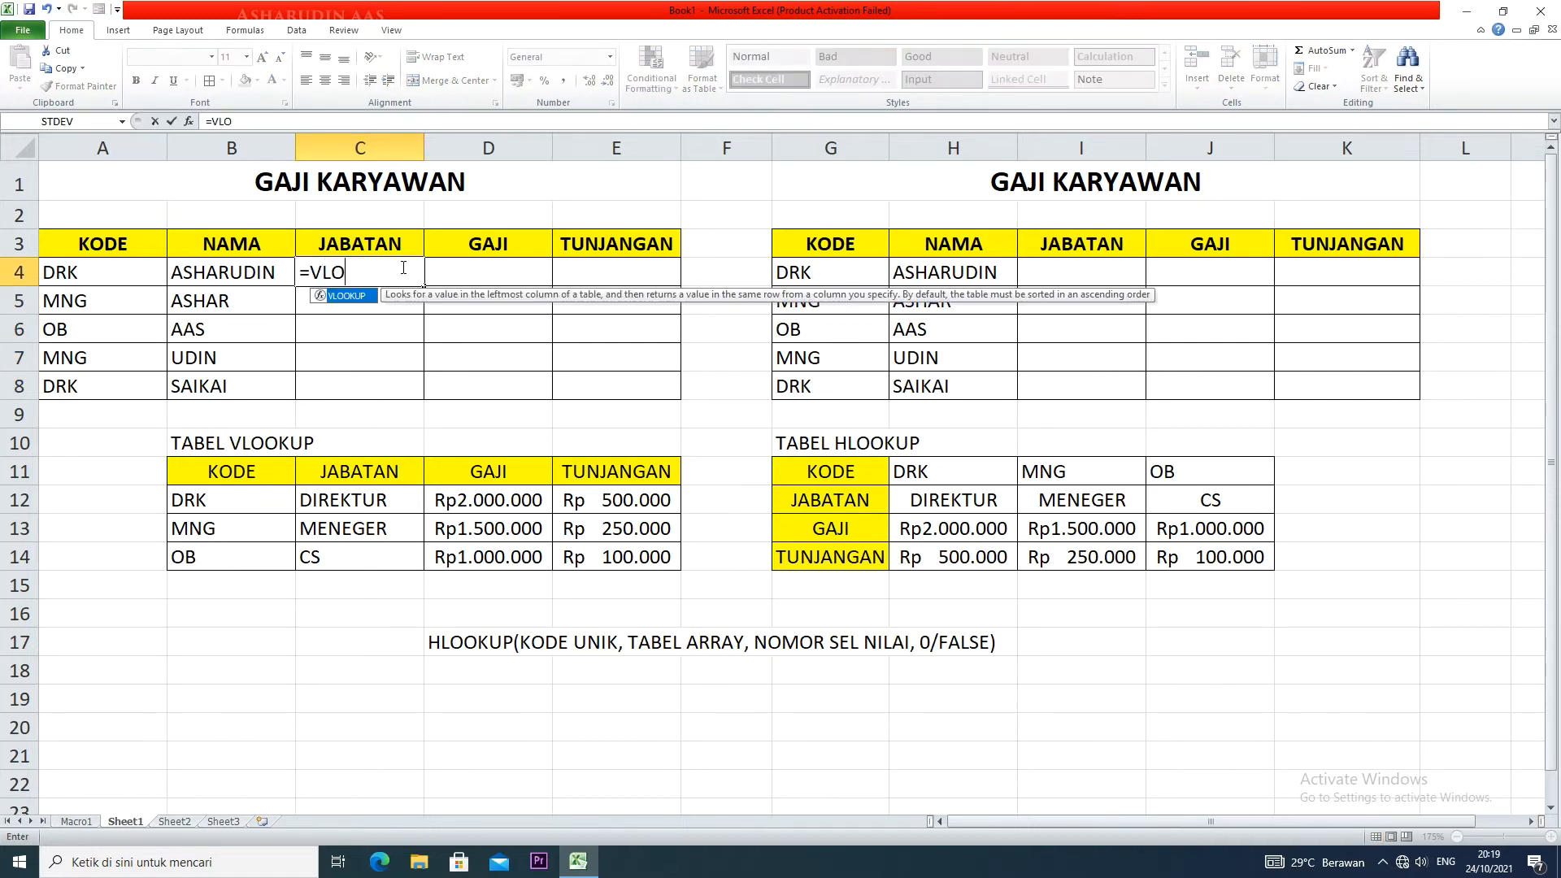
pyautogui.write('OKUP(')
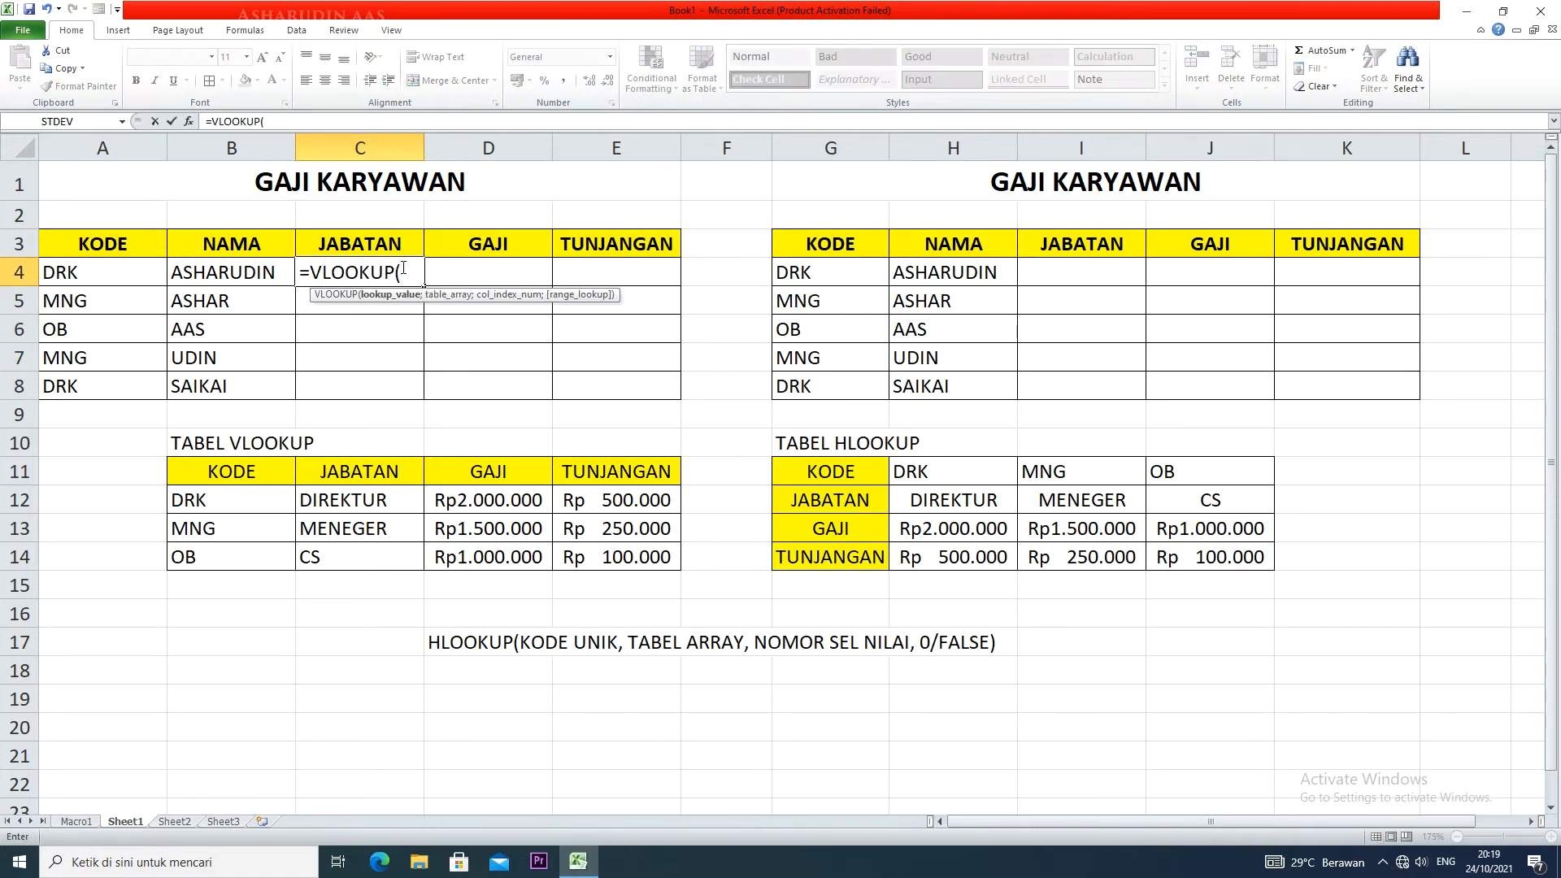
pyautogui.click(105, 275)
pyautogui.write(';')
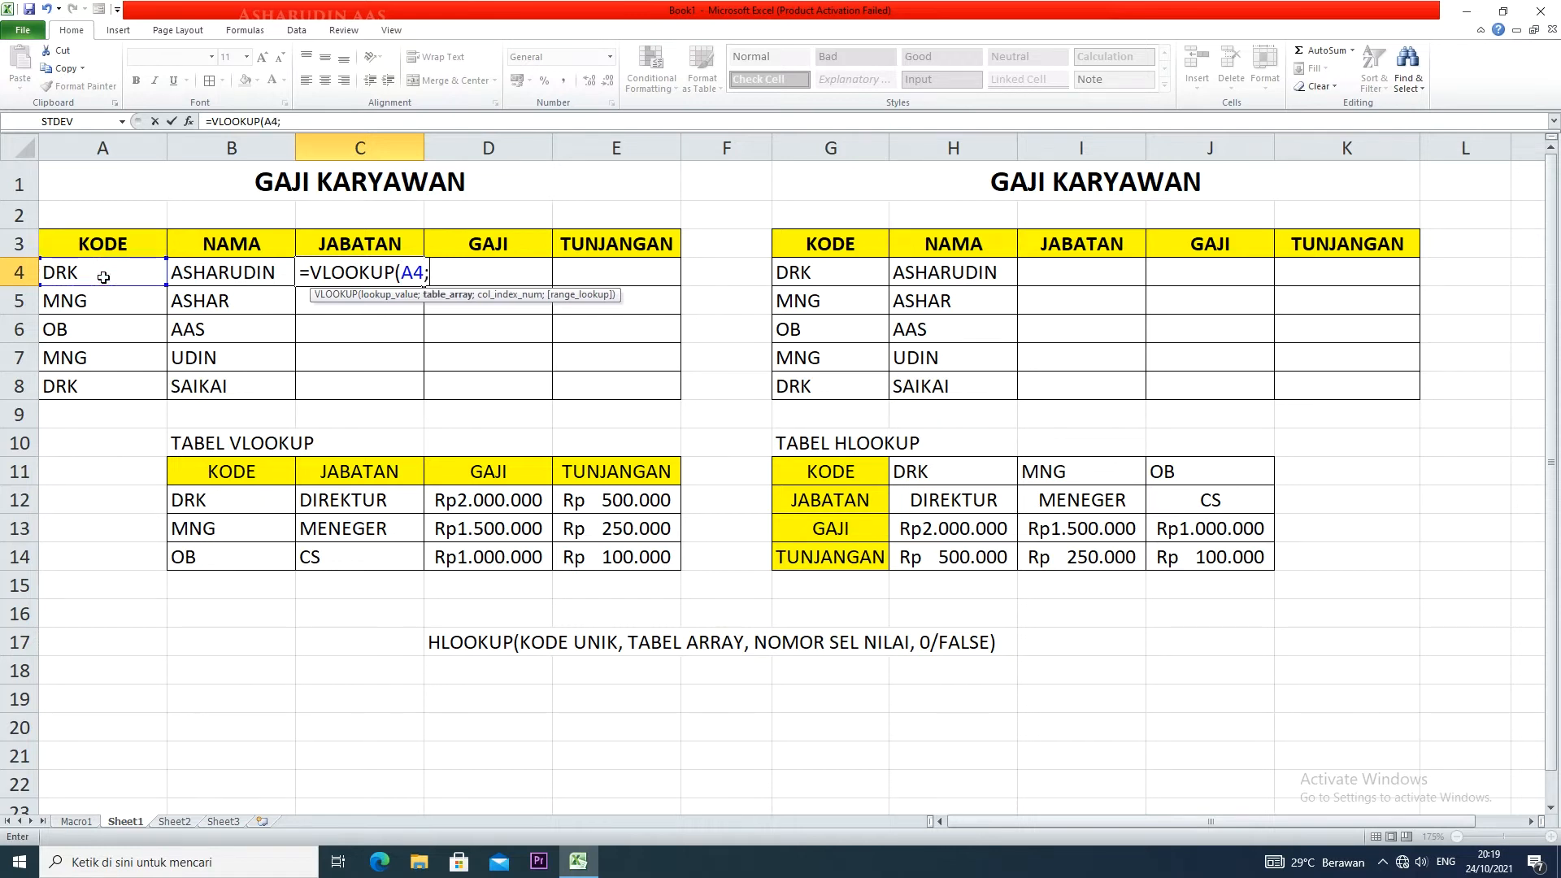
pyautogui.moveTo(203, 500); pyautogui.dragTo(633, 559)
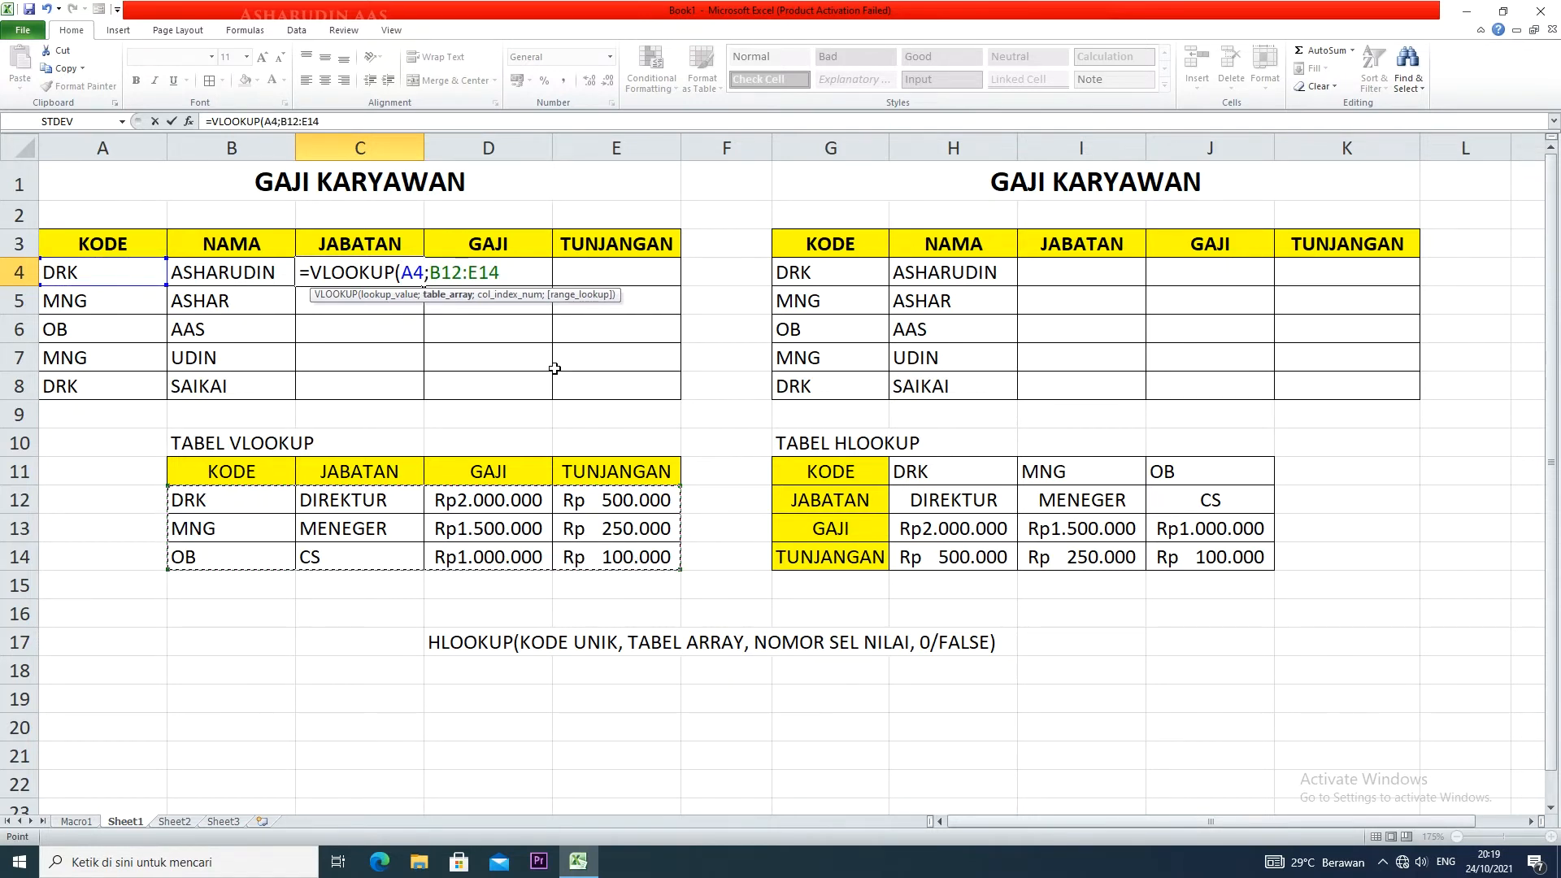
pyautogui.press('F4')
pyautogui.write(';')
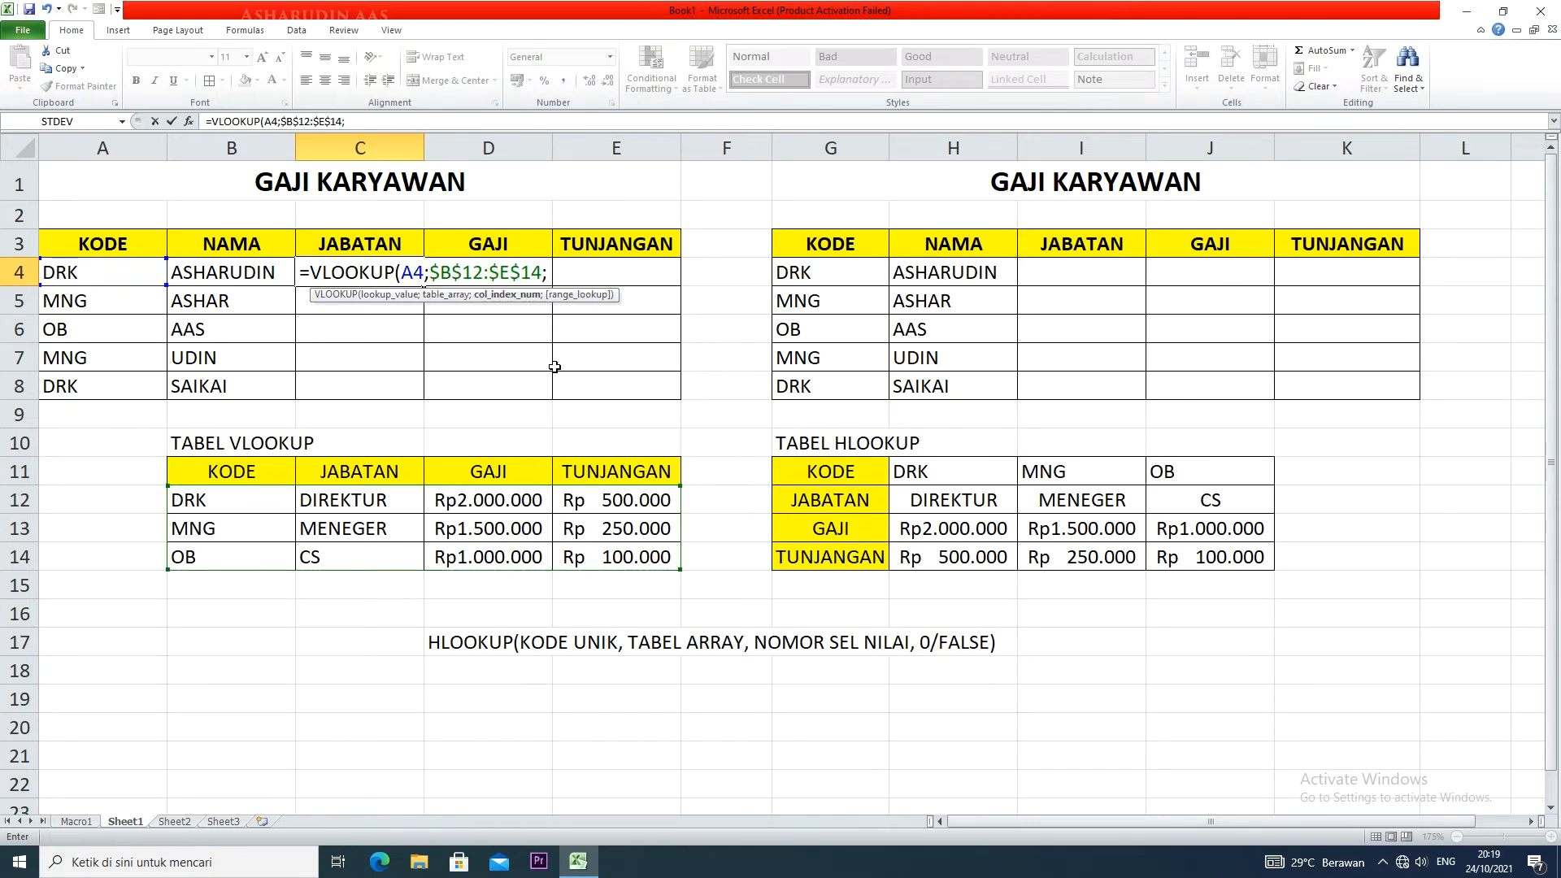
pyautogui.write('2')
pyautogui.write(';0')
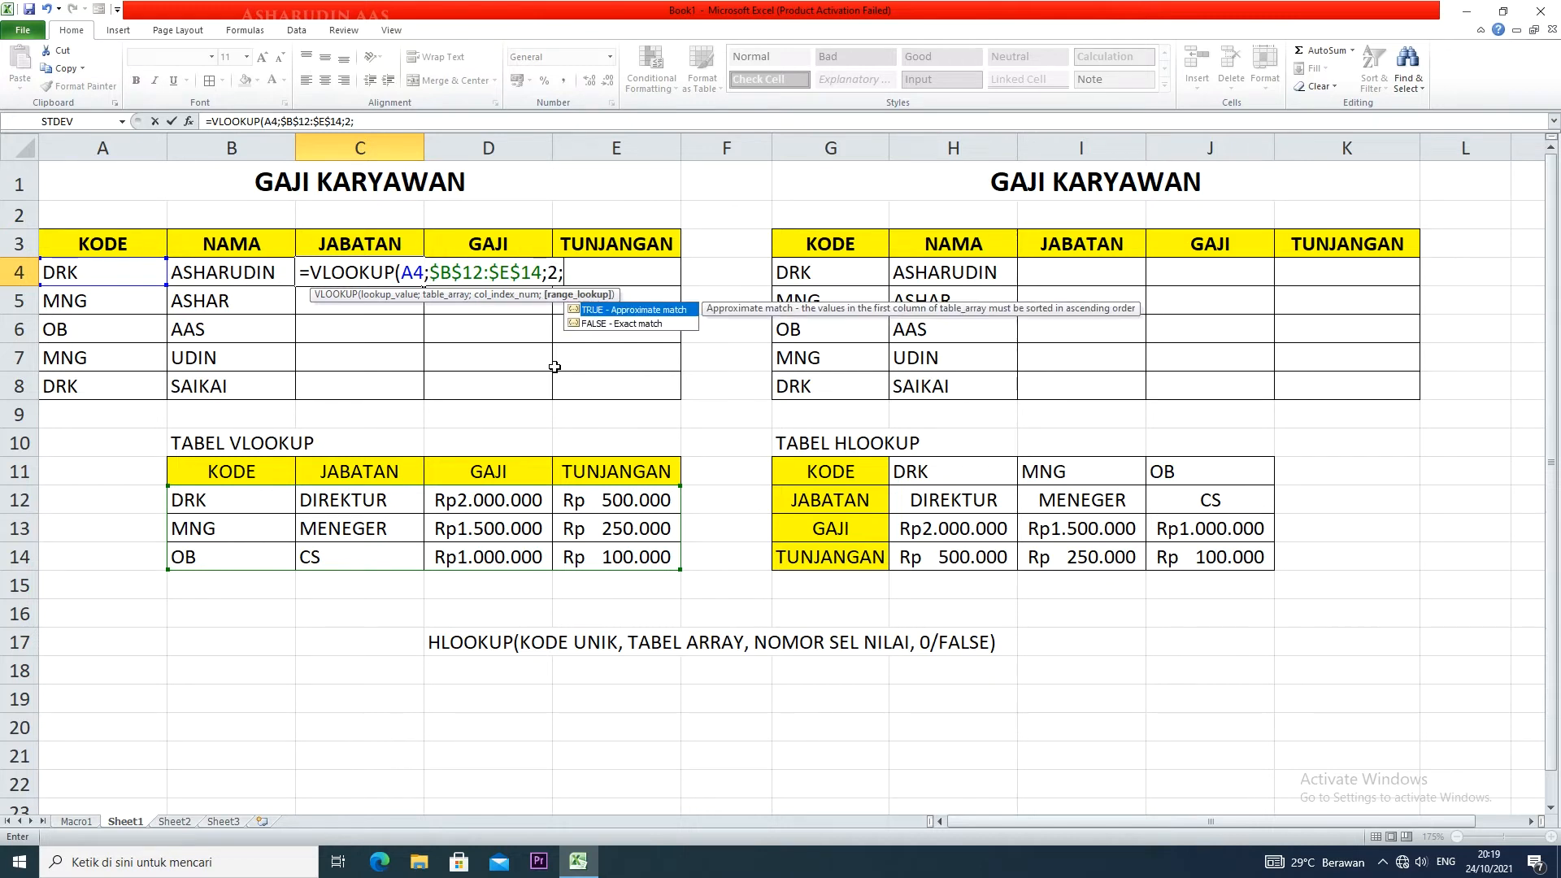
pyautogui.write(')')
pyautogui.press('Return')
# - Fill the C4 formula down through C8 and check the codes against the KODE column of TABEL VLOOKUP
pyautogui.click(407, 272)
pyautogui.moveTo(424, 287); pyautogui.dragTo(405, 393)
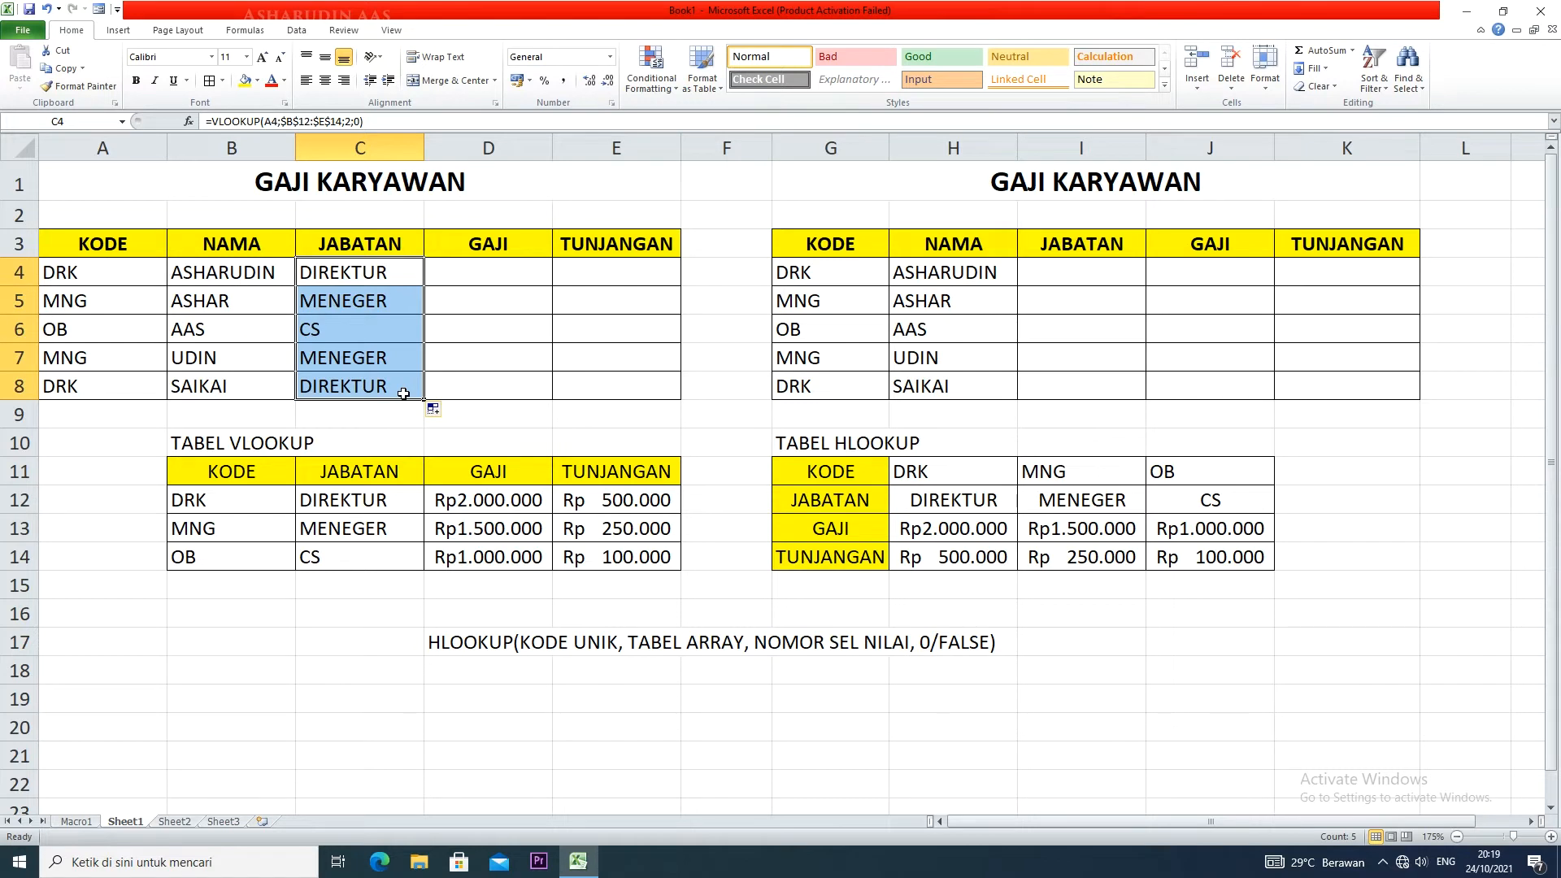
pyautogui.click(69, 362)
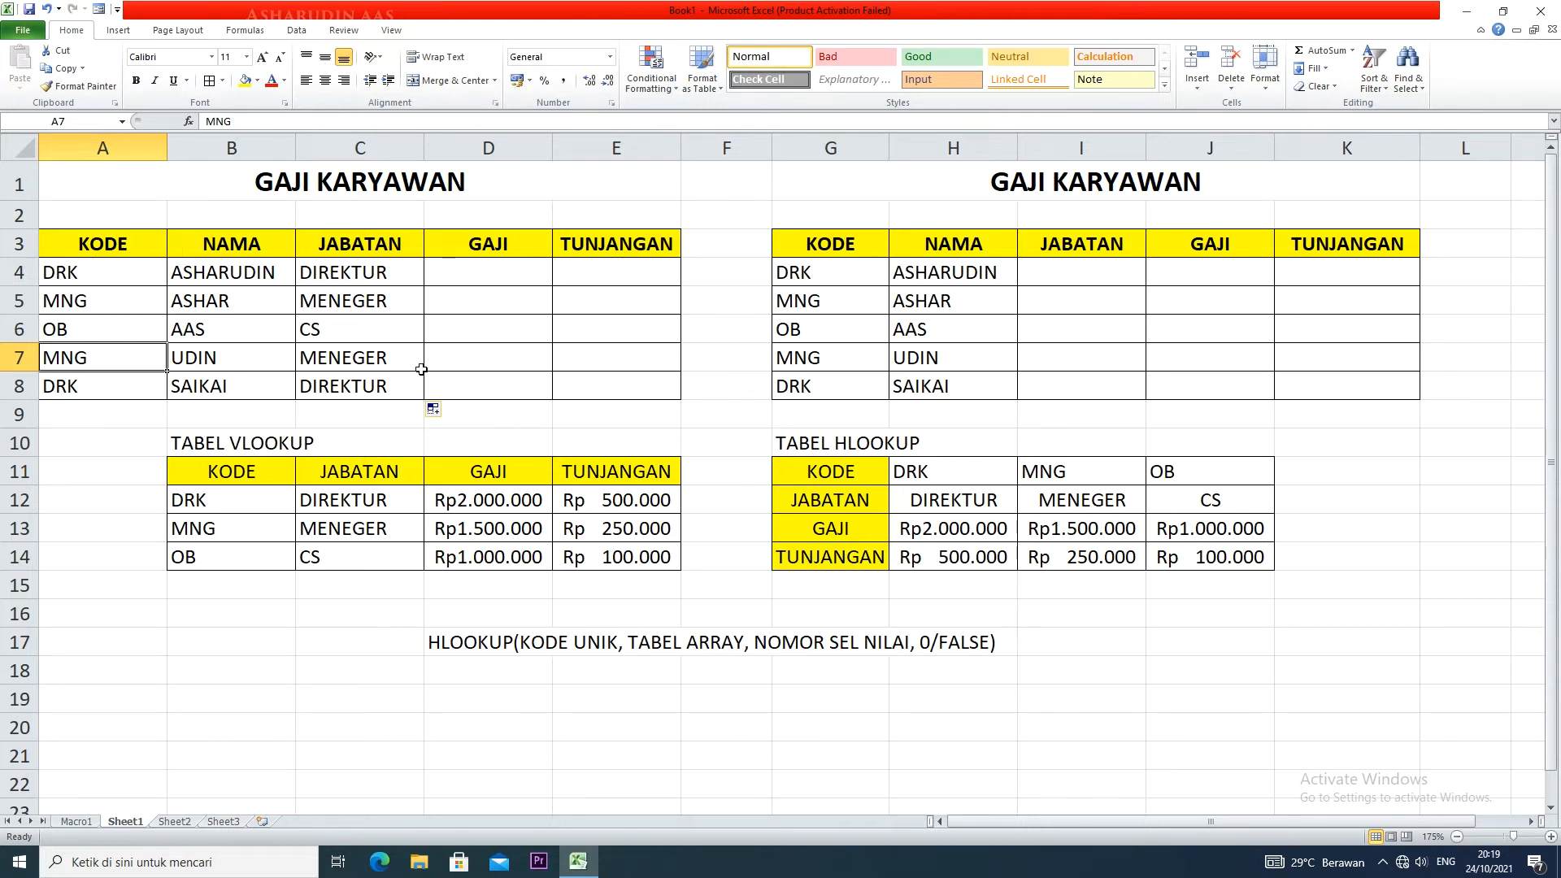
pyautogui.moveTo(267, 471); pyautogui.dragTo(268, 547)
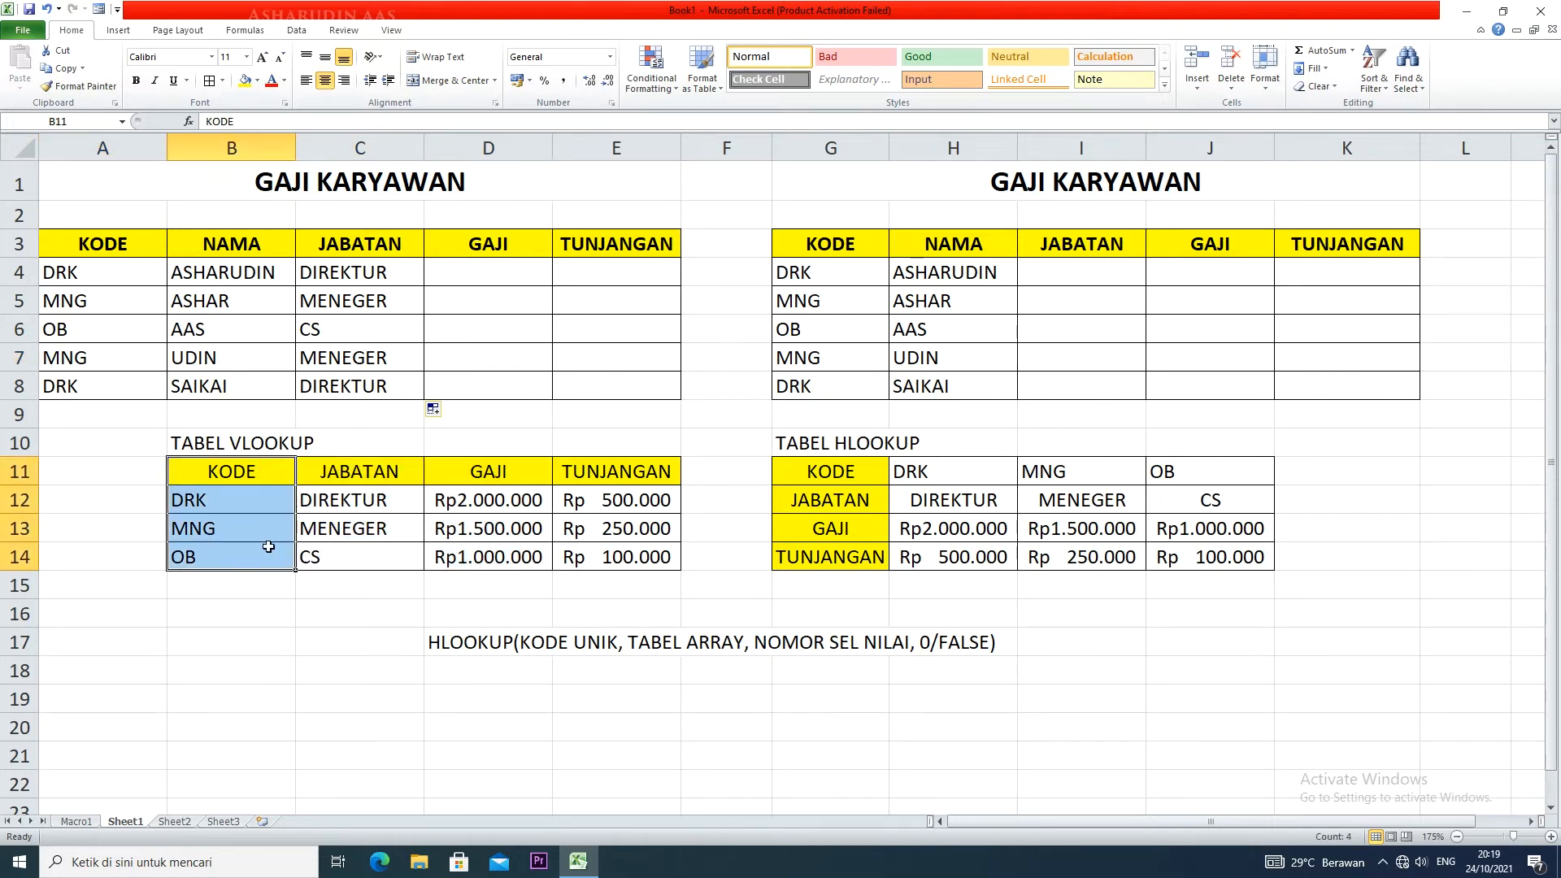
# - Enter =VLOOKUP(A4;$B$11:$E$14;3;0) in D4 to look up the GAJI, including the reference table's header row in the range
pyautogui.click(500, 271)
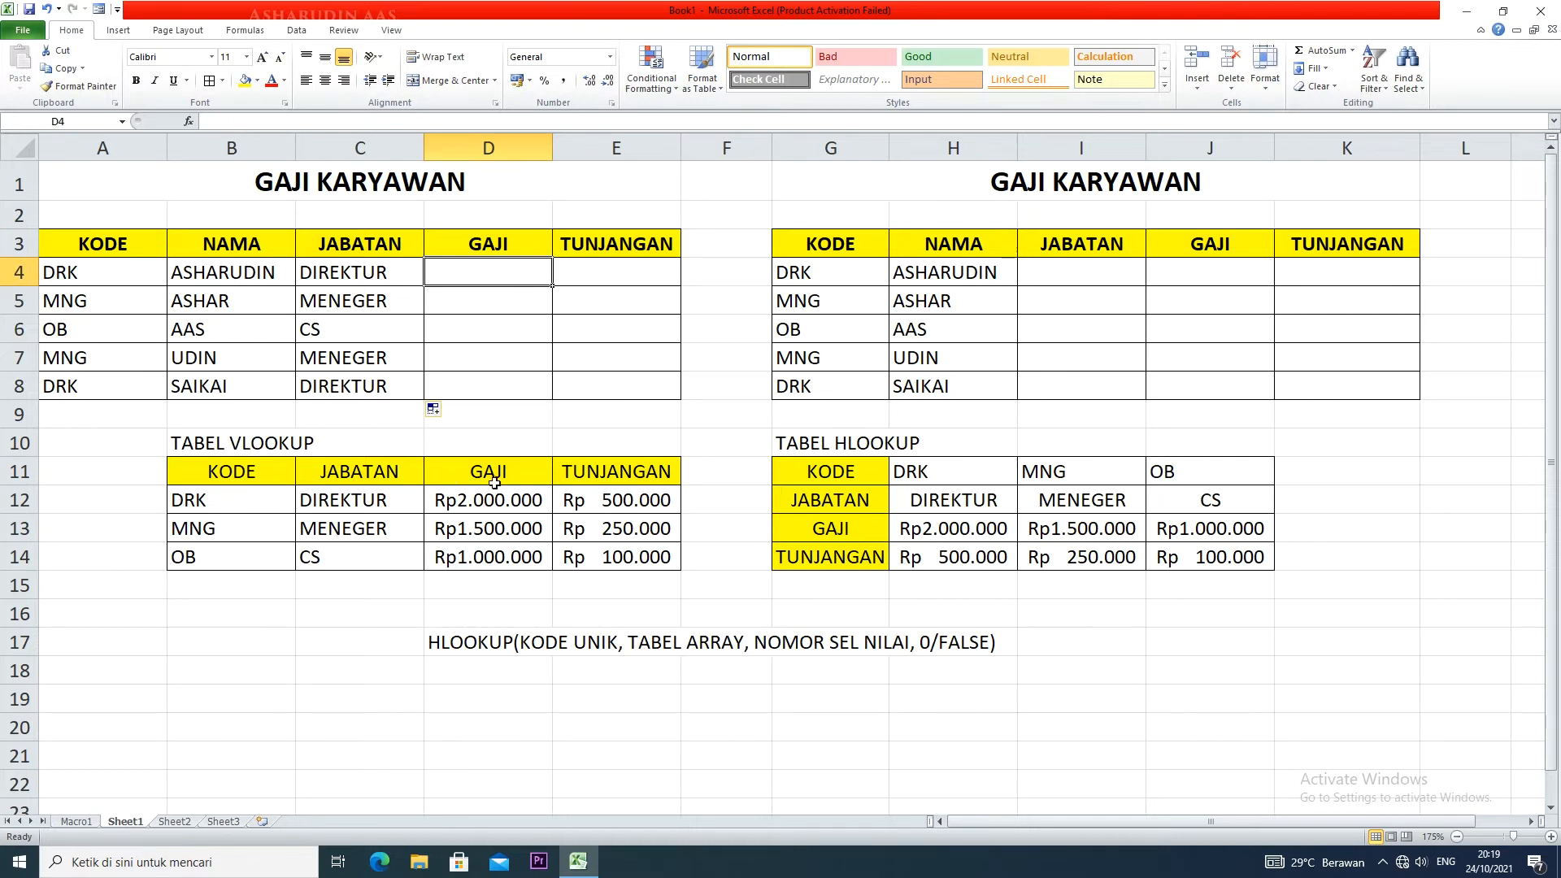
pyautogui.write('=')
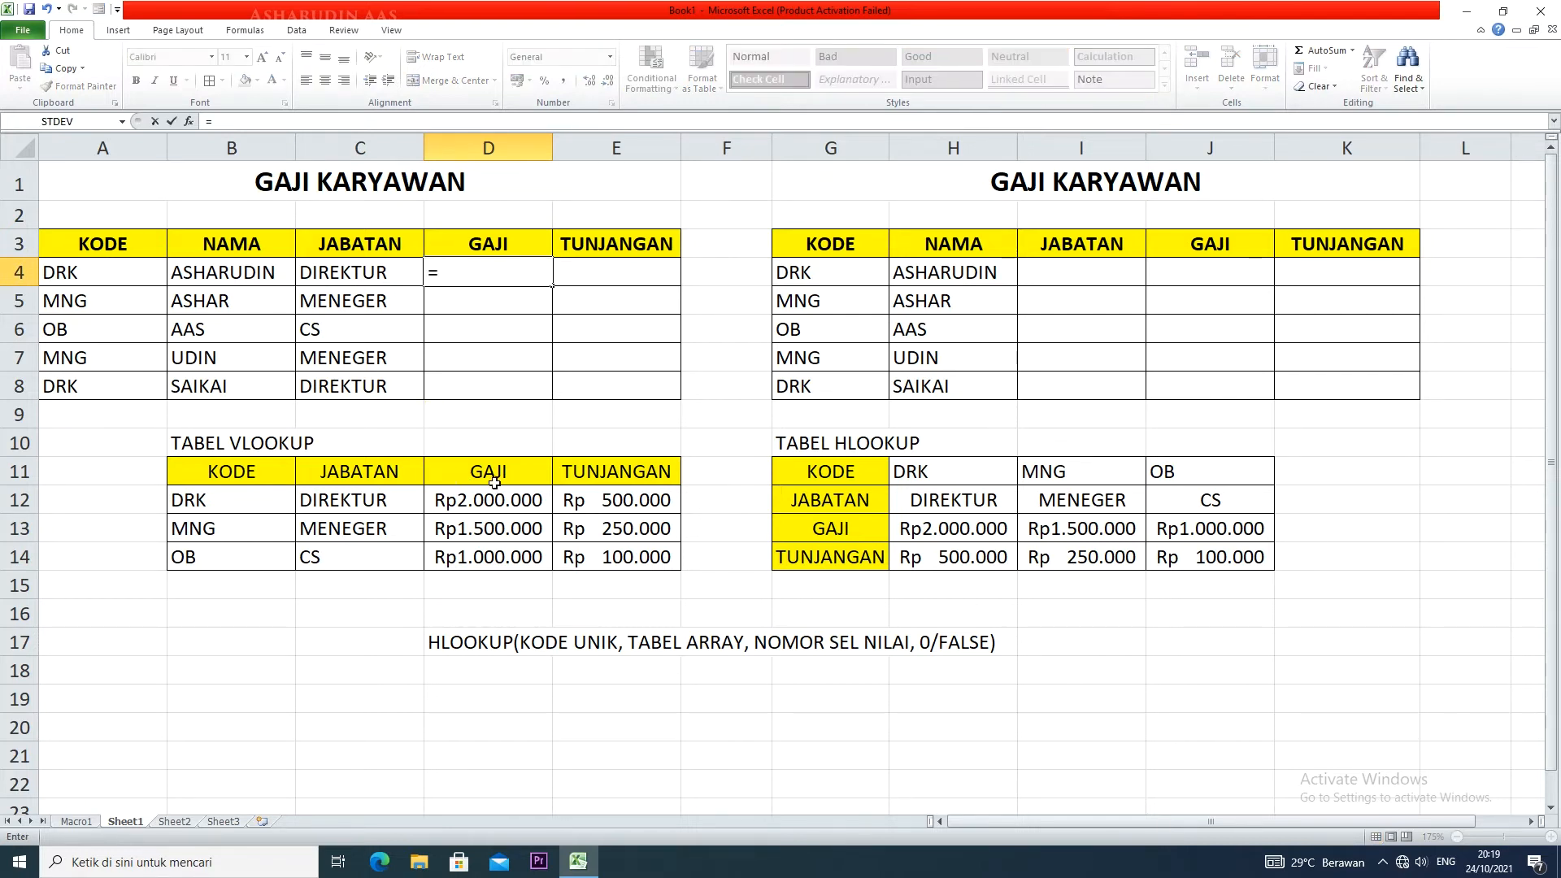
pyautogui.write('VLOOKUP(')
pyautogui.click(72, 277)
pyautogui.write(';')
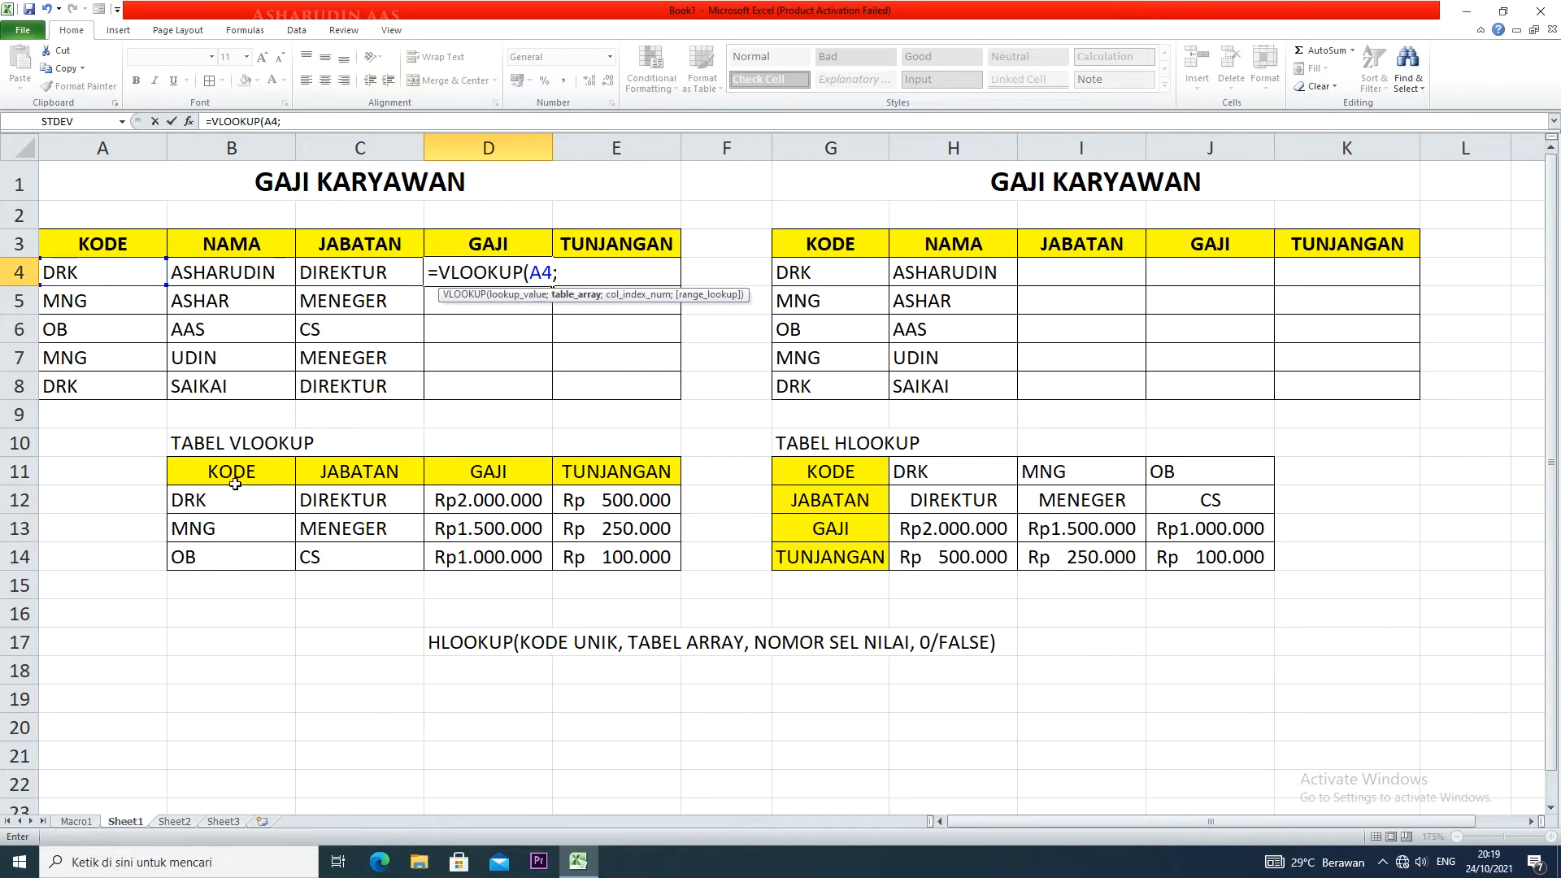
pyautogui.moveTo(232, 472); pyautogui.dragTo(644, 574)
pyautogui.moveTo(218, 498); pyautogui.dragTo(643, 560)
pyautogui.moveTo(225, 473); pyautogui.dragTo(630, 561)
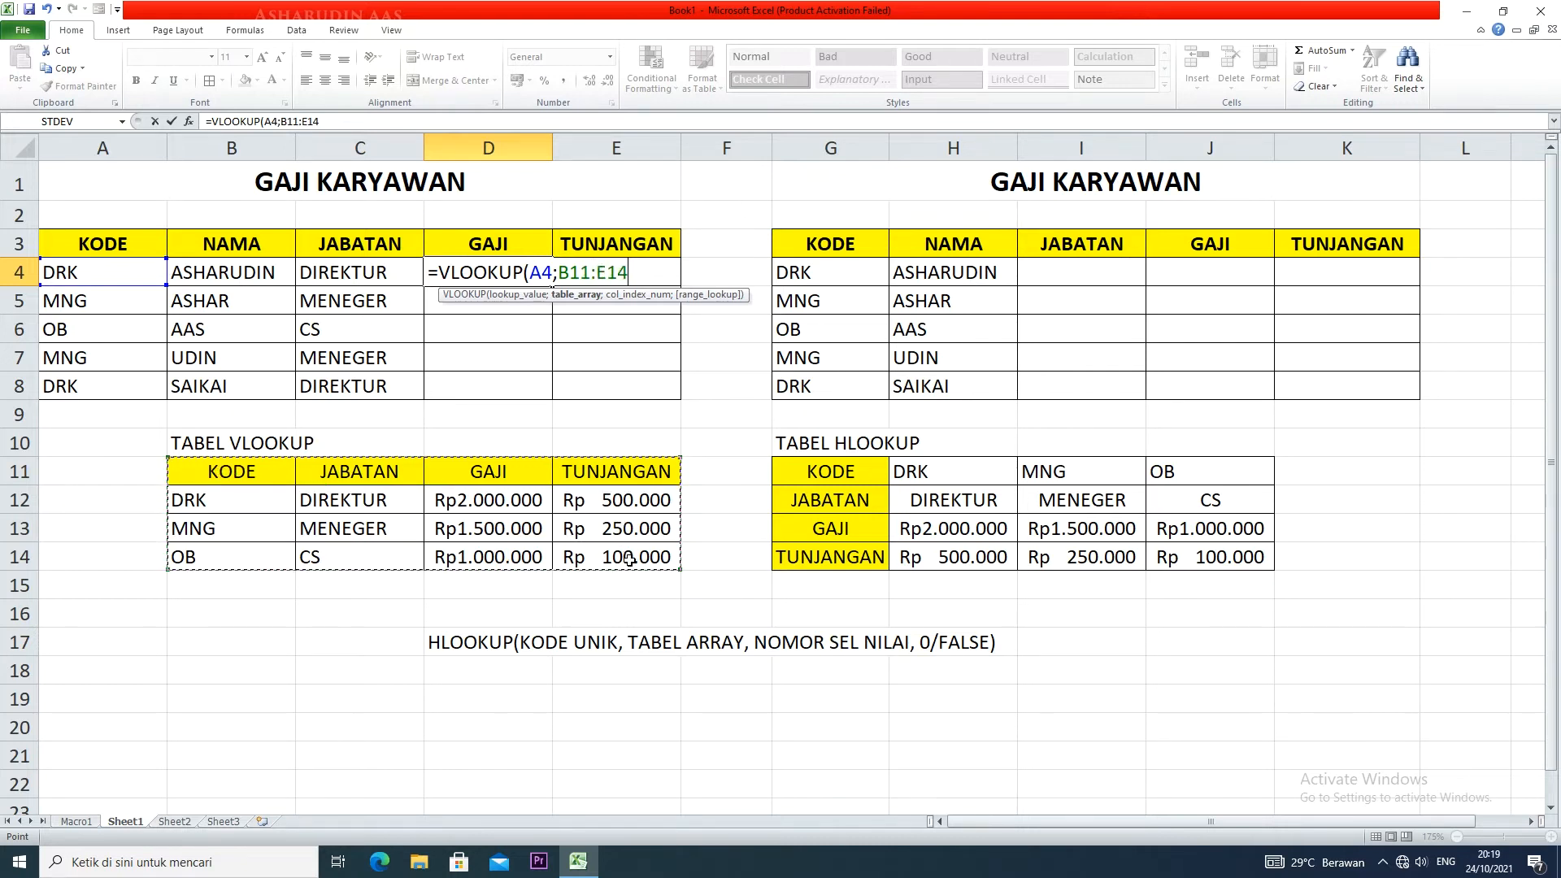
pyautogui.press('F4')
pyautogui.write(';')
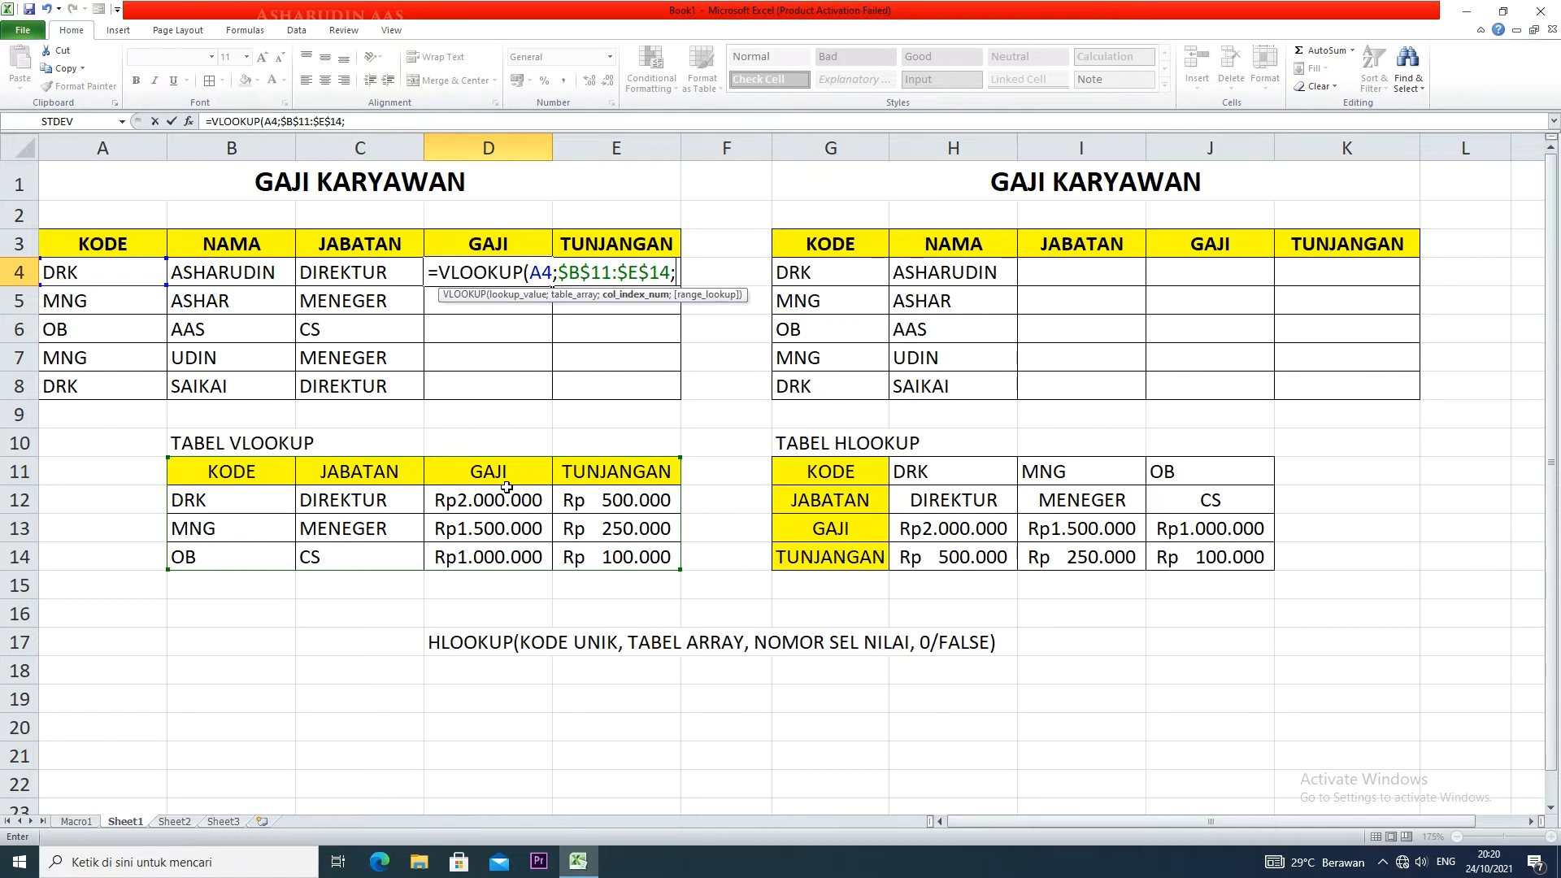
pyautogui.write('3;0')
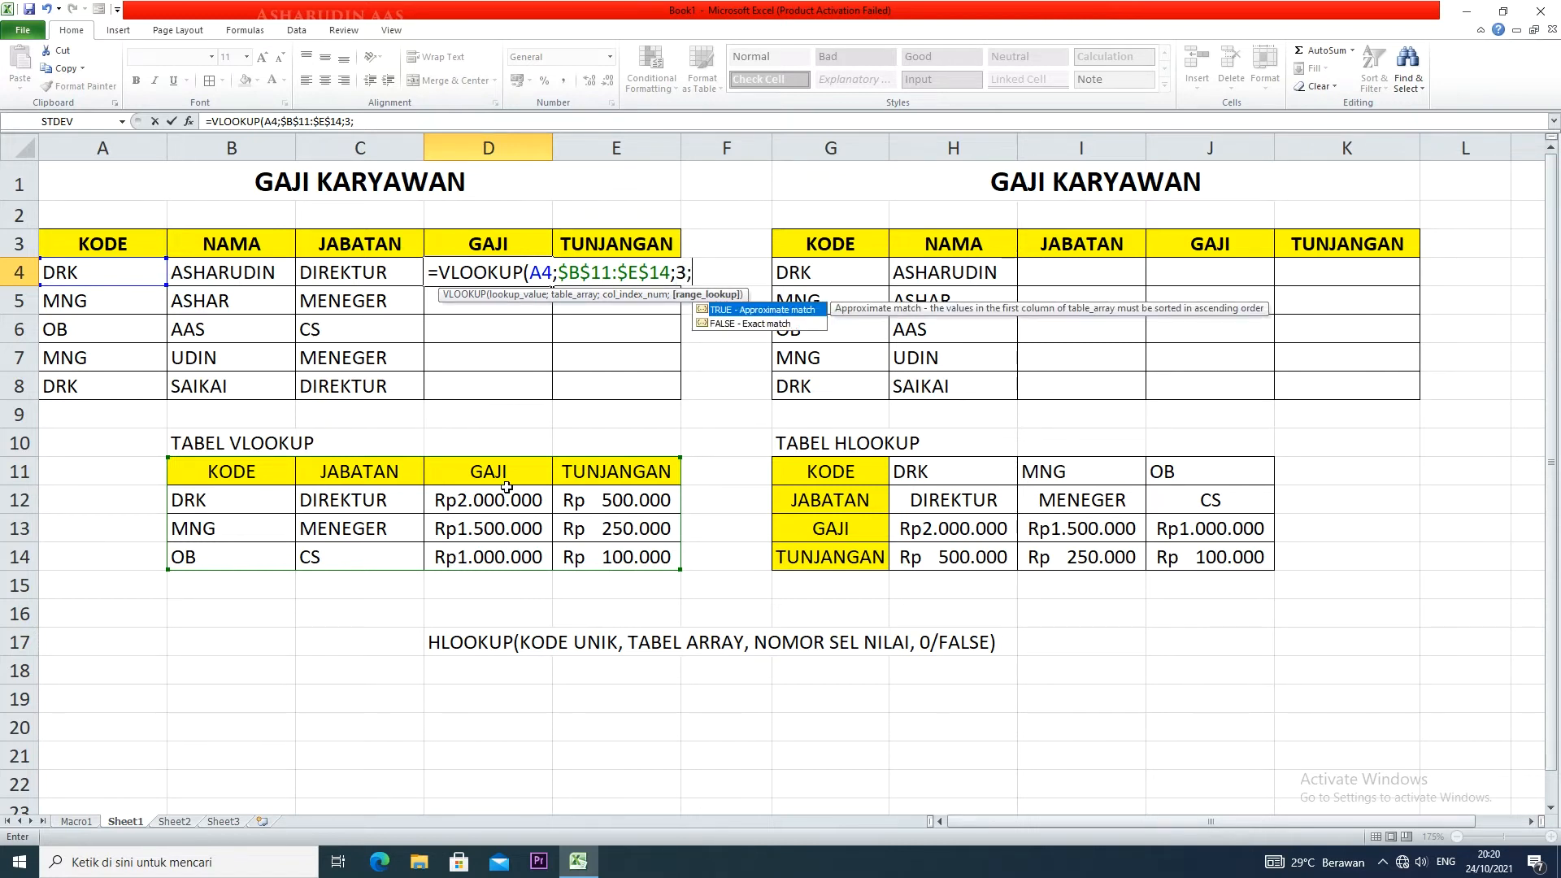
pyautogui.write(')')
pyautogui.press('Return')
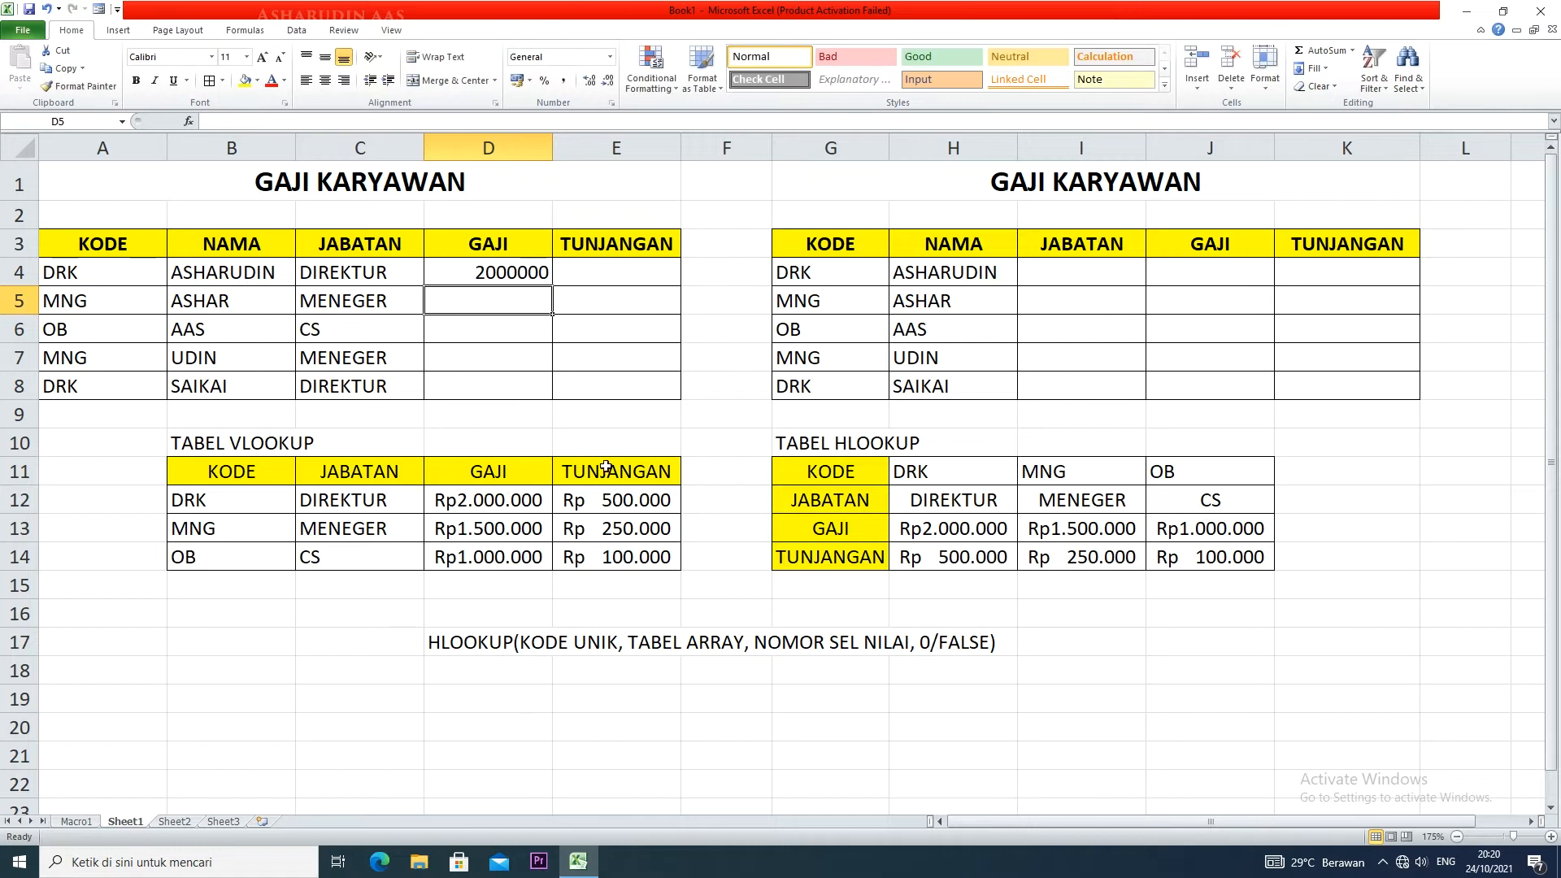
# - Fill the GAJI formula from D4 down through D8 and format those cells as Accounting
pyautogui.click(537, 274)
pyautogui.moveTo(551, 286); pyautogui.dragTo(552, 394)
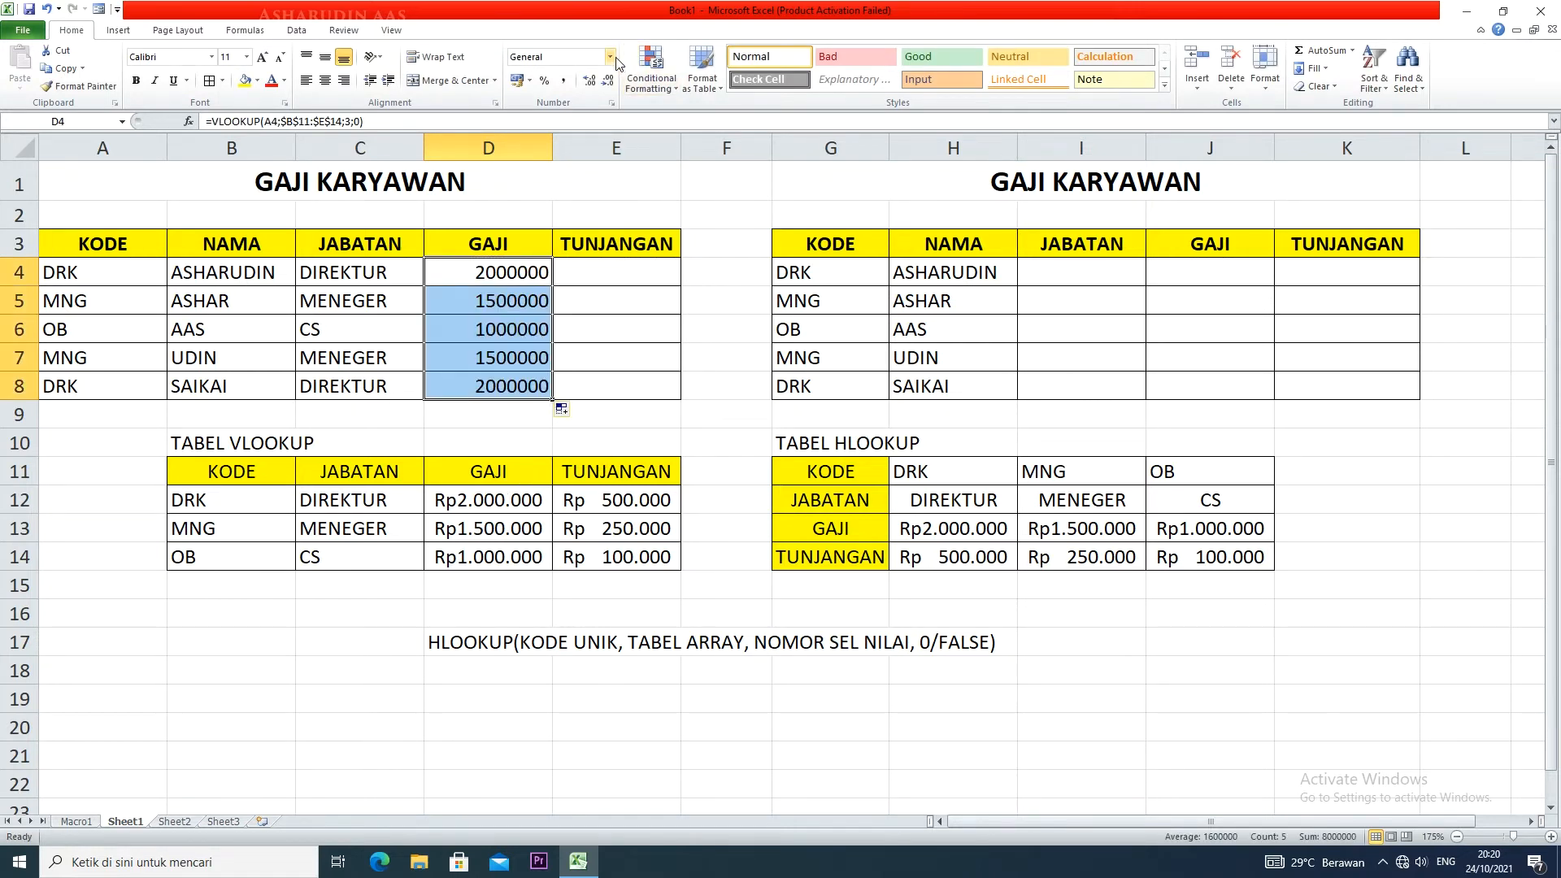
pyautogui.click(610, 56)
pyautogui.click(578, 190)
pyautogui.click(601, 206)
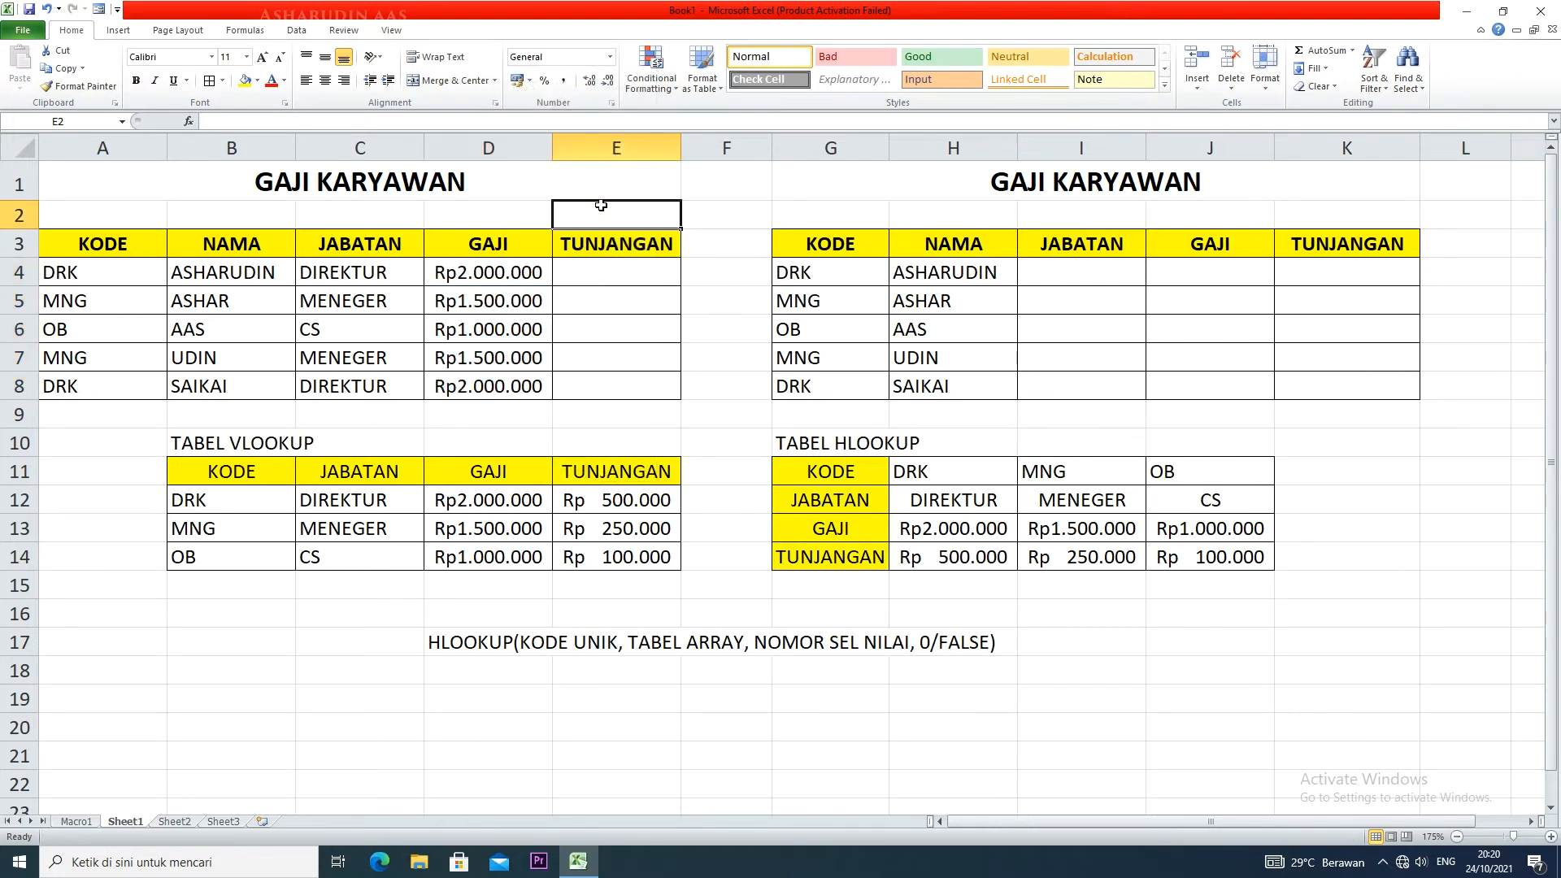
# - Examine the data range B12:E14 of TABEL VLOOKUP without its header row
pyautogui.click(480, 521)
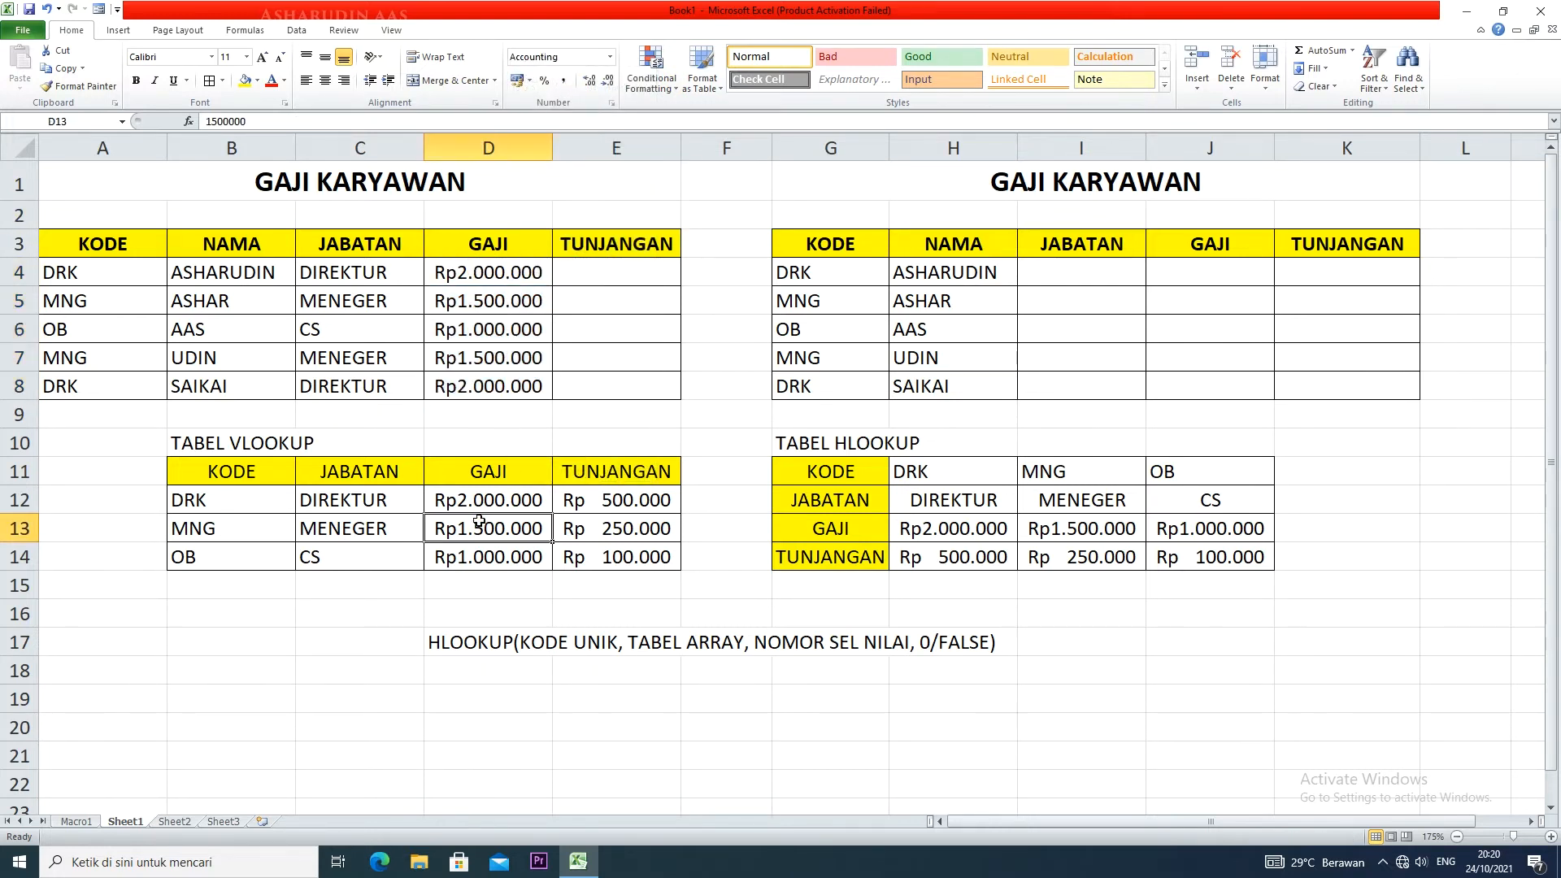
pyautogui.moveTo(195, 499); pyautogui.dragTo(646, 558)
pyautogui.click(198, 504)
pyautogui.moveTo(198, 504); pyautogui.dragTo(654, 560)
pyautogui.click(346, 527)
pyautogui.click(747, 549)
pyautogui.click(565, 524)
# - Format the empty TUNJANGAN cells E4:E8 as Accounting
pyautogui.click(585, 276)
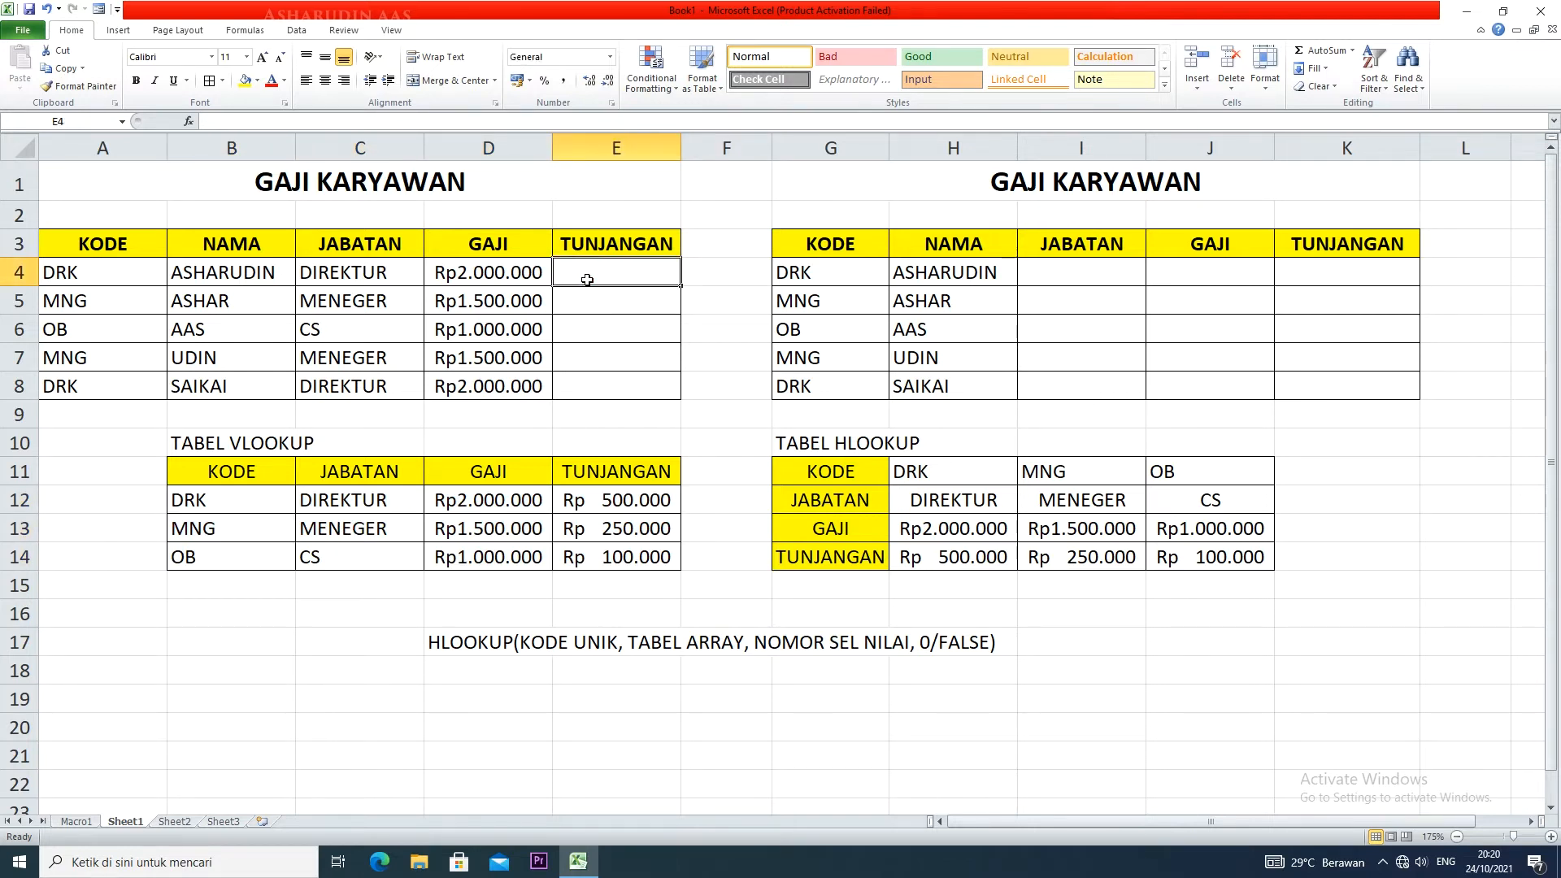
pyautogui.moveTo(587, 280); pyautogui.dragTo(593, 387)
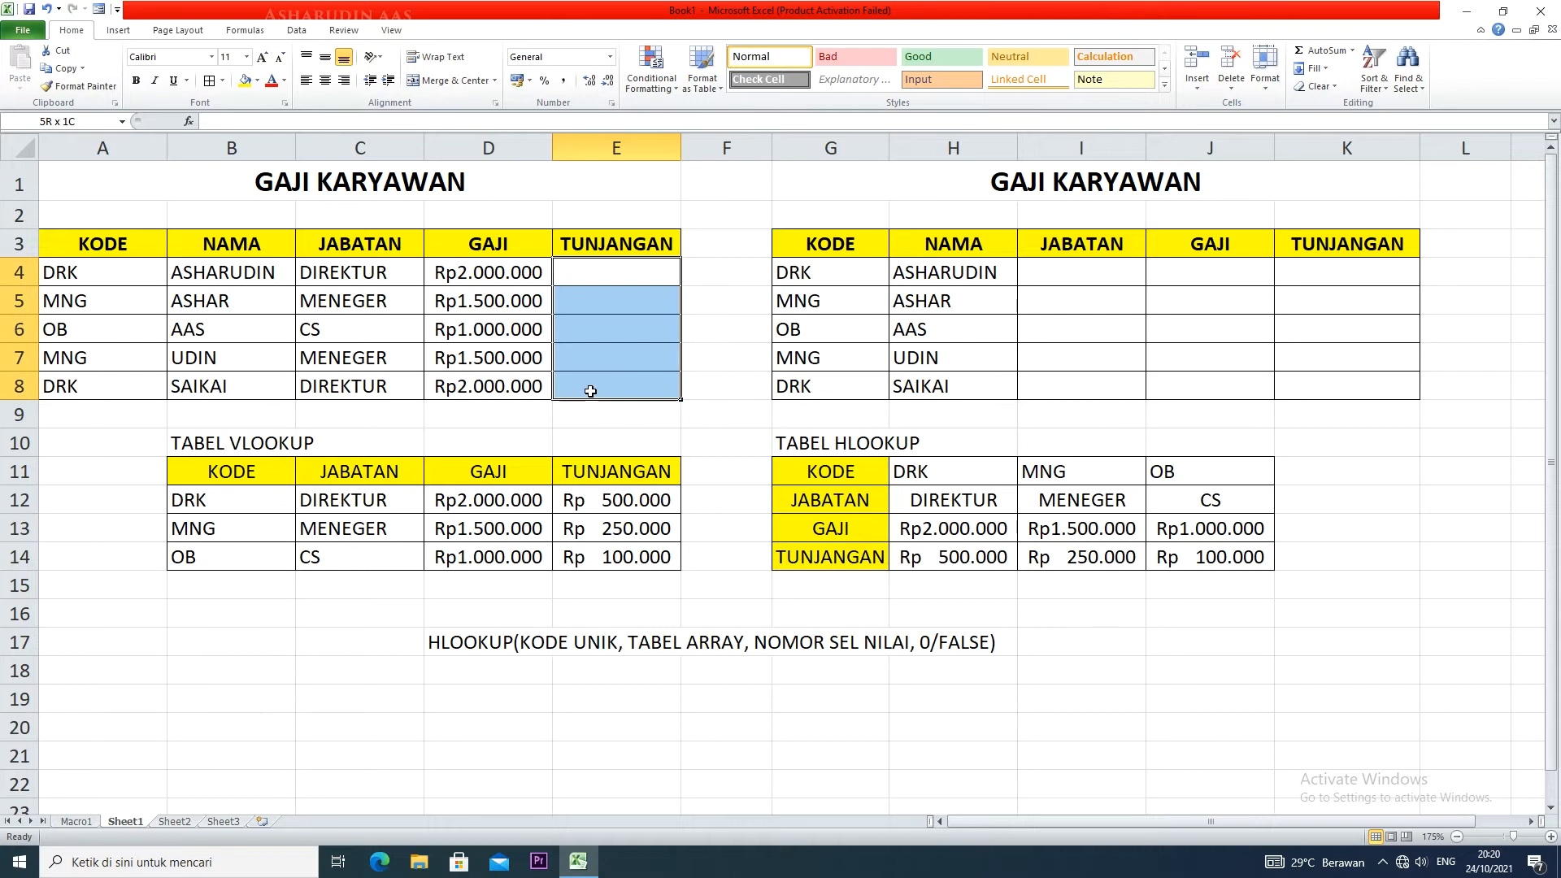
pyautogui.click(610, 57)
pyautogui.click(585, 194)
# - Enter =VLOOKUP(A4;$B$12:$E$14;4;0) in E4 to look up the TUNJANGAN
pyautogui.click(616, 275)
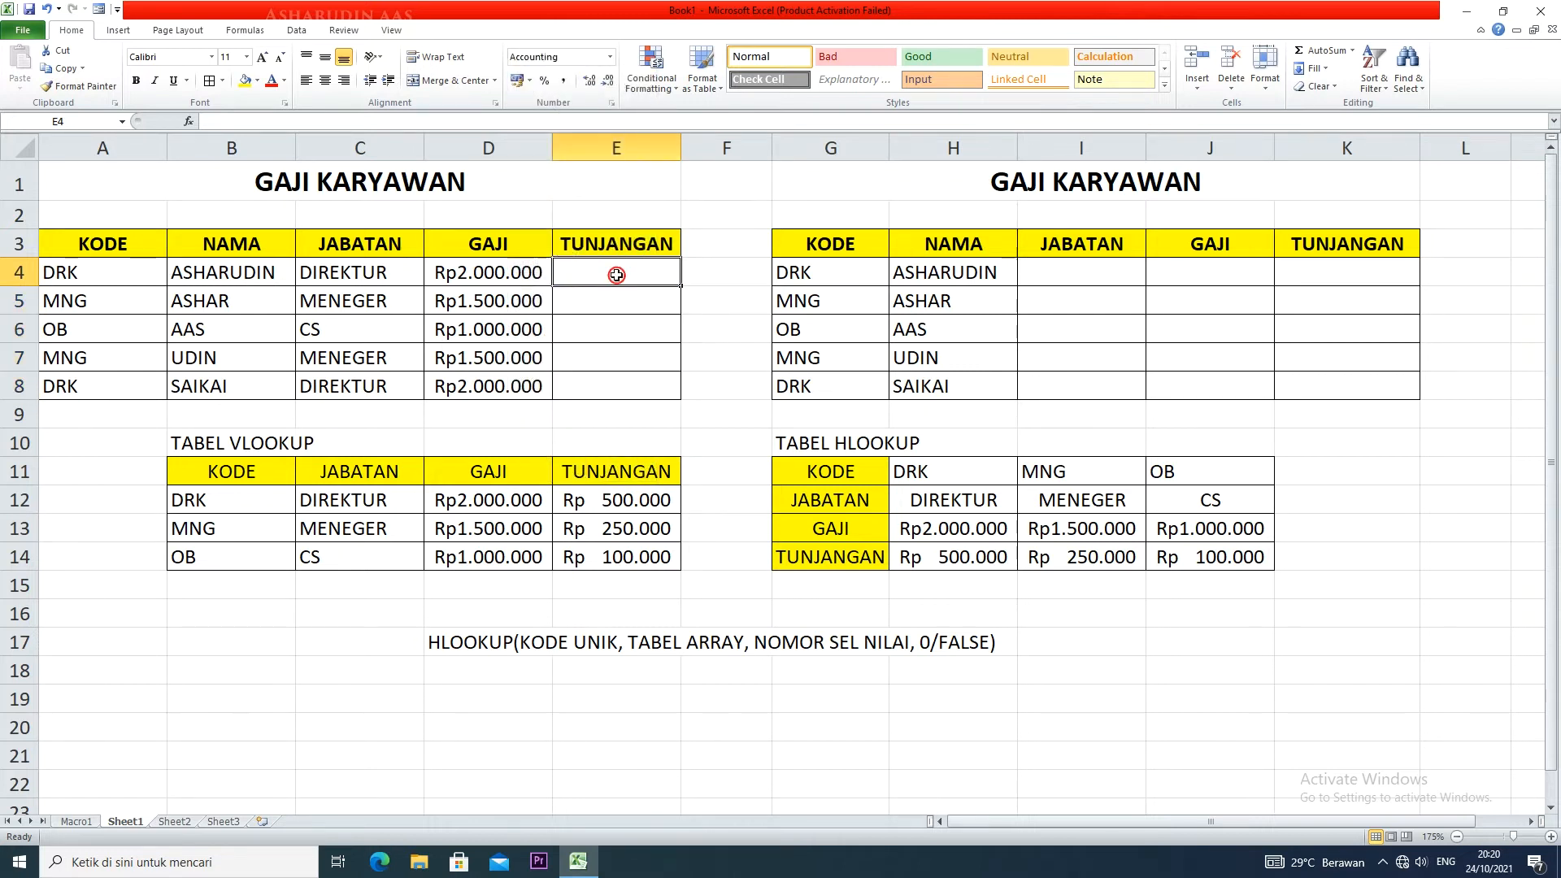
pyautogui.write('=VL')
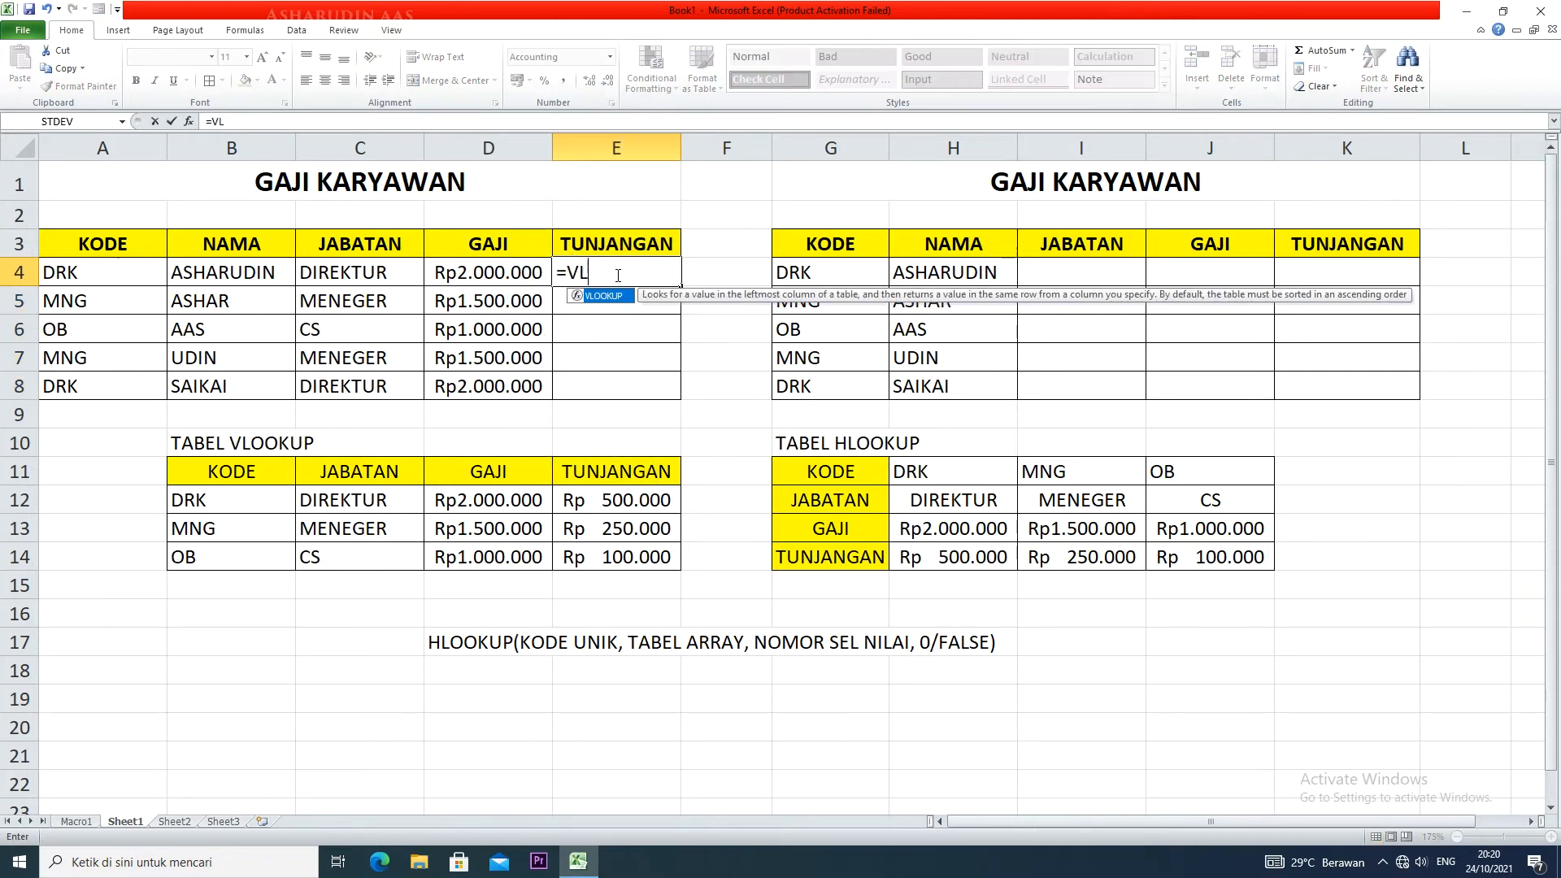
pyautogui.write('OOKUP)(')
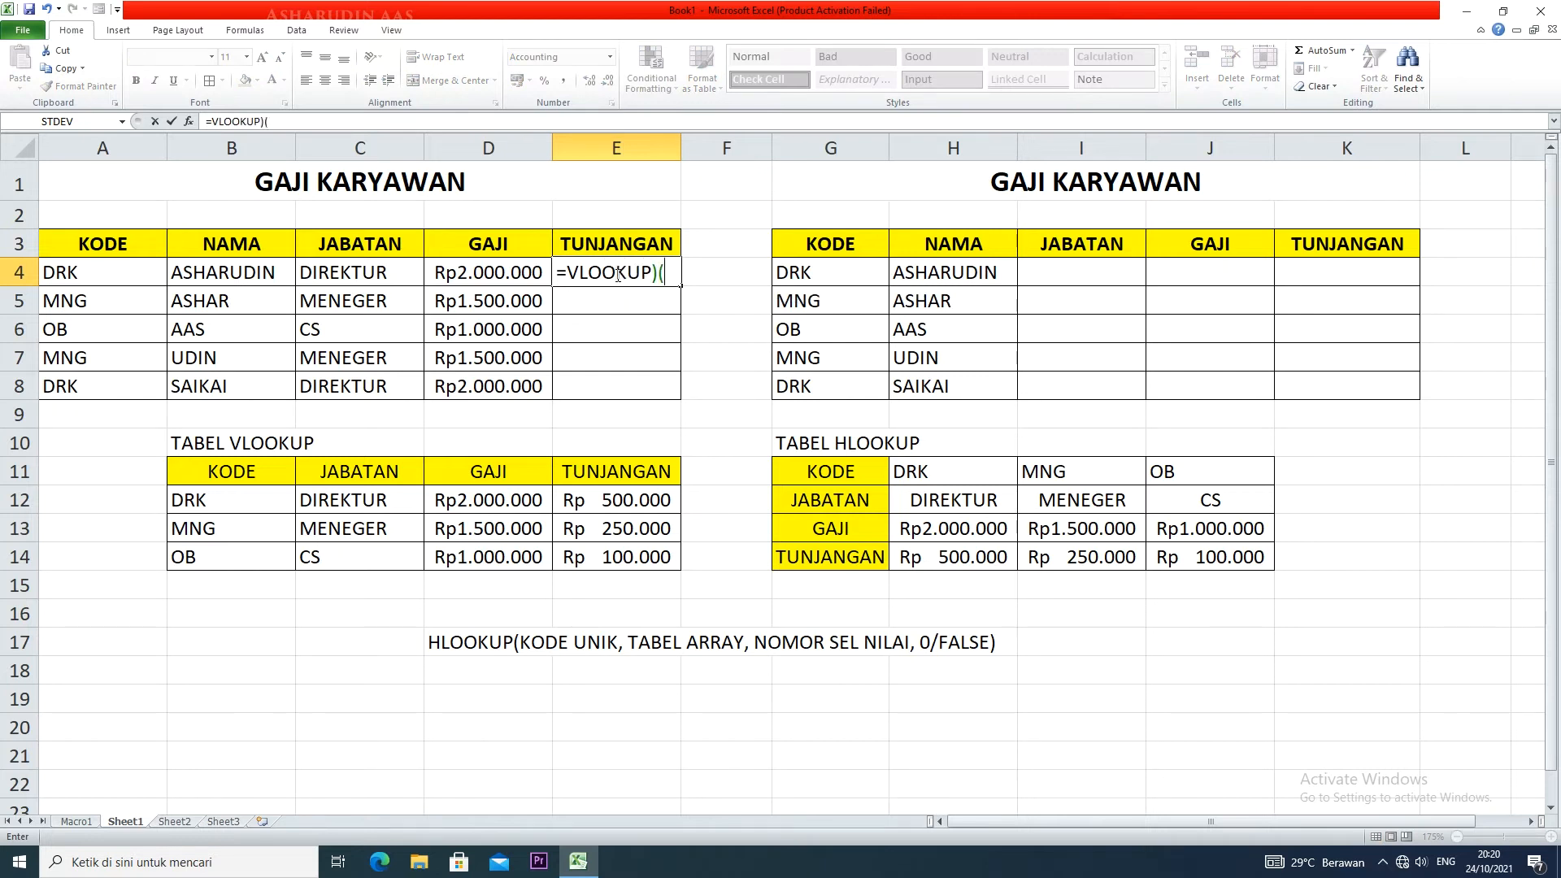
pyautogui.press('BackSpace')
pyautogui.press('BackSpace')
pyautogui.write('(')
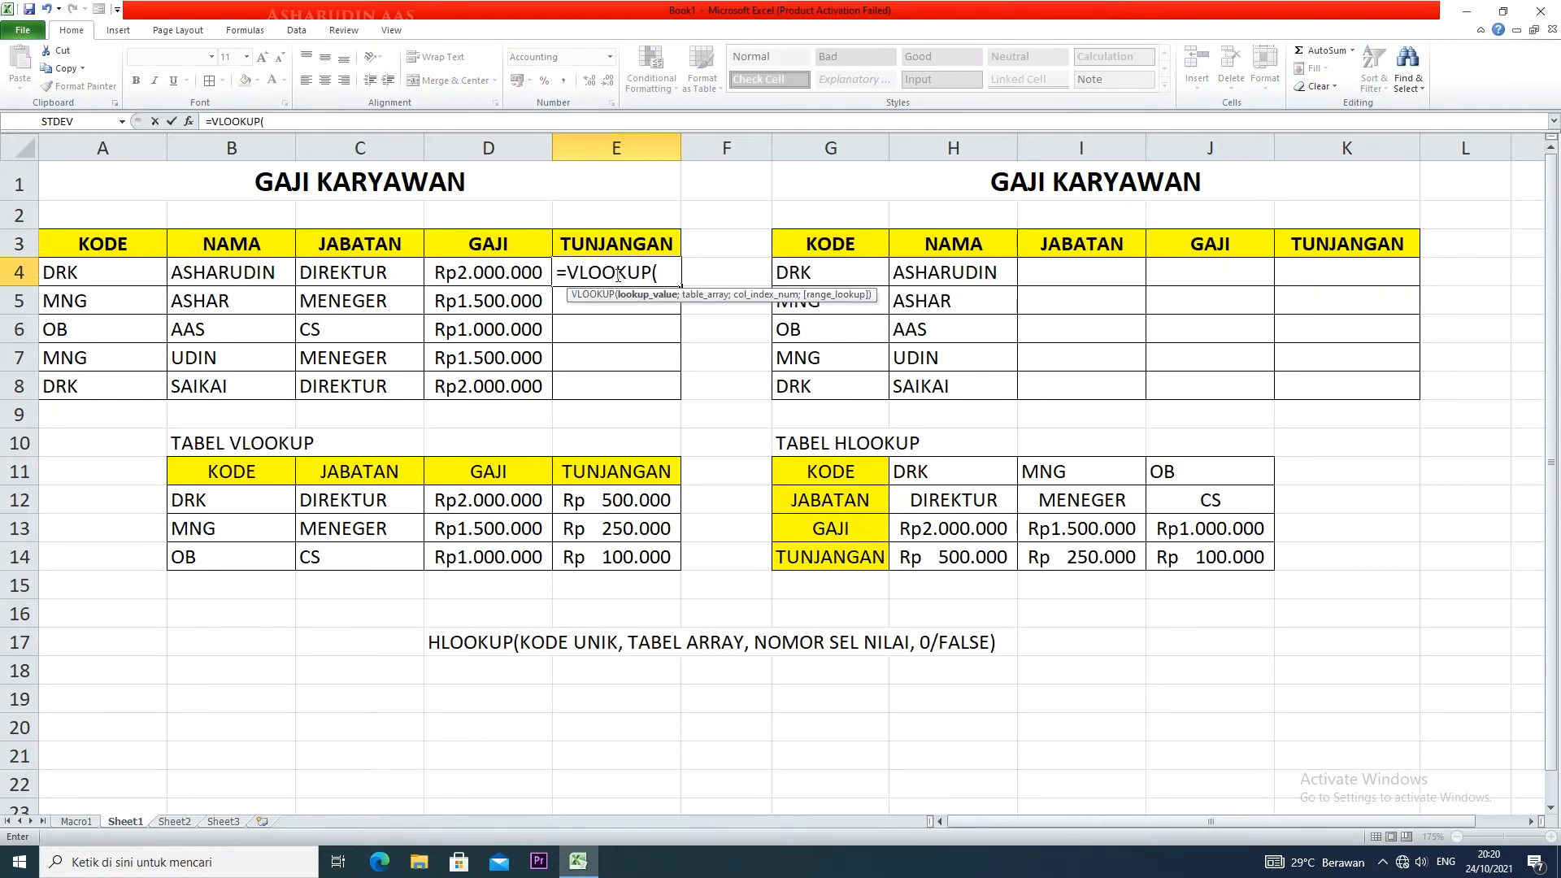
pyautogui.click(139, 276)
pyautogui.write(';')
pyautogui.moveTo(229, 501); pyautogui.dragTo(594, 547)
pyautogui.press('F4')
pyautogui.write(';')
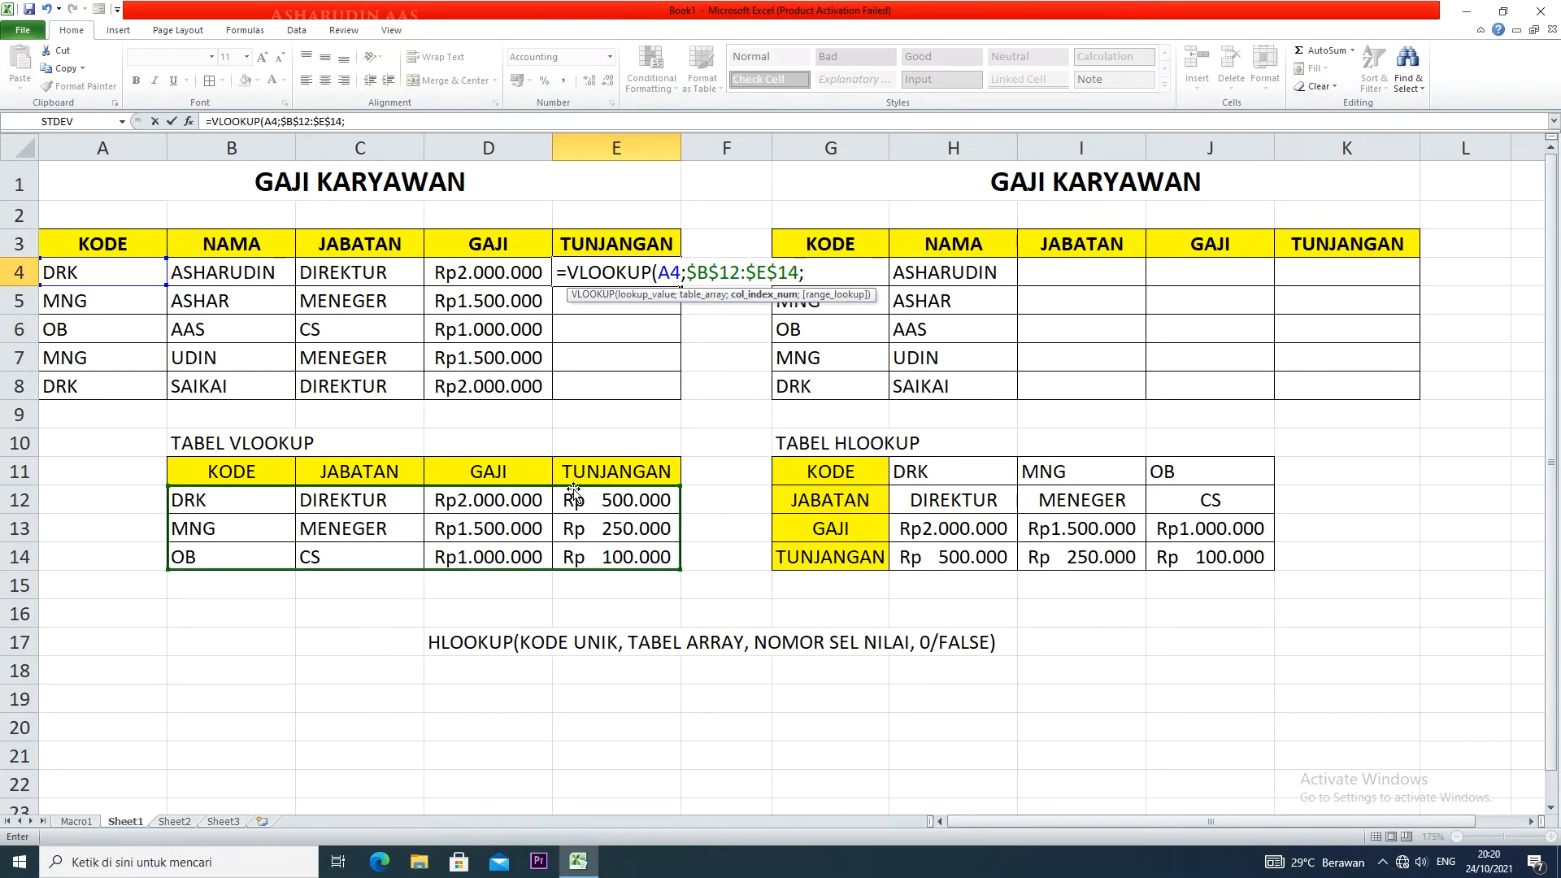
pyautogui.write('4')
pyautogui.write(';0)')
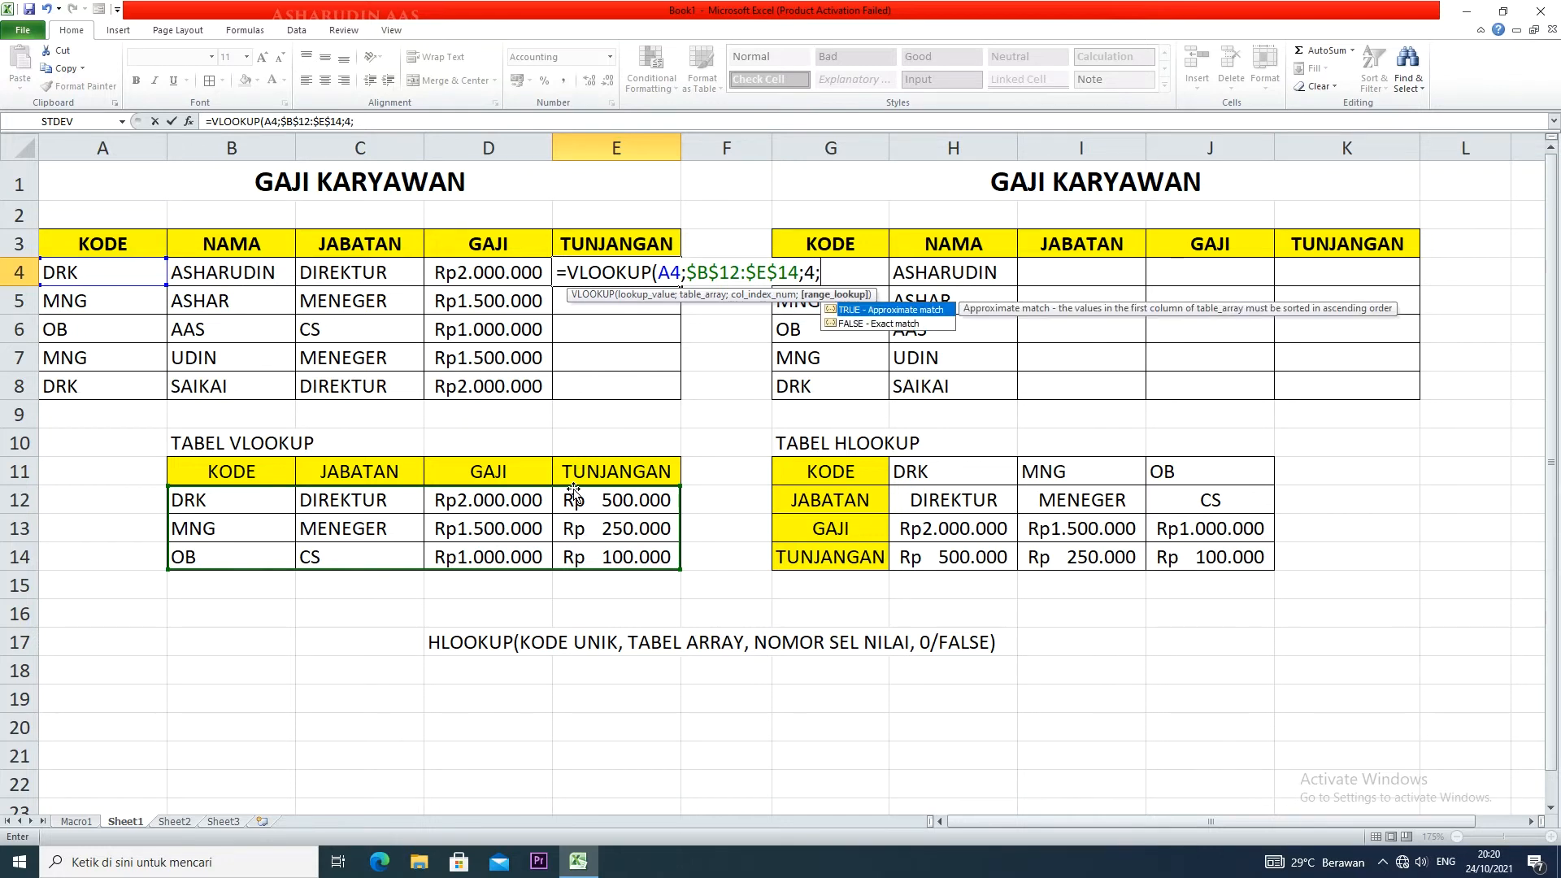
pyautogui.press('Return')
# - Fill the TUNJANGAN formula from E4 down through E8
pyautogui.click(660, 275)
pyautogui.moveTo(681, 286); pyautogui.dragTo(675, 397)
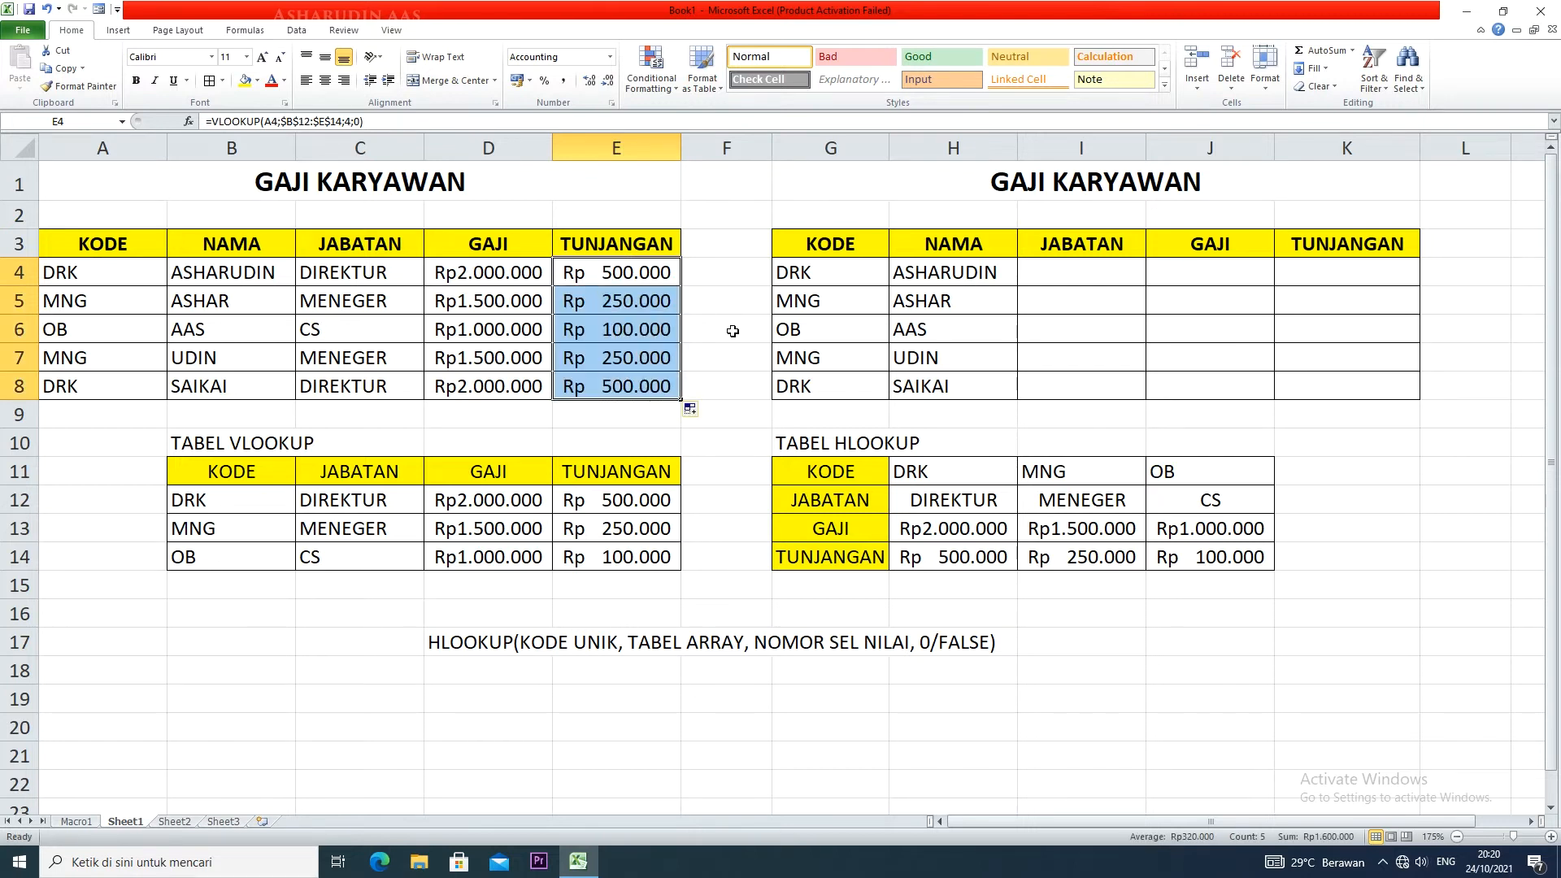
pyautogui.click(708, 262)
# - Review the completed VLOOKUP tables in A1:E14 and the horizontal layout of TABEL HLOOKUP
pyautogui.moveTo(278, 183); pyautogui.dragTo(322, 555)
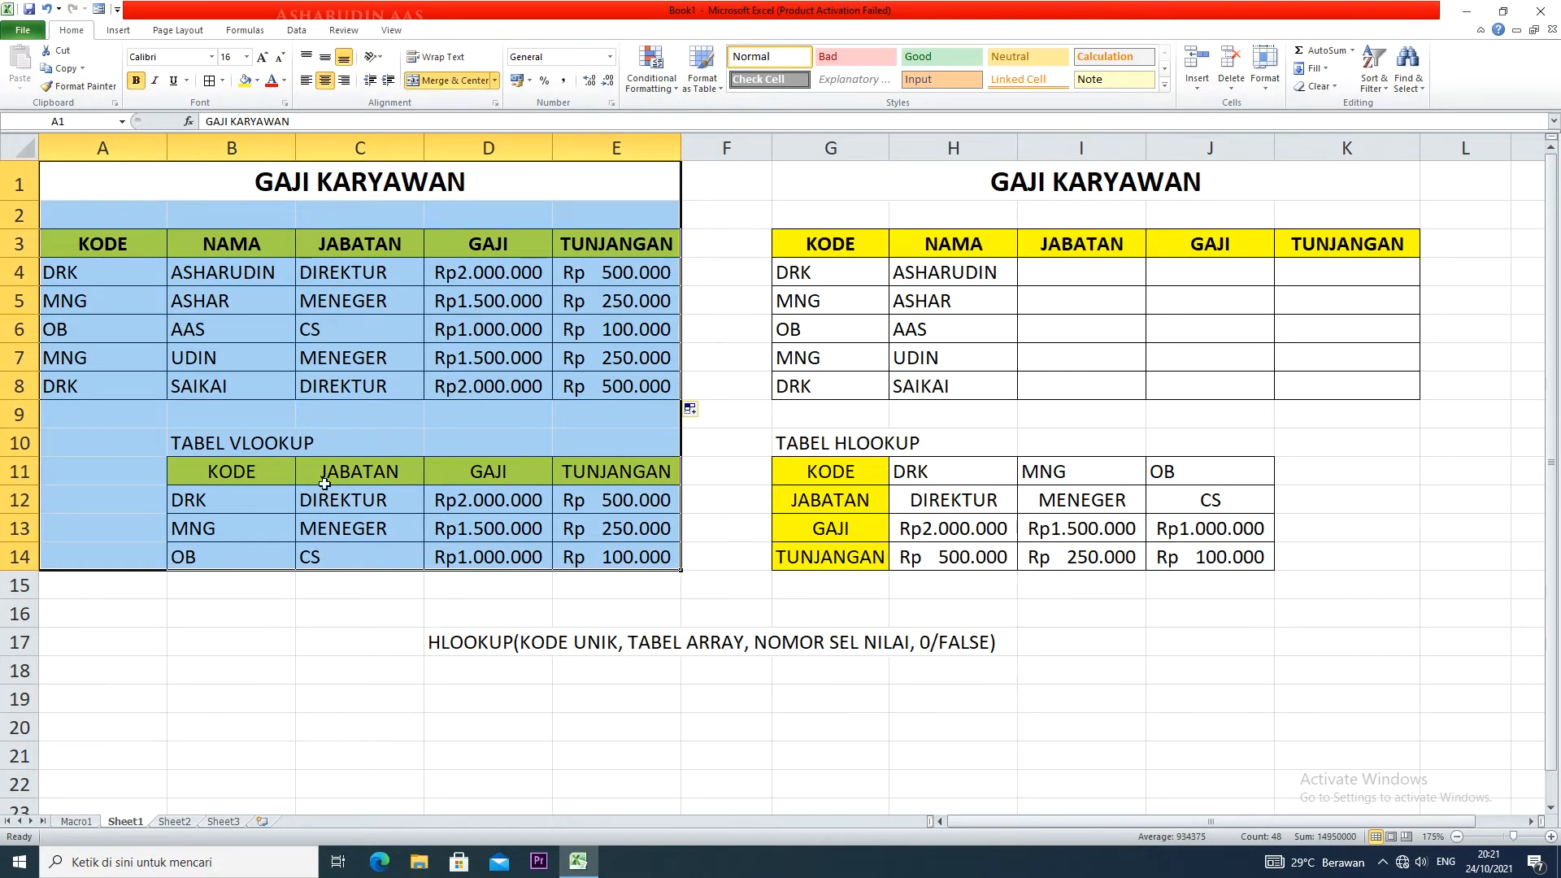
pyautogui.click(332, 422)
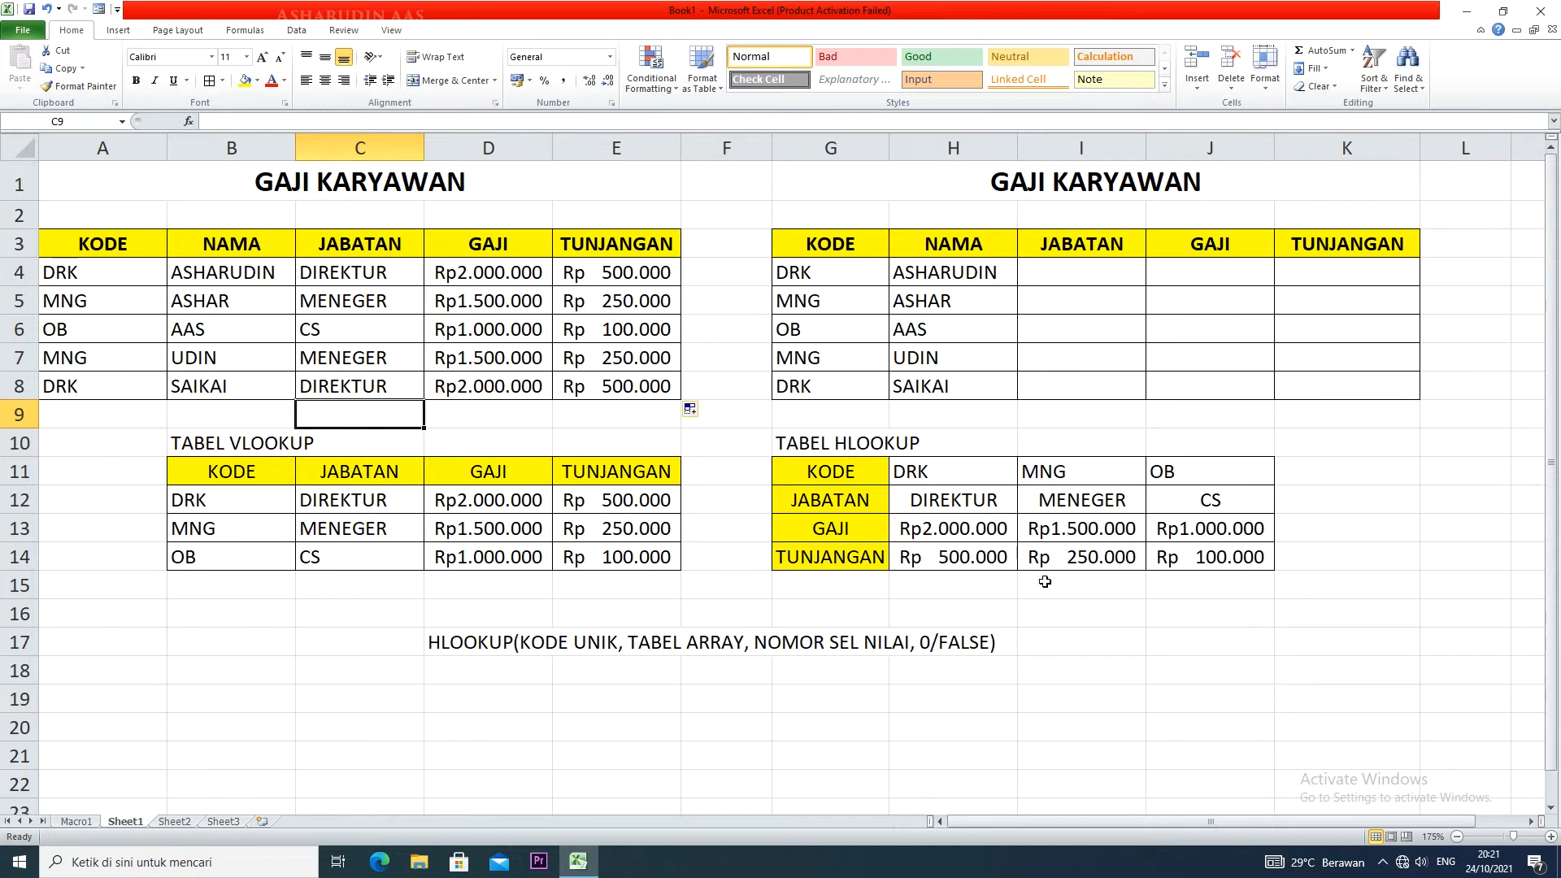
pyautogui.click(1077, 604)
pyautogui.click(1079, 589)
pyautogui.click(1213, 592)
pyautogui.click(1092, 583)
pyautogui.click(1207, 585)
pyautogui.click(1073, 584)
pyautogui.click(1208, 585)
pyautogui.click(1084, 584)
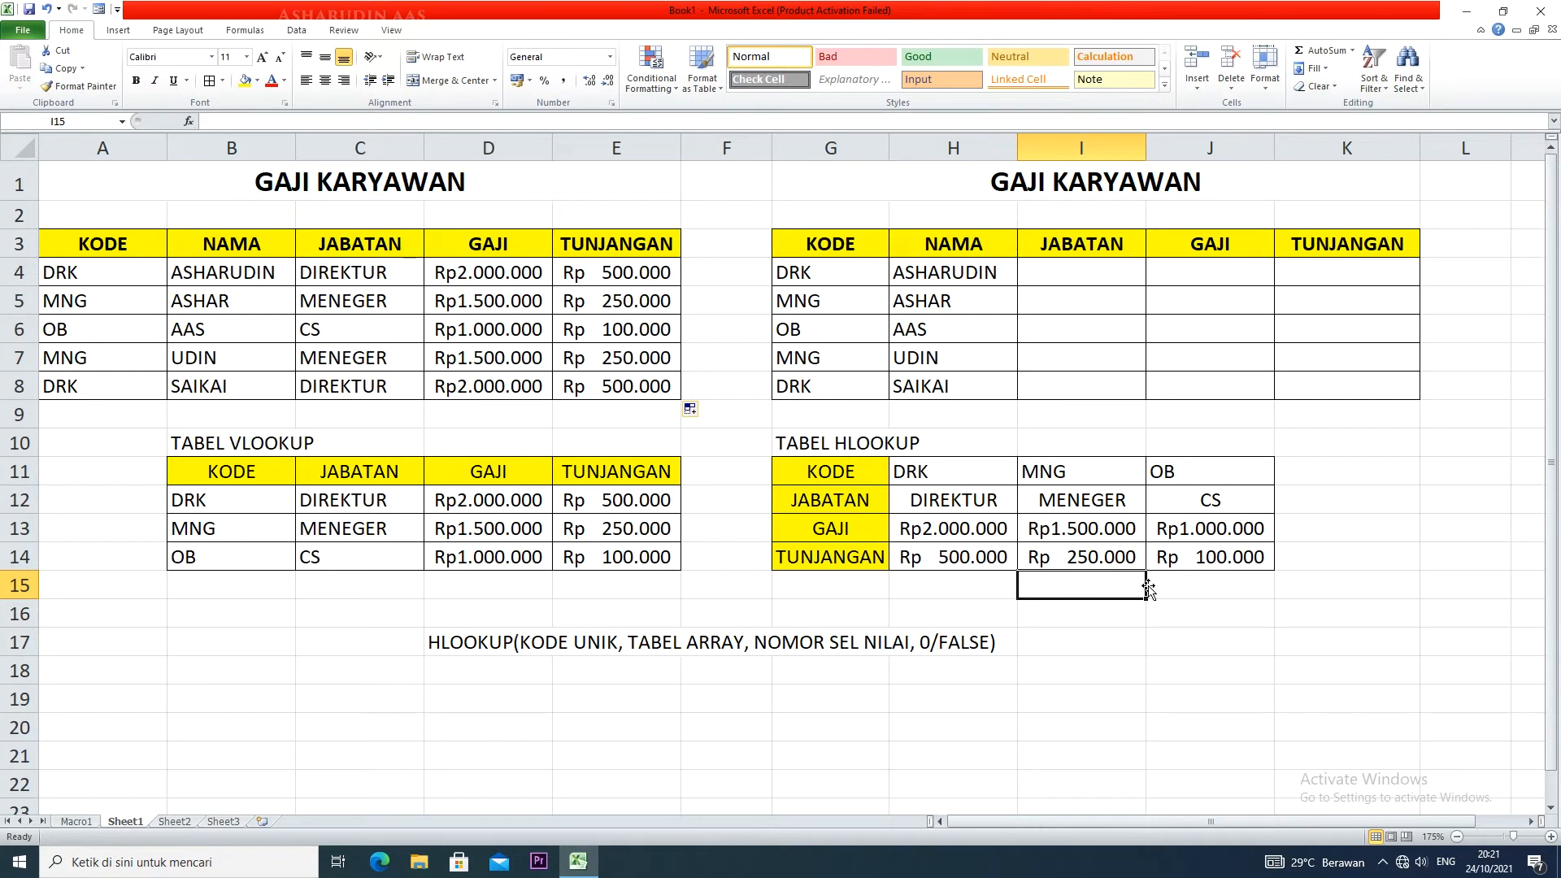
# - Enter =HLOOKUP(G4;$H$11:$J$14;2;0) in I4 to look up the JABATAN
pyautogui.click(1044, 279)
pyautogui.write('=')
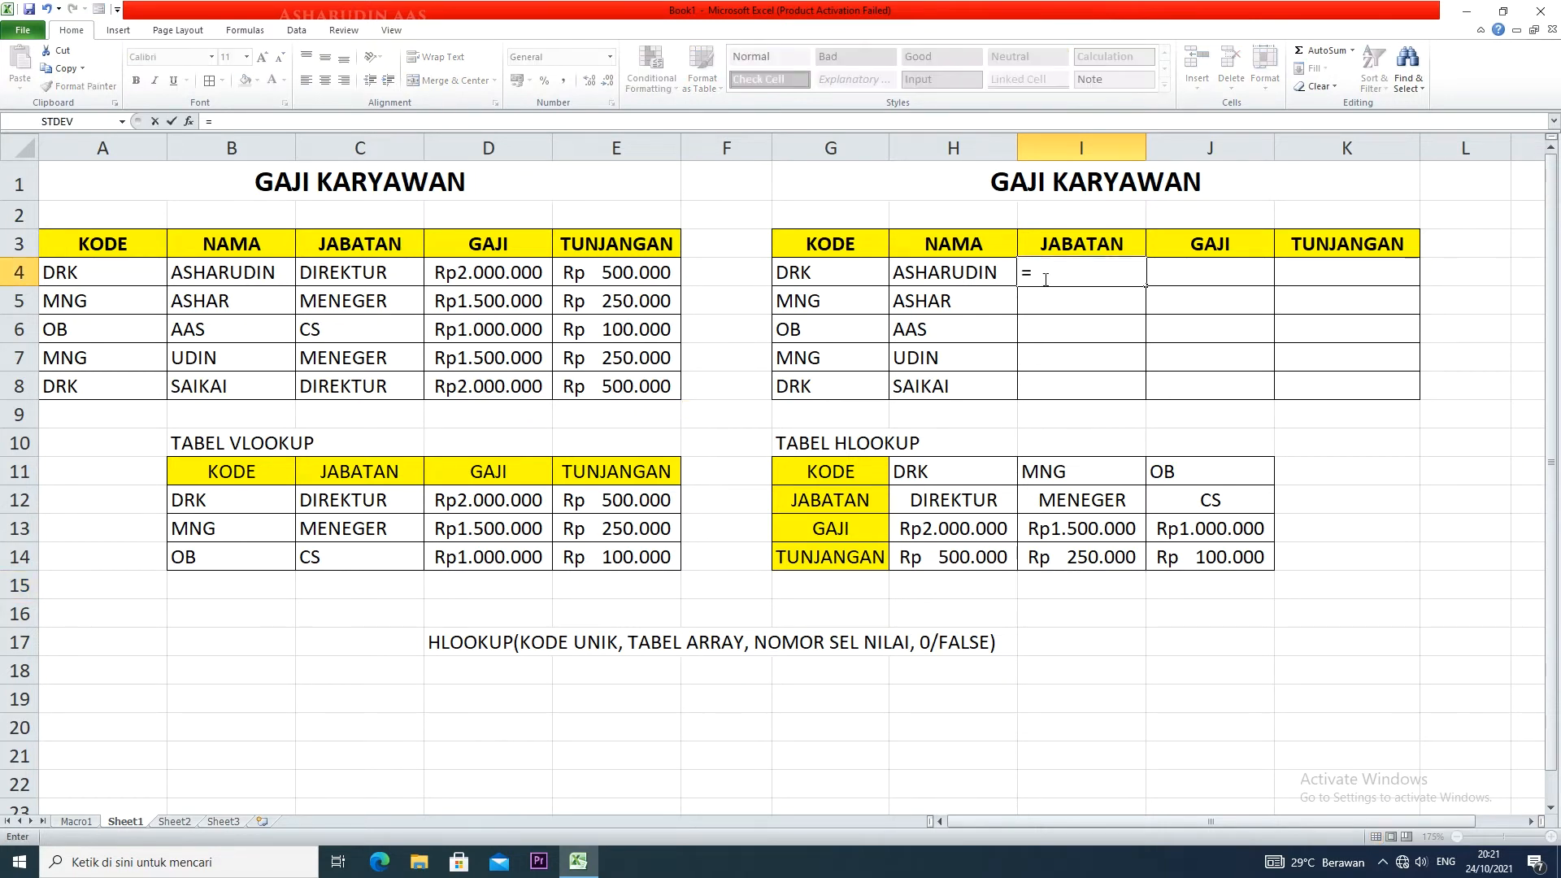
pyautogui.write('HLOOKUP')
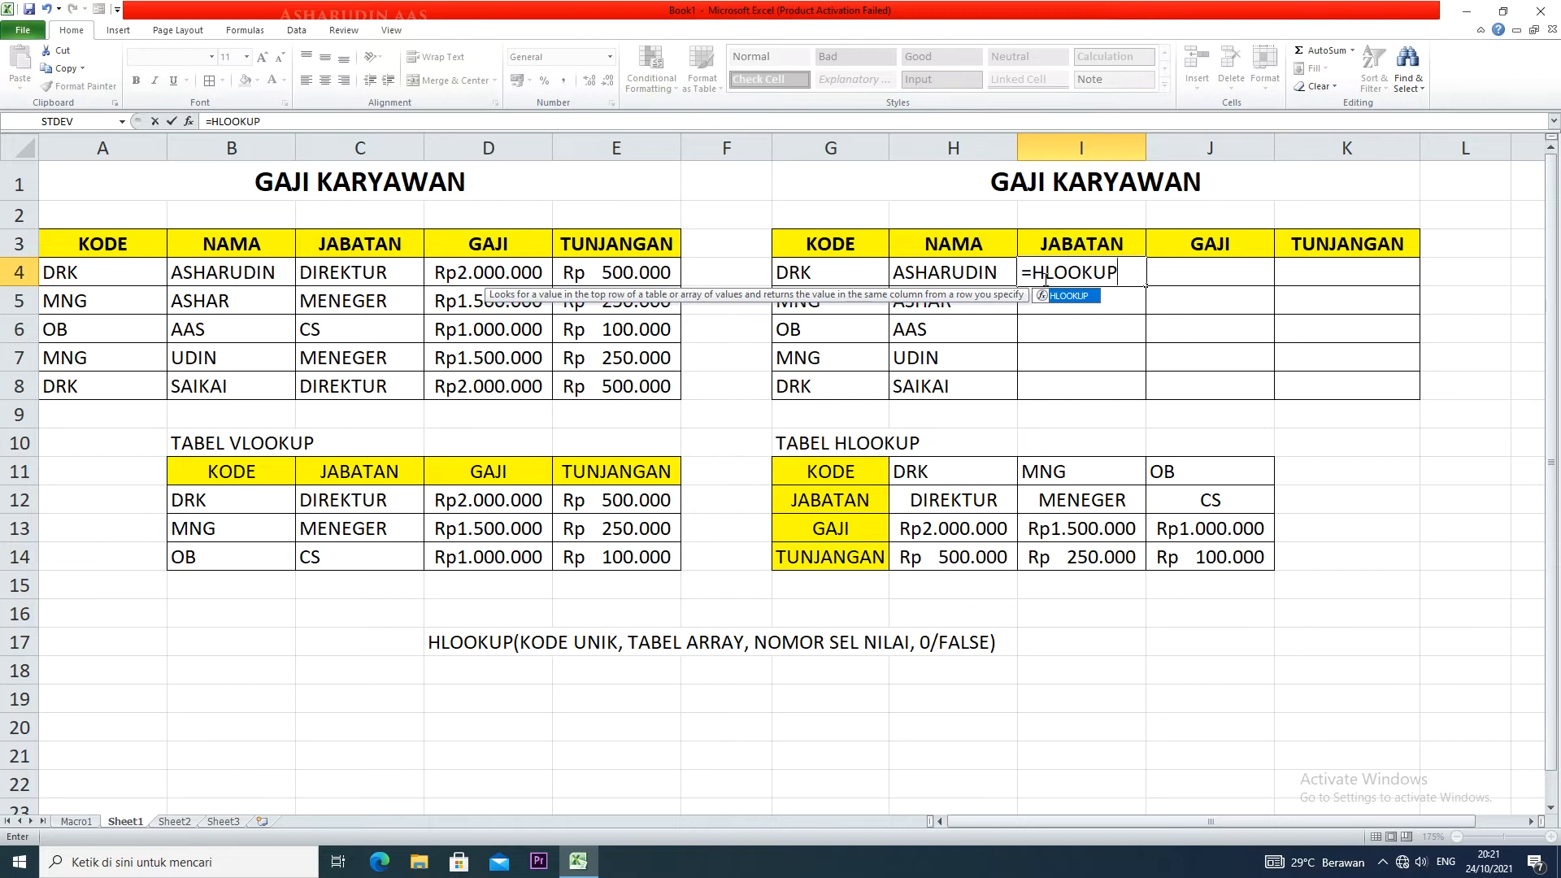
pyautogui.write('(')
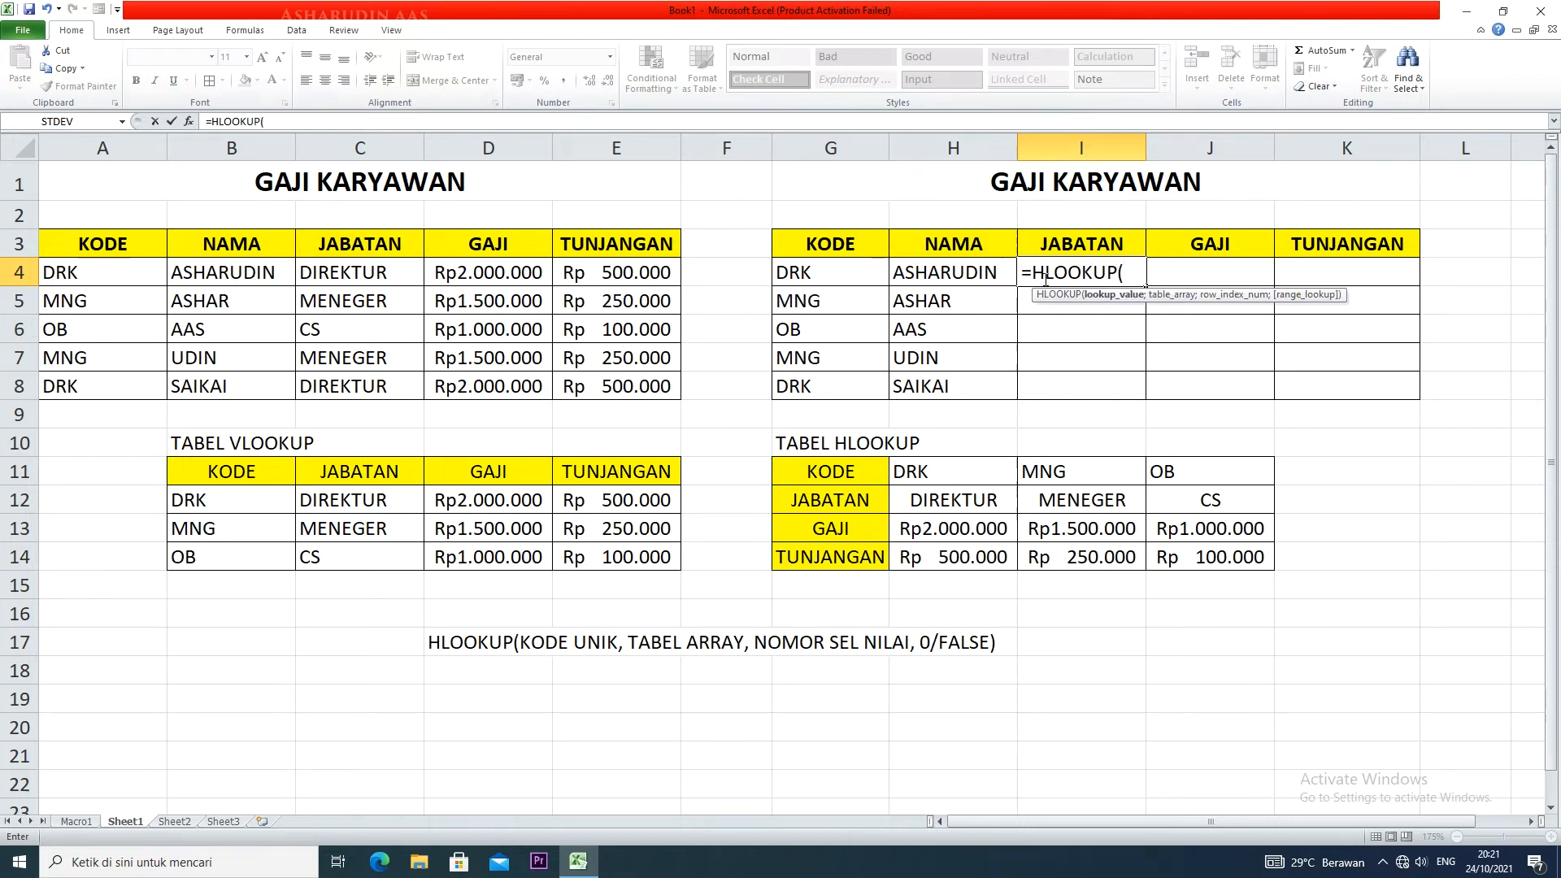
pyautogui.click(820, 280)
pyautogui.write(';')
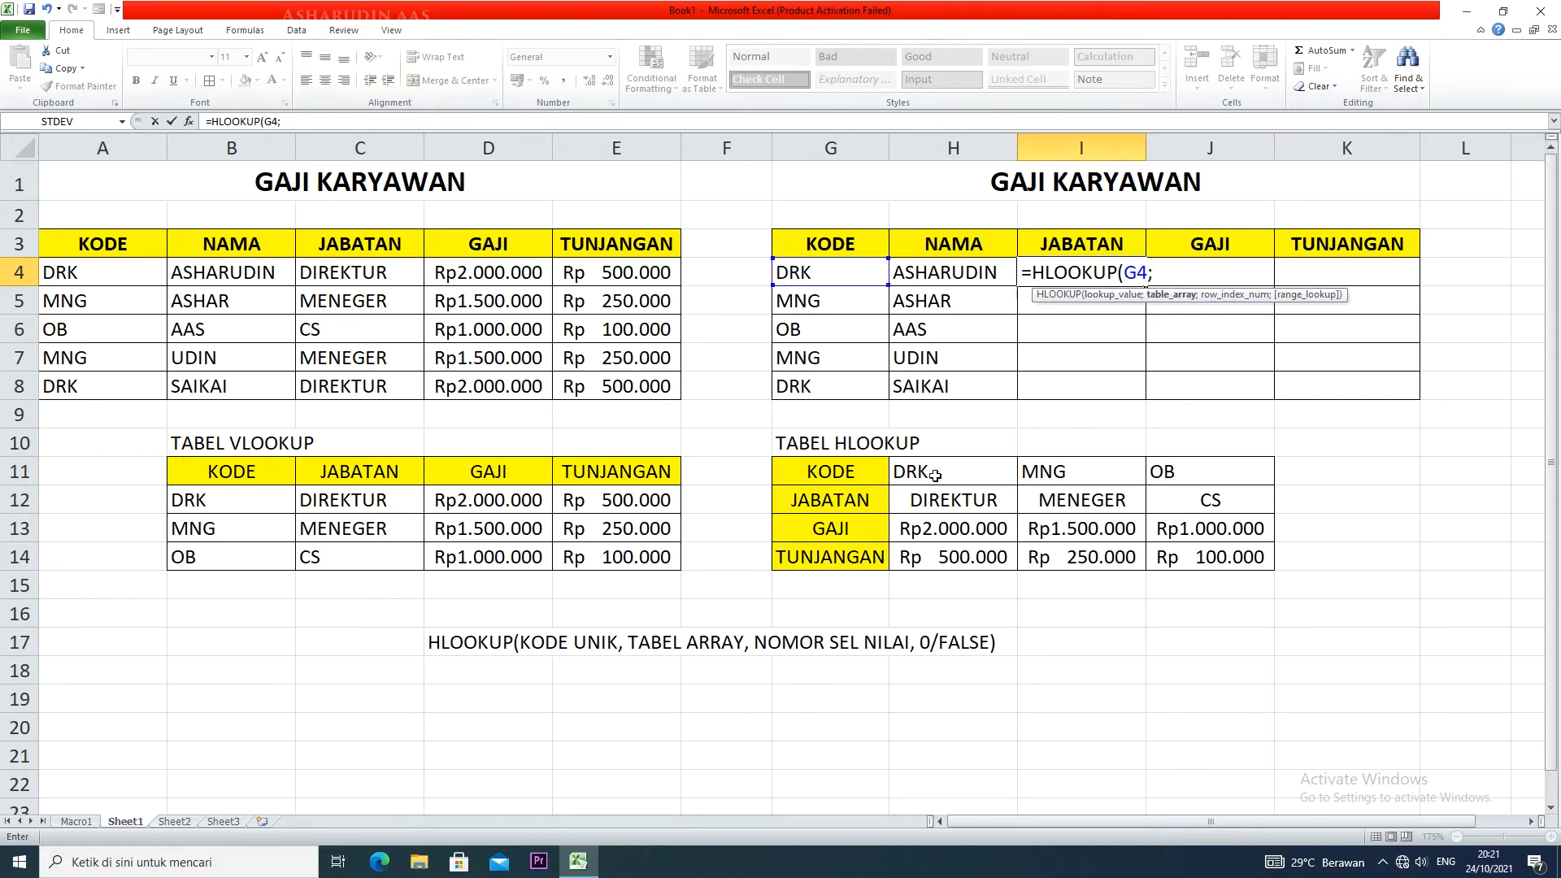
pyautogui.moveTo(937, 476); pyautogui.dragTo(1228, 555)
pyautogui.press('F4')
pyautogui.write(';')
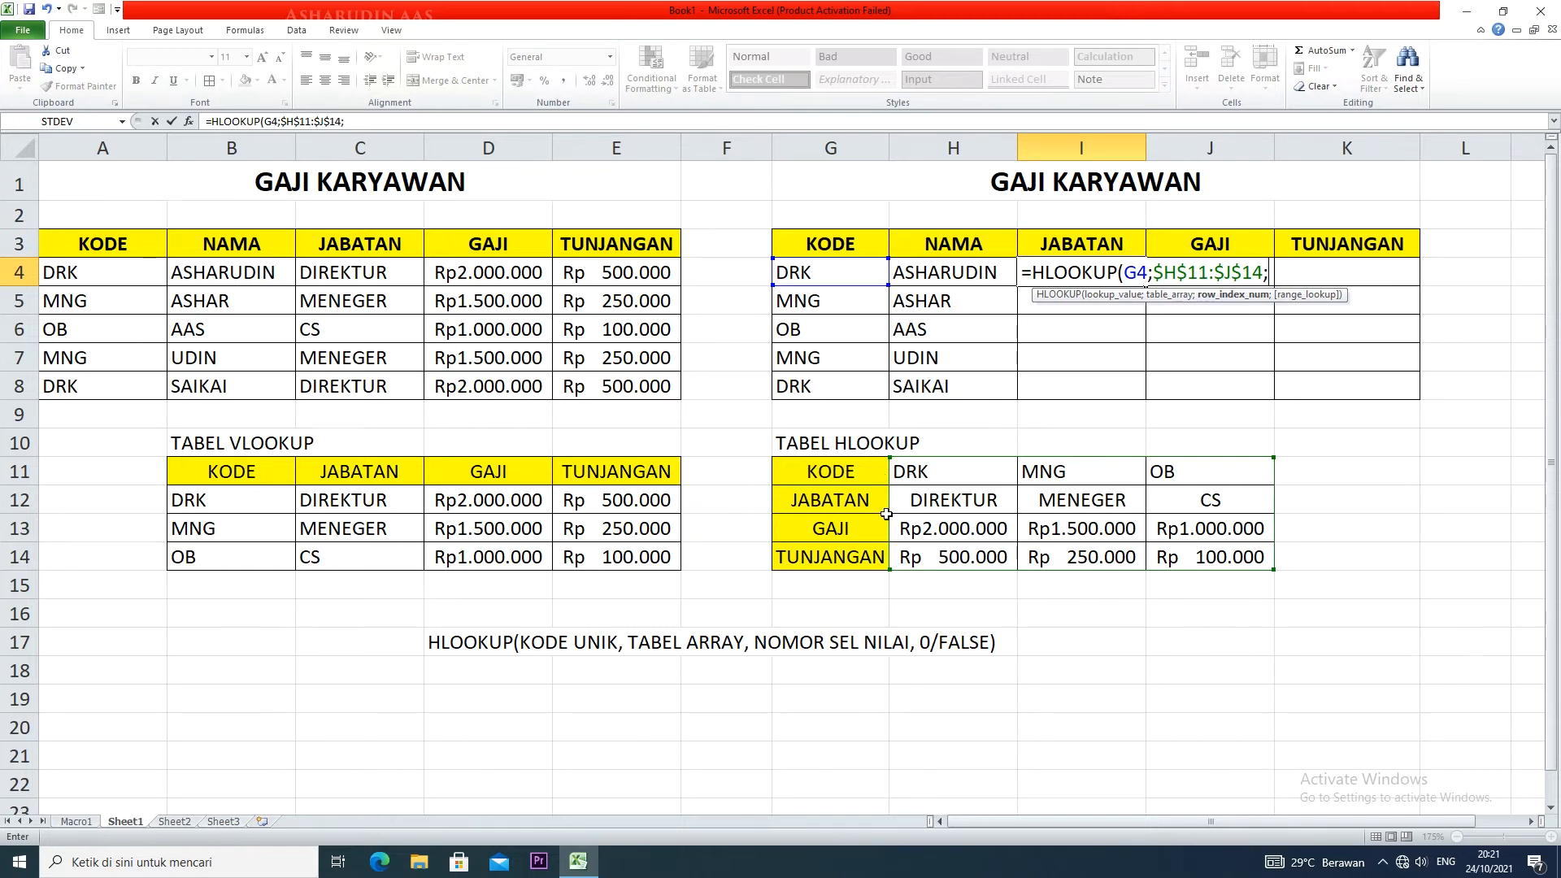
pyautogui.write('2;0)')
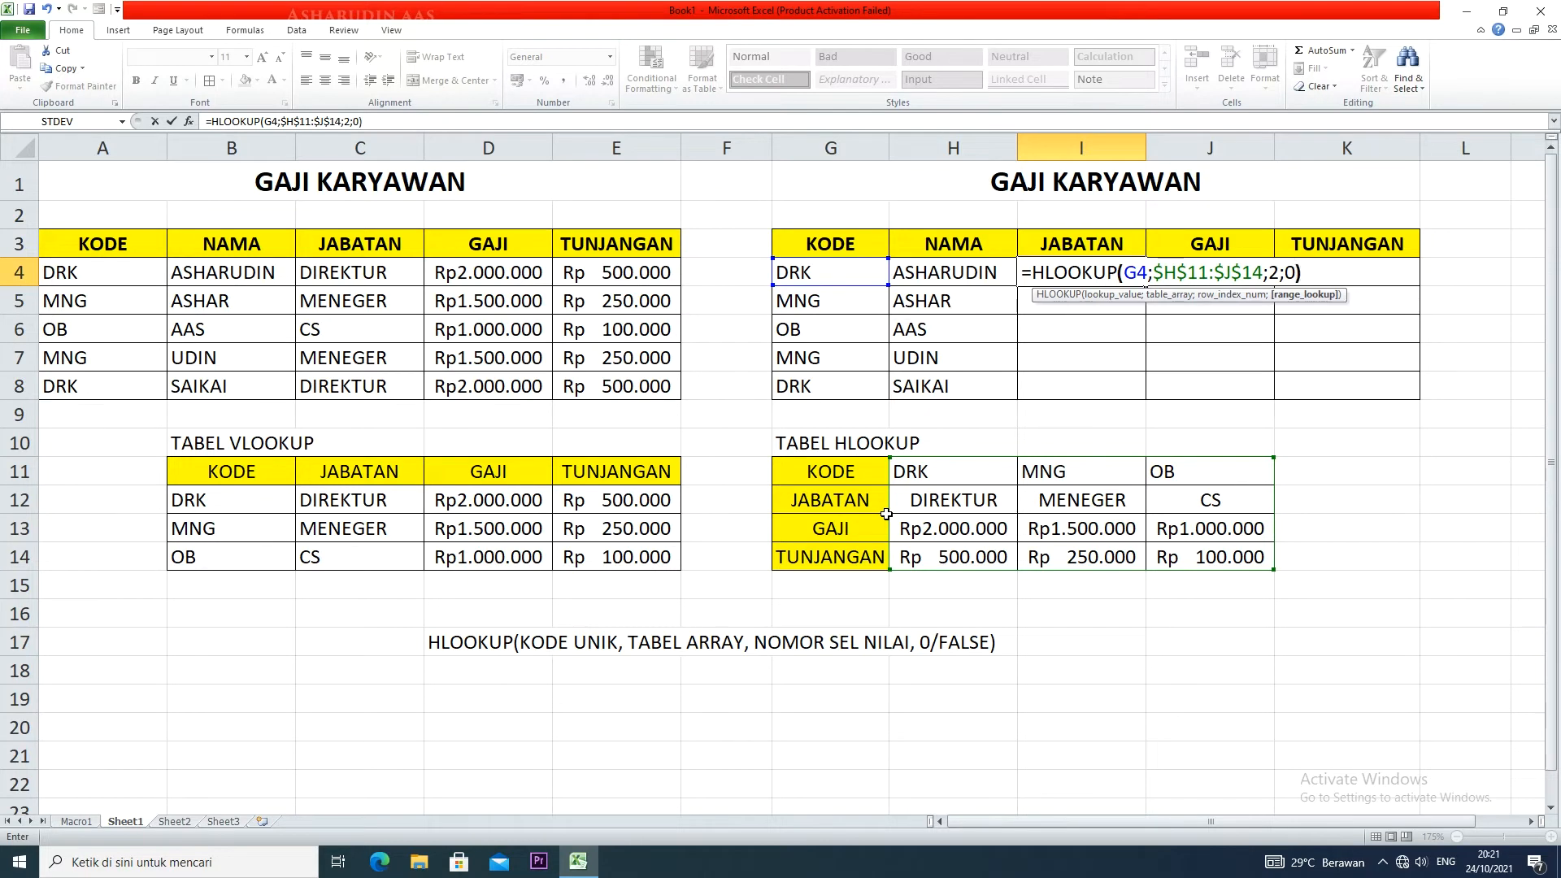
pyautogui.hotkey('ctrl', 'Return')
# - Fill the JABATAN formula from I4 down through I8
pyautogui.moveTo(1146, 289); pyautogui.dragTo(1140, 393)
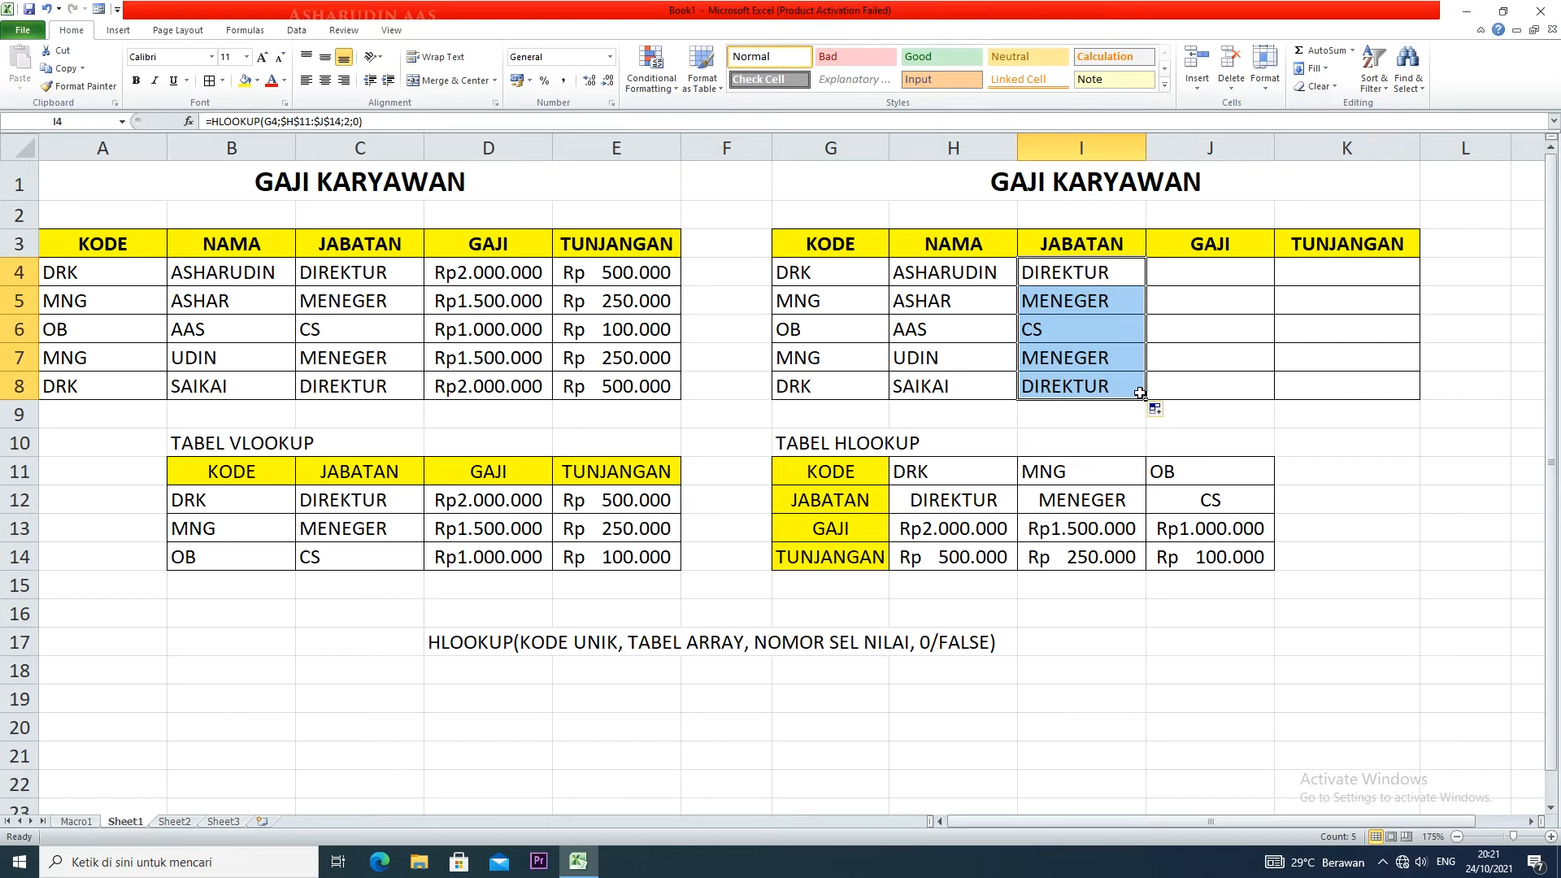
pyautogui.hotkey('ctrl', 'z')
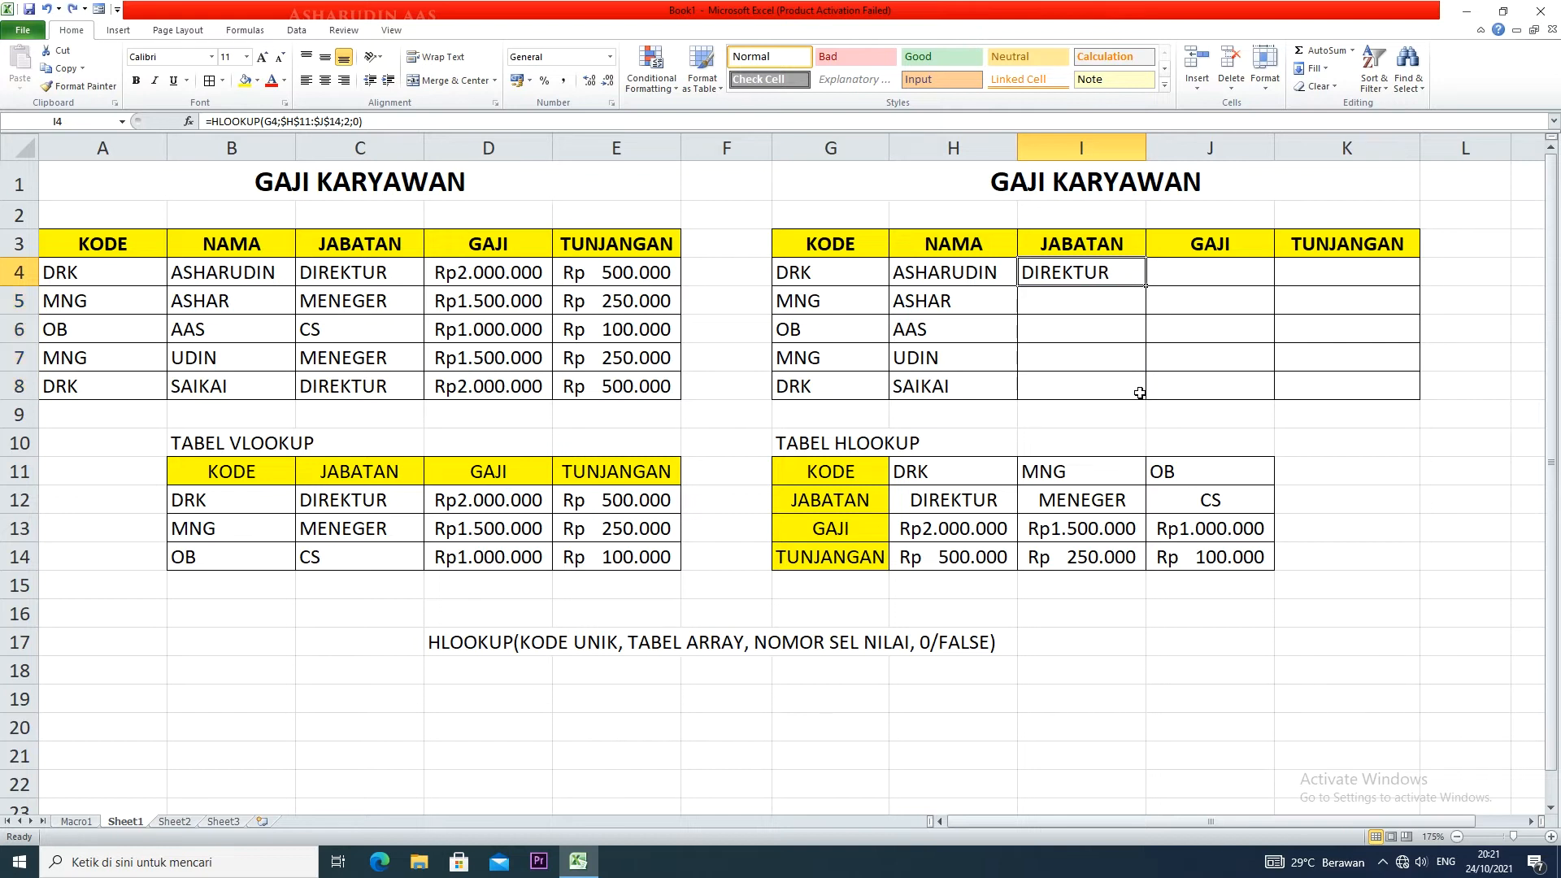
pyautogui.doubleClick(1147, 286)
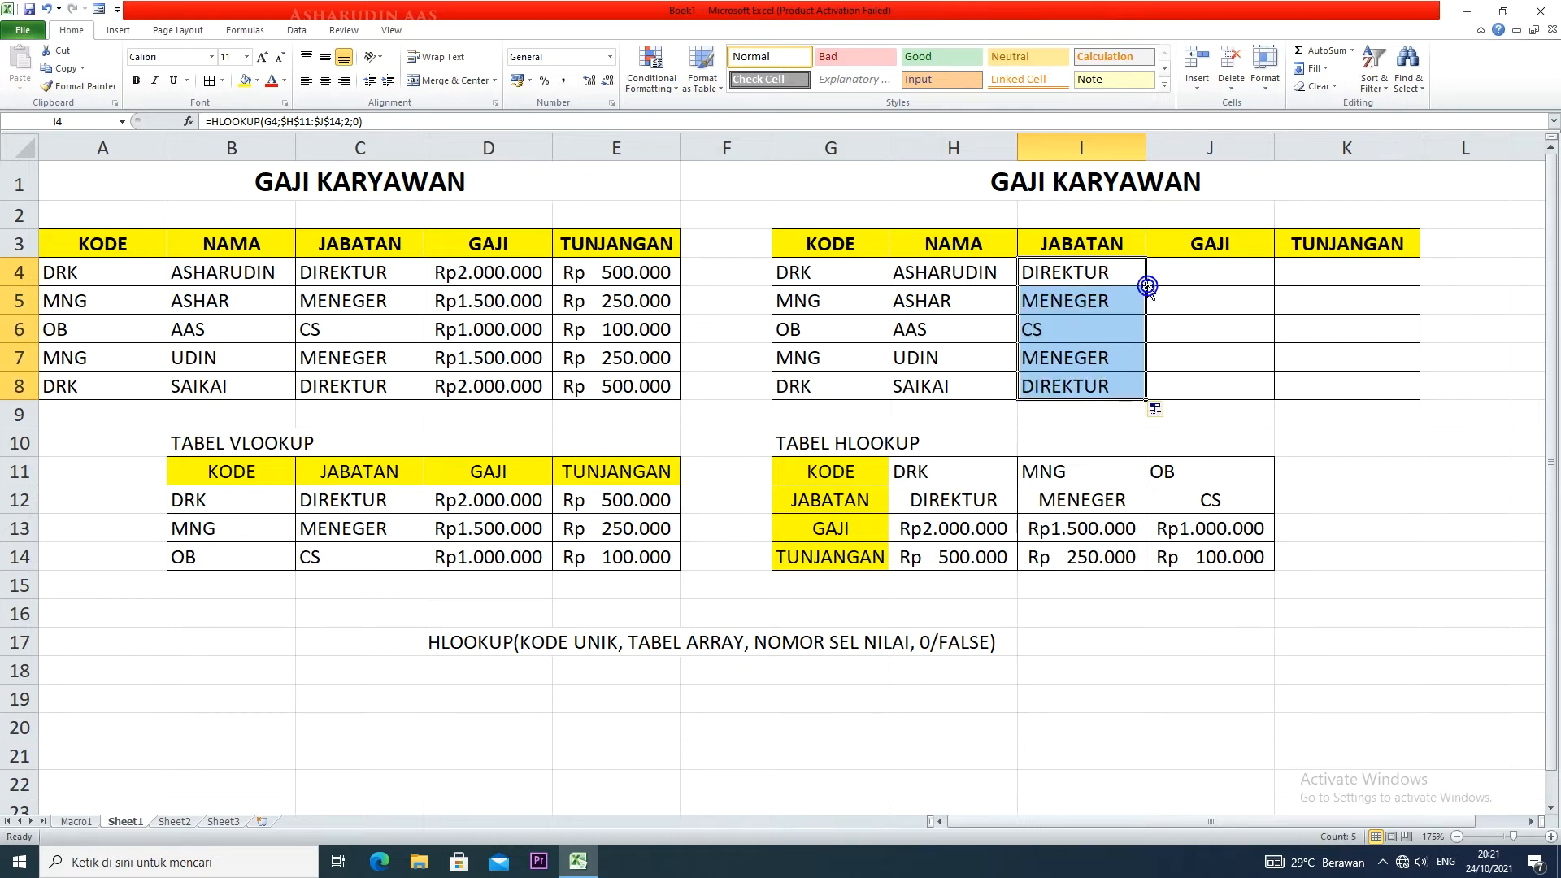
pyautogui.click(1086, 298)
# - Enter =HLOOKUP(G4;$H$11:$J$14;3;0) in J4 to look up the GAJI
pyautogui.click(1238, 268)
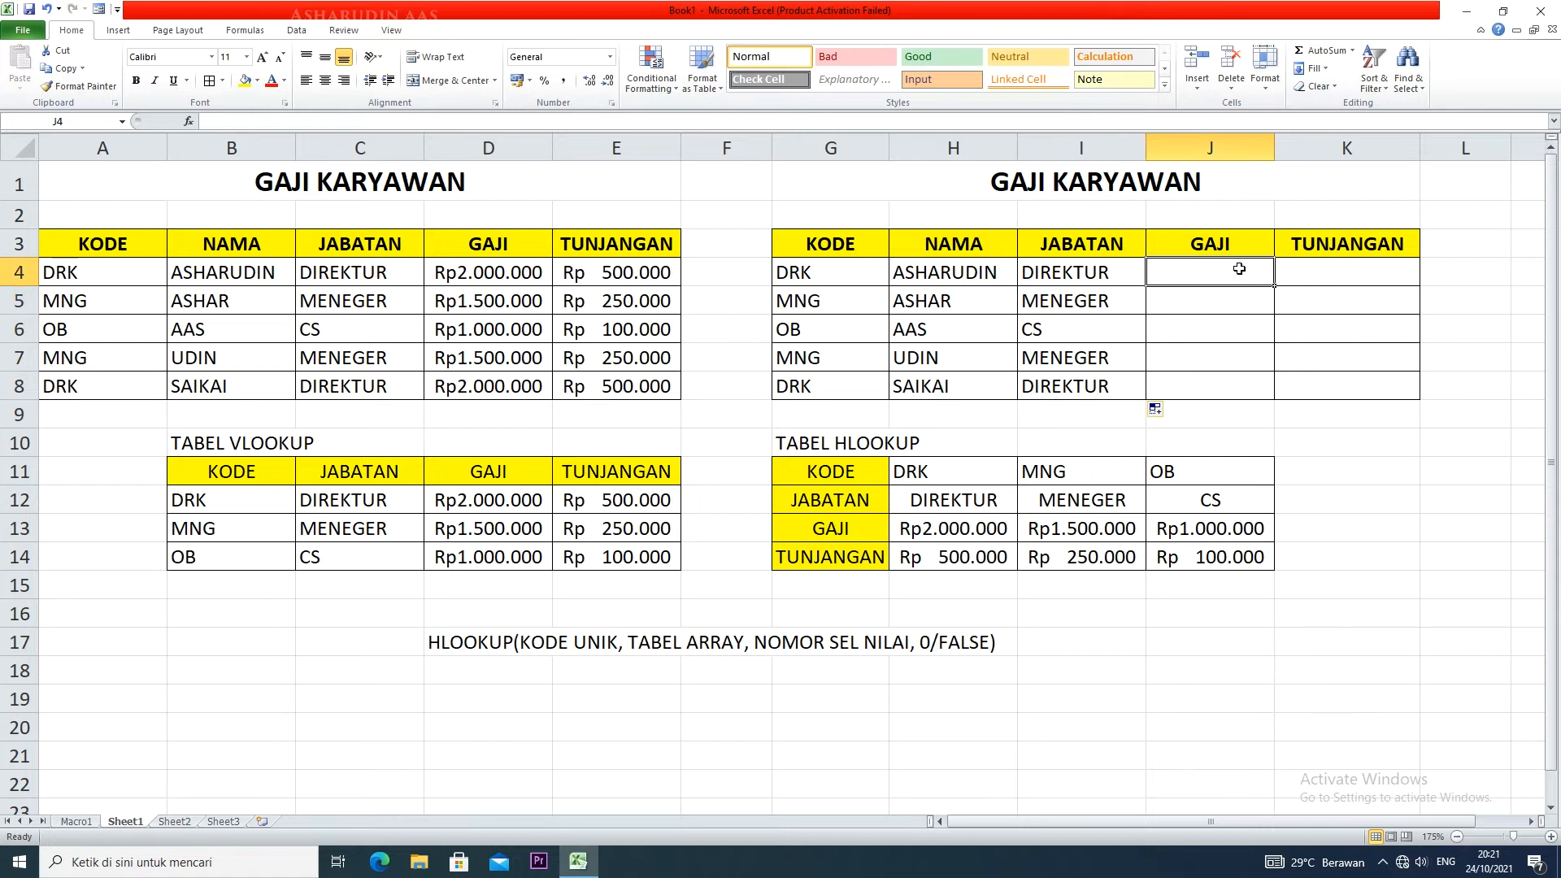
pyautogui.write('=')
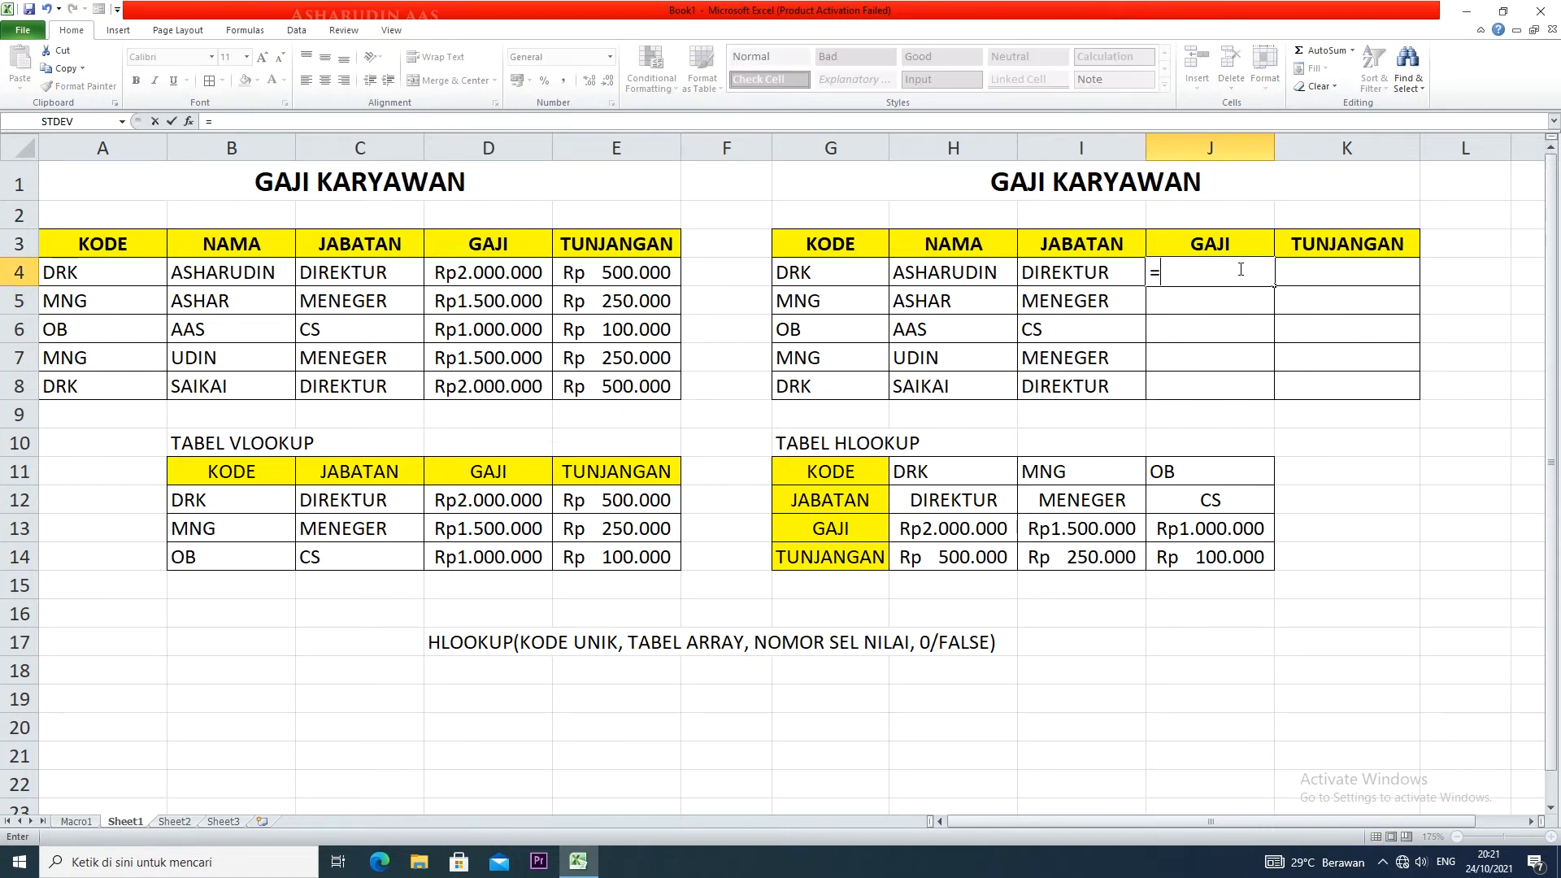
pyautogui.write('HLOOKUP(')
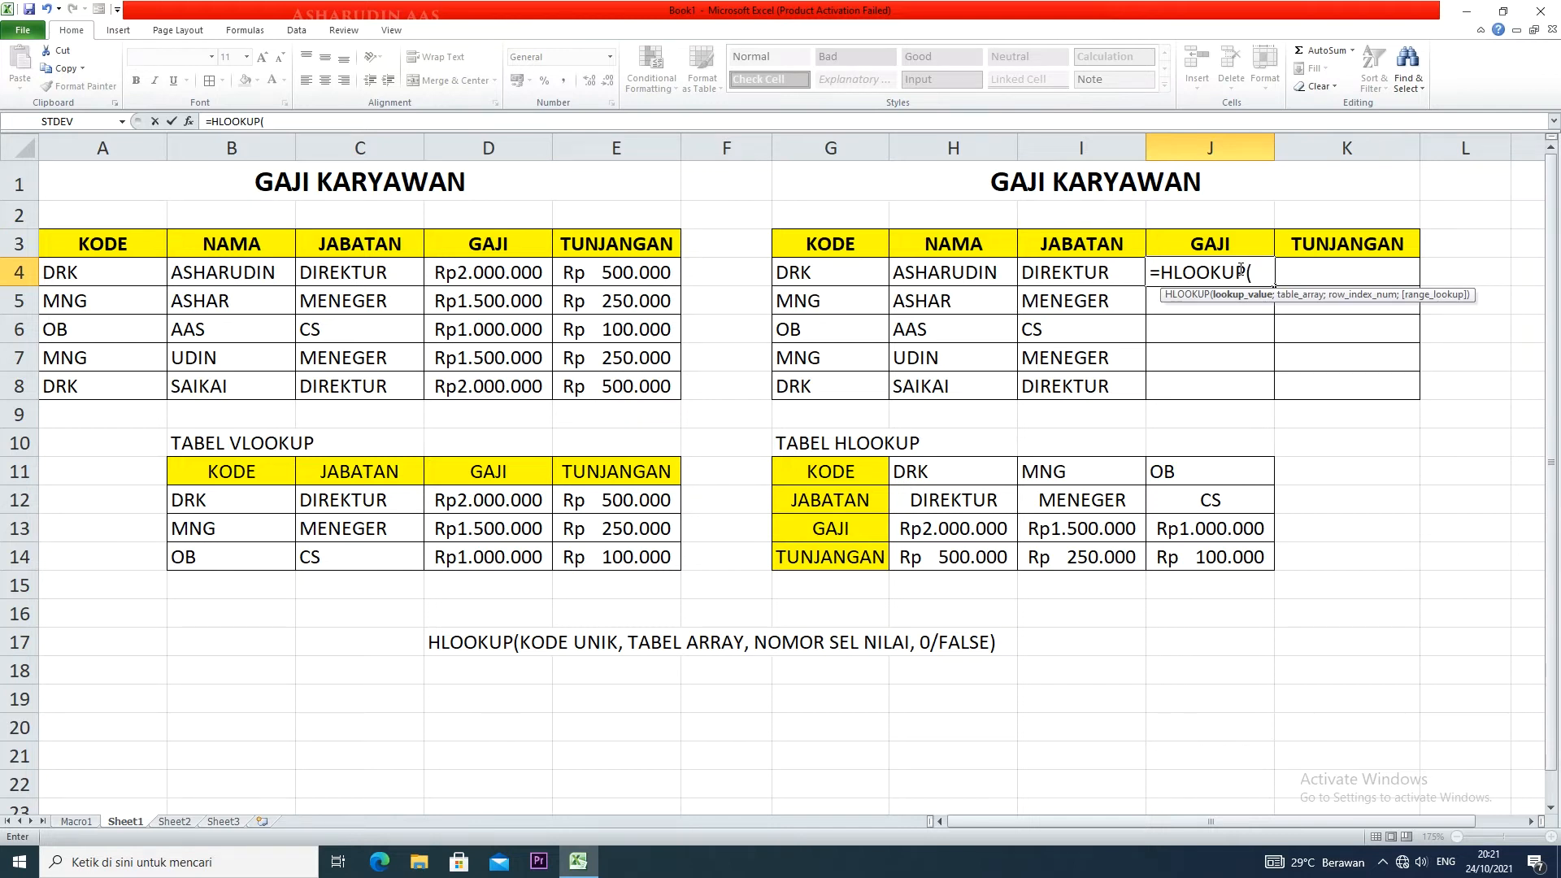
pyautogui.click(838, 273)
pyautogui.write(';')
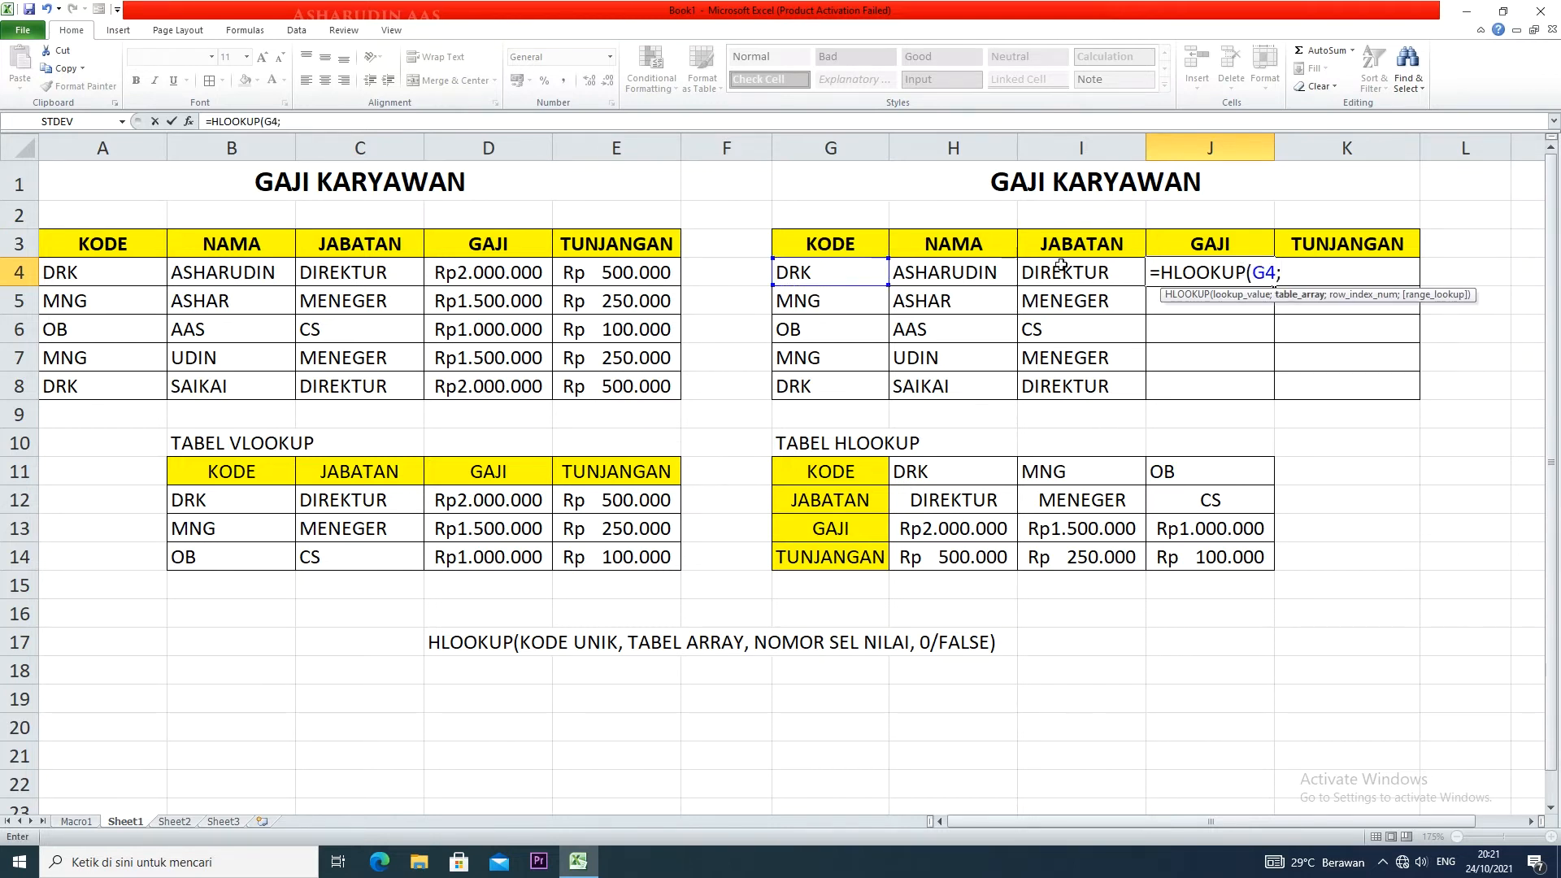
pyautogui.moveTo(821, 499); pyautogui.dragTo(1219, 559)
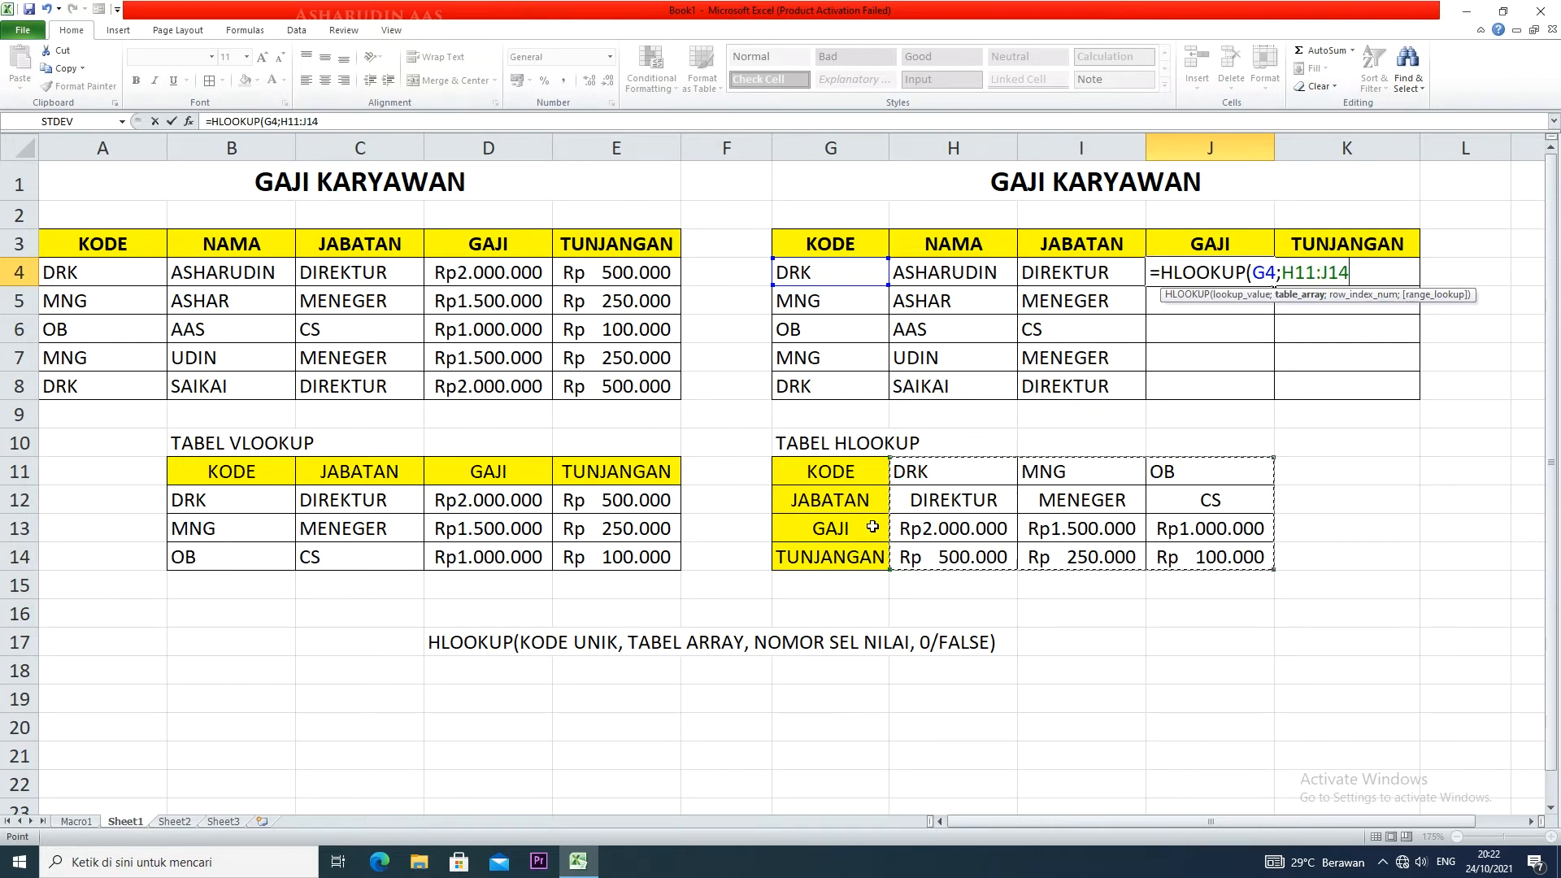
pyautogui.press('F4')
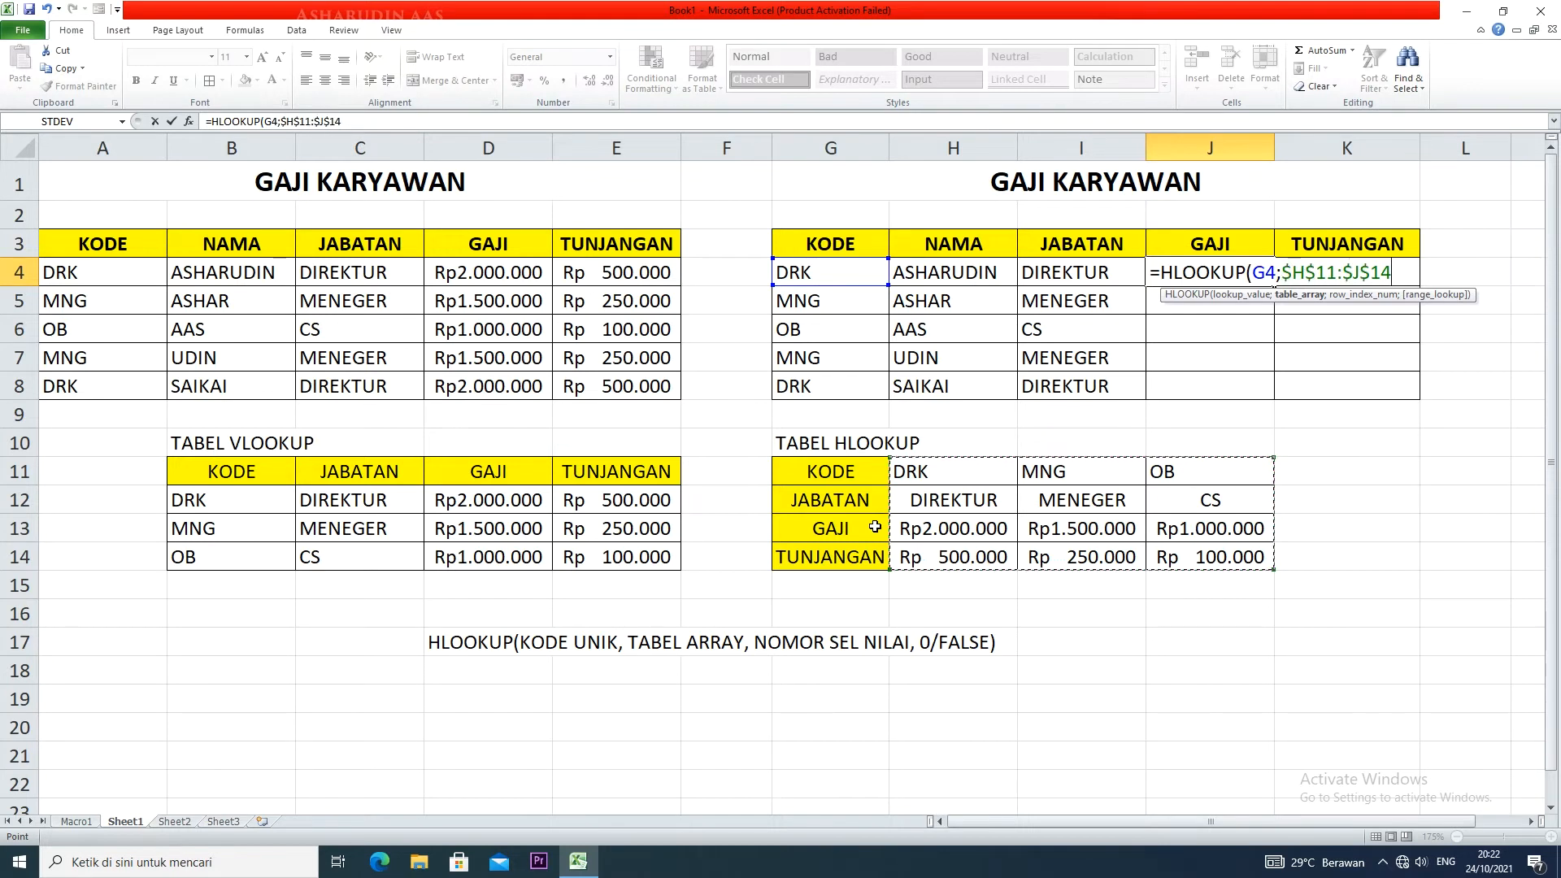
pyautogui.write(';3;0)')
pyautogui.press('Return')
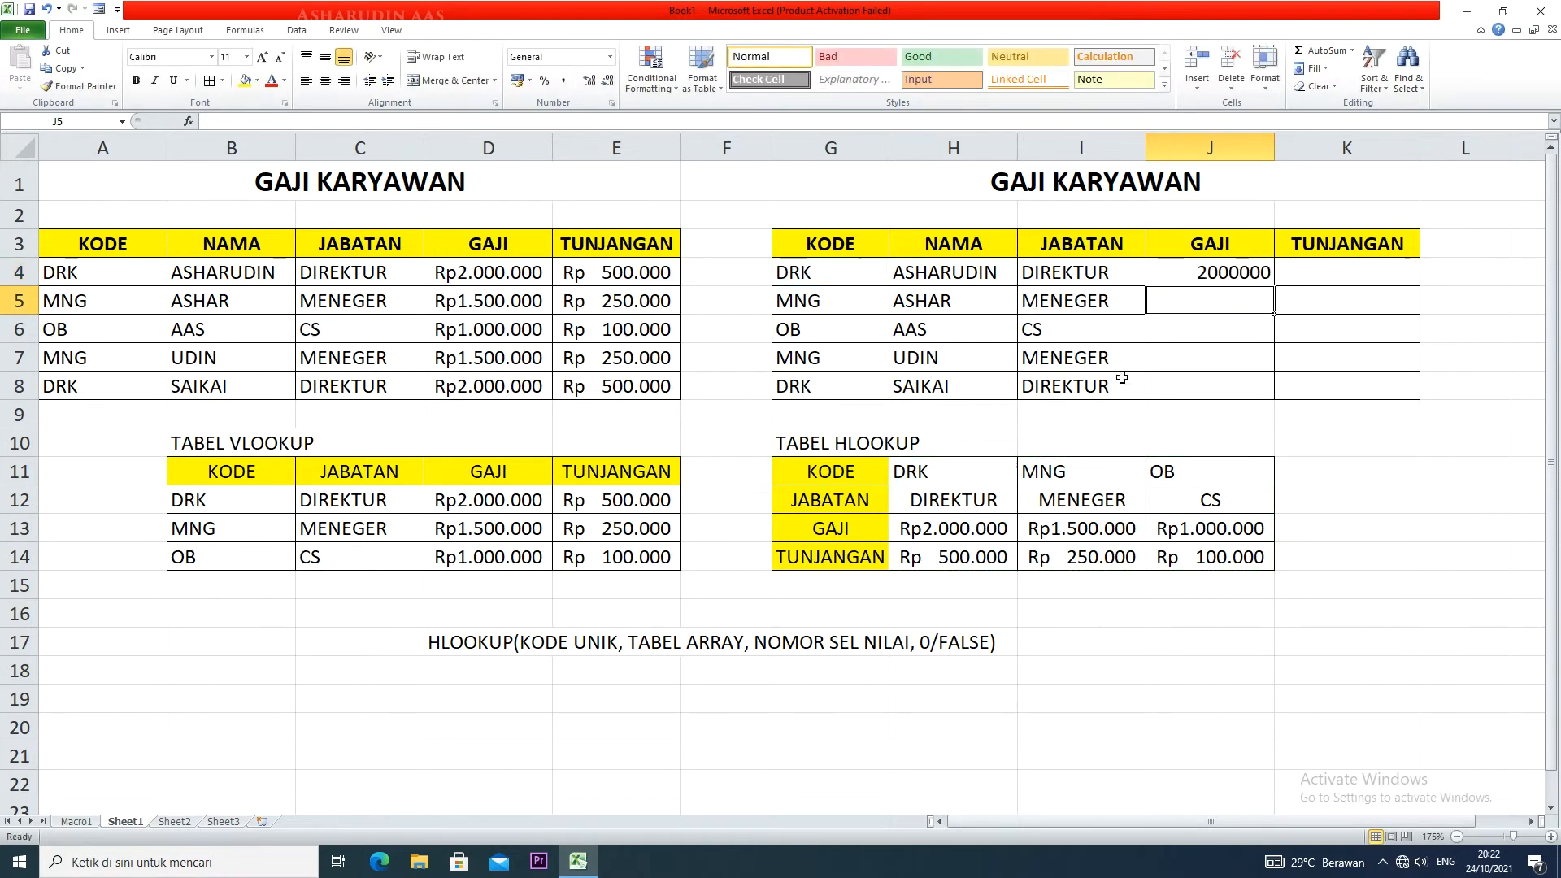
# - Fill the GAJI formula from J4 down through J8 and format J4:K8 as Accounting
pyautogui.click(1242, 275)
pyautogui.moveTo(1273, 286); pyautogui.dragTo(1243, 404)
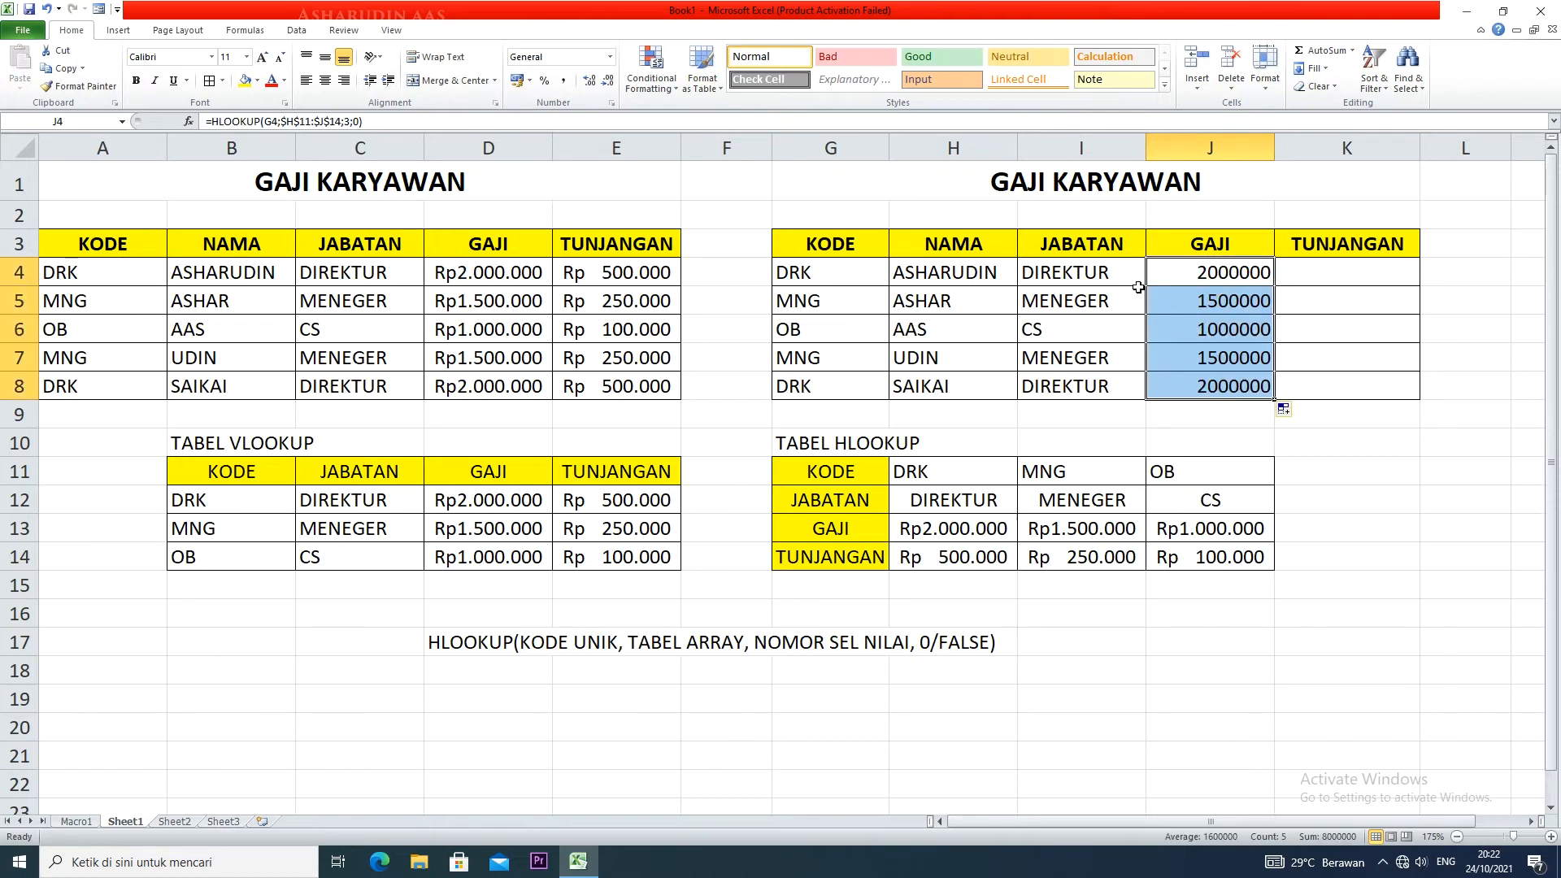
pyautogui.moveTo(1211, 278); pyautogui.dragTo(1363, 387)
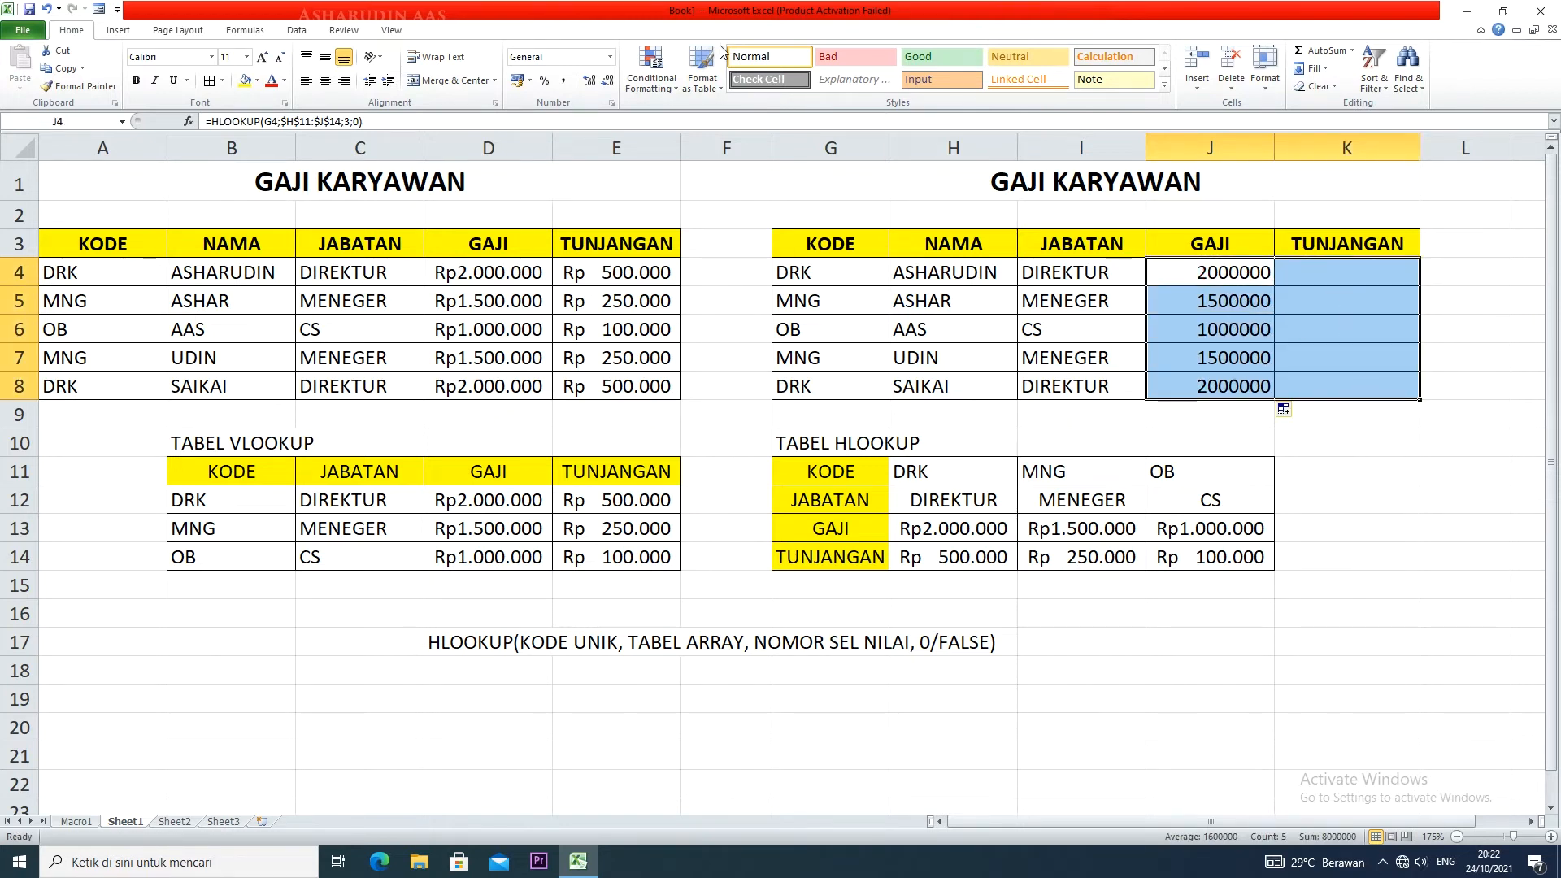
pyautogui.click(610, 56)
pyautogui.click(587, 181)
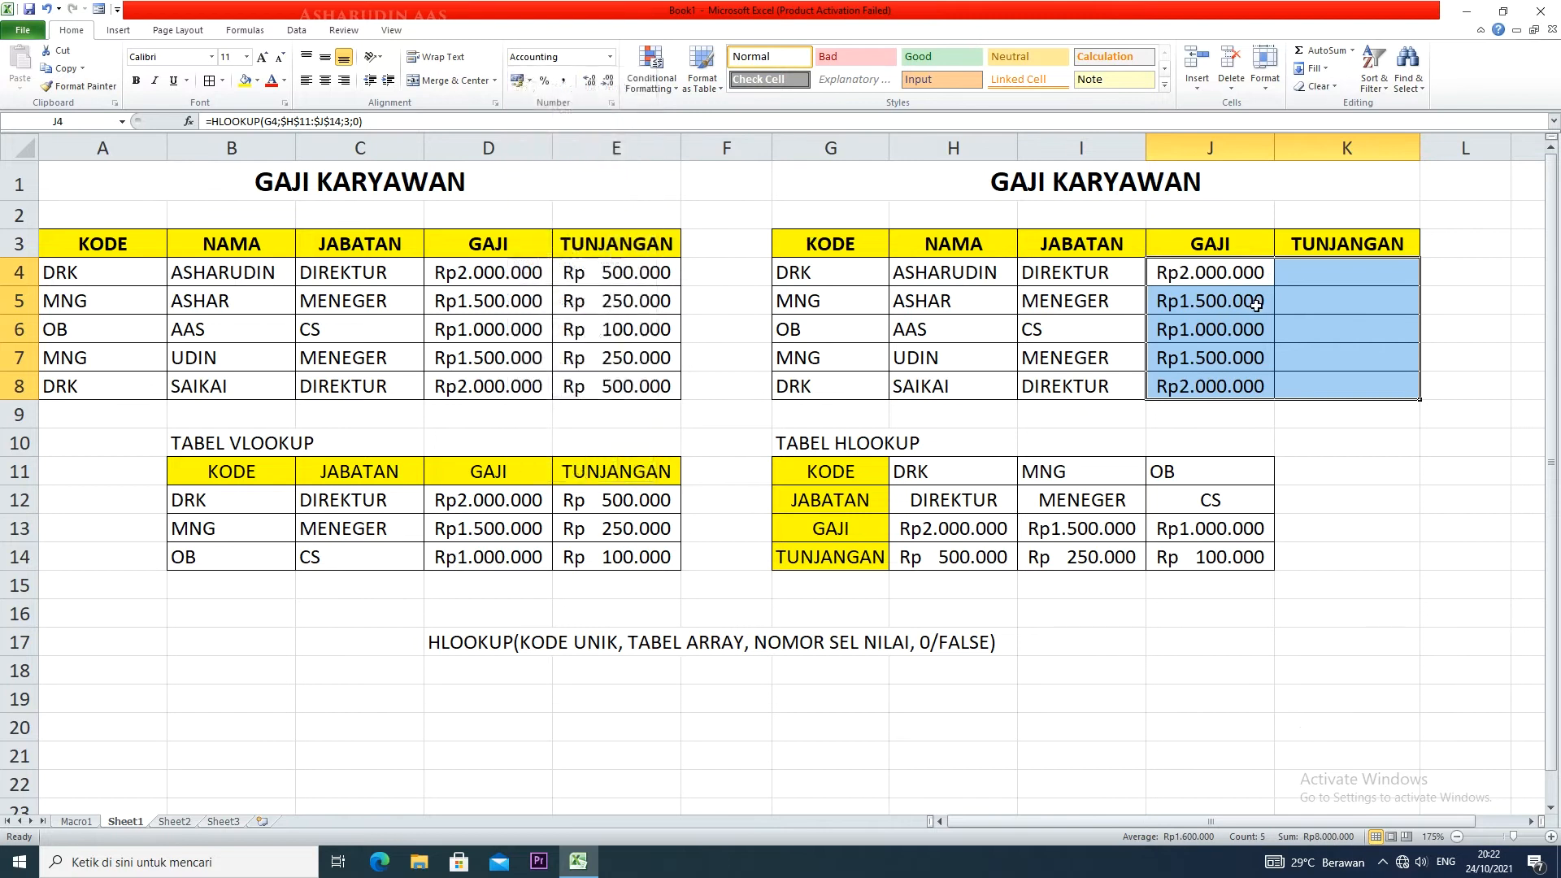
# - Enter =HLOOKUP(G4;$H$11:$J$14;4;0) in K4 to look up the TUNJANGAN
pyautogui.click(1323, 271)
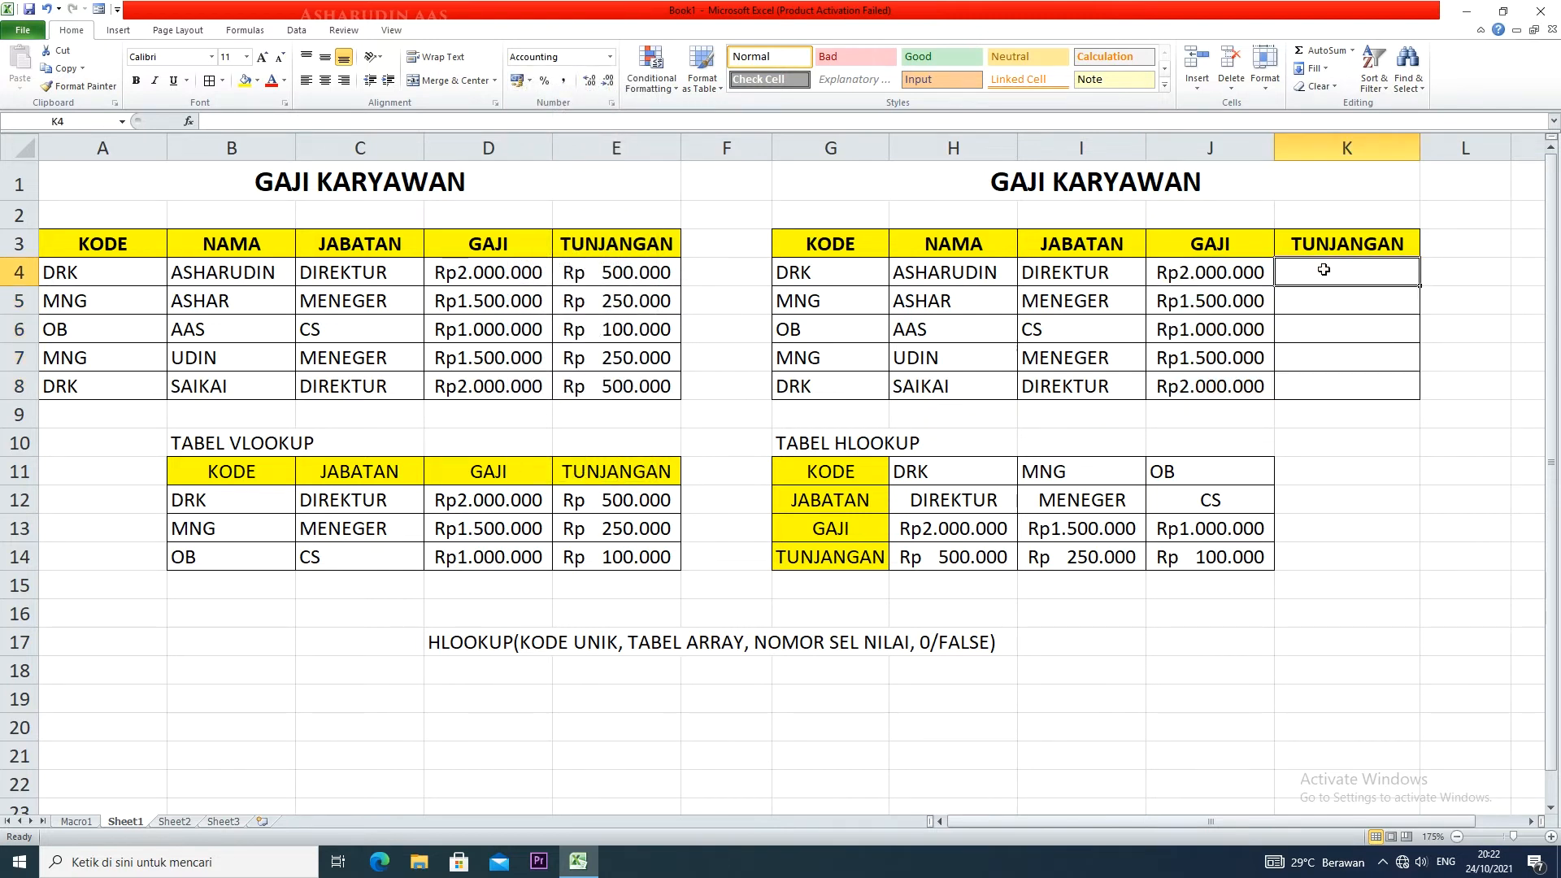
pyautogui.write('=HLOOKUP(')
pyautogui.click(835, 272)
pyautogui.write(';')
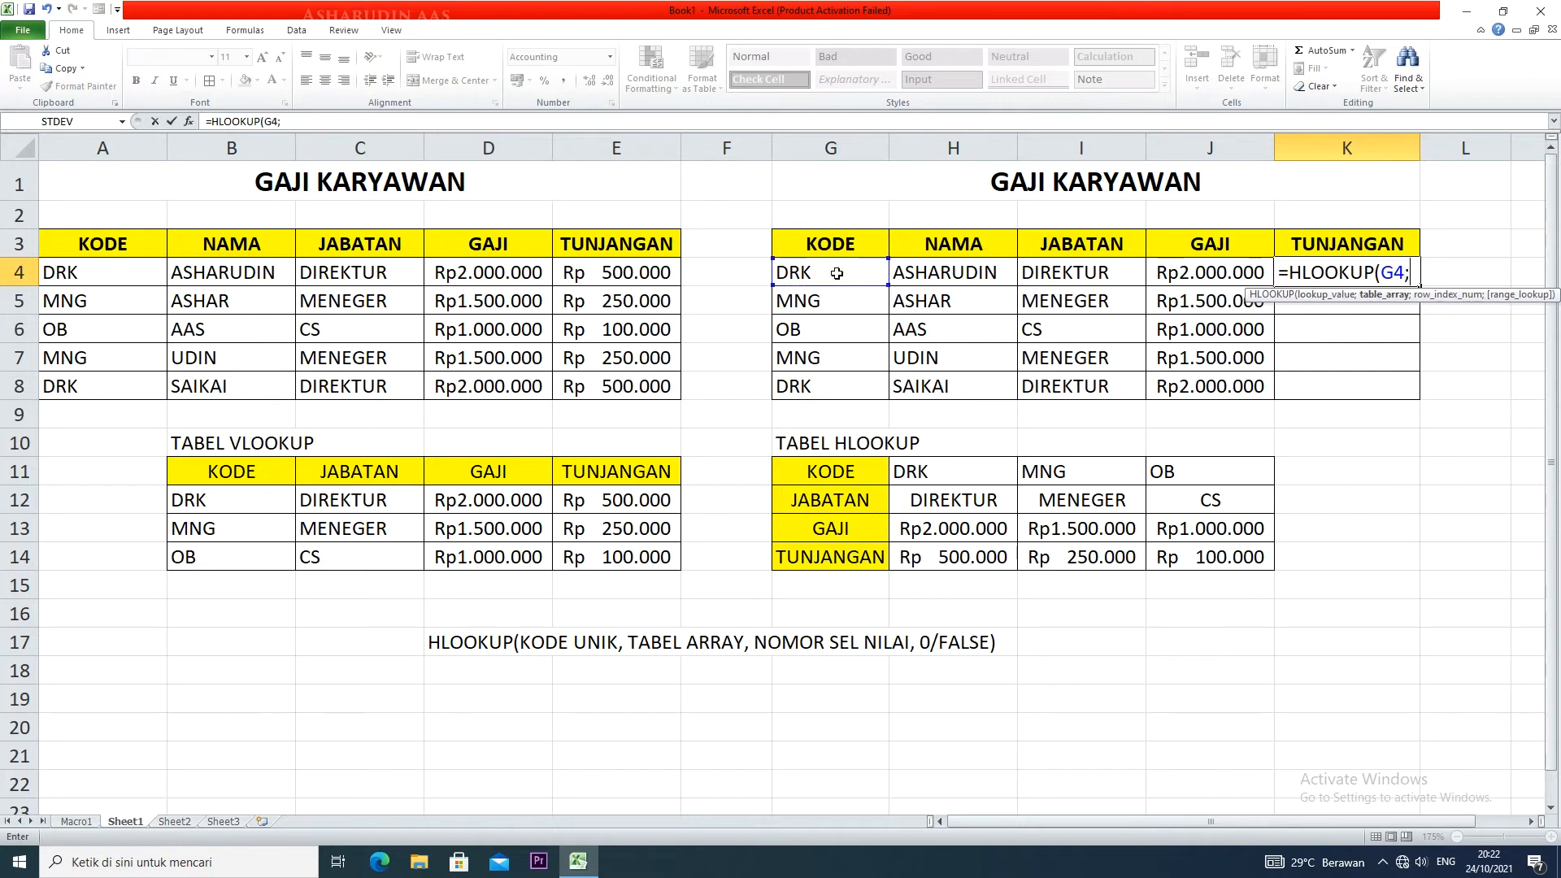
pyautogui.moveTo(927, 476); pyautogui.dragTo(1207, 558)
pyautogui.press('F4')
pyautogui.write(';')
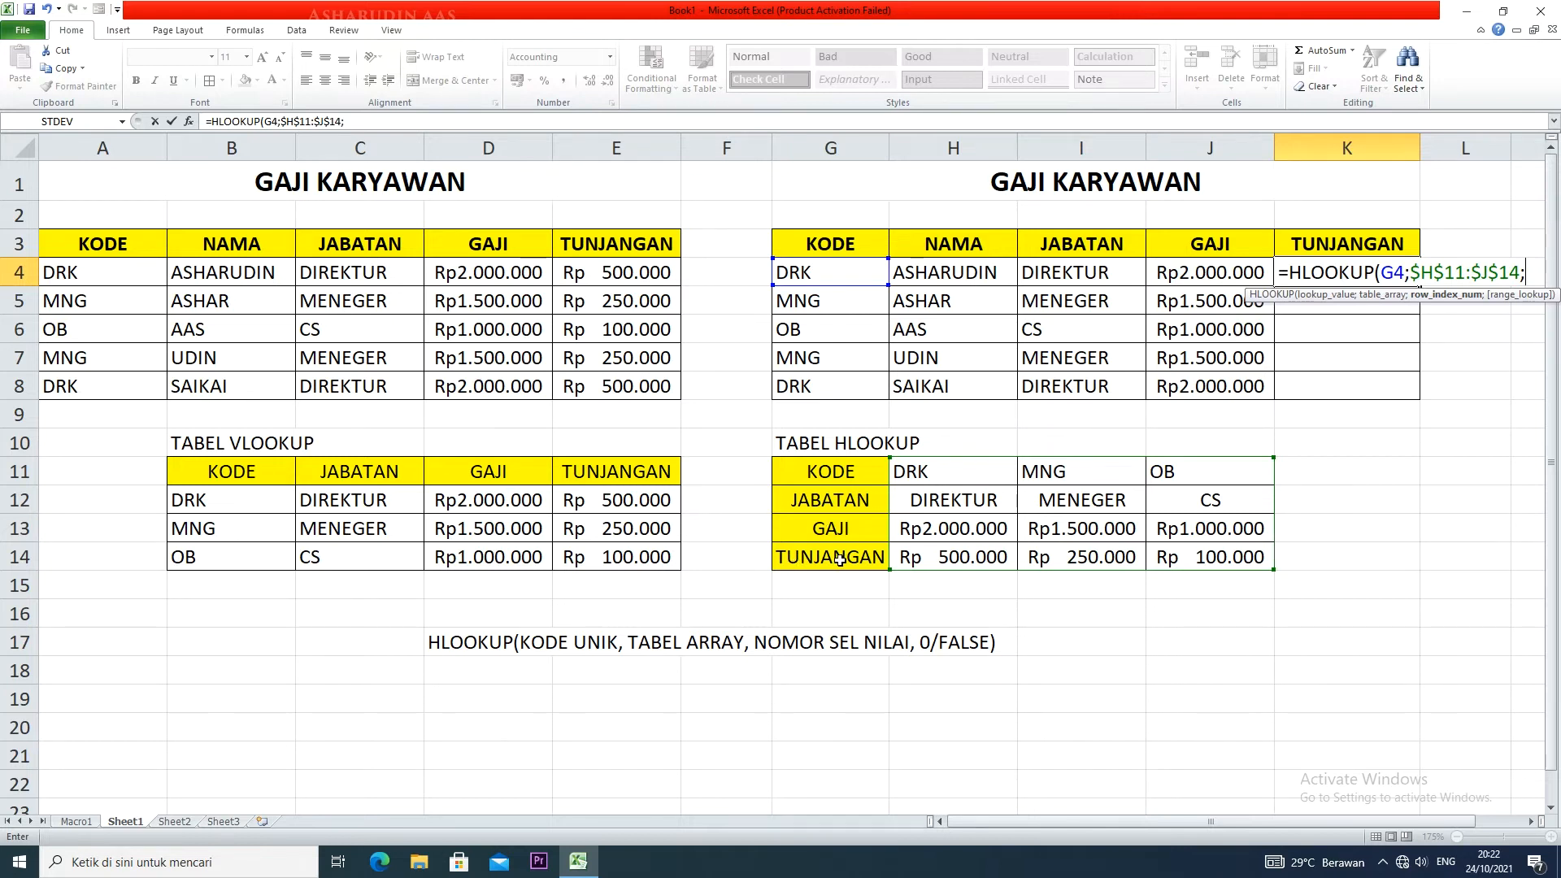
pyautogui.write('4;')
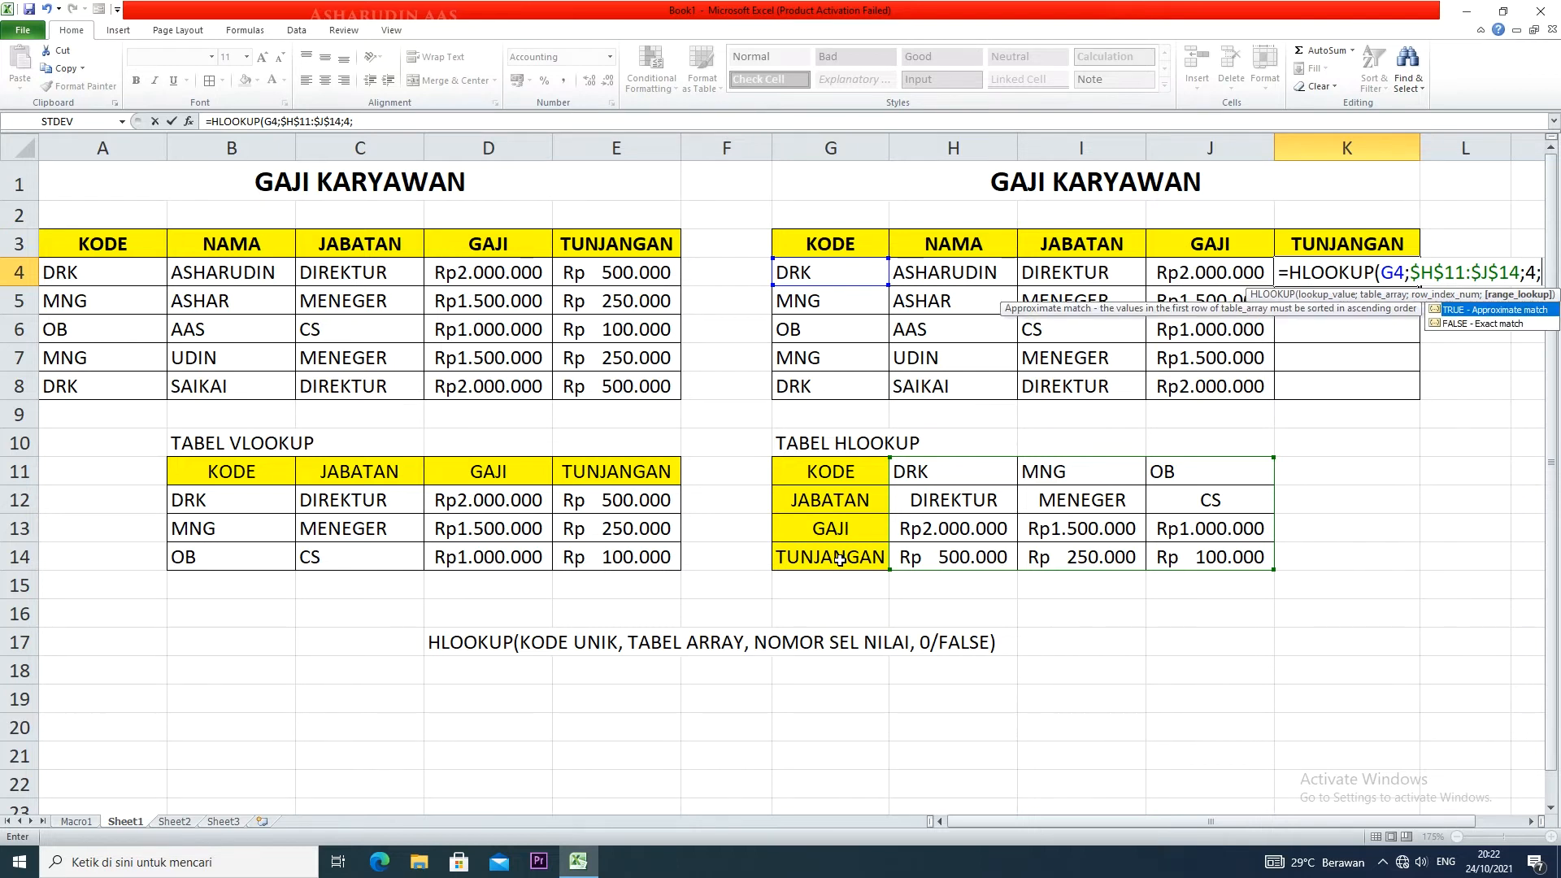
pyautogui.write('0')
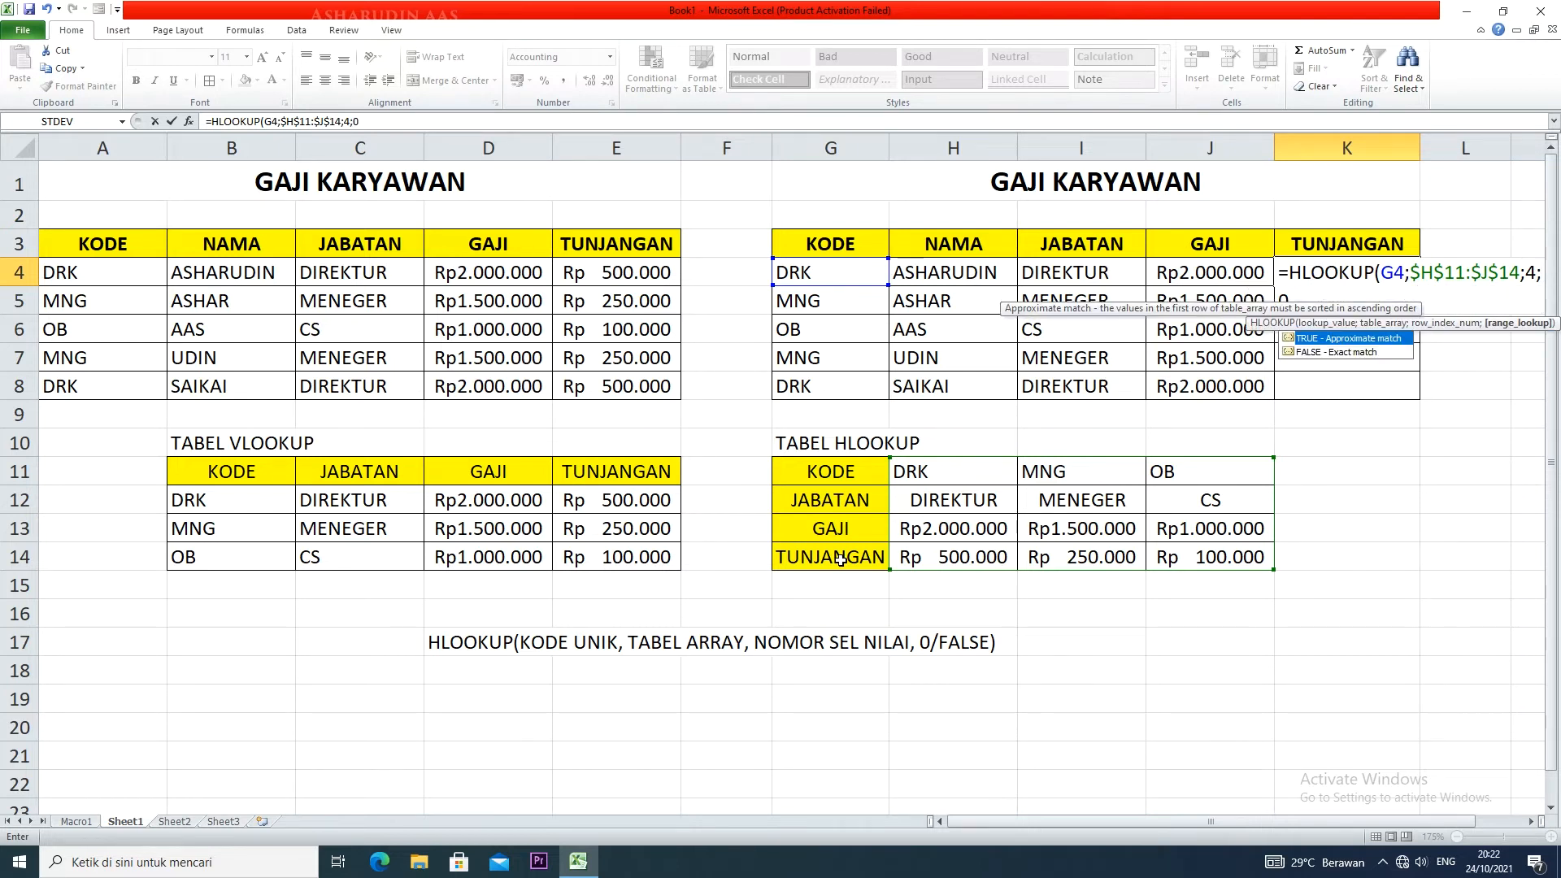
pyautogui.write(')')
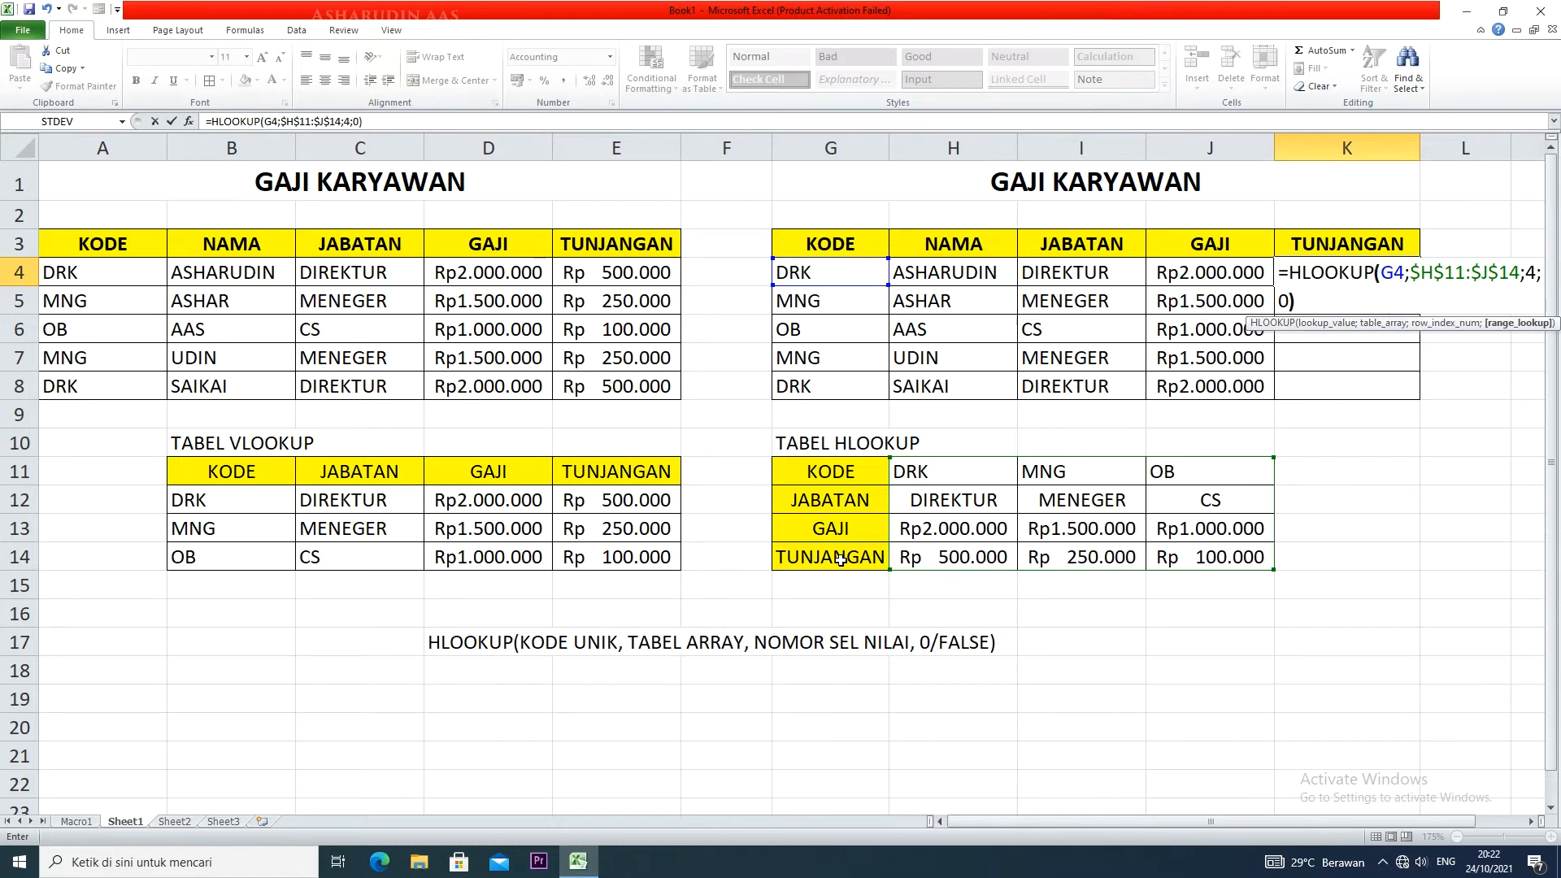
pyautogui.press('Return')
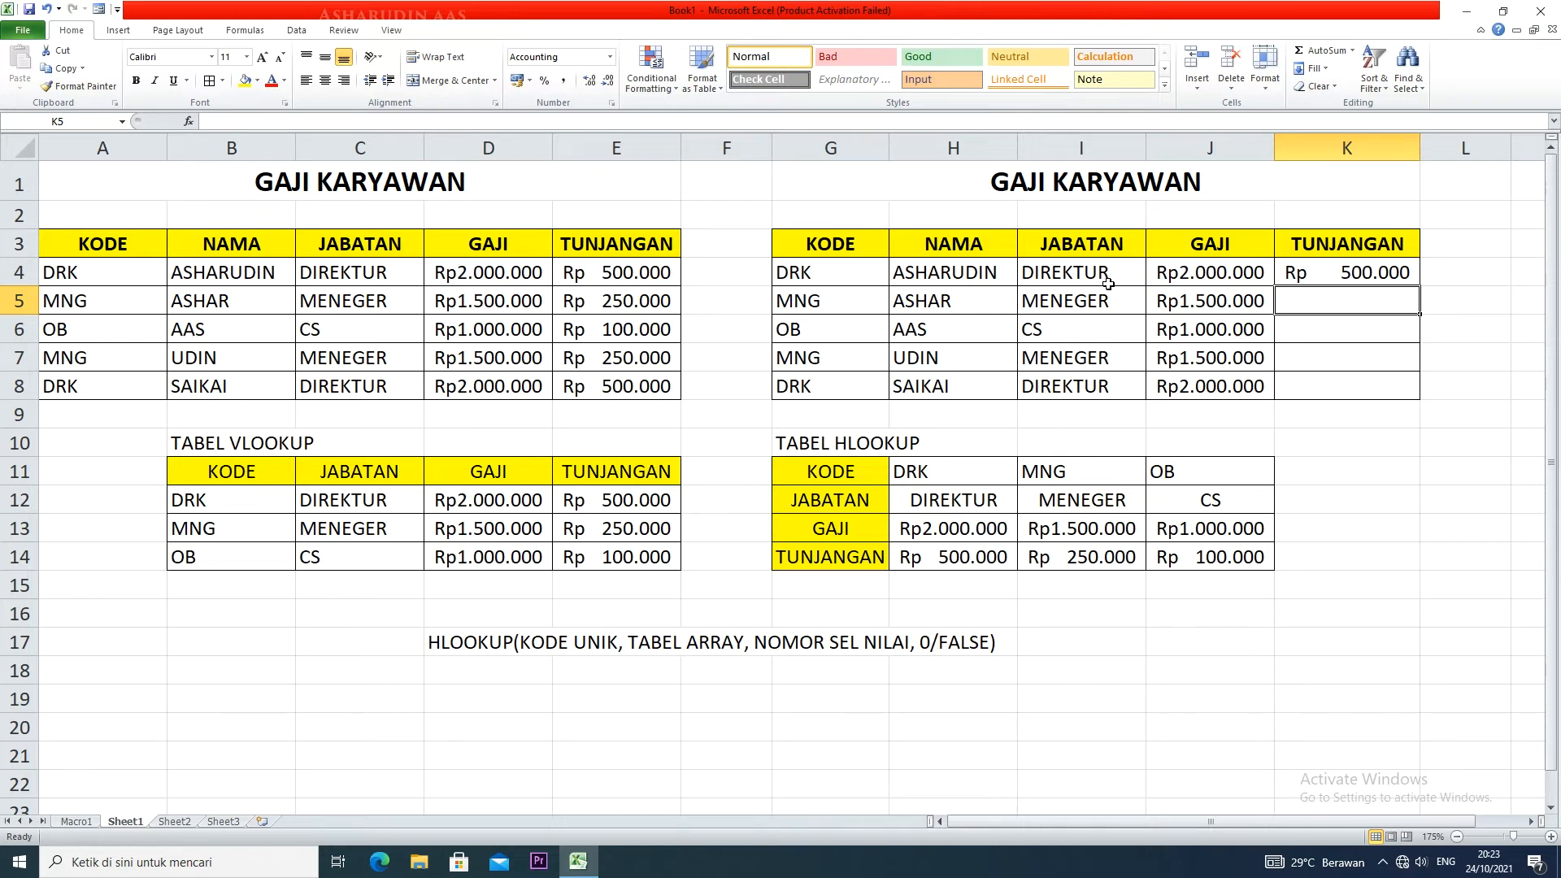
# - Fill the TUNJANGAN formula from K4 down through K8
pyautogui.click(1393, 275)
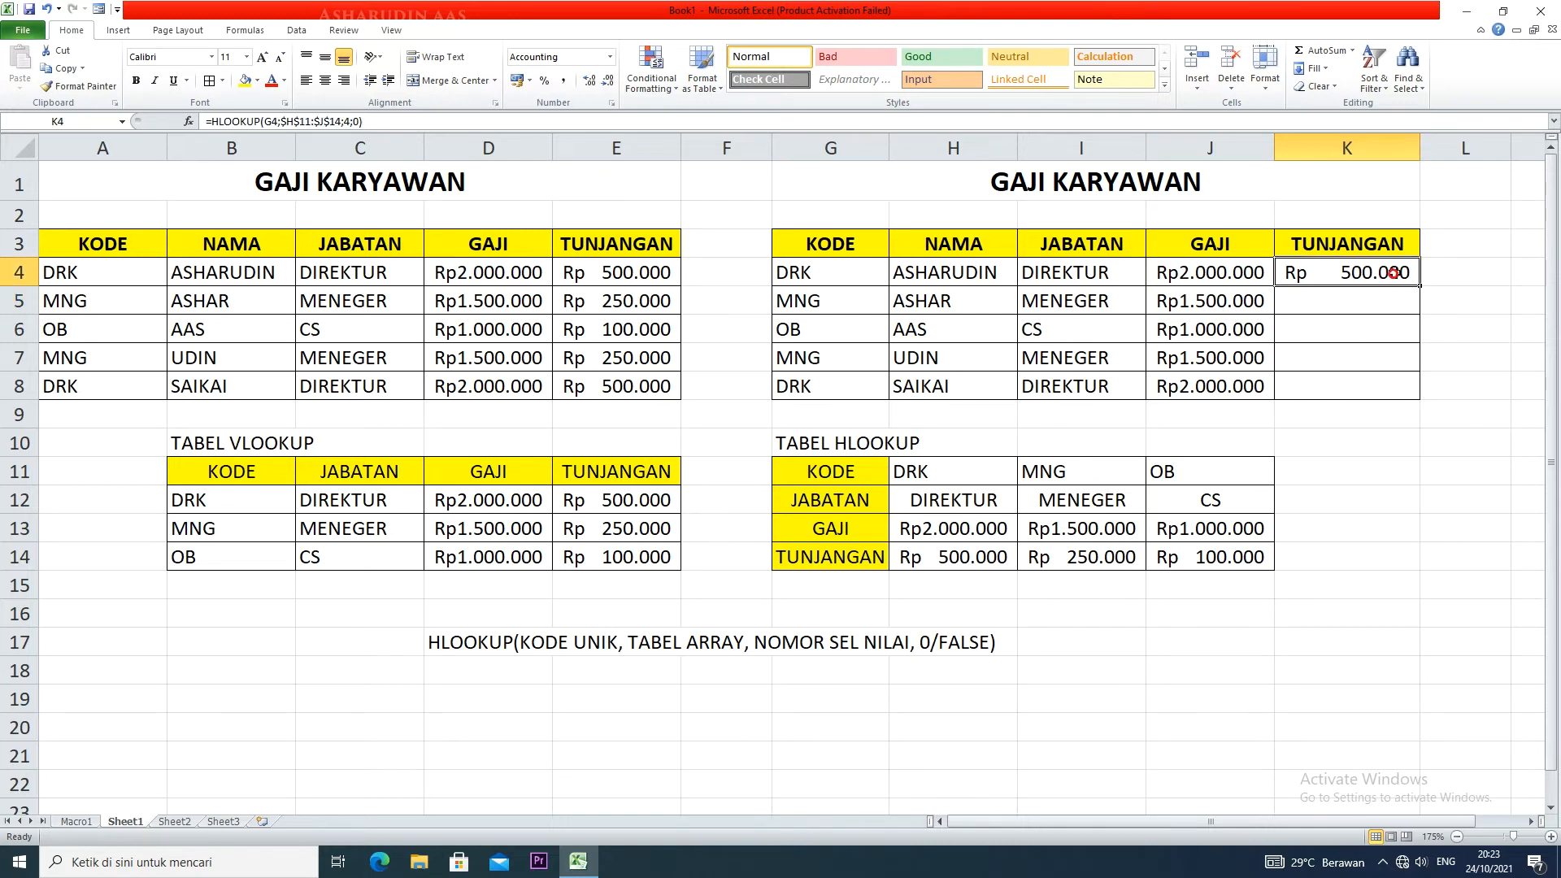
pyautogui.moveTo(1419, 287); pyautogui.dragTo(1419, 391)
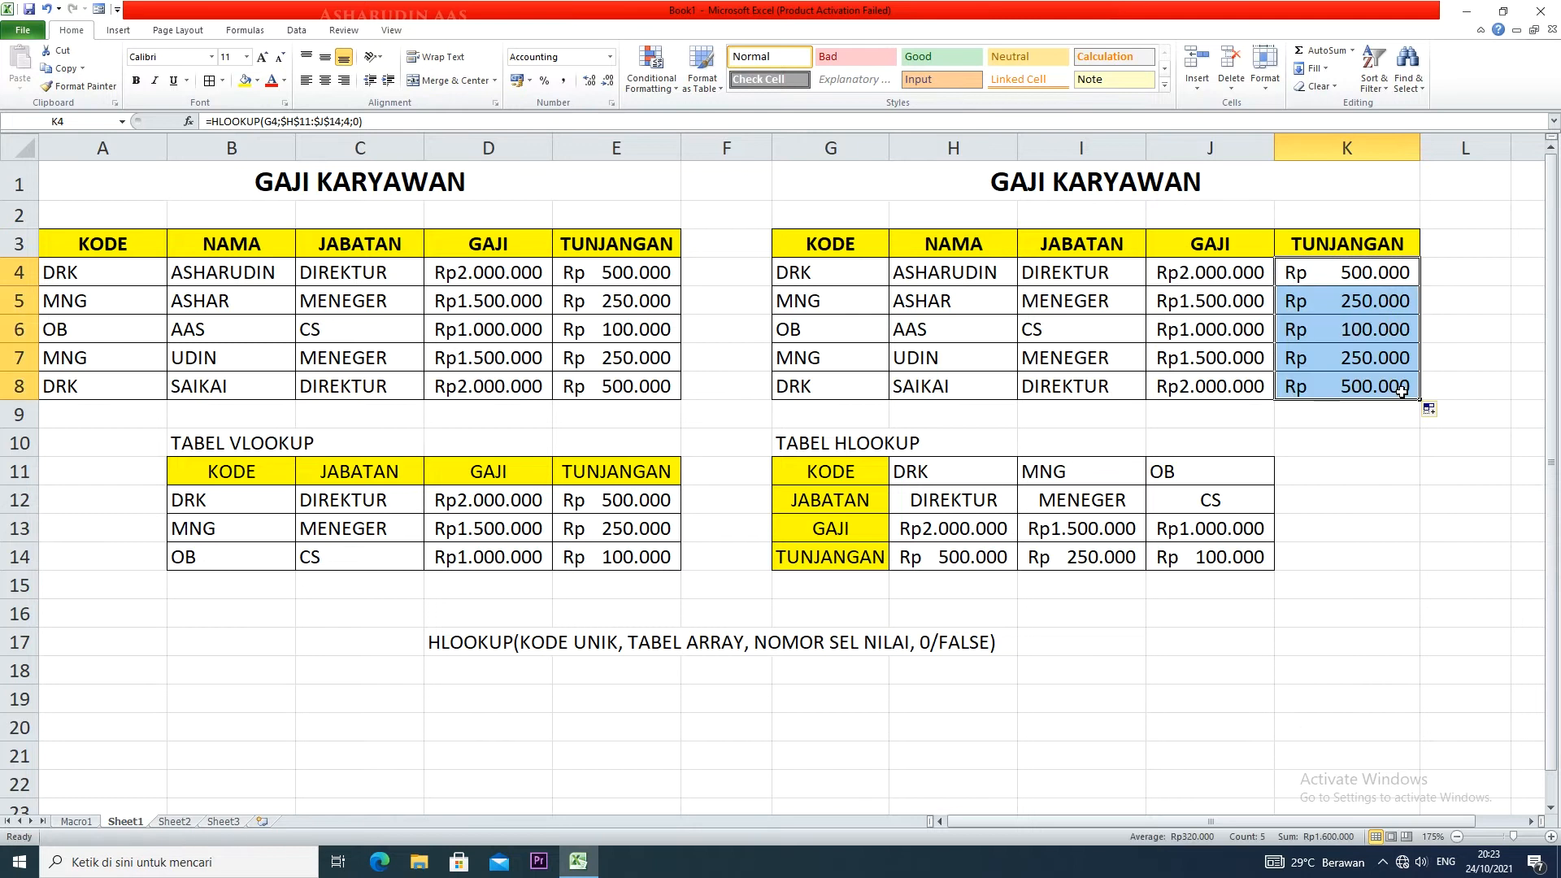
pyautogui.click(1386, 337)
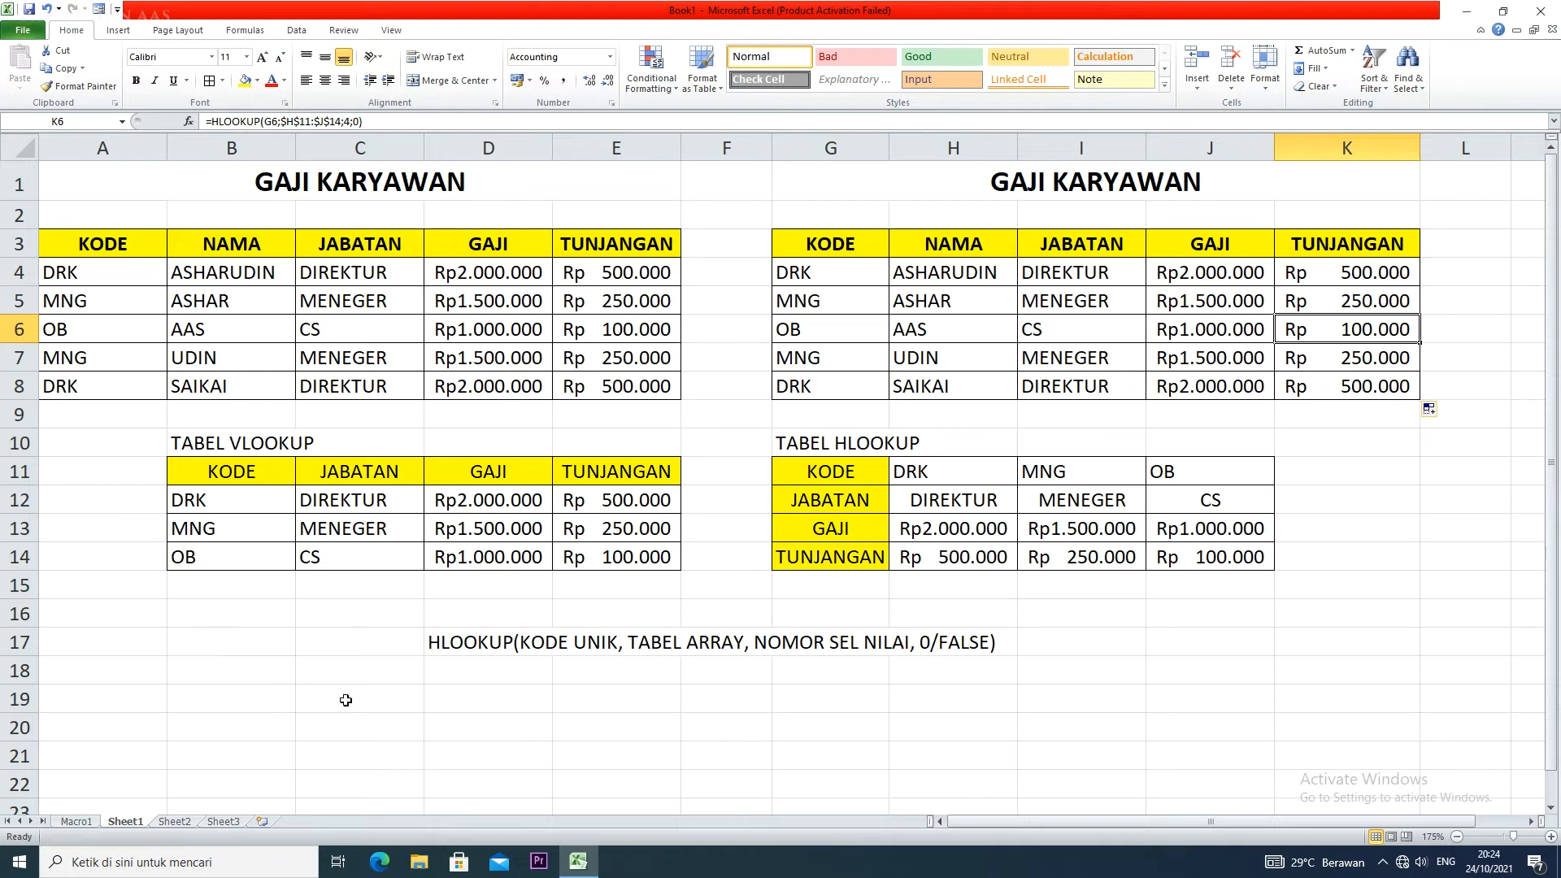
# - Enter the text INDONESIA MARDEKA in cell B20, below the lookup tables
pyautogui.scroll(-1, 345, 700)
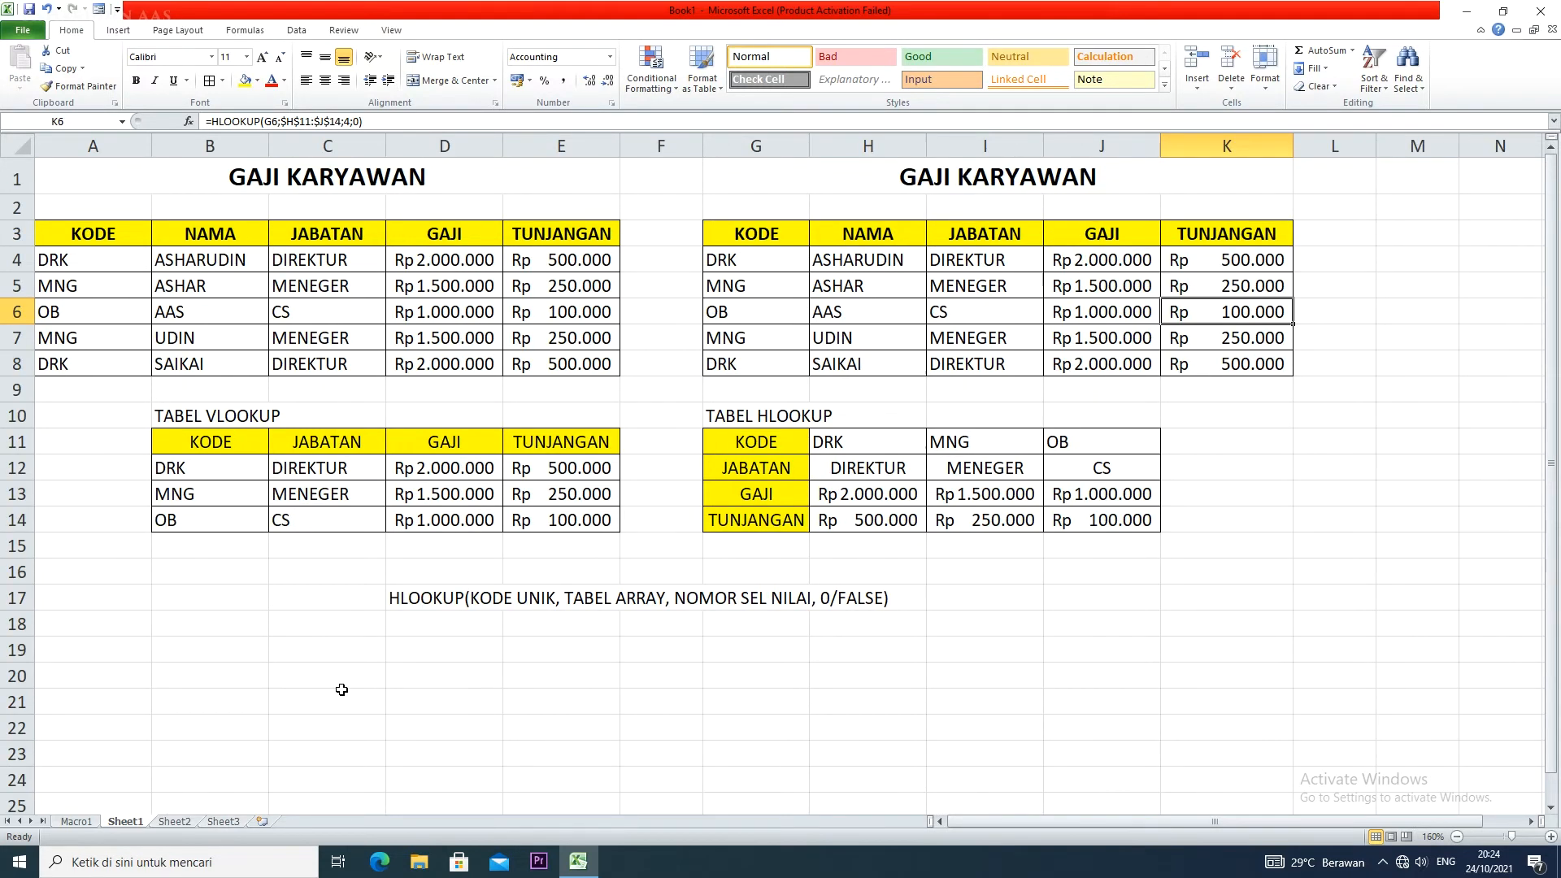
pyautogui.moveTo(174, 178); pyautogui.dragTo(1092, 204)
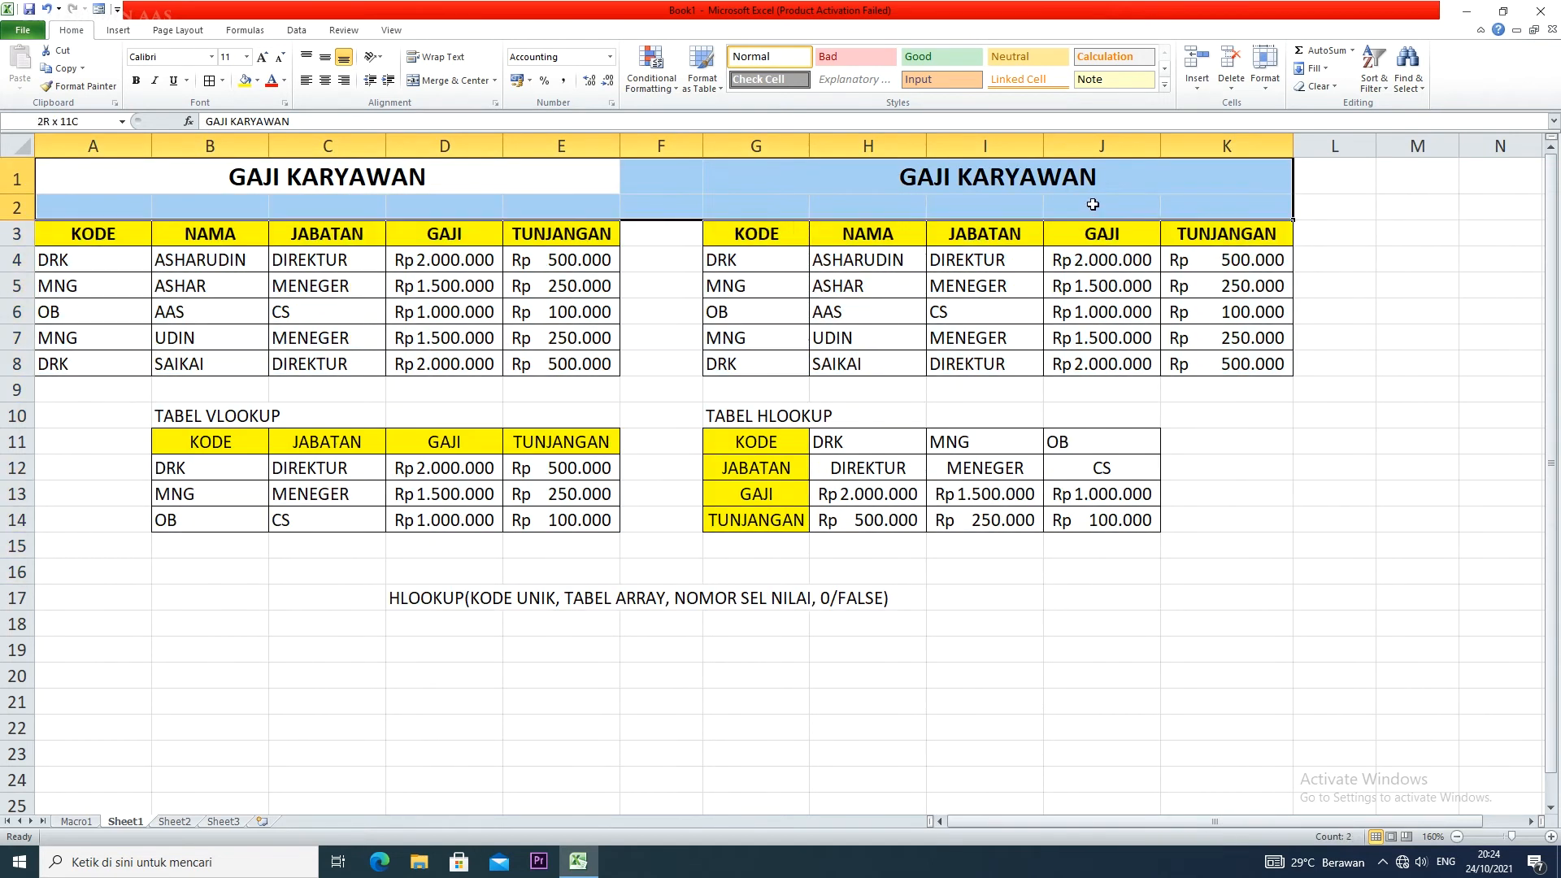
pyautogui.click(196, 673)
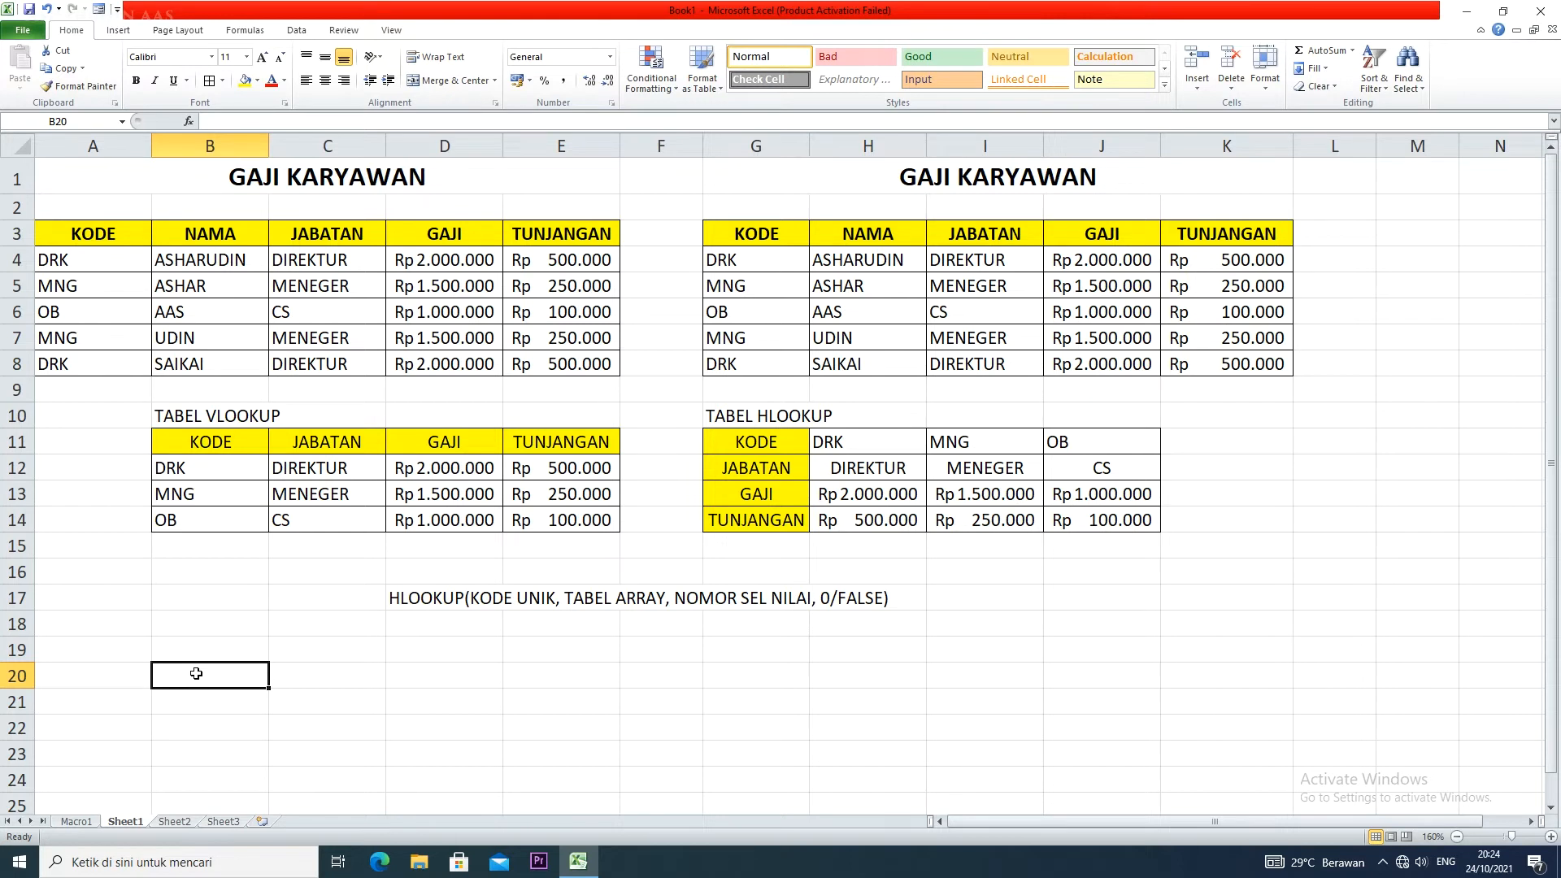
pyautogui.write('IN')
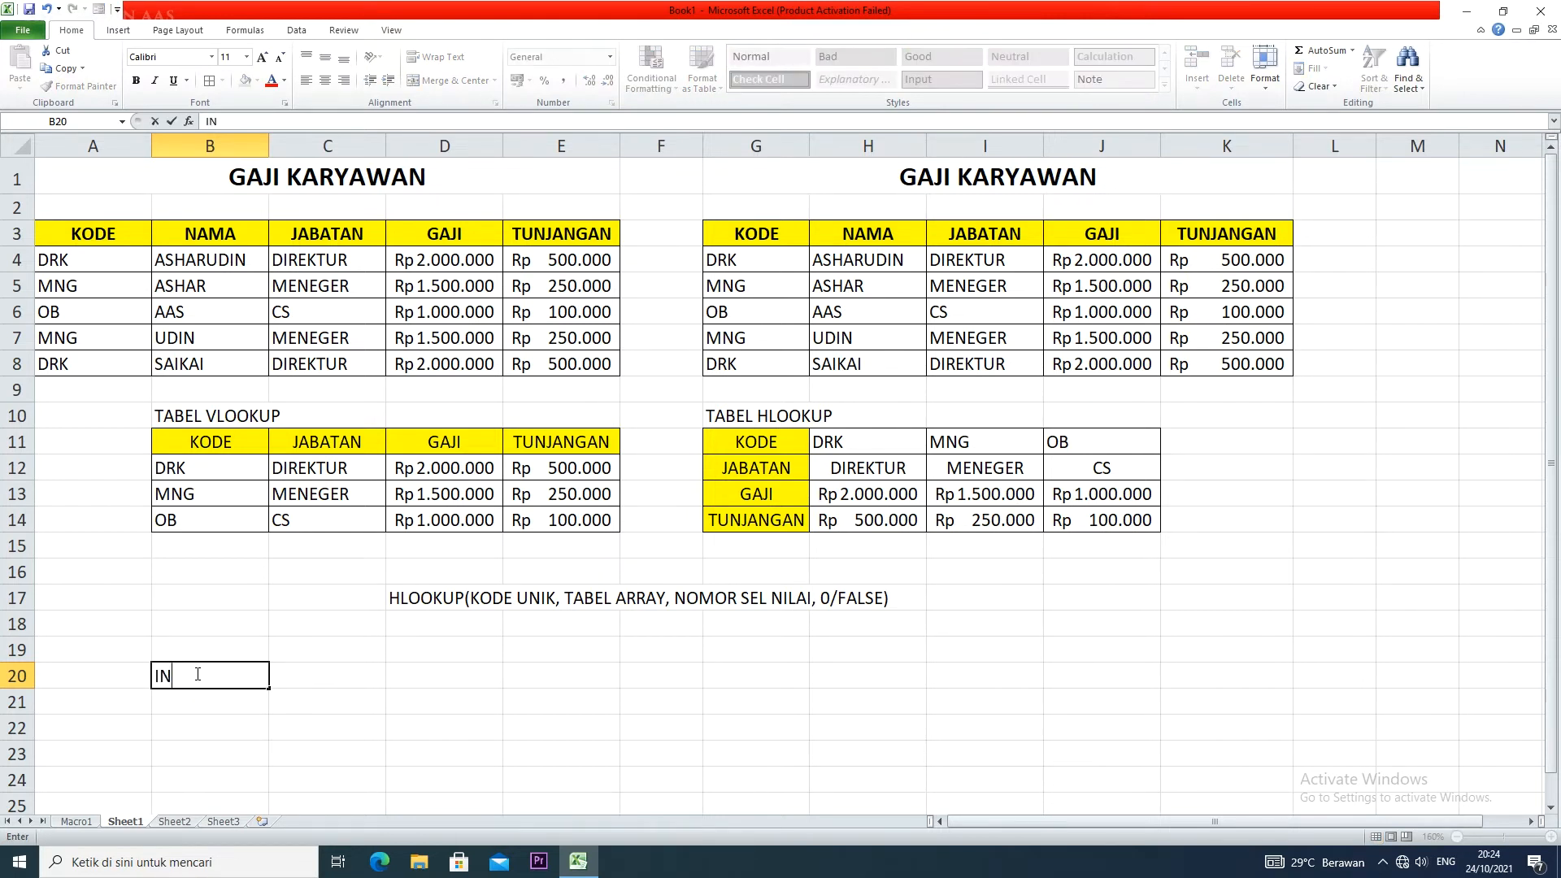
pyautogui.write('DONESIA MARDEKA')
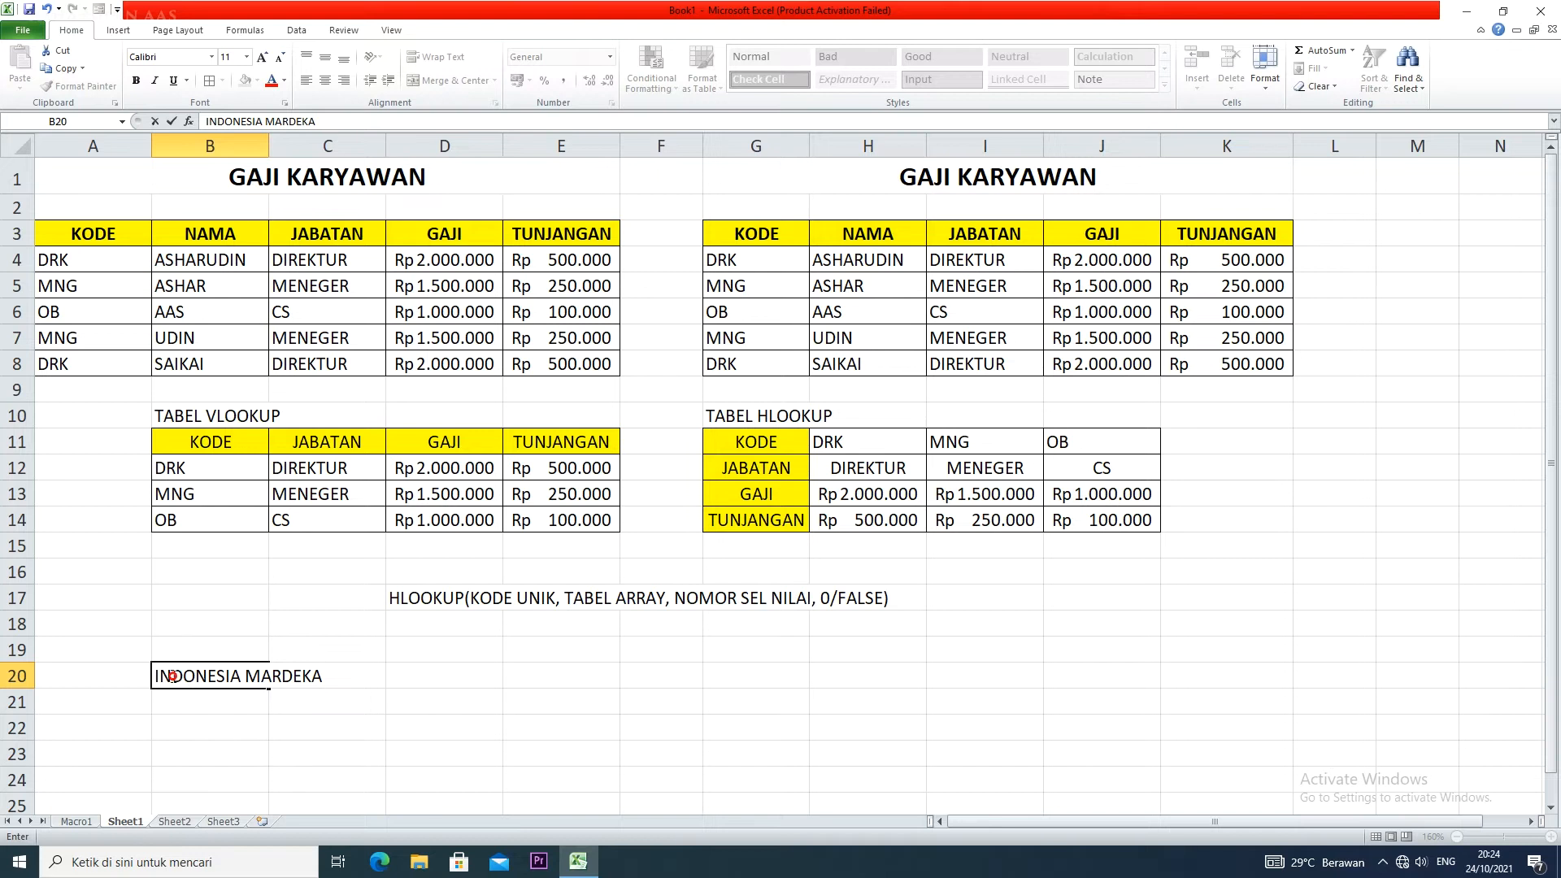
pyautogui.press('Return')
# - Merge and center cells B20:C20 containing the text INDONESIA MARDEKA
pyautogui.moveTo(171, 672); pyautogui.dragTo(349, 680)
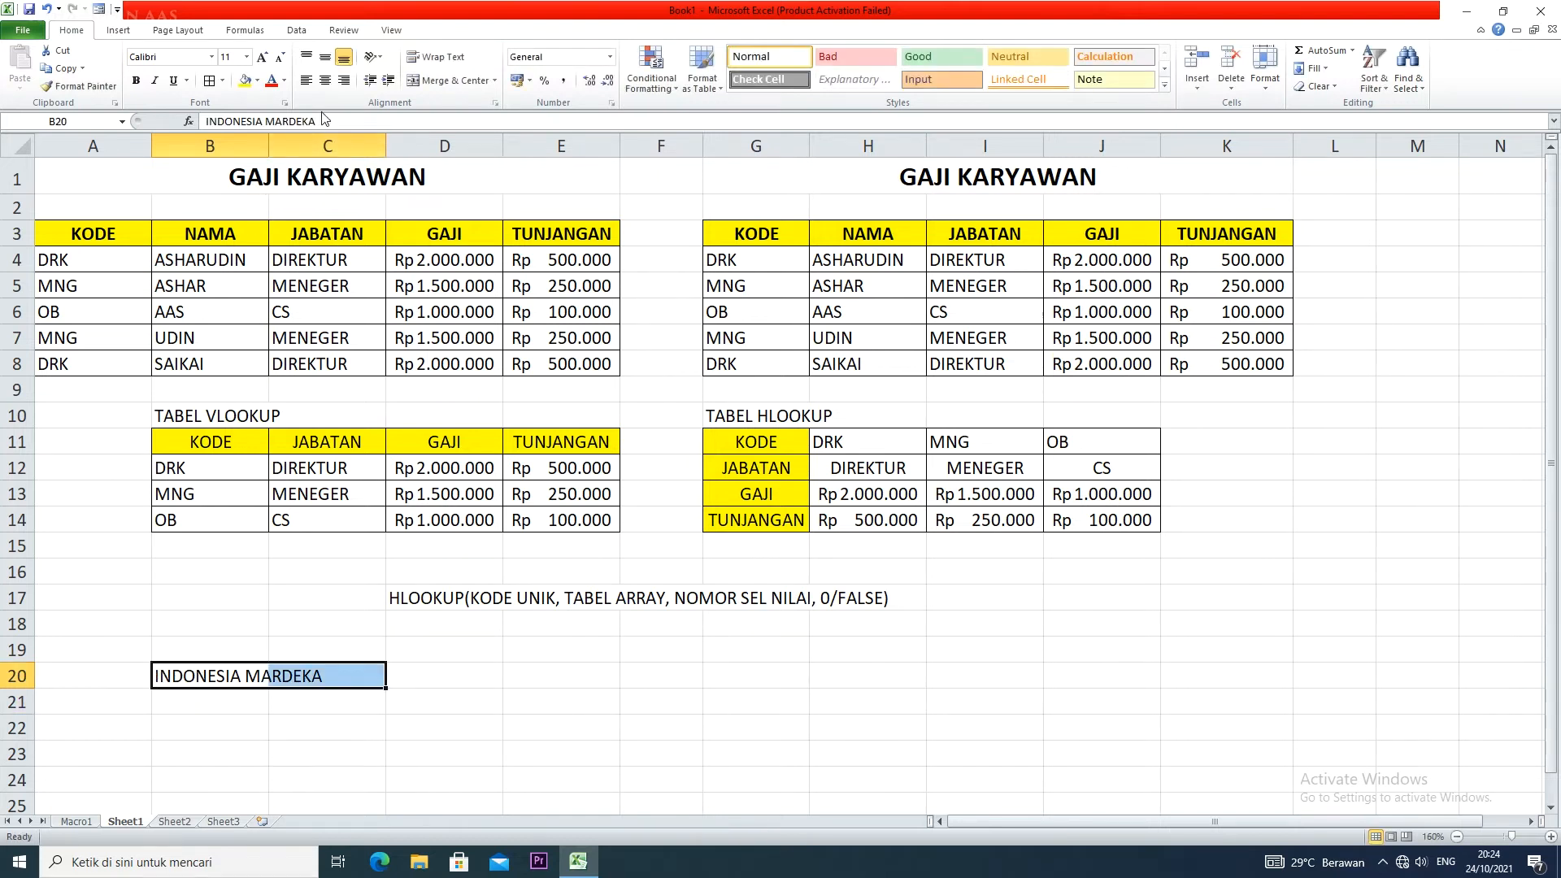
pyautogui.click(450, 80)
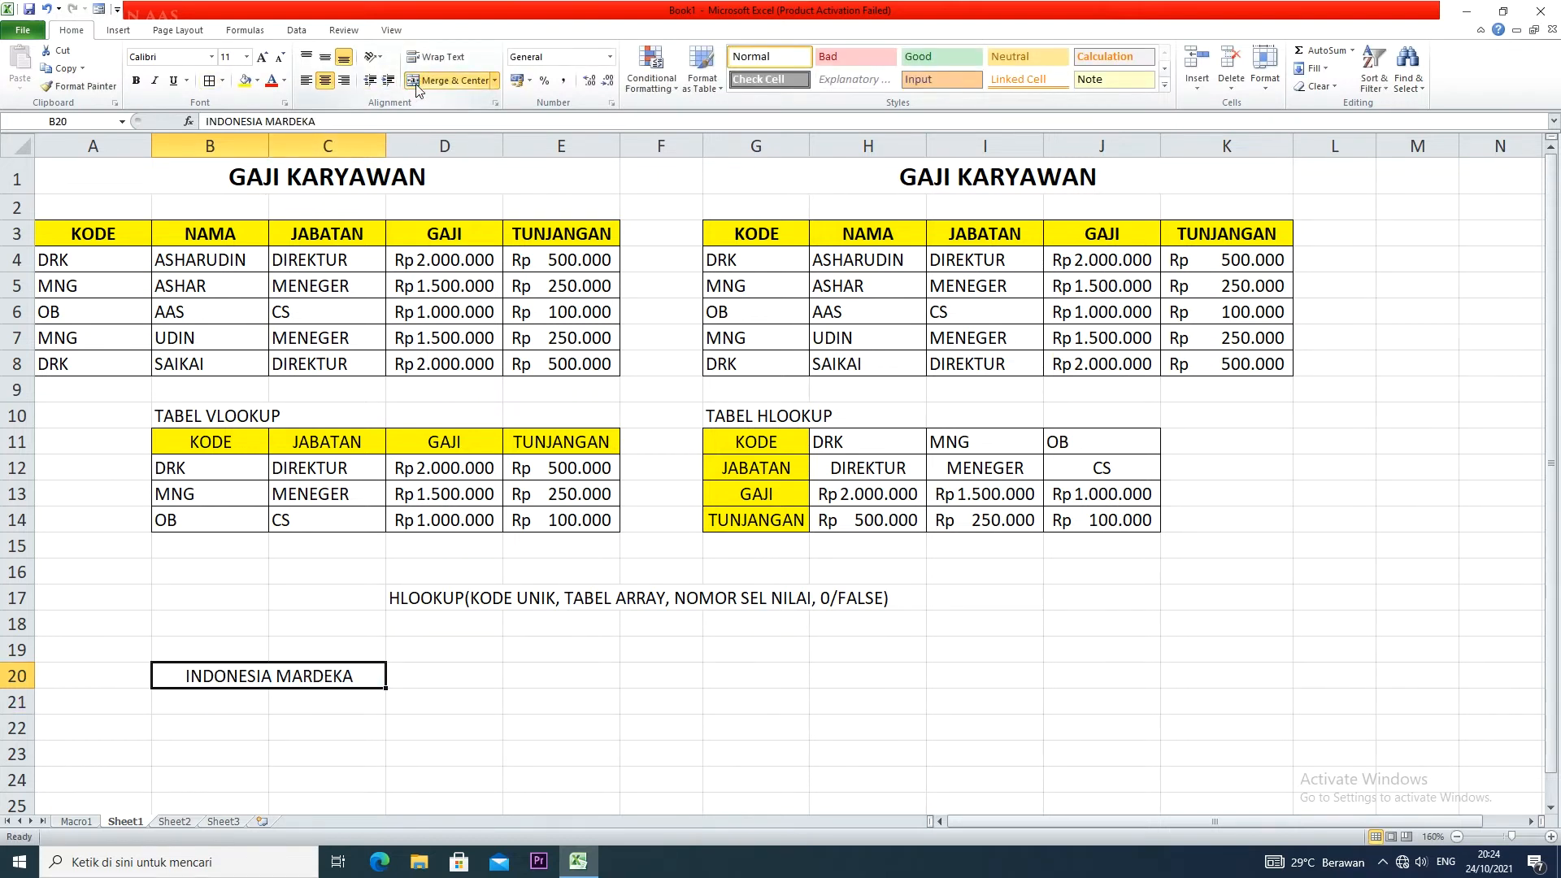
pyautogui.click(334, 726)
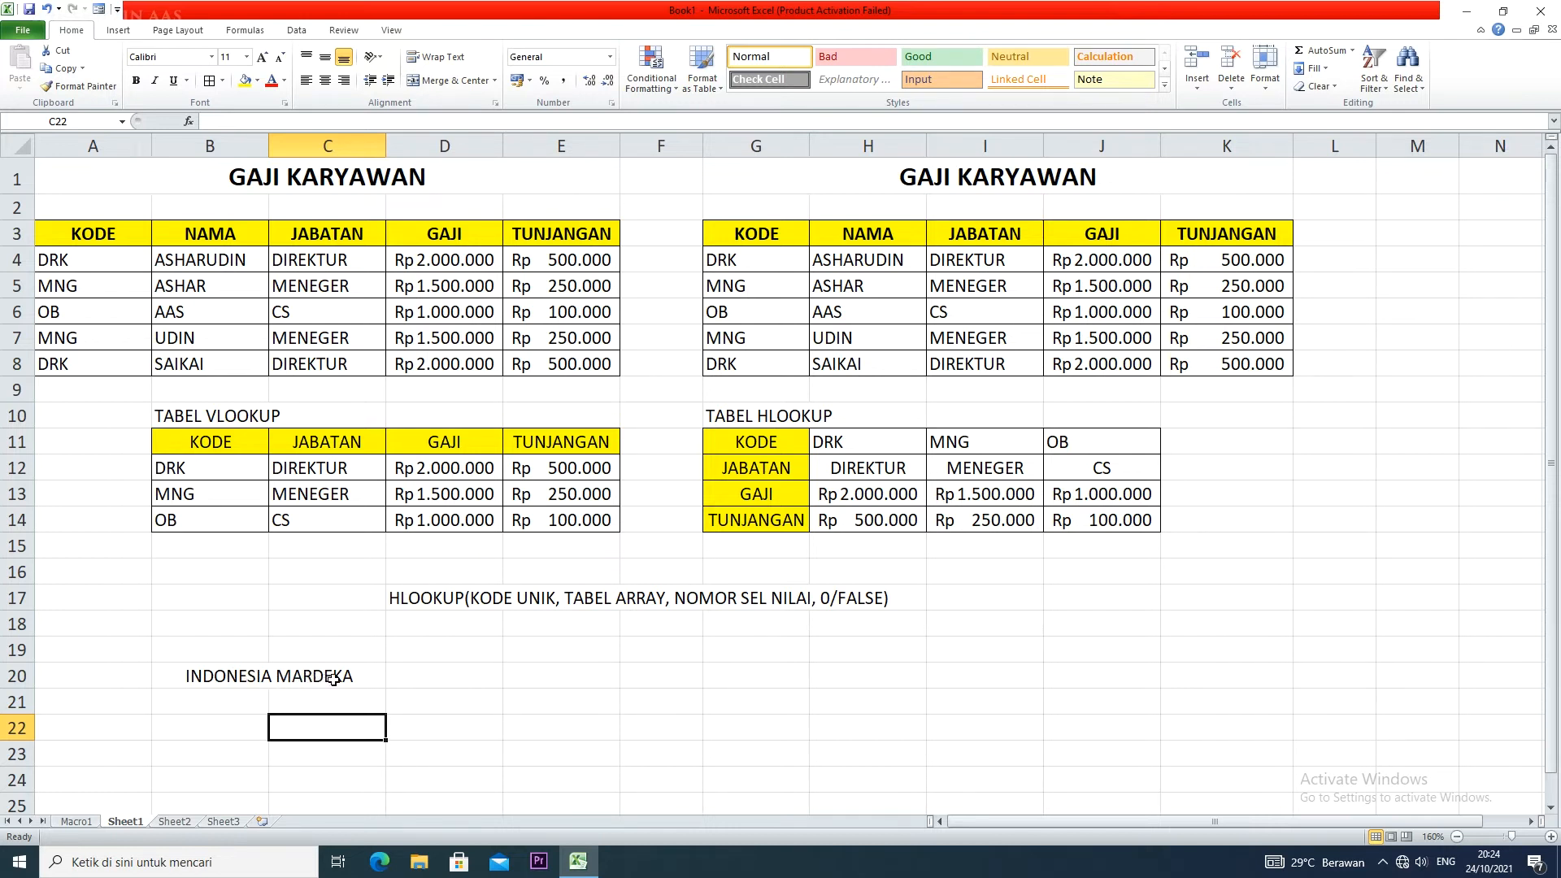
pyautogui.click(207, 676)
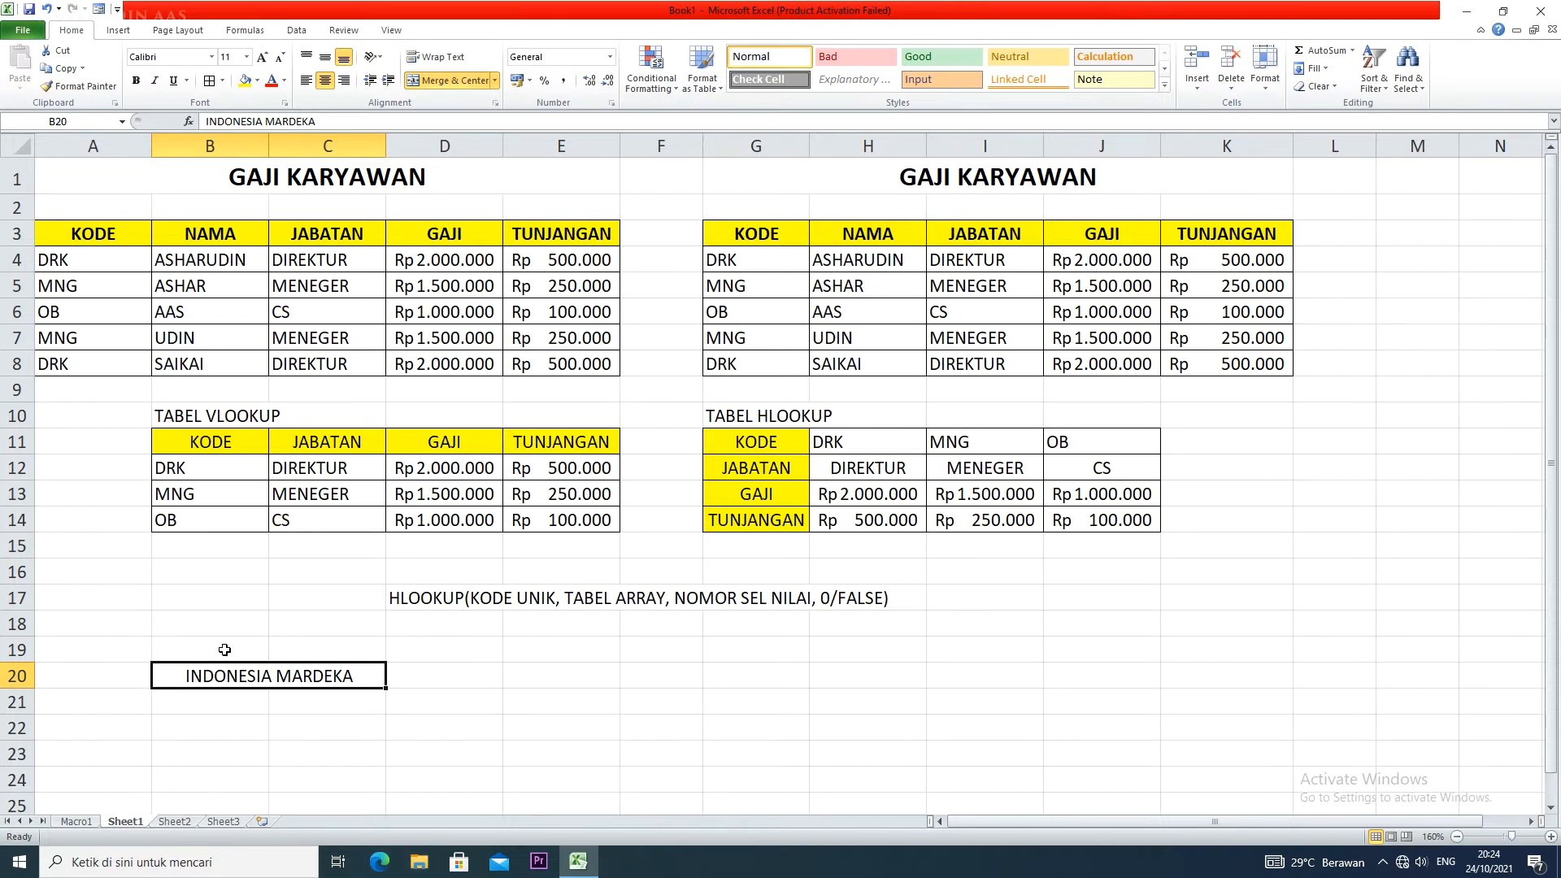
# - Enter the headings LEFT, MID and RIGHT in cells D19, E19 and F19
pyautogui.click(428, 654)
pyautogui.write('LEFT')
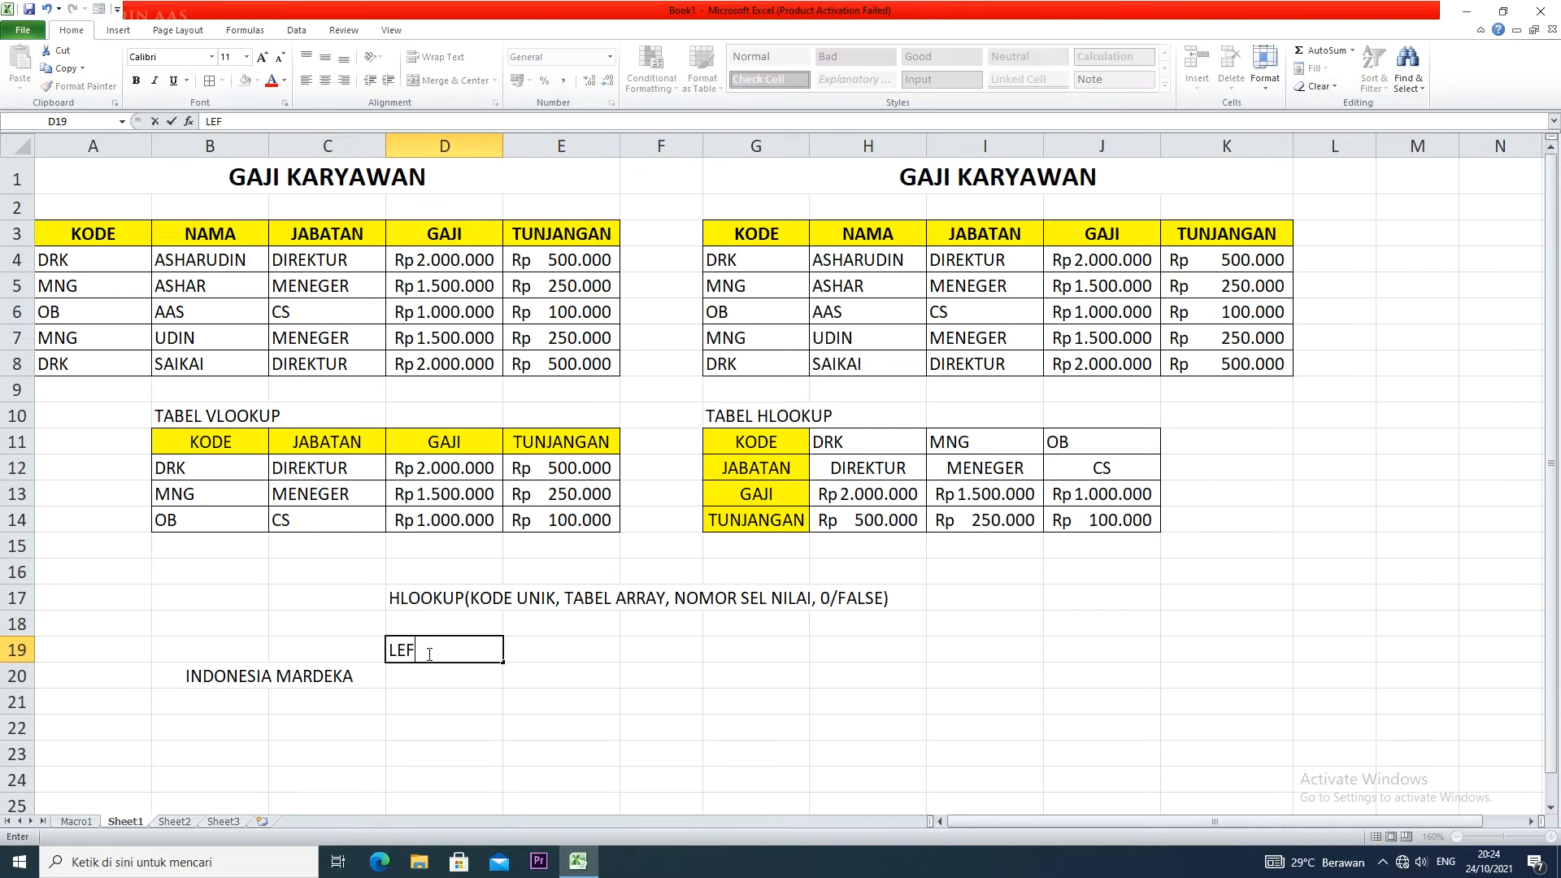
pyautogui.press('Tab')
pyautogui.write('MID')
pyautogui.press('Tab')
pyautogui.write('RIGHT')
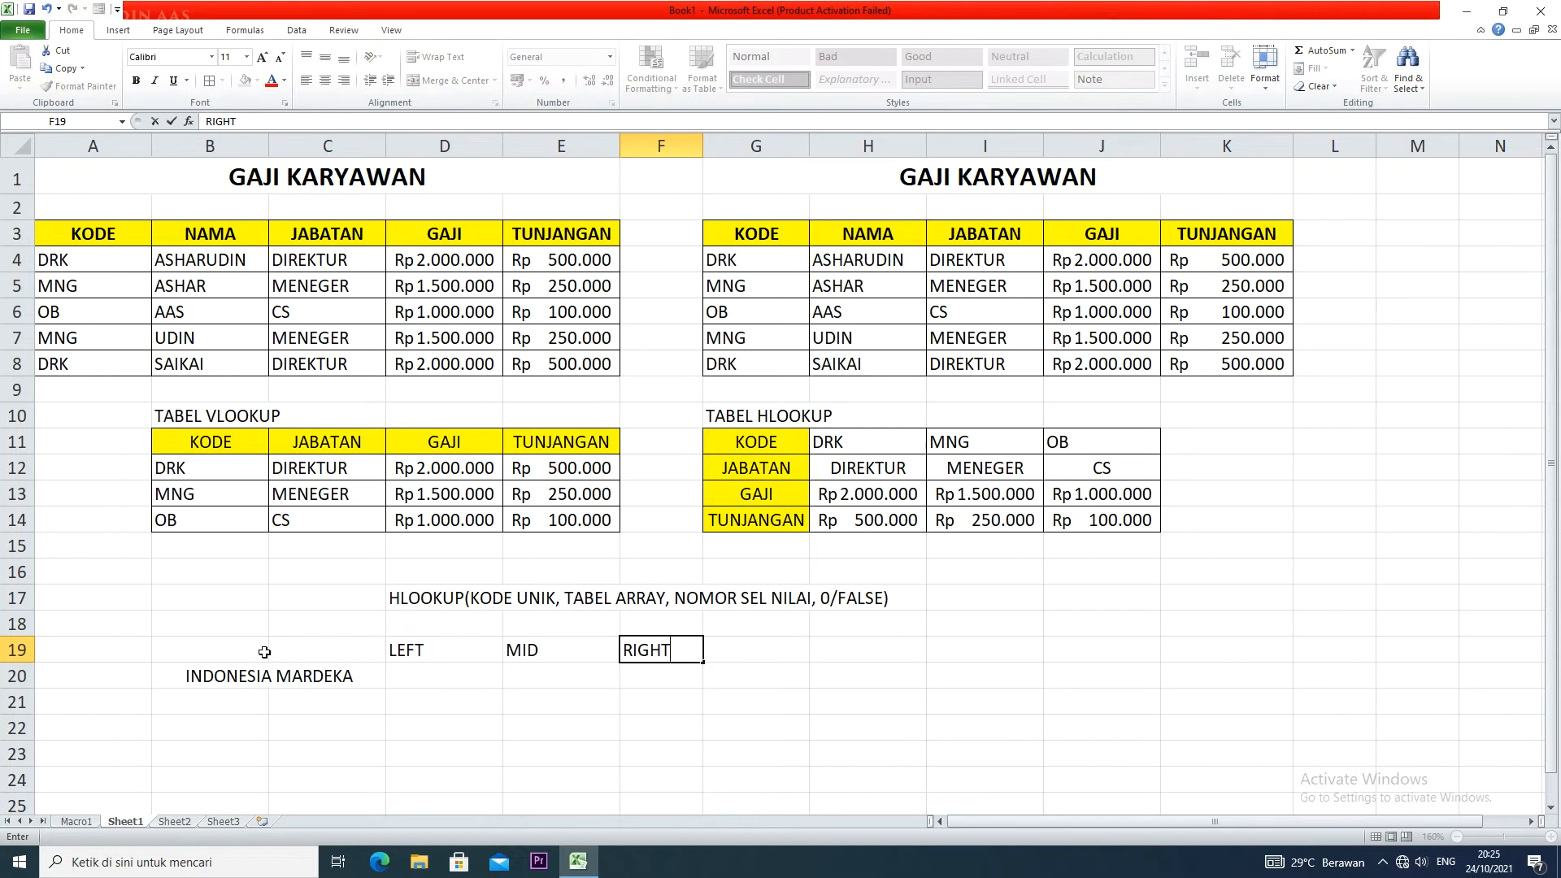
# - Merge and center cells B19:C19 above INDONESIA MARDEKA, and select the block B19:C20
pyautogui.moveTo(261, 648); pyautogui.dragTo(313, 649)
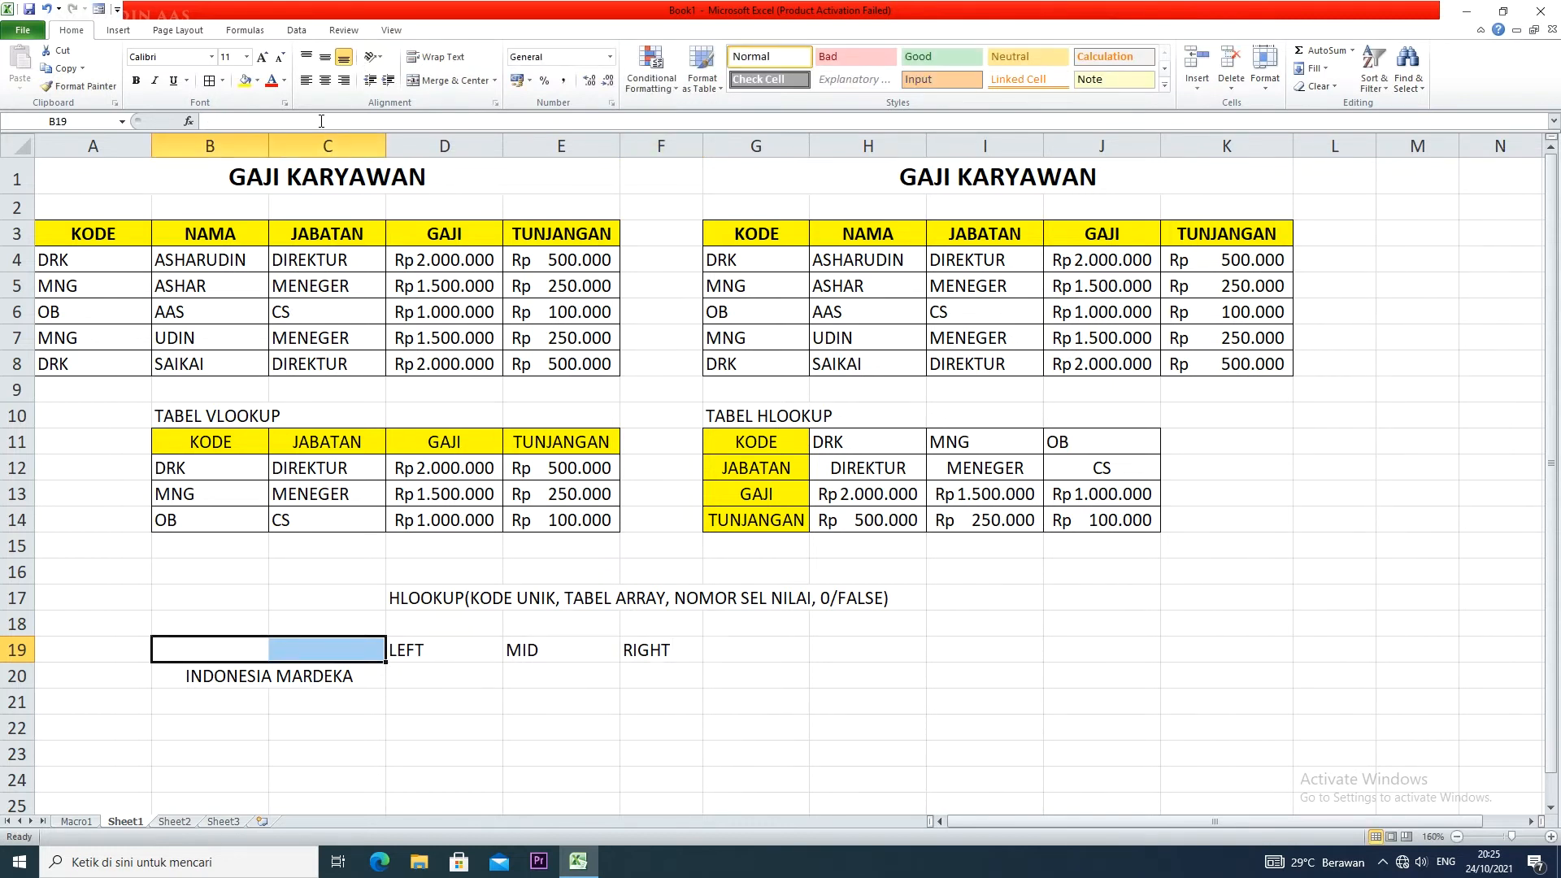
pyautogui.click(419, 79)
pyautogui.moveTo(317, 649); pyautogui.dragTo(319, 675)
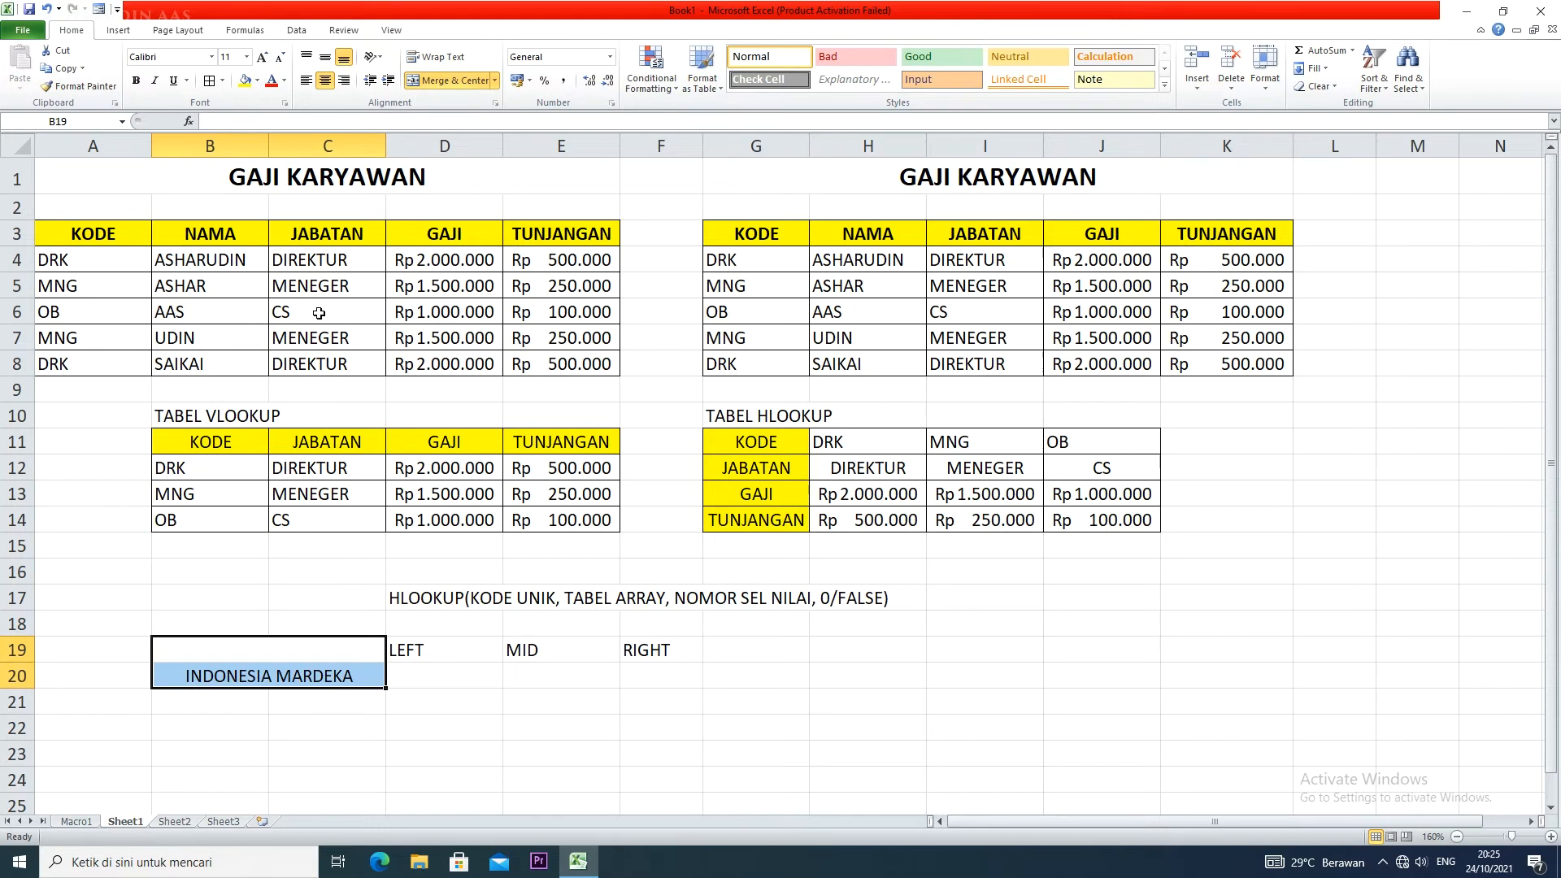
# - Unmerge and re-merge B19:C20 with centring, and align its text to the vertical middle
pyautogui.click(419, 79)
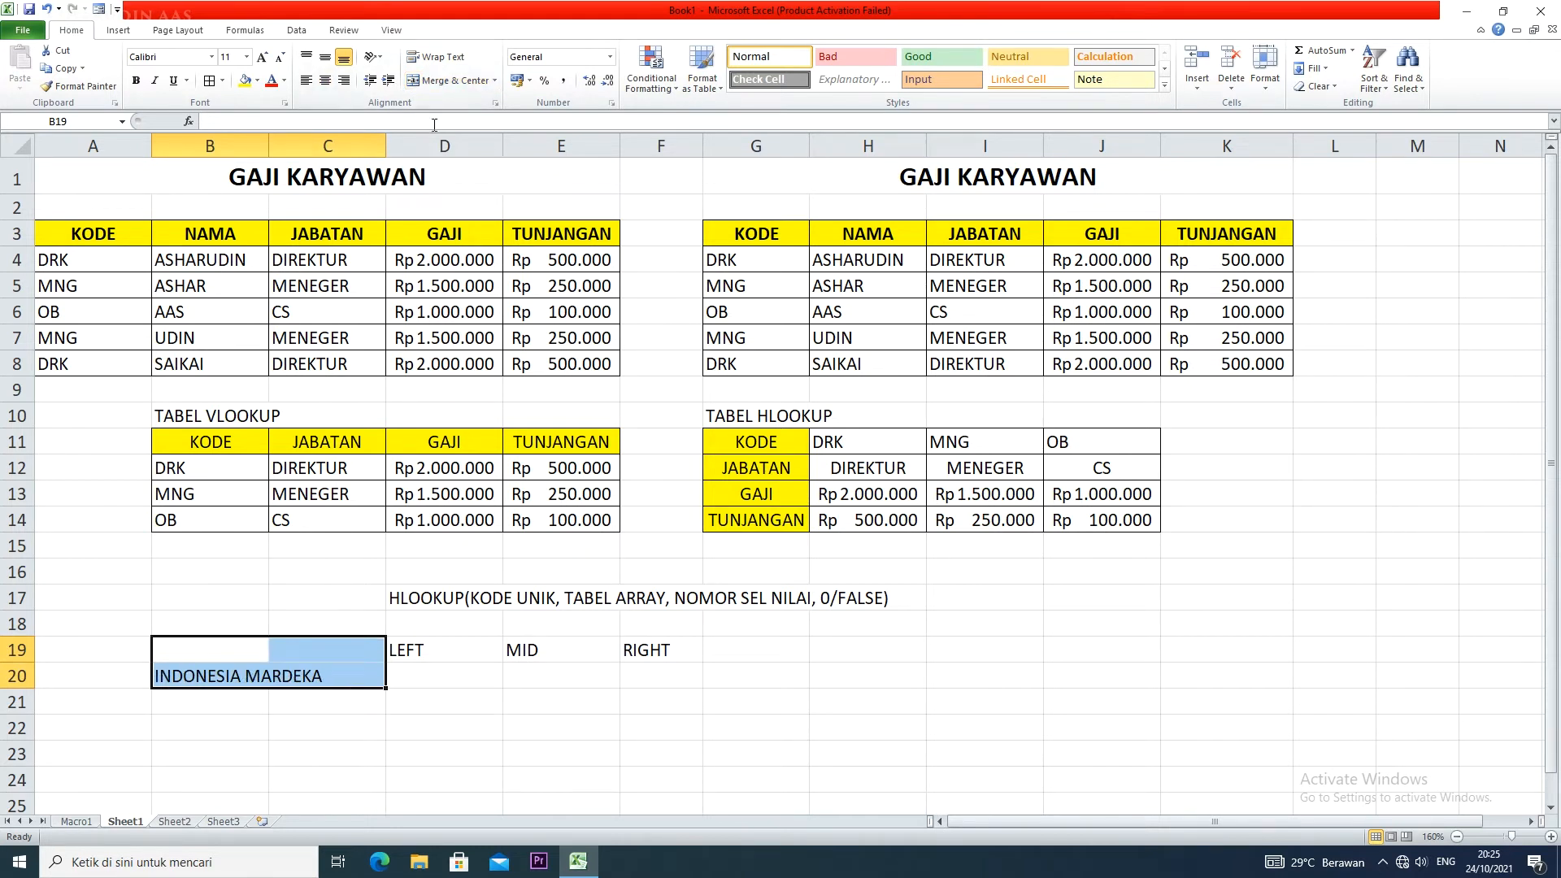
pyautogui.click(419, 80)
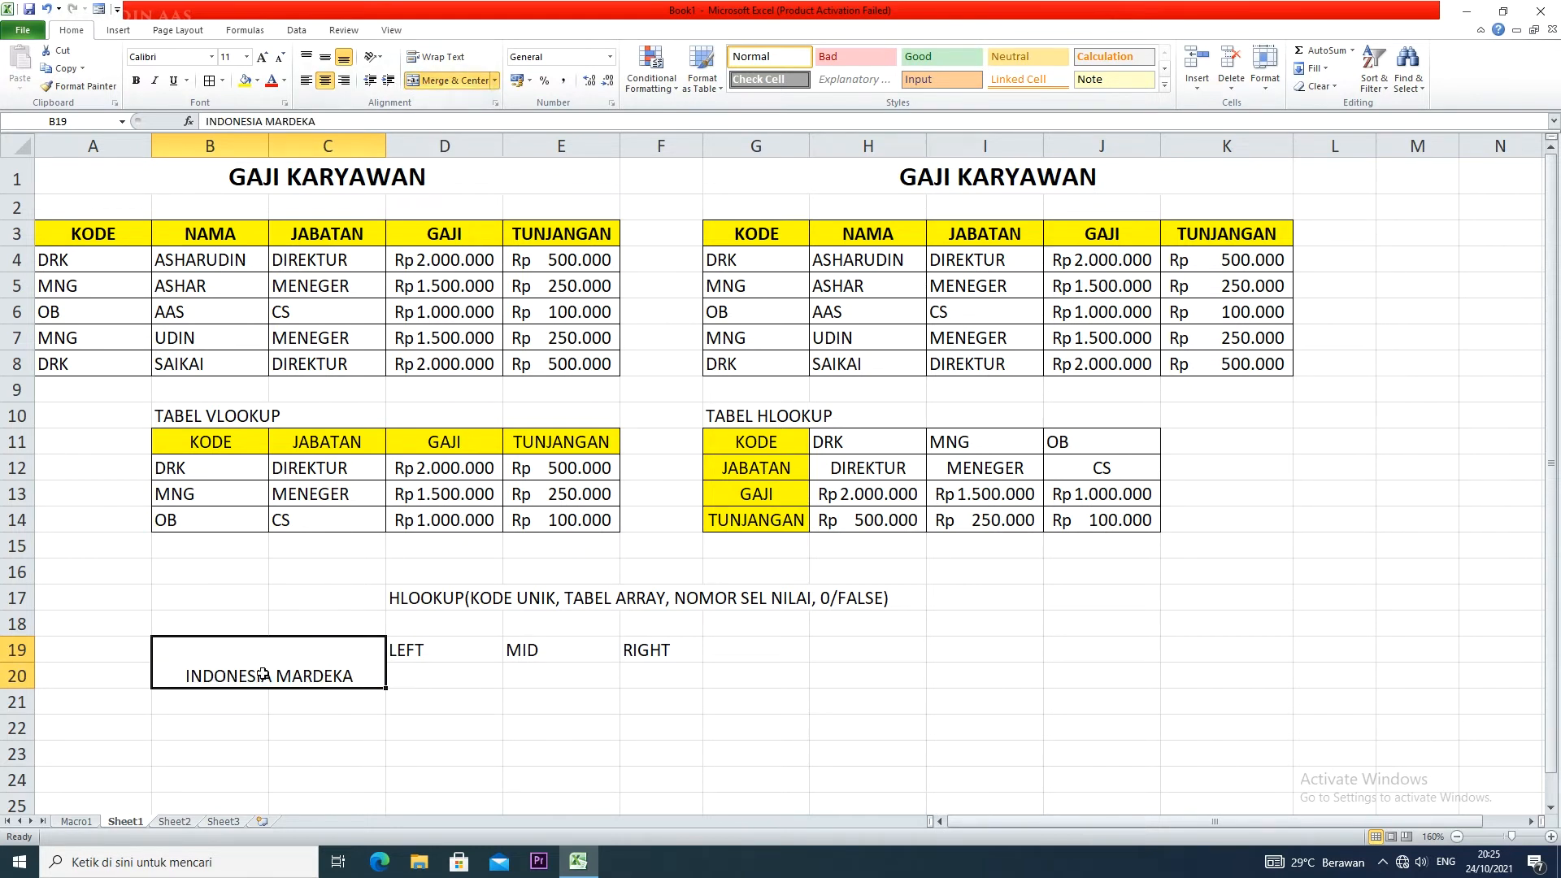
pyautogui.click(325, 56)
# - Apply all borders to B19:F20 and fill the INDONESIA MARDEKA cell and the headers D19:F19 with yellow
pyautogui.moveTo(291, 644); pyautogui.dragTo(667, 662)
pyautogui.click(209, 80)
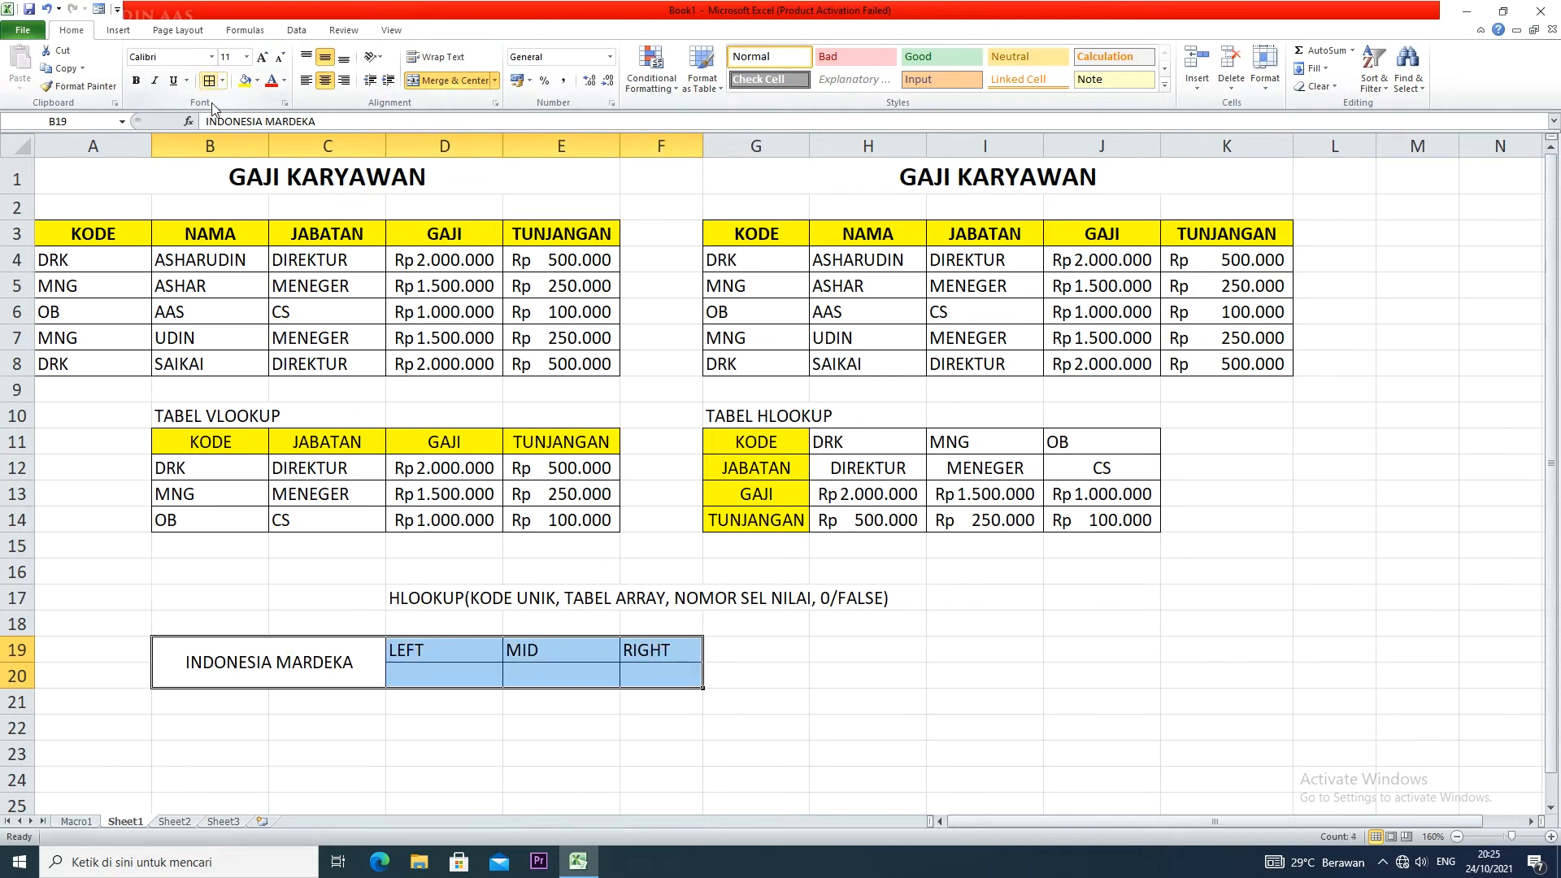
pyautogui.click(276, 660)
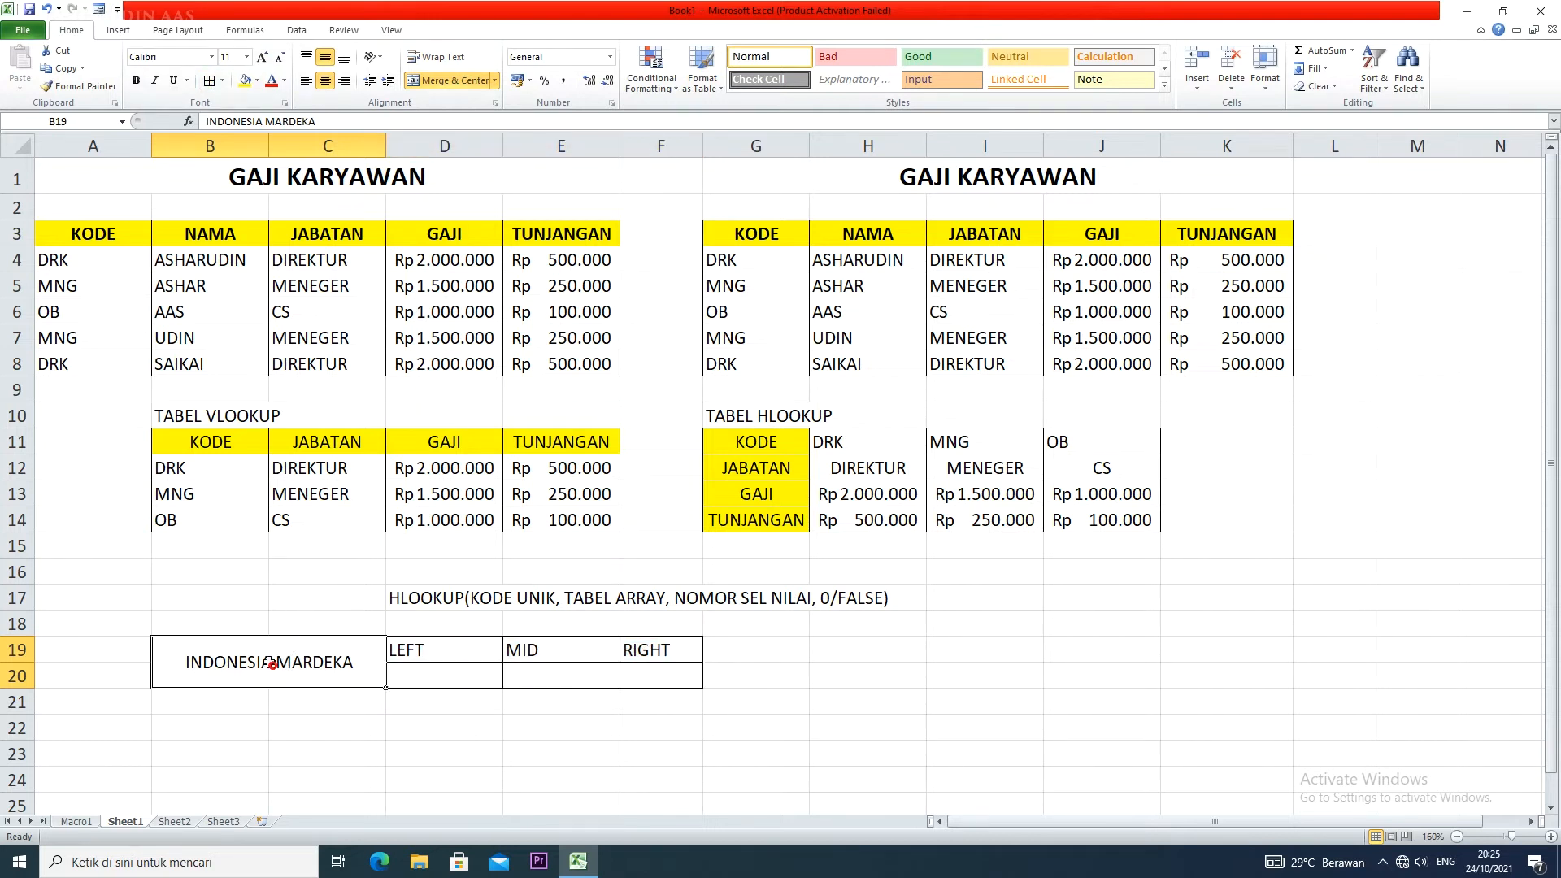
pyautogui.click(244, 80)
pyautogui.moveTo(477, 649); pyautogui.dragTo(628, 646)
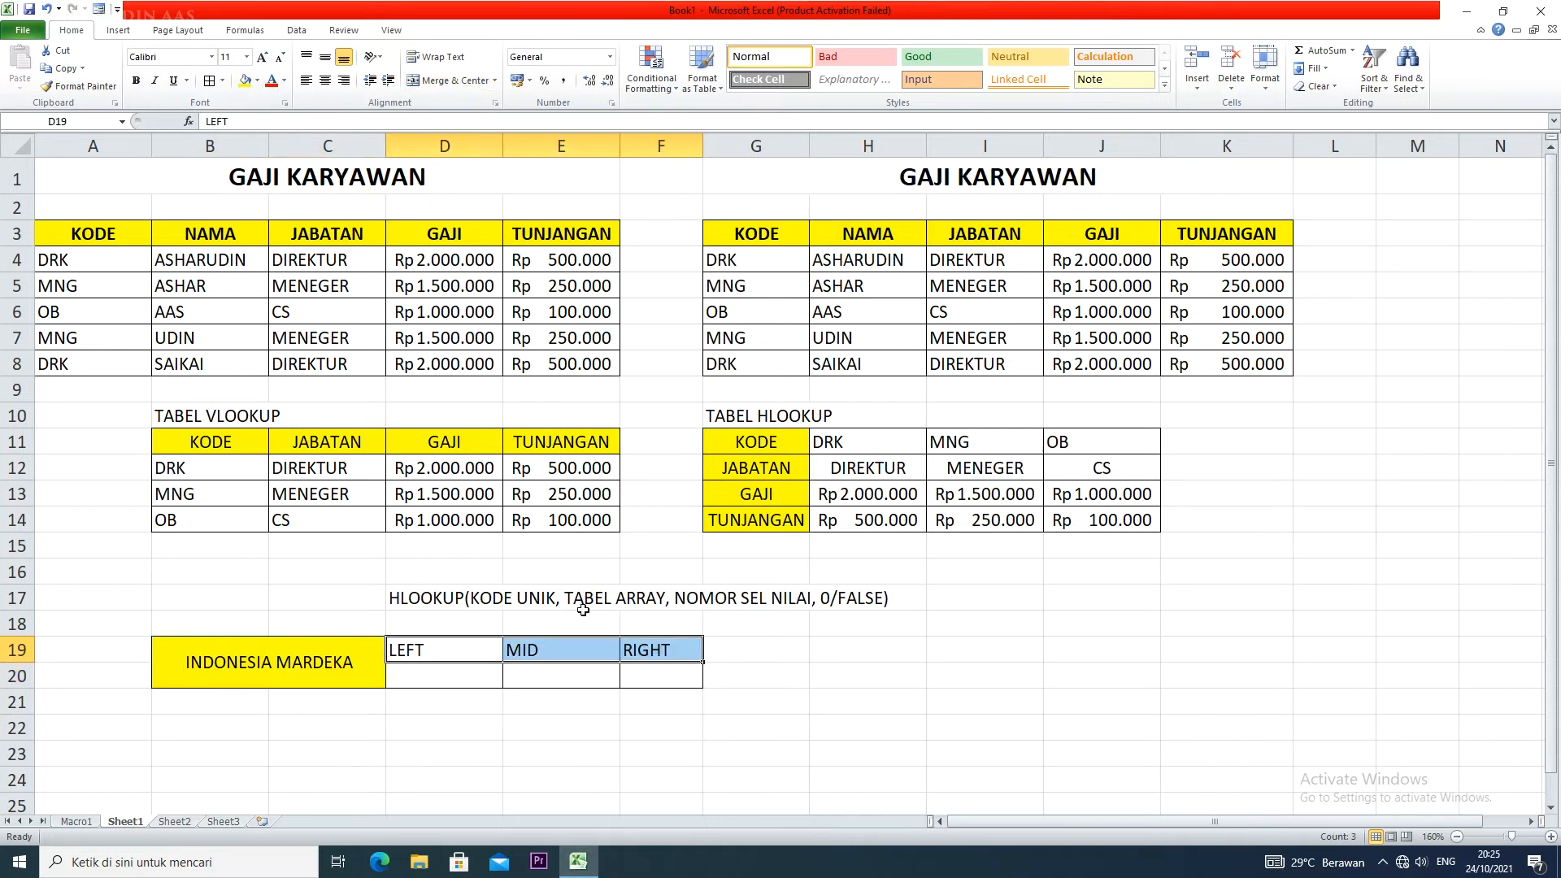
pyautogui.click(243, 81)
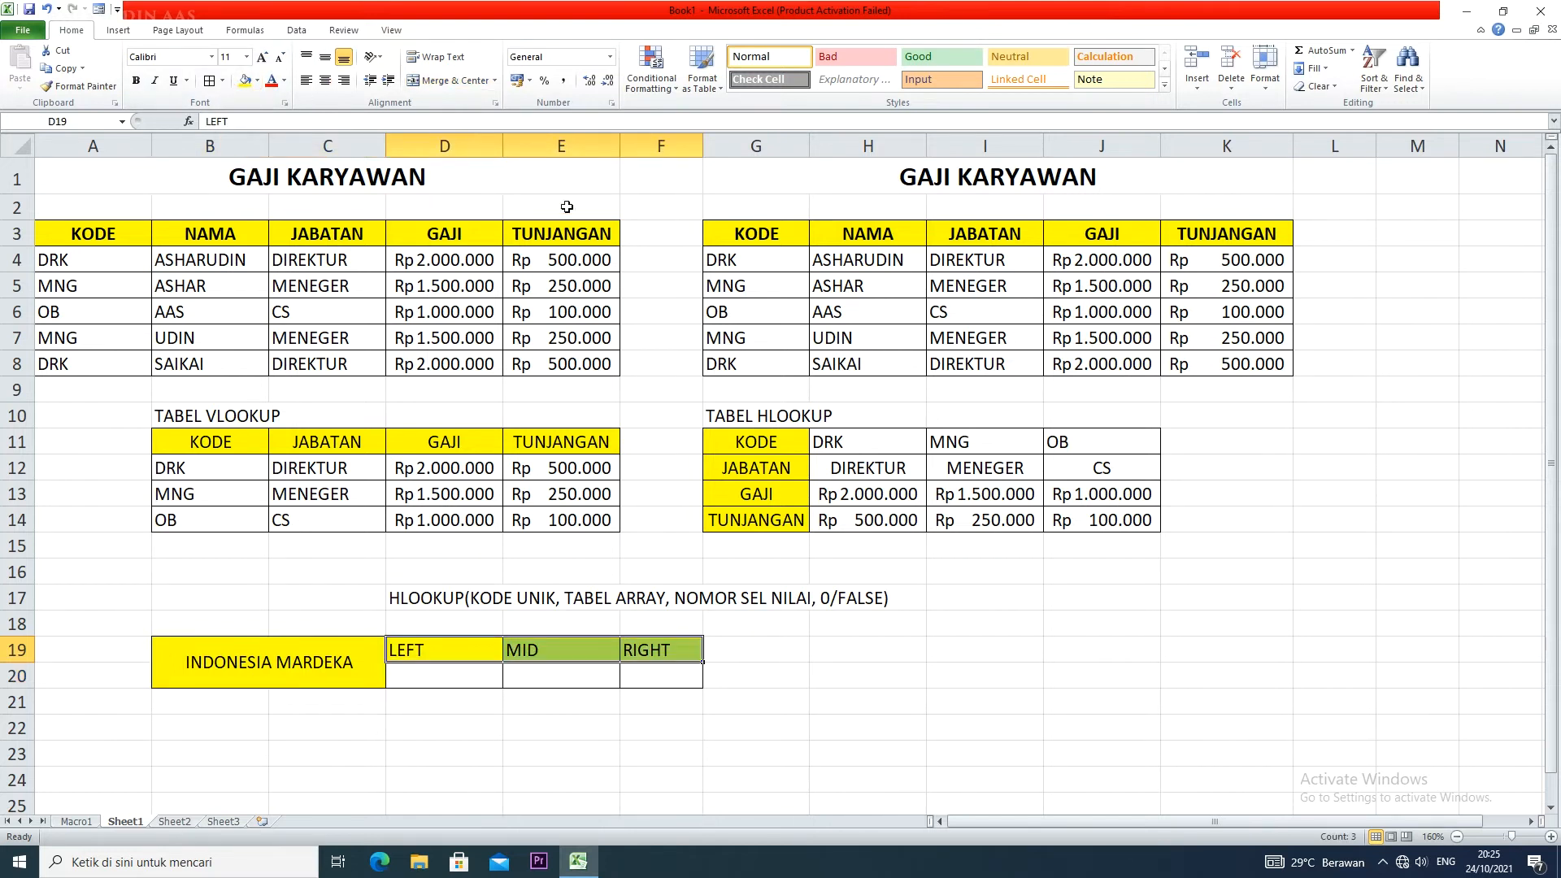
# - Widen columns D to F equally and centre the LEFT, MID and RIGHT headers in D19:F19
pyautogui.moveTo(443, 147); pyautogui.dragTo(756, 147)
pyautogui.click(688, 754)
pyautogui.click(522, 710)
pyautogui.moveTo(471, 648); pyautogui.dragTo(773, 651)
pyautogui.click(325, 80)
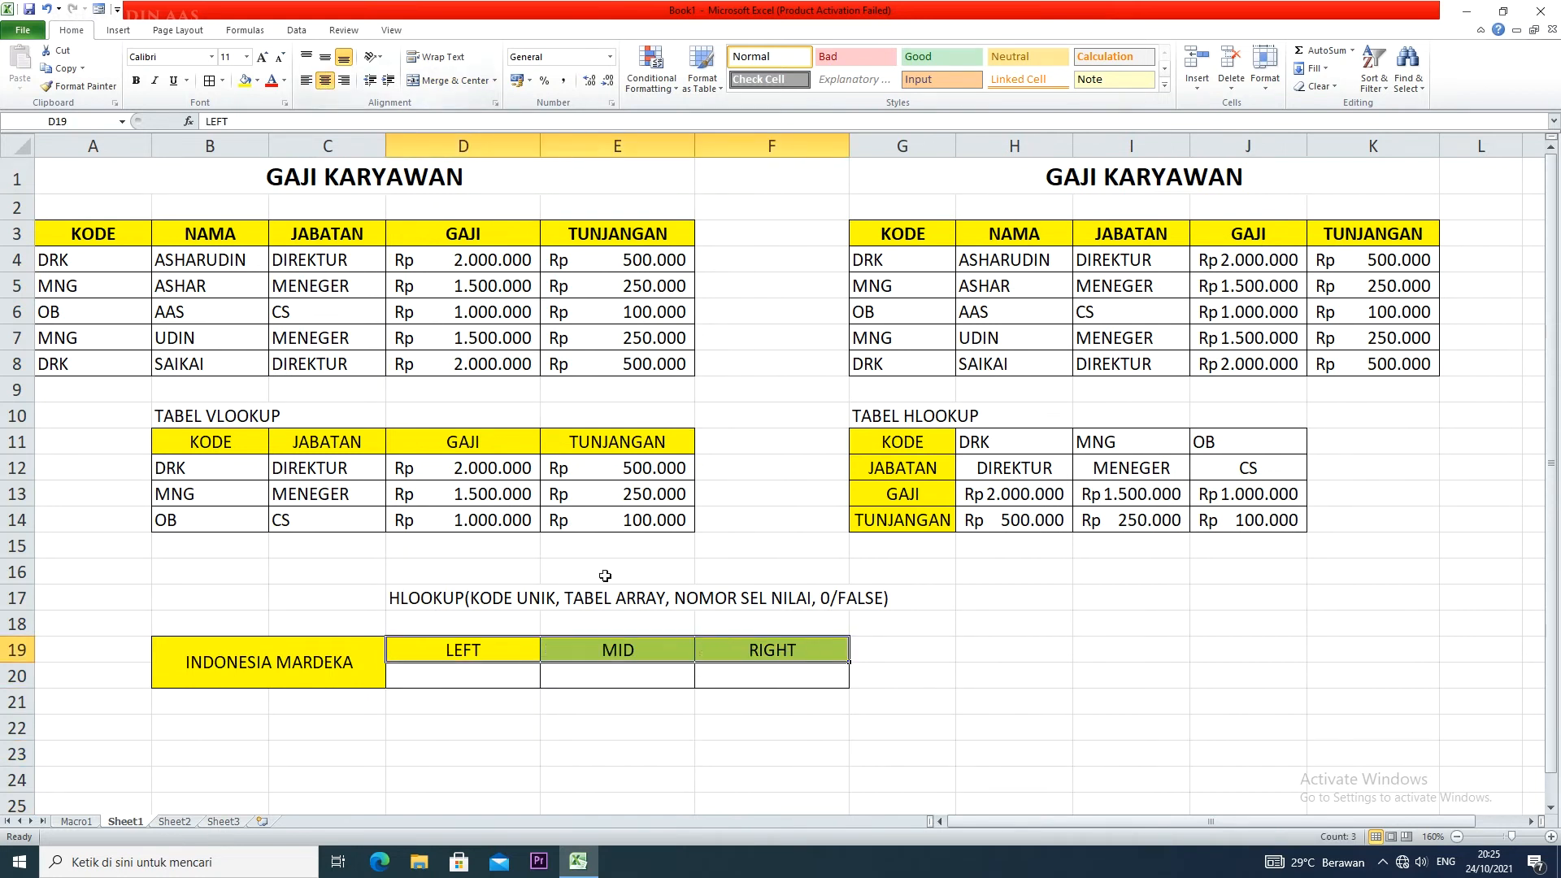
pyautogui.click(706, 756)
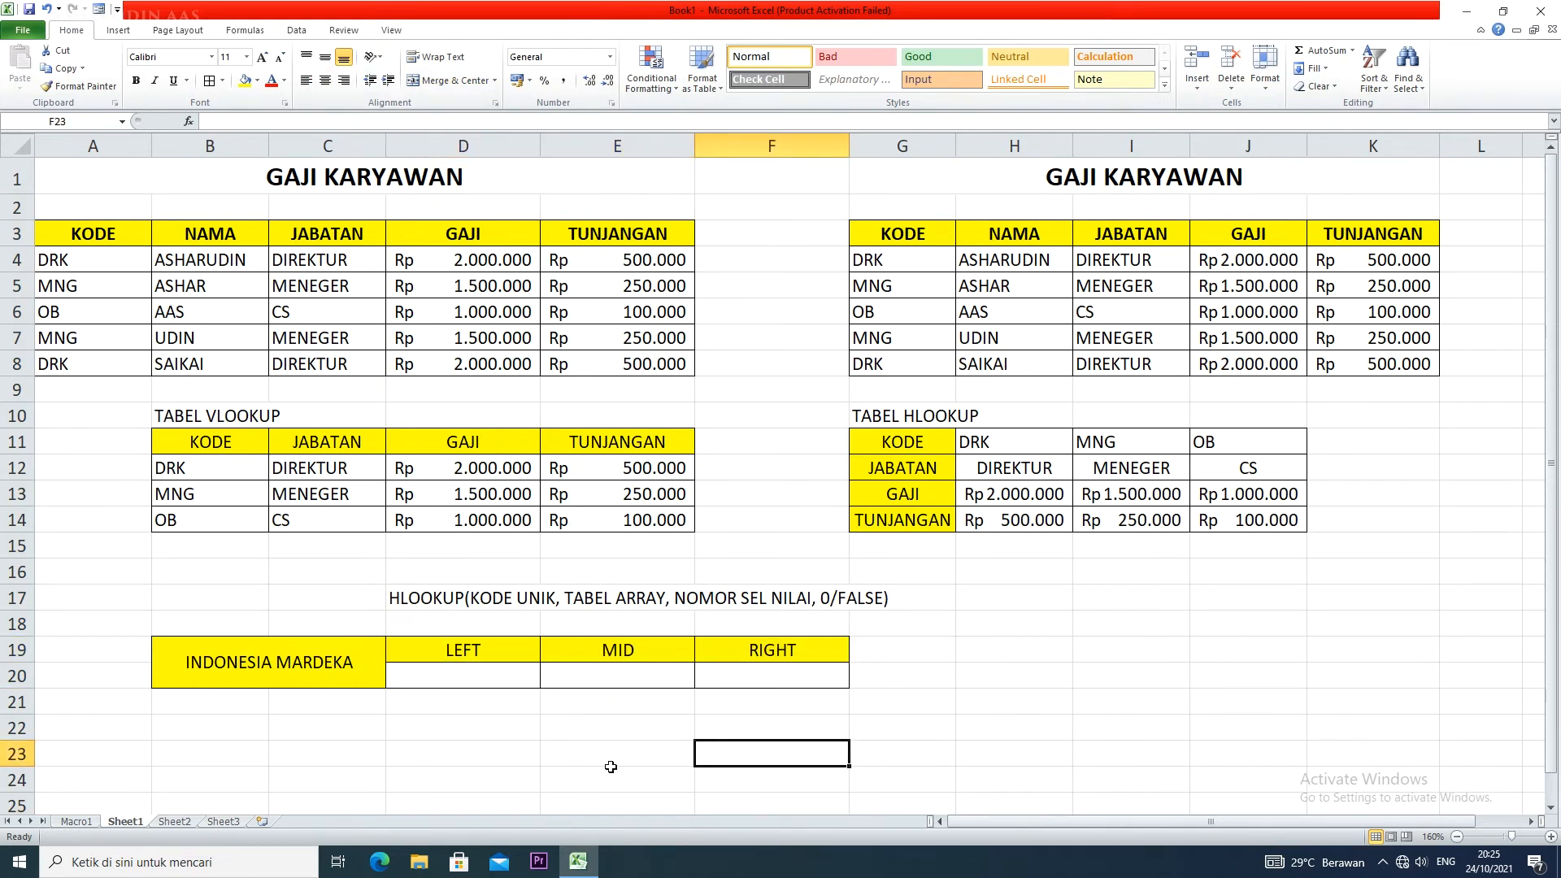
# - Enter =LEFT(B19;9) in D20 to extract the first nine characters of the merged text
pyautogui.click(440, 671)
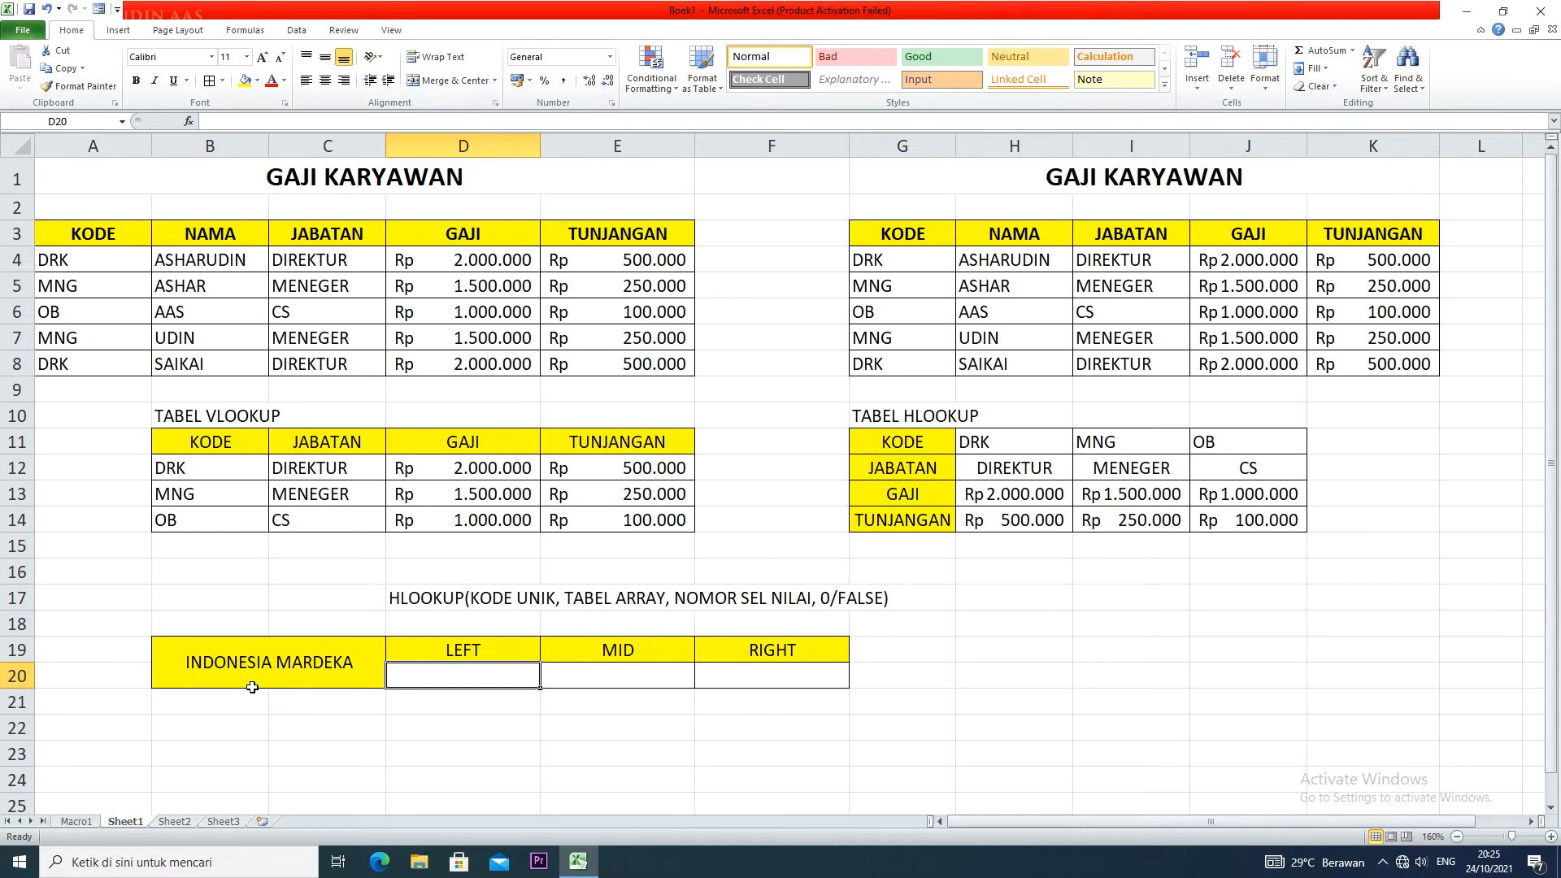
pyautogui.write('=')
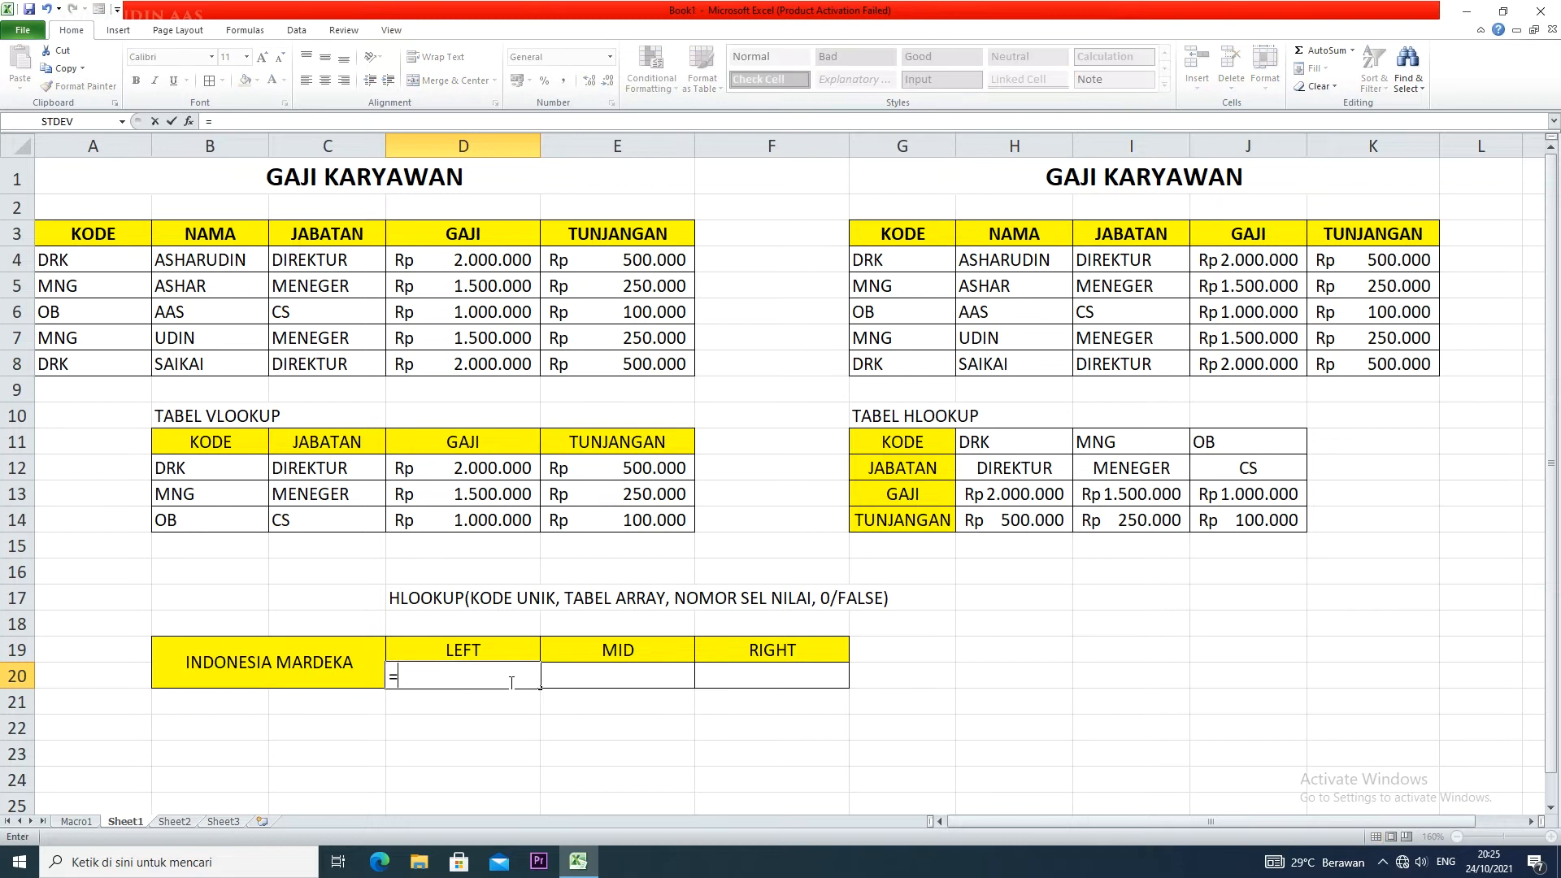
pyautogui.write('LEFT(')
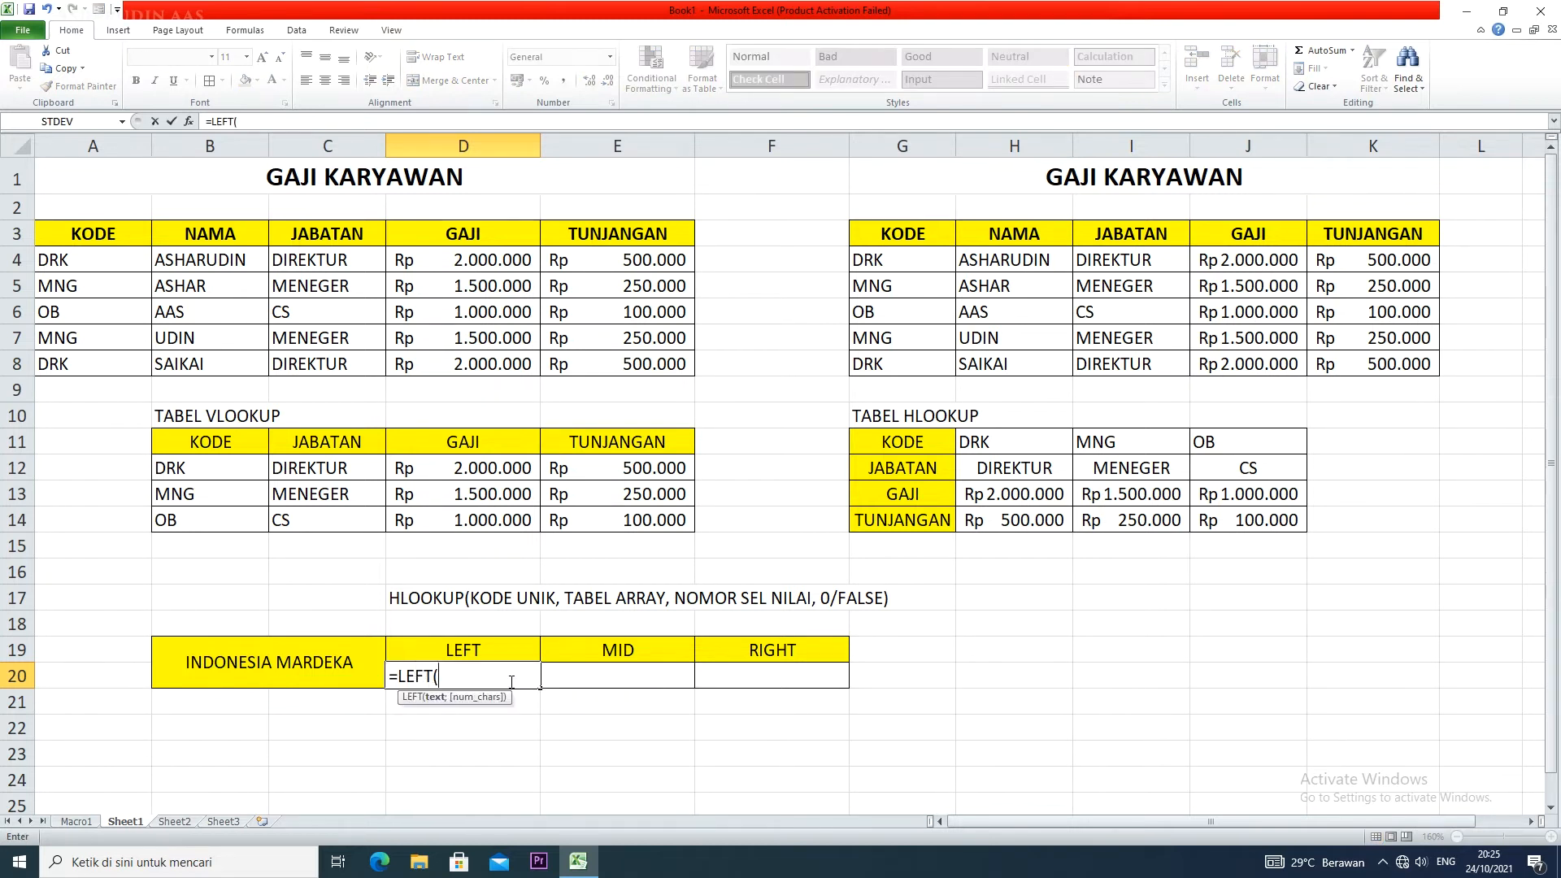
pyautogui.click(247, 663)
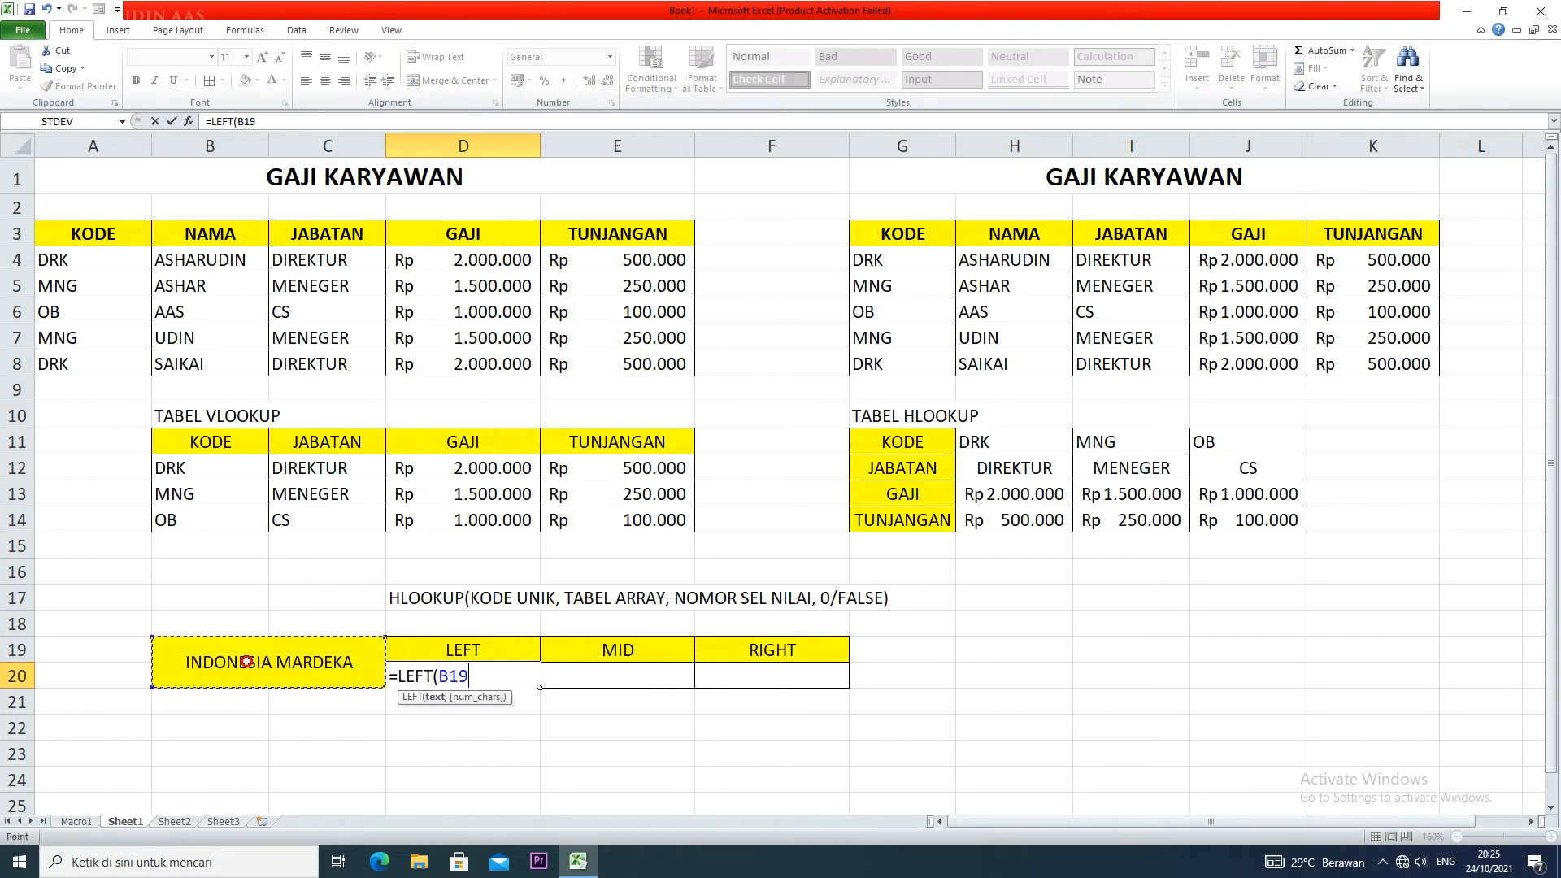
pyautogui.write(';')
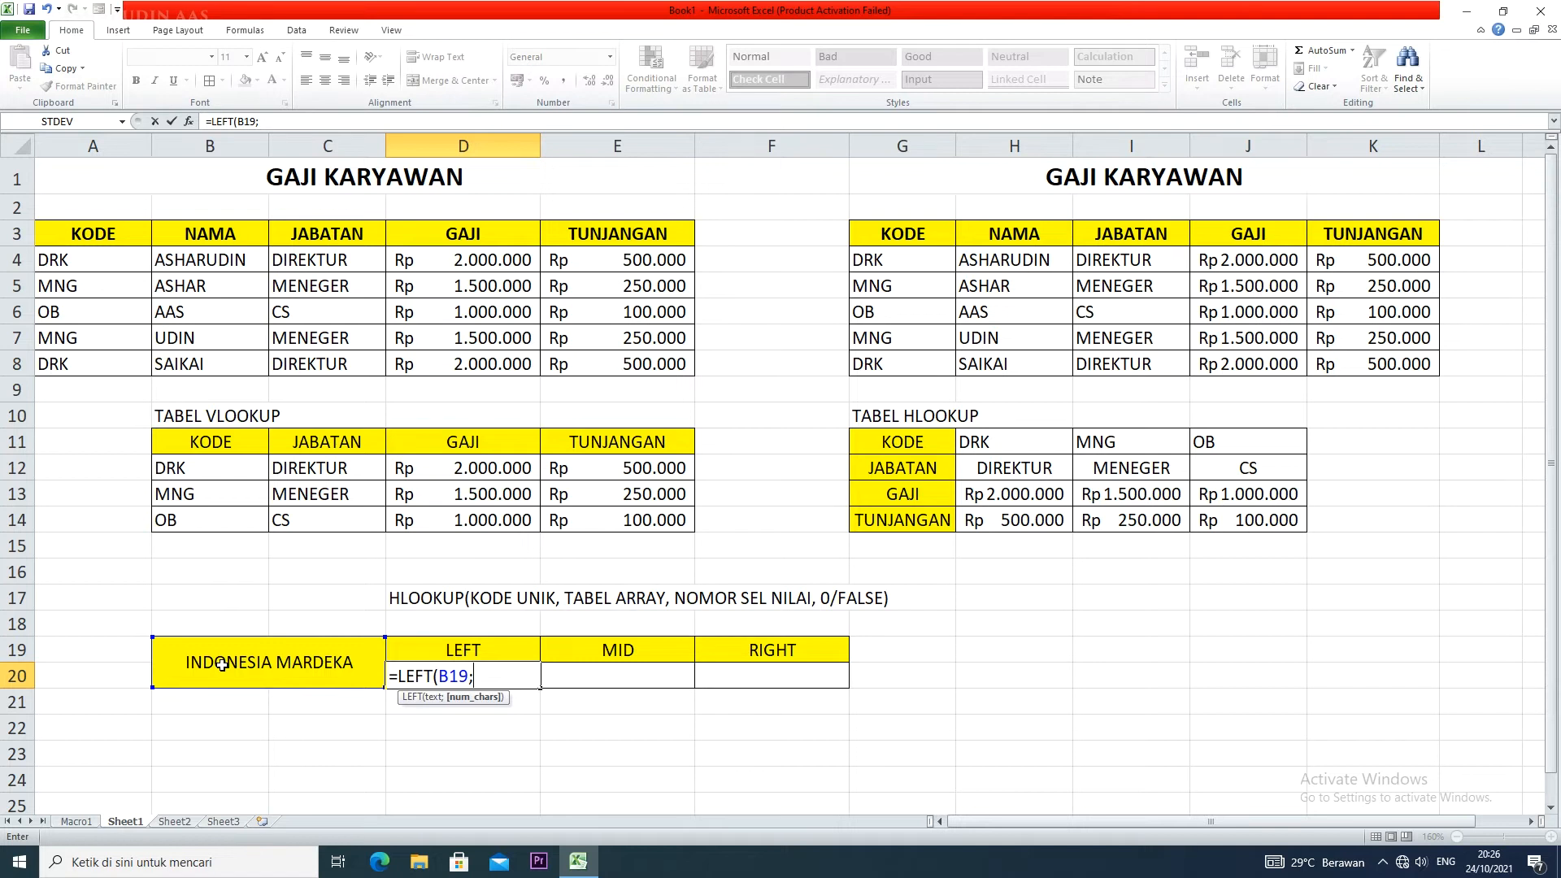
pyautogui.write('9)')
pyautogui.press('Return')
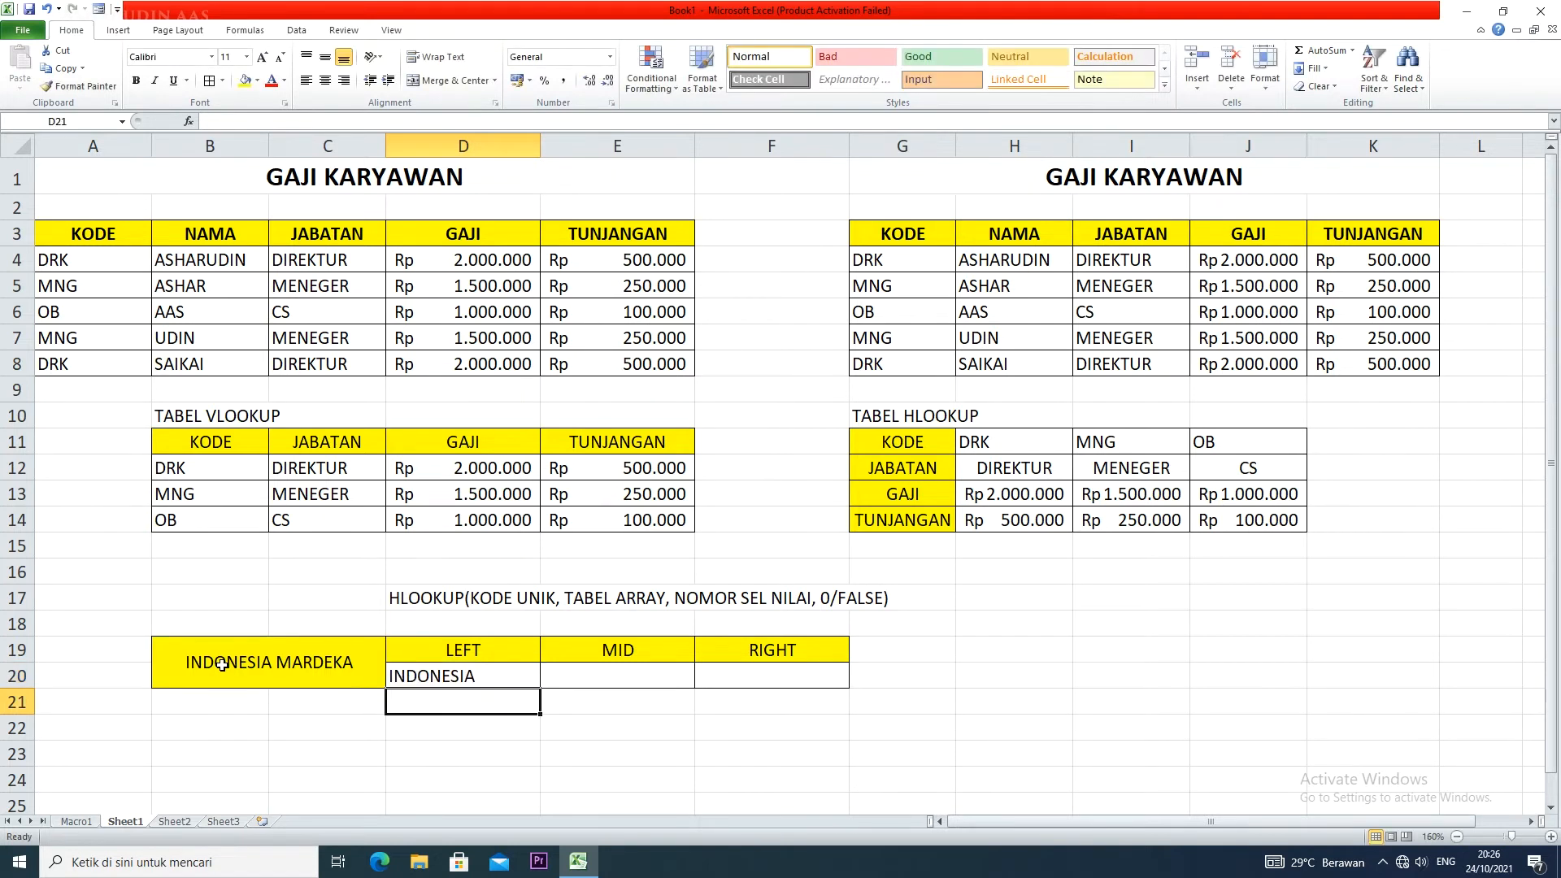
pyautogui.click(463, 676)
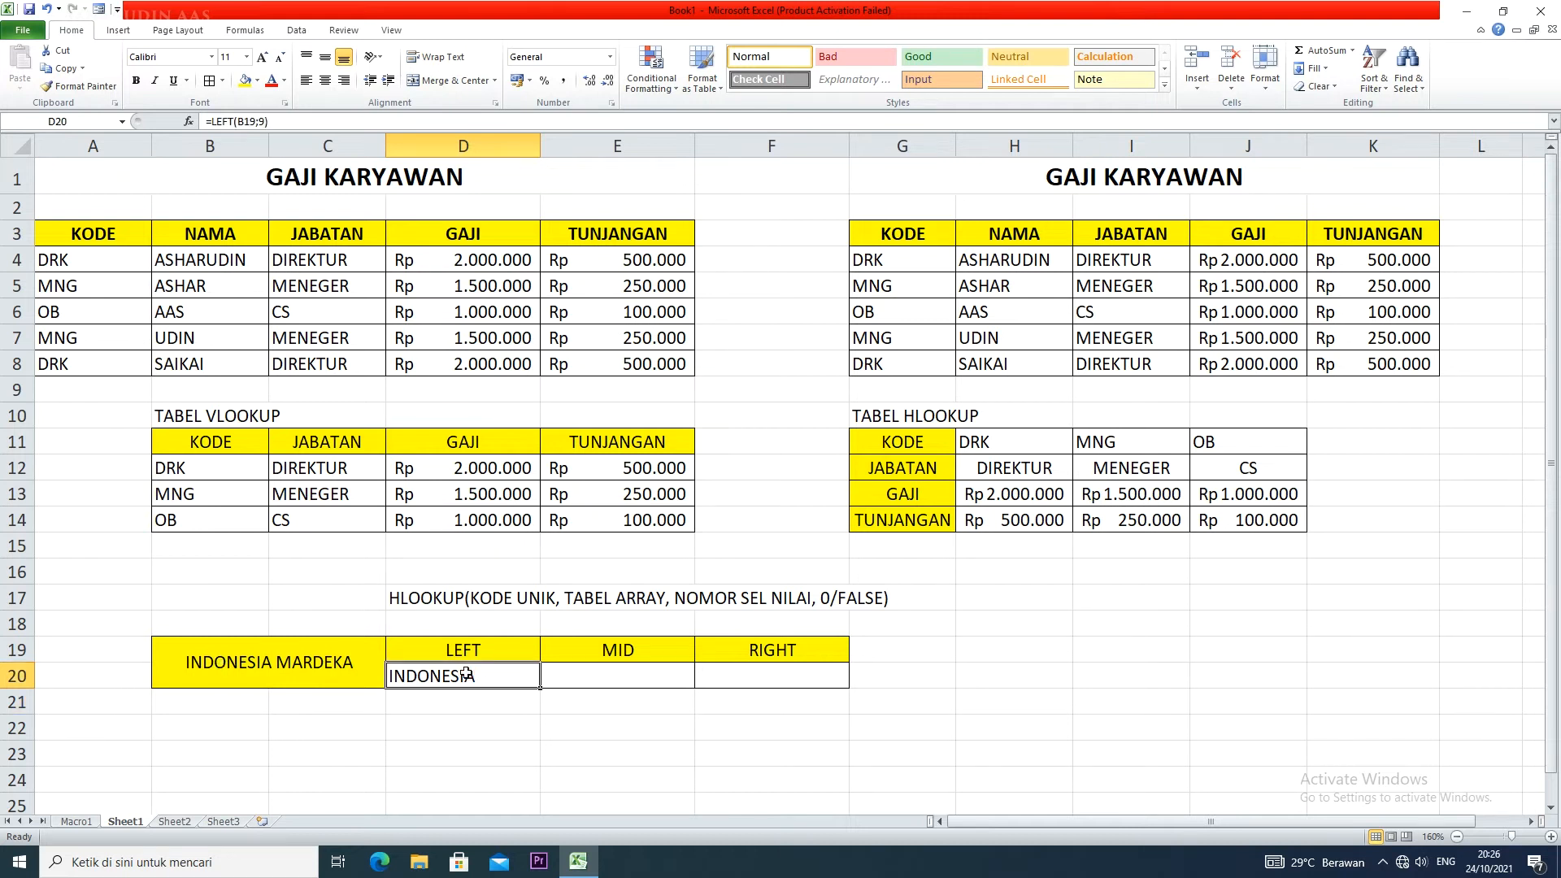
# - Enter =RIGHT(B19;7) in F20 to extract the last seven characters of the merged text
pyautogui.click(759, 678)
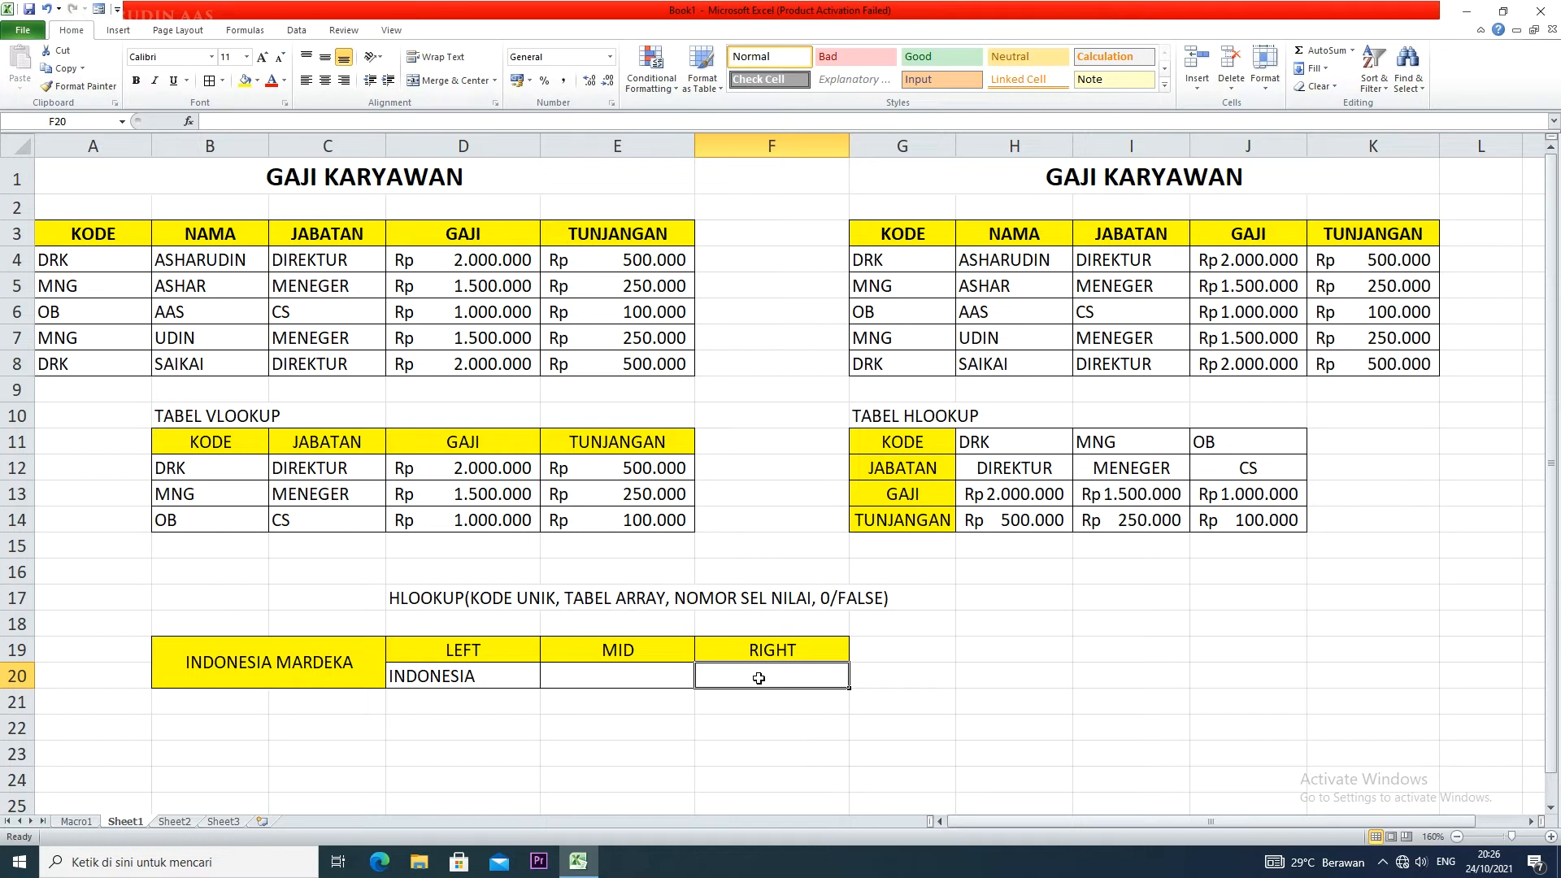
pyautogui.write('=')
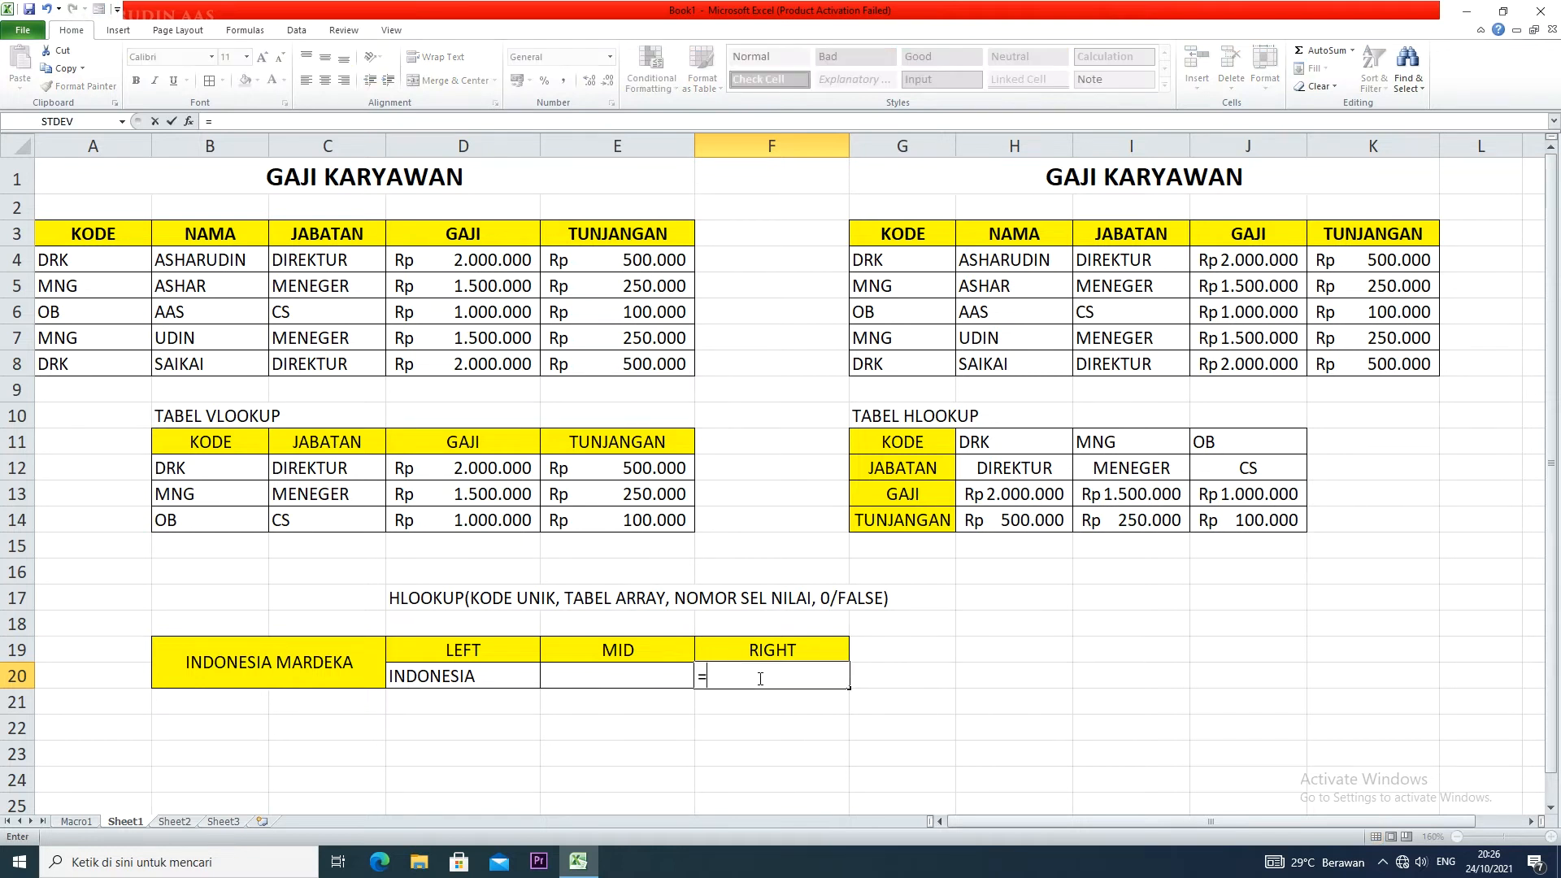
pyautogui.write('RIGHT(')
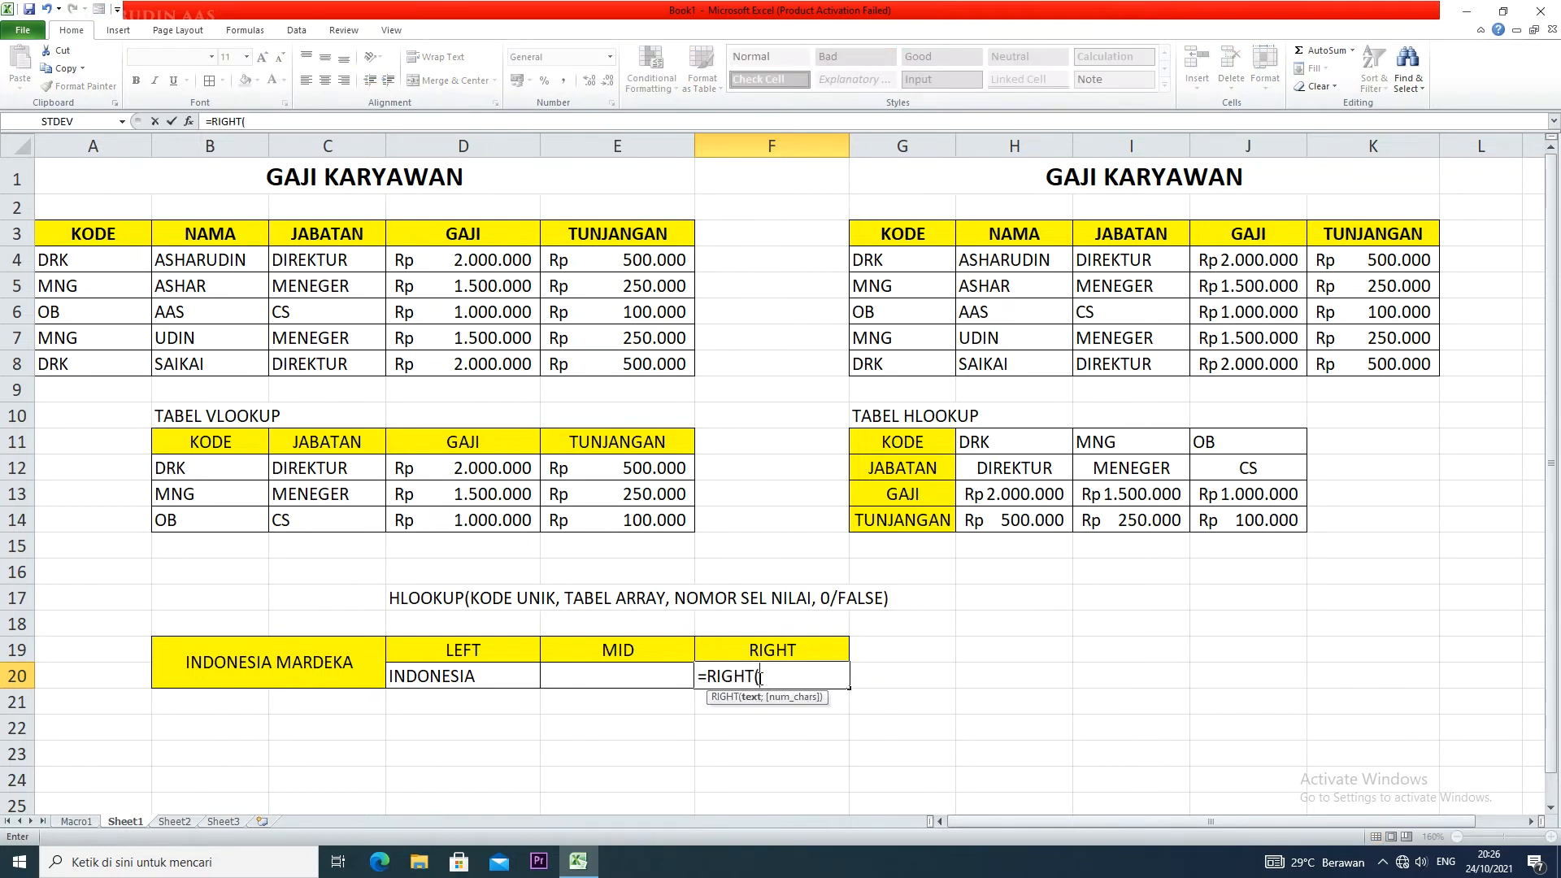
pyautogui.click(220, 676)
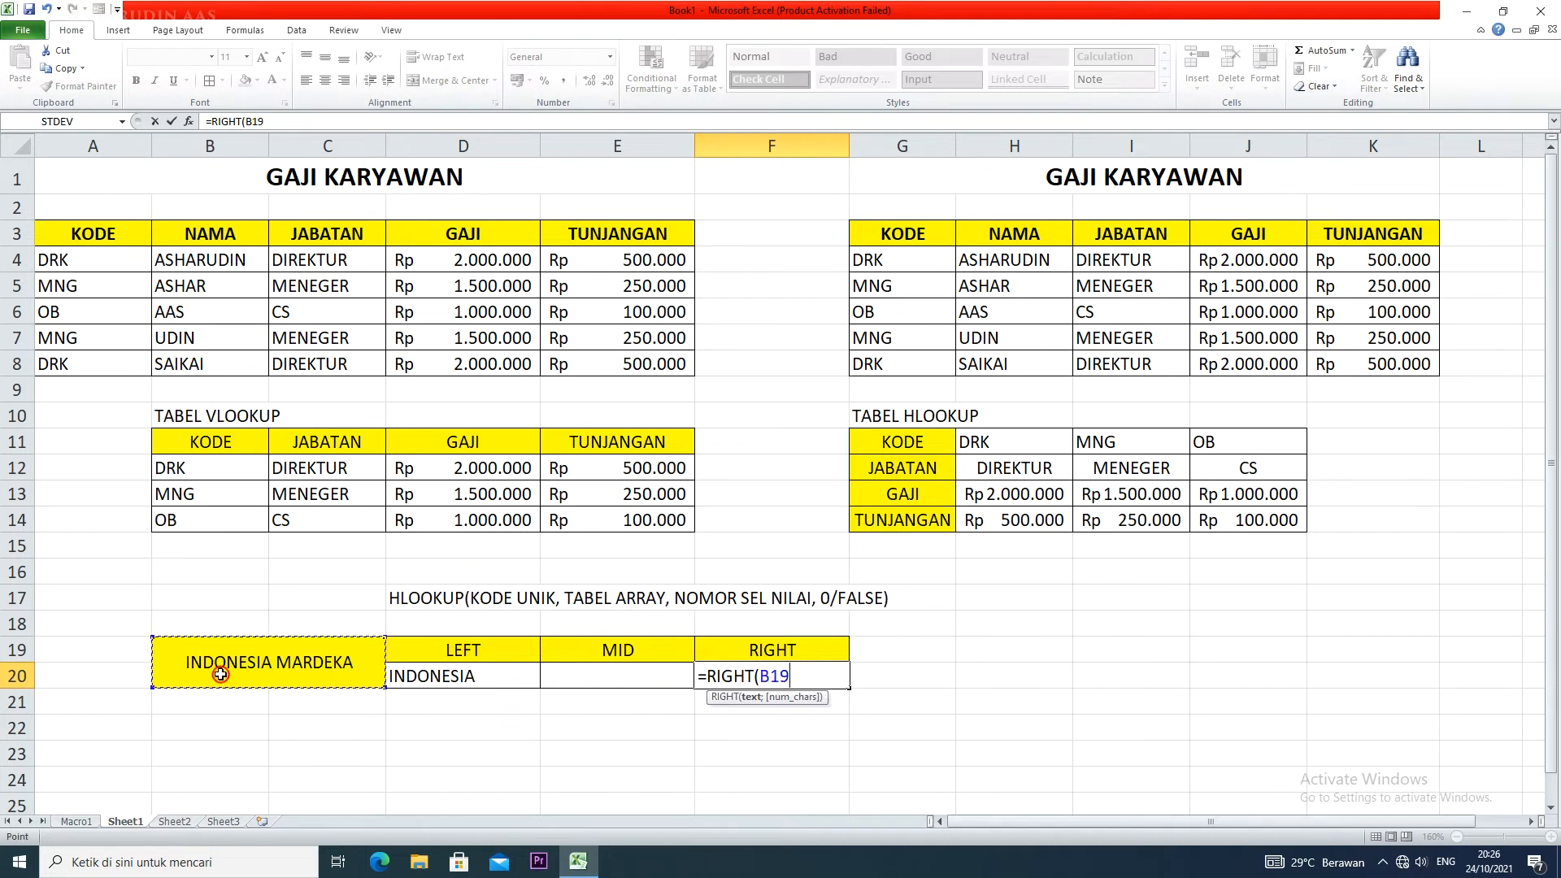
pyautogui.write(';')
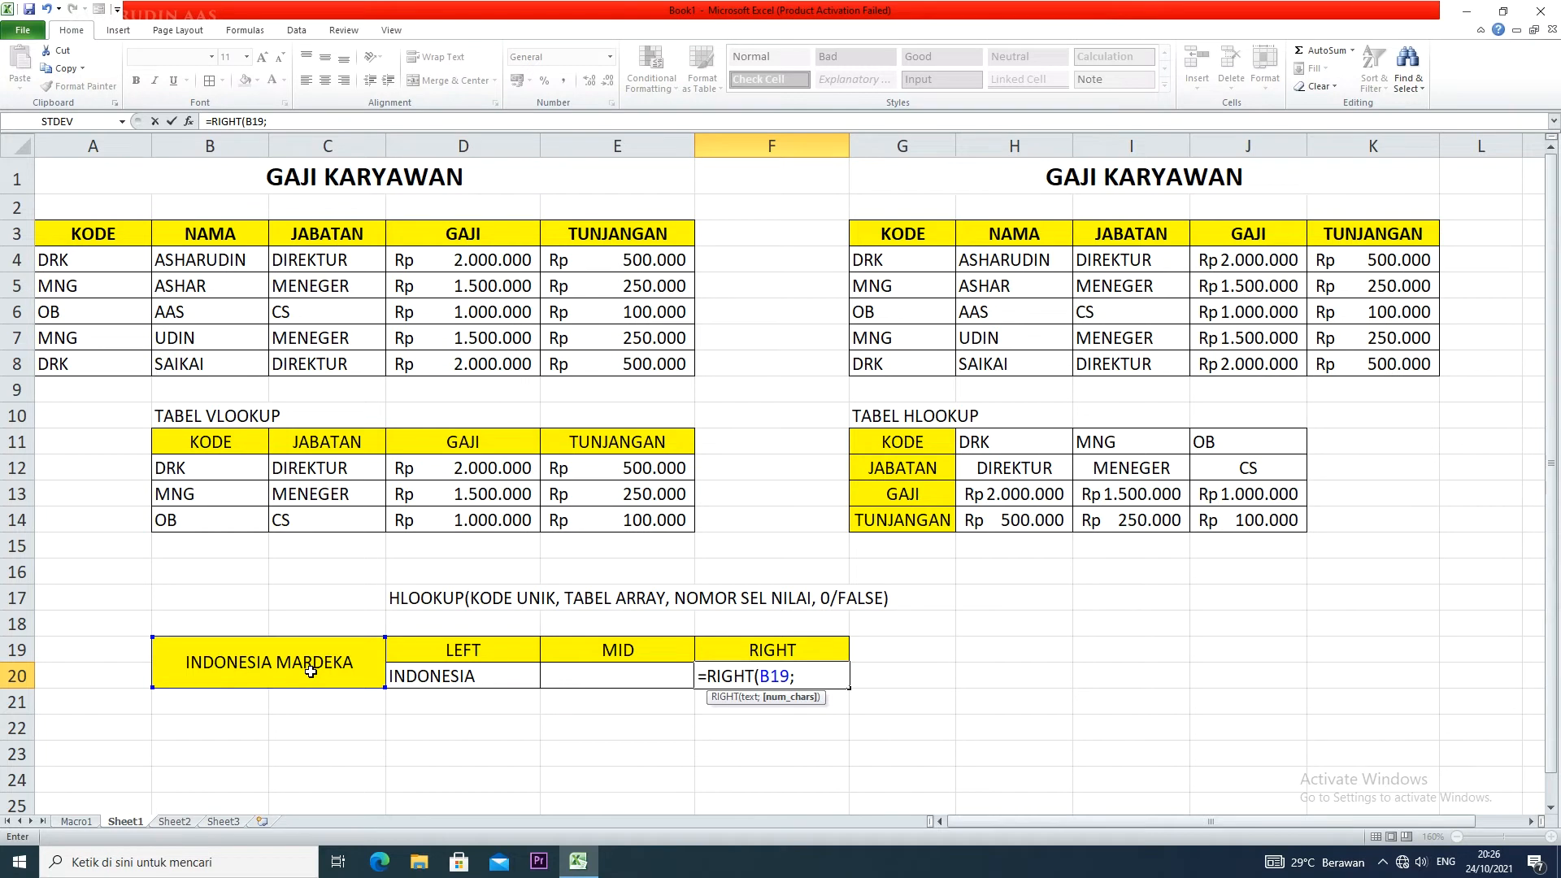
pyautogui.write('7)')
pyautogui.press('Return')
# - Enter =MID(B19;6;4) in E20 to extract four characters starting from the sixth
pyautogui.click(578, 680)
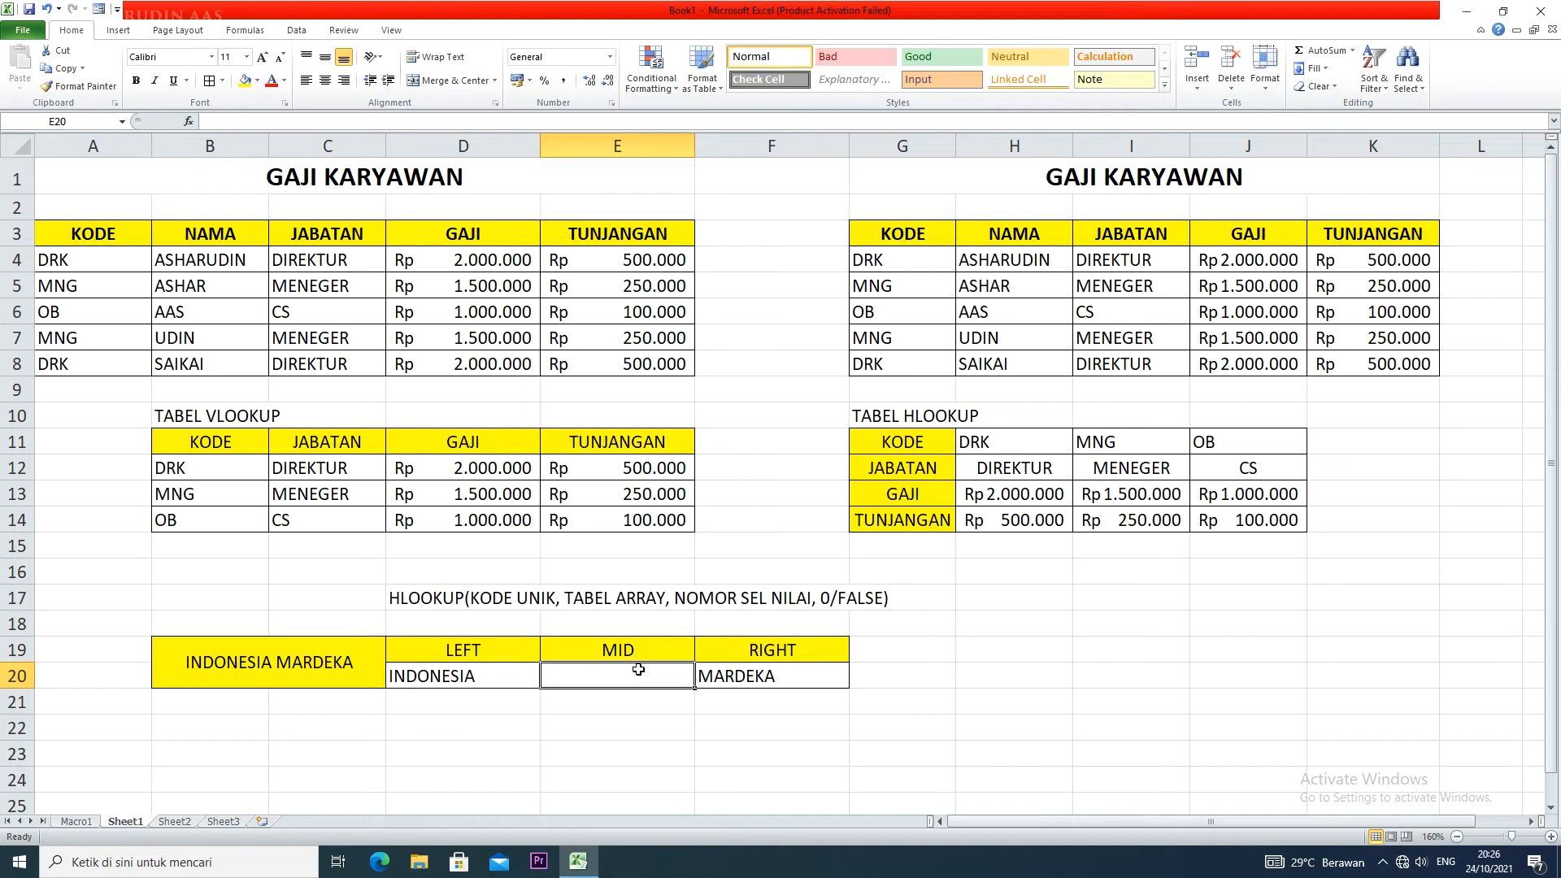
pyautogui.click(517, 686)
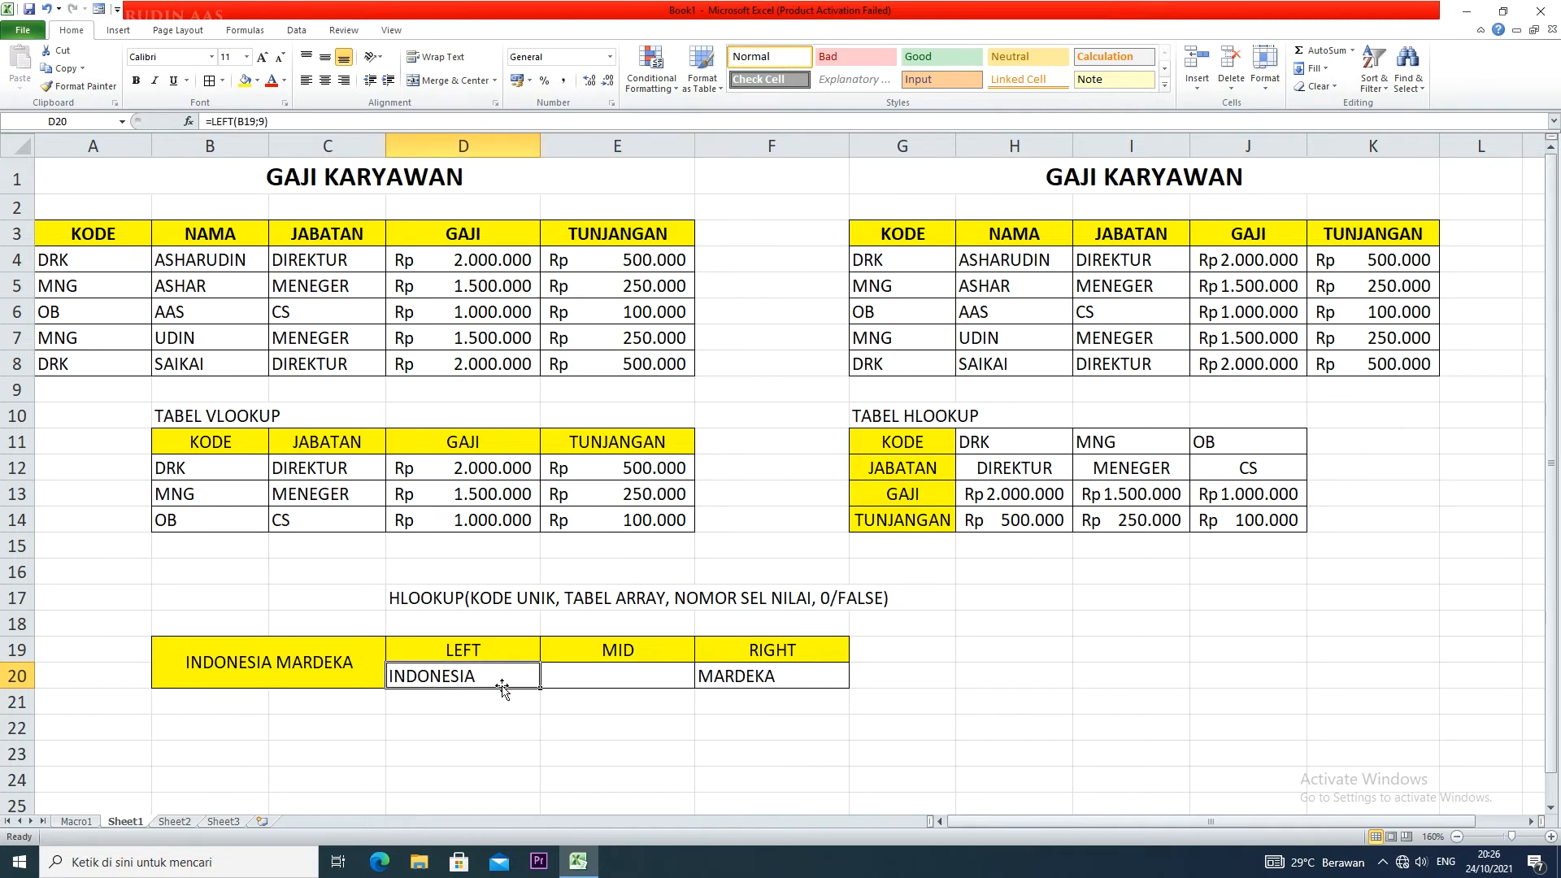
pyautogui.click(560, 673)
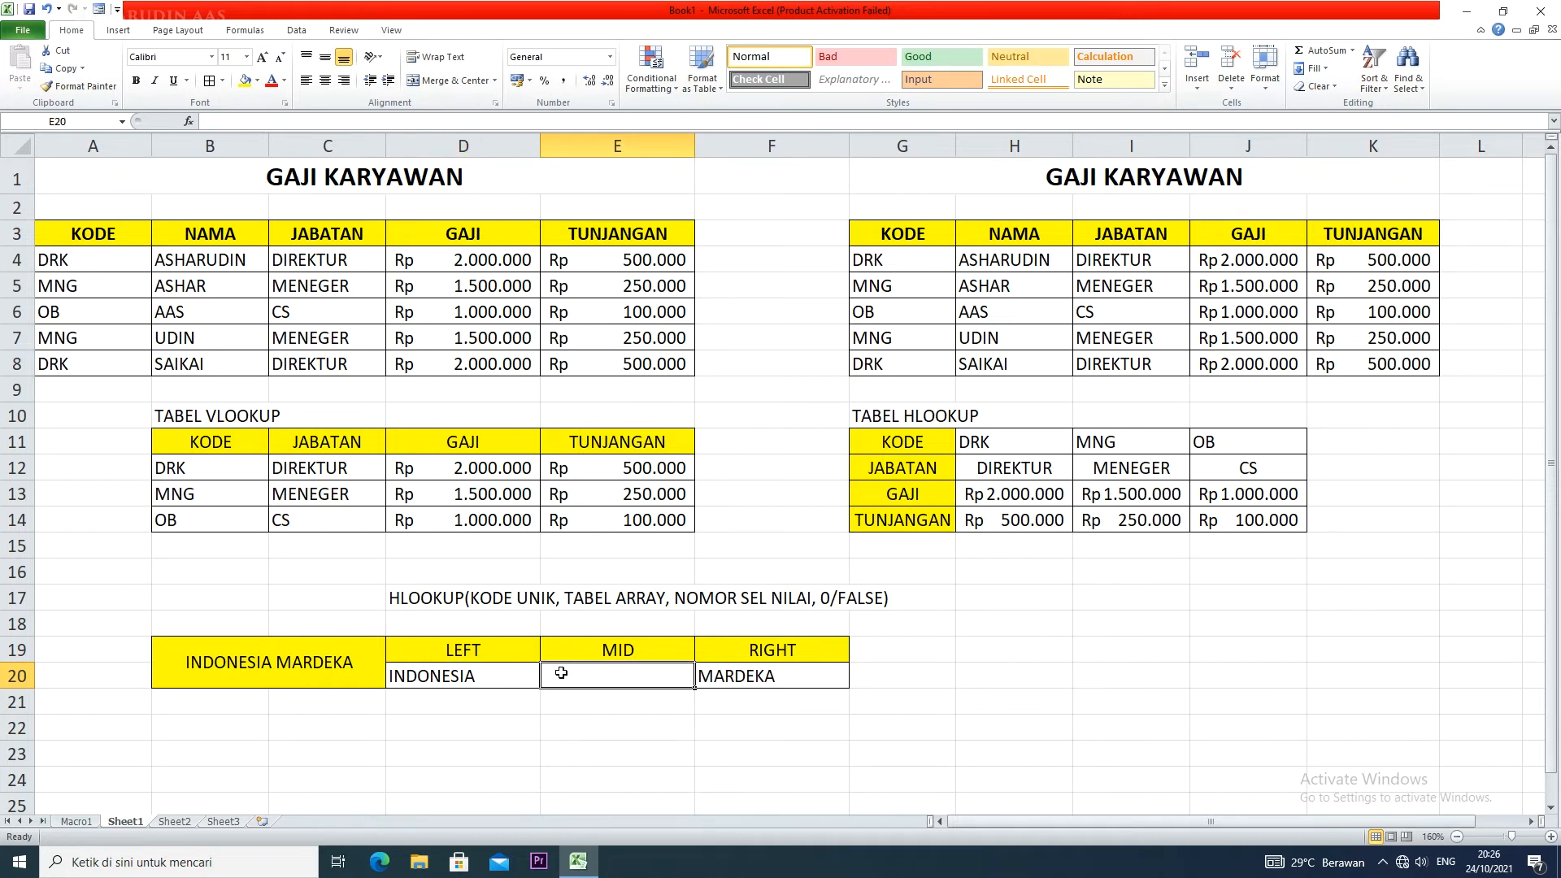
pyautogui.write('=MID')
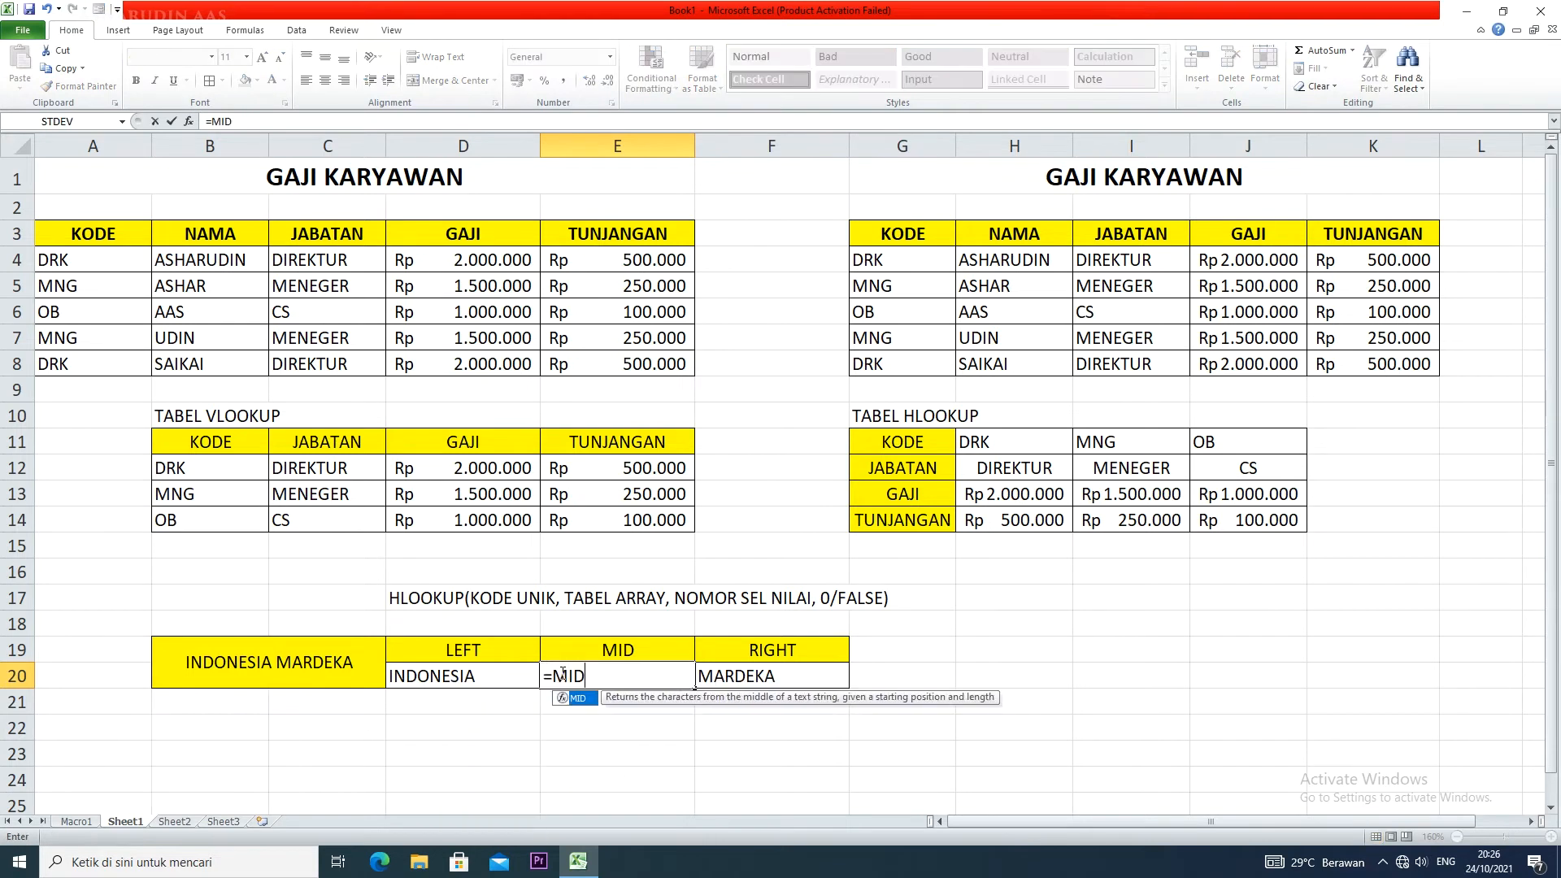
pyautogui.write('(')
pyautogui.click(210, 671)
pyautogui.write(';')
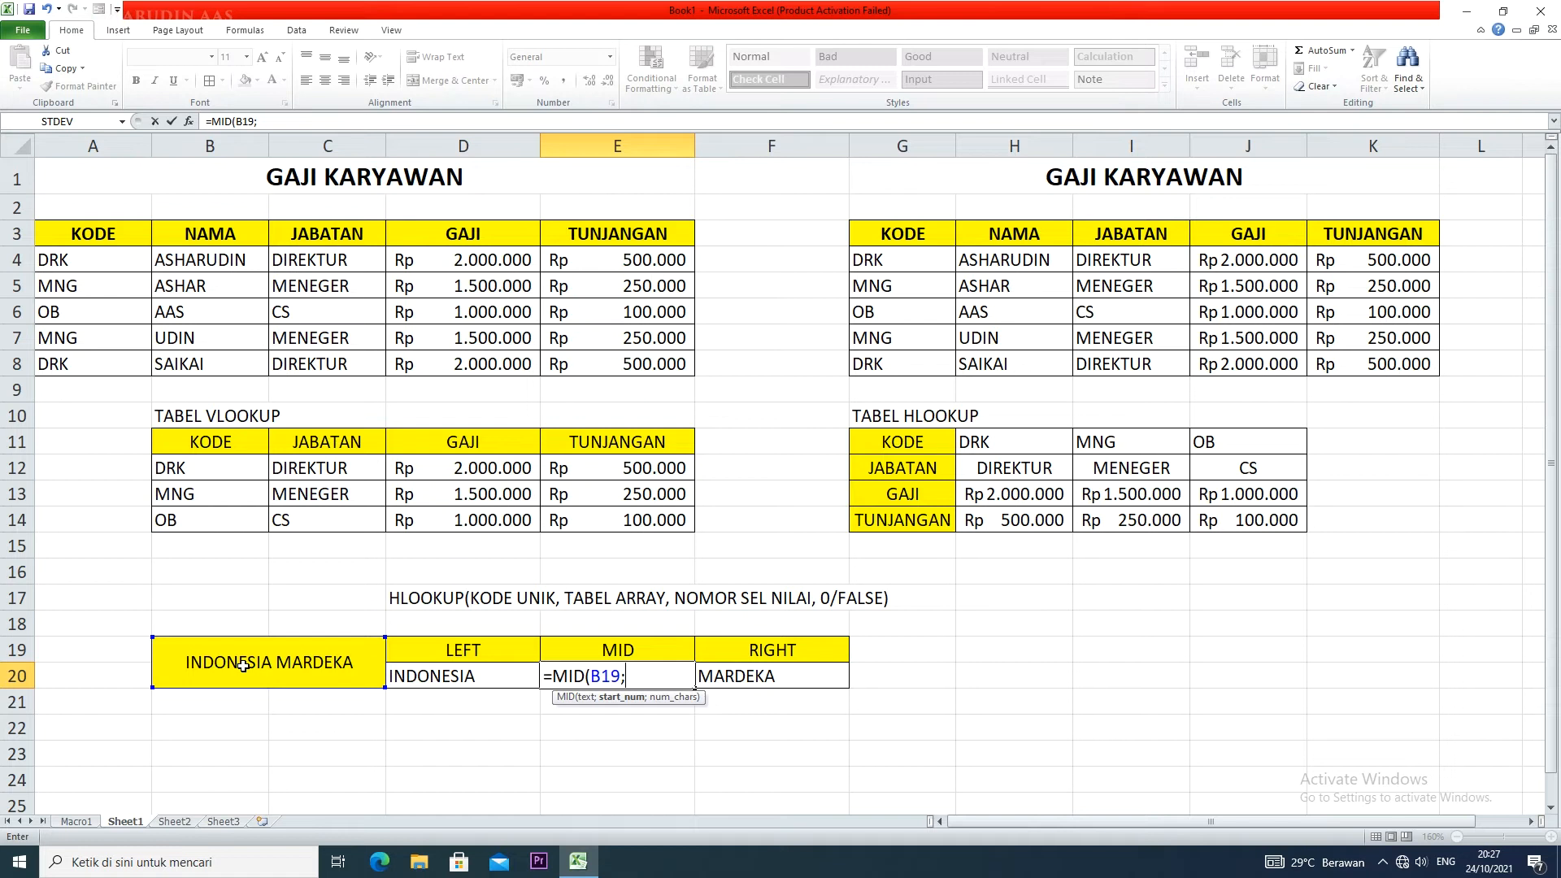
pyautogui.write('6;')
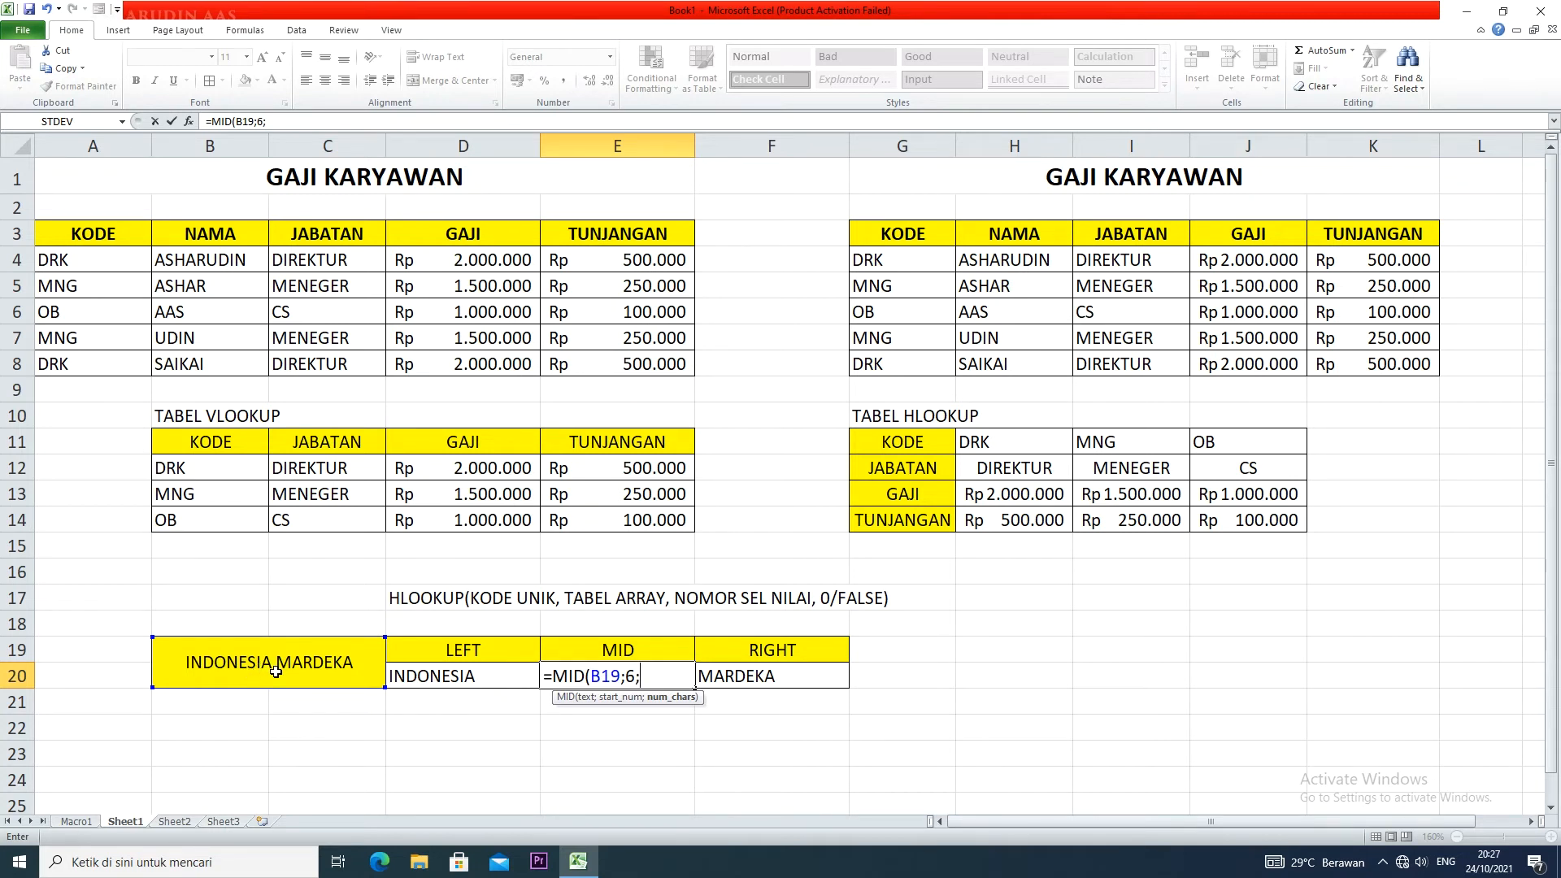
pyautogui.write('4)')
pyautogui.press('Return')
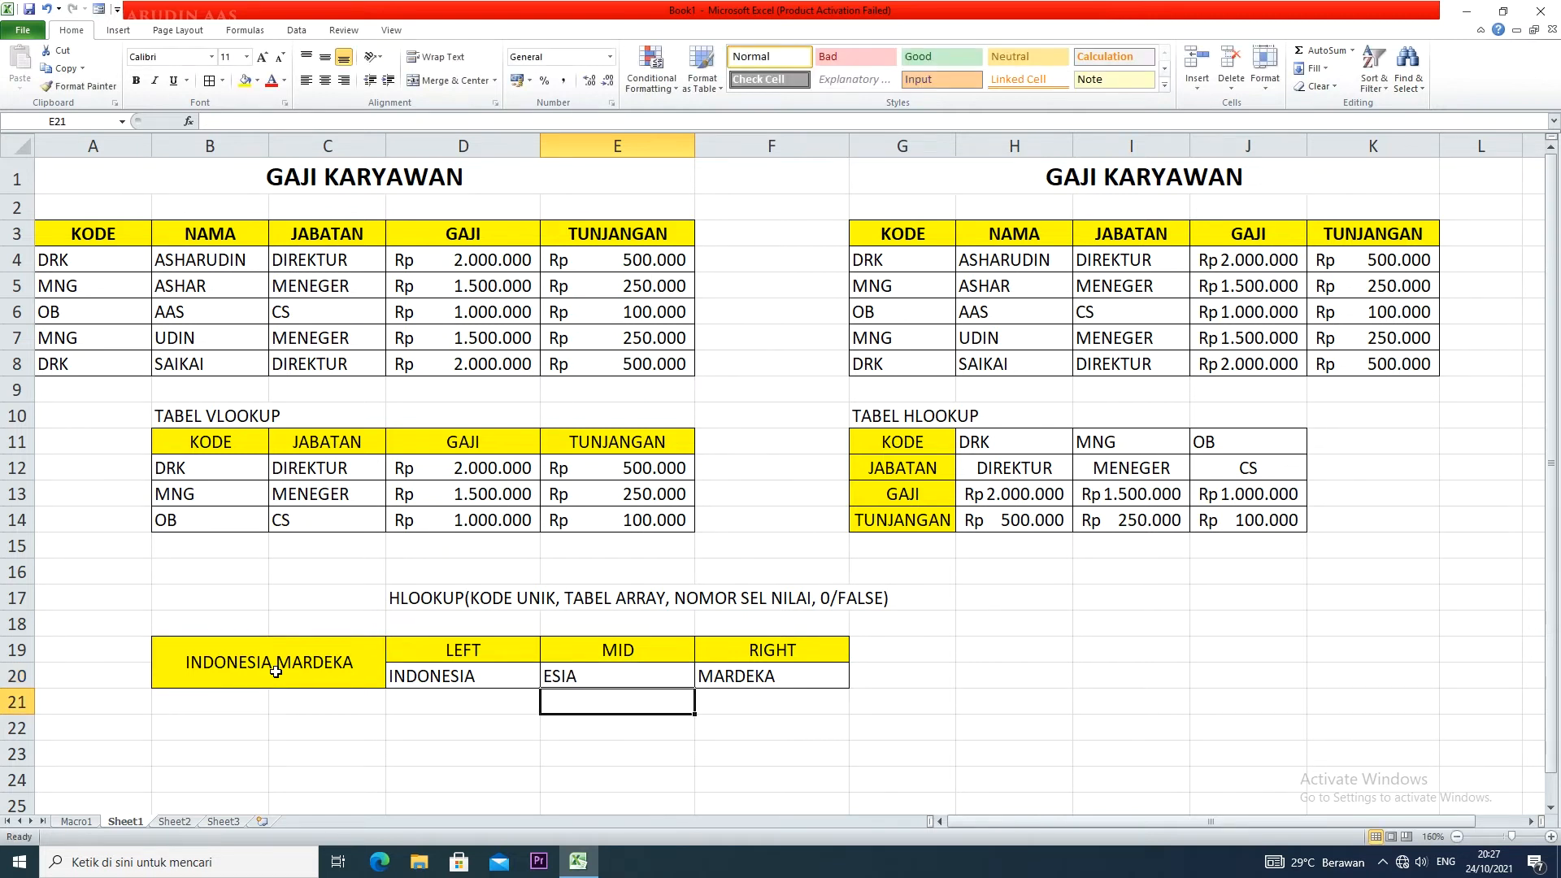
# - Centre the LEFT, MID and RIGHT formula results in D20:F20 horizontally
pyautogui.moveTo(504, 677); pyautogui.dragTo(787, 669)
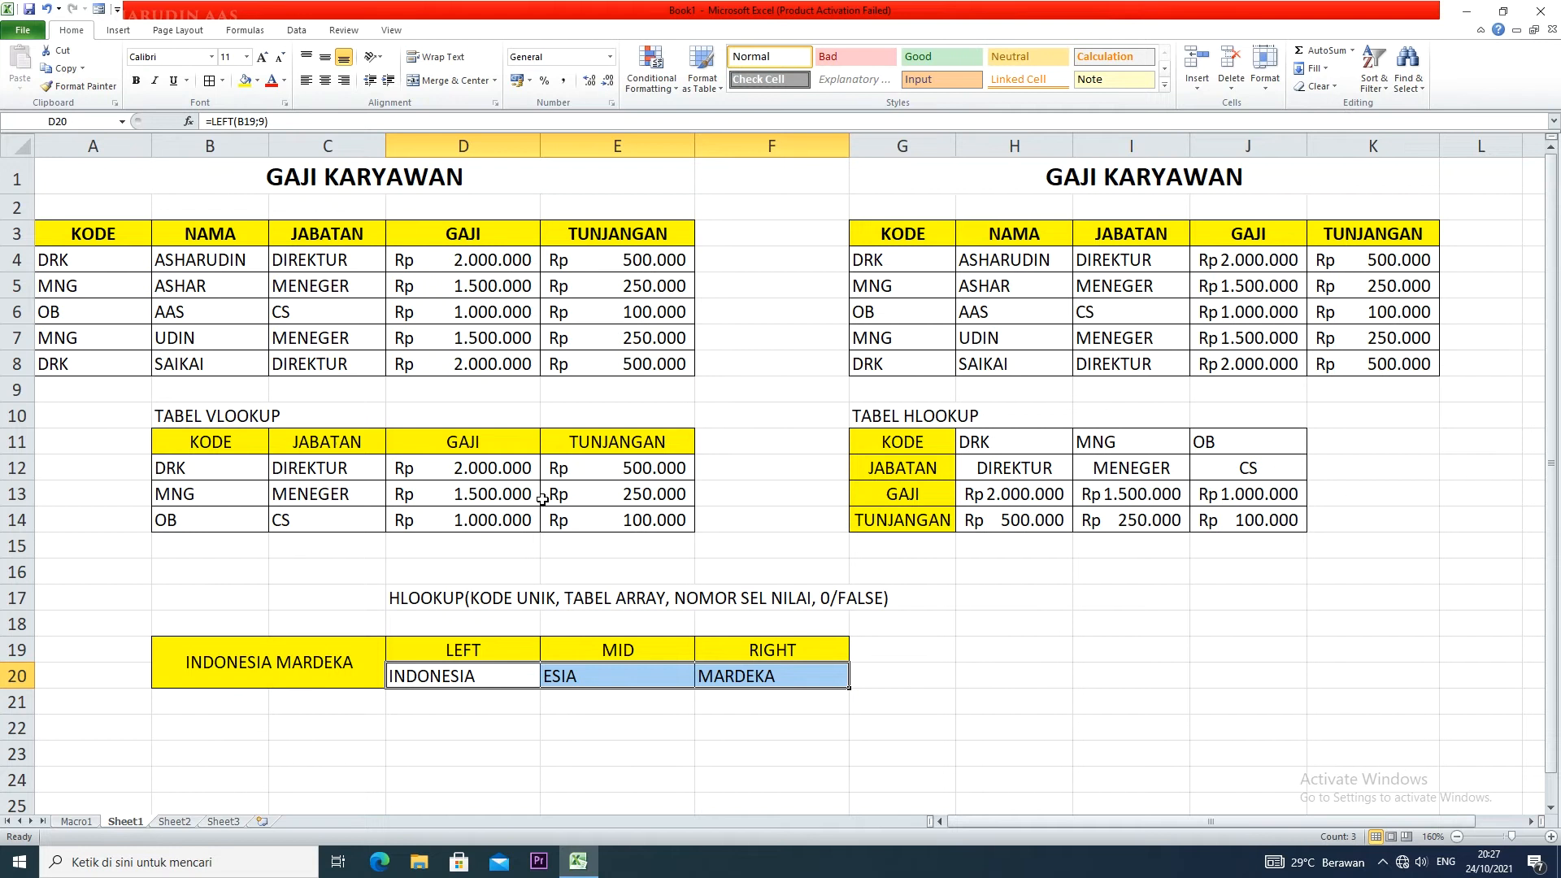
pyautogui.click(324, 79)
pyautogui.click(792, 705)
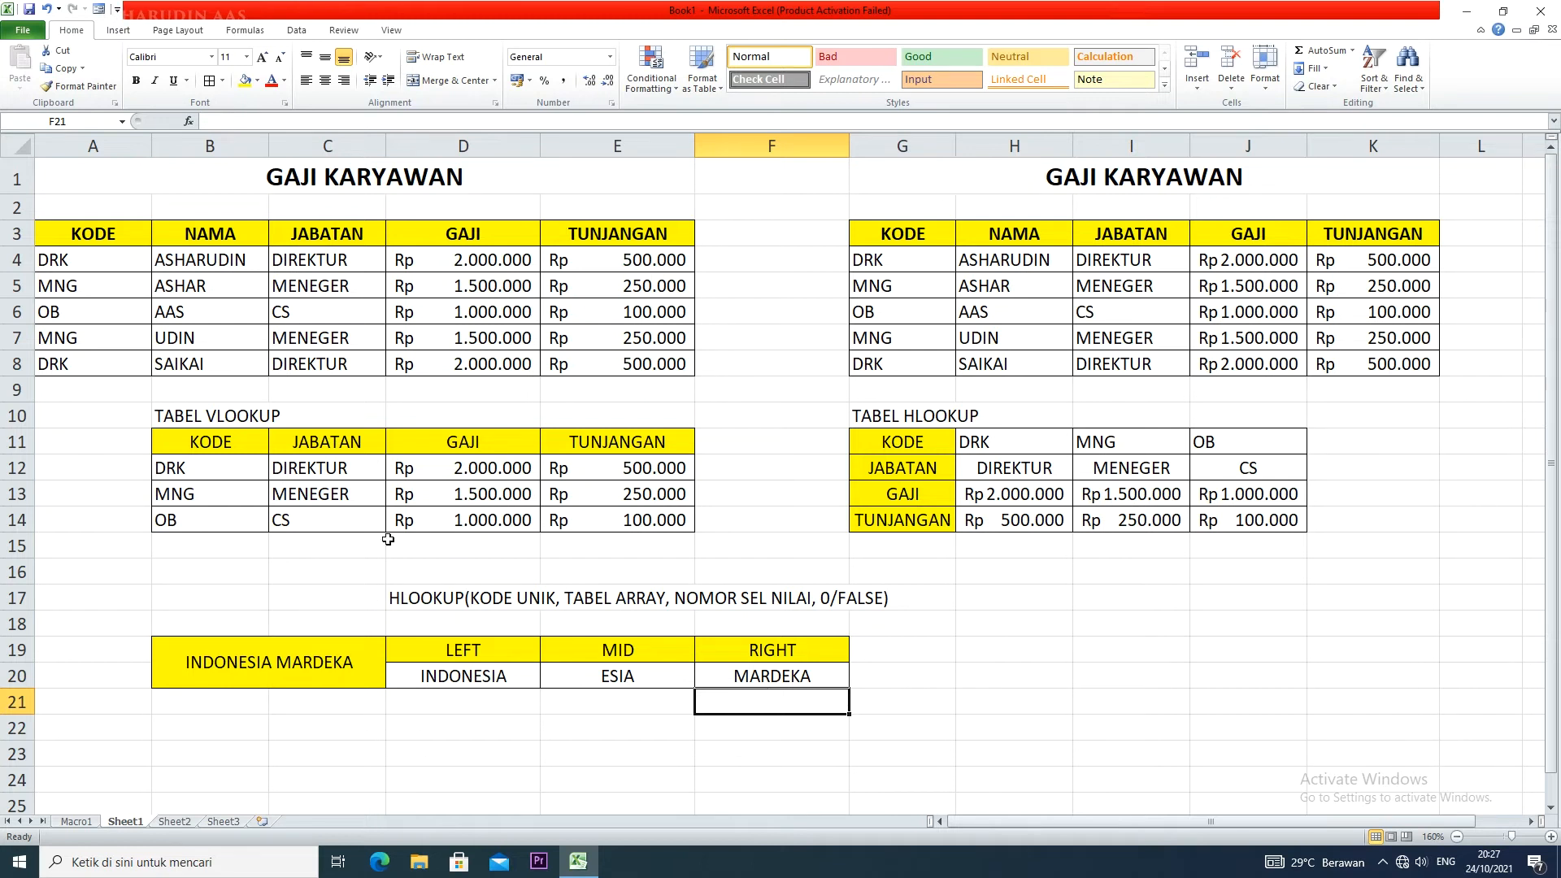
# - Examine the KODE and JABATAN entries in TABEL VLOOKUP and the JABATAN to TUNJANGAN cells C4:E8 of the salary table
pyautogui.click(258, 483)
pyautogui.click(295, 459)
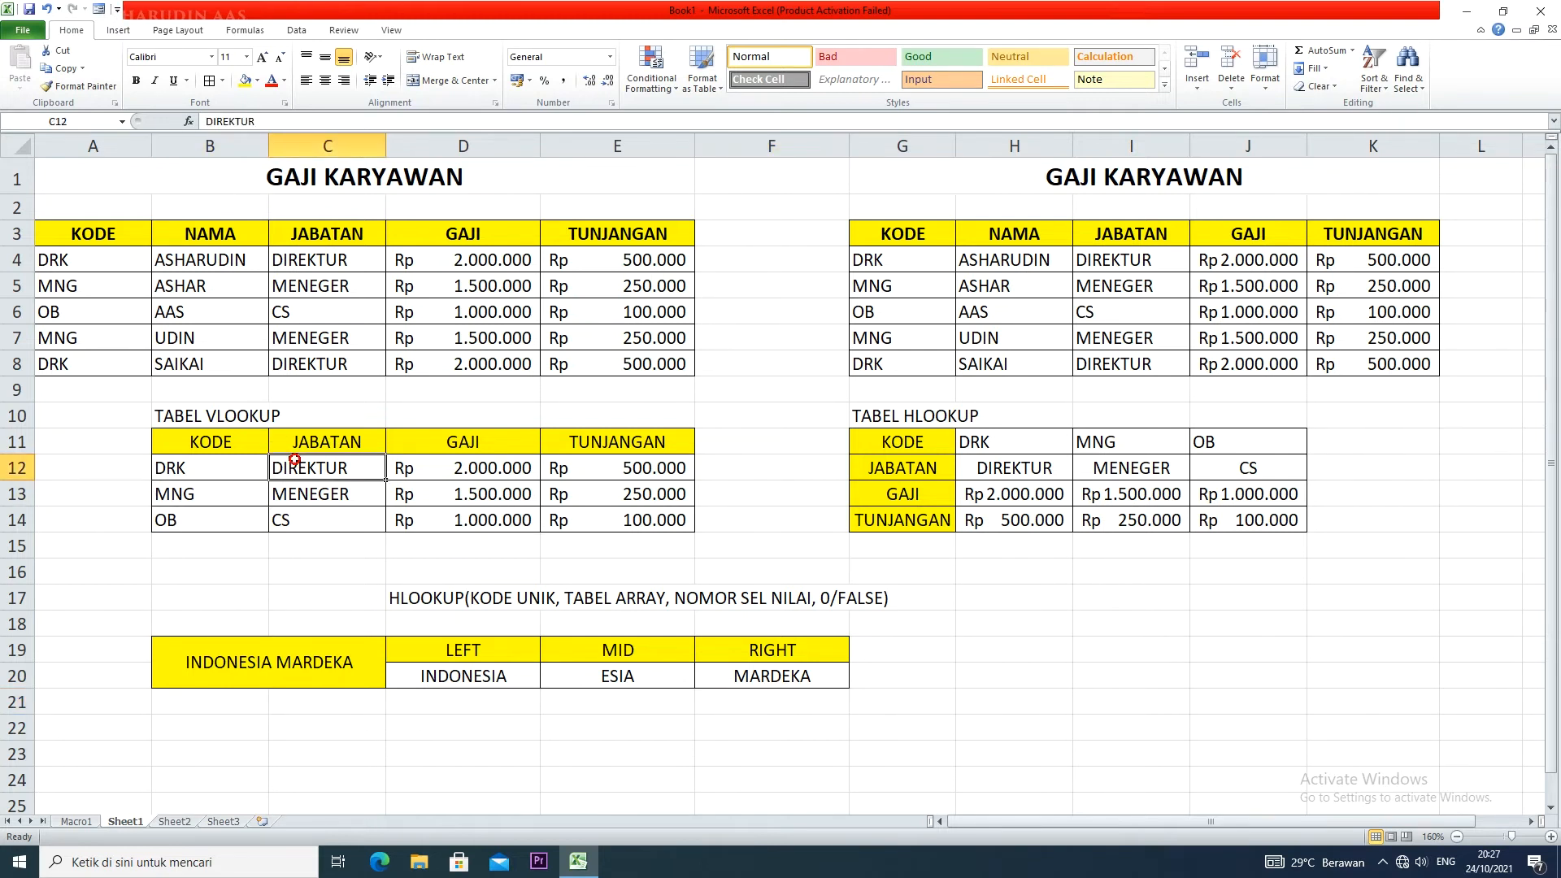
pyautogui.click(319, 512)
pyautogui.click(273, 466)
pyautogui.click(280, 509)
pyautogui.click(249, 459)
pyautogui.click(249, 510)
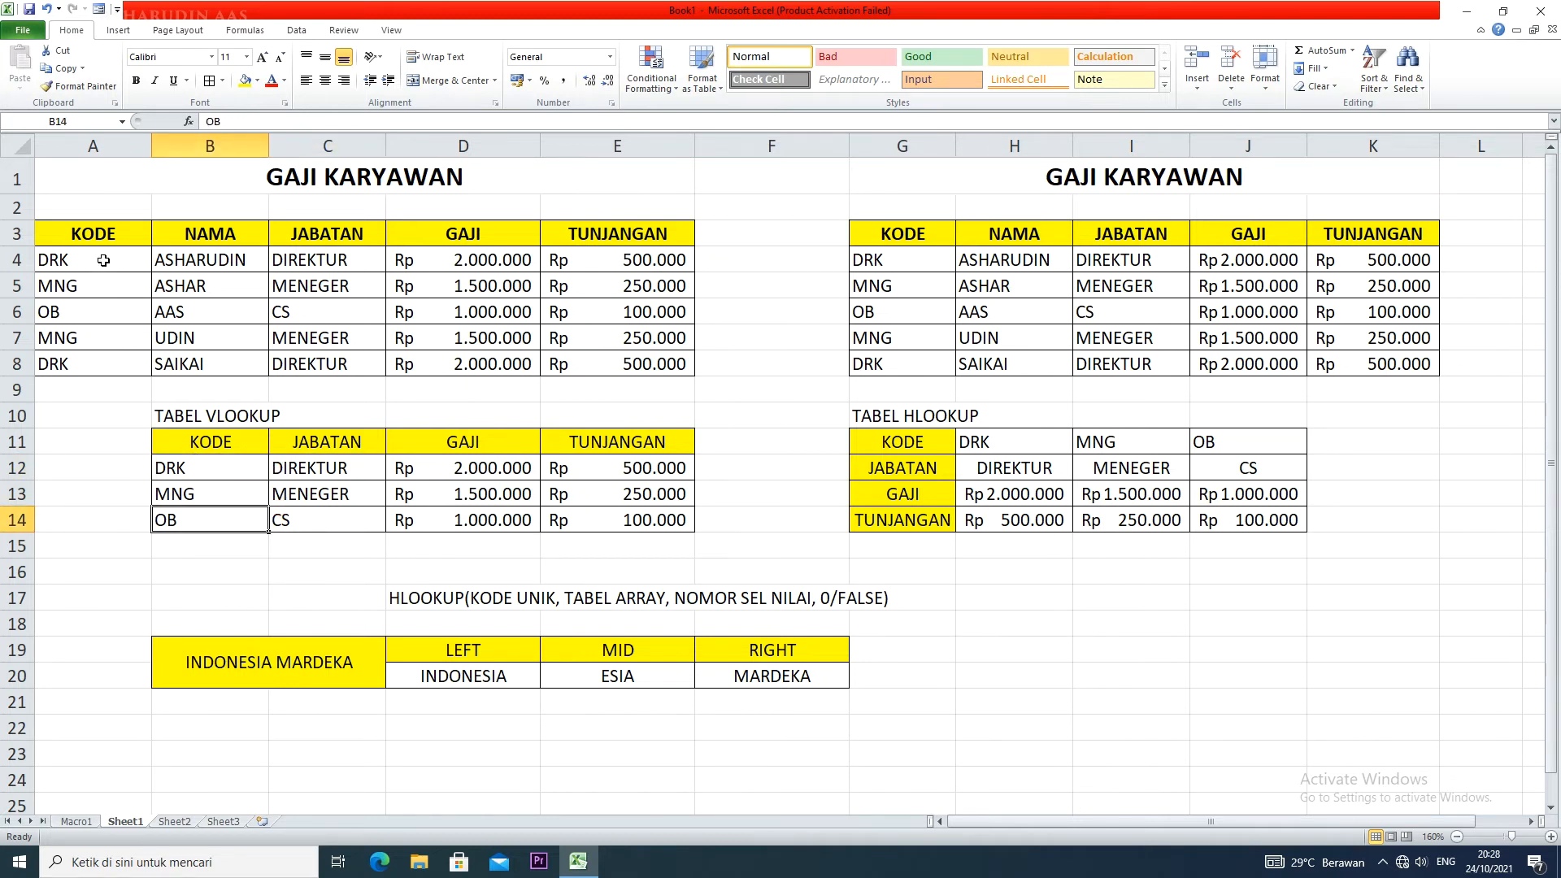
pyautogui.moveTo(313, 262); pyautogui.dragTo(614, 373)
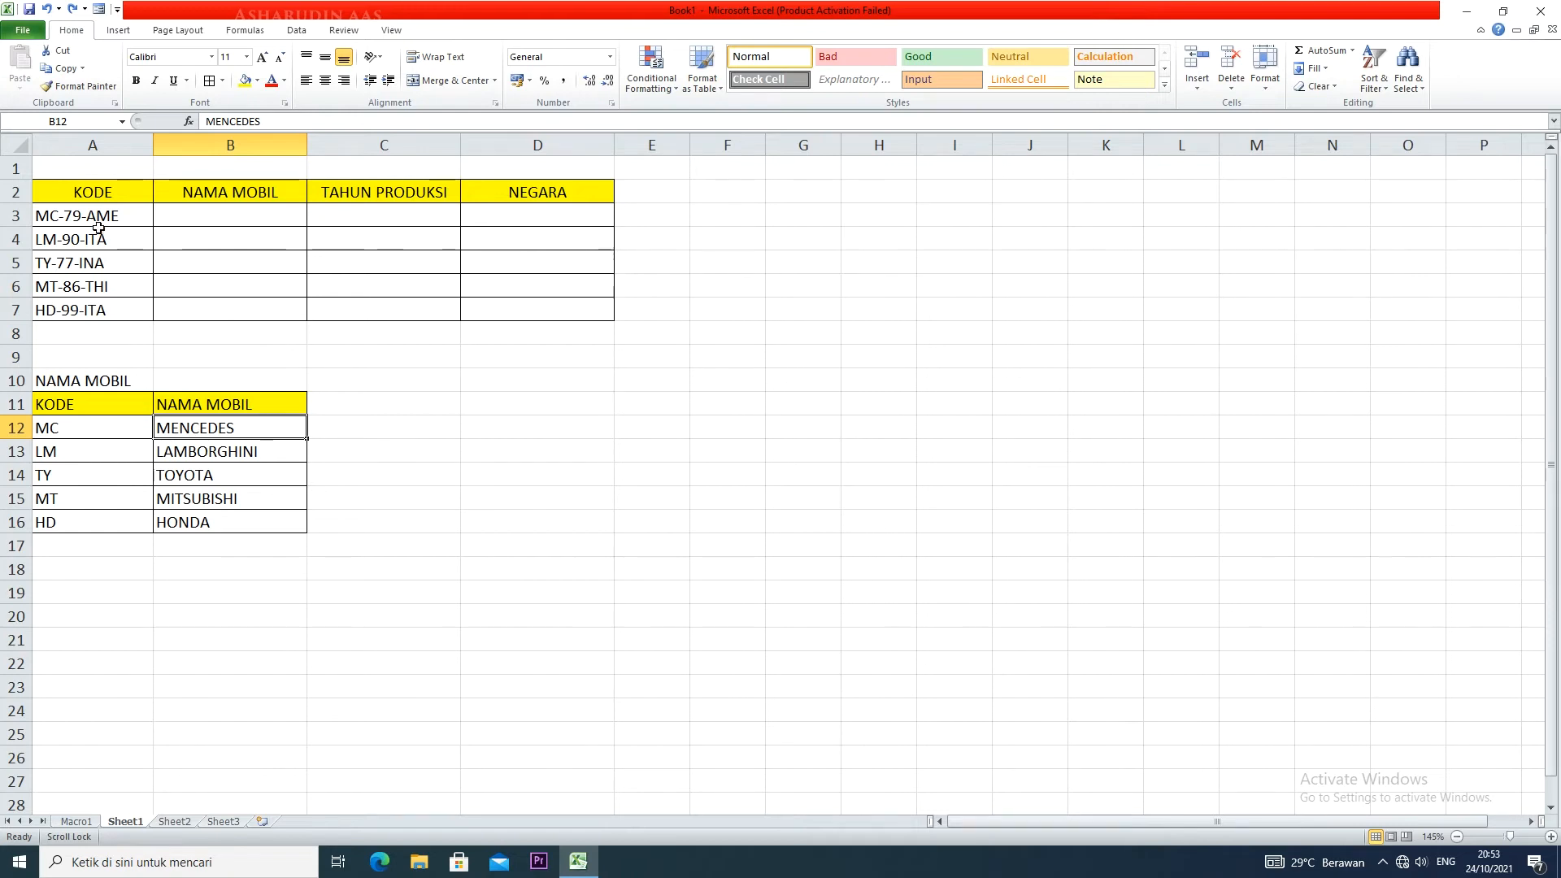
# - Enter the title NAMA TRANSPORTASI in A1 above the KODE table
pyautogui.moveTo(122, 169); pyautogui.dragTo(543, 176)
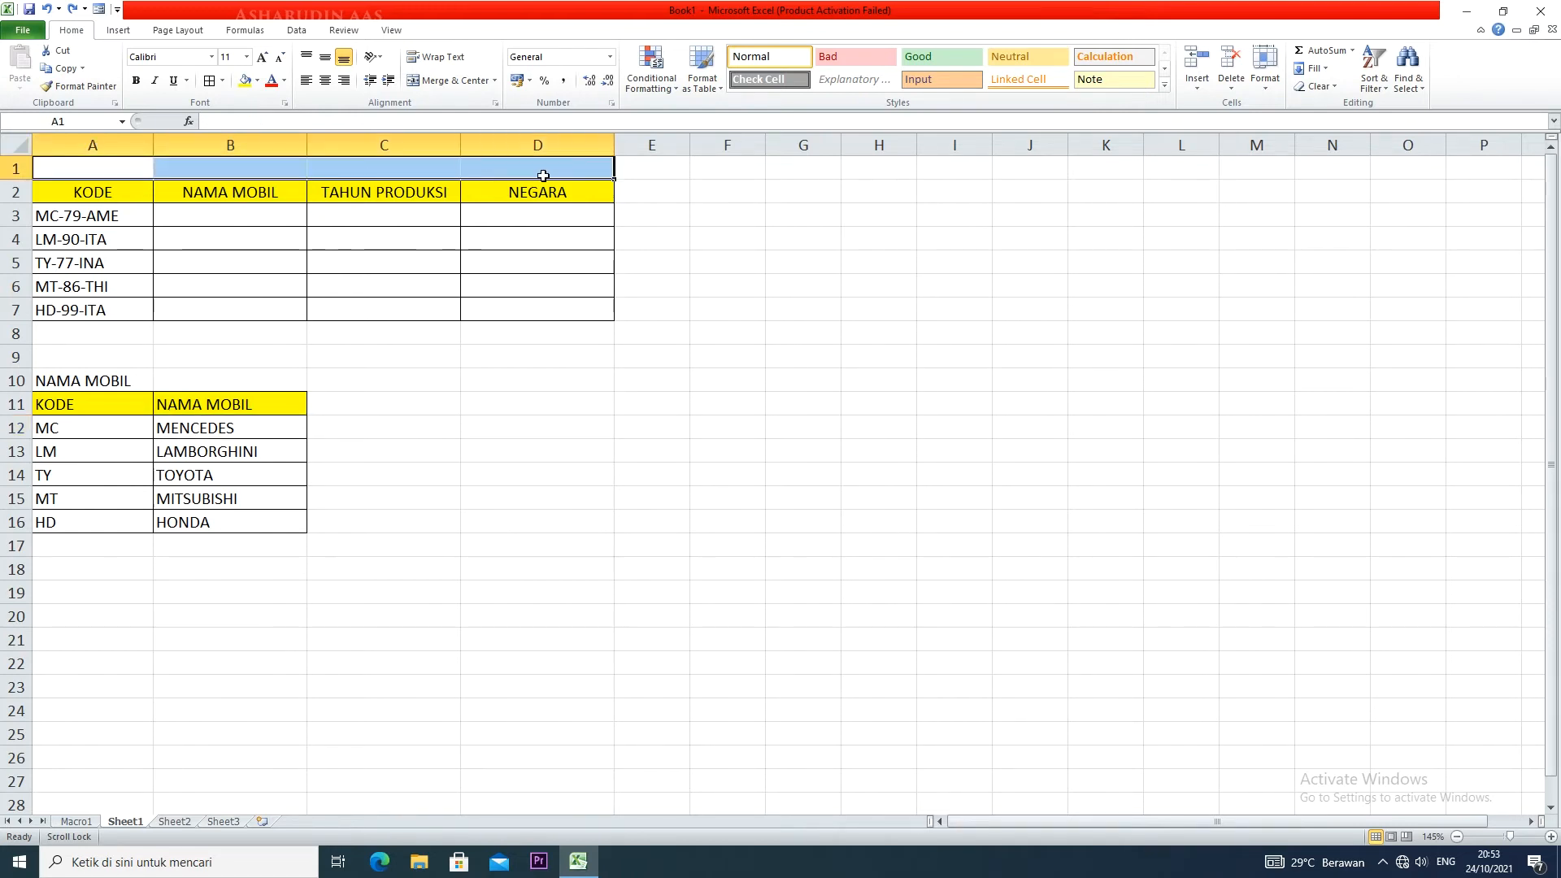
pyautogui.write('NAMA')
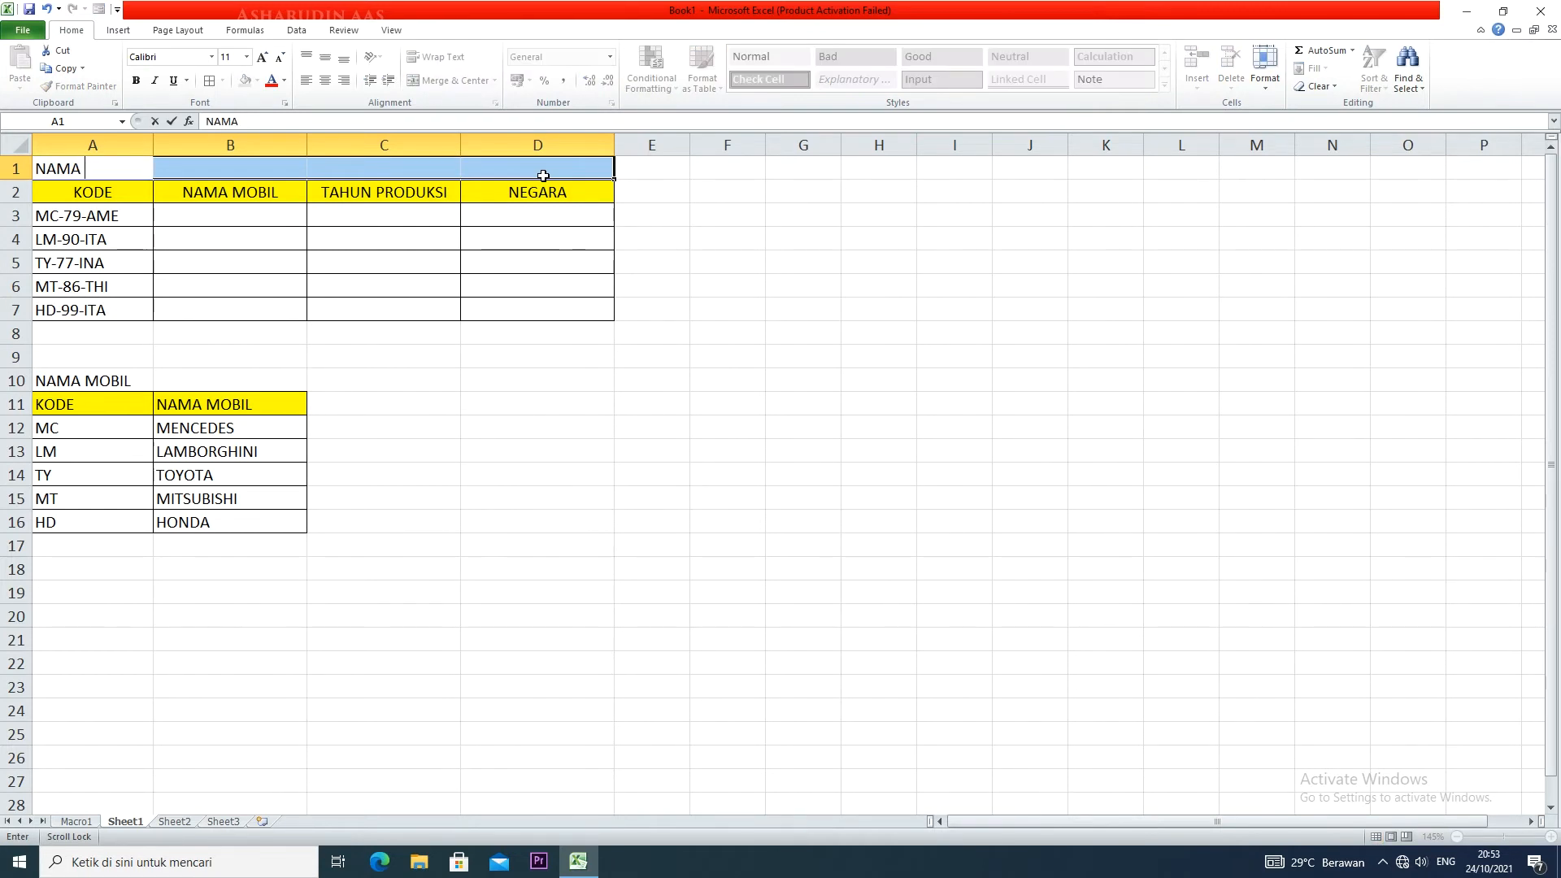
pyautogui.write(' TRANSPORTASI')
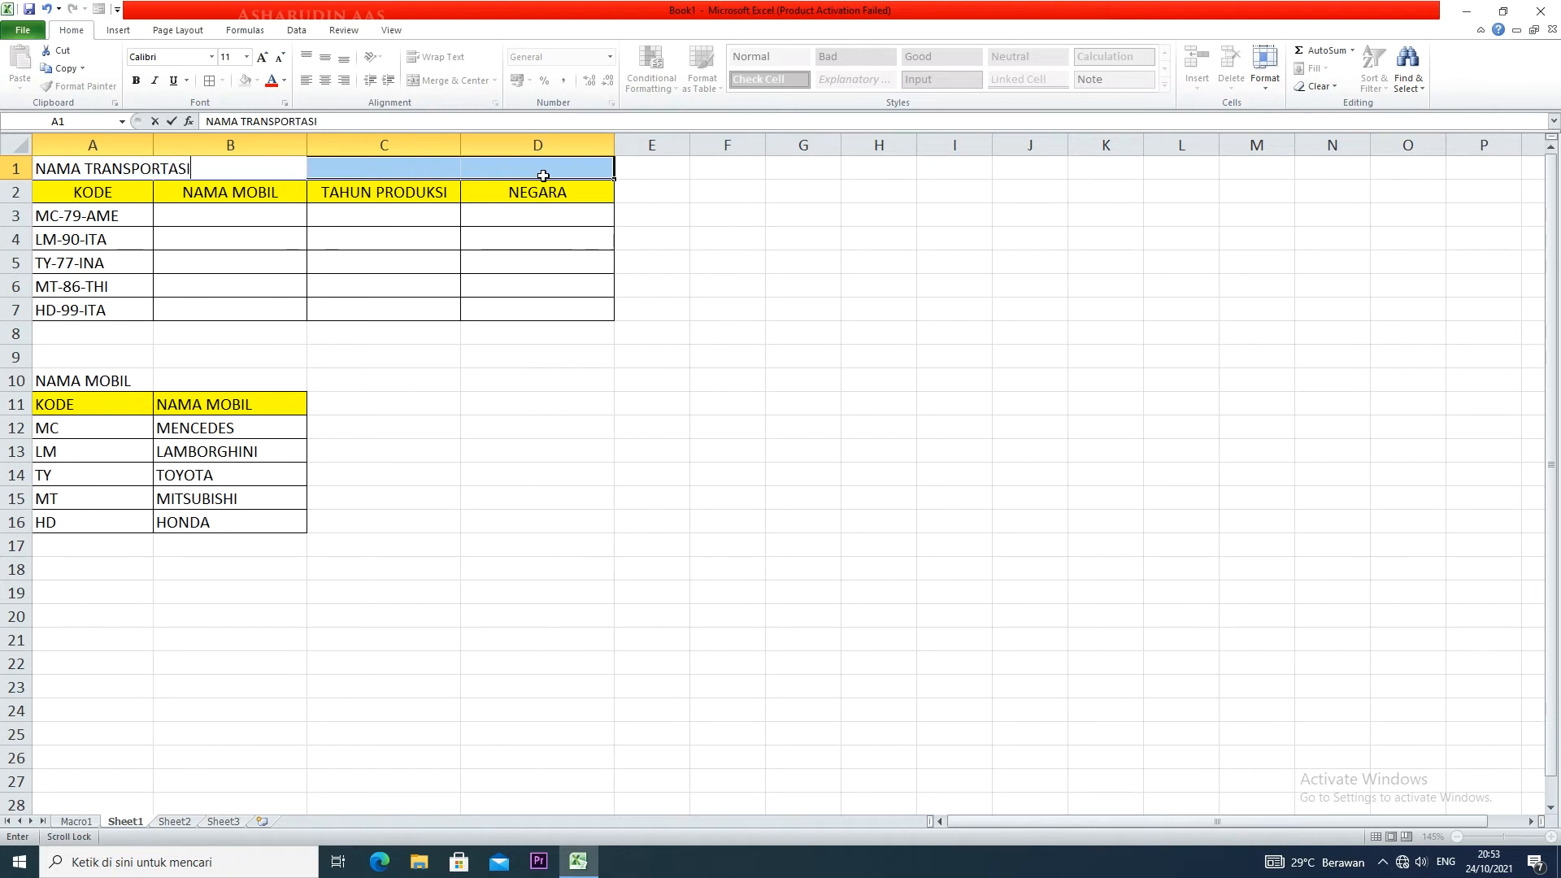
pyautogui.click(48, 149)
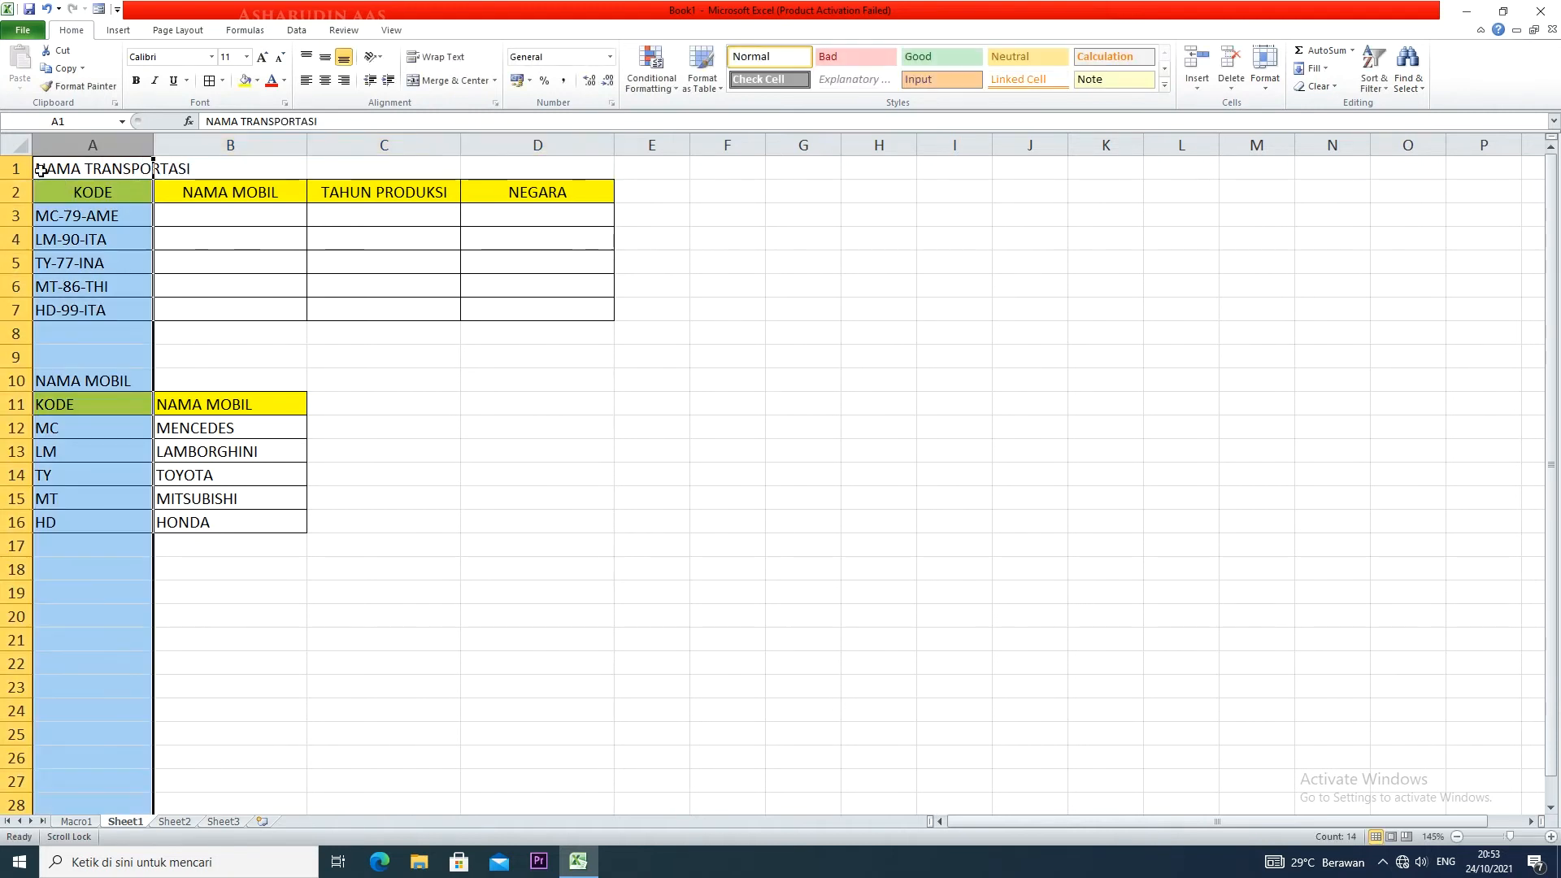
# - Merge and centre the NAMA TRANSPORTASI title across A1:D1
pyautogui.moveTo(44, 166); pyautogui.dragTo(209, 165)
pyautogui.click(62, 168)
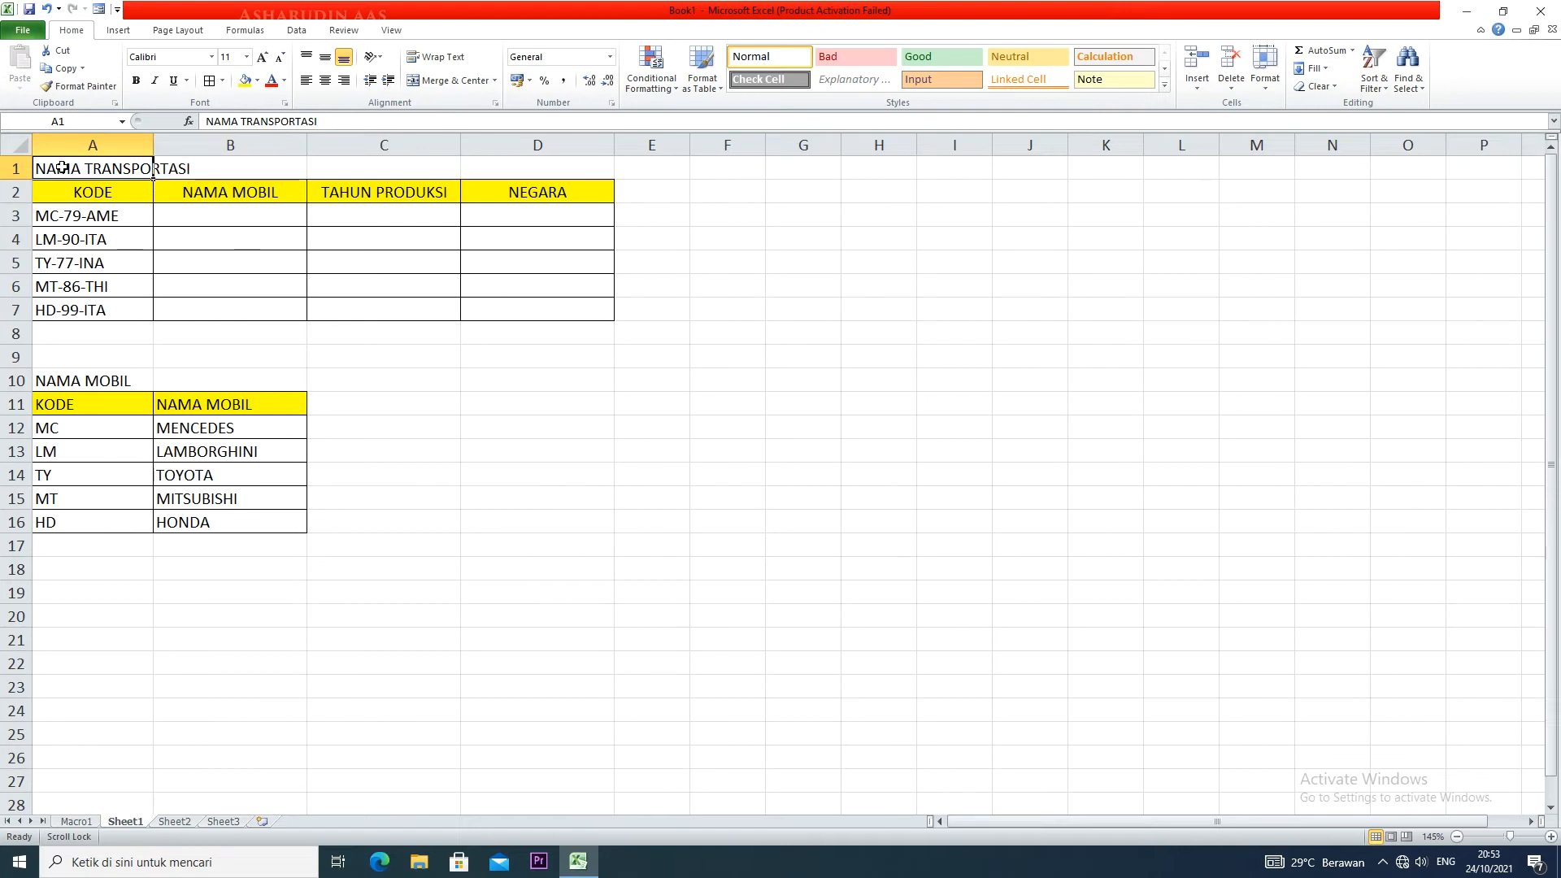
pyautogui.moveTo(57, 168); pyautogui.dragTo(538, 147)
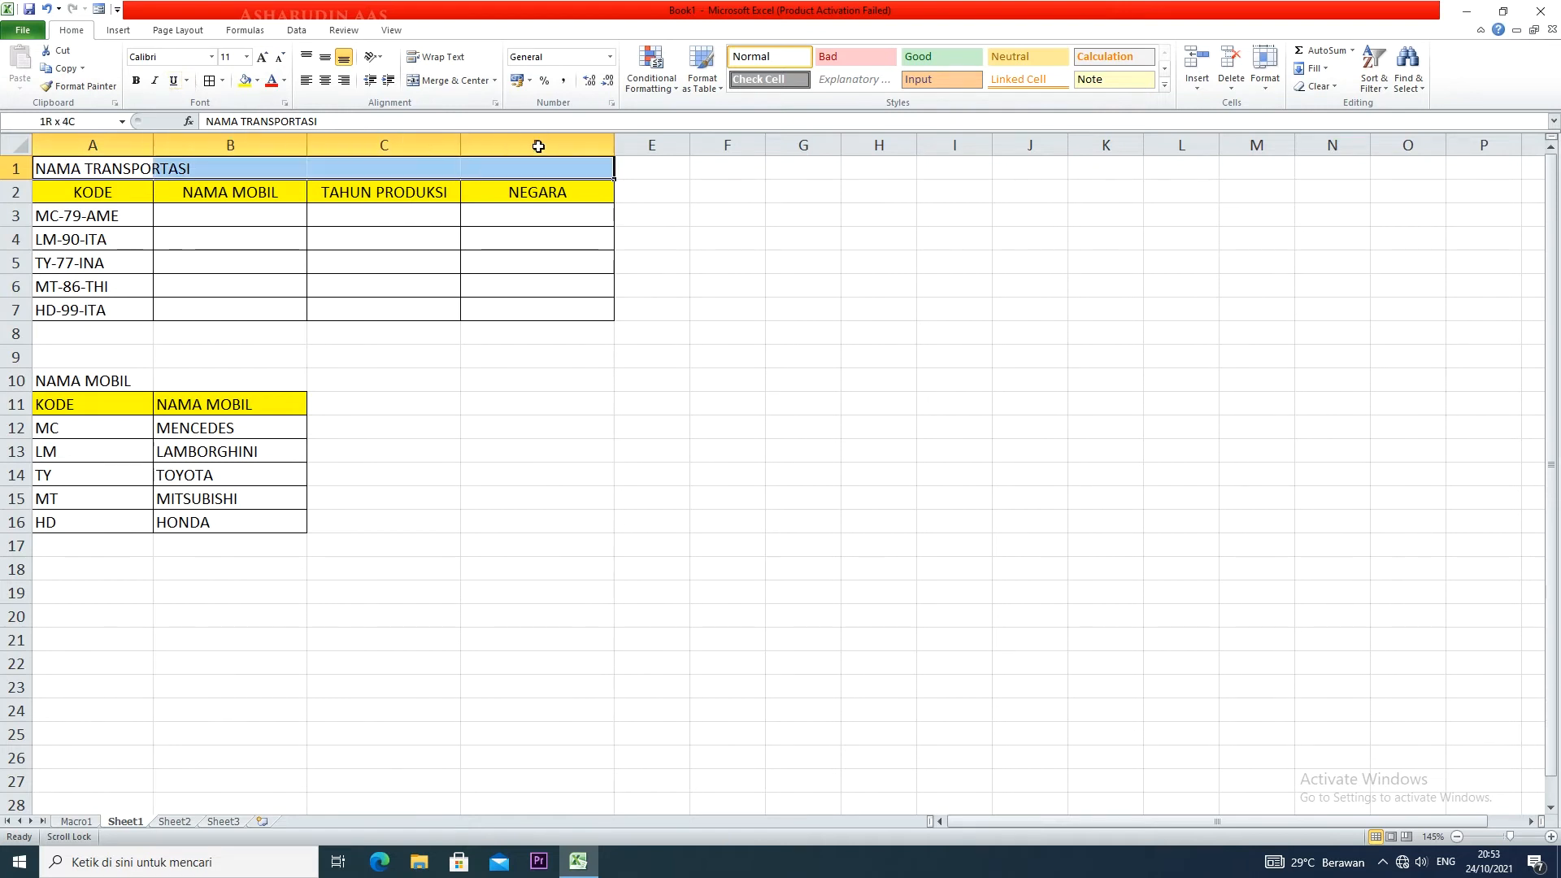
pyautogui.click(415, 80)
# - Enlarge the merged title's font by five size increments and make it bold
pyautogui.click(261, 58)
pyautogui.click(261, 59)
pyautogui.click(261, 58)
pyautogui.click(261, 58)
pyautogui.click(261, 59)
pyautogui.click(136, 80)
pyautogui.click(379, 213)
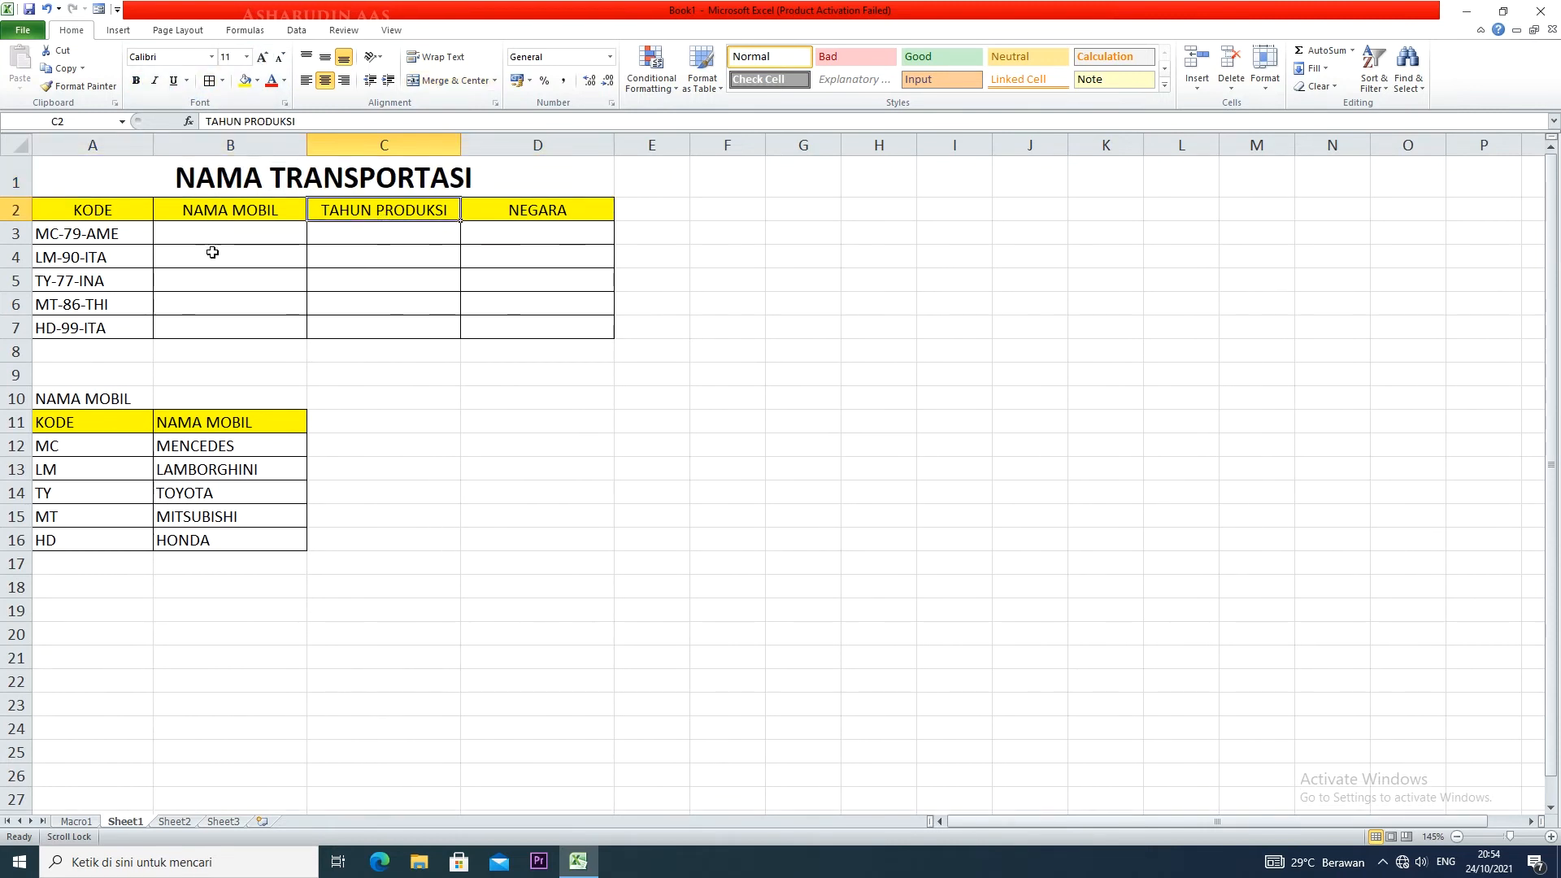
# - Fill the NAMA MOBIL label cell A10 with the standard red colour
pyautogui.moveTo(221, 231); pyautogui.dragTo(221, 307)
pyautogui.click(72, 400)
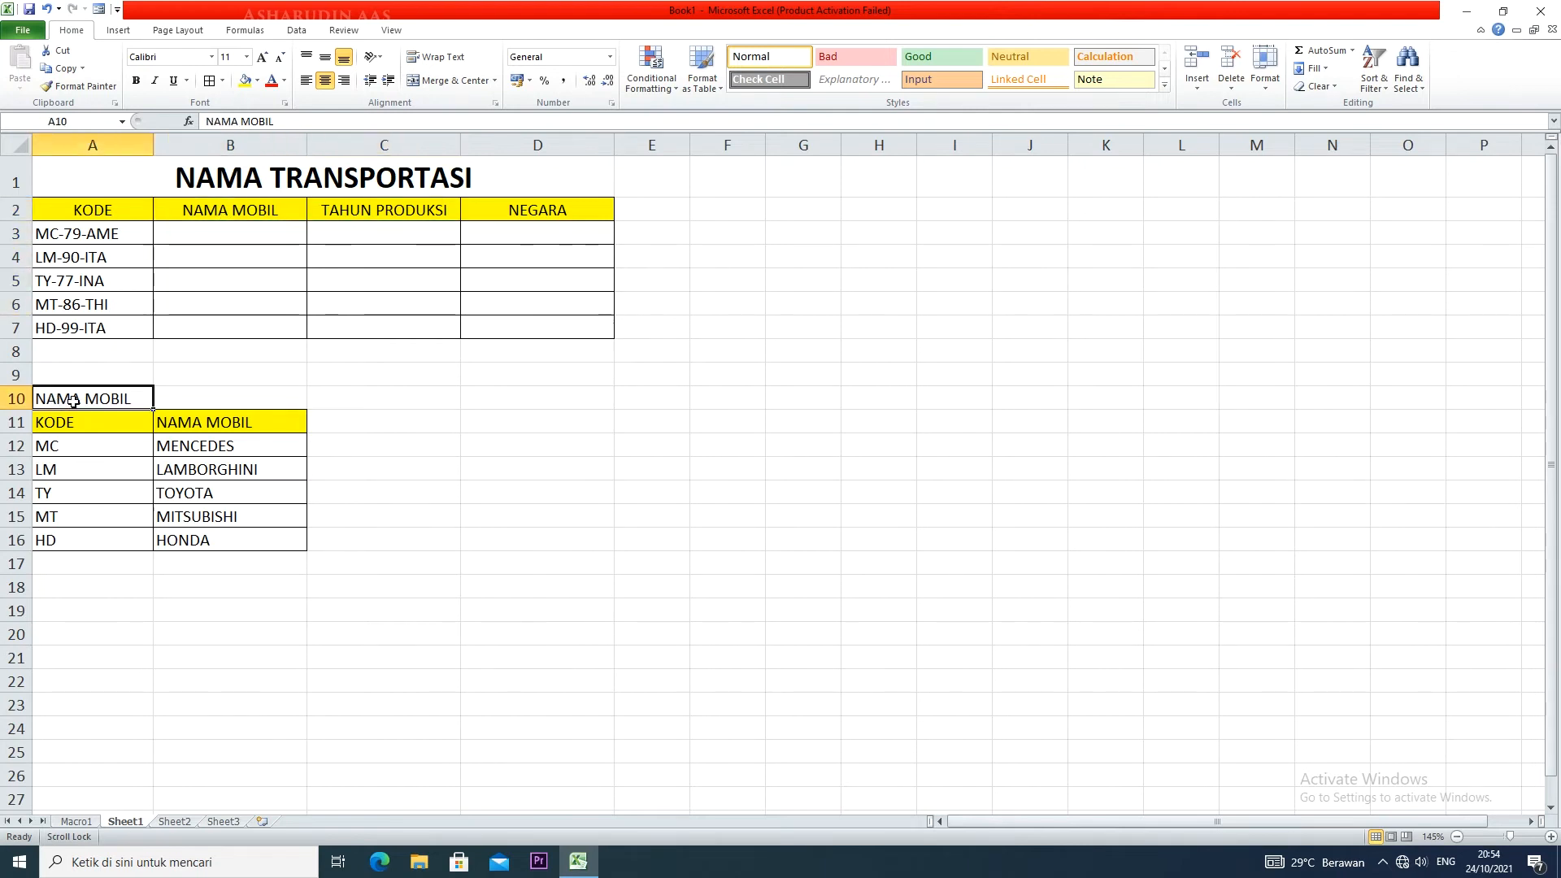
pyautogui.click(257, 80)
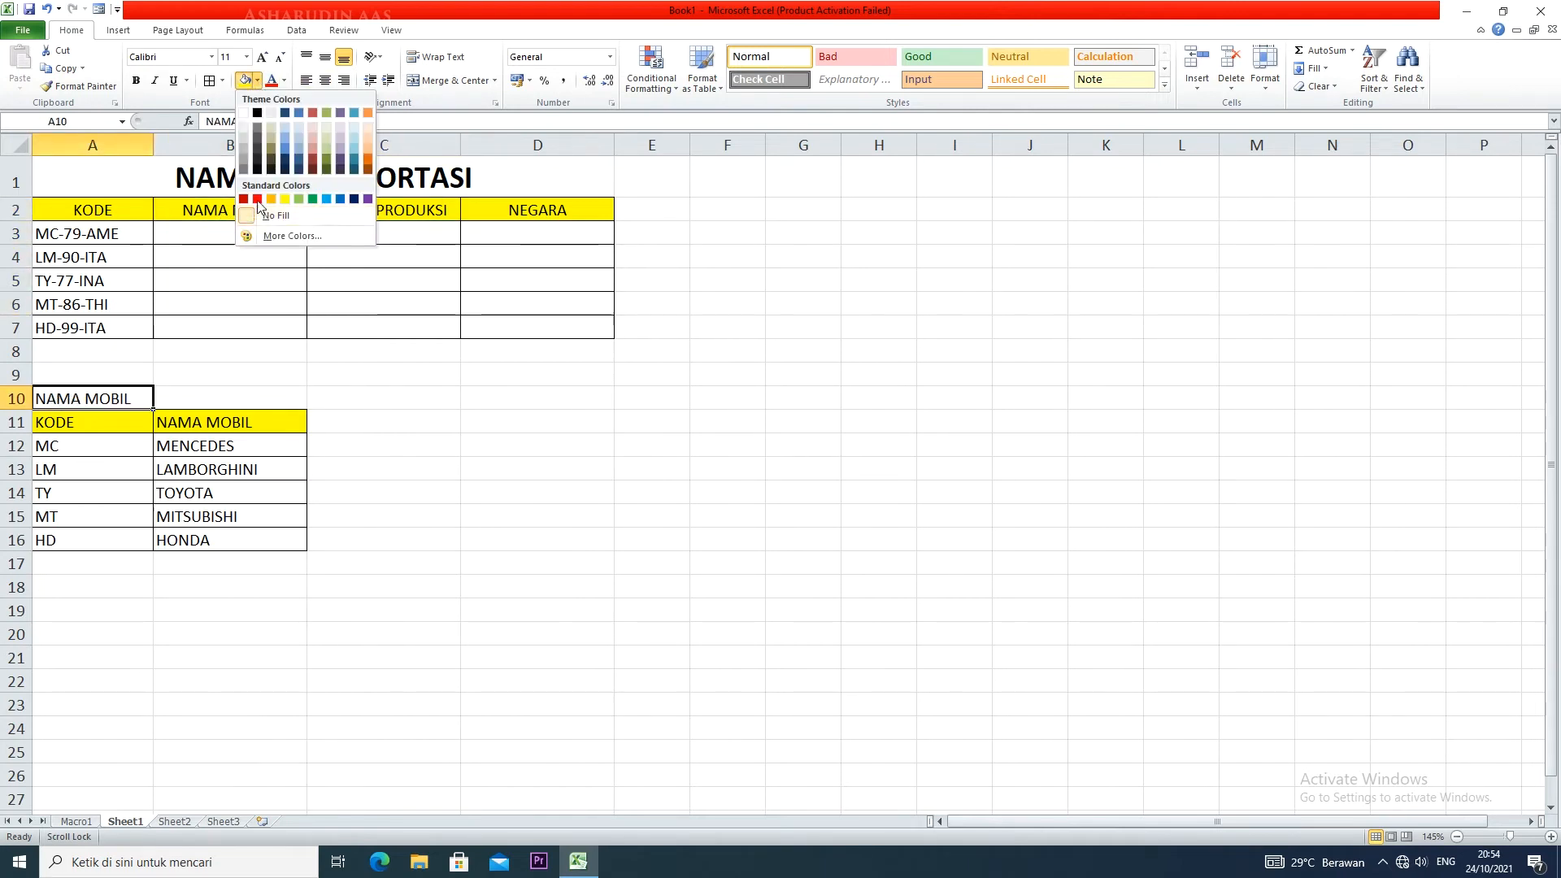
pyautogui.click(257, 200)
pyautogui.click(432, 442)
# - Copy the NAMA MOBIL lookup table A10:B16 and paste the copy starting at A18
pyautogui.moveTo(108, 398); pyautogui.dragTo(230, 536)
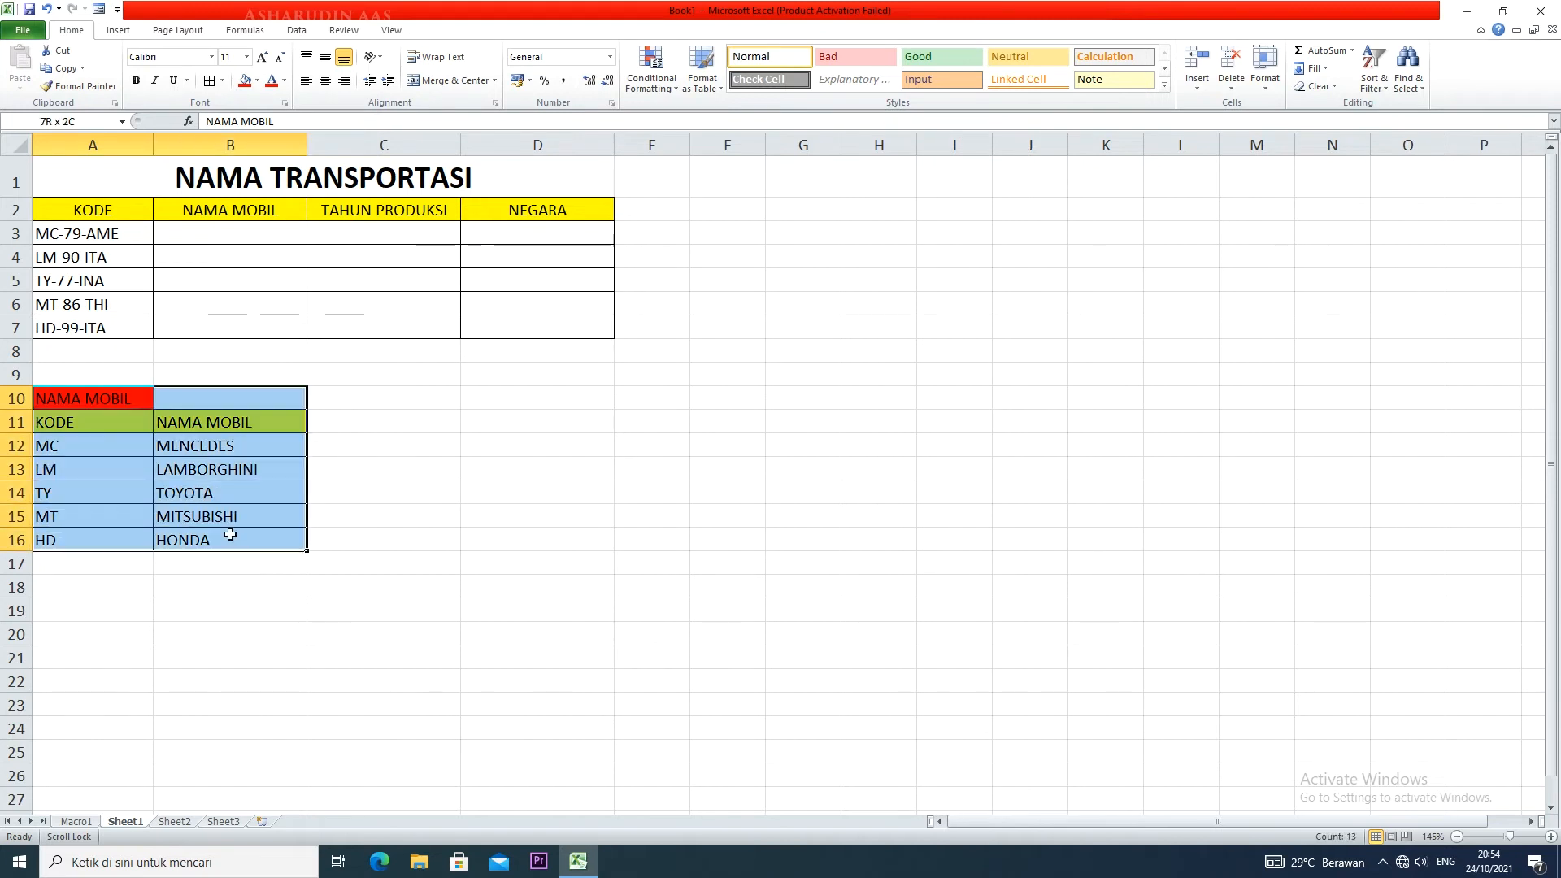
pyautogui.hotkey('ctrl', 'c')
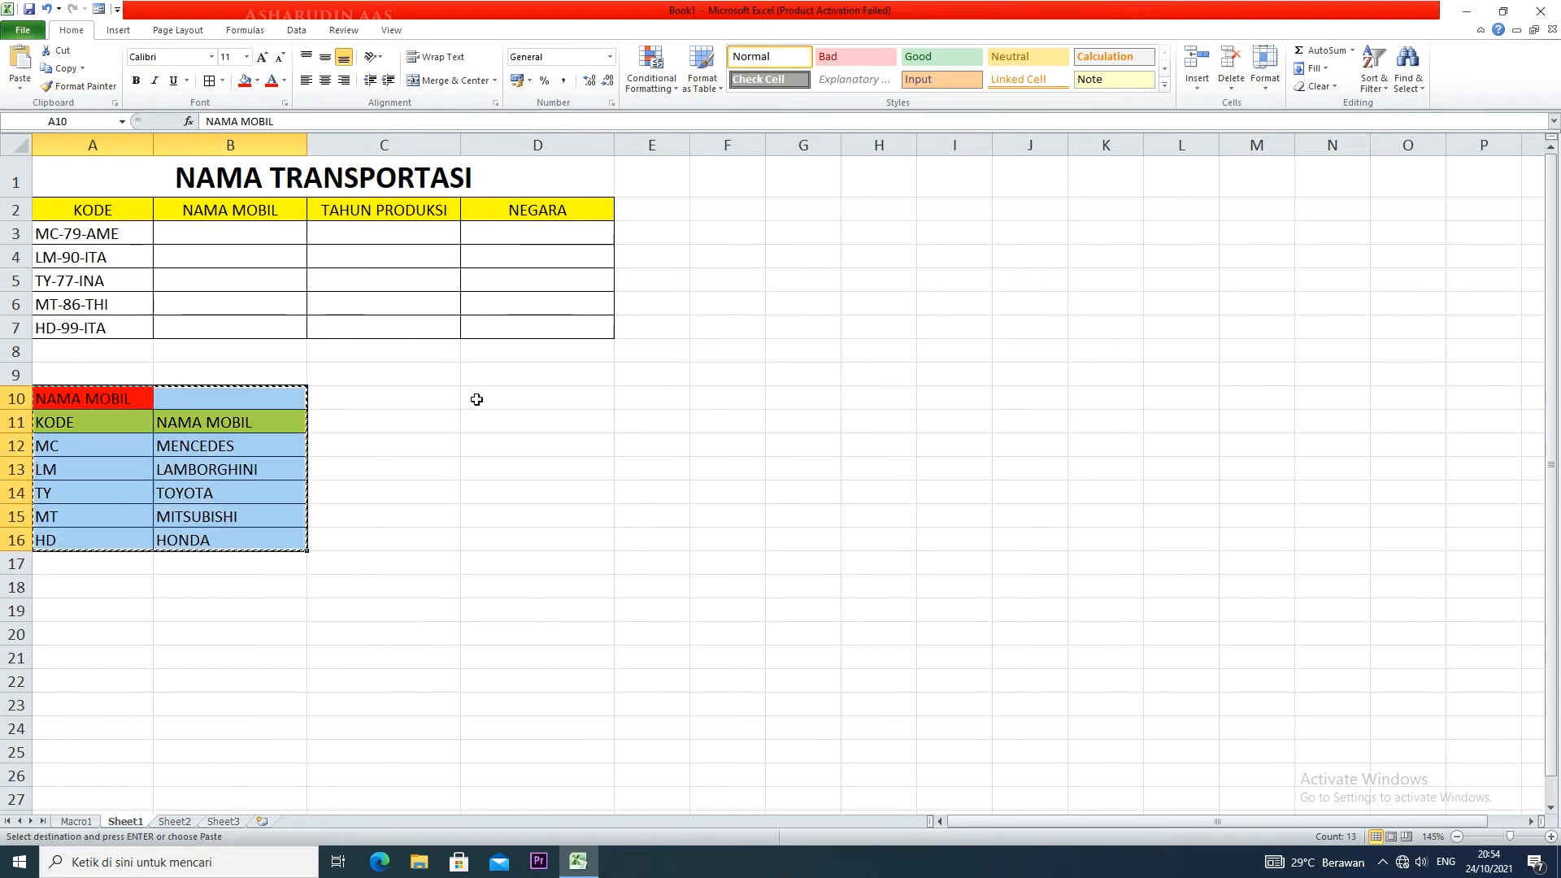
pyautogui.click(53, 584)
pyautogui.hotkey('ctrl', 'v')
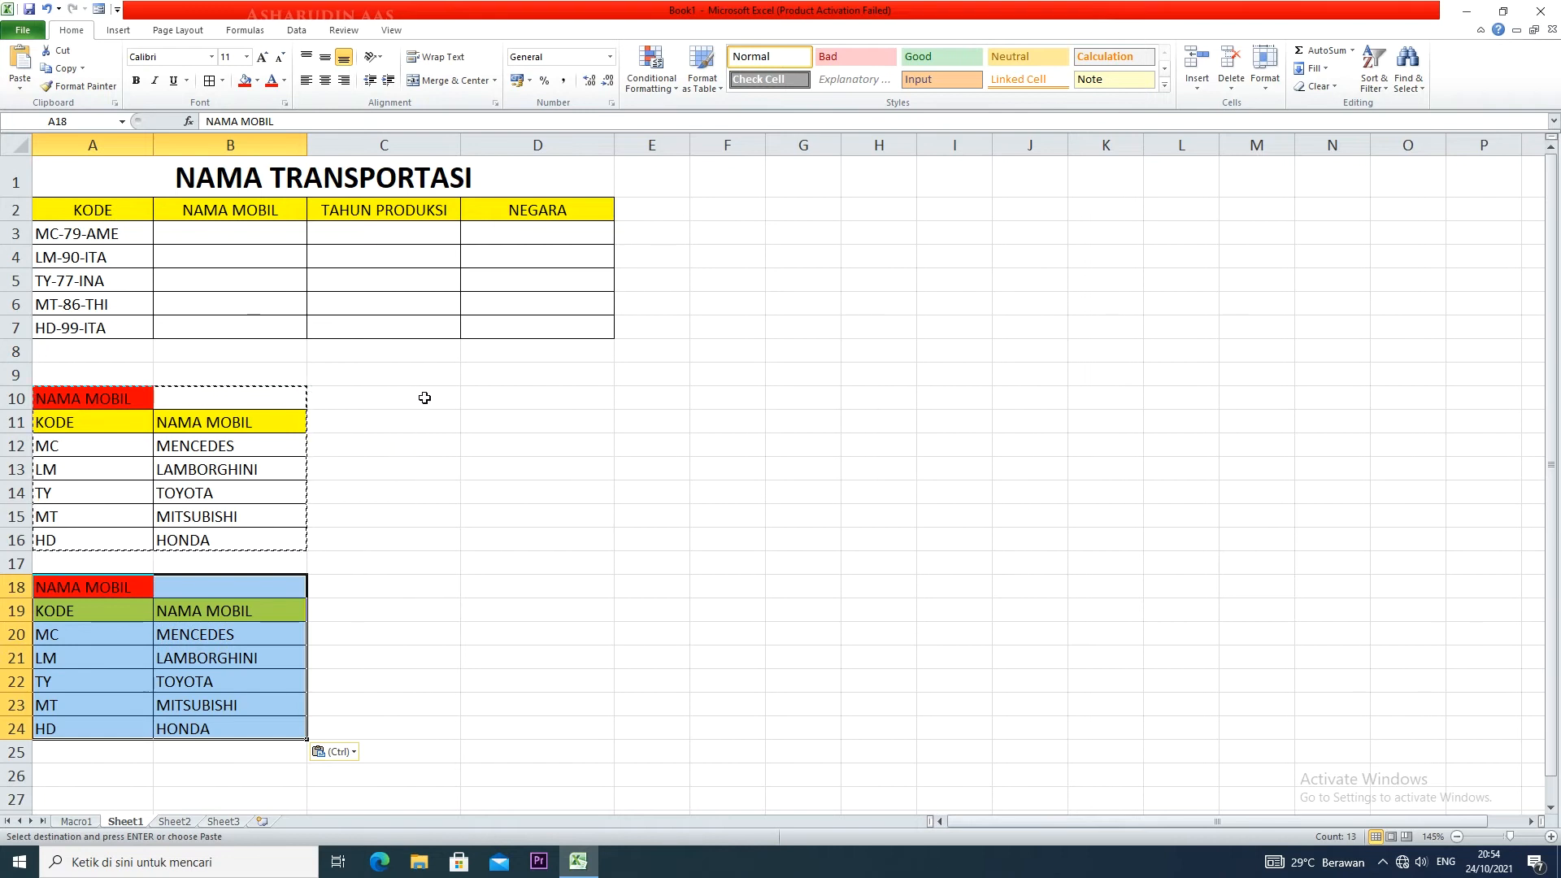
# - Paste a second copy of the NAMA MOBIL lookup table starting at A26 and end the copy mode
pyautogui.scroll(-1, 404, 687)
pyautogui.click(68, 691)
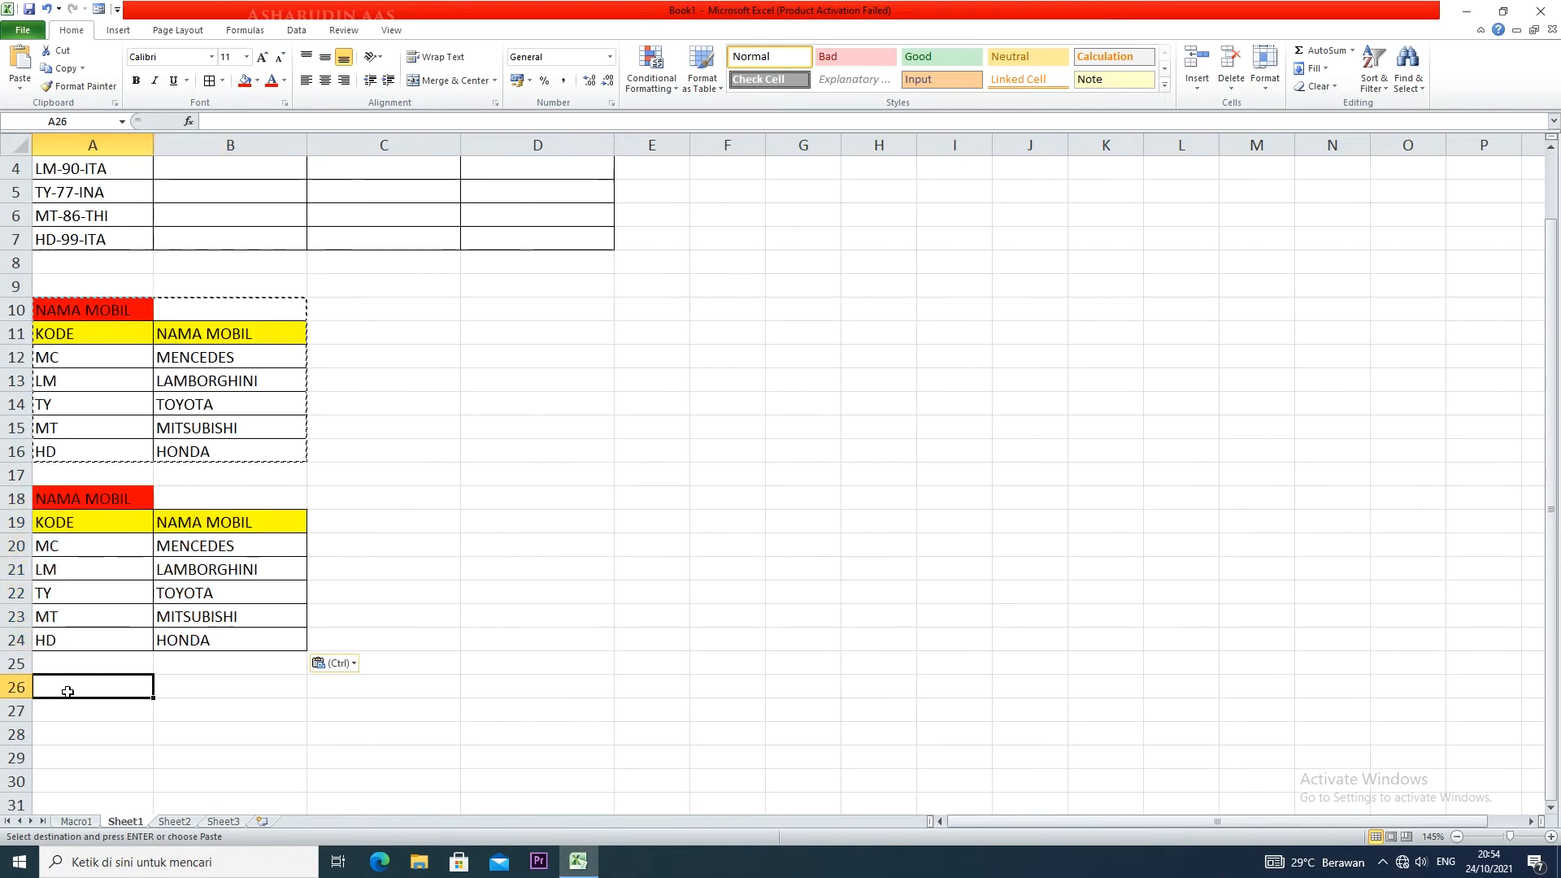
pyautogui.hotkey('ctrl', 'v')
pyautogui.scroll(-1, 419, 727)
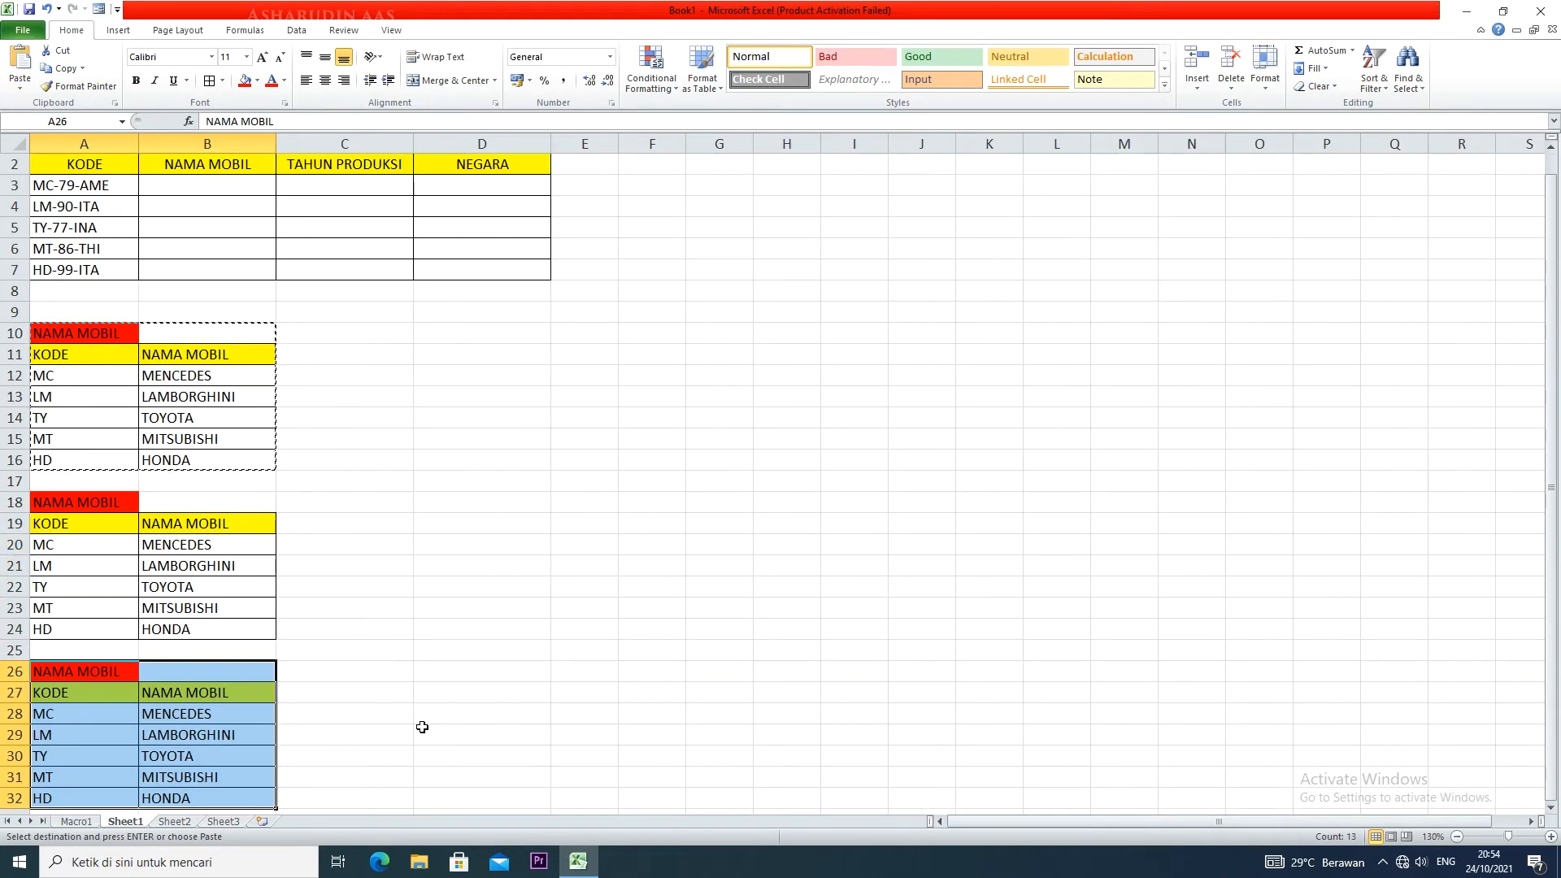
pyautogui.scroll(-1, 422, 727)
pyautogui.click(314, 602)
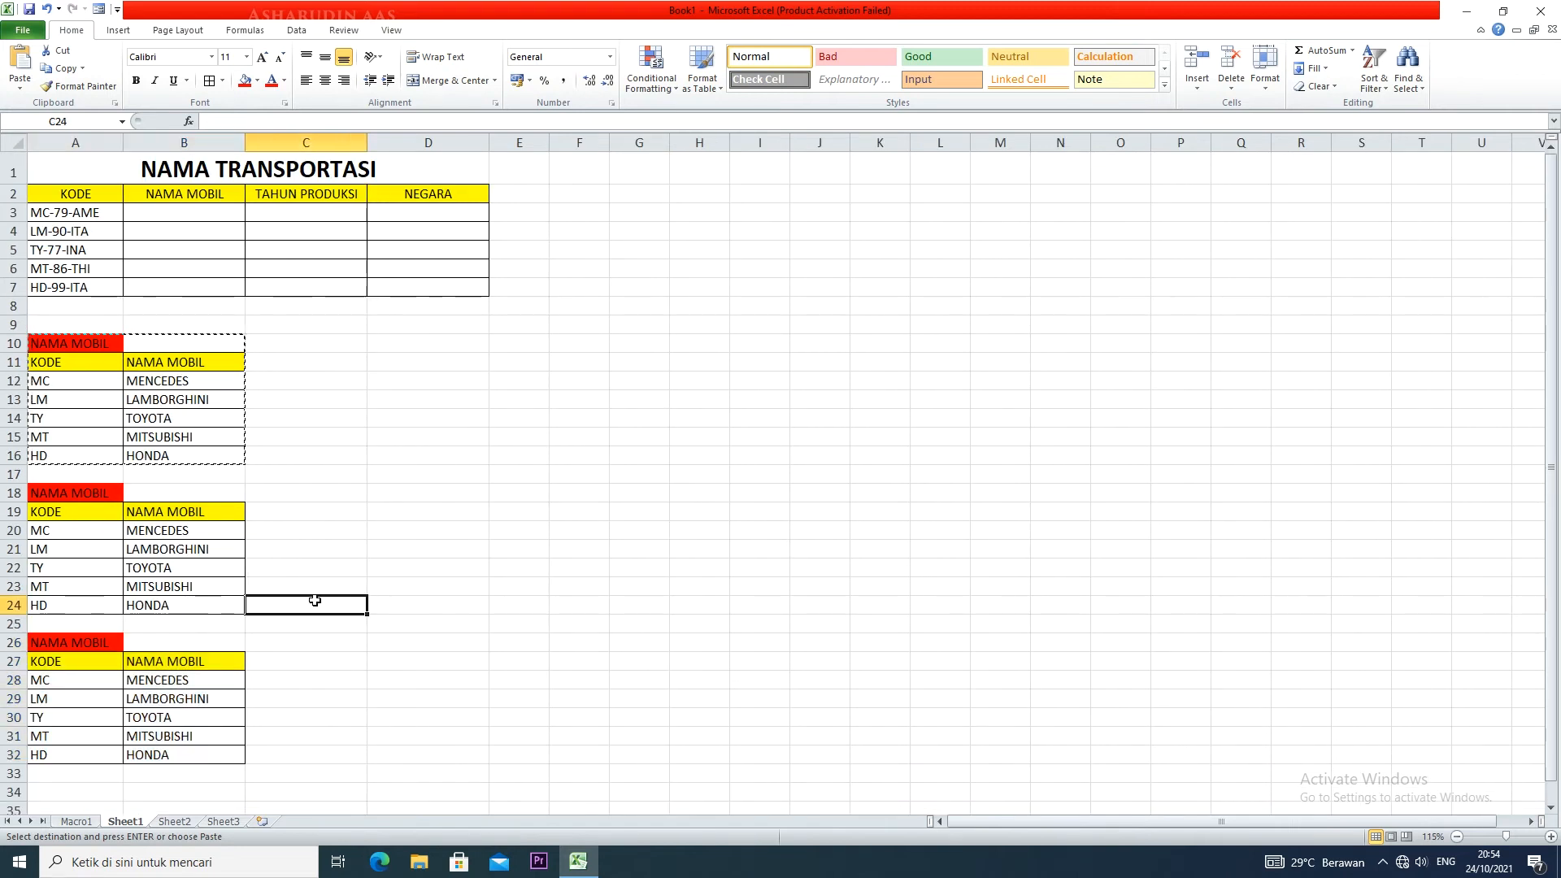
pyautogui.press('Escape')
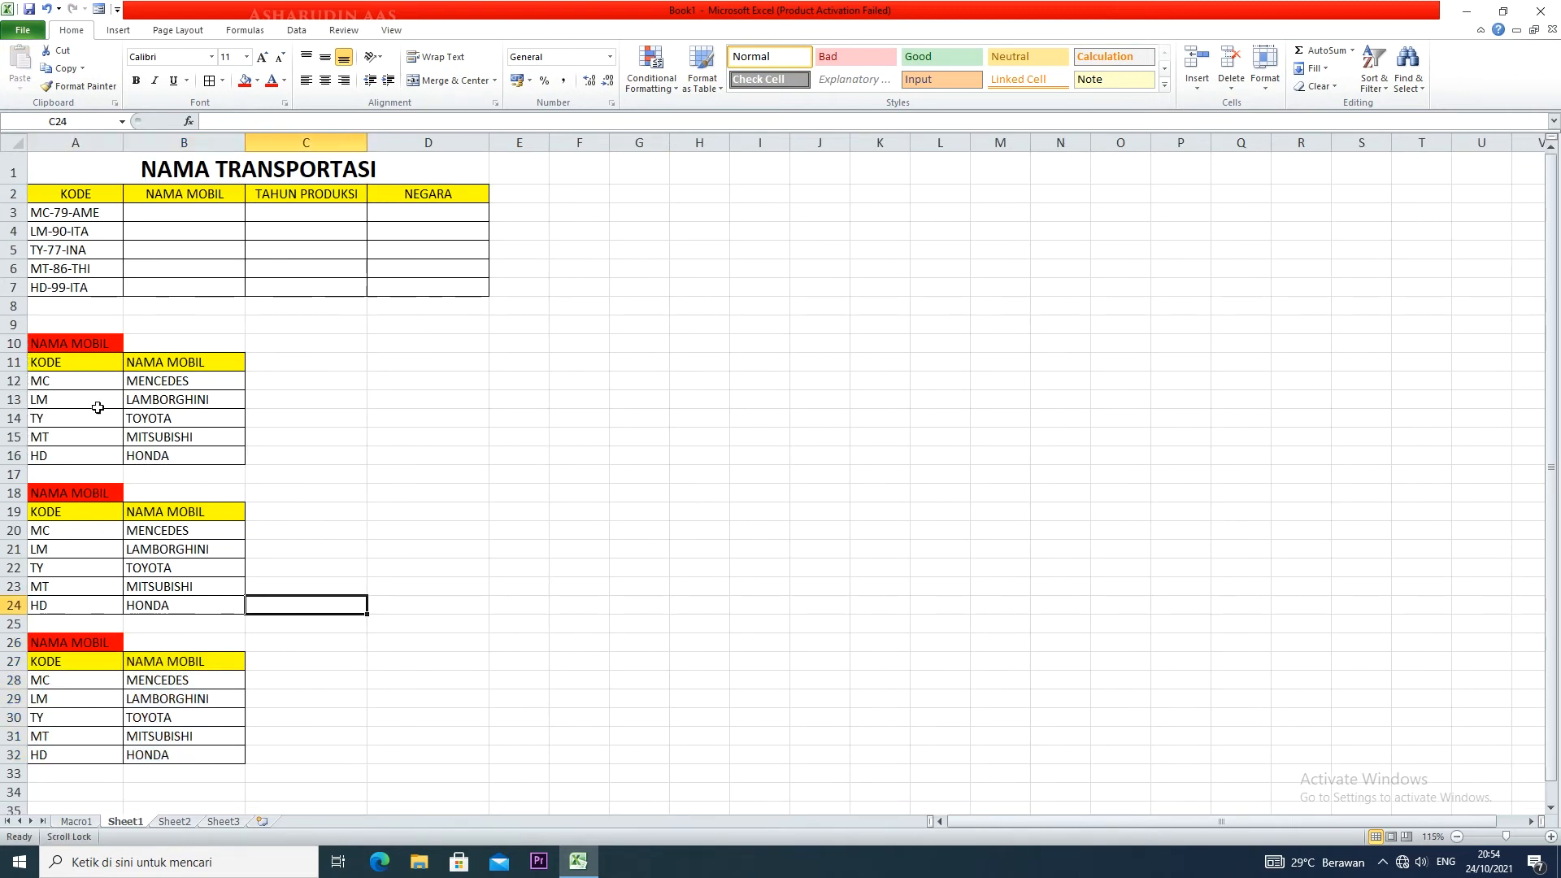
# - Replace the label of the first pasted table in A18 with TAHUN PRODUKSI
pyautogui.click(109, 492)
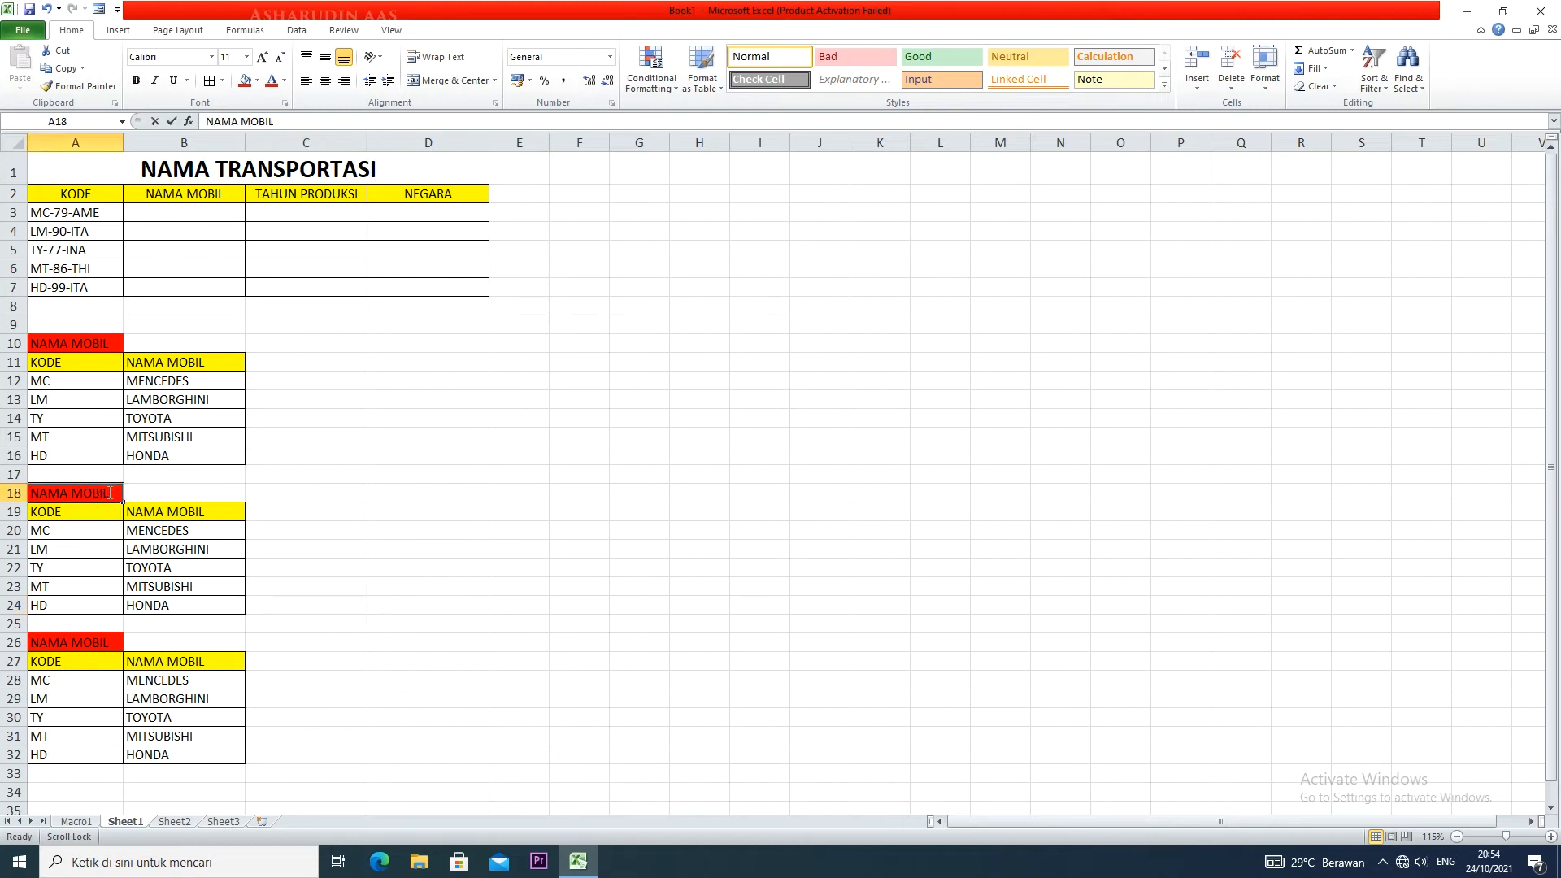
pyautogui.doubleClick(109, 492)
pyautogui.press('BackSpace')
pyautogui.press('BackSpace')
pyautogui.press('BackSpace')
pyautogui.press('BackSpace')
pyautogui.press('BackSpace')
pyautogui.press('BackSpace')
pyautogui.press('BackSpace')
pyautogui.press('BackSpace')
pyautogui.press('BackSpace')
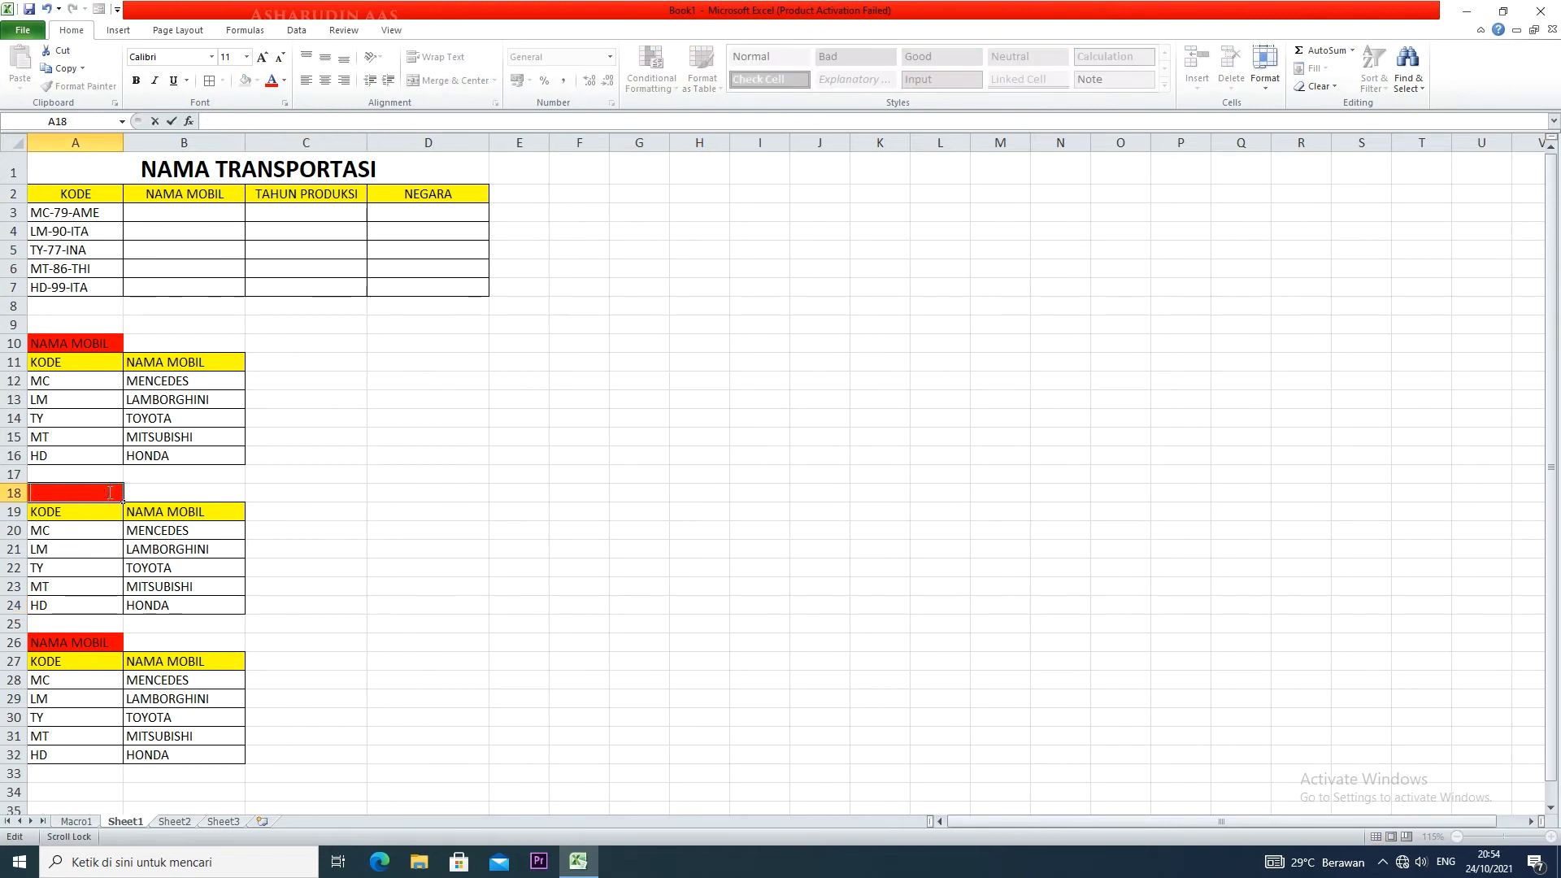
pyautogui.write('TAHUN PRODUKSI')
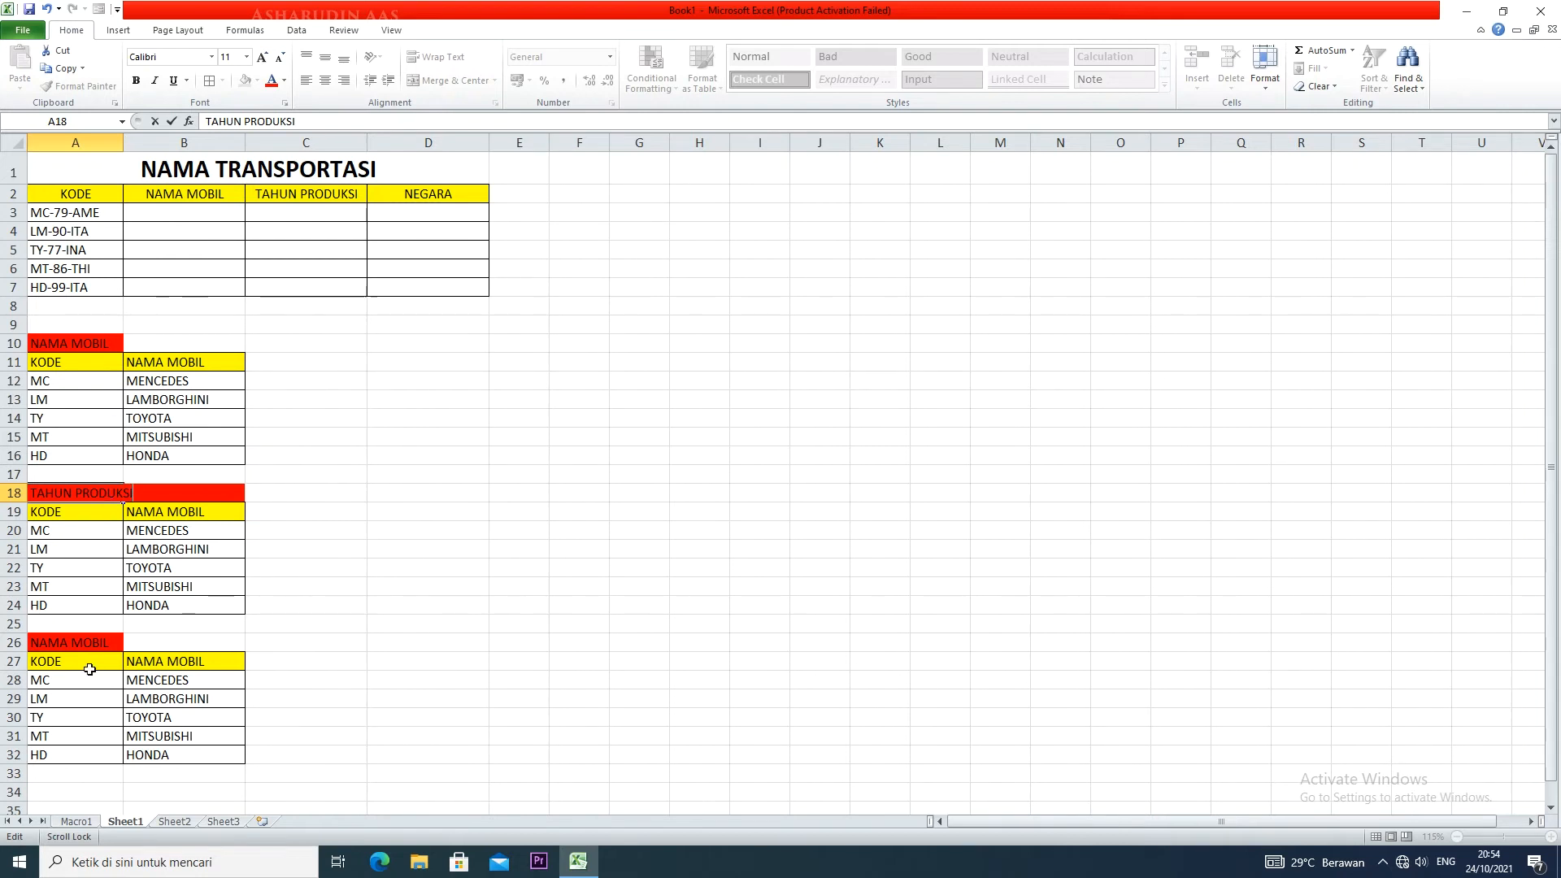
# - Replace the label of the second pasted table in A26 with NEGARA
pyautogui.click(85, 643)
pyautogui.write('NEGARA')
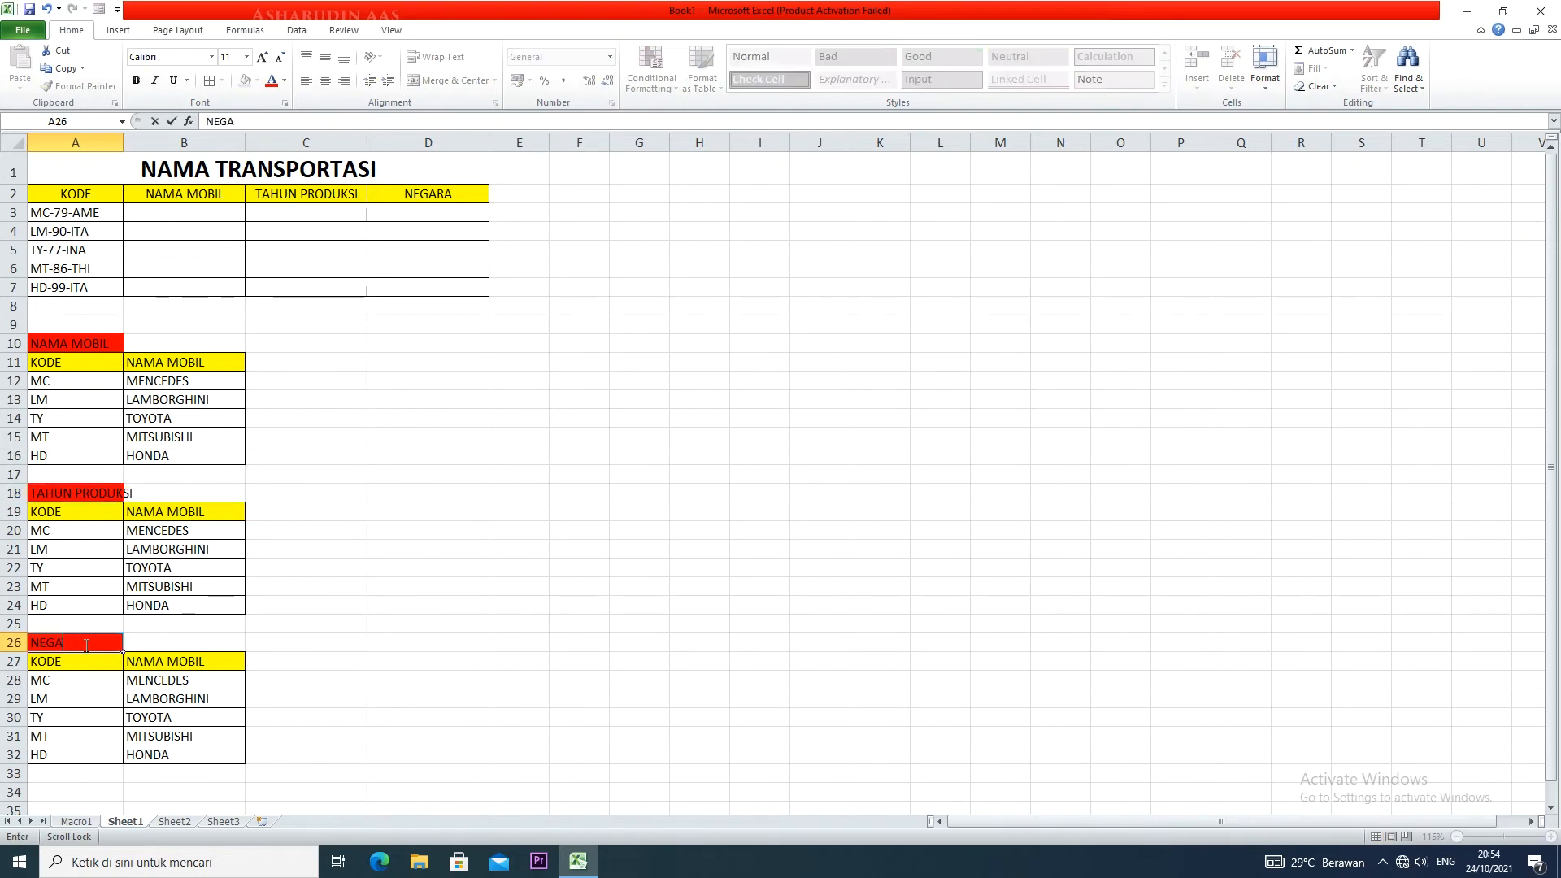
pyautogui.click(138, 697)
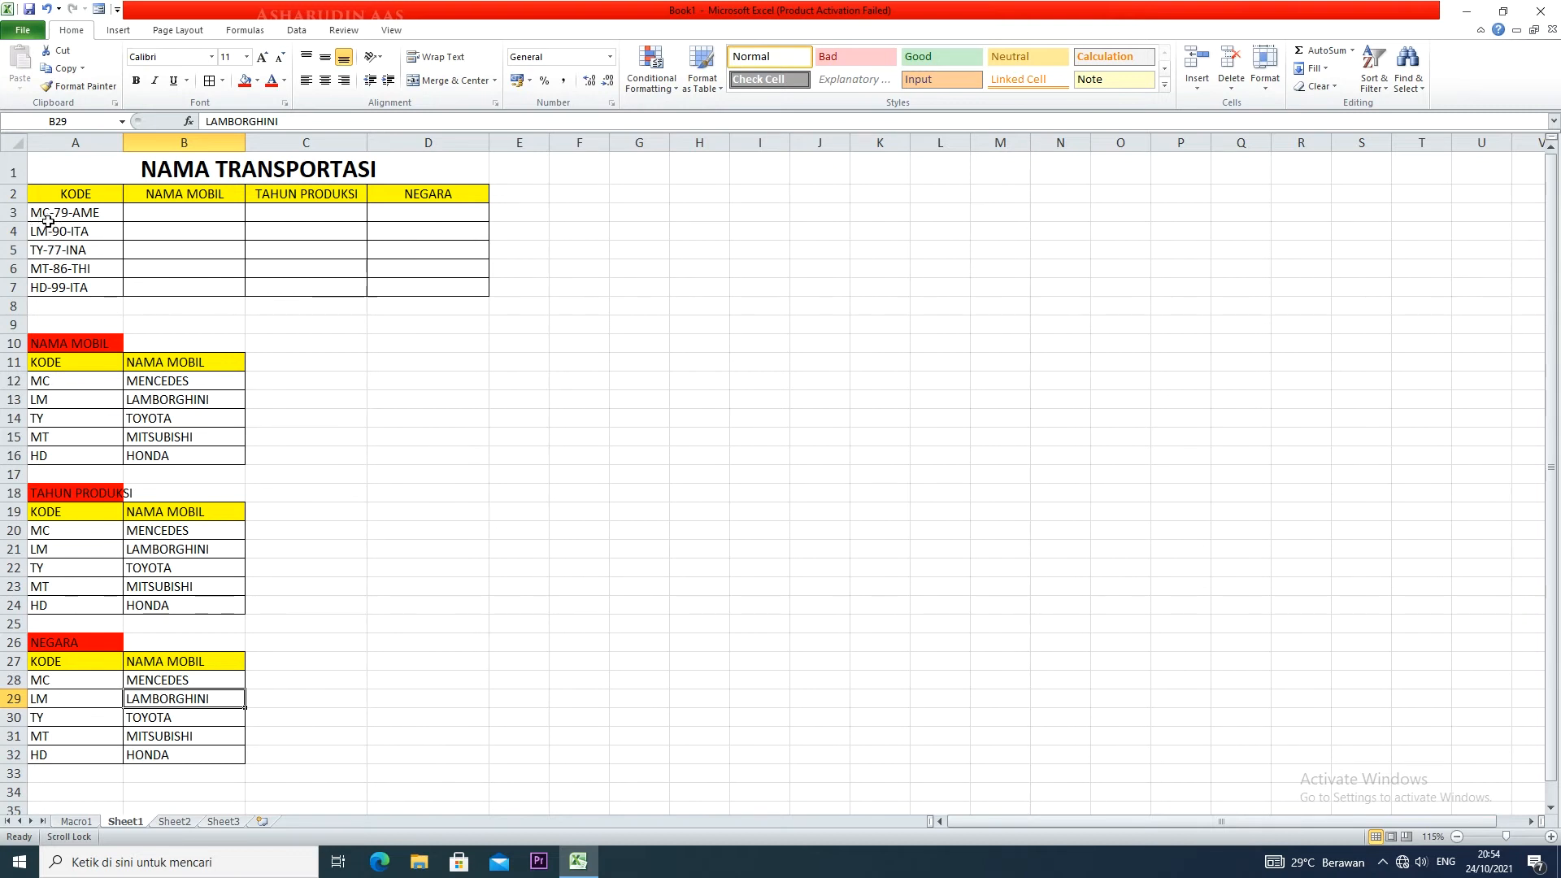
# - Correct the spelling of the MC car name in B12 to MERCEDES
pyautogui.click(155, 381)
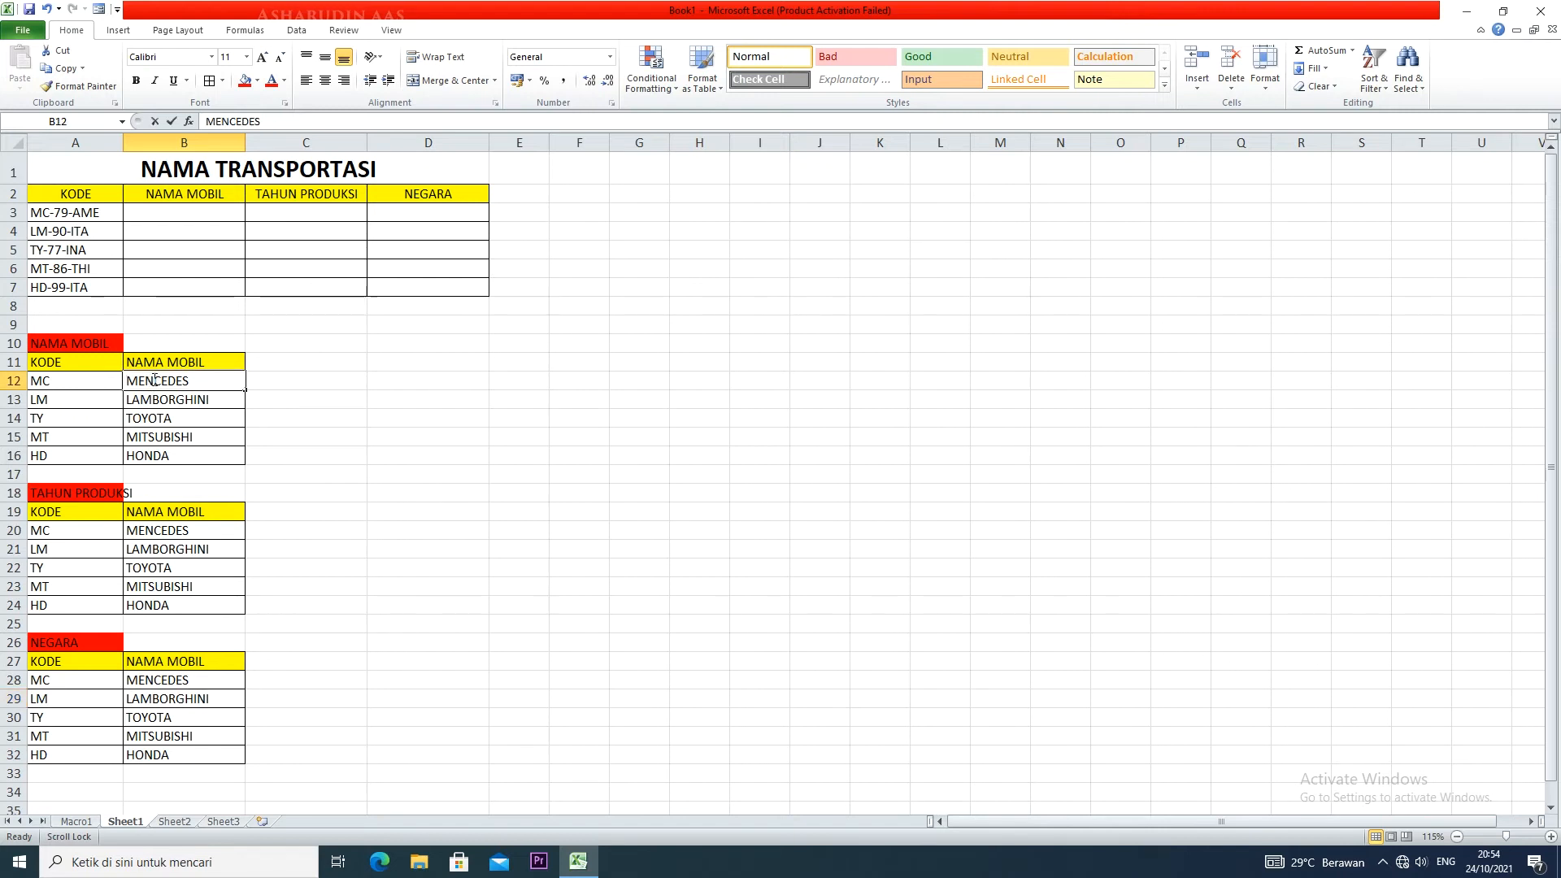
pyautogui.doubleClick(155, 380)
pyautogui.press('BackSpace')
pyautogui.write('R')
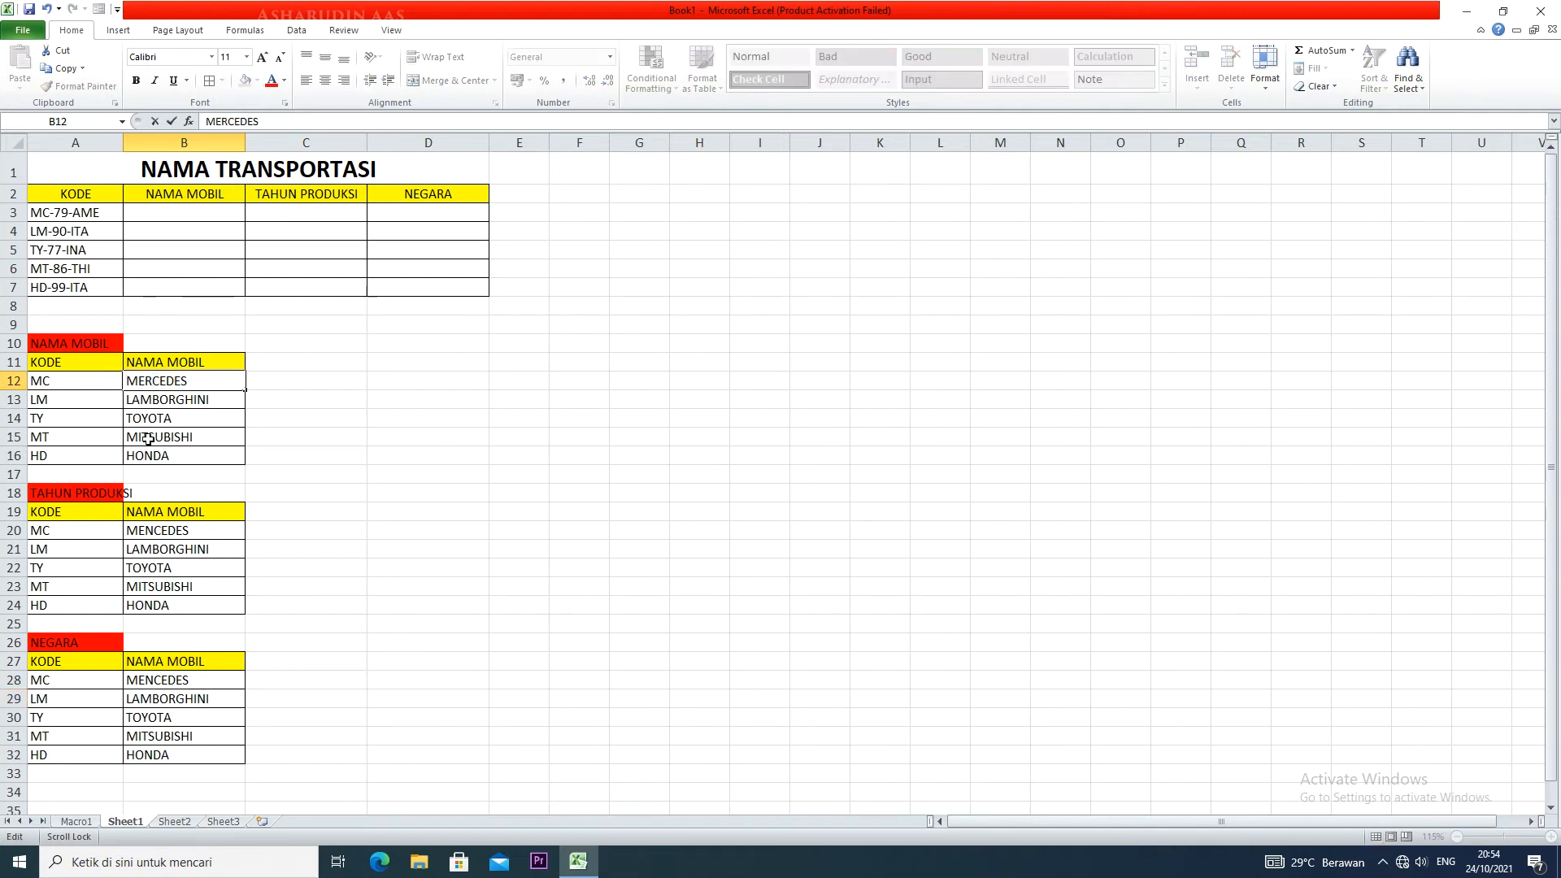
pyautogui.click(152, 416)
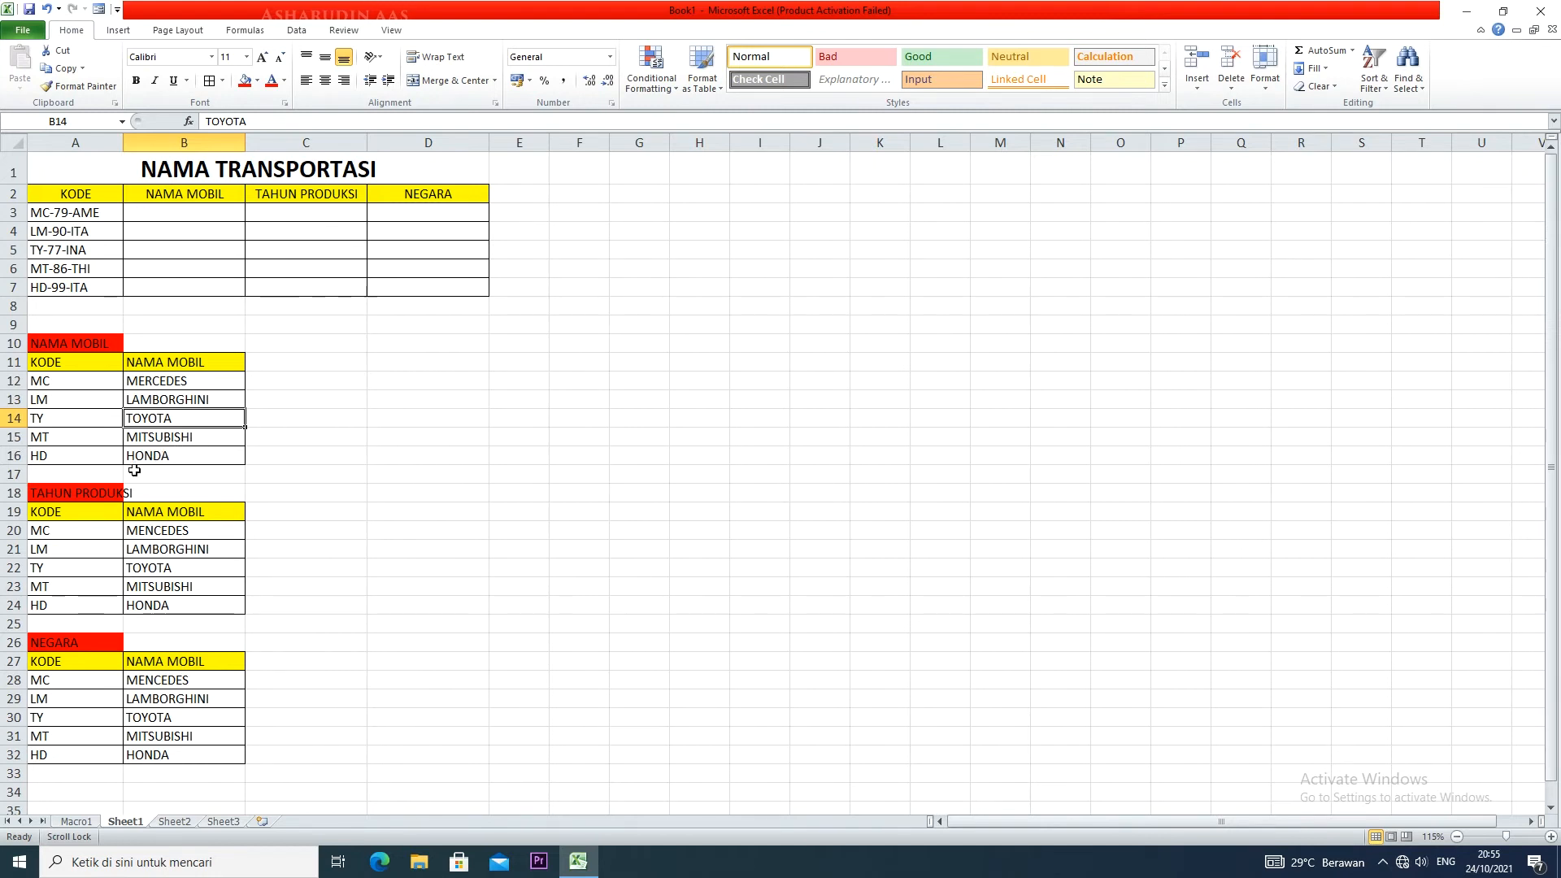
# - Enter 79 as the first KODE in A20 and widen column A to fit the TAHUN PRODUKSI label
pyautogui.click(97, 530)
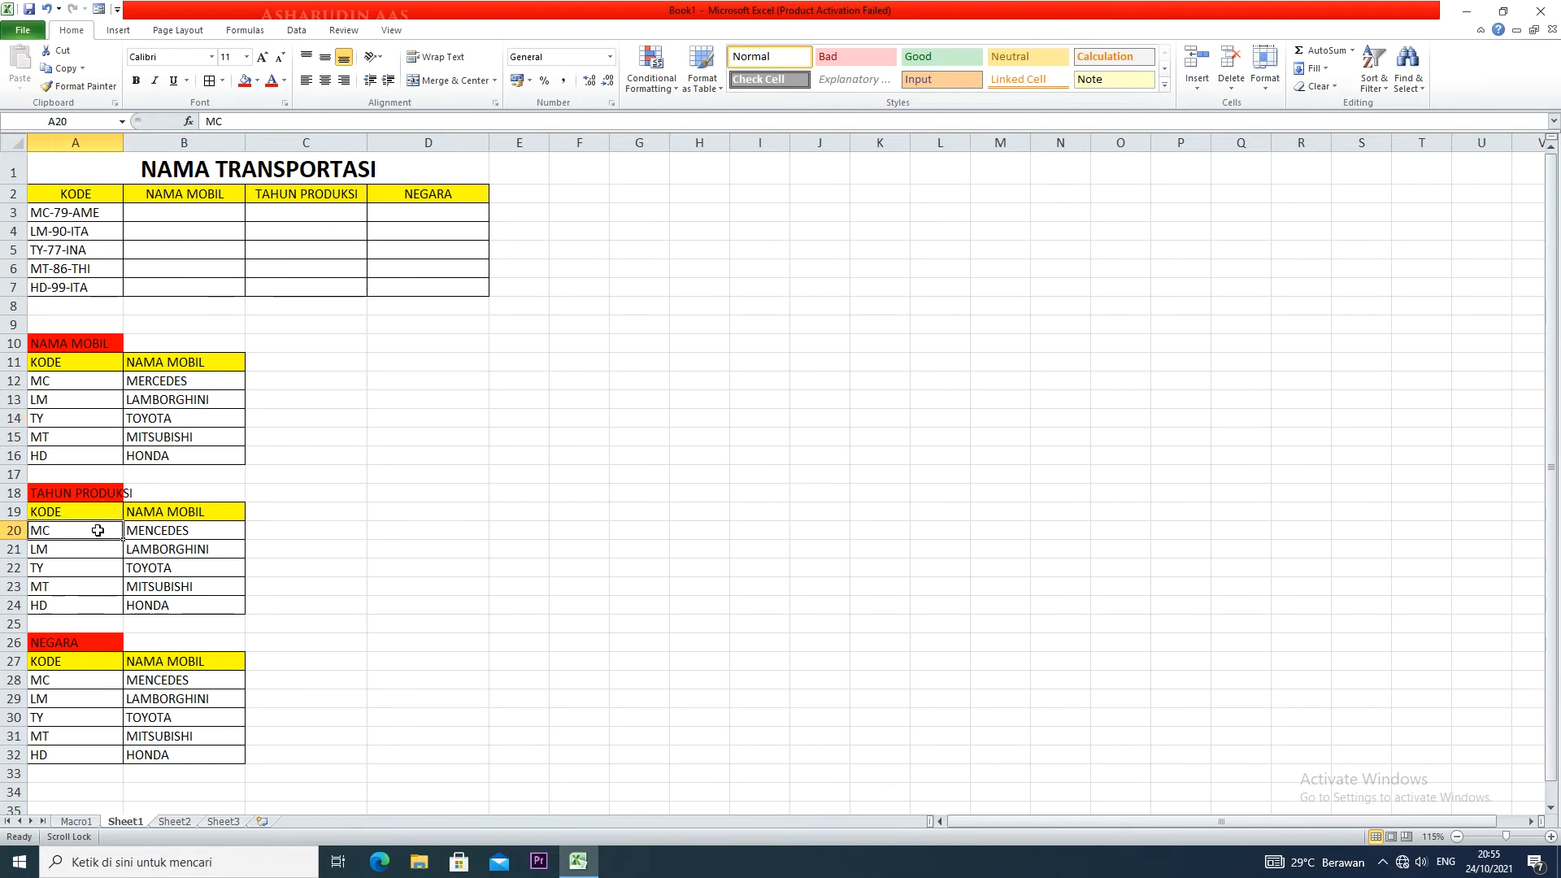
pyautogui.write('79')
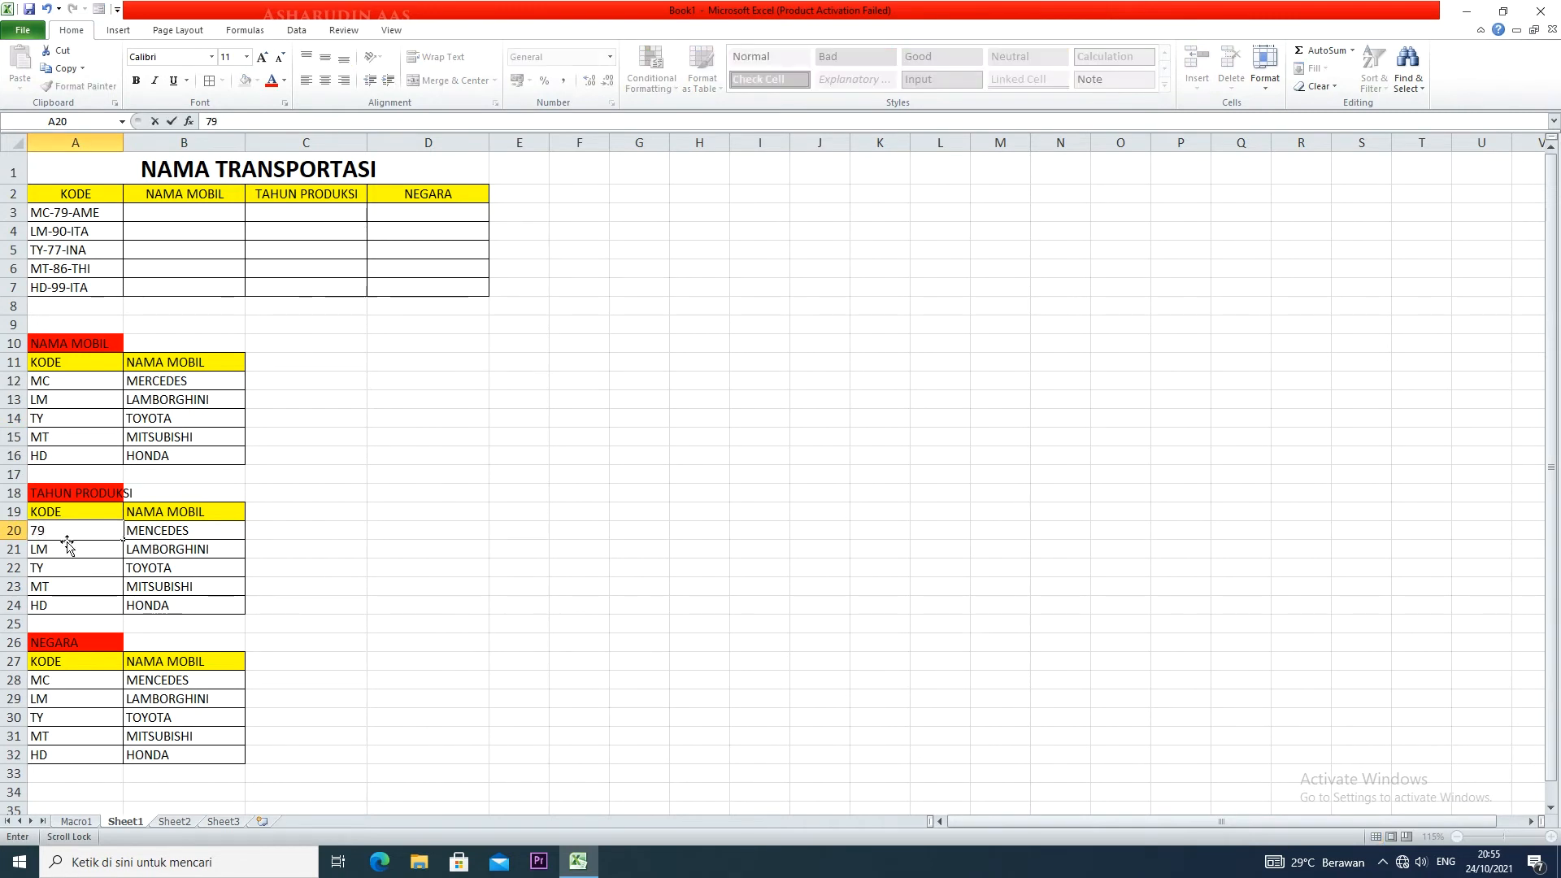
pyautogui.click(127, 143)
pyautogui.moveTo(124, 144); pyautogui.dragTo(139, 144)
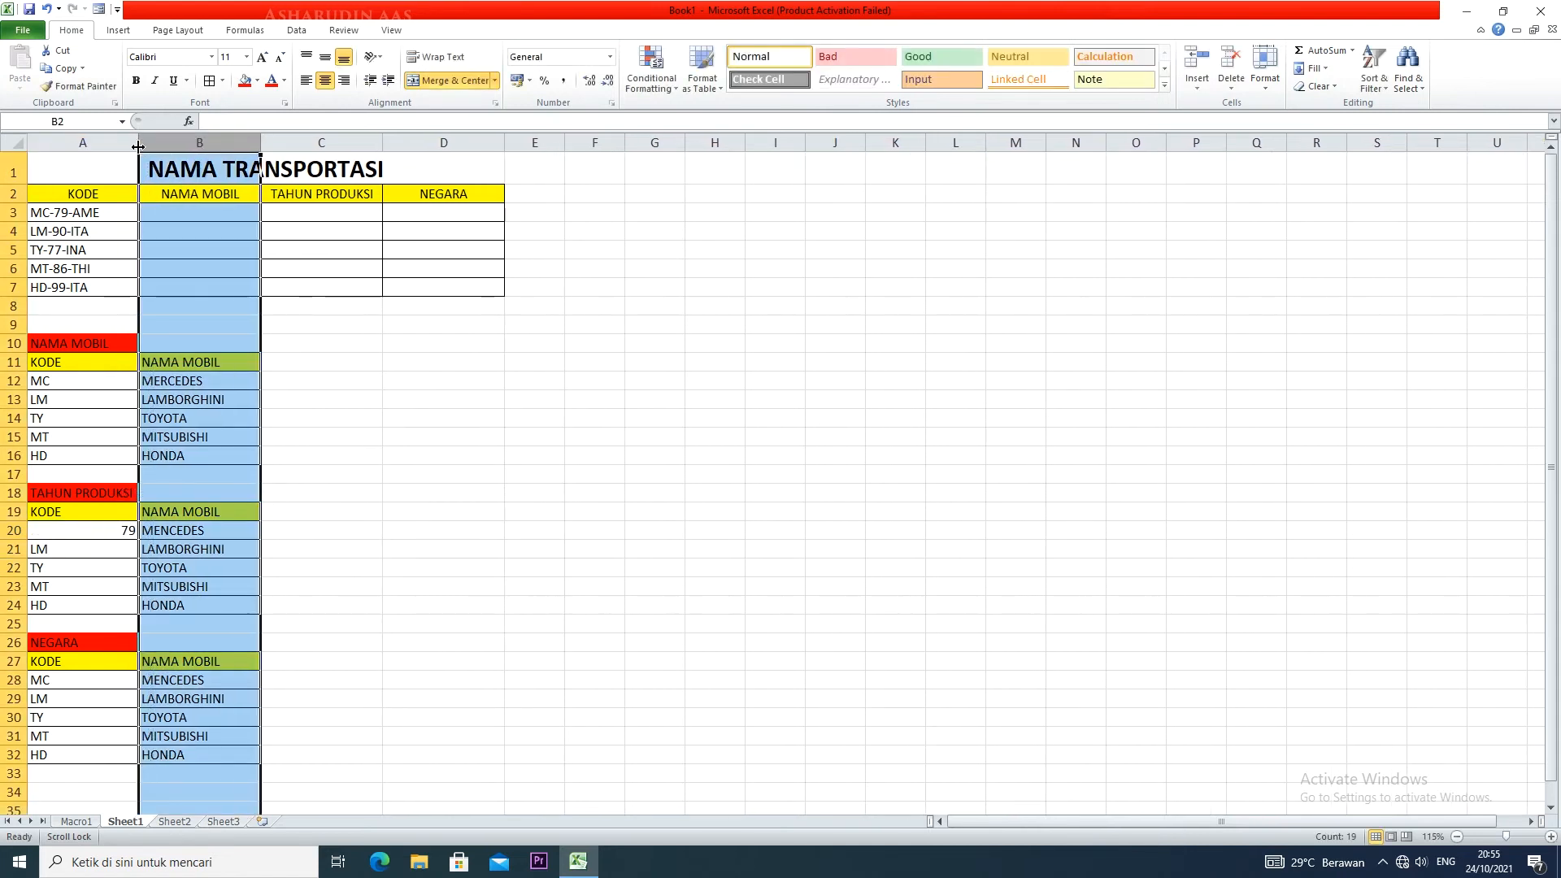
# - Enter the codes 90, 77, 86 and 99 in A21:A24 of the TAHUN PRODUKSI table
pyautogui.click(111, 544)
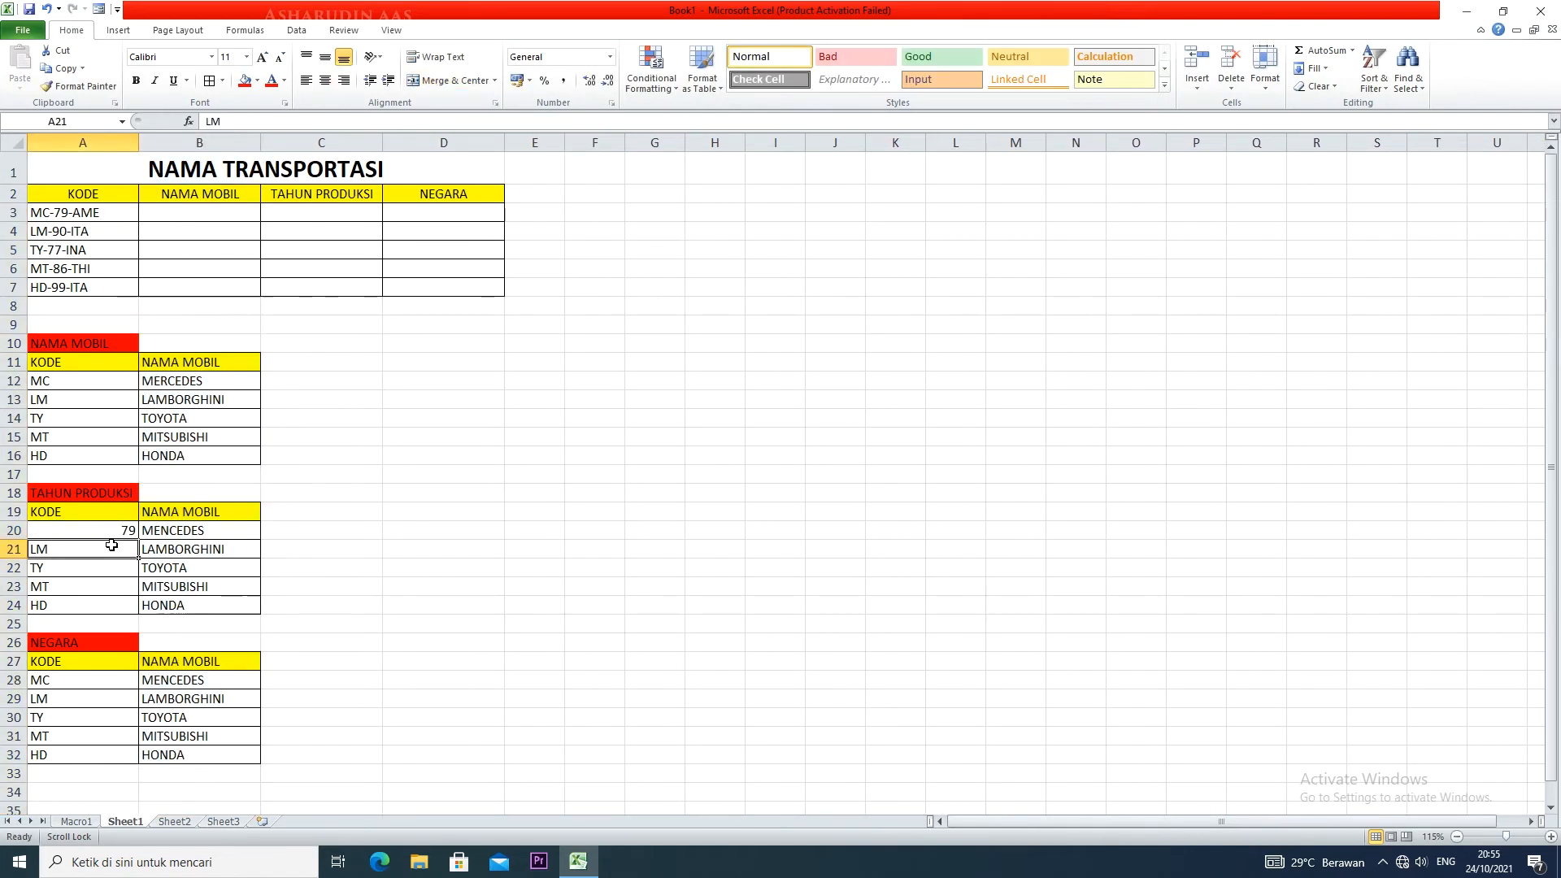
pyautogui.write('90')
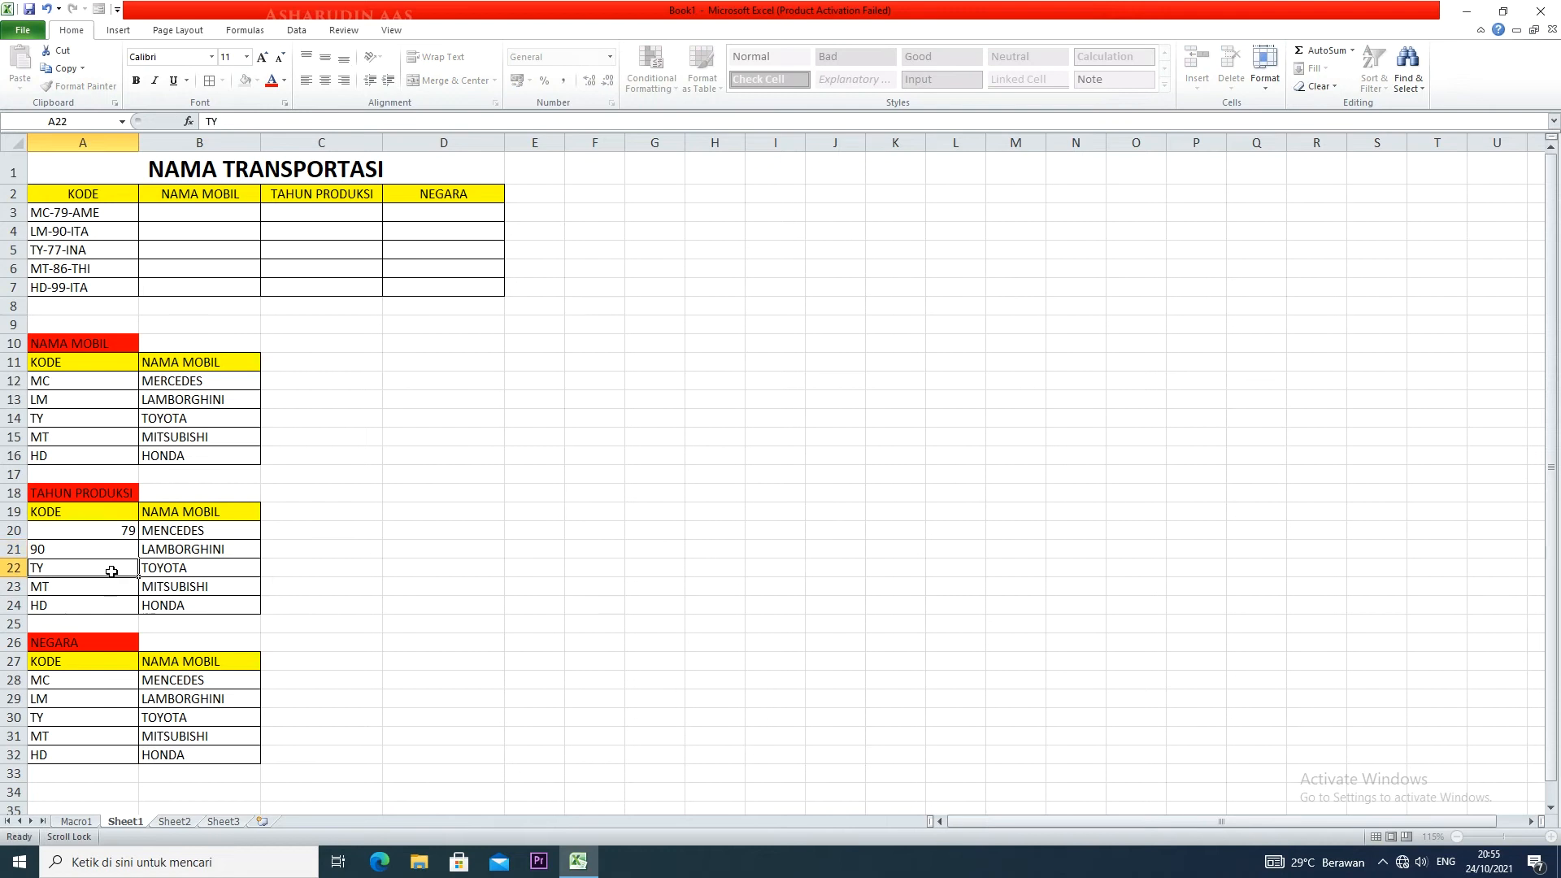
pyautogui.press('Return')
pyautogui.write('77')
pyautogui.press('Return')
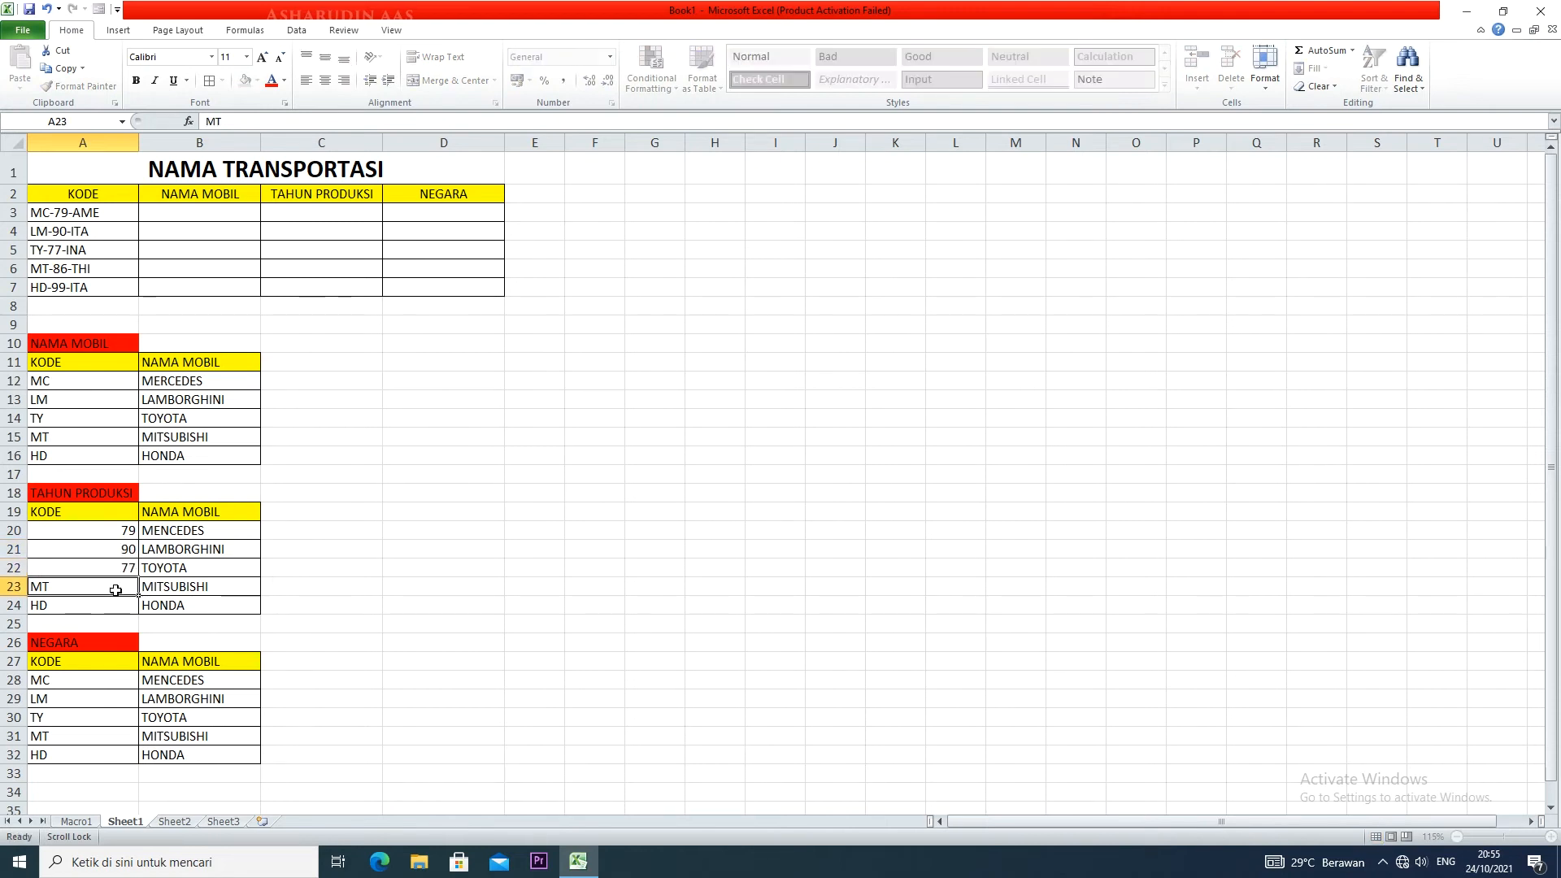
pyautogui.write('86')
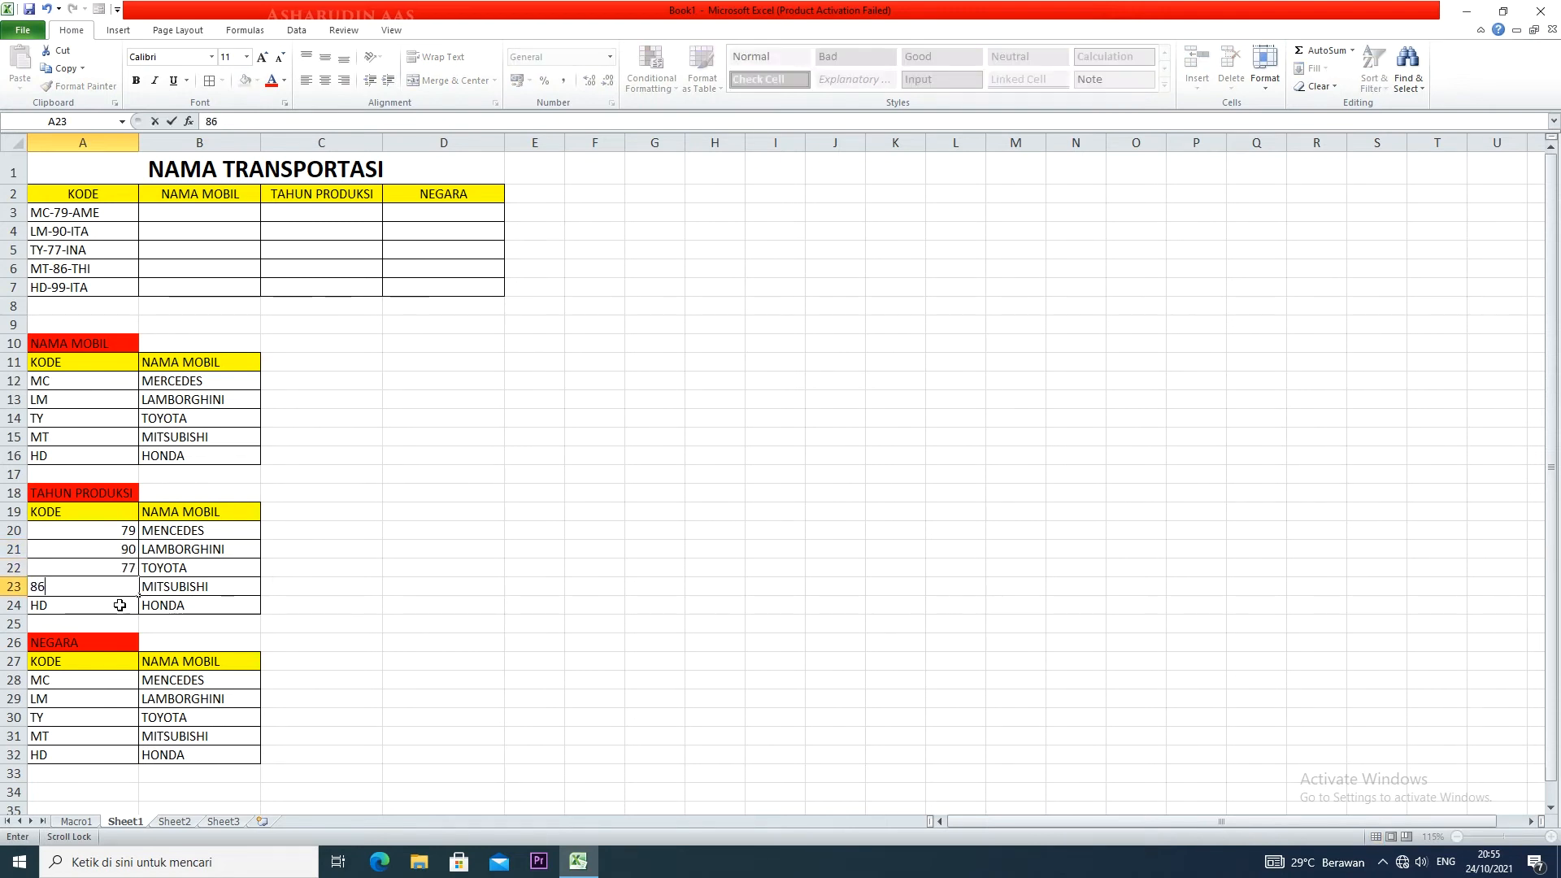
pyautogui.press('Return')
pyautogui.write('99')
# - Replace the second column header in B19 with TAHUN PRODUKSI
pyautogui.click(208, 512)
pyautogui.write('TAHU')
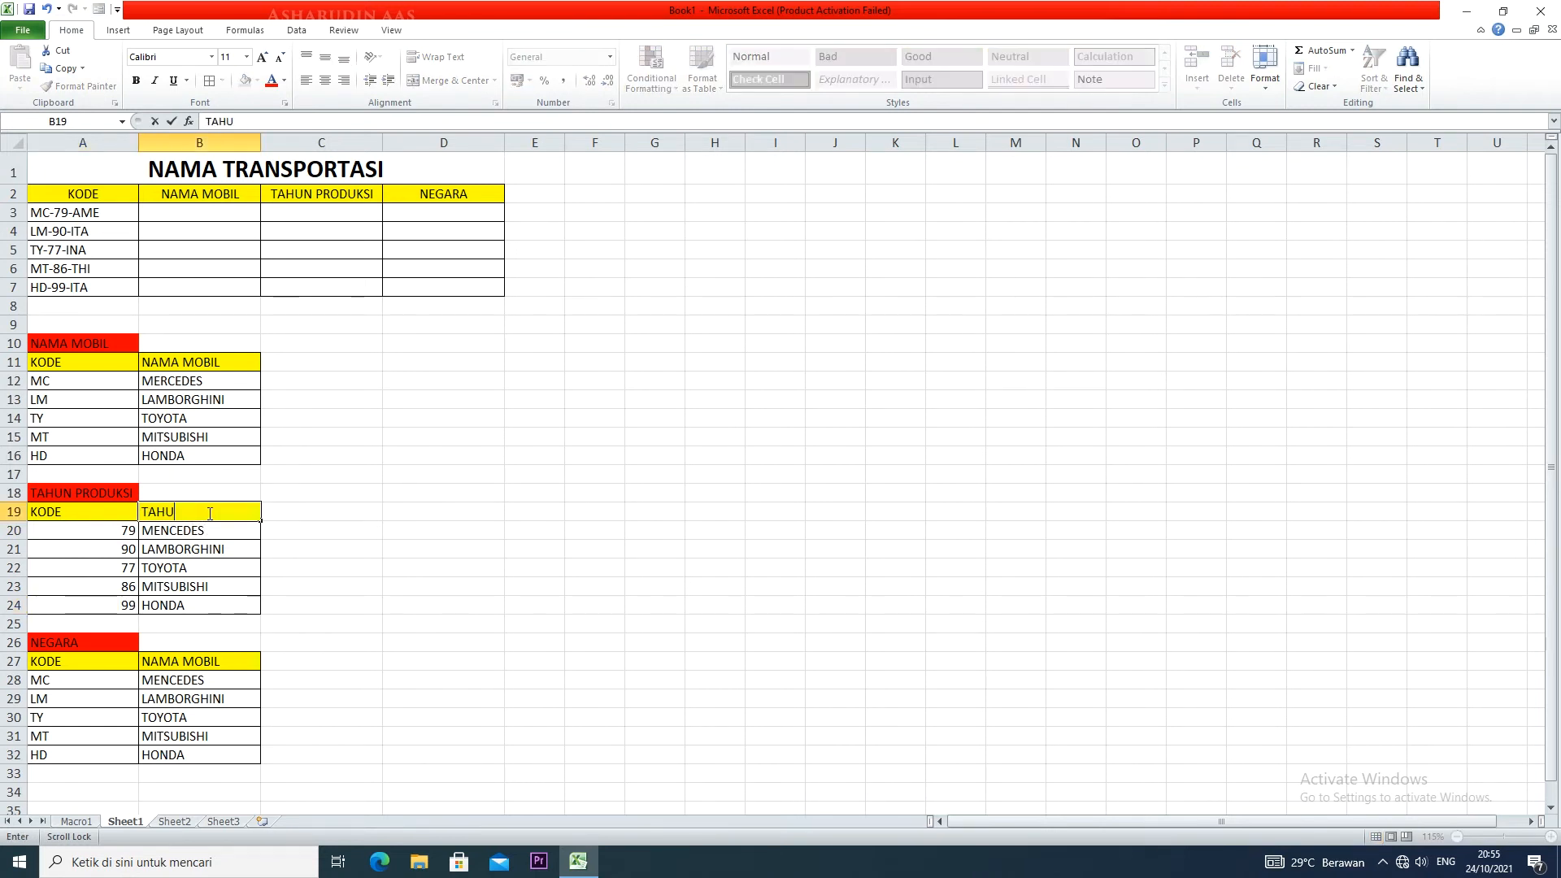
pyautogui.write('N PRODUKSI')
# - Enter the production years 1979, 1990, 1977, 1986 and 1999 in B20:B24 of the TAHUN PRODUKSI table
pyautogui.click(218, 534)
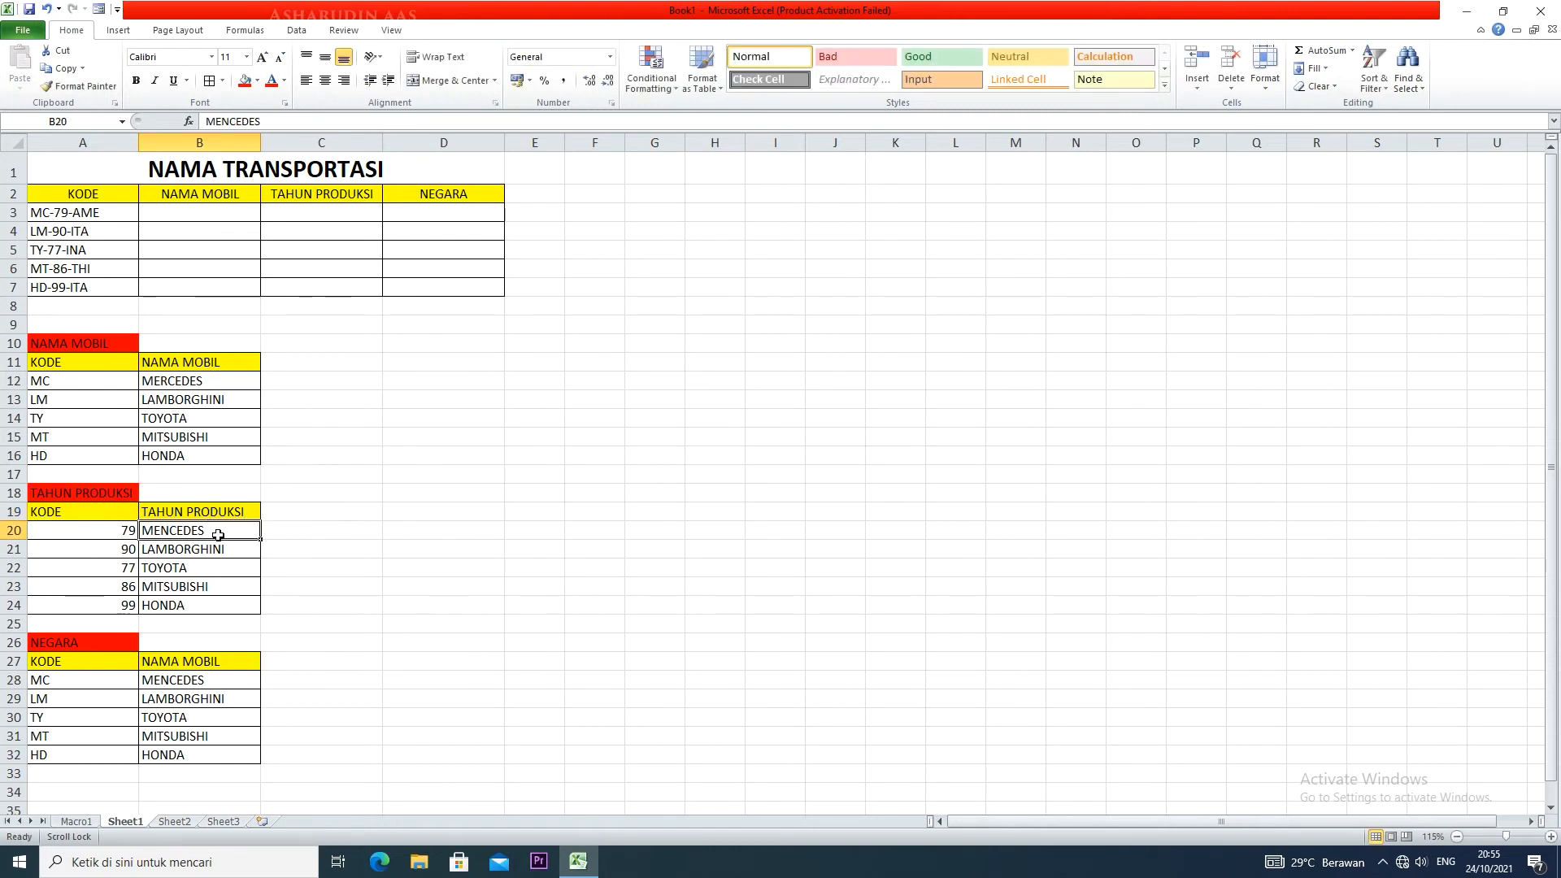
pyautogui.write('1979')
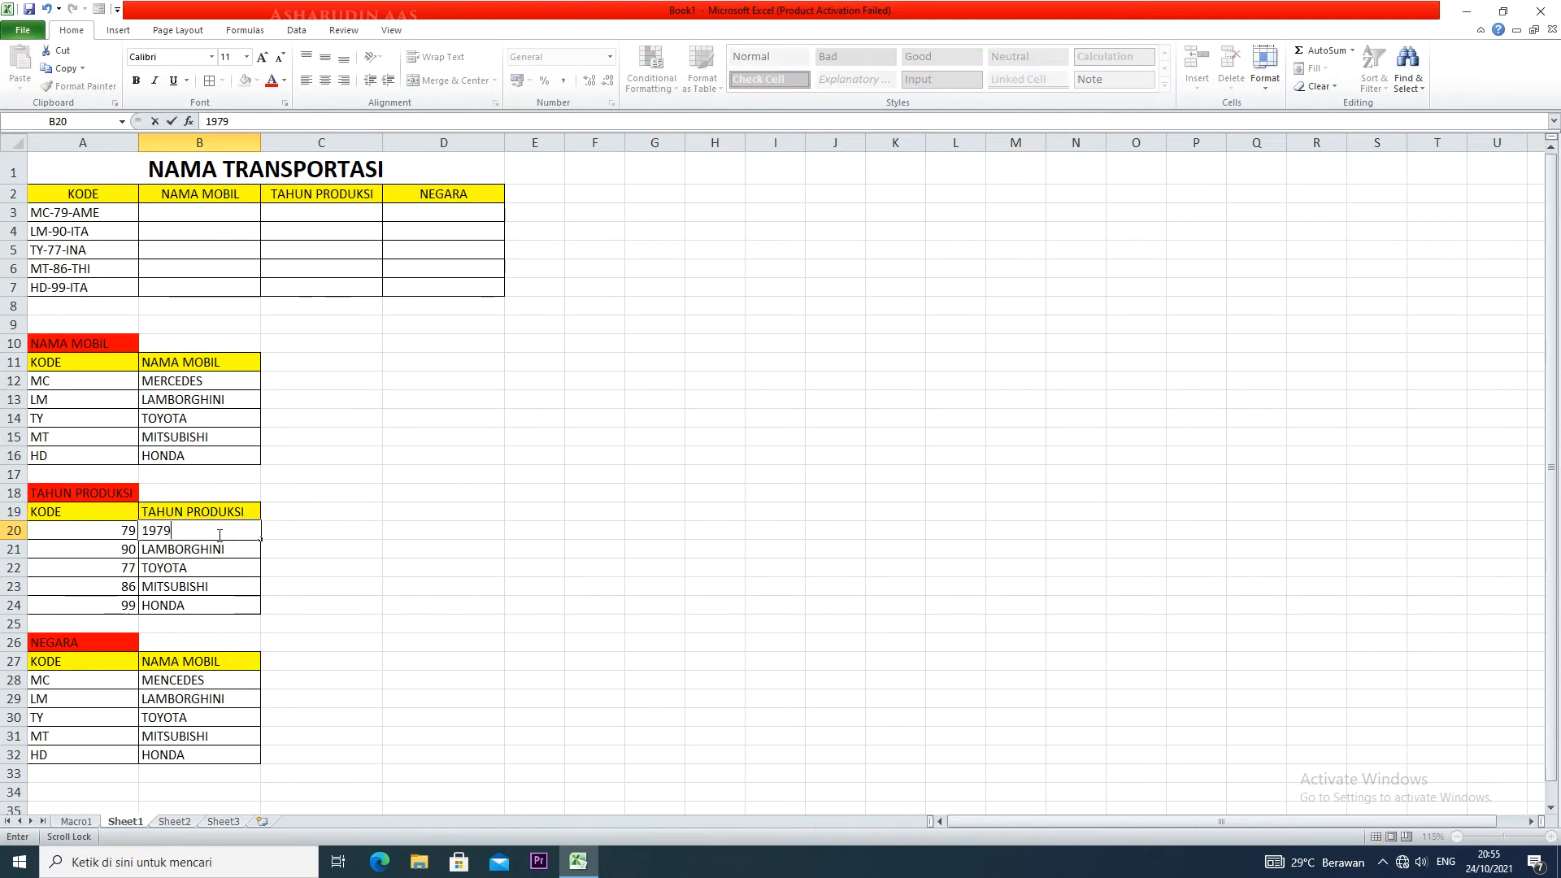
pyautogui.scroll(-1, 220, 534)
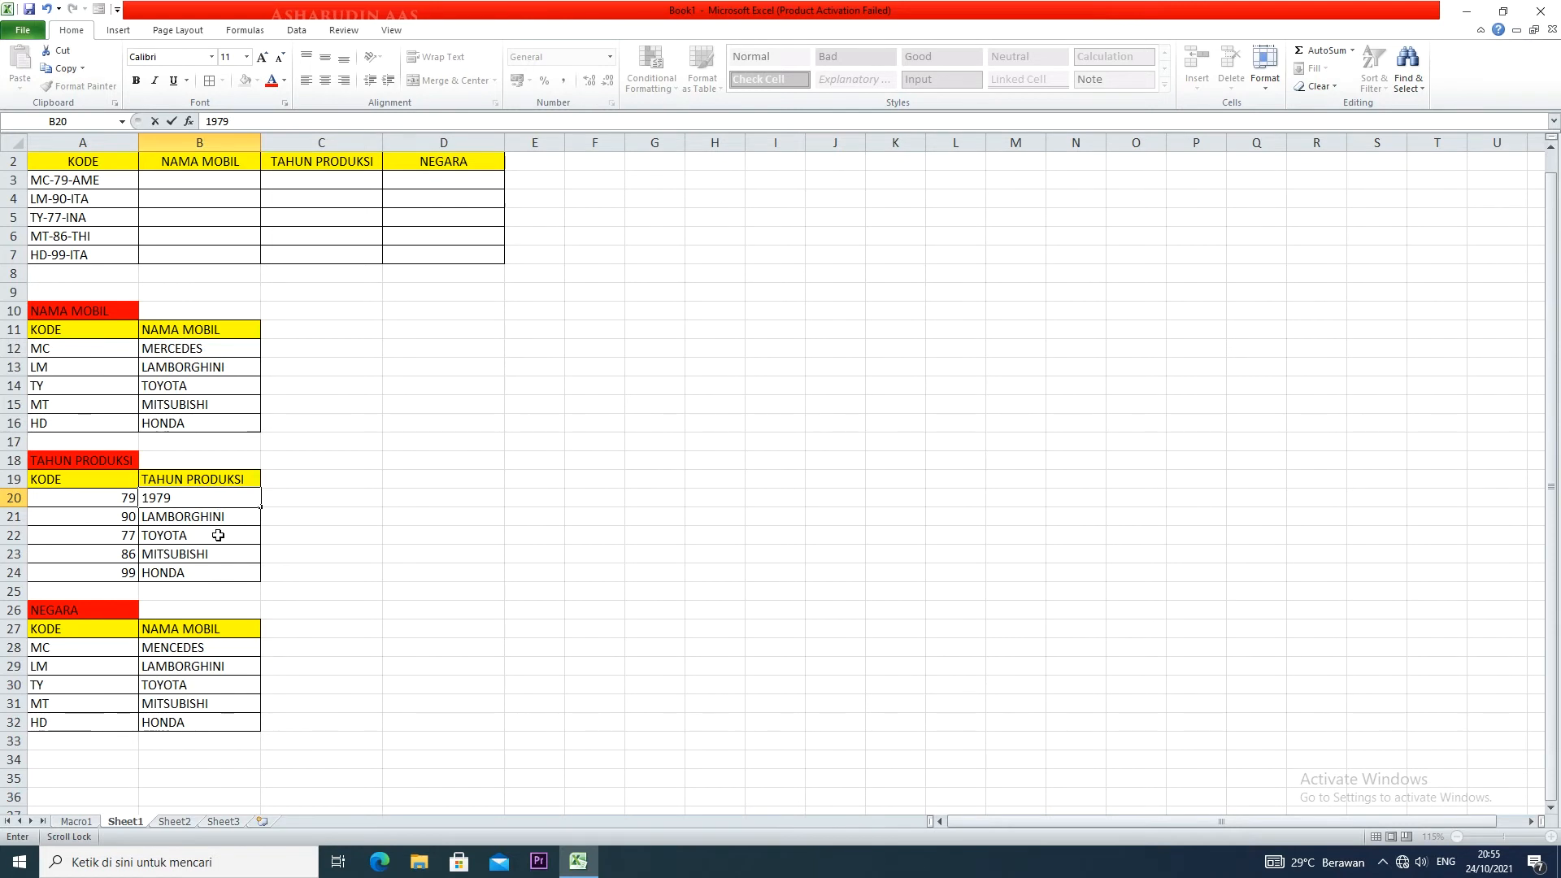
pyautogui.click(234, 522)
pyautogui.write('1990')
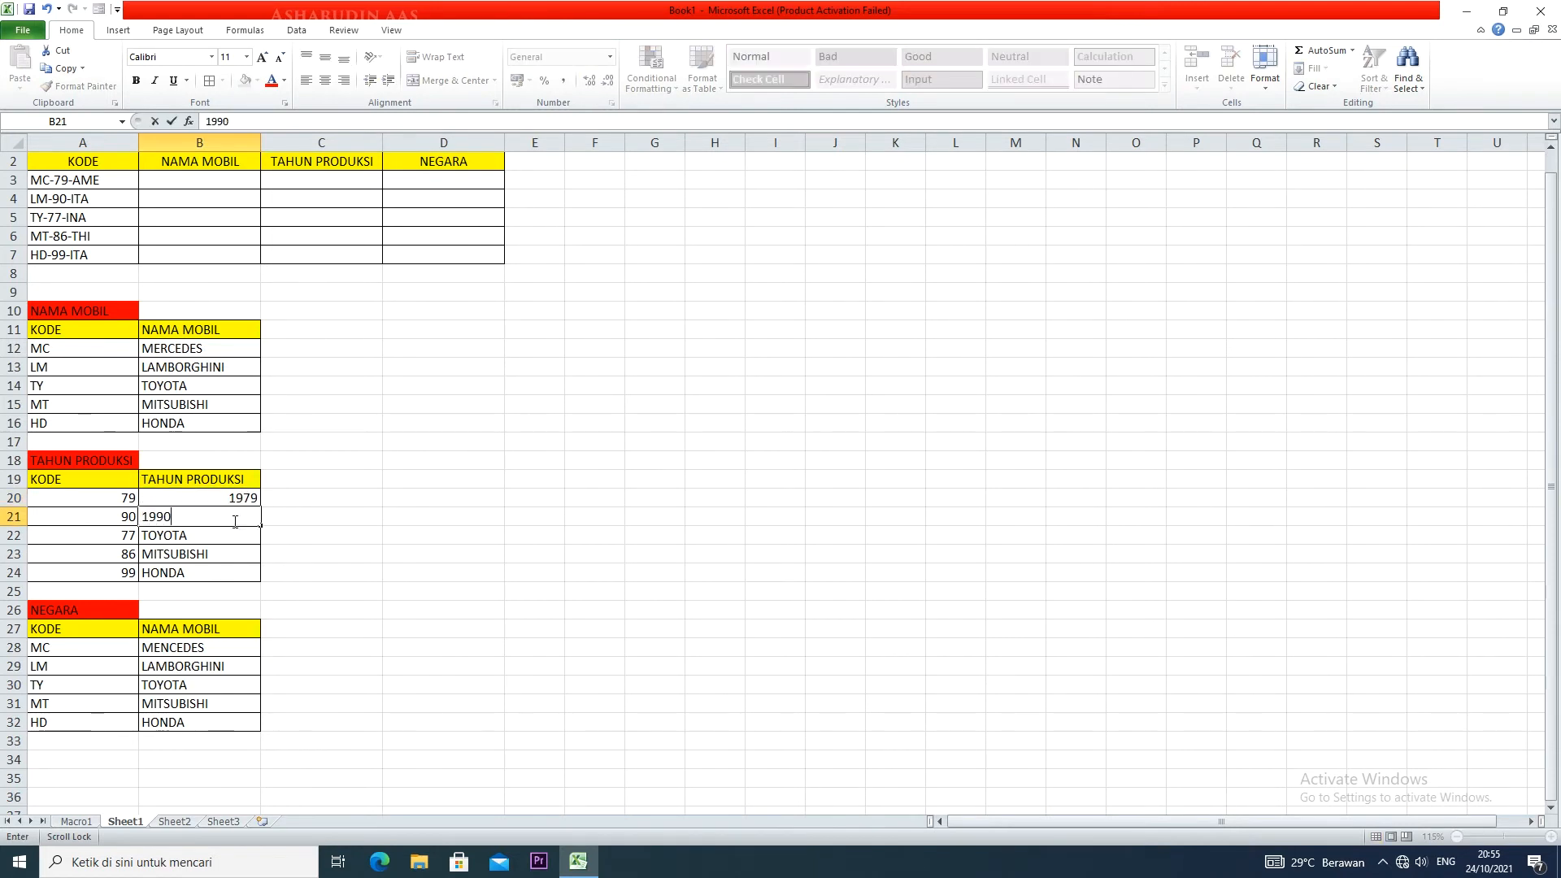
pyautogui.click(237, 533)
pyautogui.write('1977')
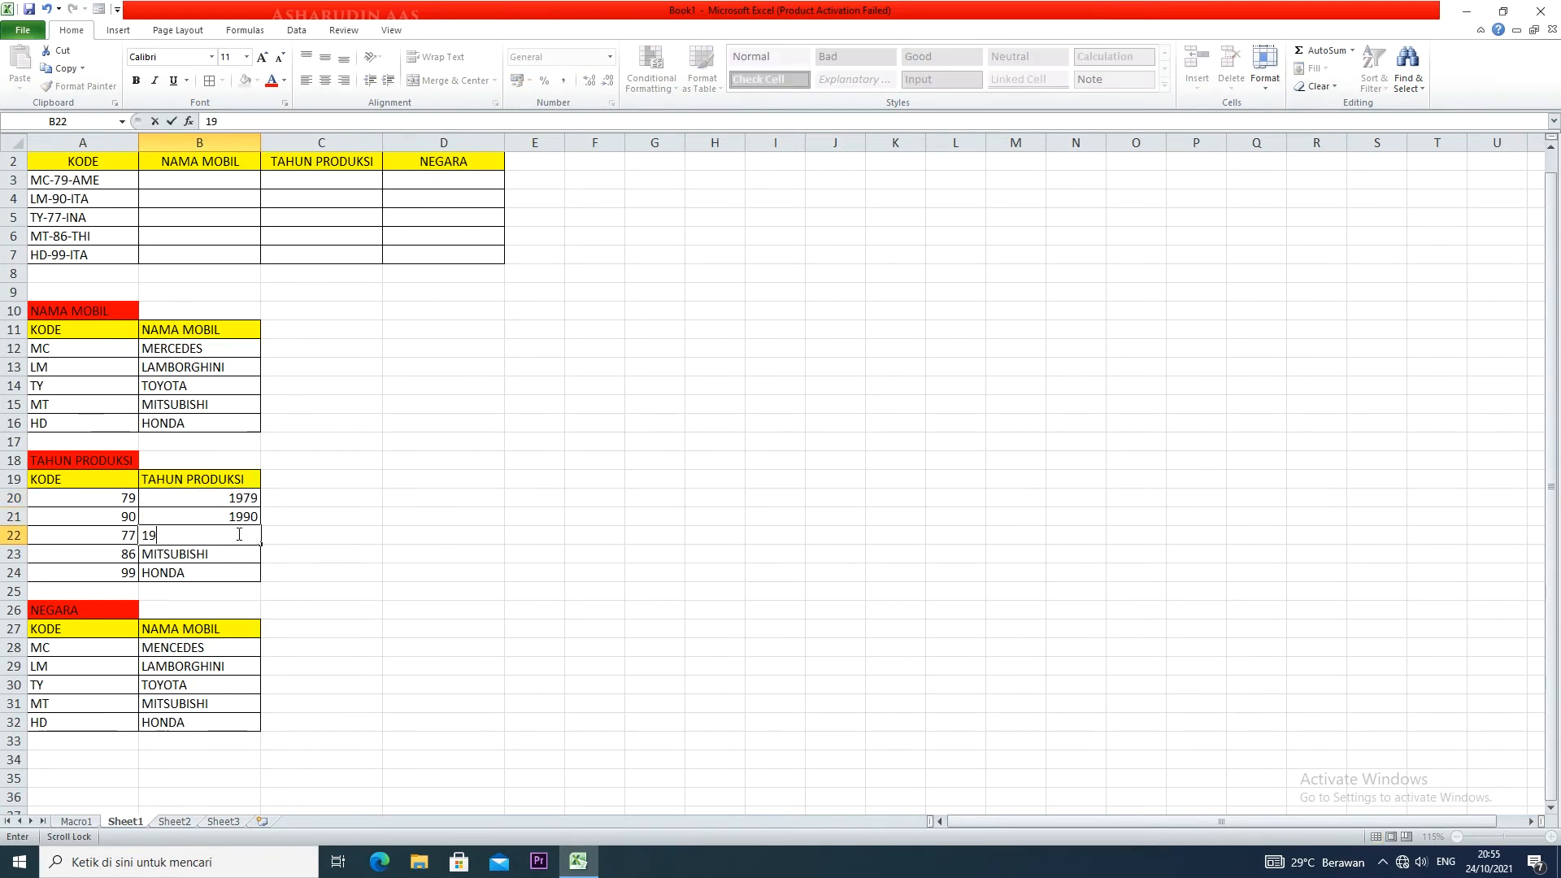
pyautogui.click(239, 557)
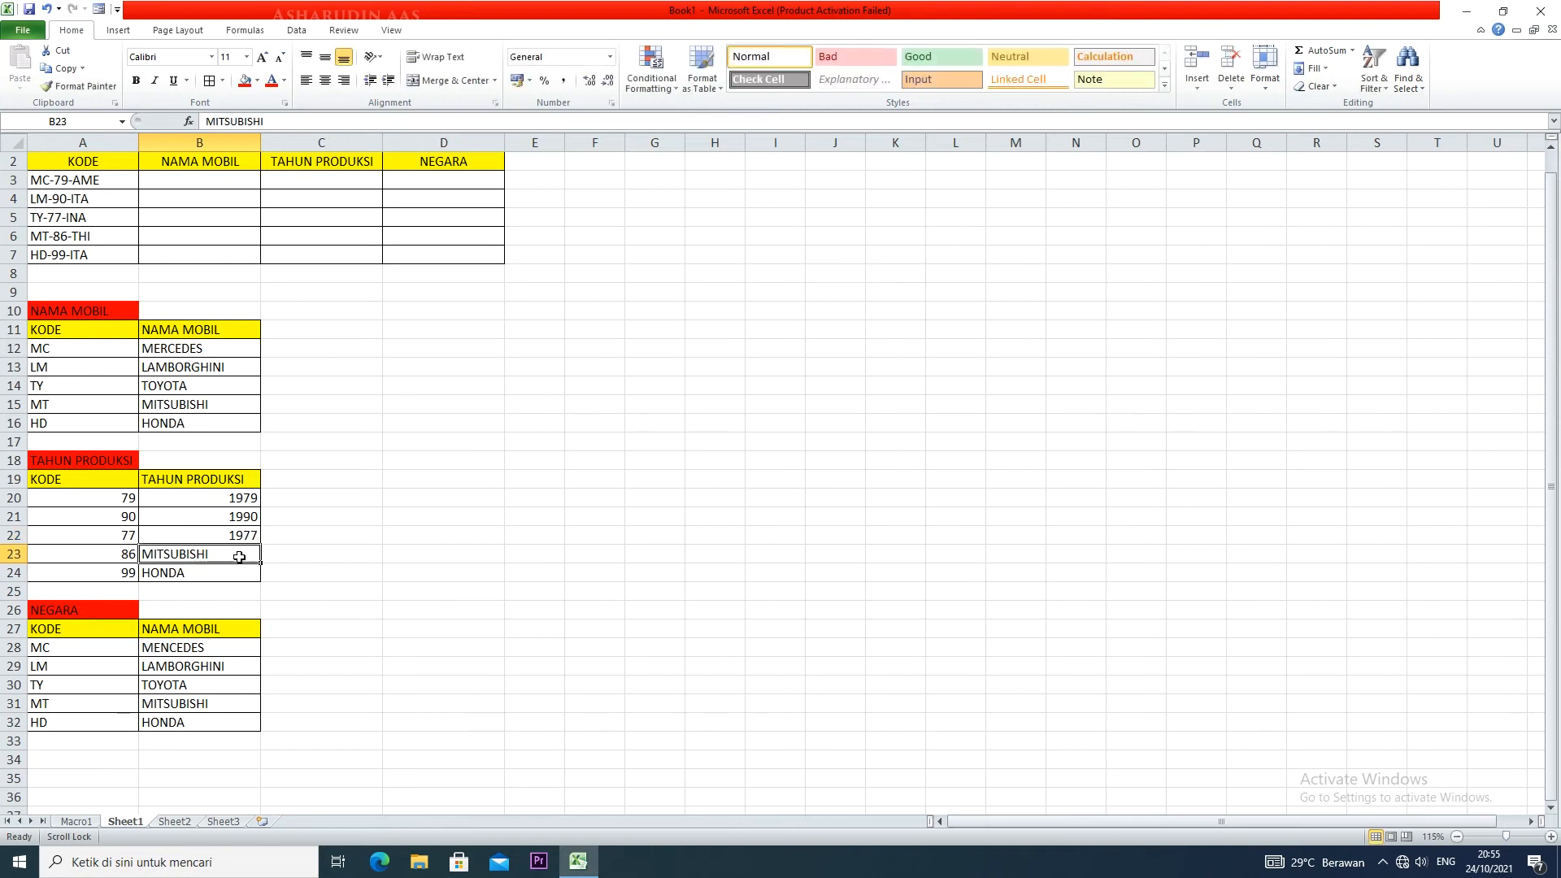
pyautogui.write('1986')
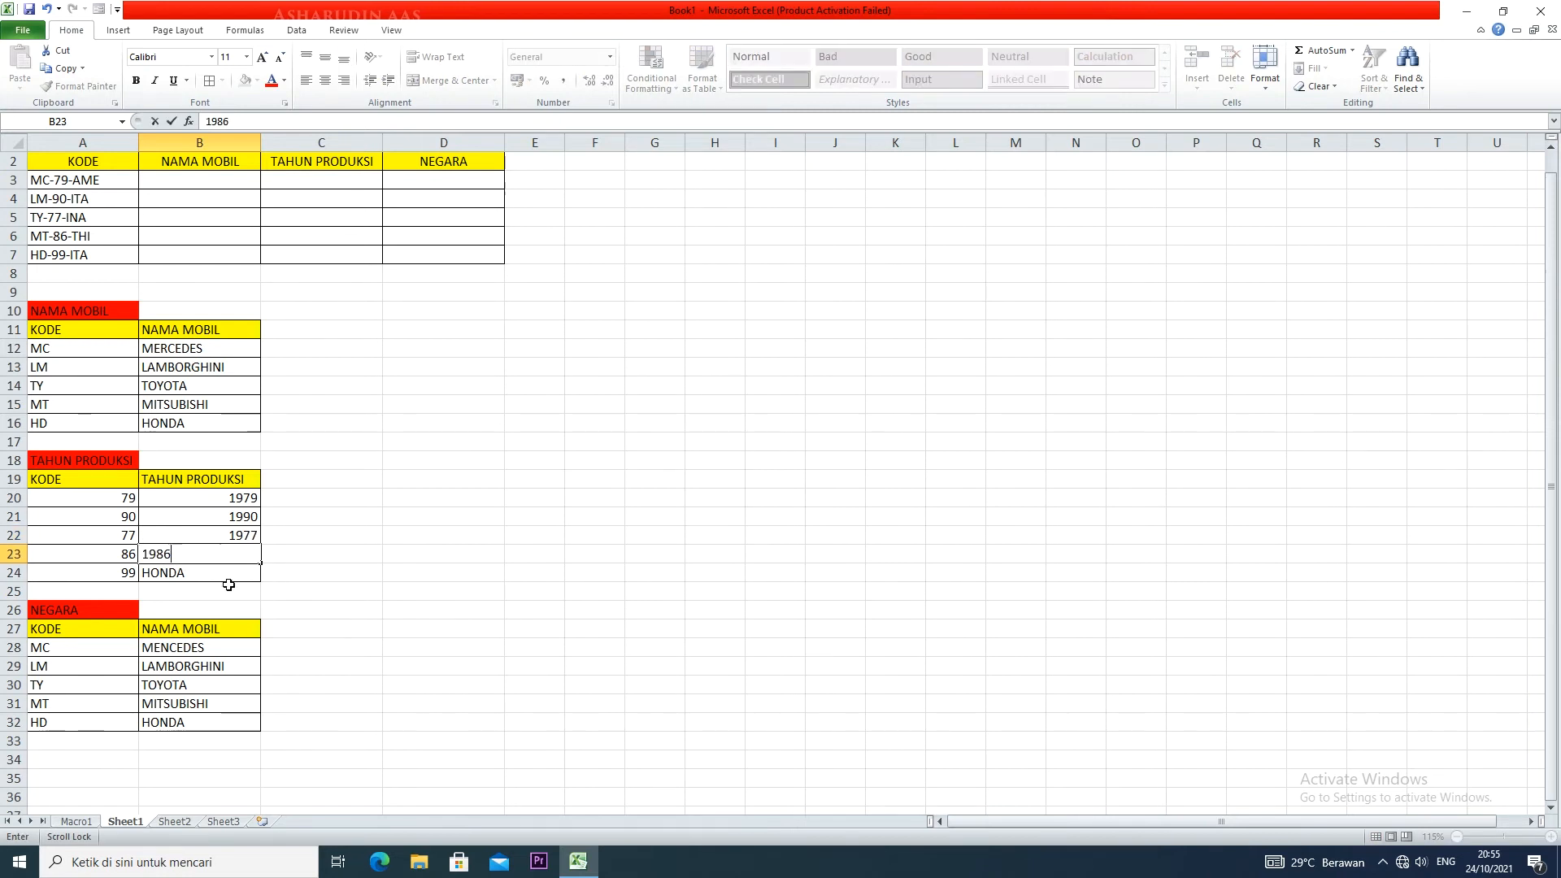
pyautogui.click(229, 587)
pyautogui.click(234, 576)
pyautogui.write('1999')
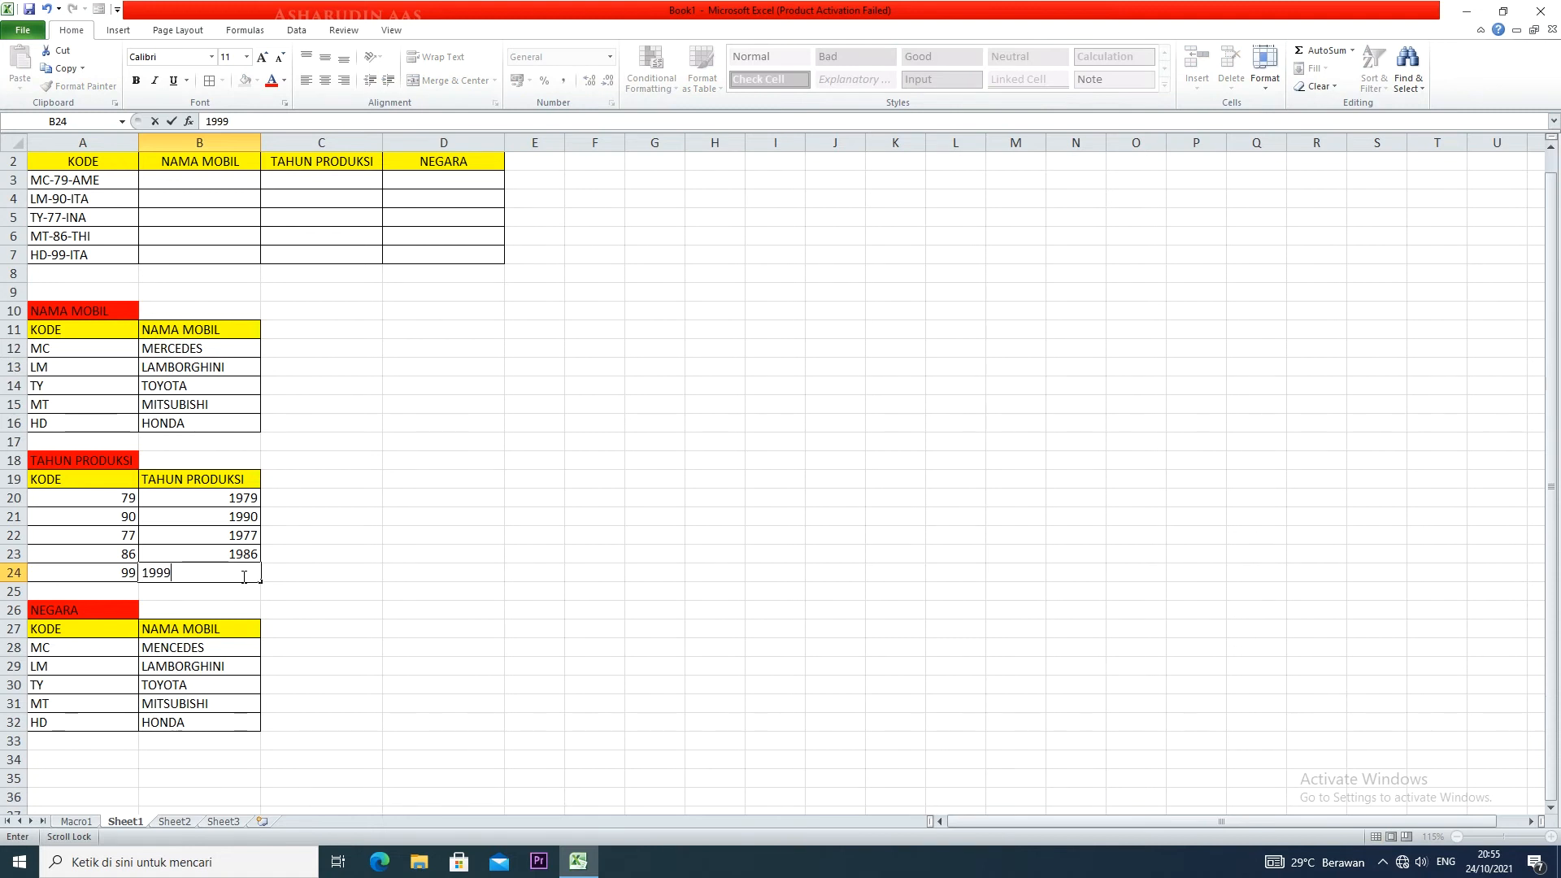
# - Replace the first two rows of the NEGARA table with AME / AMERIKA in A28:B28 and ITA / ITALIA in A29:B29
pyautogui.click(180, 652)
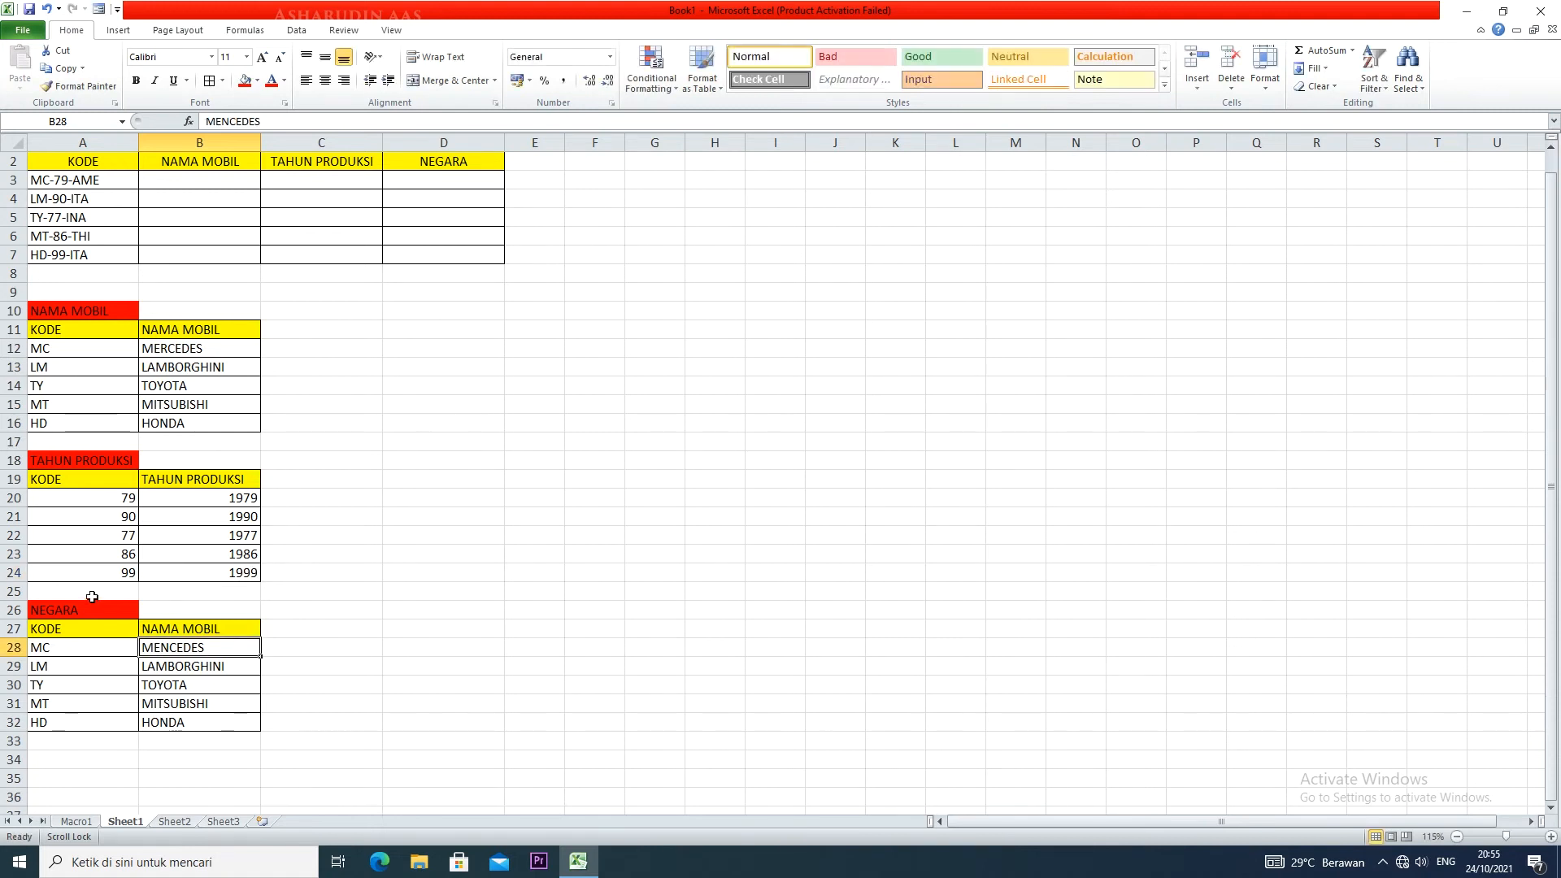
pyautogui.click(70, 652)
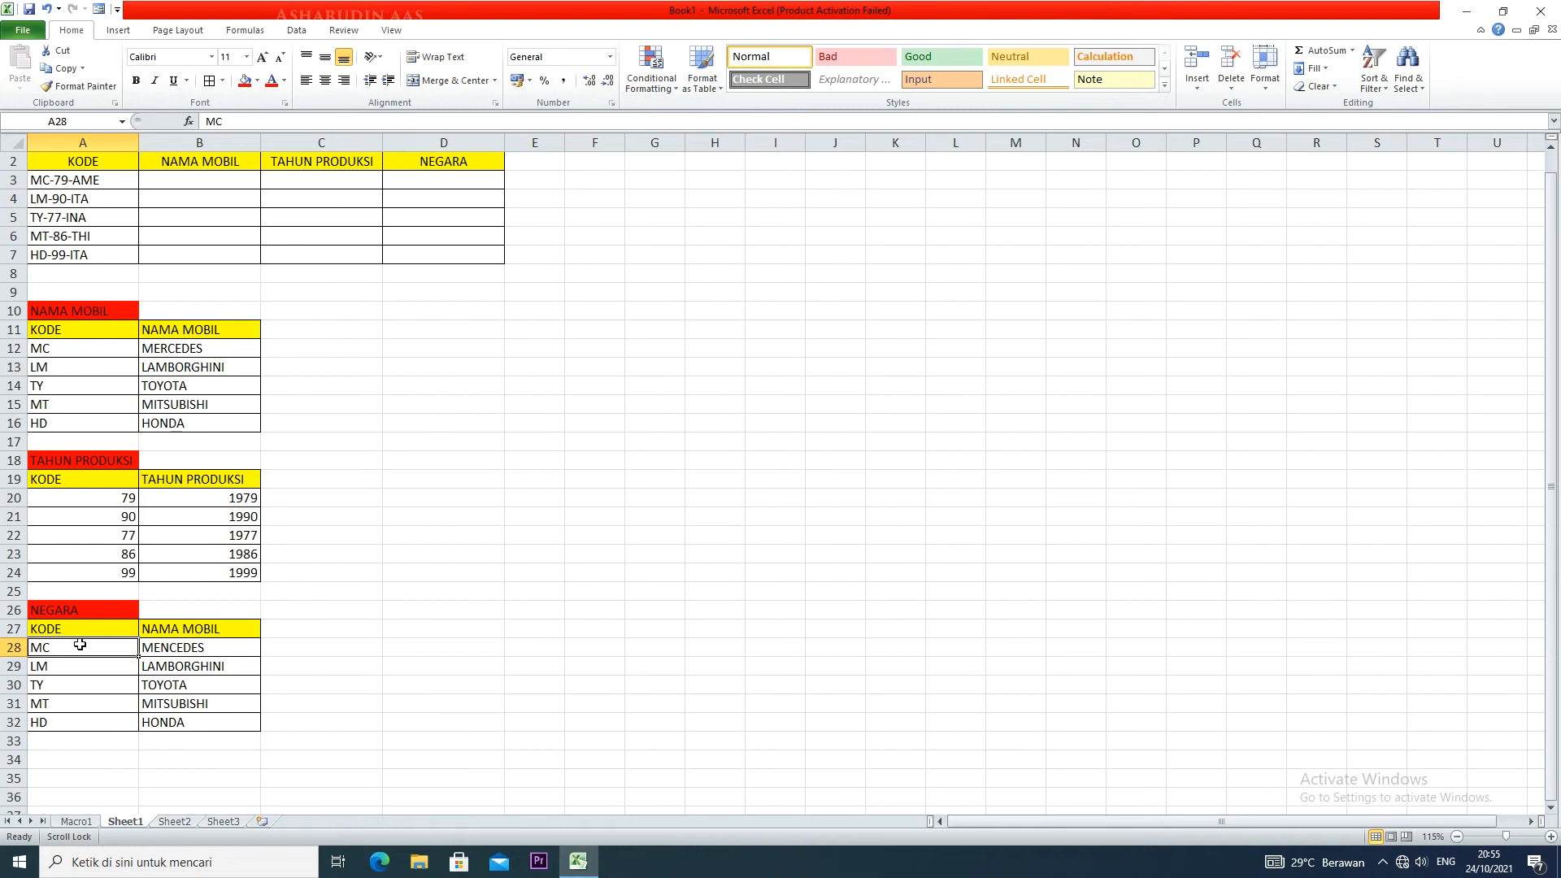
pyautogui.write('AME')
pyautogui.press('Tab')
pyautogui.write('AMERIKA')
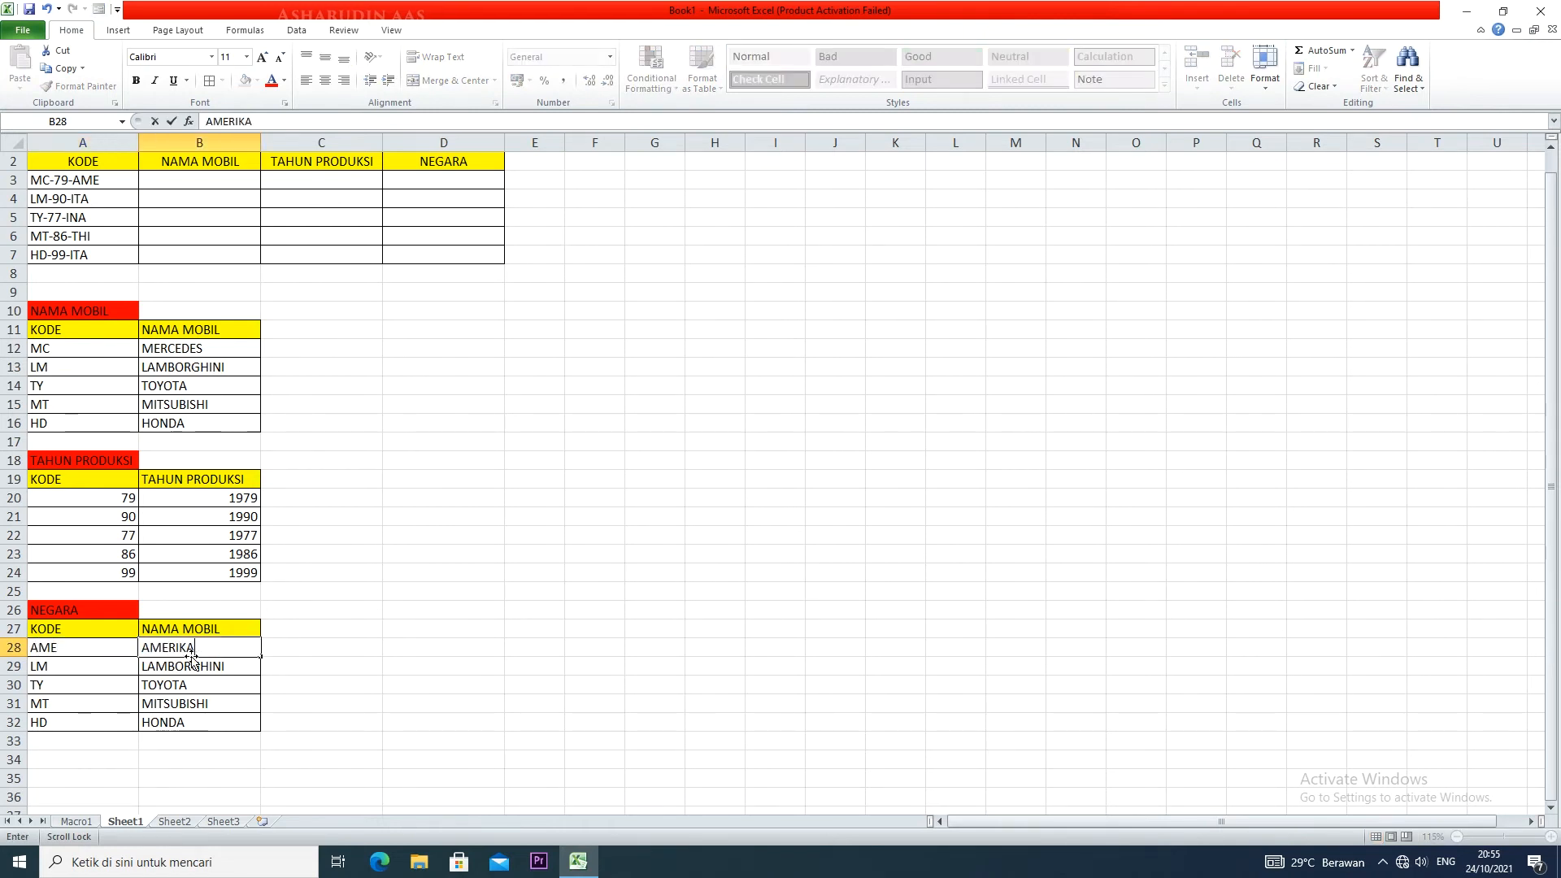
pyautogui.click(100, 668)
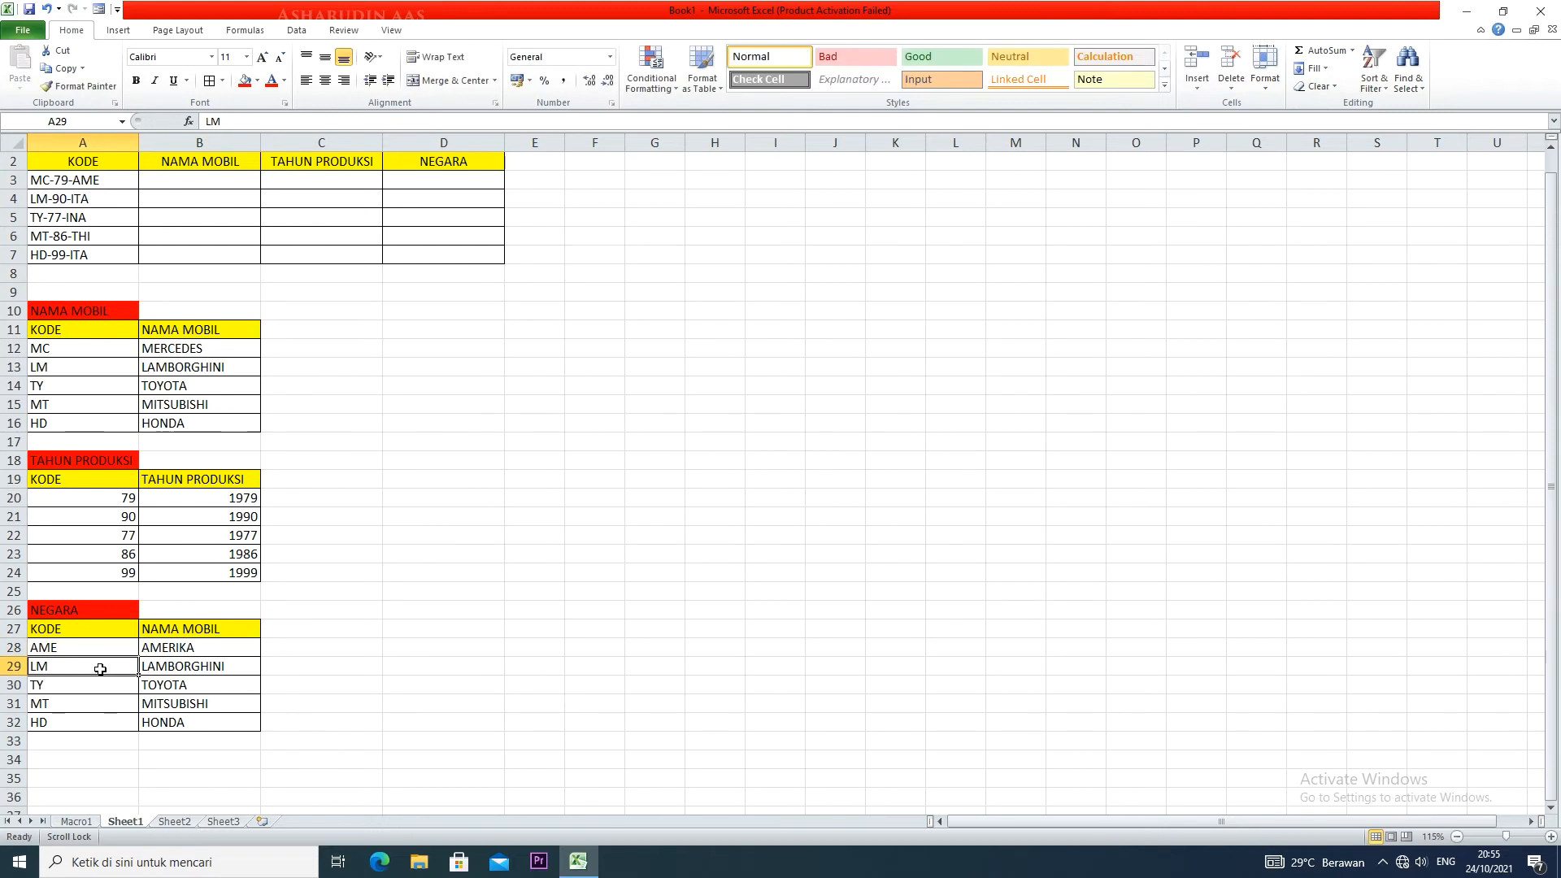
pyautogui.write('ITA')
pyautogui.click(192, 668)
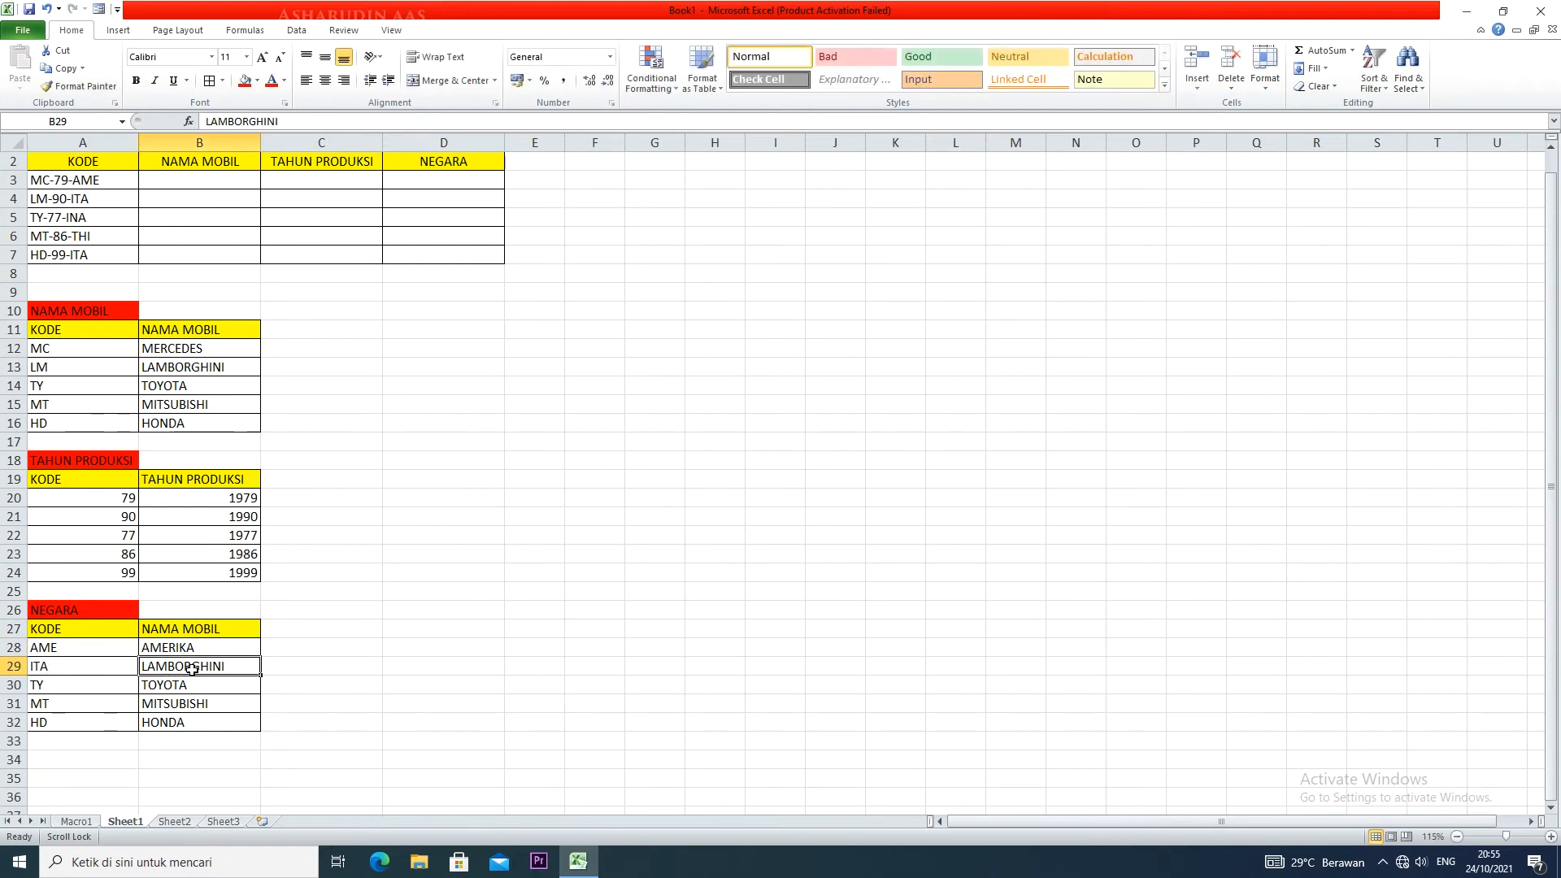
pyautogui.write('ITAL')
pyautogui.write('I')
pyautogui.press('BackSpace')
pyautogui.write('LIA')
# - Replace the next two NEGARA rows with INA / INDONESIA in A30:B30 and THI / THAILAND in A31:B31
pyautogui.click(118, 687)
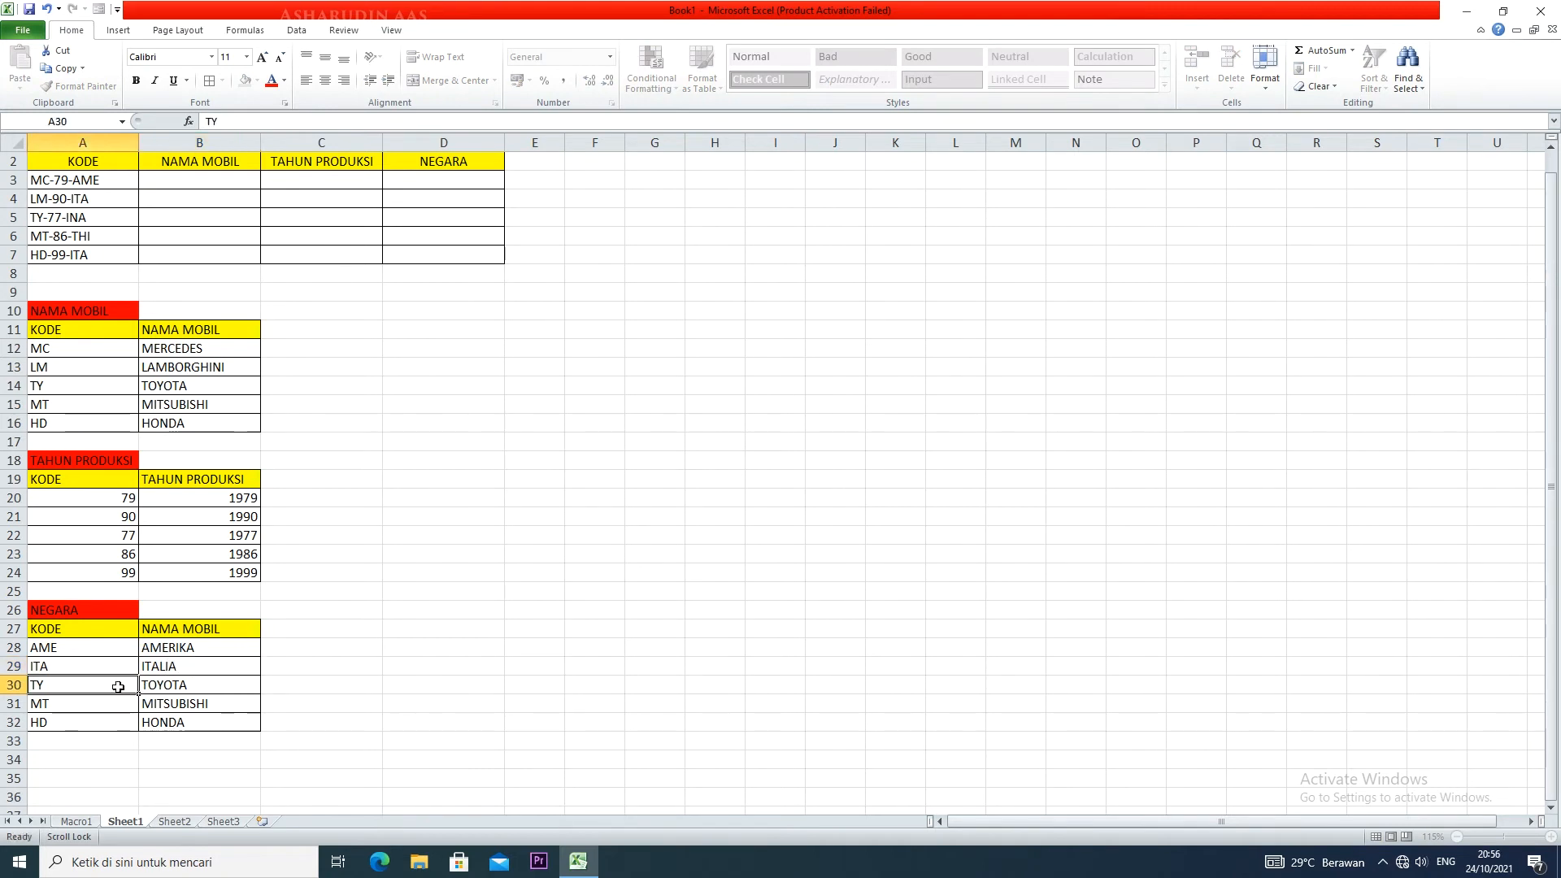
pyautogui.write('INA')
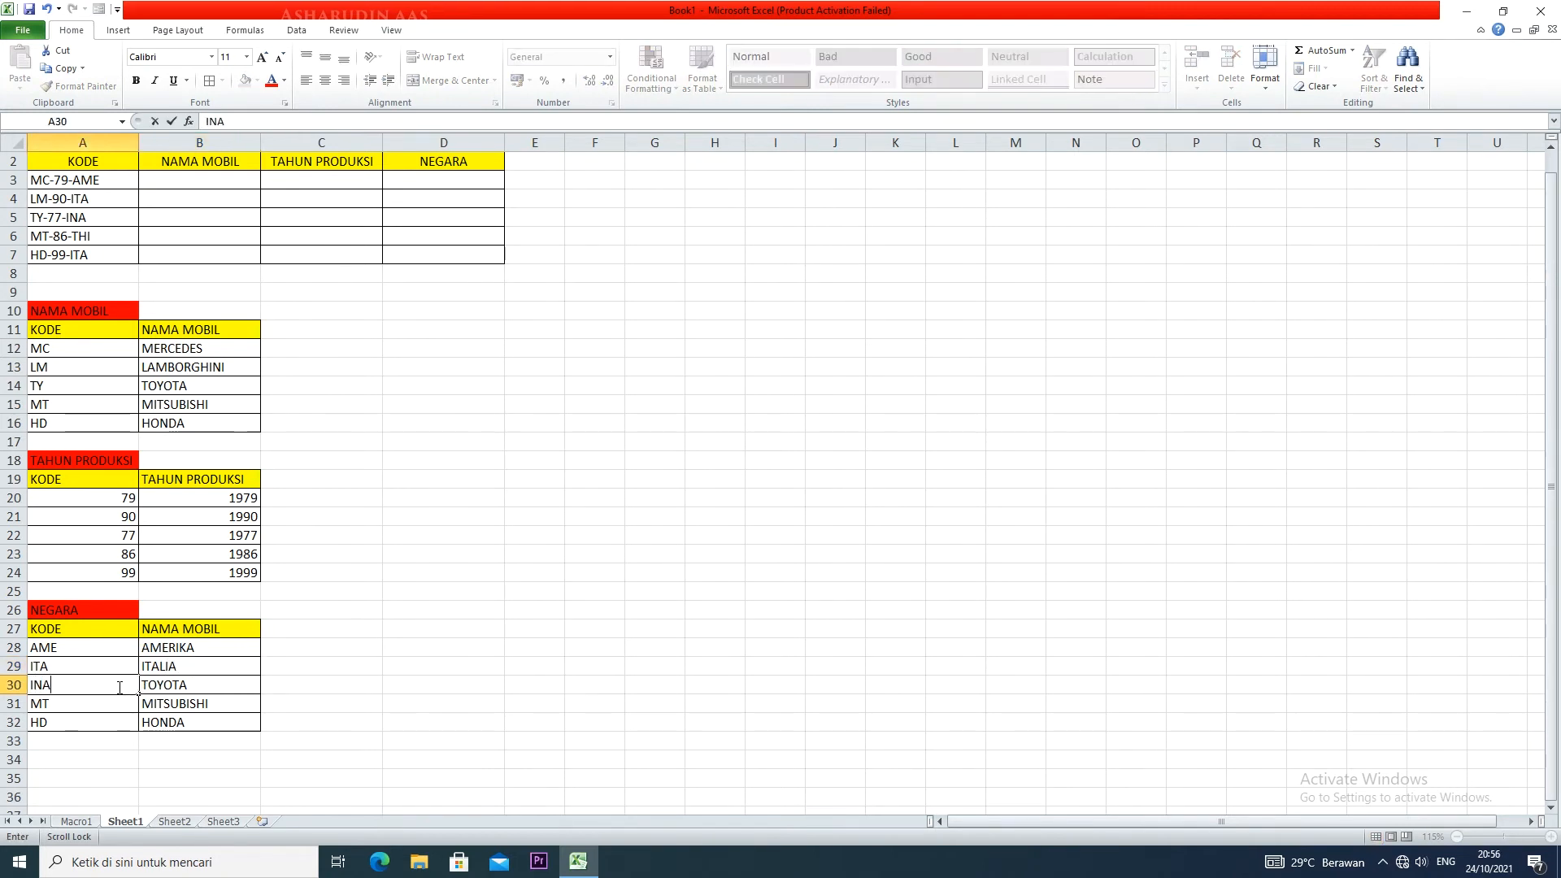
pyautogui.click(148, 687)
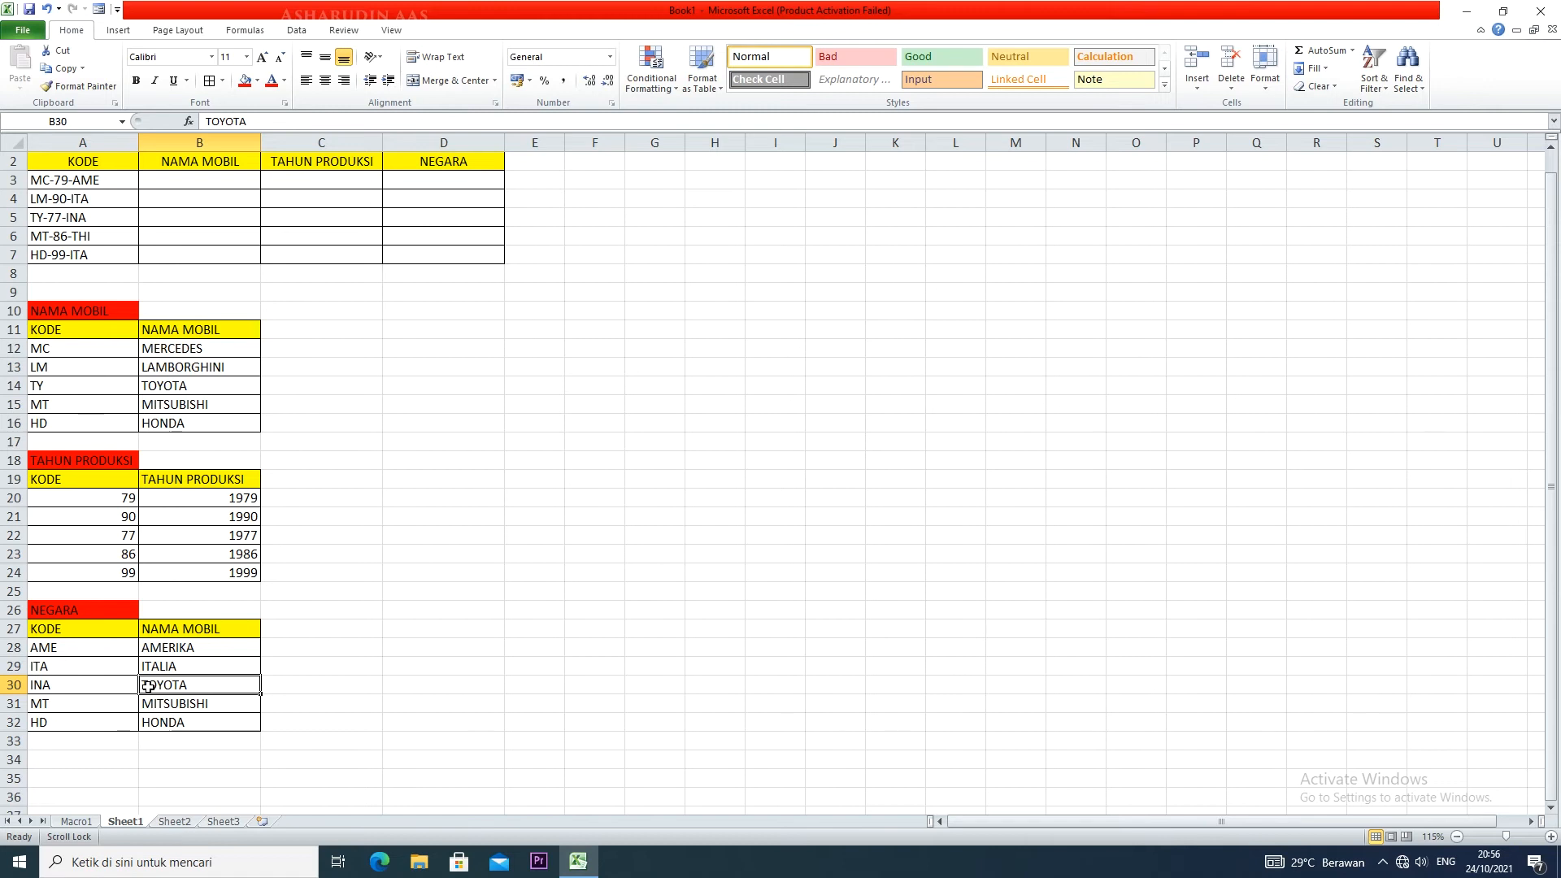
pyautogui.write('INDONESIA')
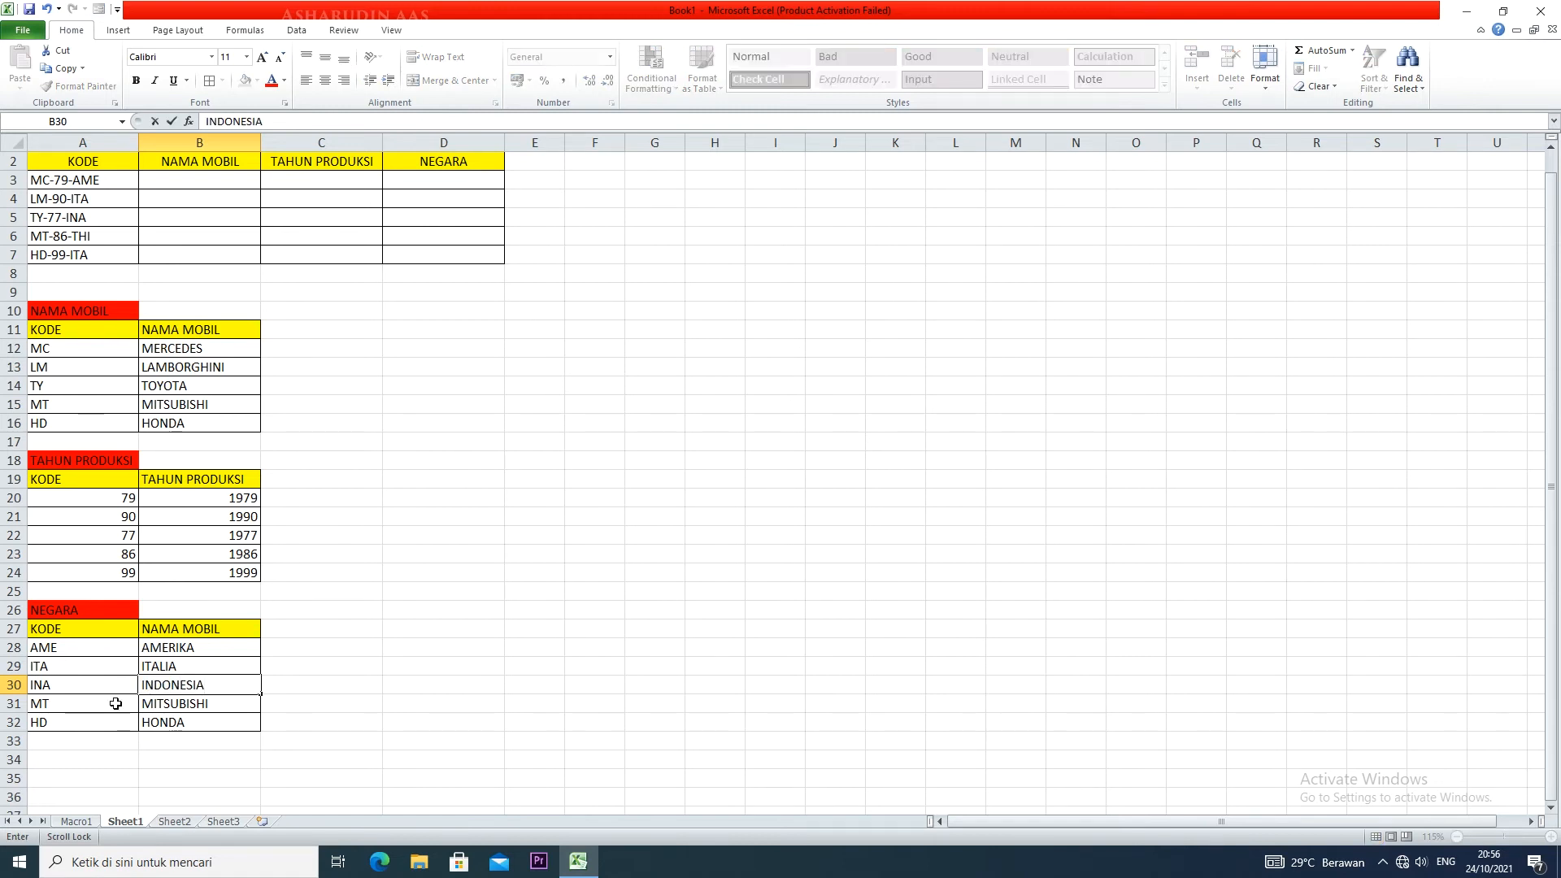
pyautogui.click(115, 703)
pyautogui.write('THI')
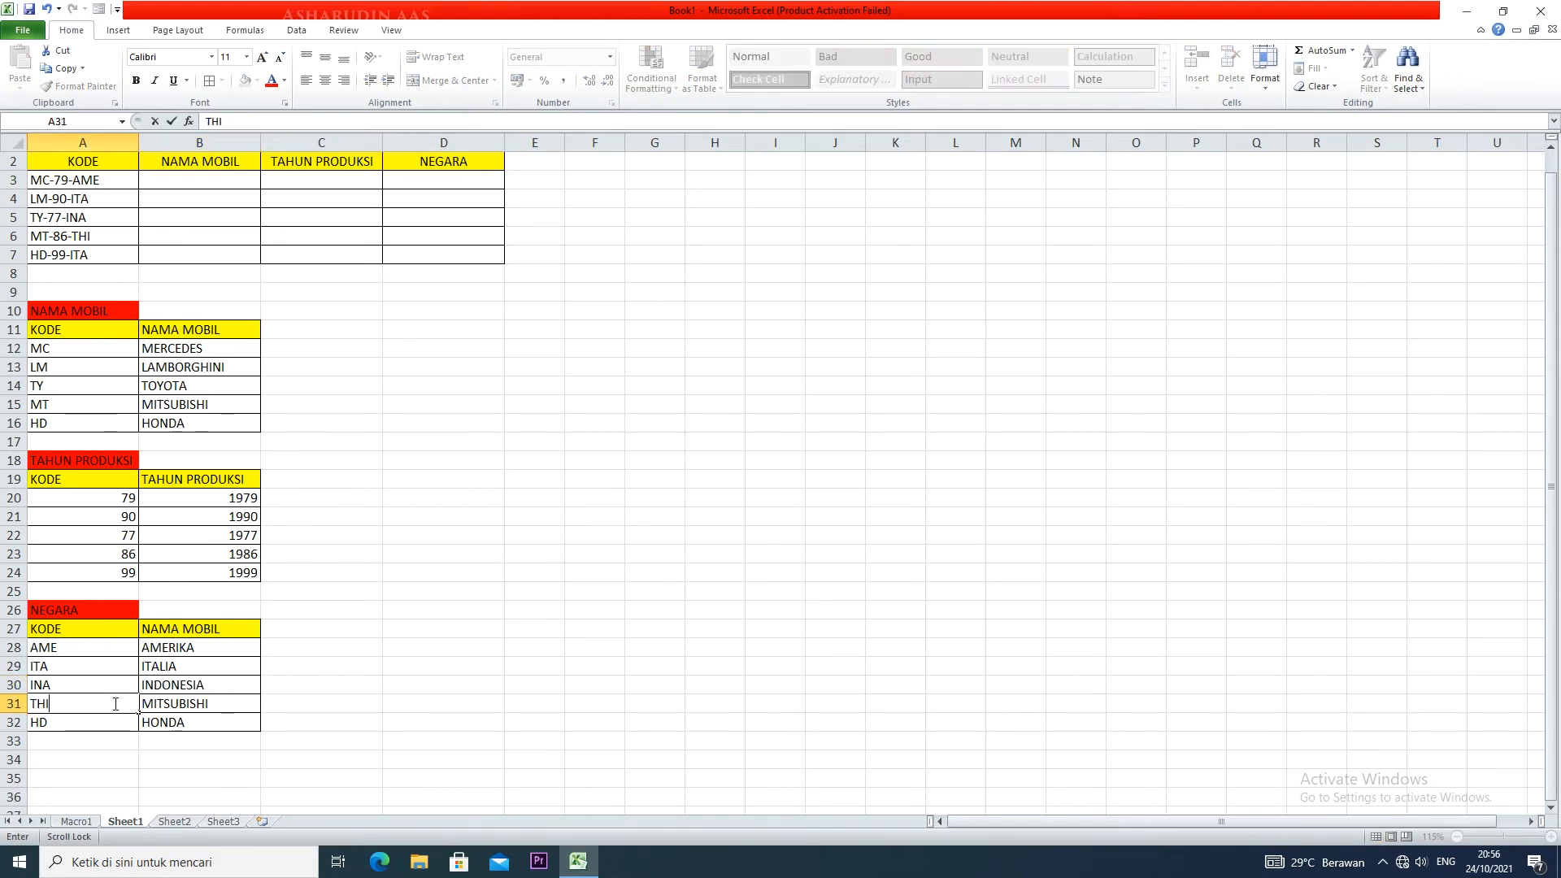
pyautogui.click(227, 712)
pyautogui.write('R')
pyautogui.write('T')
pyautogui.press('BackSpace')
pyautogui.press('BackSpace')
pyautogui.write('T')
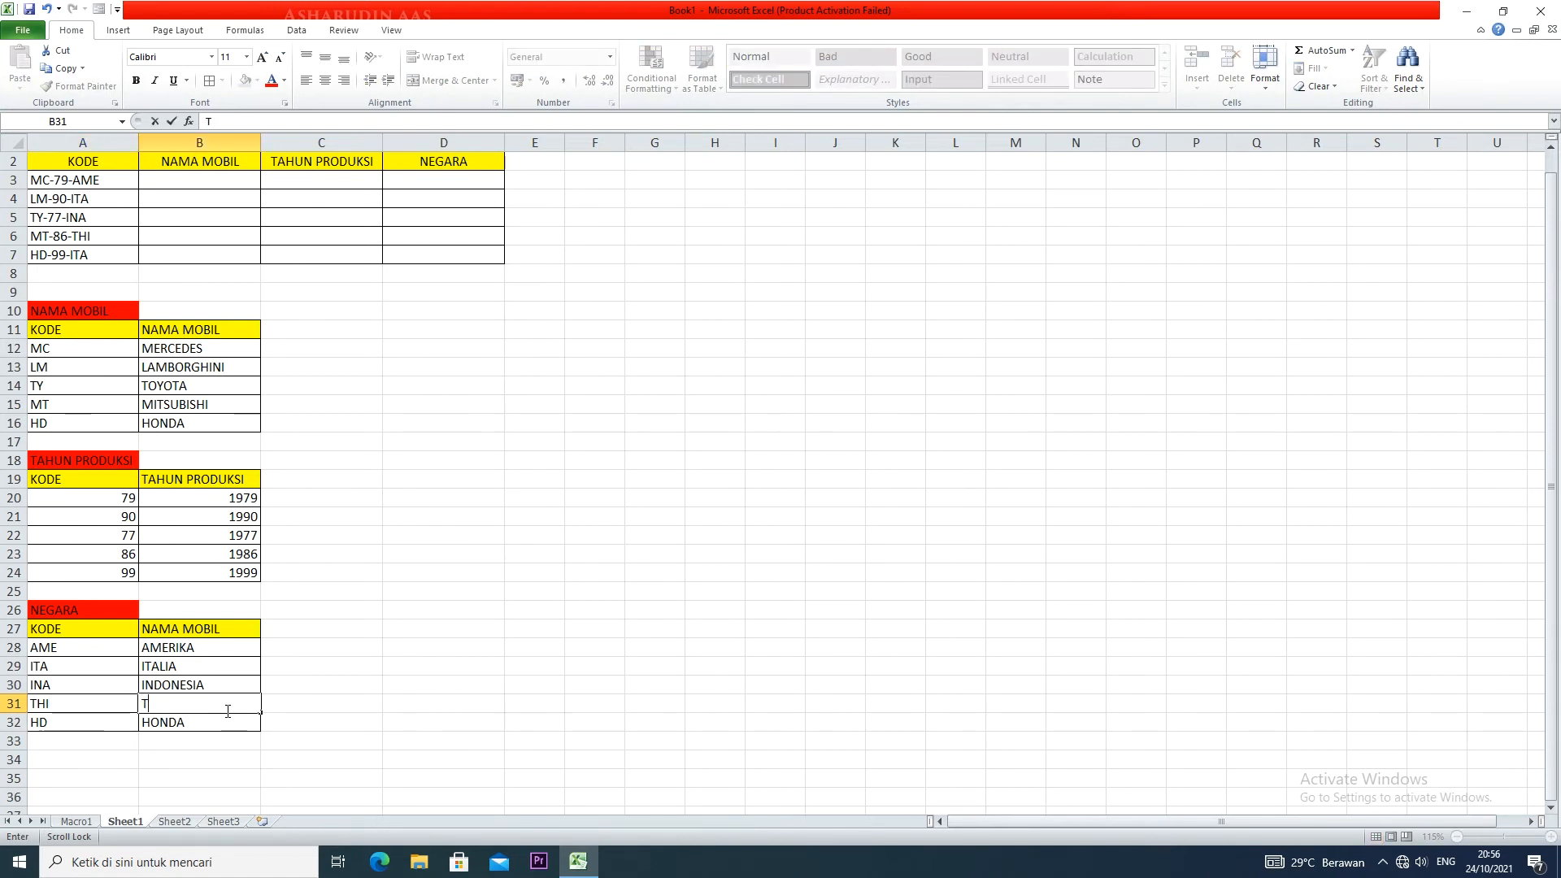
pyautogui.write('HAILAND')
# - Enter ITA as the last KODE in A32 of the NEGARA table
pyautogui.click(93, 722)
pyautogui.write('ITA')
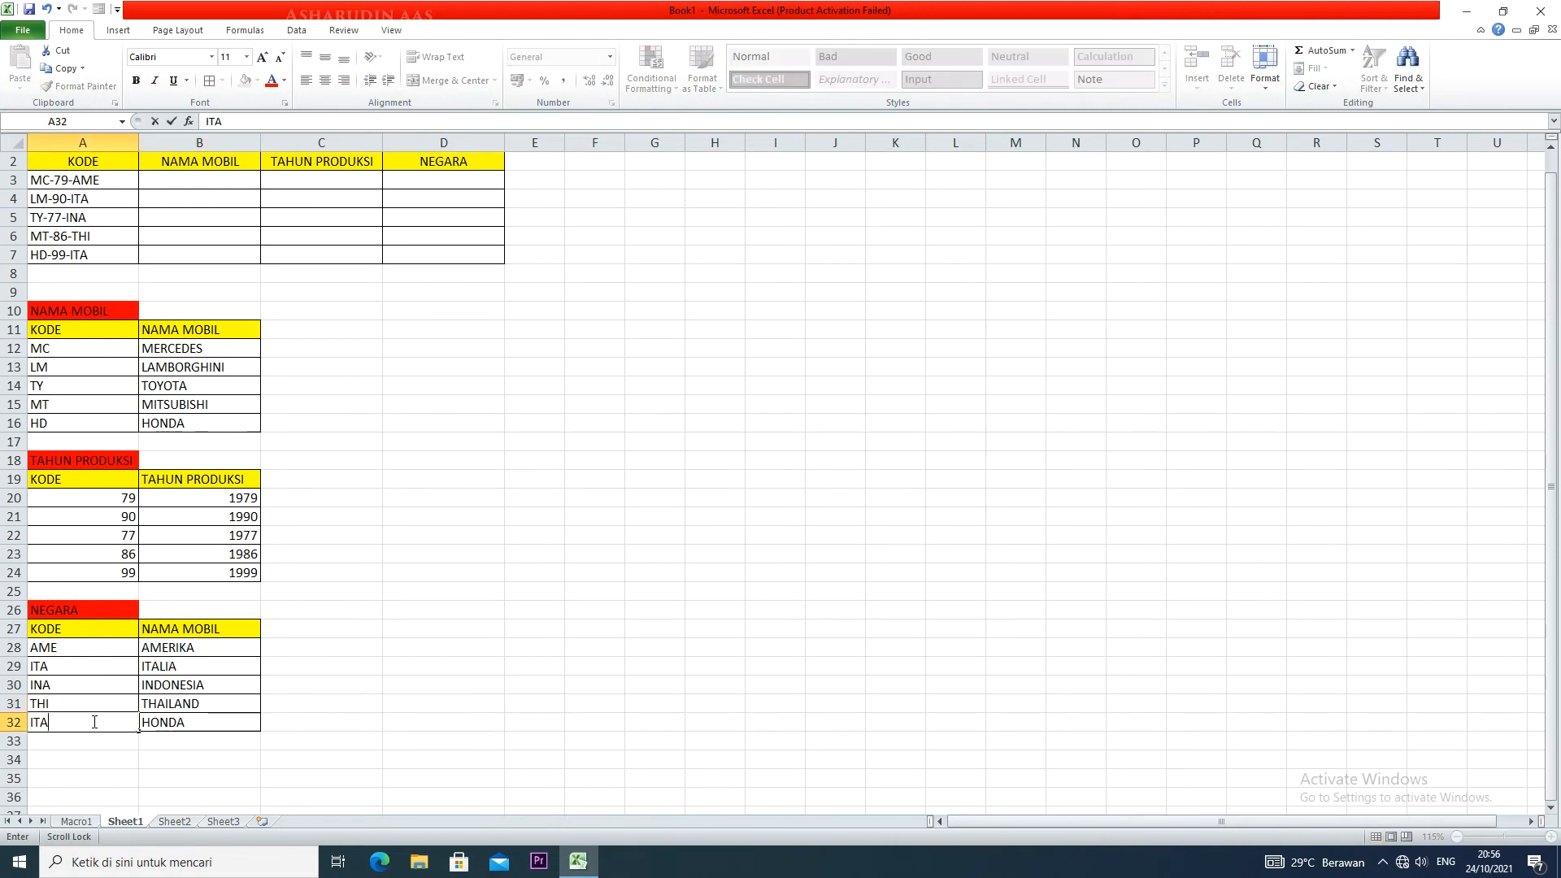
pyautogui.click(175, 717)
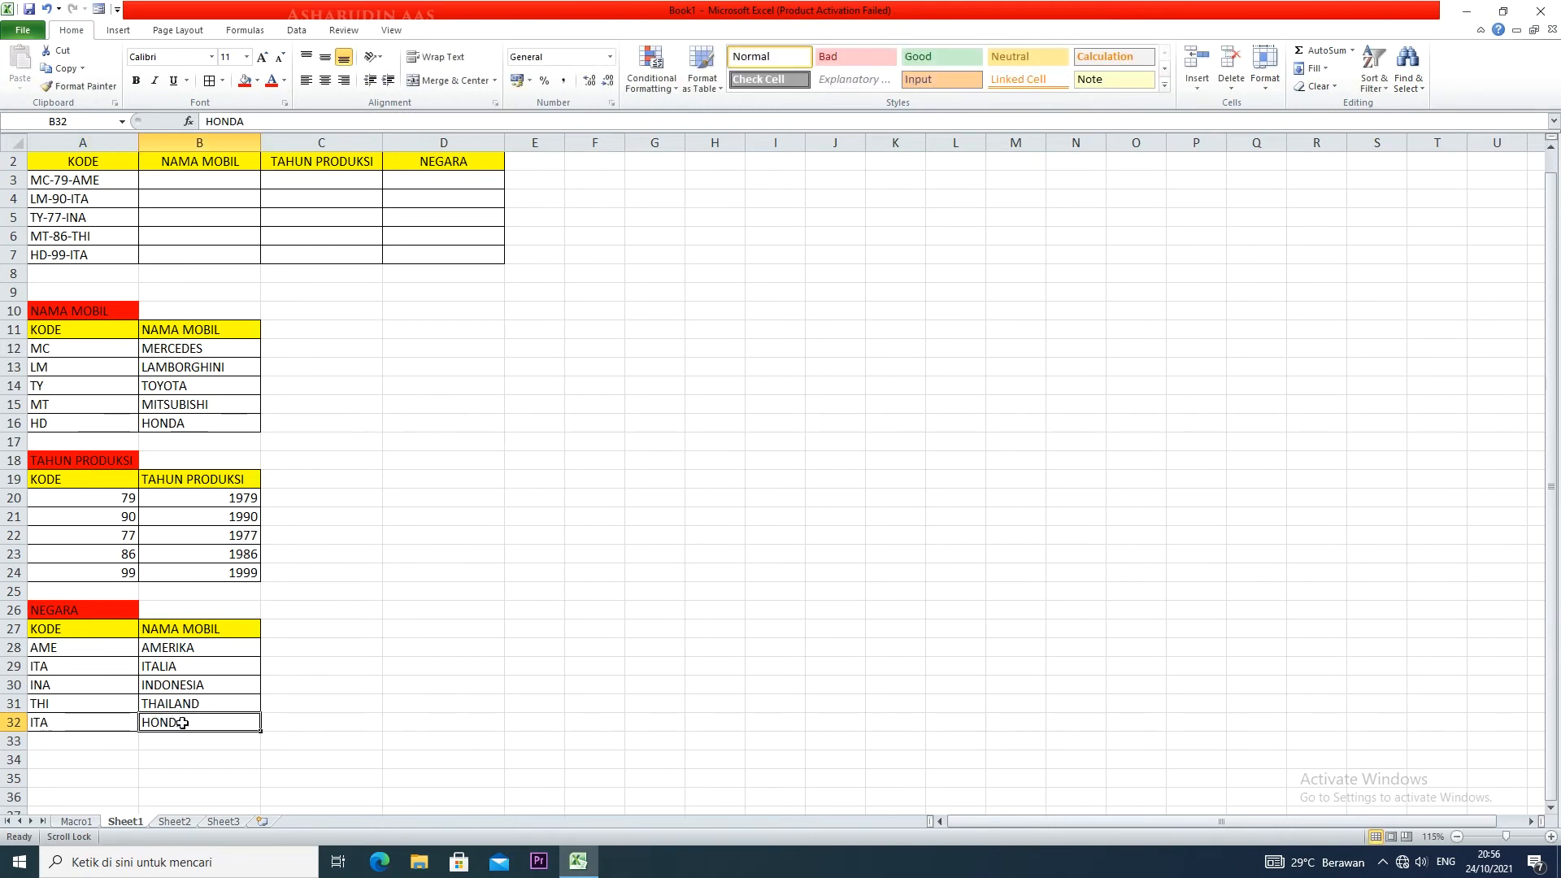
# - Change the country part of the car code in A7 so it reads HD-99-TUK
pyautogui.scroll(1, 179, 719)
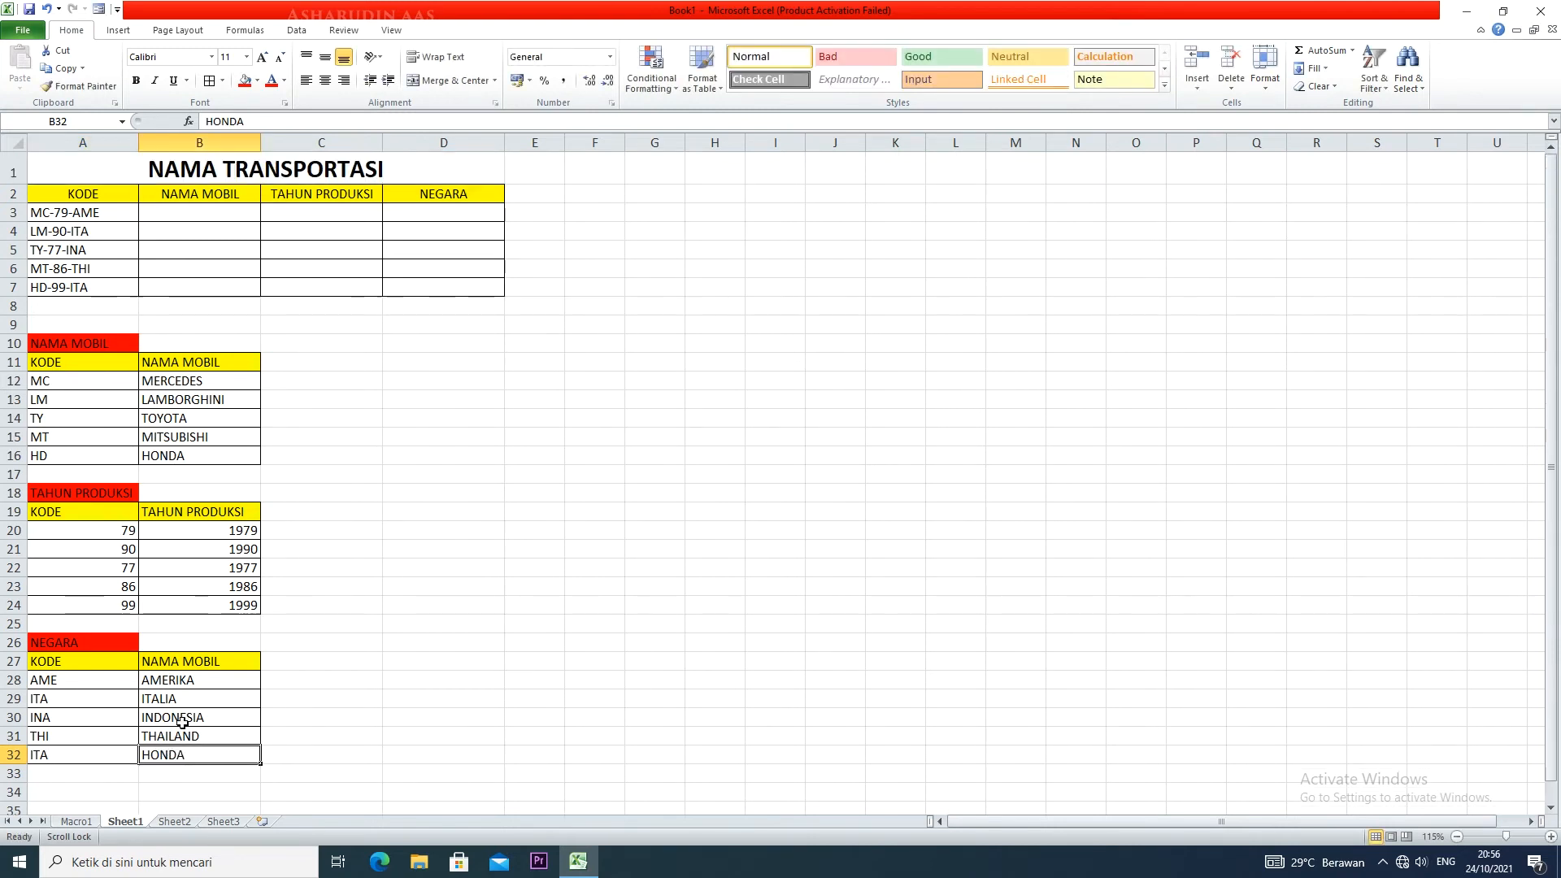
pyautogui.doubleClick(93, 289)
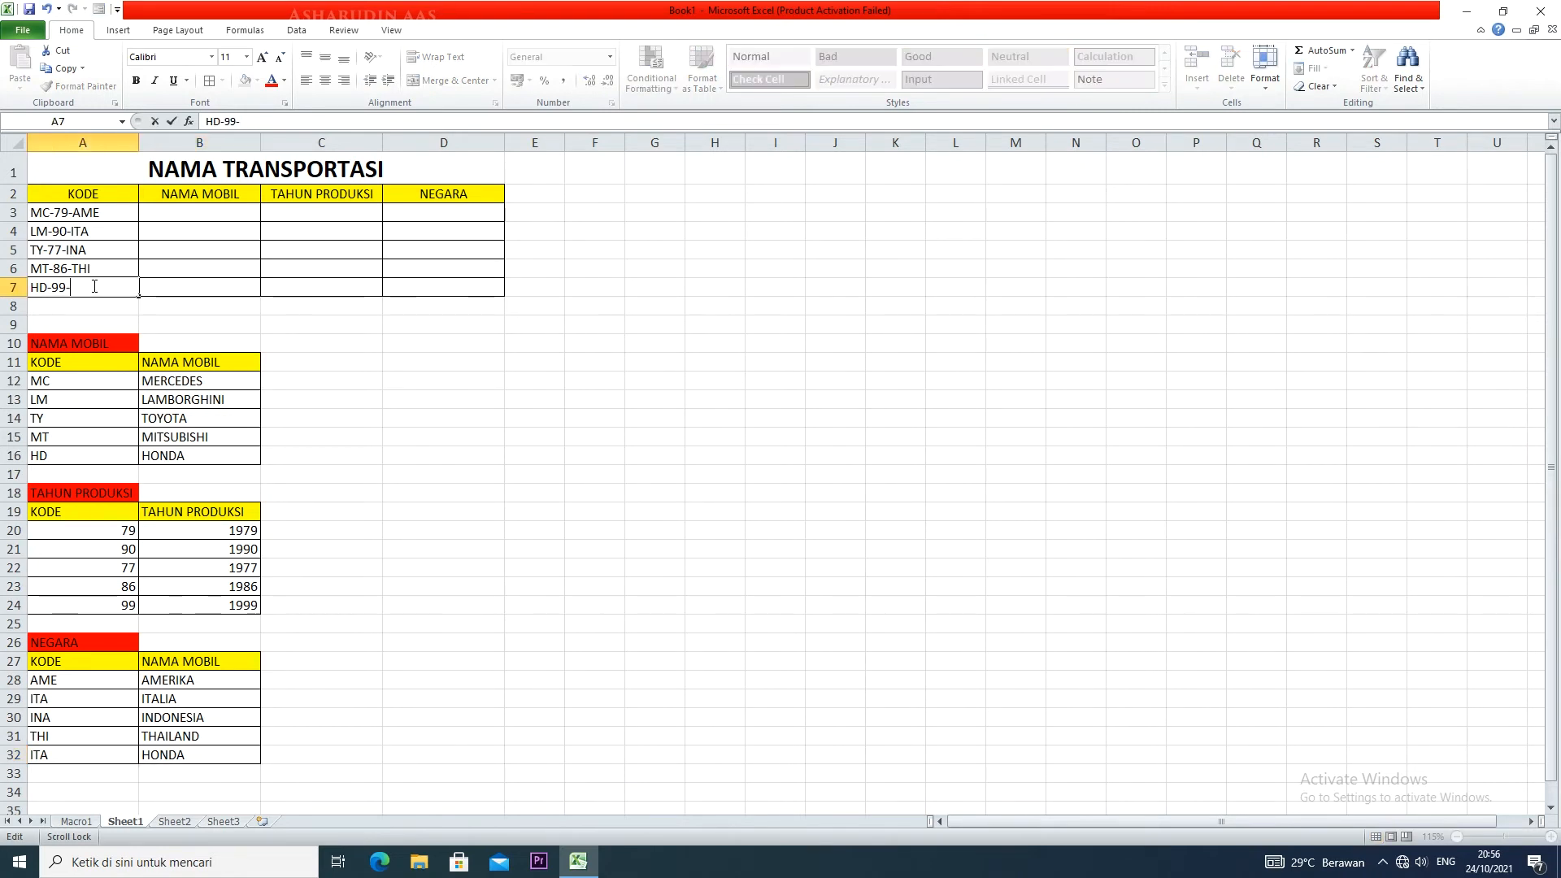
pyautogui.write('TUK]')
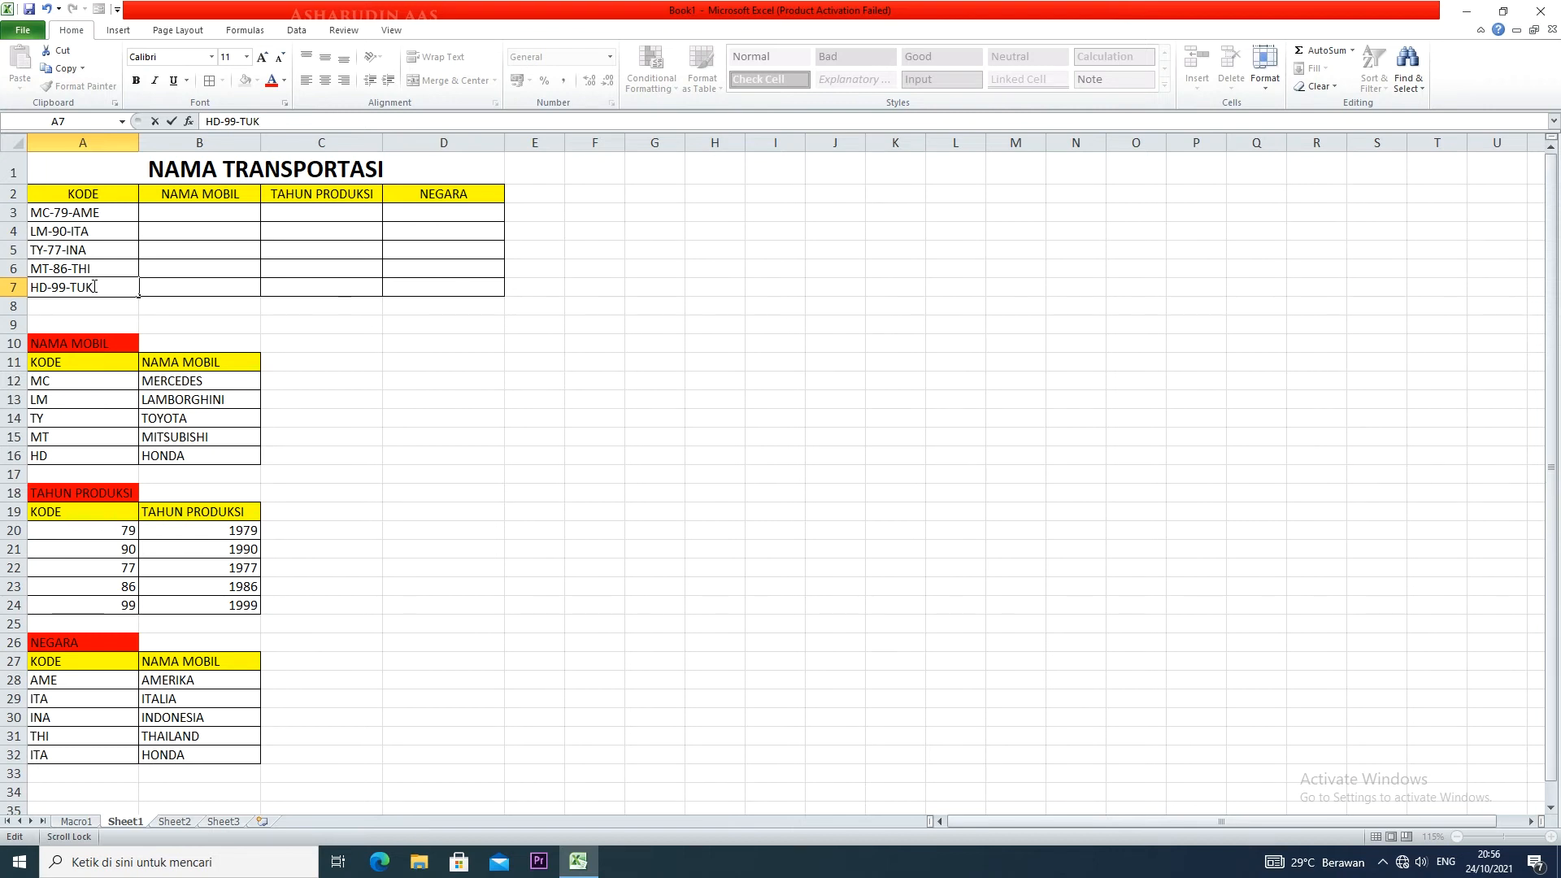
# - Fill the last row of the NEGARA table with the code TUK in A32 and TURKEY in B32
pyautogui.click(68, 759)
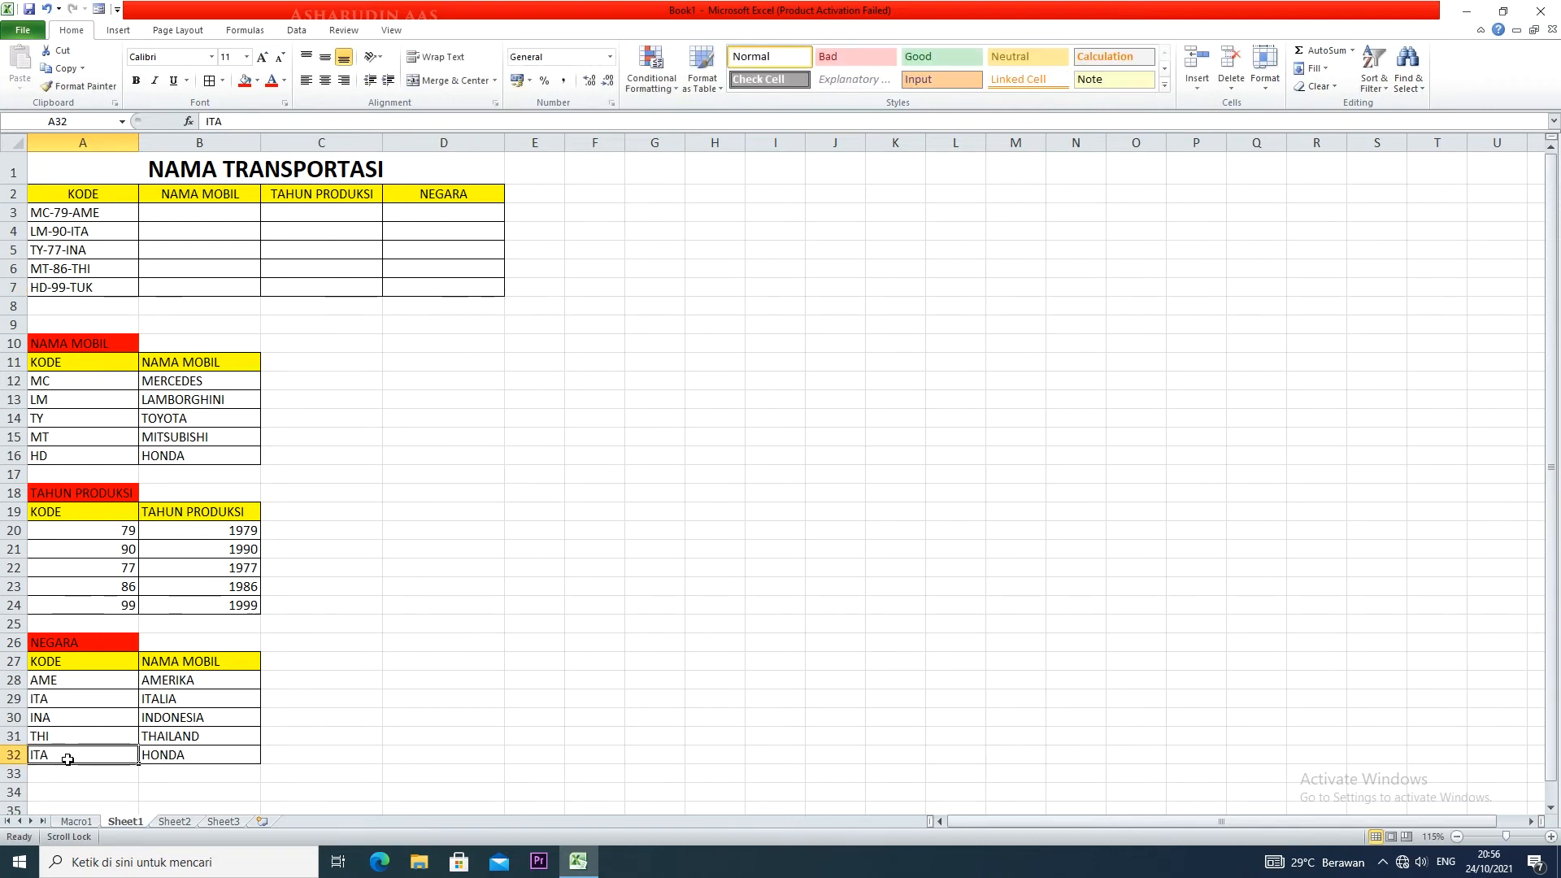
pyautogui.write('TUK')
pyautogui.click(189, 756)
pyautogui.write('TURKEY')
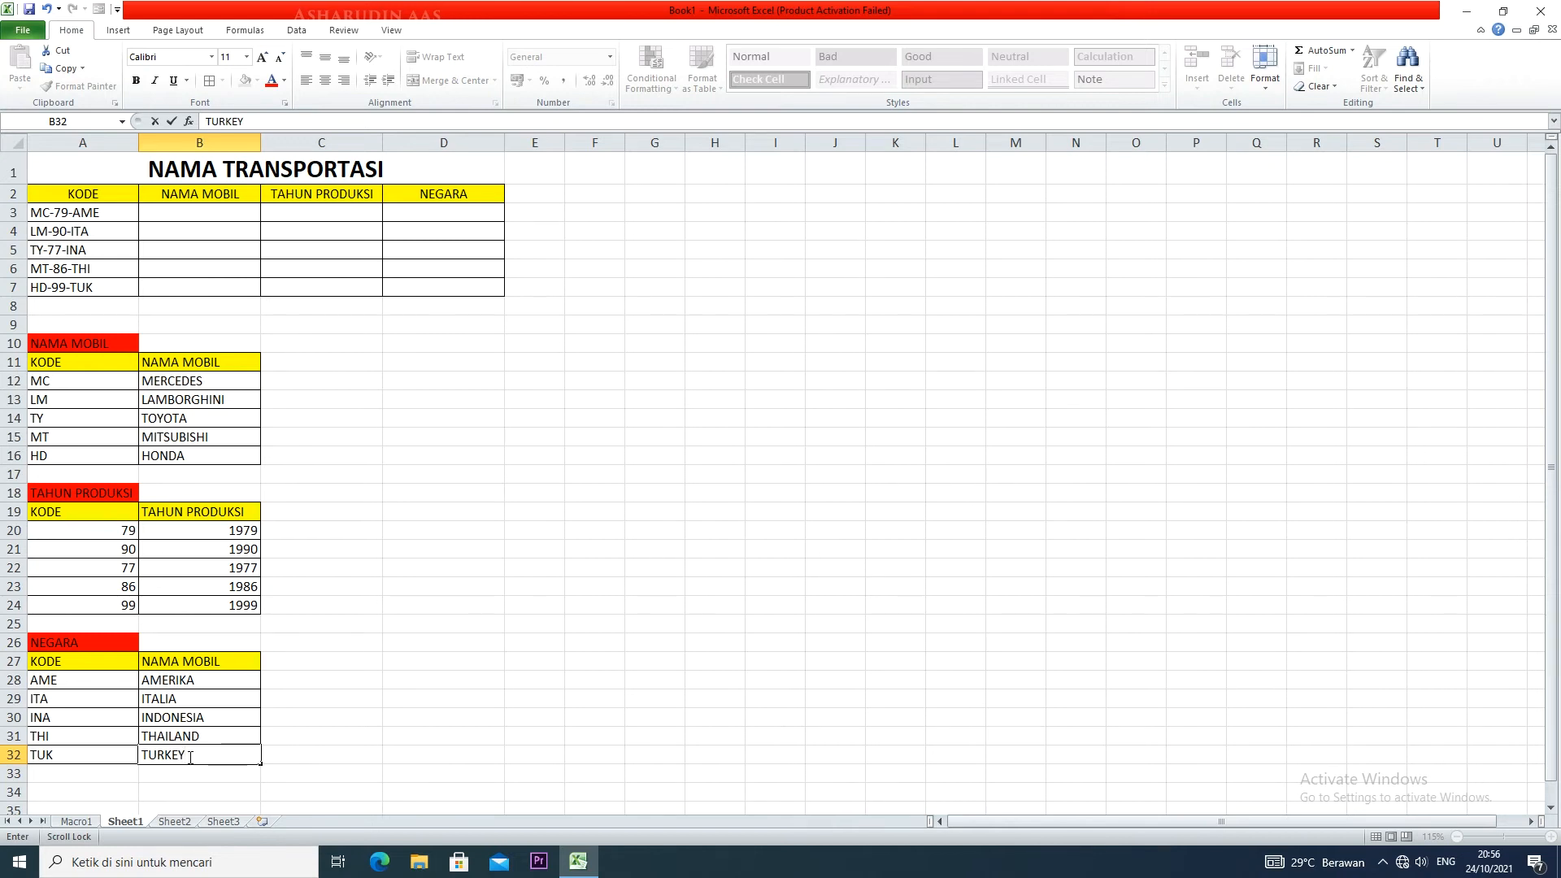
pyautogui.click(284, 700)
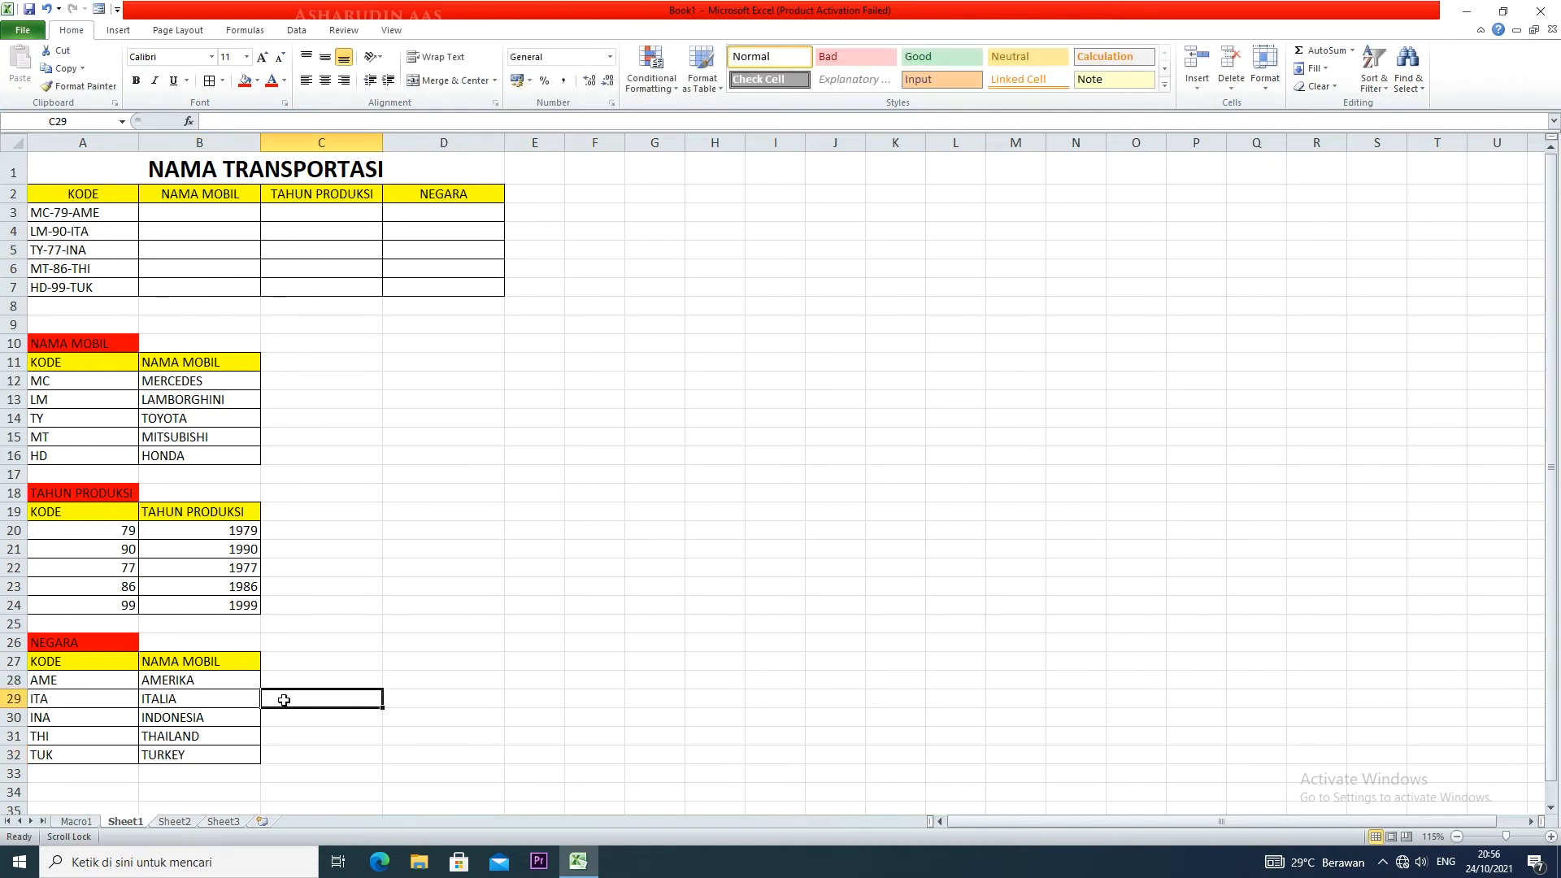
pyautogui.moveTo(226, 210); pyautogui.dragTo(221, 286)
pyautogui.click(321, 204)
pyautogui.moveTo(320, 204); pyautogui.dragTo(321, 279)
pyautogui.moveTo(405, 198); pyautogui.dragTo(415, 282)
pyautogui.moveTo(320, 199); pyautogui.dragTo(321, 286)
pyautogui.moveTo(199, 195); pyautogui.dragTo(230, 286)
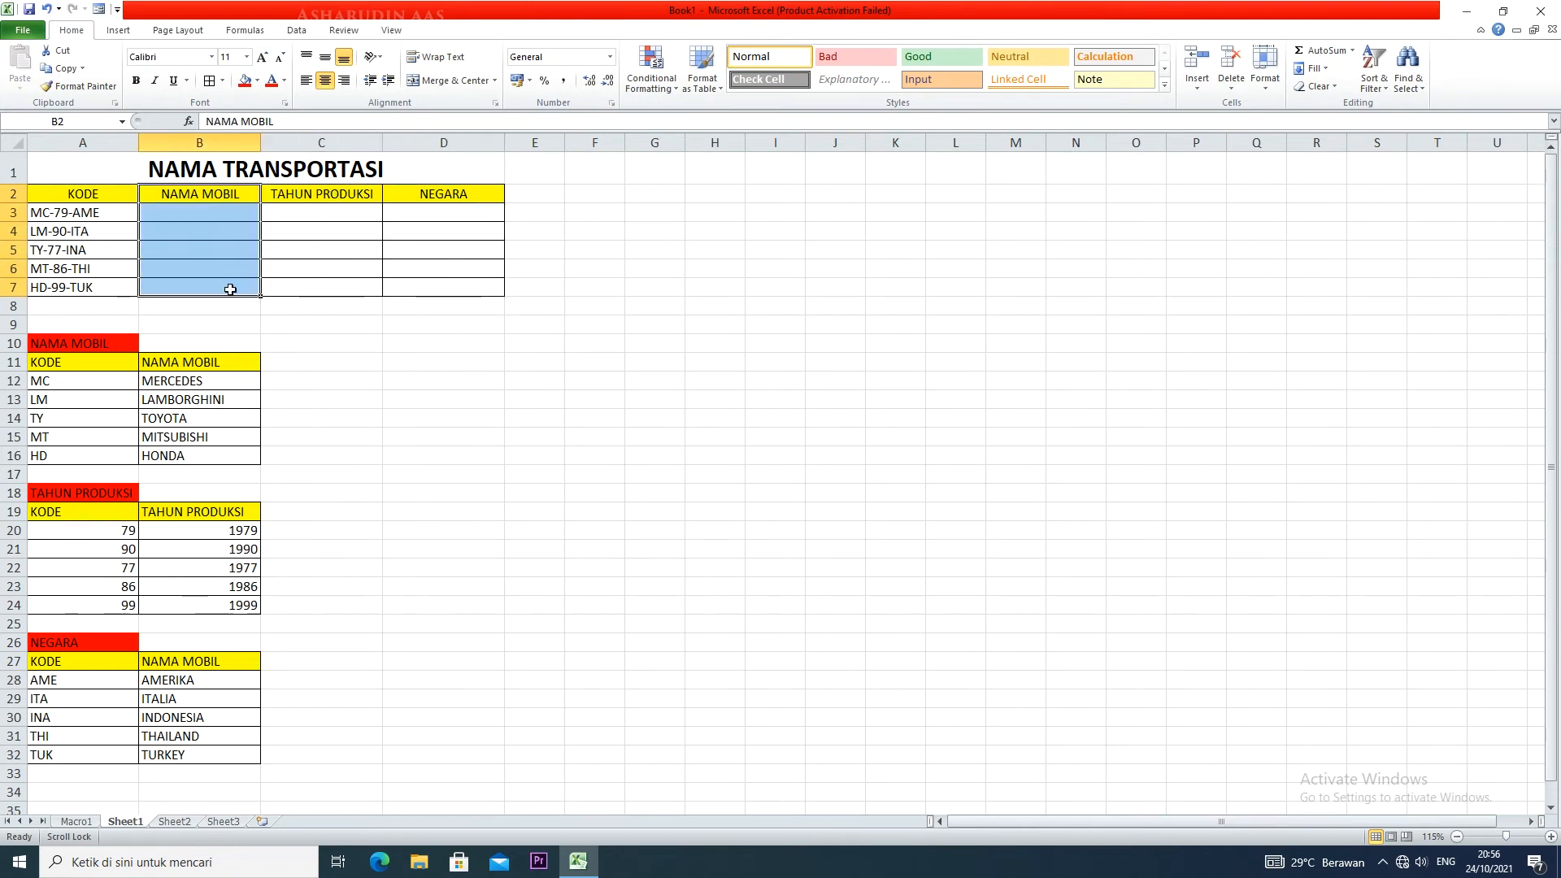
# - Begin a VLOOKUP formula in B3 with LEFT(A3;2;0) as its lookup value
pyautogui.click(220, 210)
pyautogui.write('=VLOOKUP')
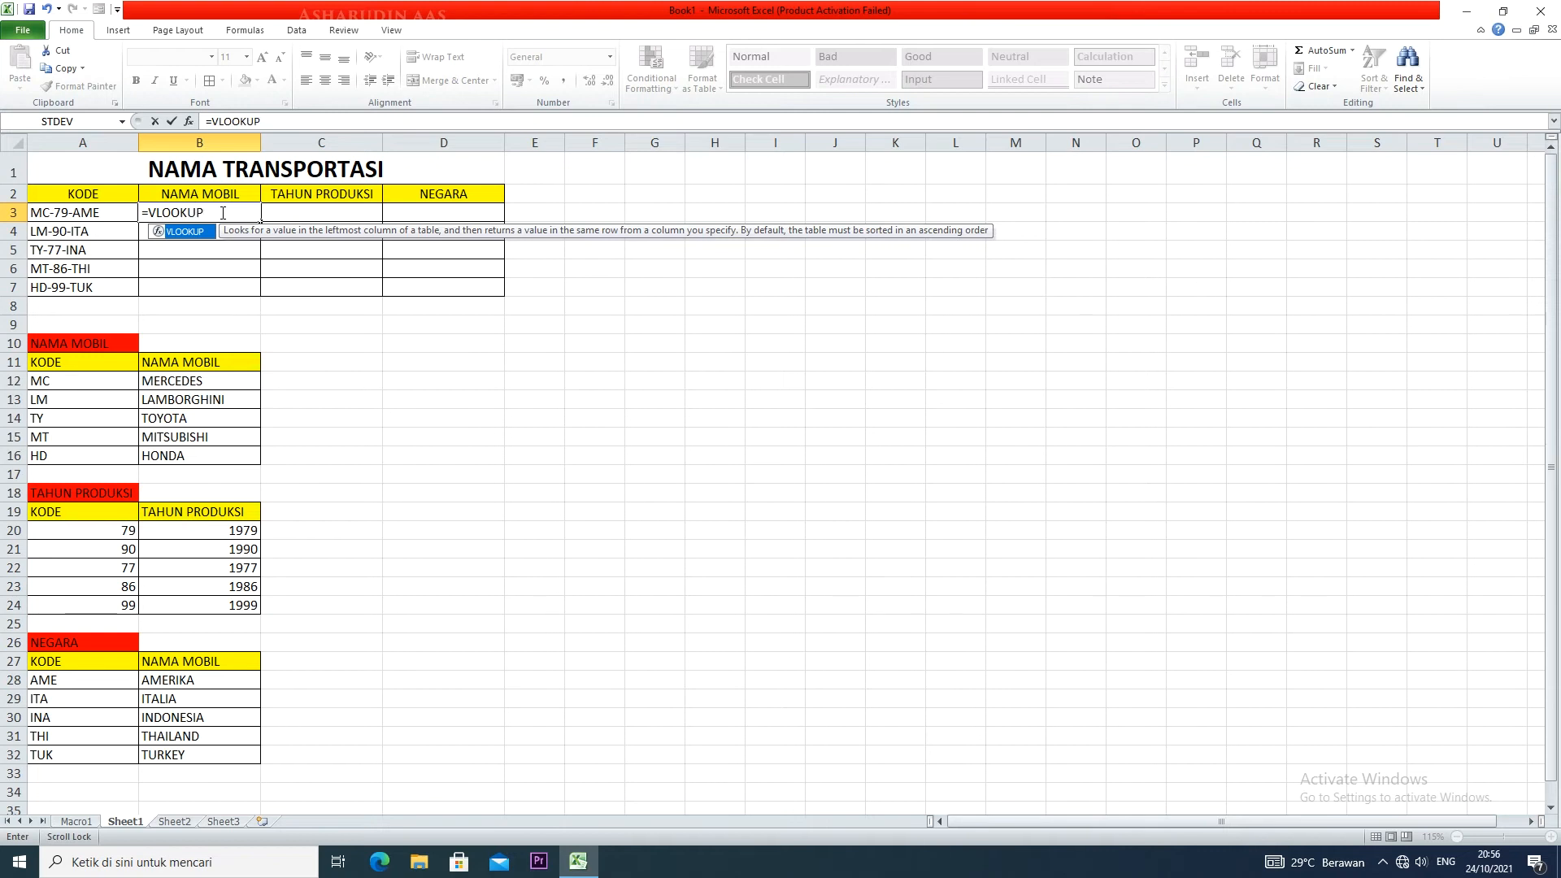
pyautogui.write('(')
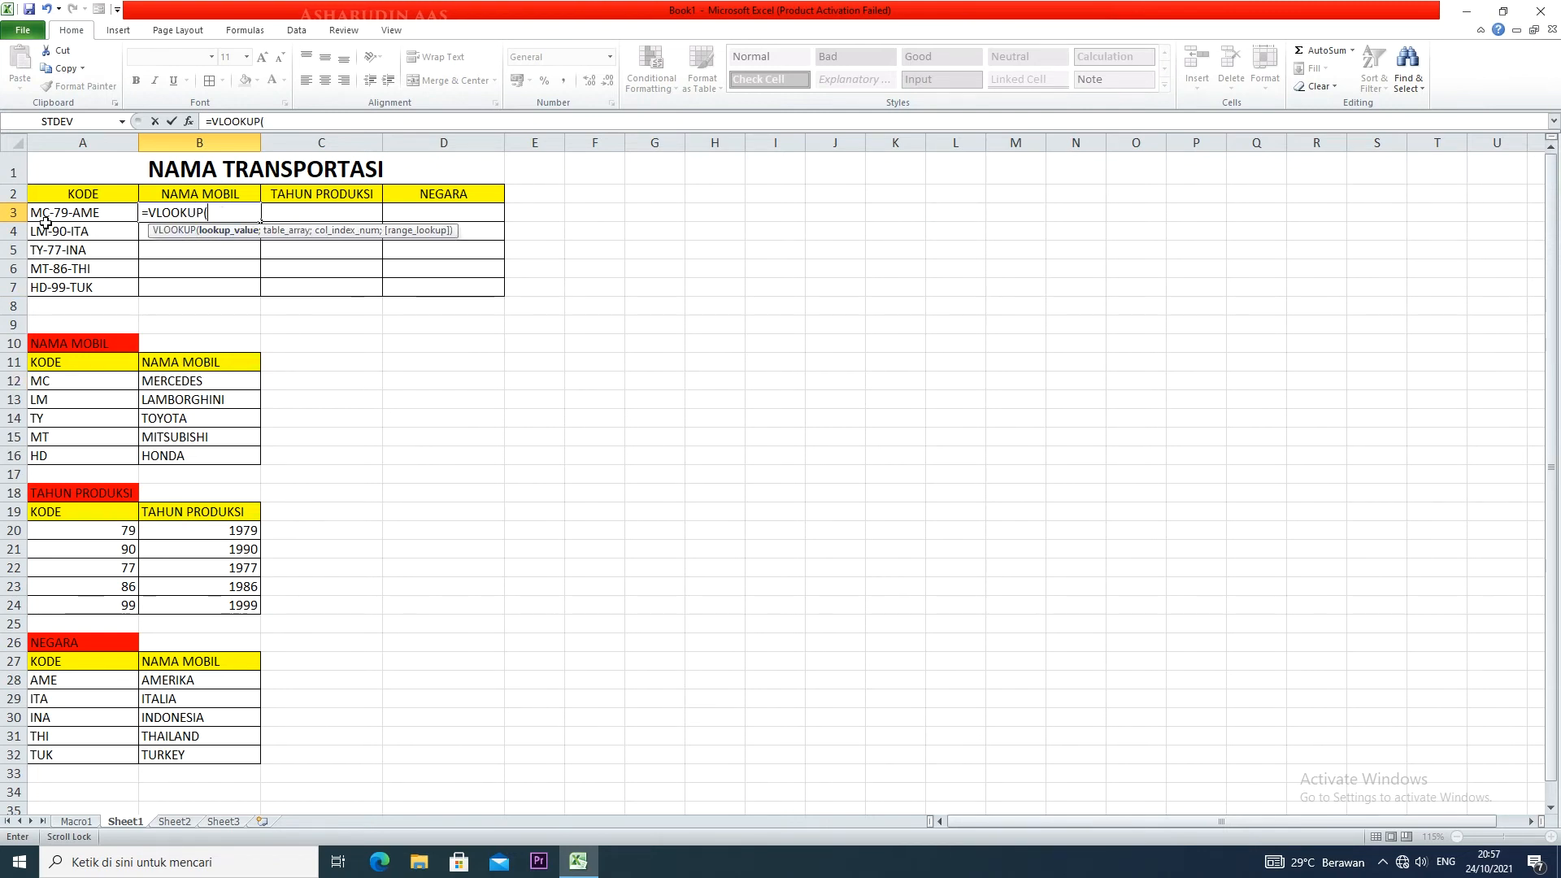
pyautogui.write('LEFT')
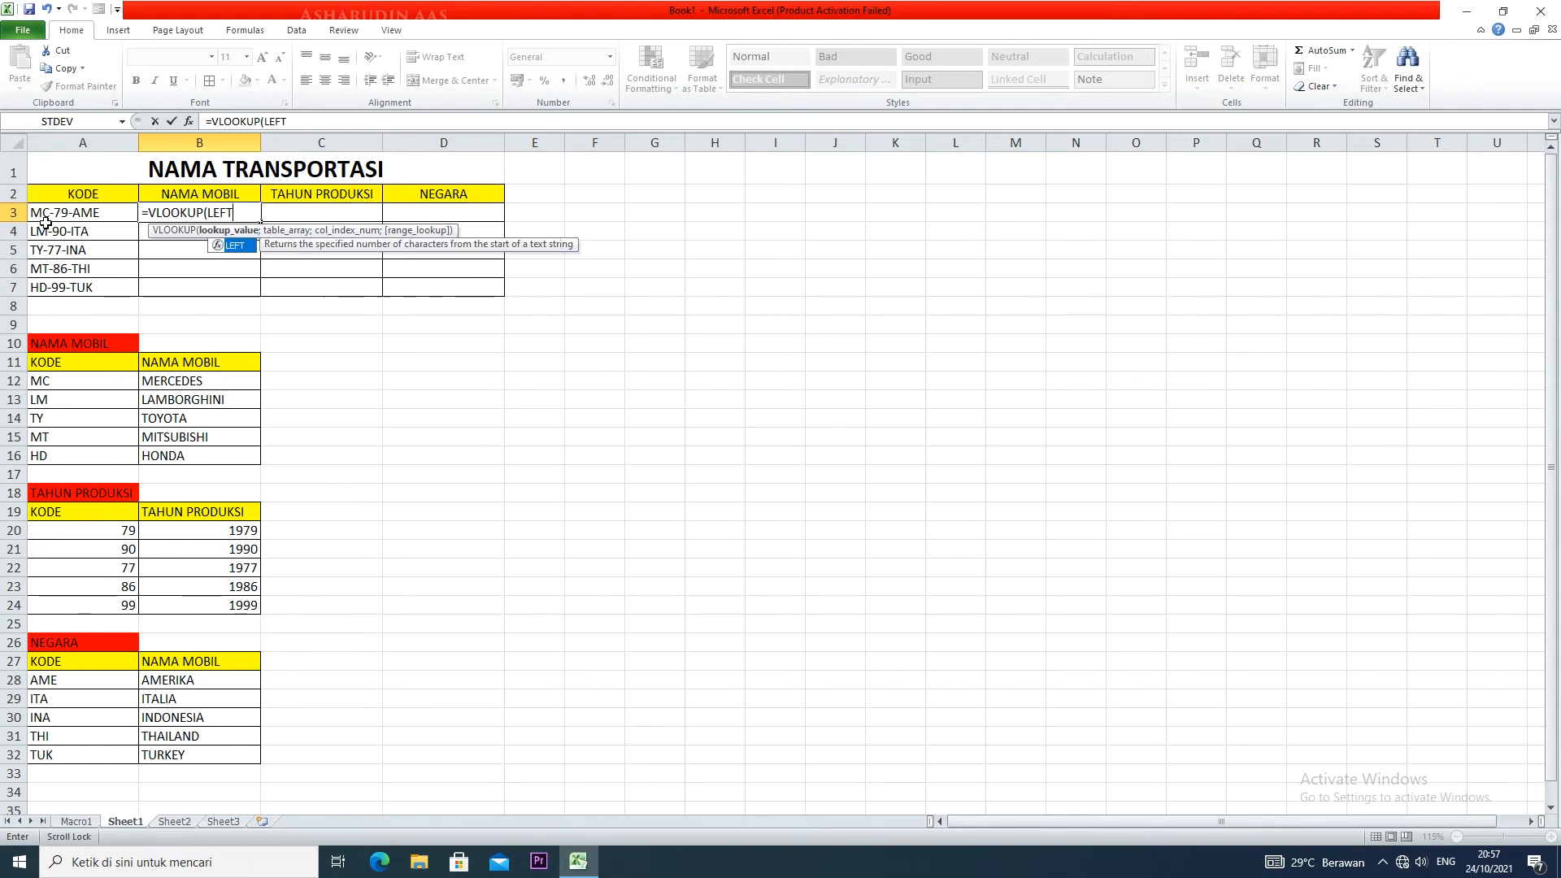
pyautogui.write('(')
pyautogui.click(61, 221)
pyautogui.write(';')
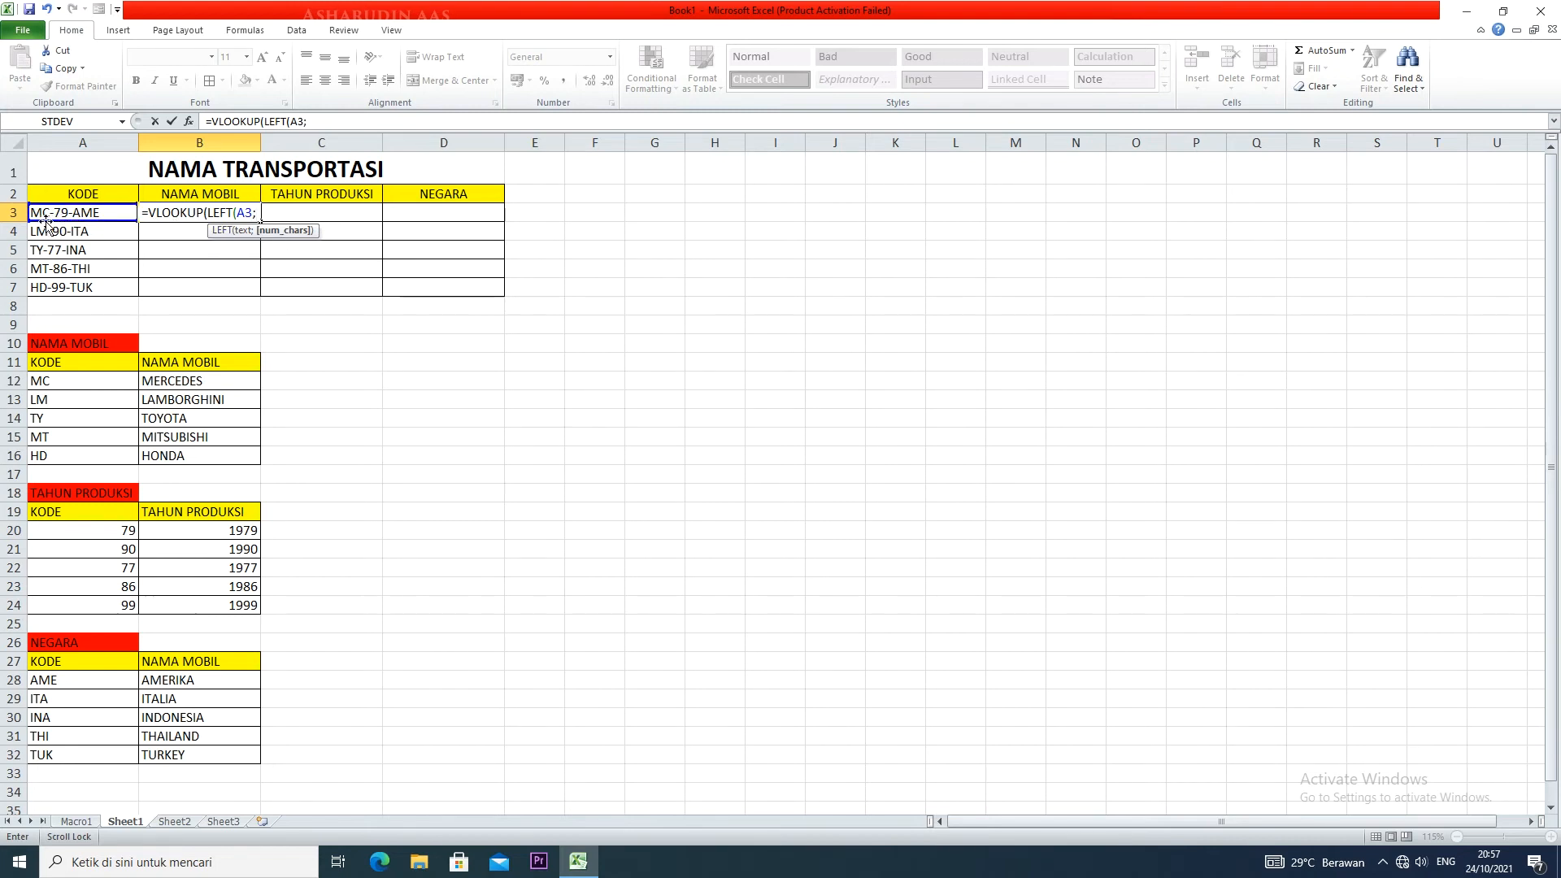
pyautogui.write('2;0)')
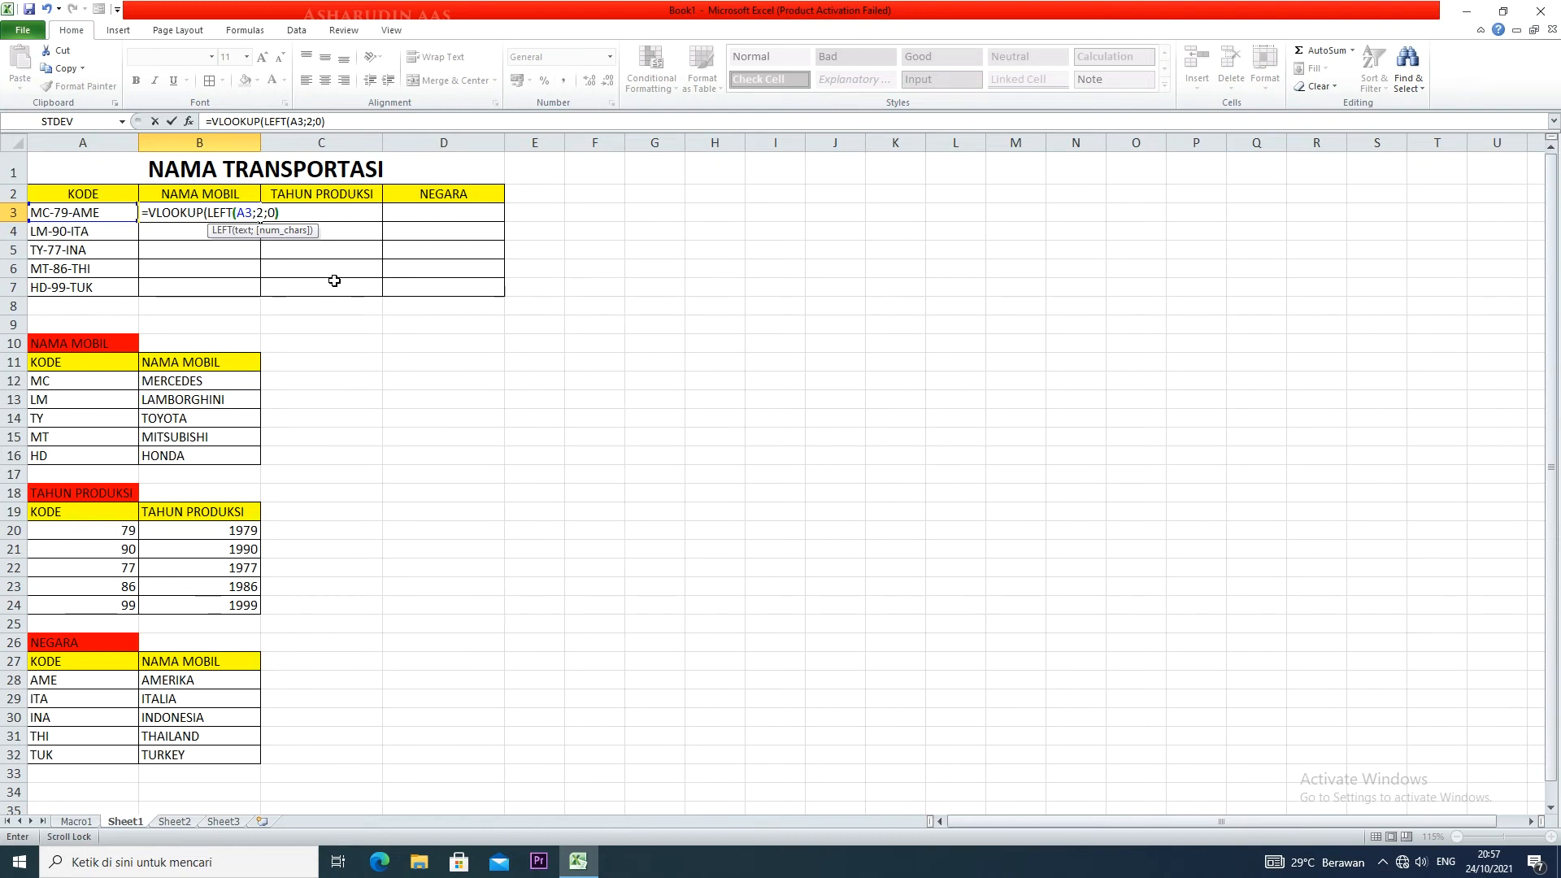
pyautogui.write(';')
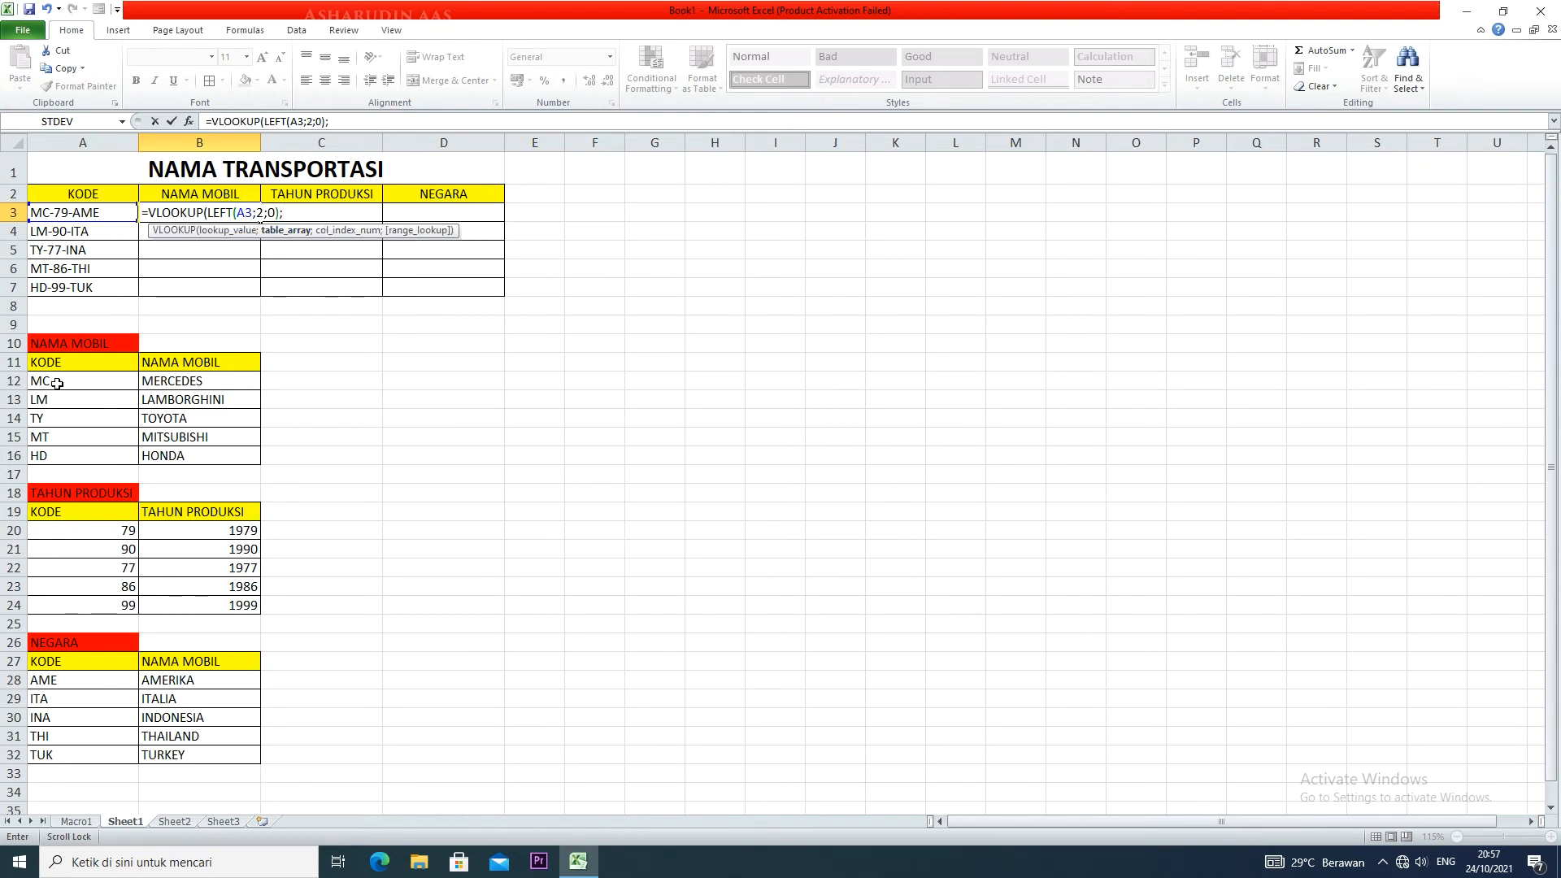
# - Try to complete the B3 formula with the NAMA MOBIL table A12:B16, column index 2 and match type 0
pyautogui.moveTo(57, 383); pyautogui.dragTo(224, 460)
pyautogui.write(';')
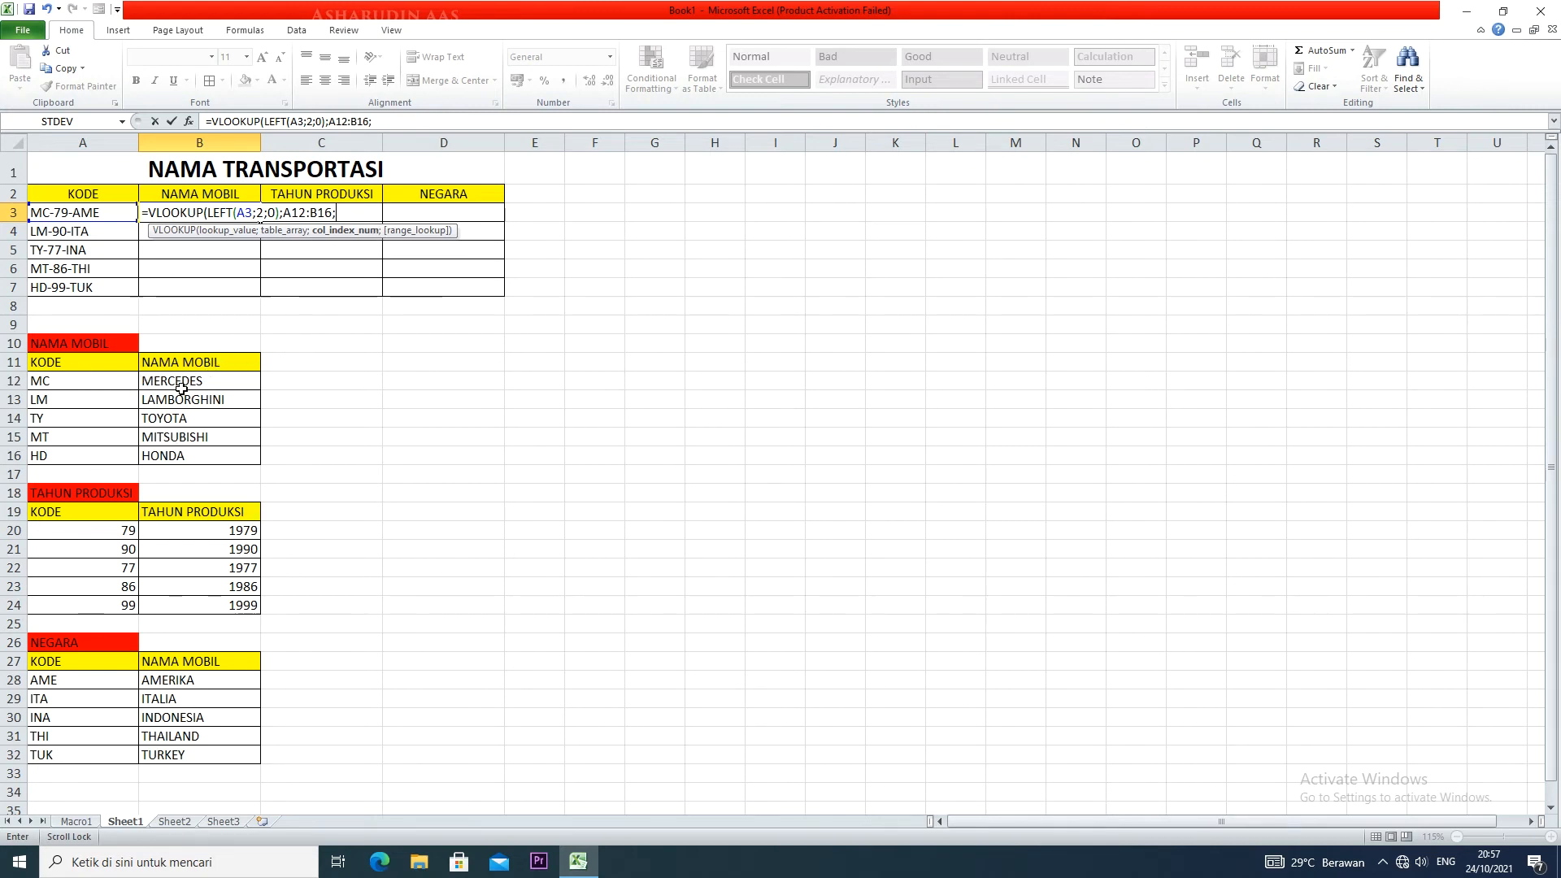
pyautogui.write('2;0')
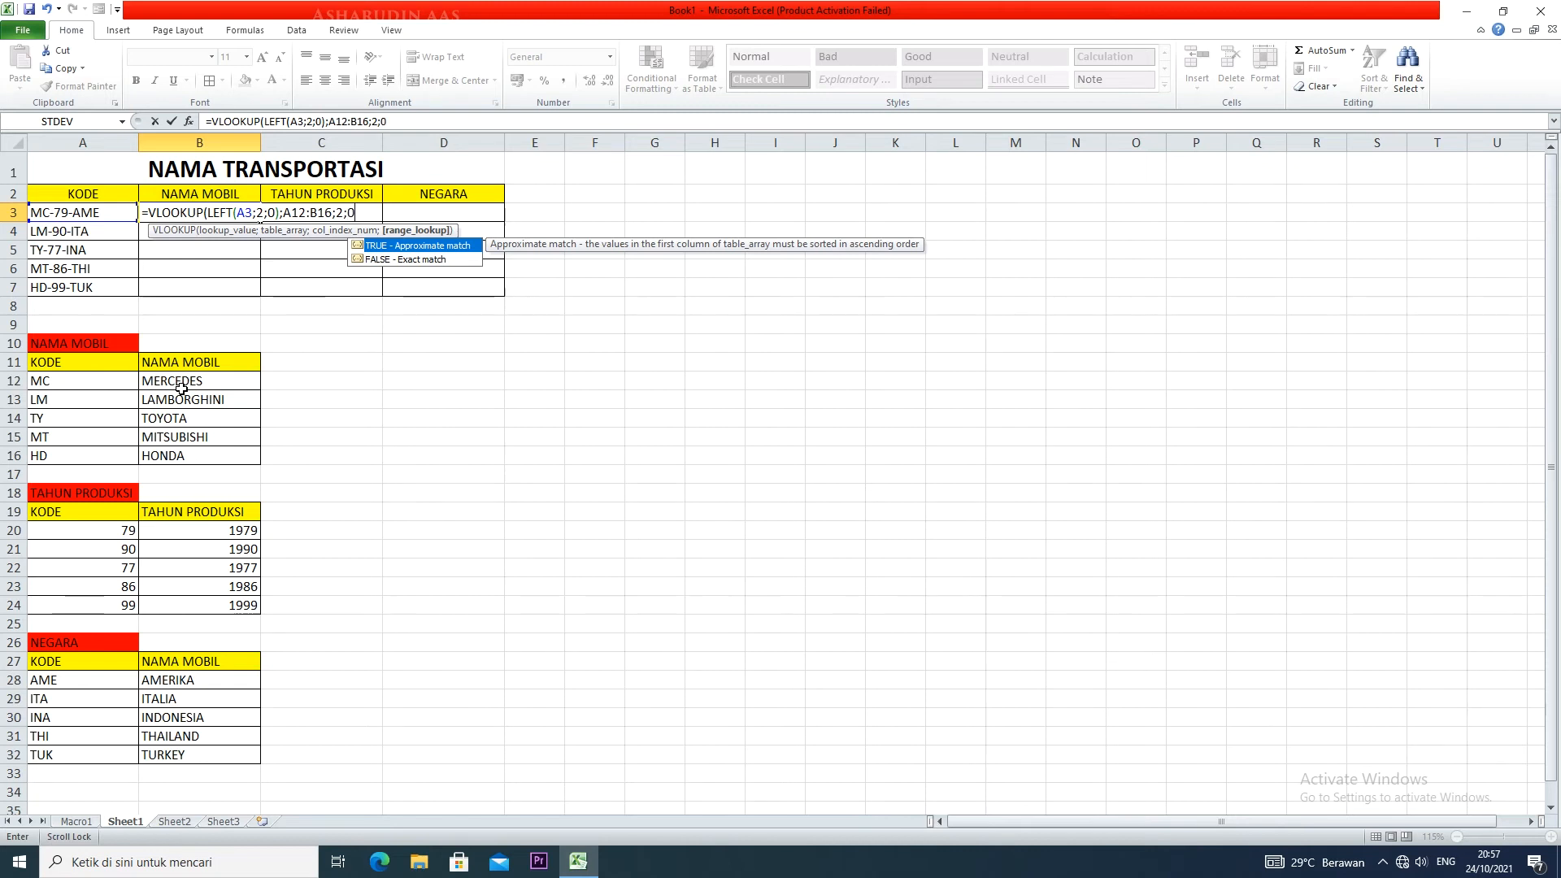
pyautogui.write(')')
pyautogui.press('Return')
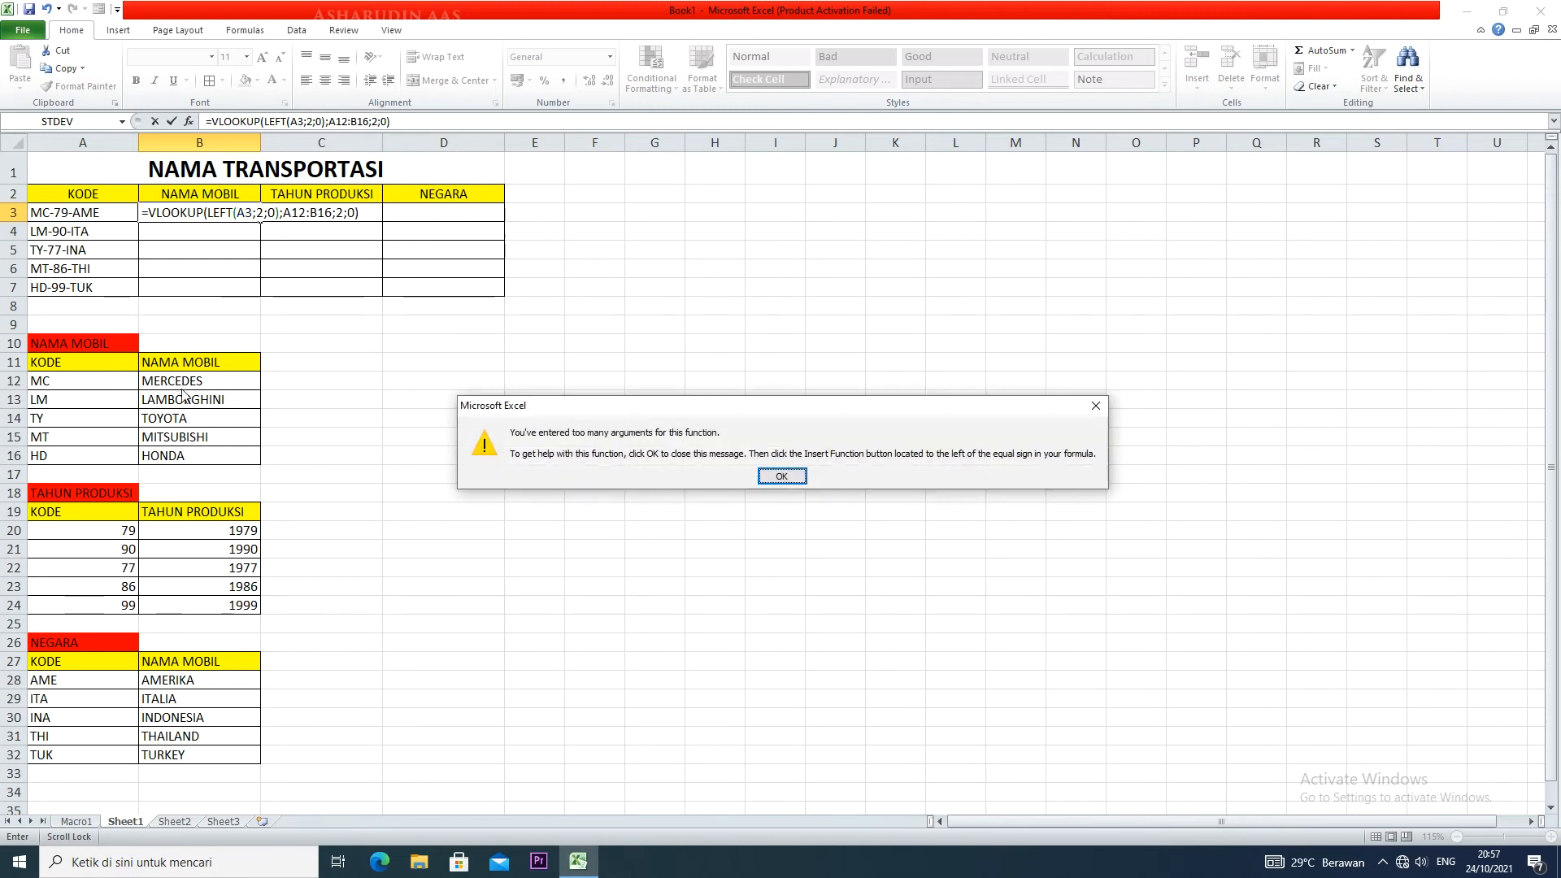
pyautogui.press('Return')
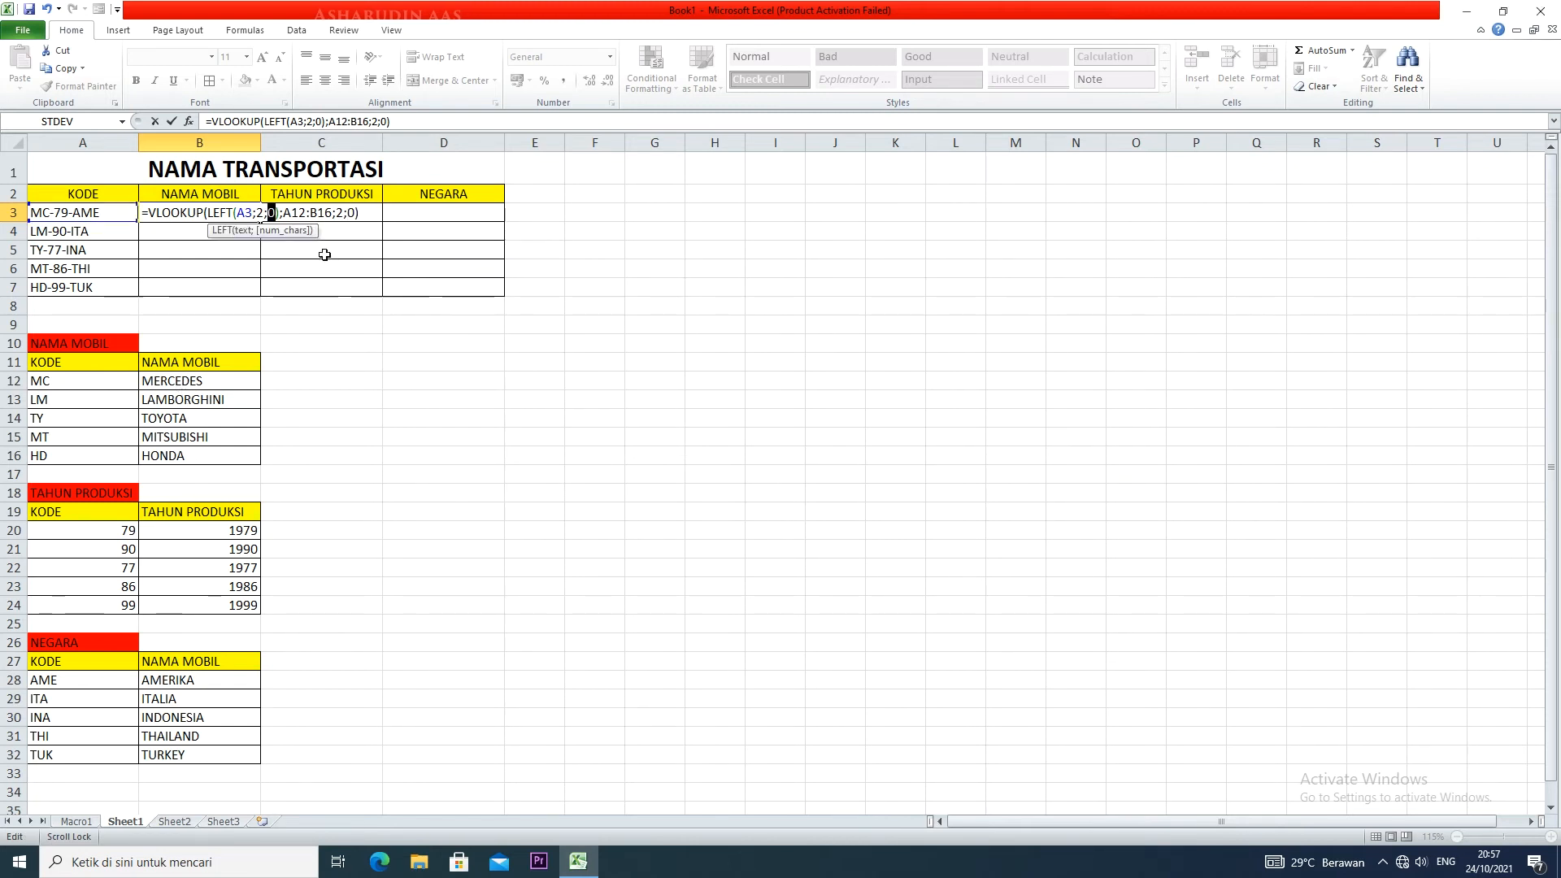
# - Remove the extra ;0 argument from LEFT so B3 reads =VLOOKUP(LEFT(A3;2);A12:B16;2;0)
pyautogui.press('BackSpace')
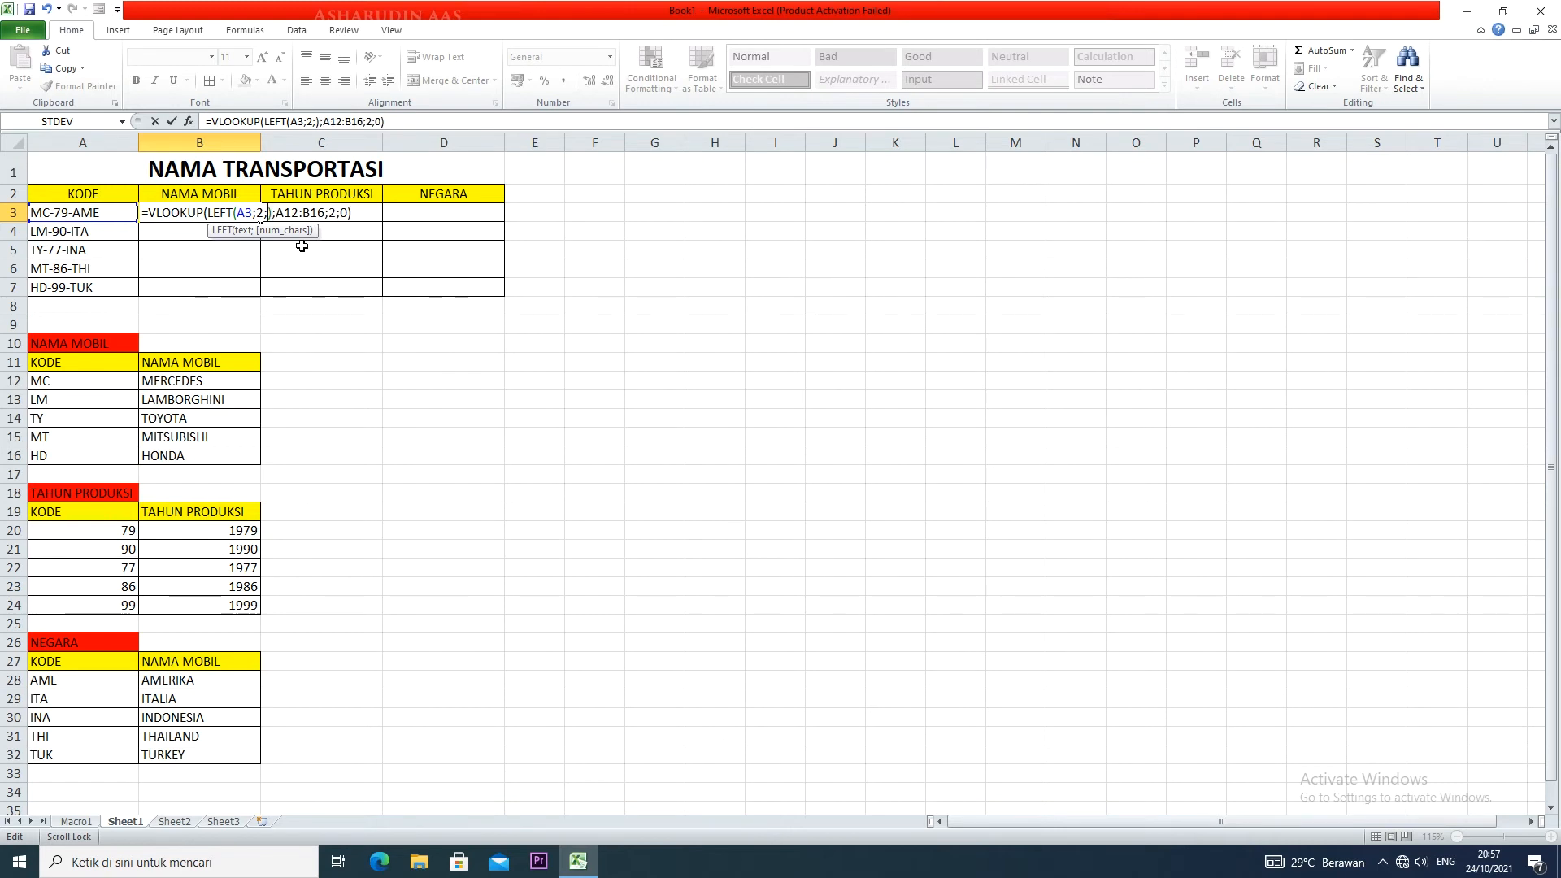
pyautogui.press('BackSpace')
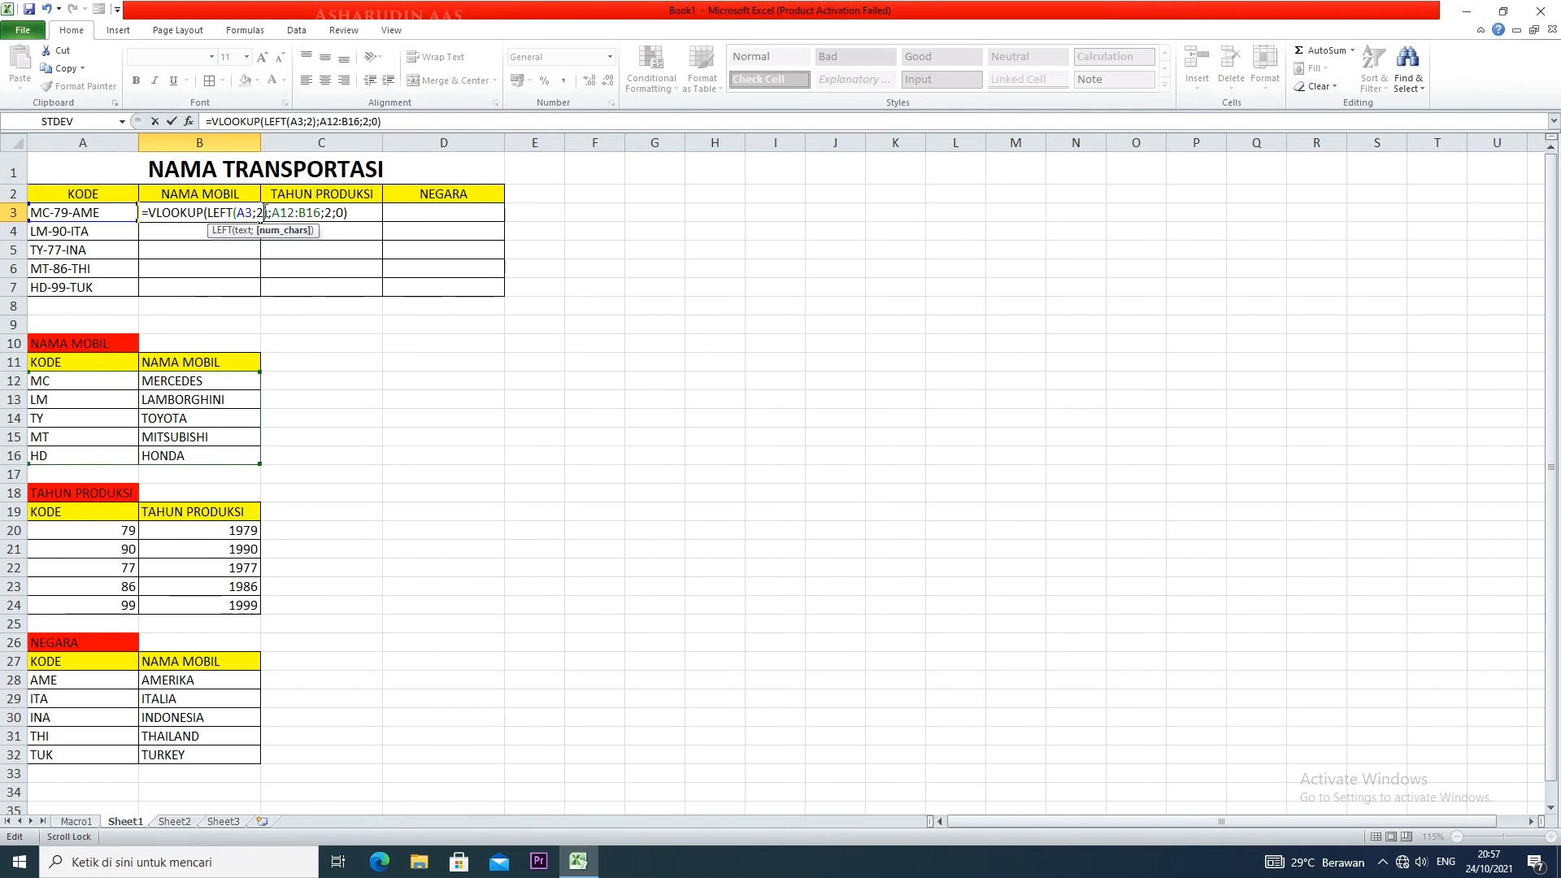
pyautogui.click(360, 214)
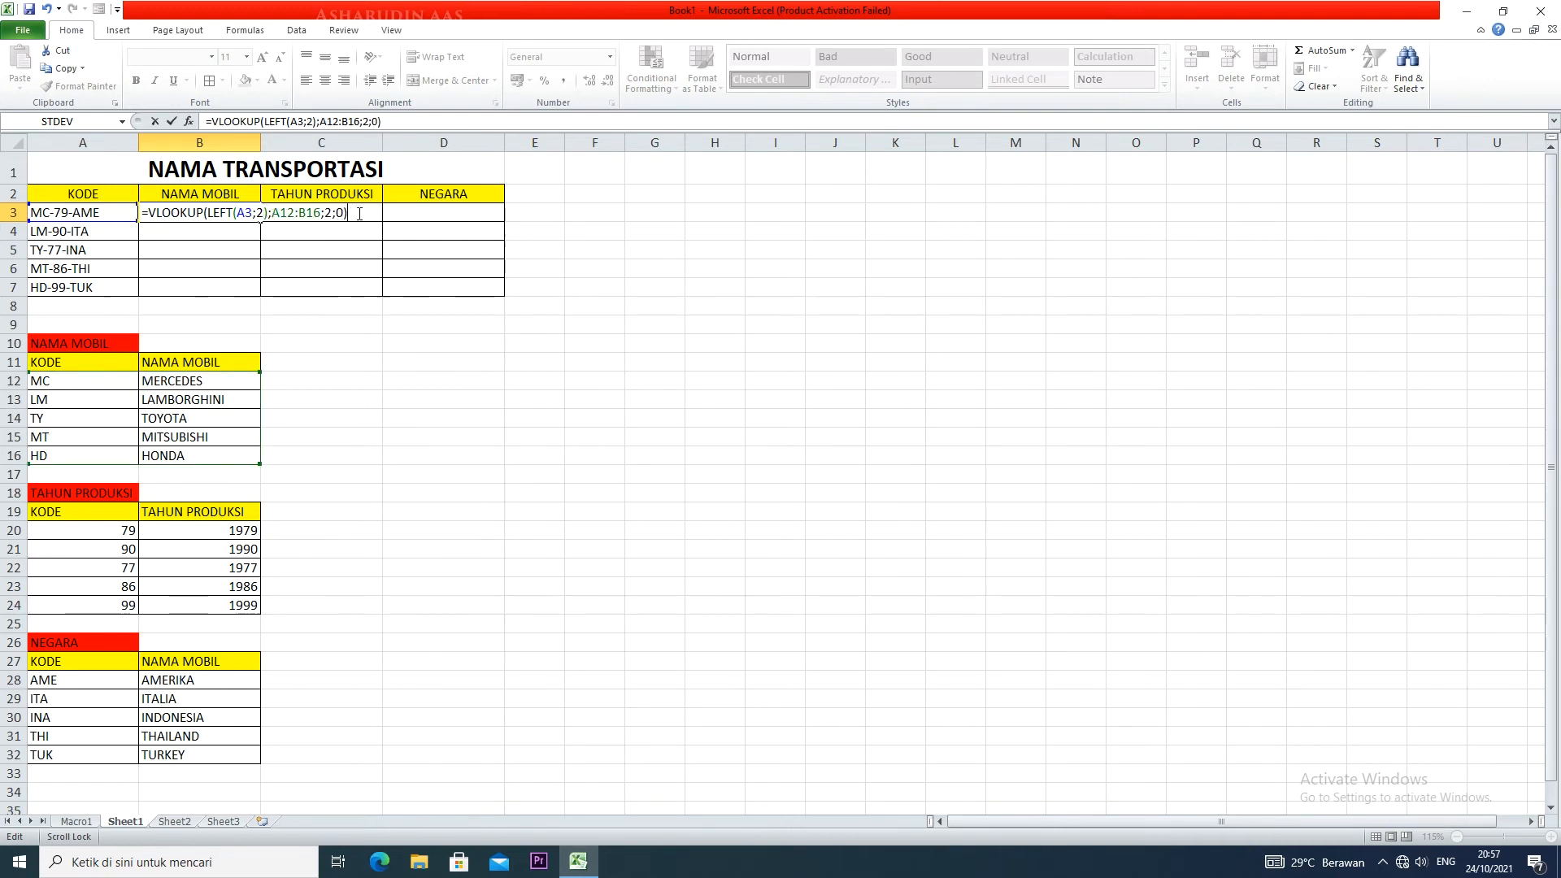
pyautogui.press('Return')
# - Review the B3 formula and copy it down the NAMA MOBIL column through B7
pyautogui.click(189, 212)
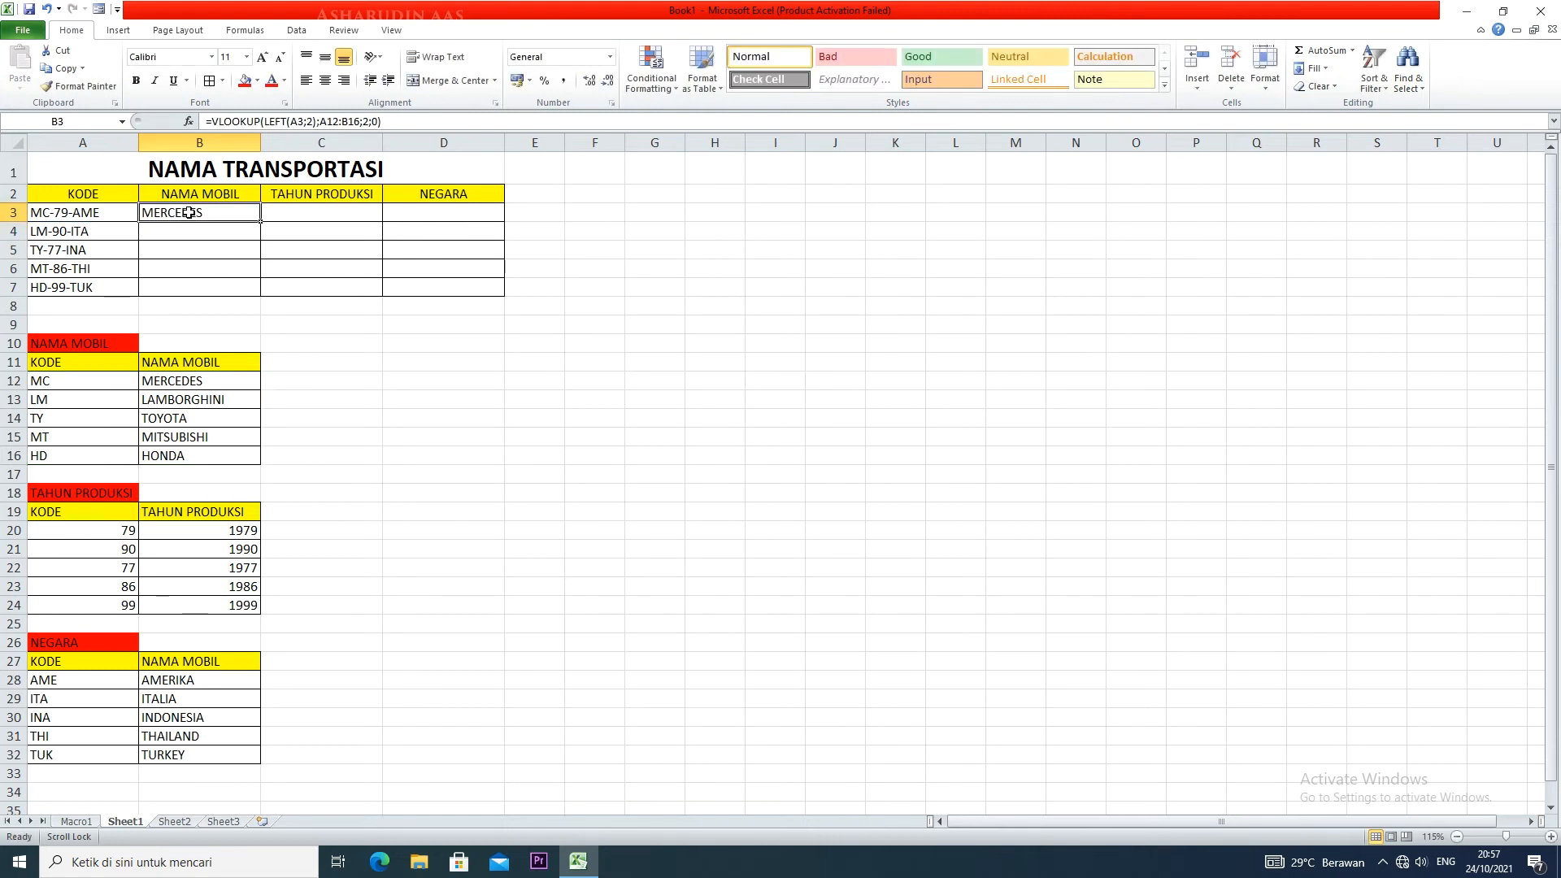
pyautogui.click(170, 379)
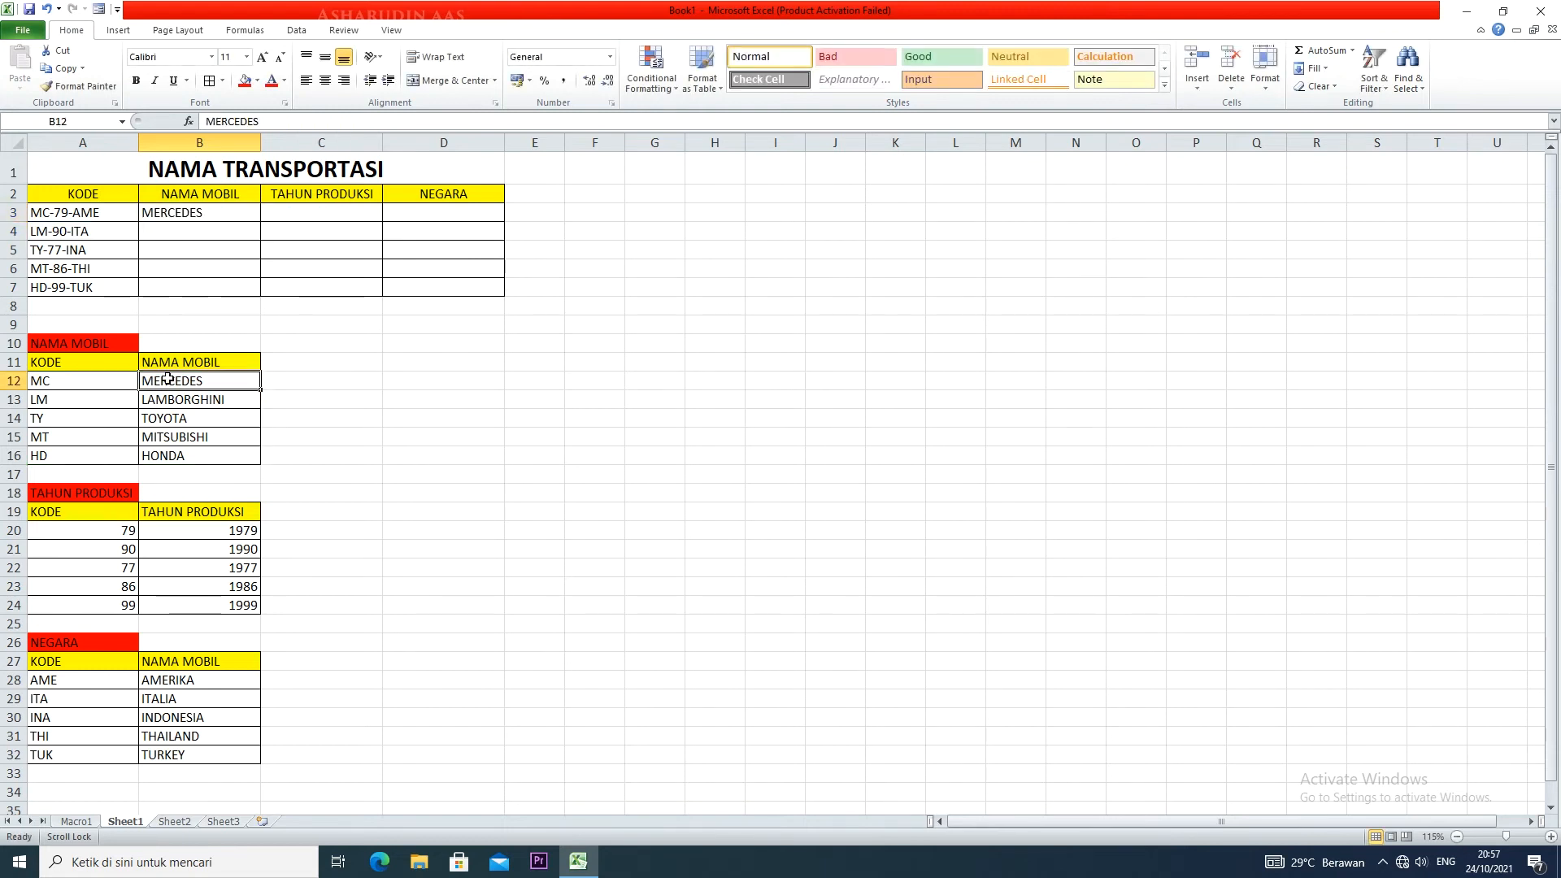
pyautogui.doubleClick(195, 215)
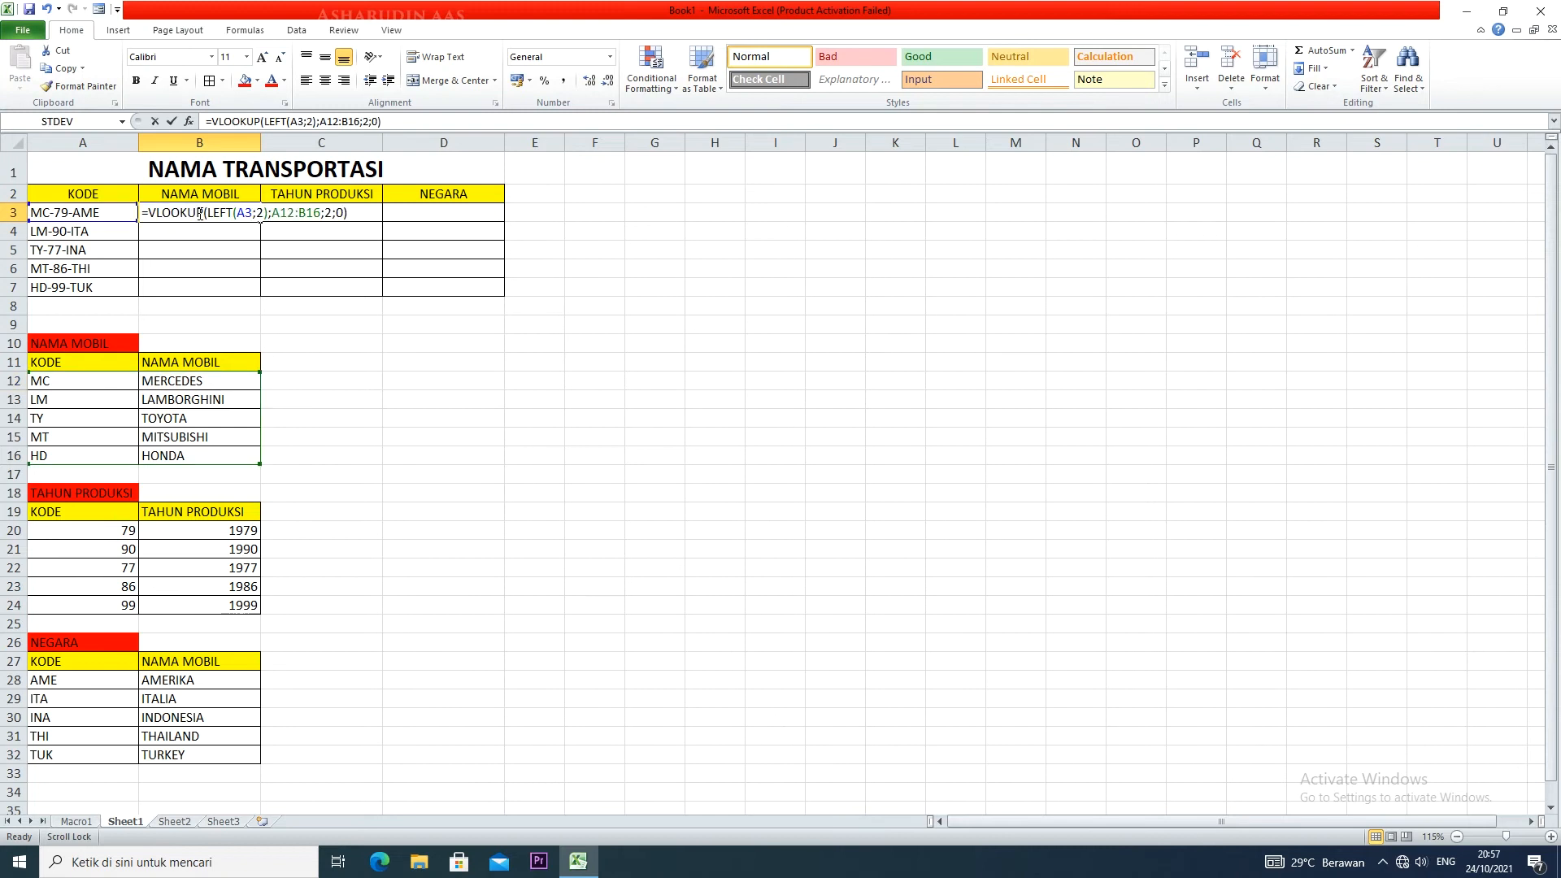
pyautogui.click(323, 214)
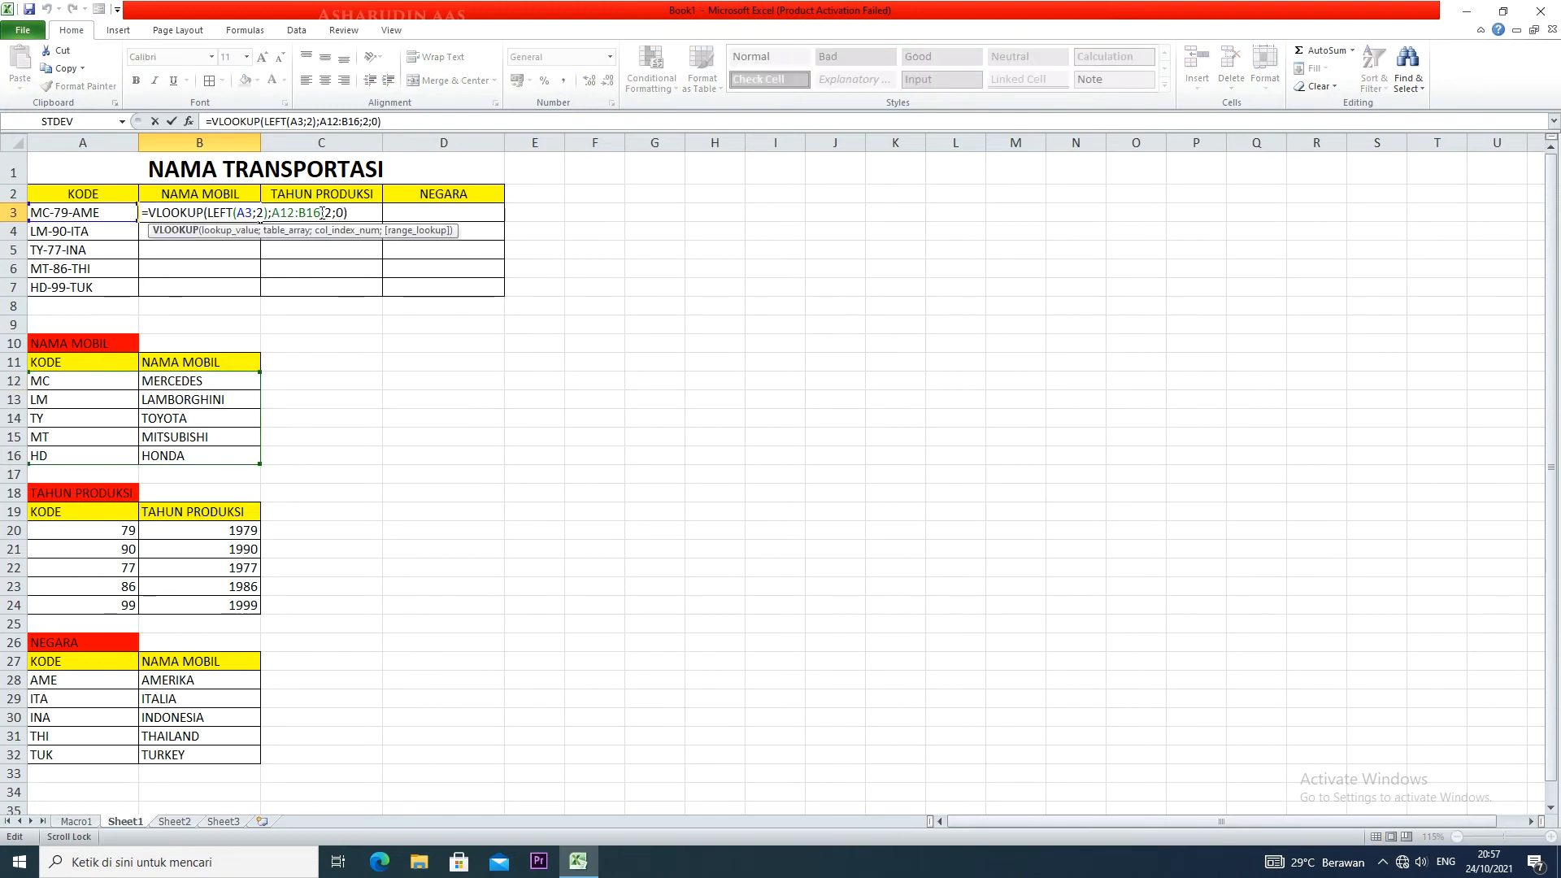
pyautogui.press('Escape')
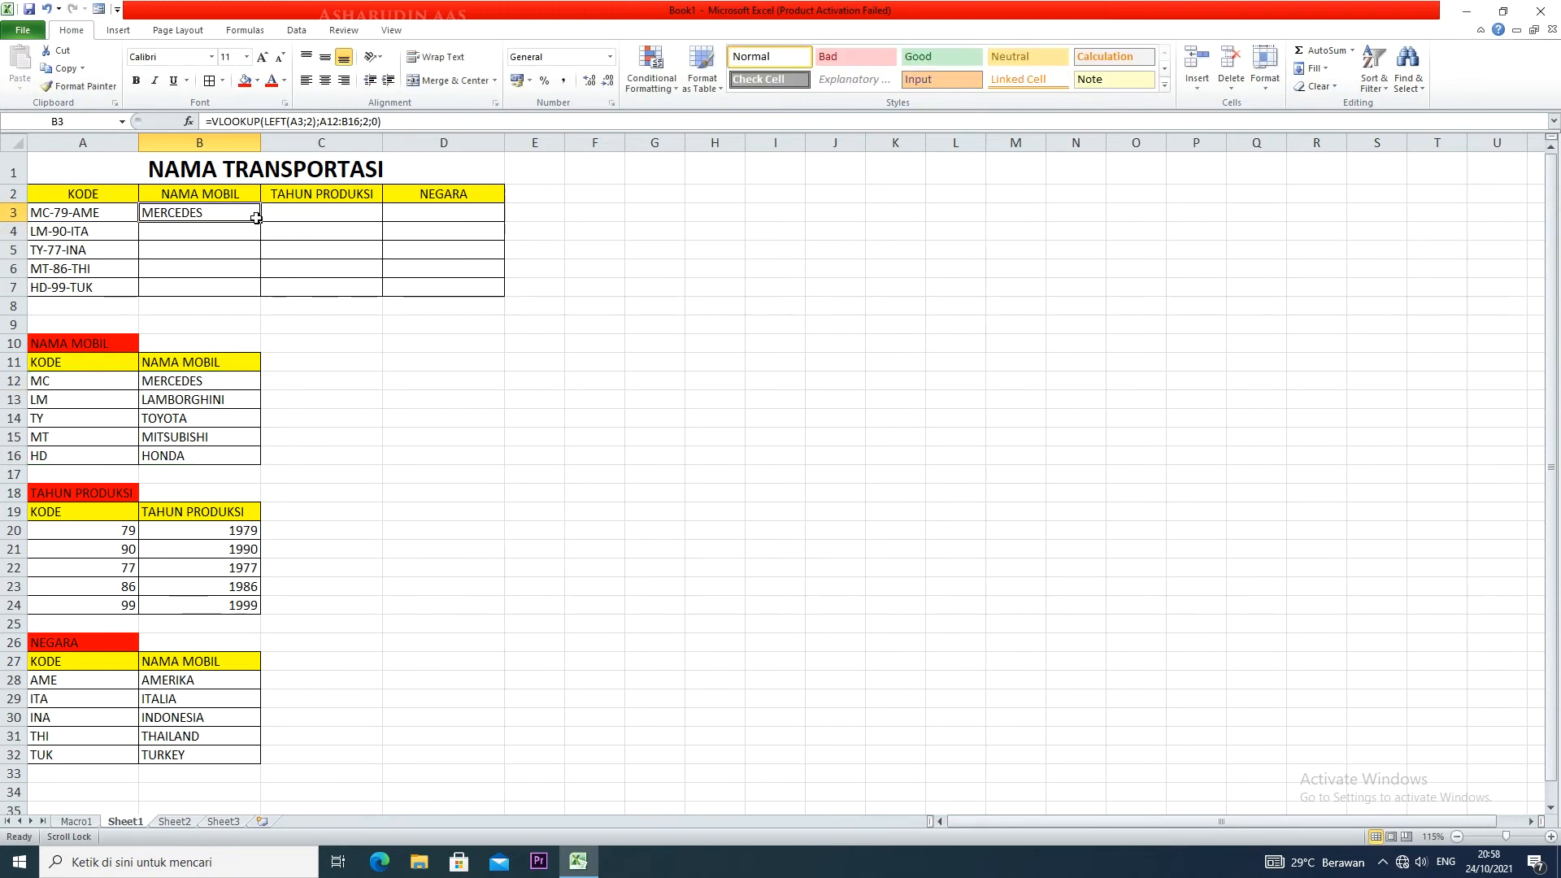
pyautogui.moveTo(261, 220); pyautogui.dragTo(261, 292)
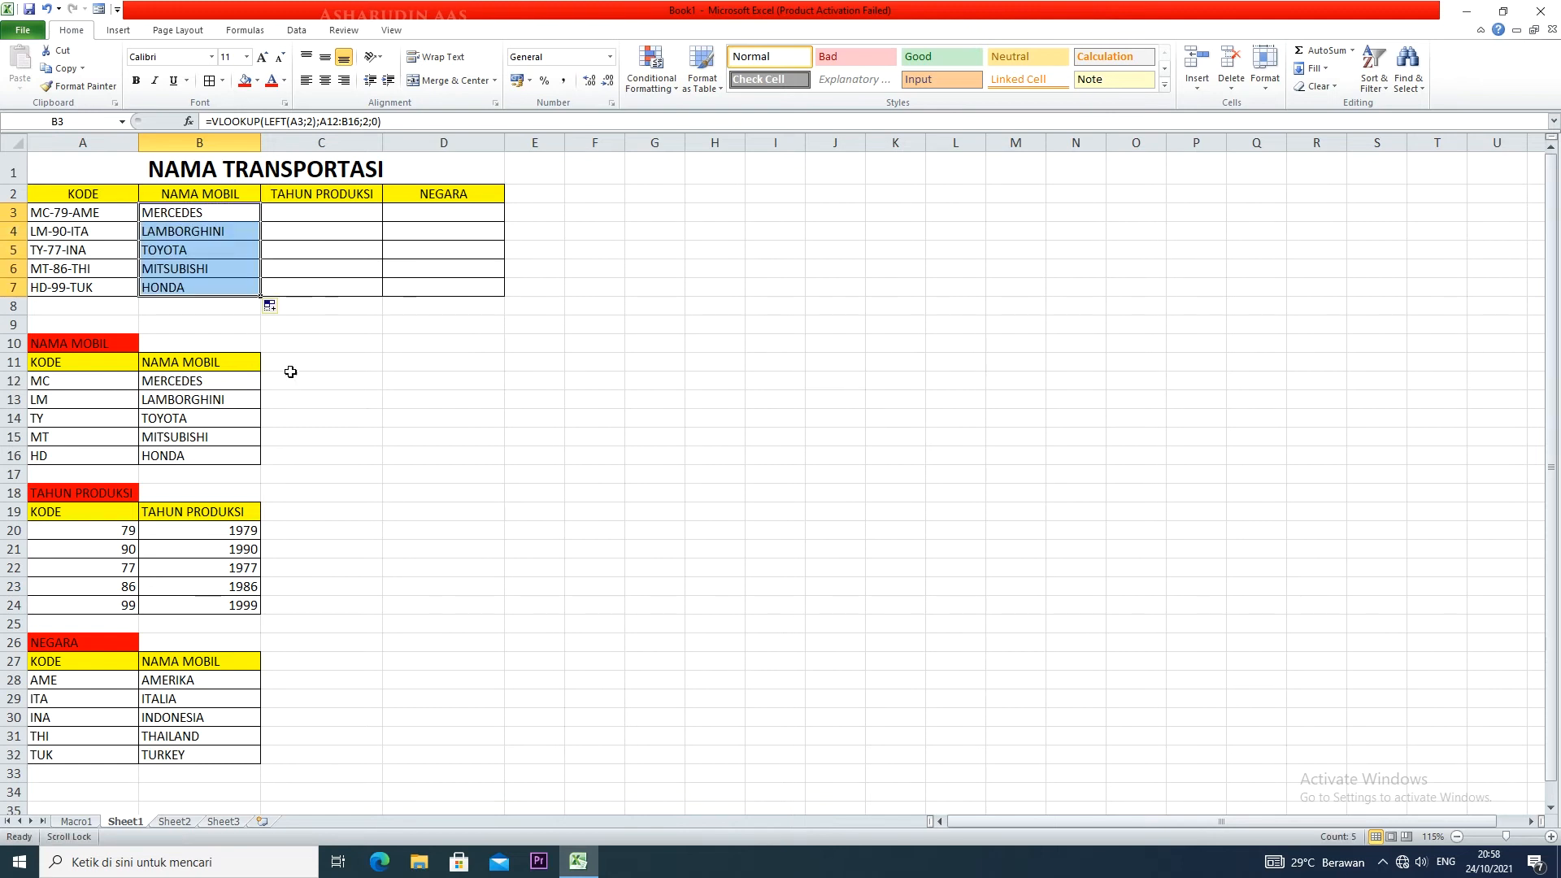
# - Centre the car names in B3:B7 horizontally
pyautogui.click(345, 342)
pyautogui.moveTo(191, 213); pyautogui.dragTo(195, 284)
pyautogui.click(325, 81)
pyautogui.click(364, 306)
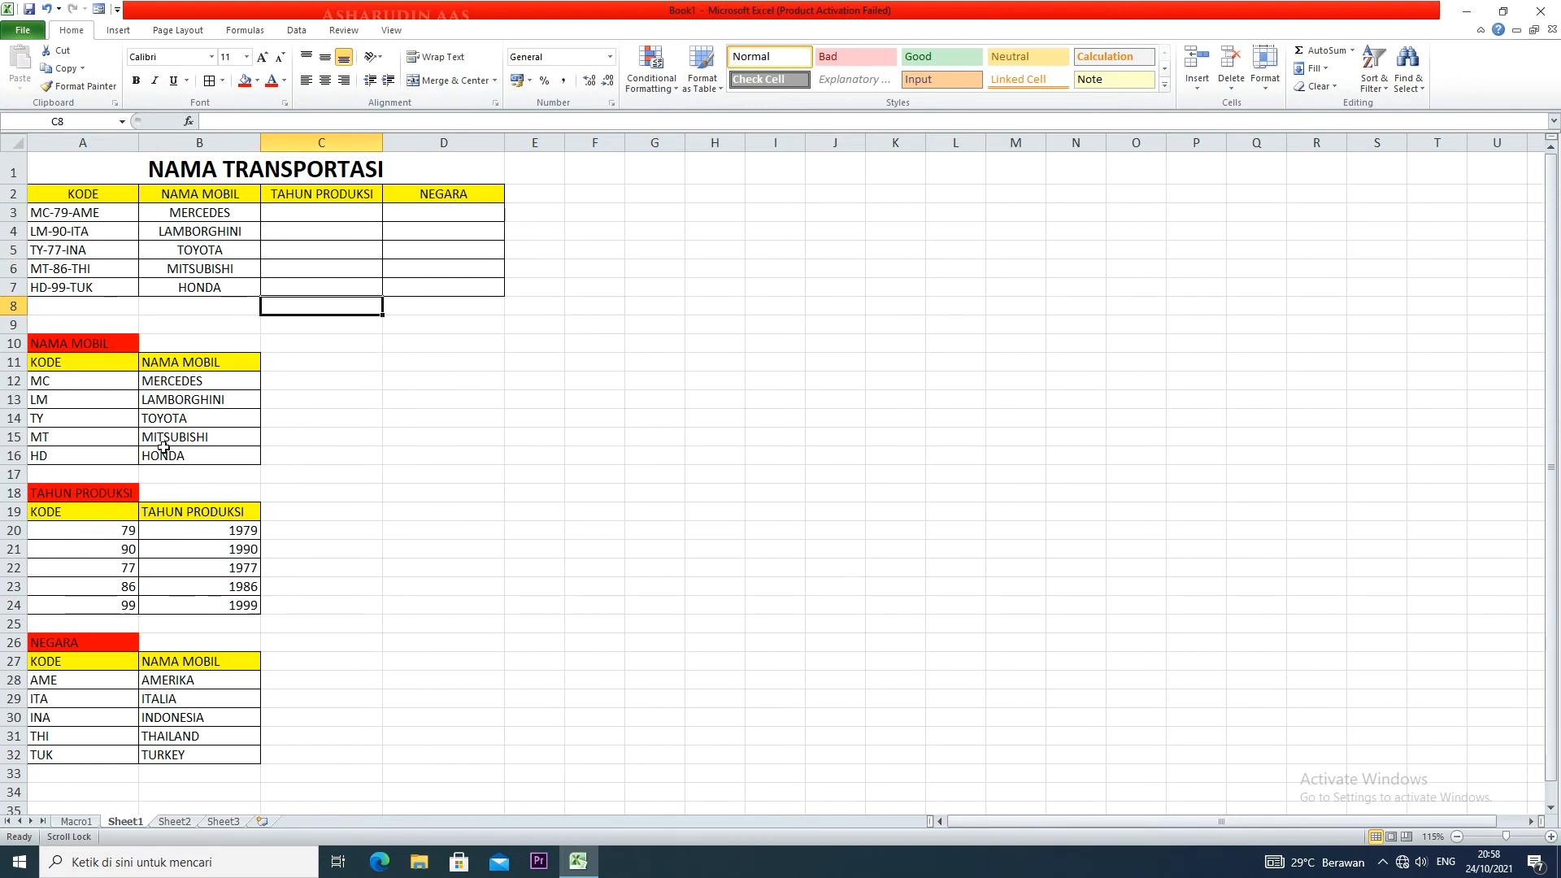
# - Begin a VLOOKUP formula in C3 under TAHUN PRODUKSI with MID(A3;4;2) as its lookup value
pyautogui.moveTo(362, 213); pyautogui.dragTo(351, 268)
pyautogui.moveTo(162, 513); pyautogui.dragTo(168, 604)
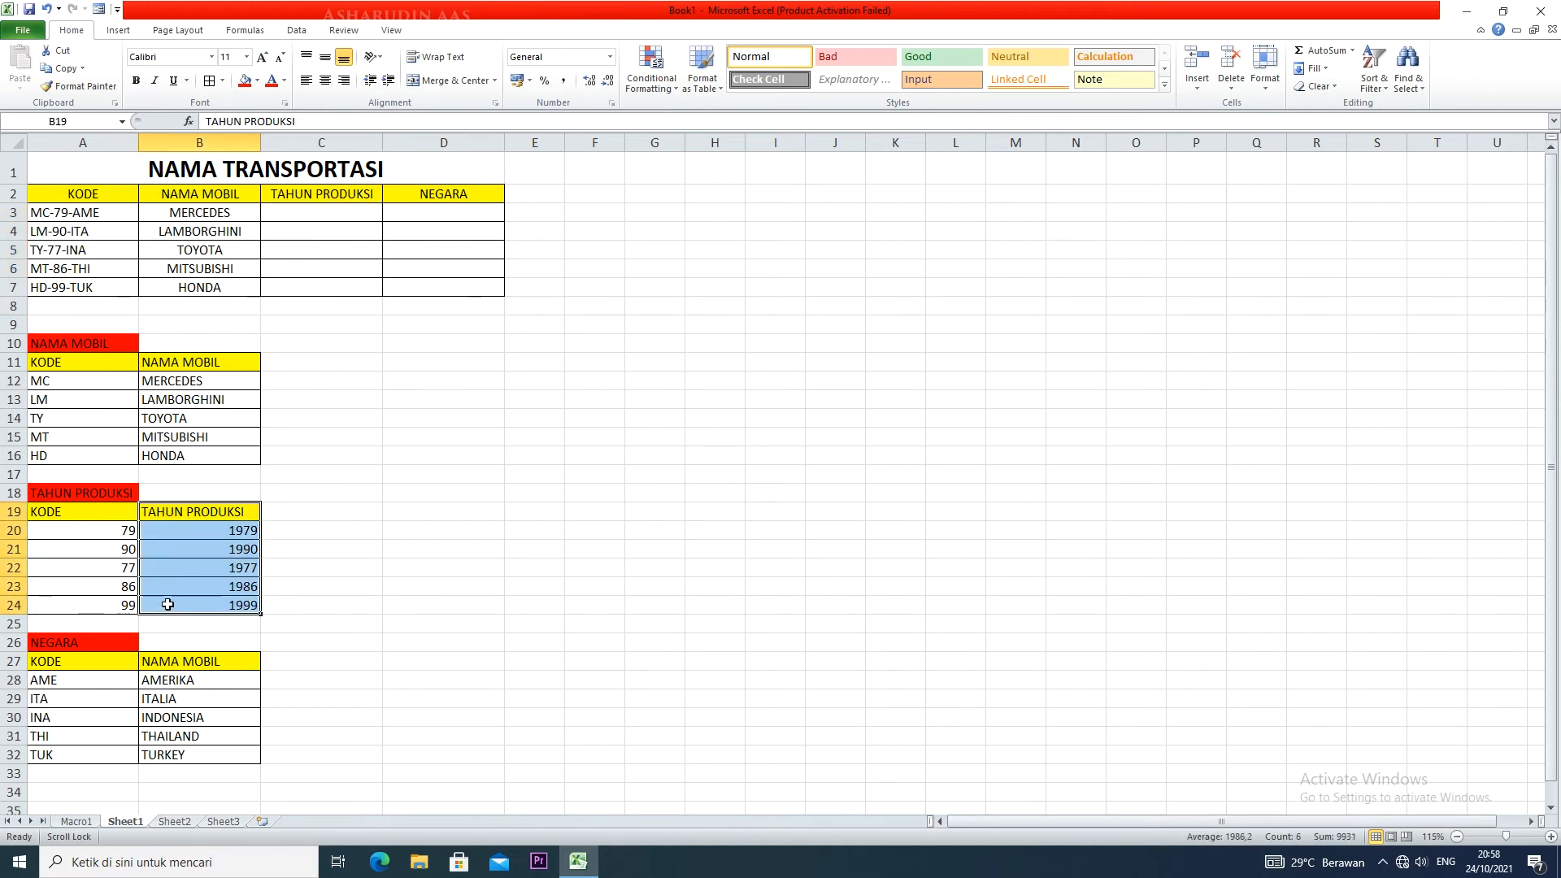
pyautogui.click(337, 212)
pyautogui.write('=')
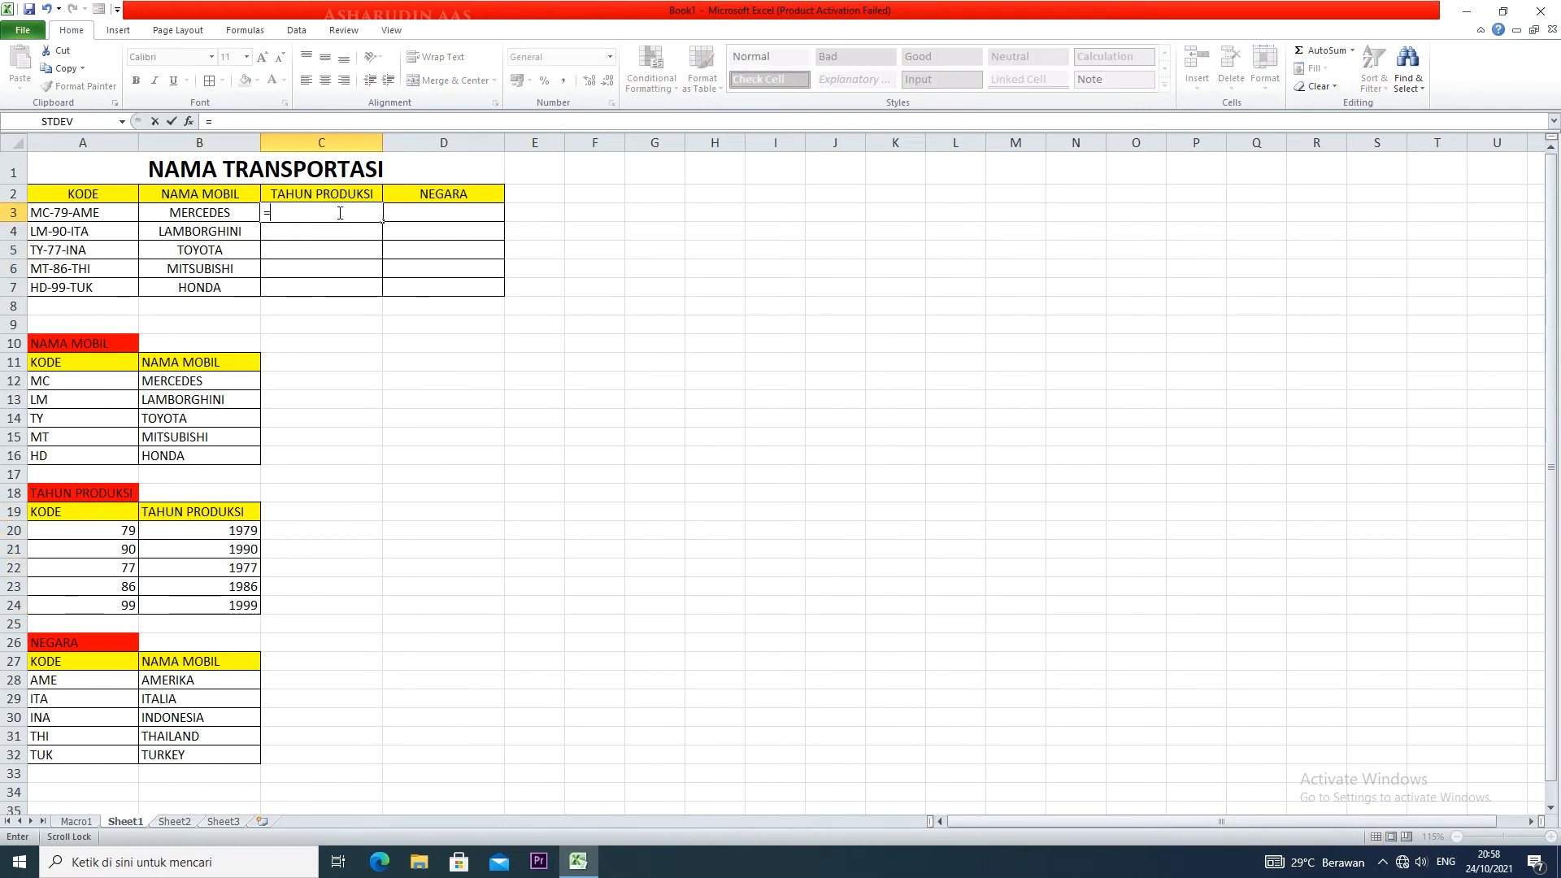
pyautogui.write('VLOO')
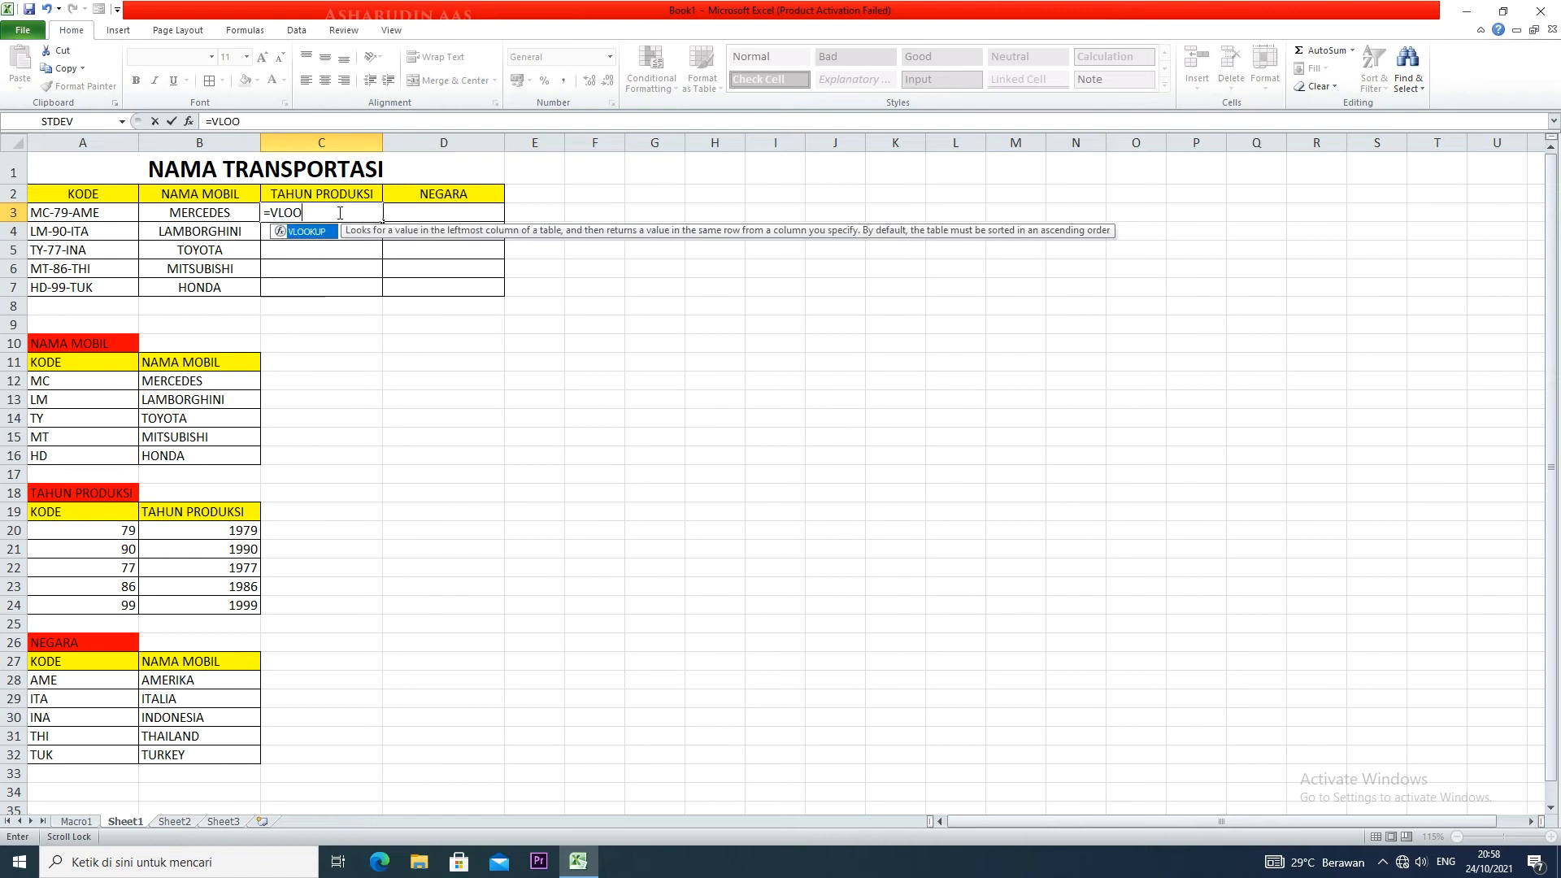
pyautogui.write('KUP(')
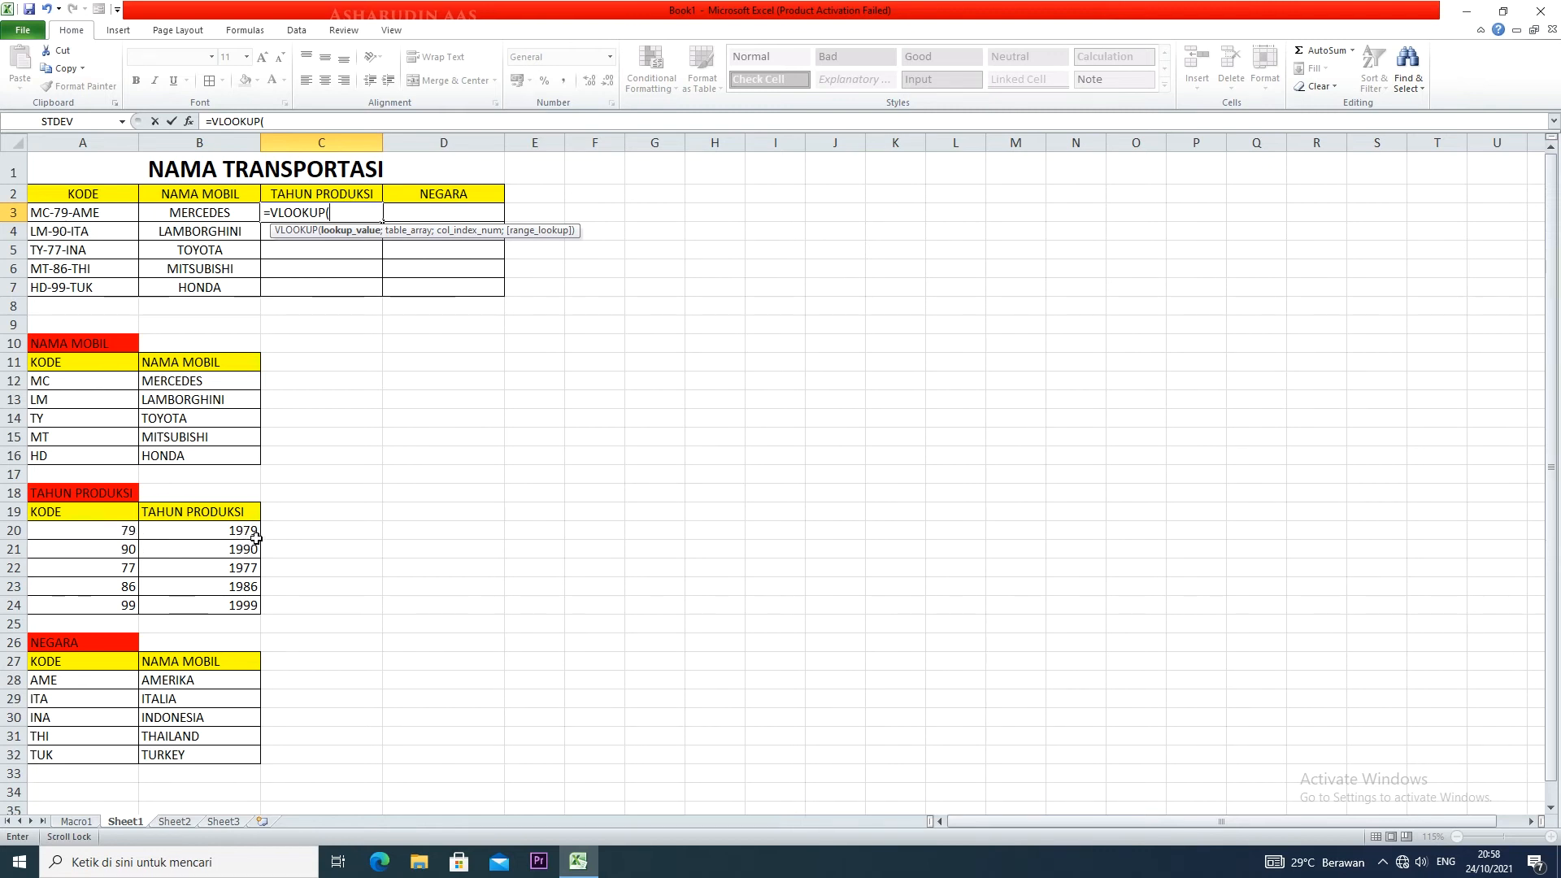
pyautogui.write('MID')
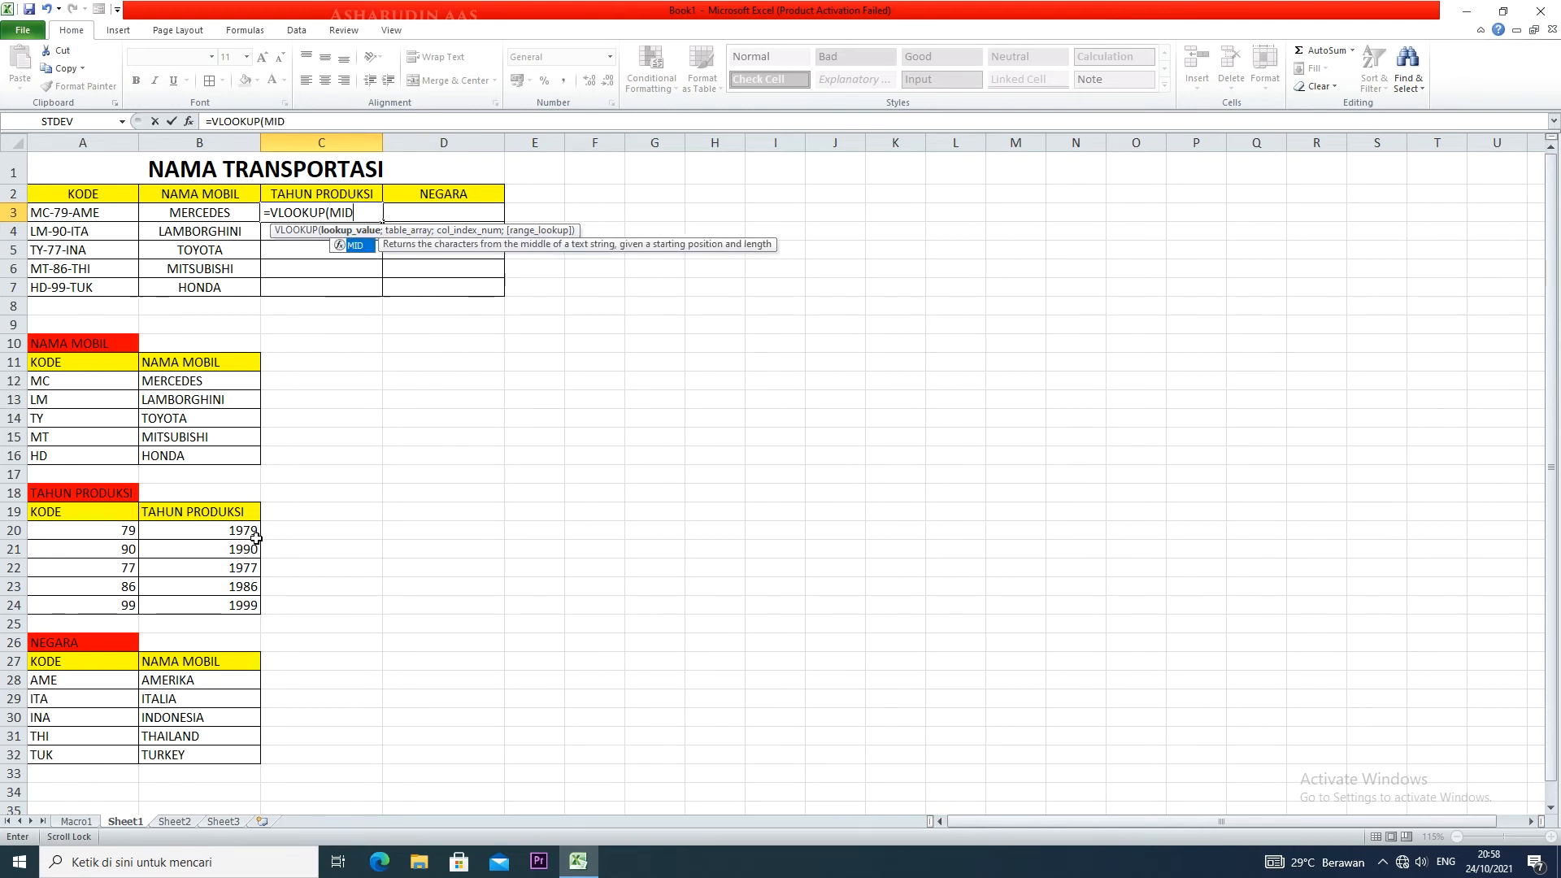
pyautogui.write('(')
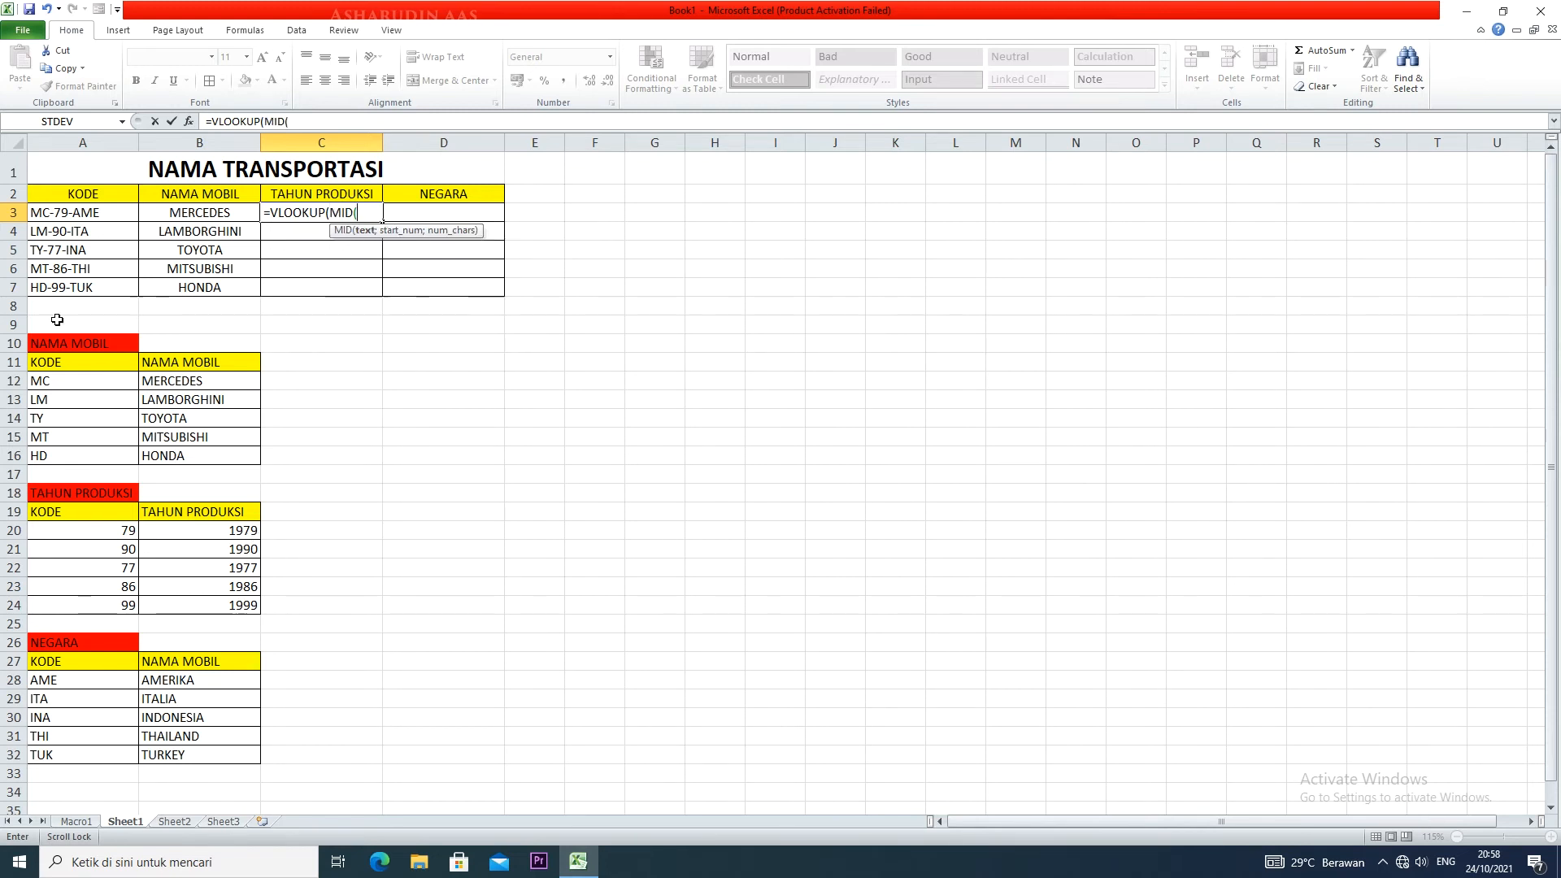
pyautogui.click(86, 215)
pyautogui.write(';')
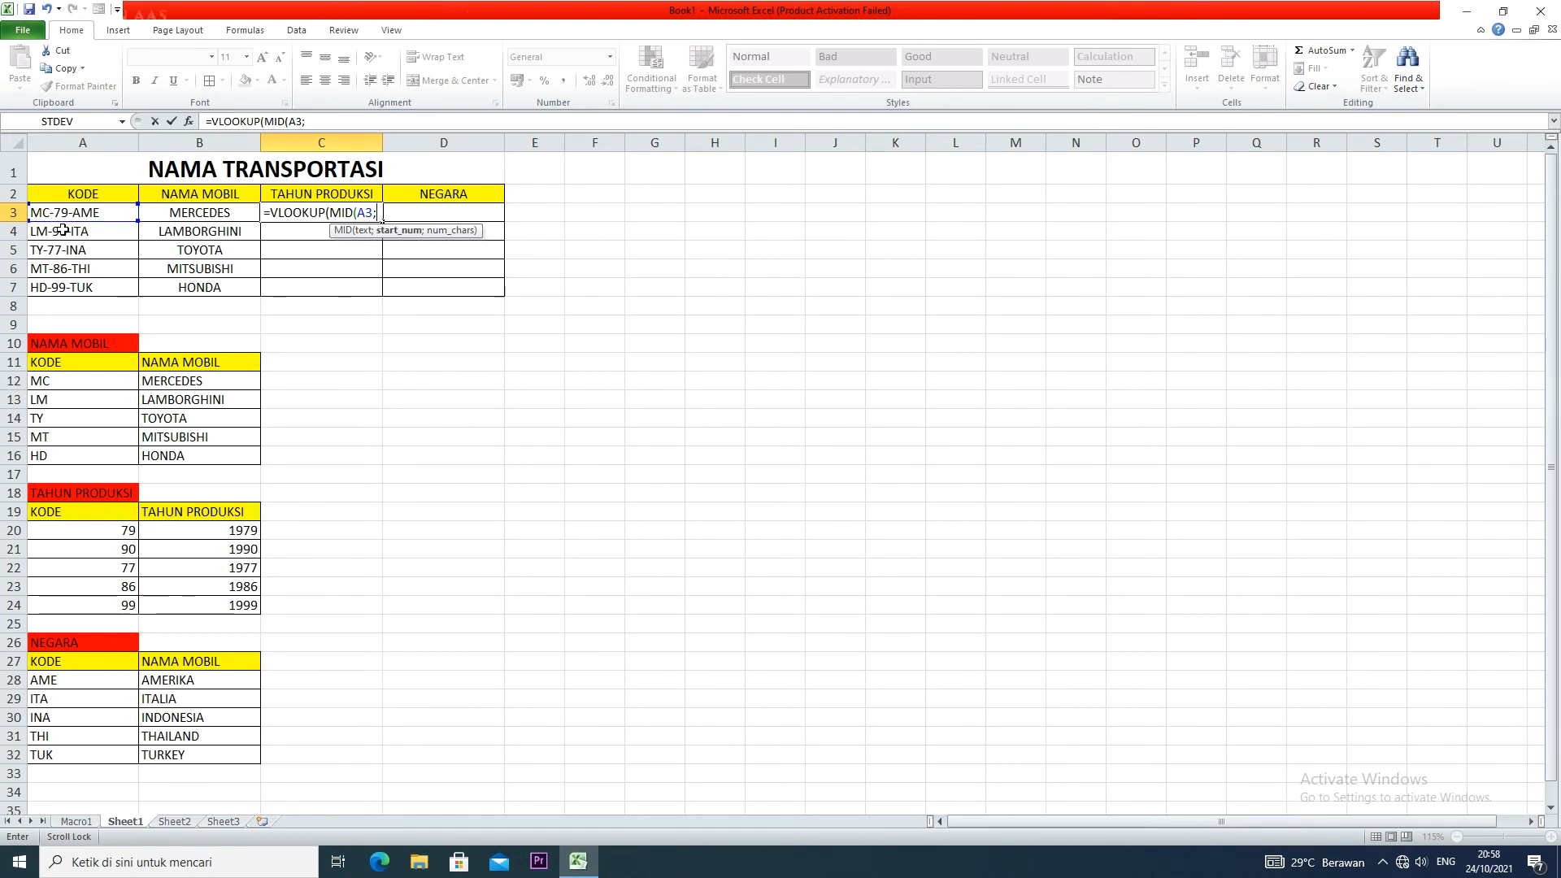
pyautogui.write('4;')
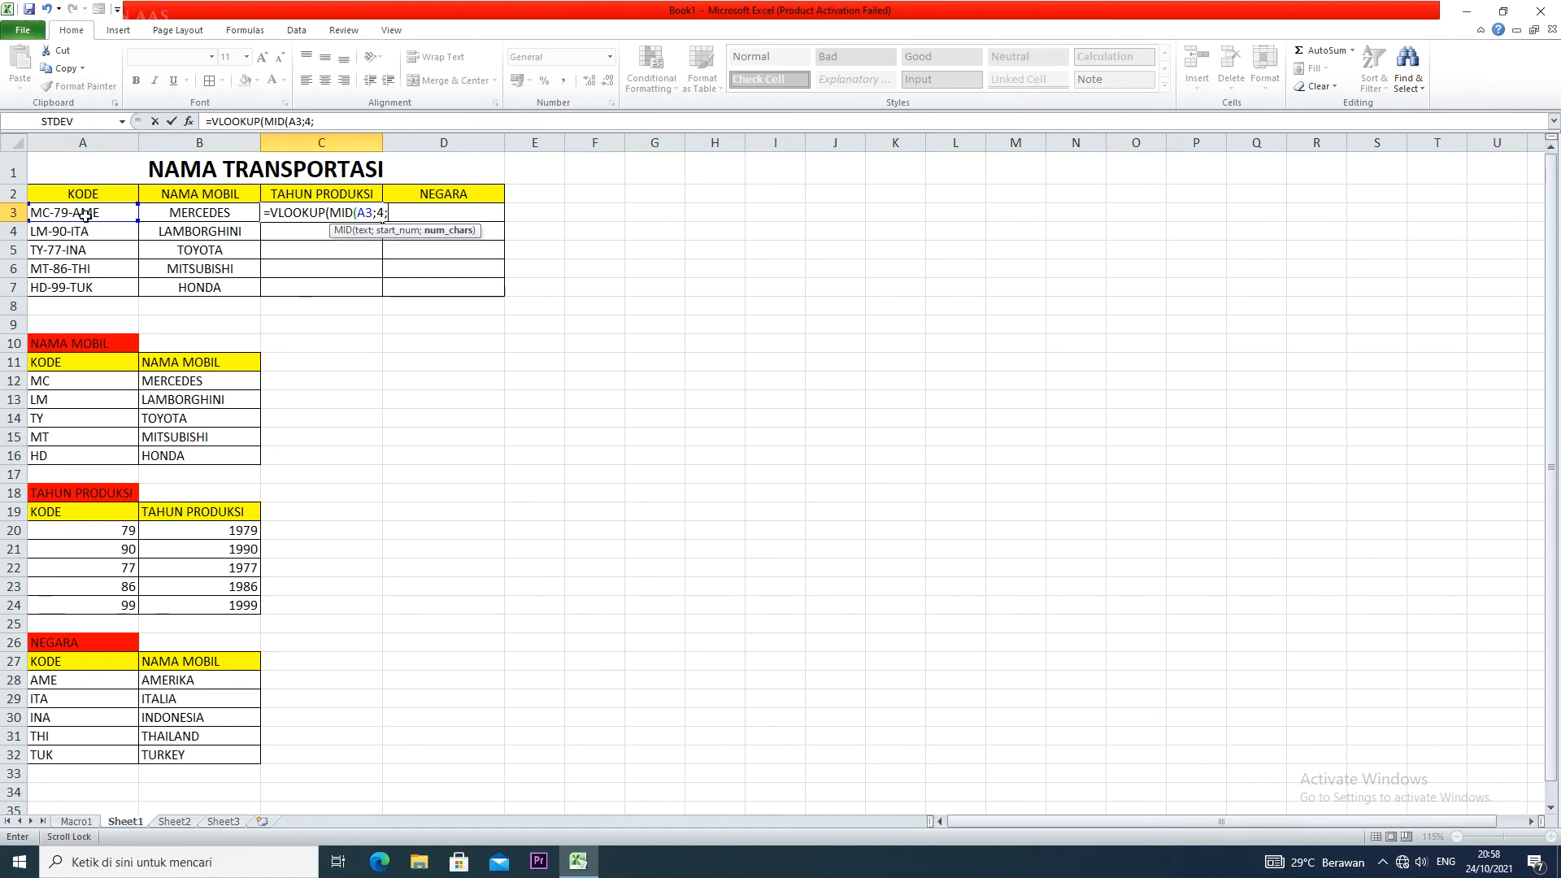
pyautogui.write('2);')
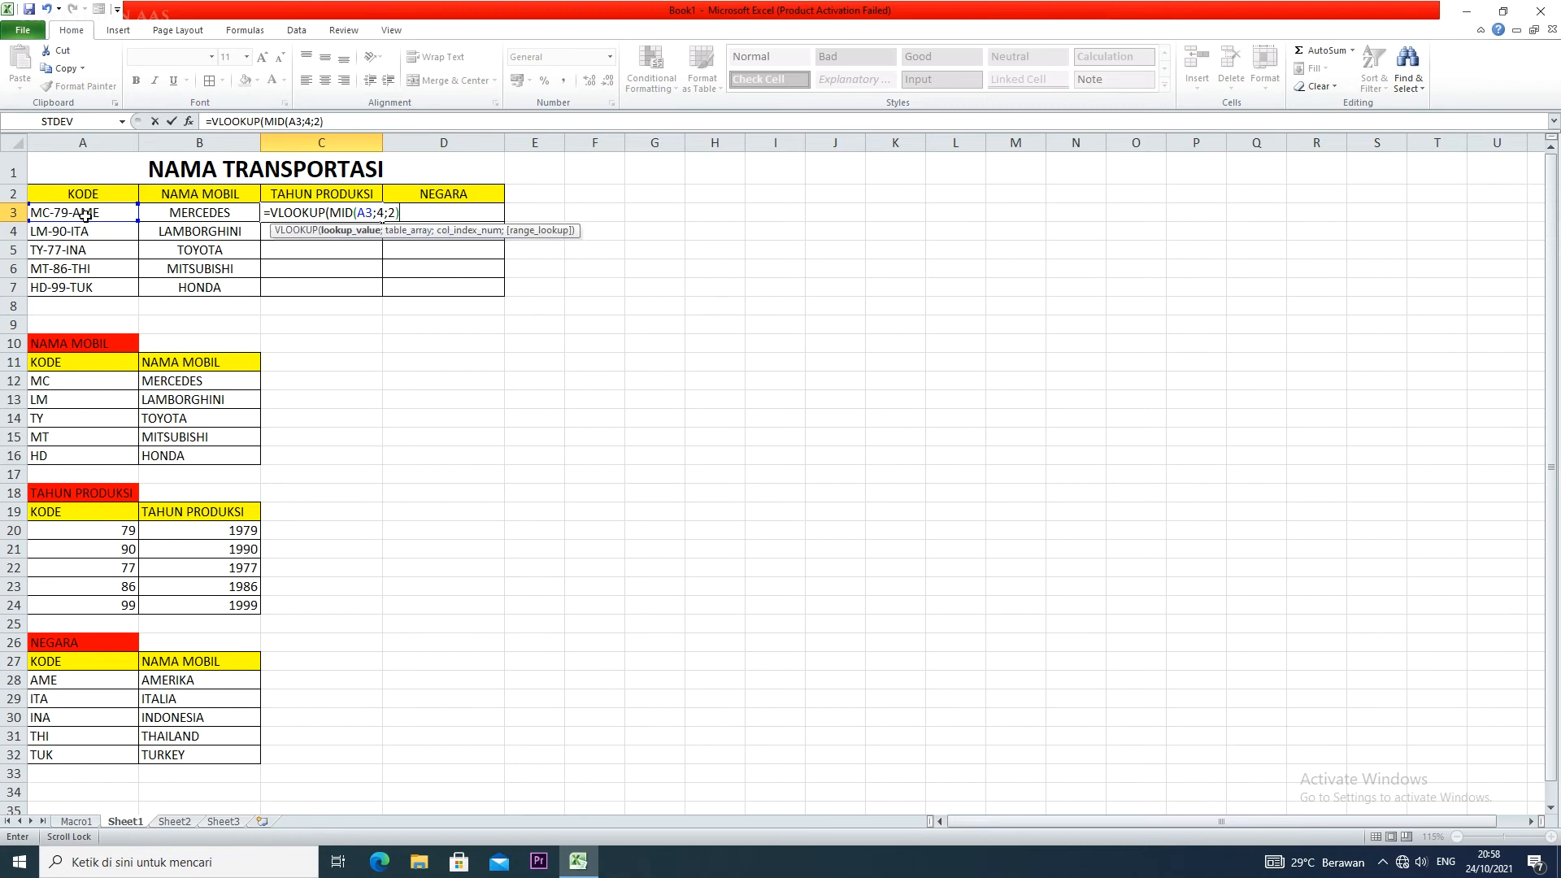
# - Complete the C3 formula with the absolute table range $A$20:$B$24, column index 2 and match type 0
pyautogui.moveTo(72, 532); pyautogui.dragTo(216, 613)
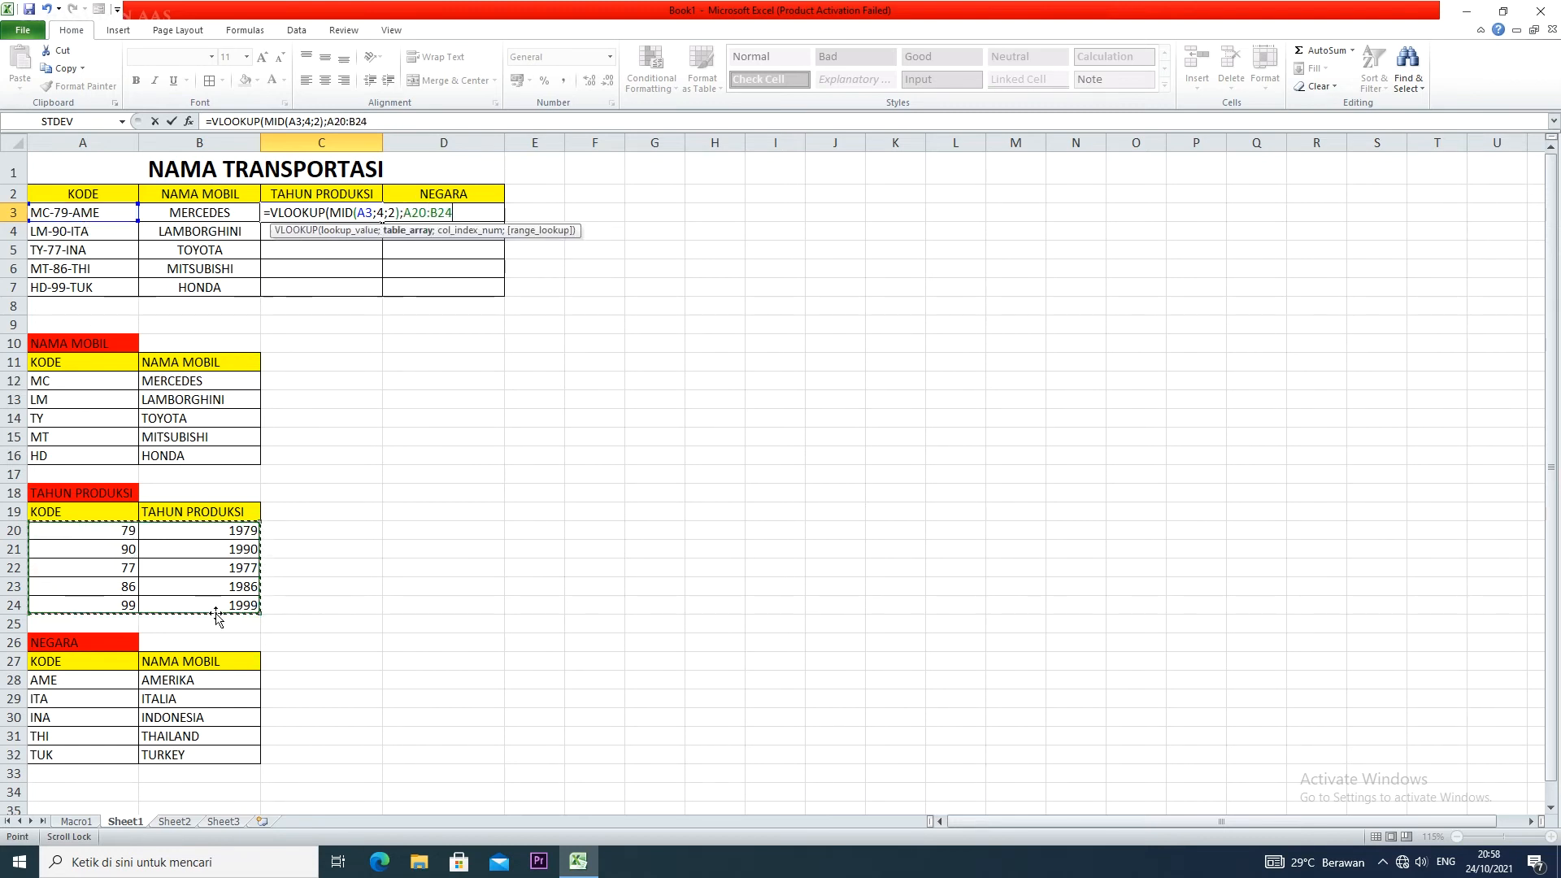
pyautogui.press('F4')
pyautogui.write(';')
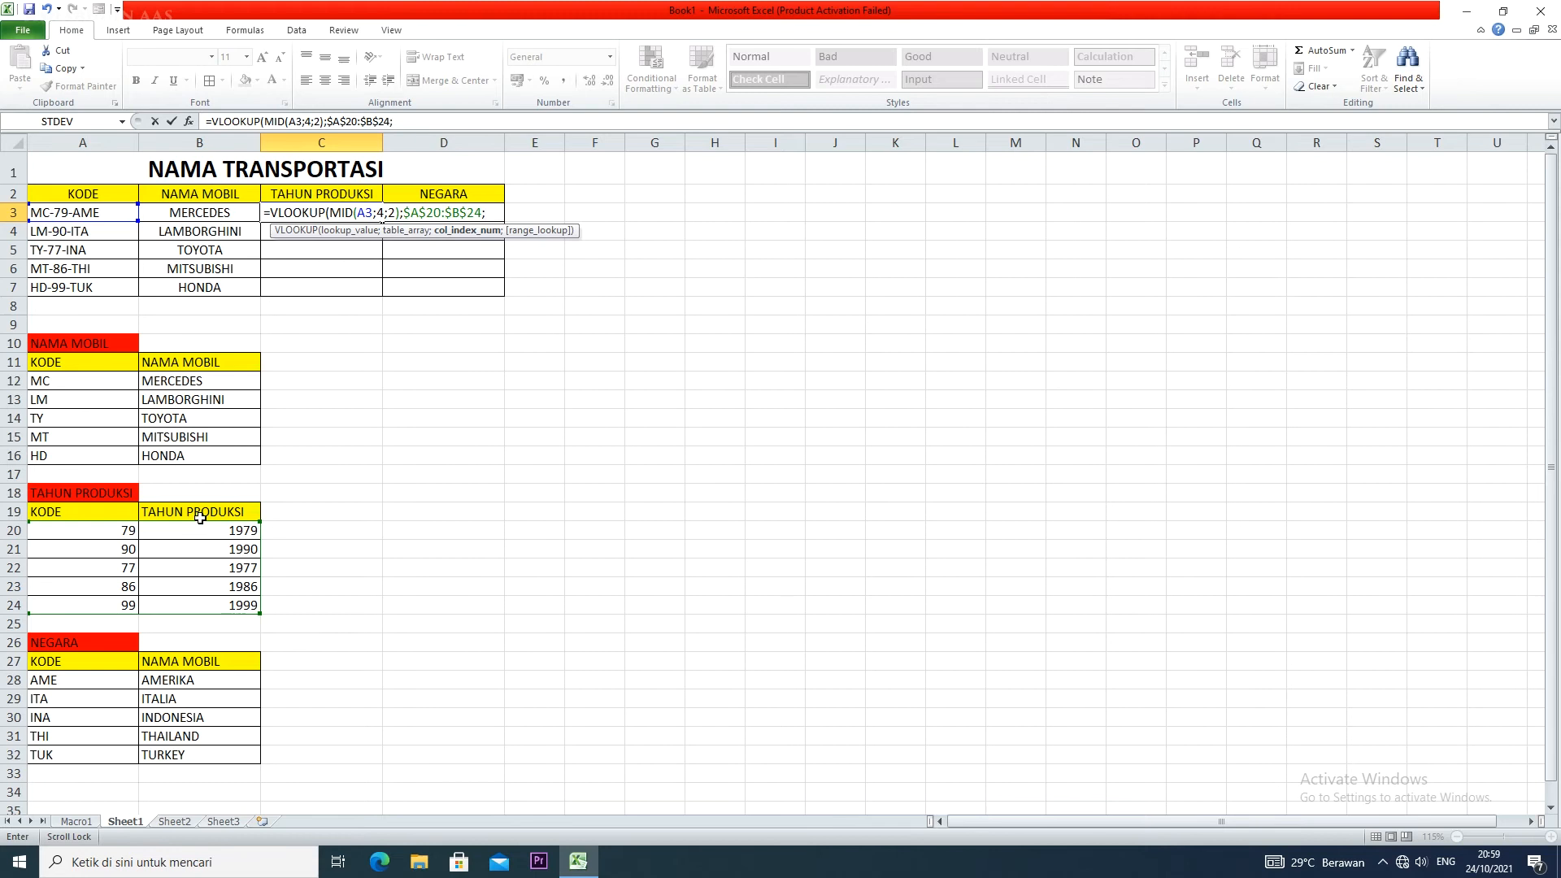
pyautogui.write('2;')
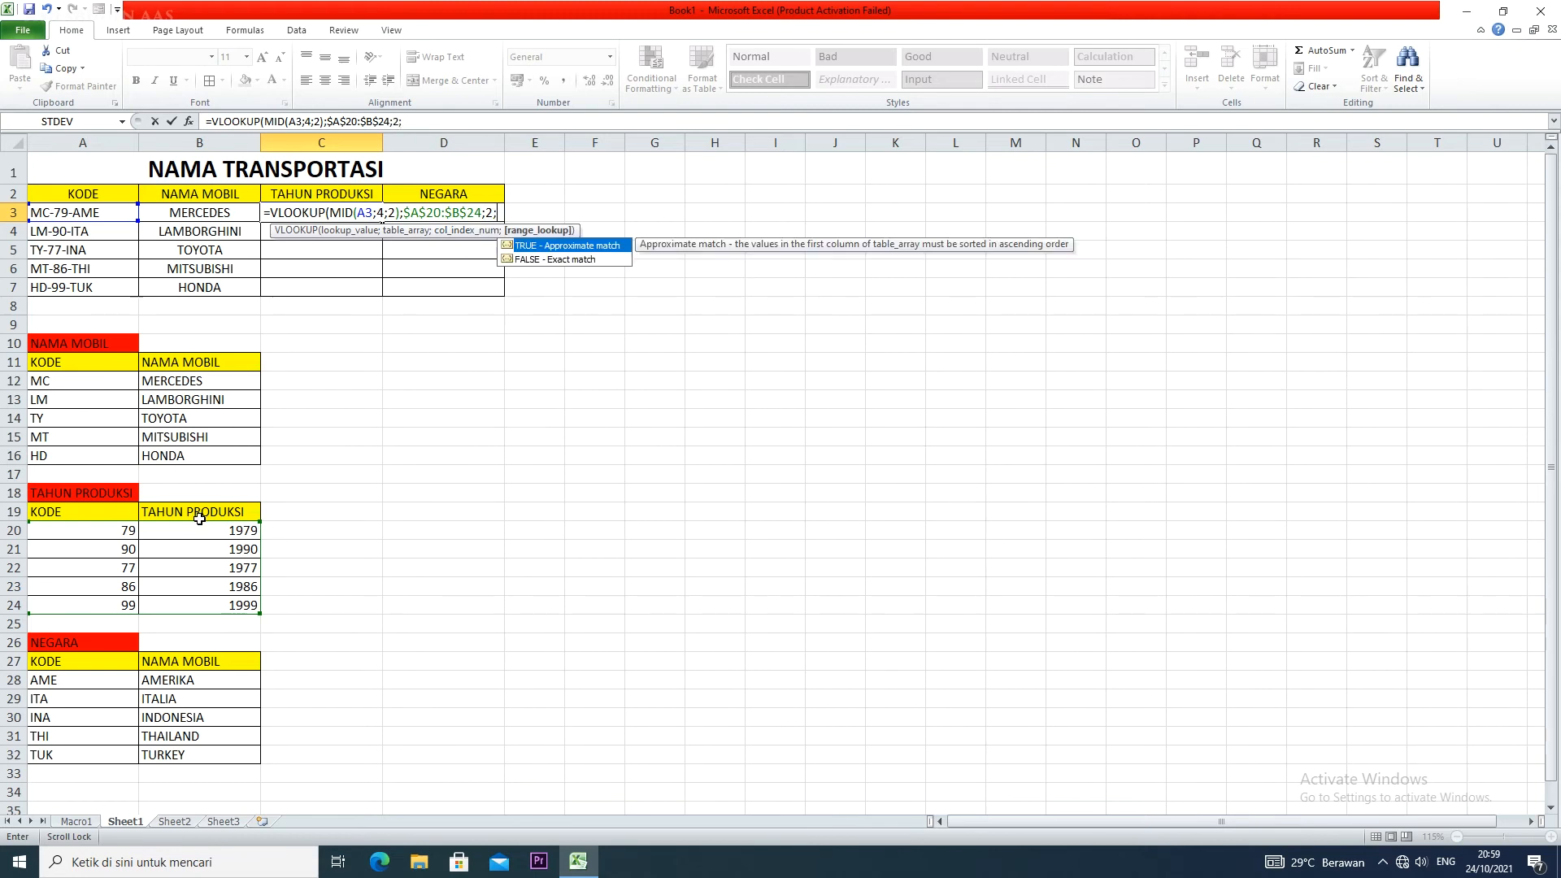
pyautogui.write('0')
pyautogui.press('Return')
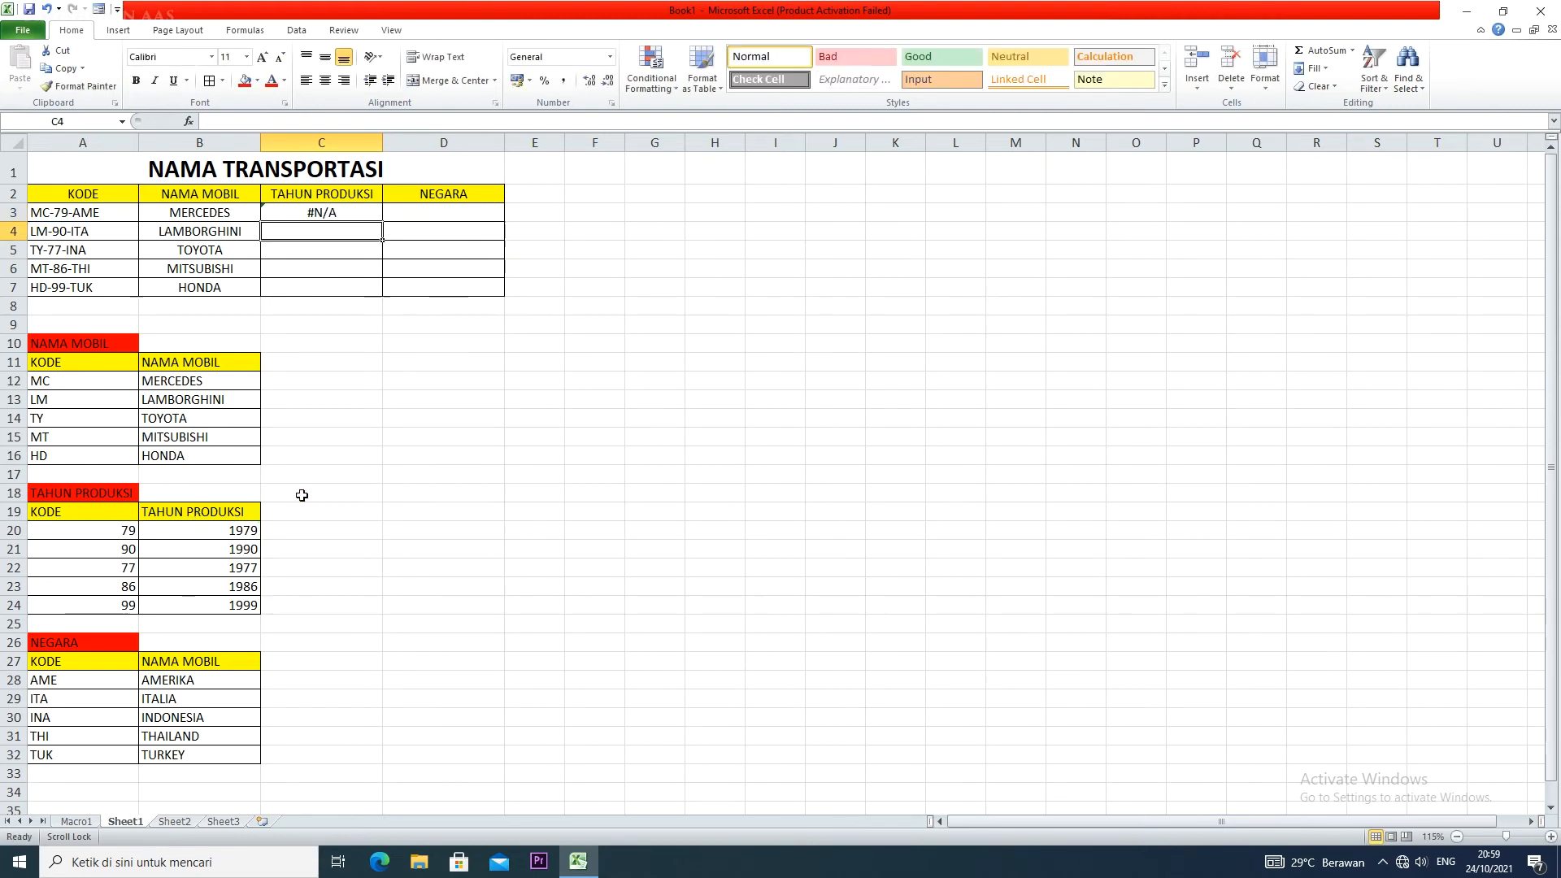
# - Wrap the MID(A3;4;2) lookup value of the C3 formula in the VALUE function
pyautogui.doubleClick(346, 211)
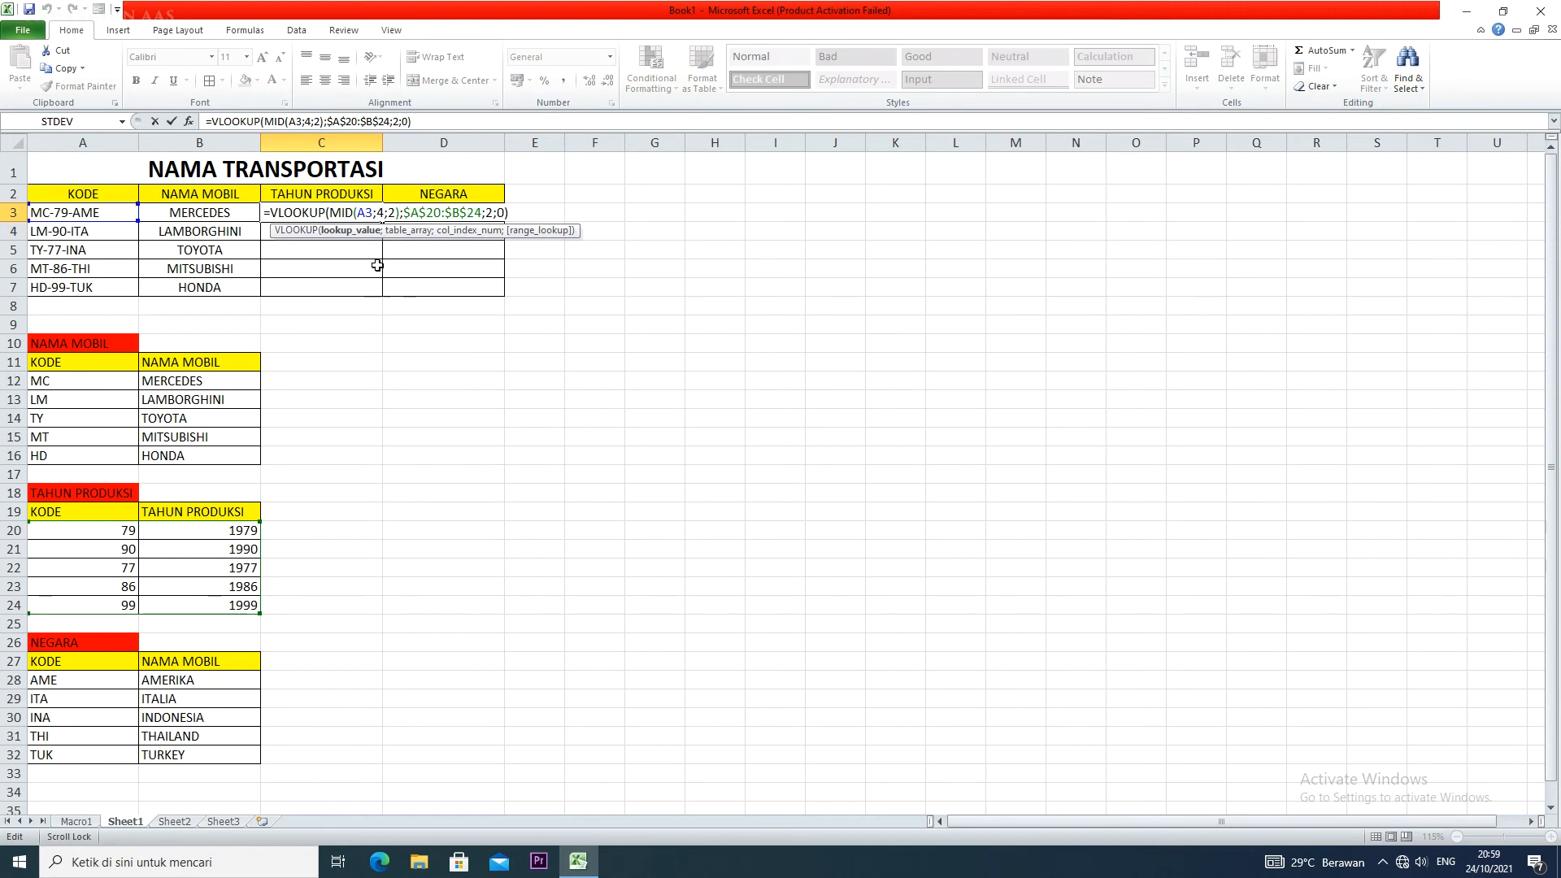
pyautogui.click(353, 213)
pyautogui.write('VALUE')
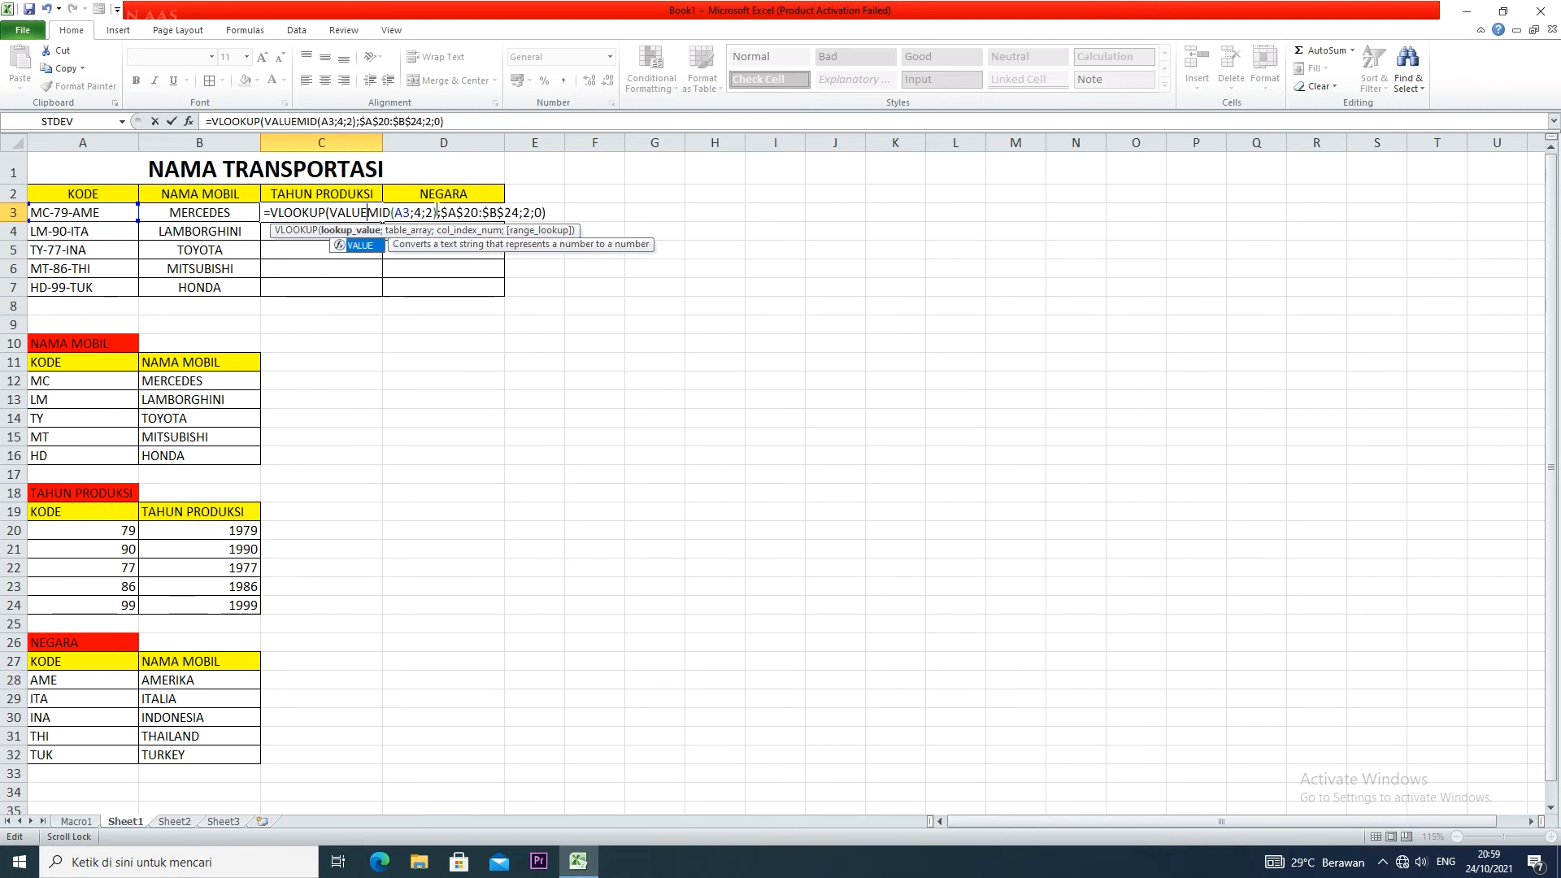
pyautogui.write('(')
pyautogui.click(440, 212)
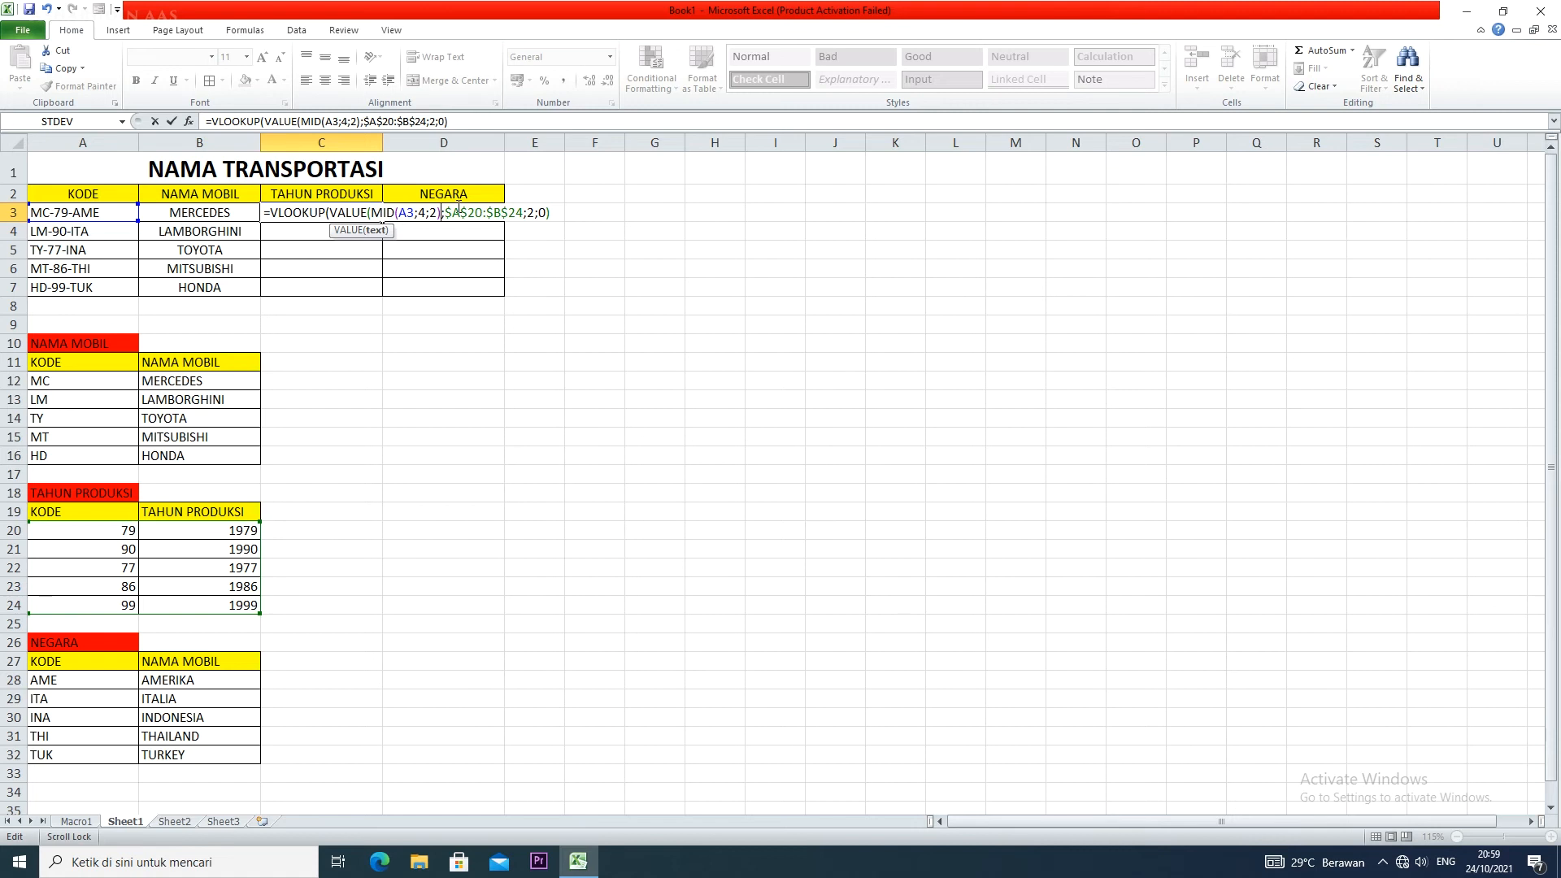
pyautogui.write(')')
pyautogui.press('Return')
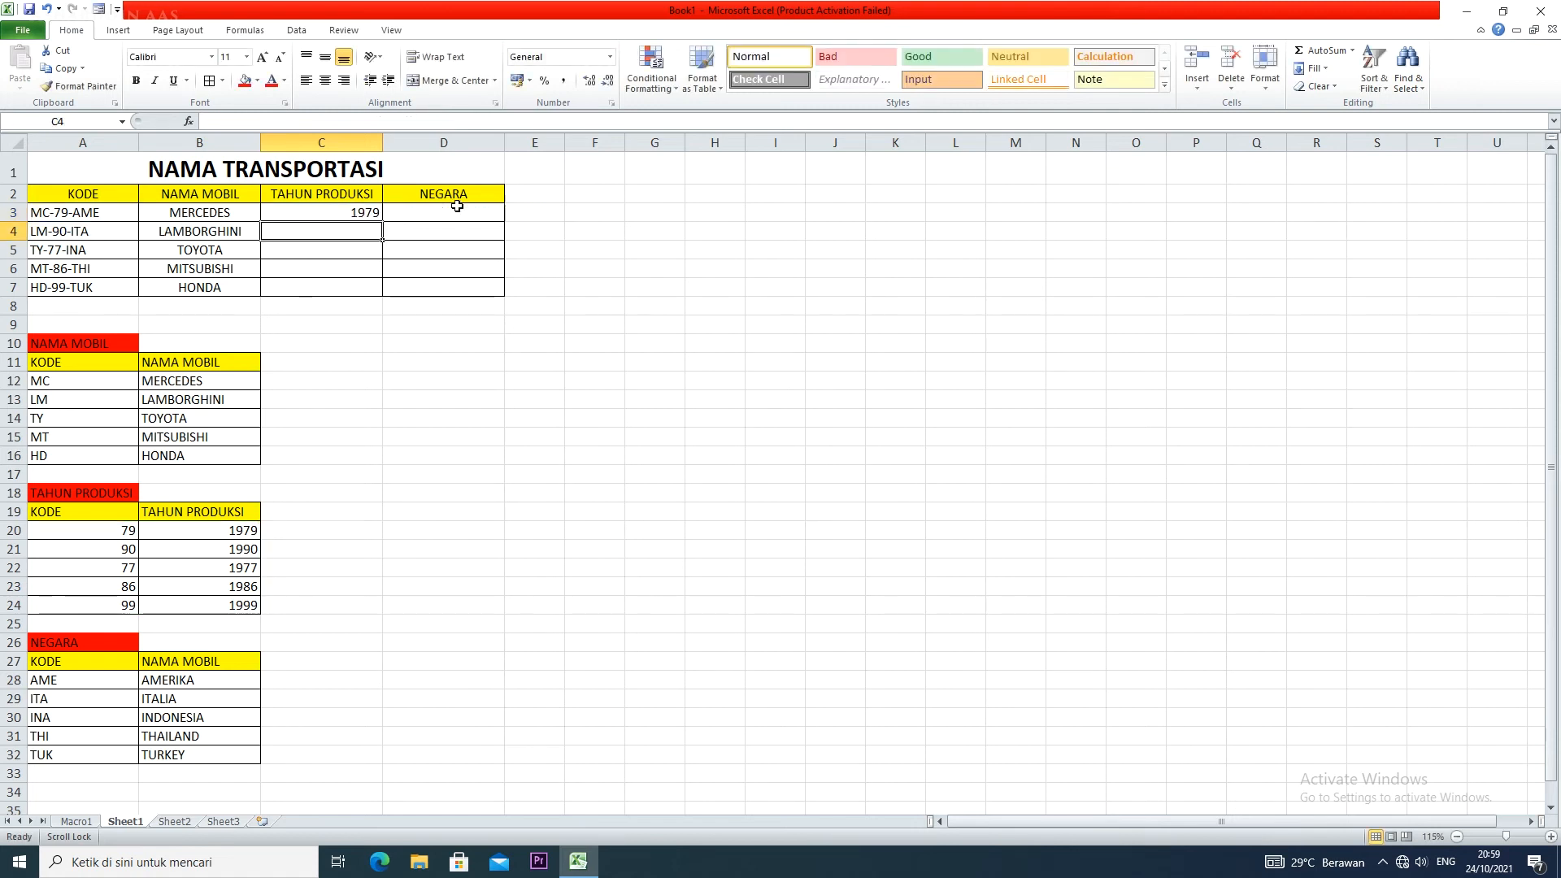
# - Review the C3 formula, copy it down the TAHUN PRODUKSI column through C7 and centre the years horizontally
pyautogui.doubleClick(372, 209)
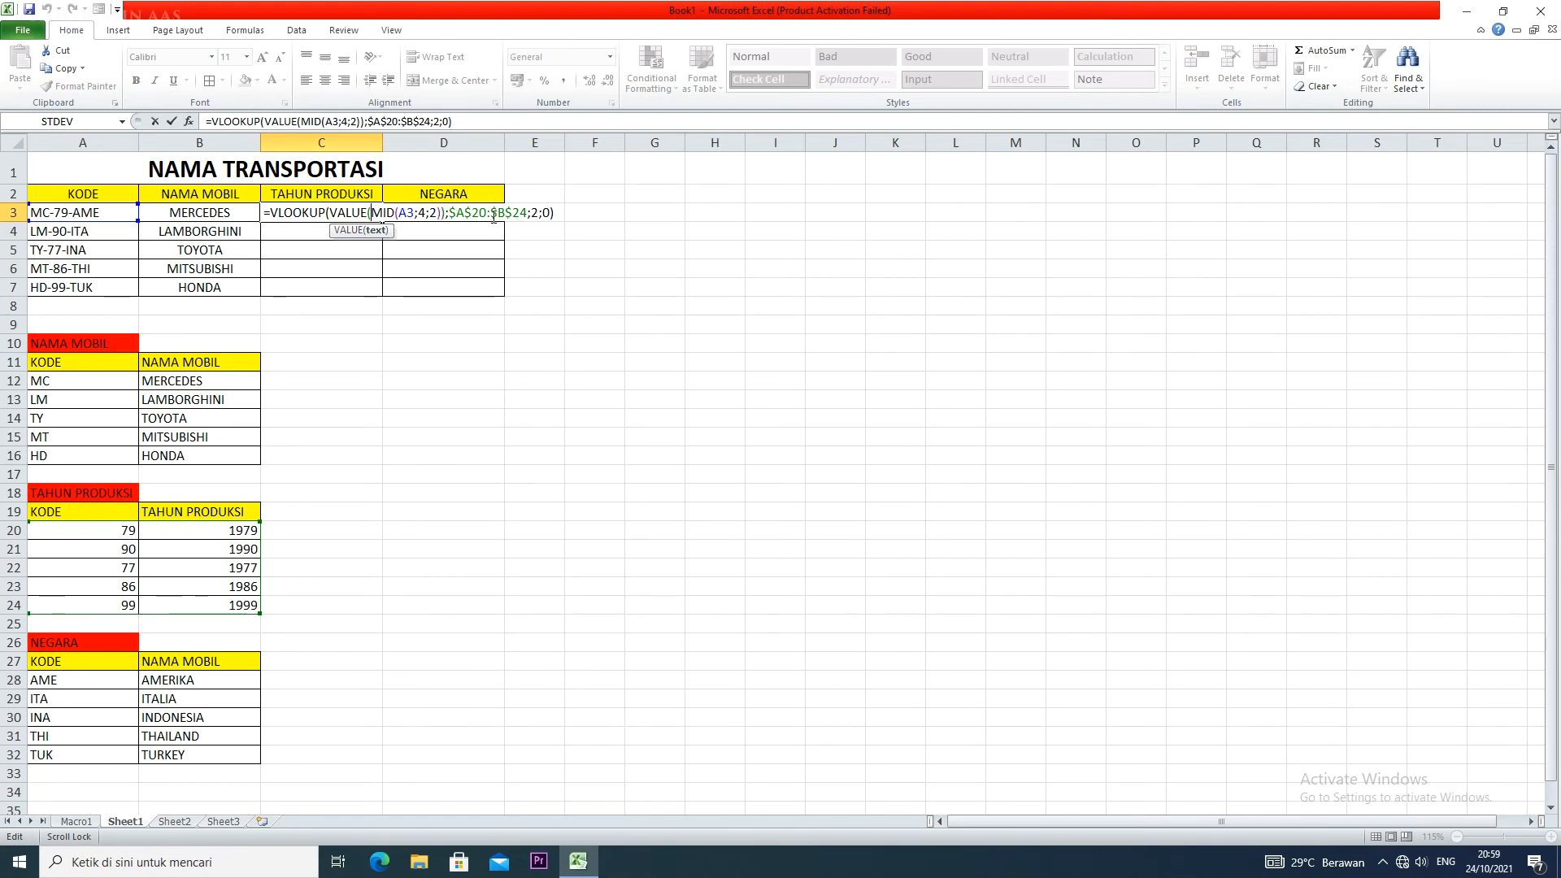
pyautogui.press('Left')
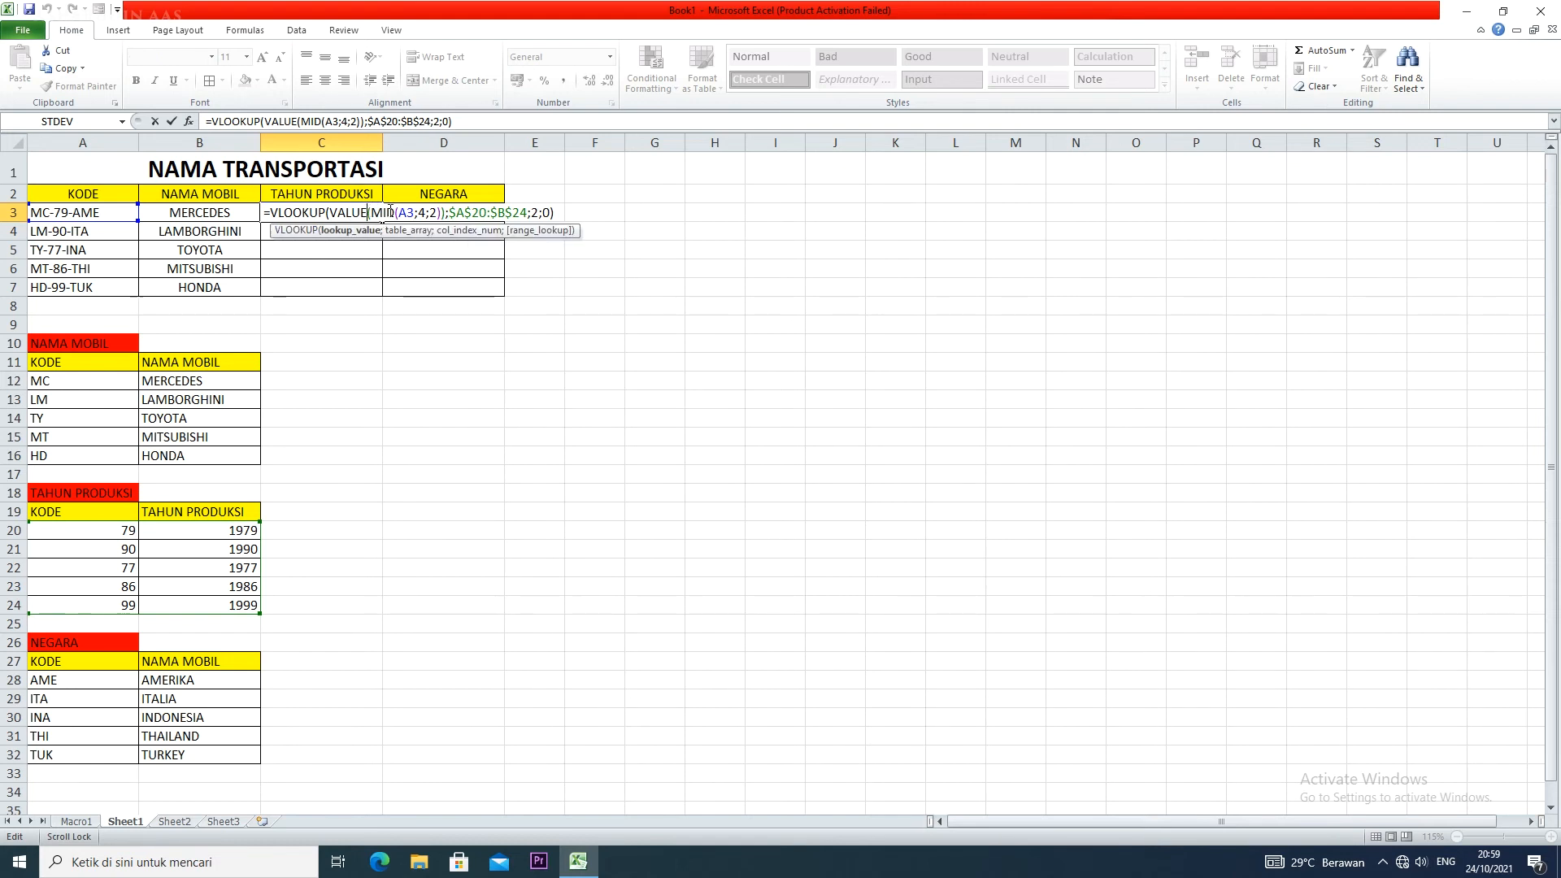
pyautogui.click(442, 214)
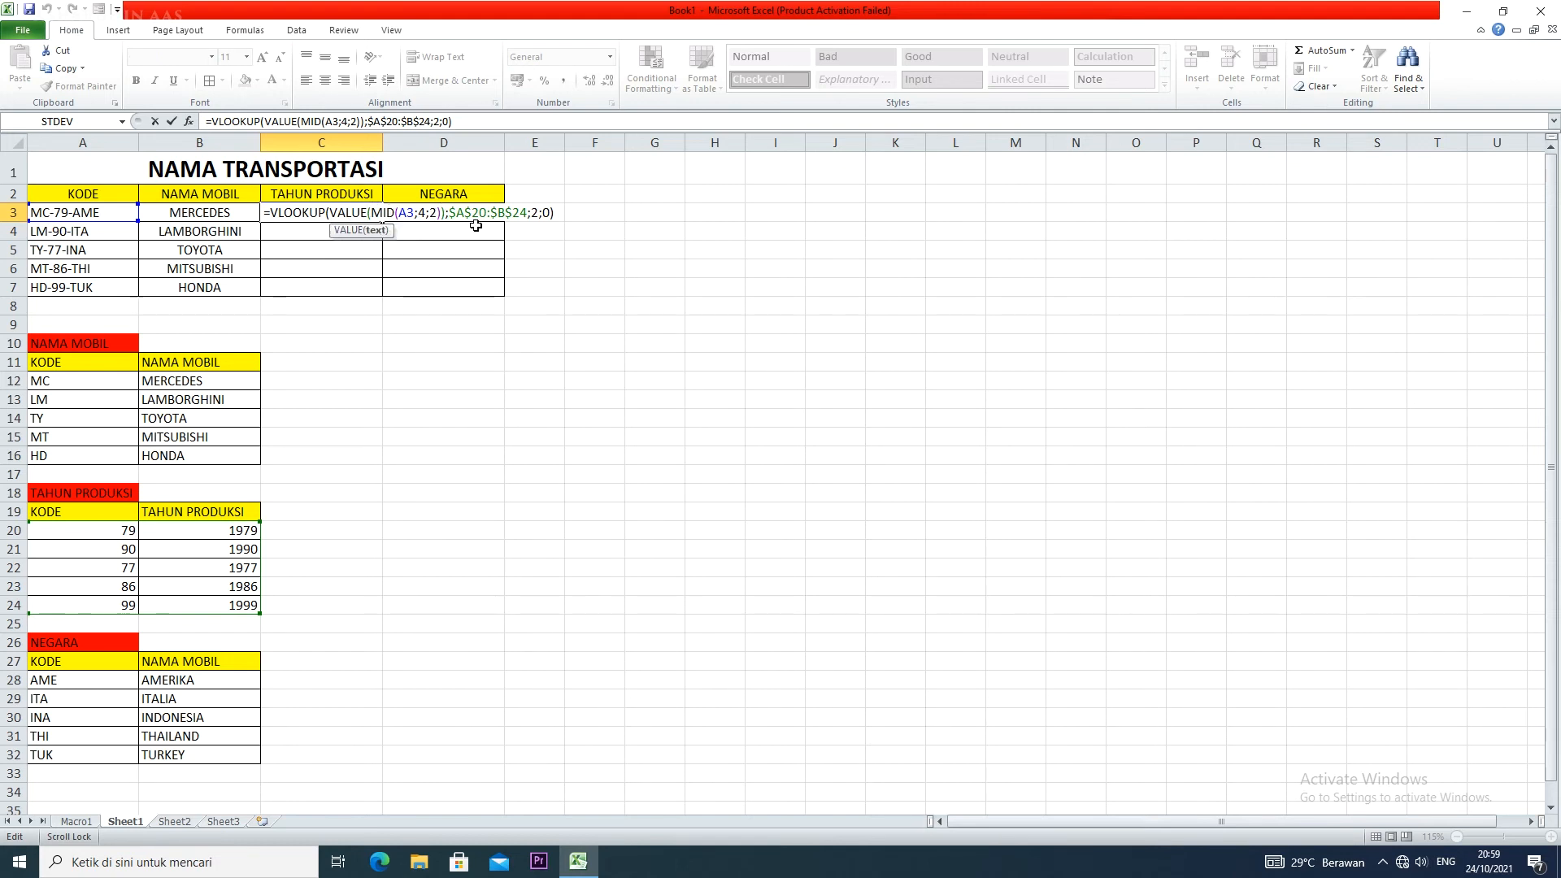
pyautogui.press('Return')
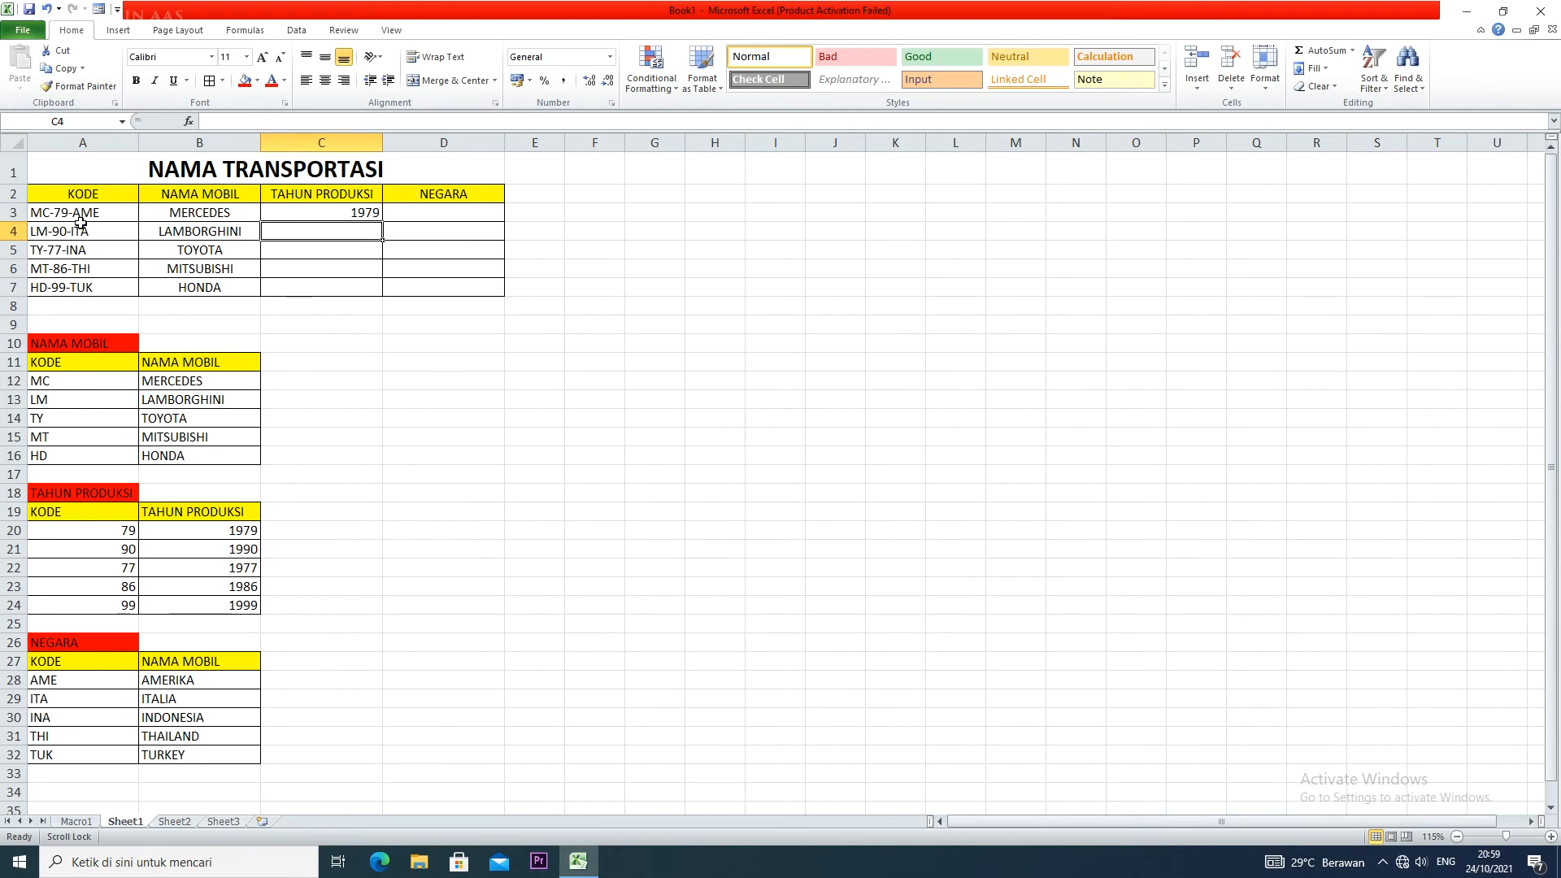
pyautogui.click(378, 214)
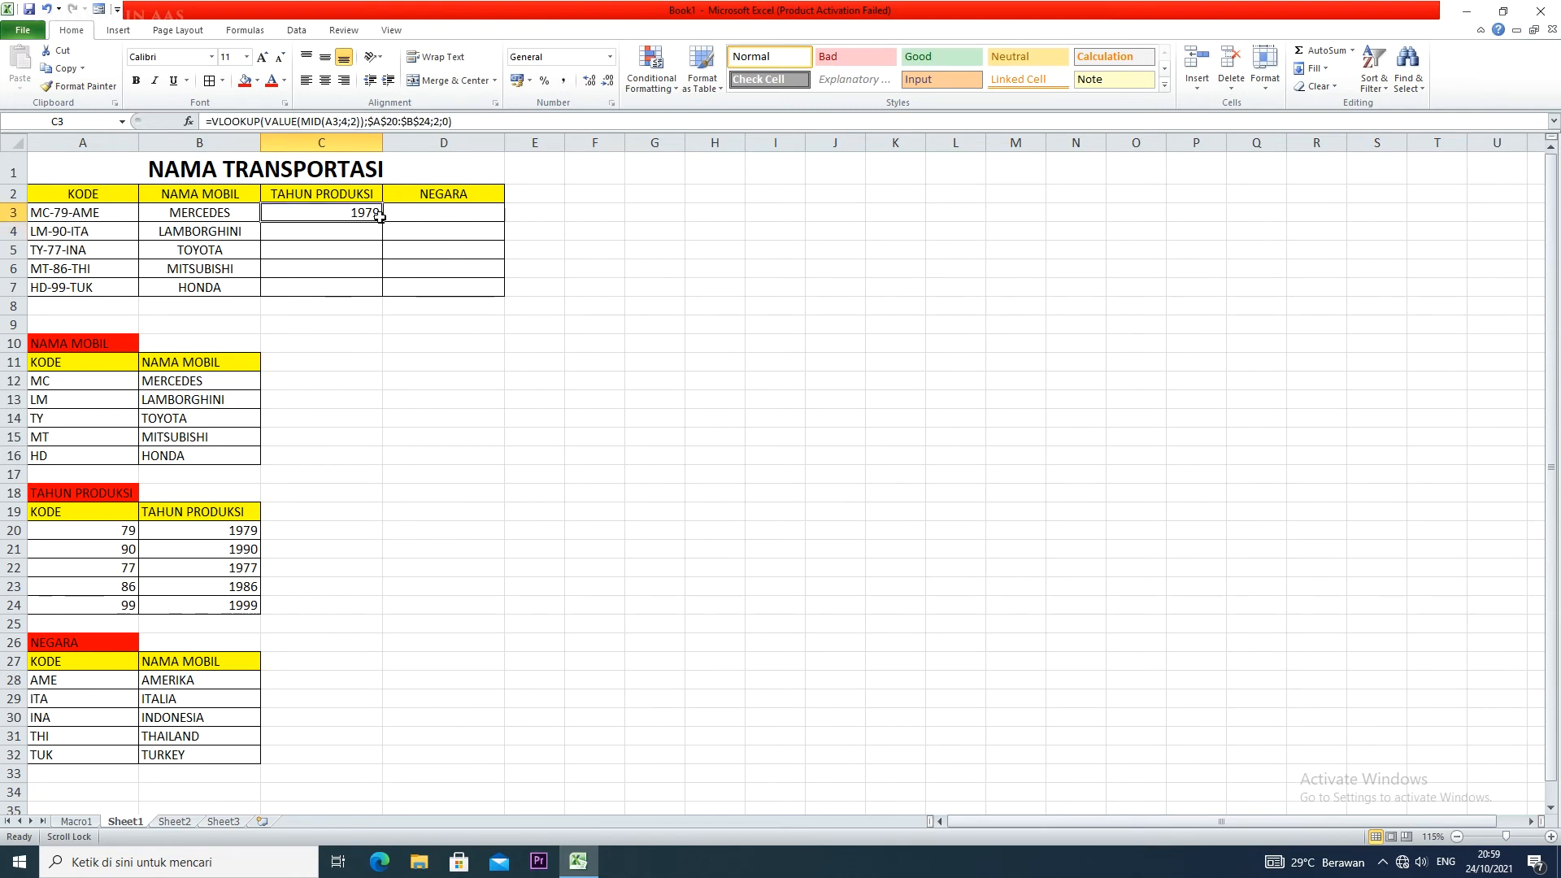
pyautogui.moveTo(386, 221); pyautogui.dragTo(383, 295)
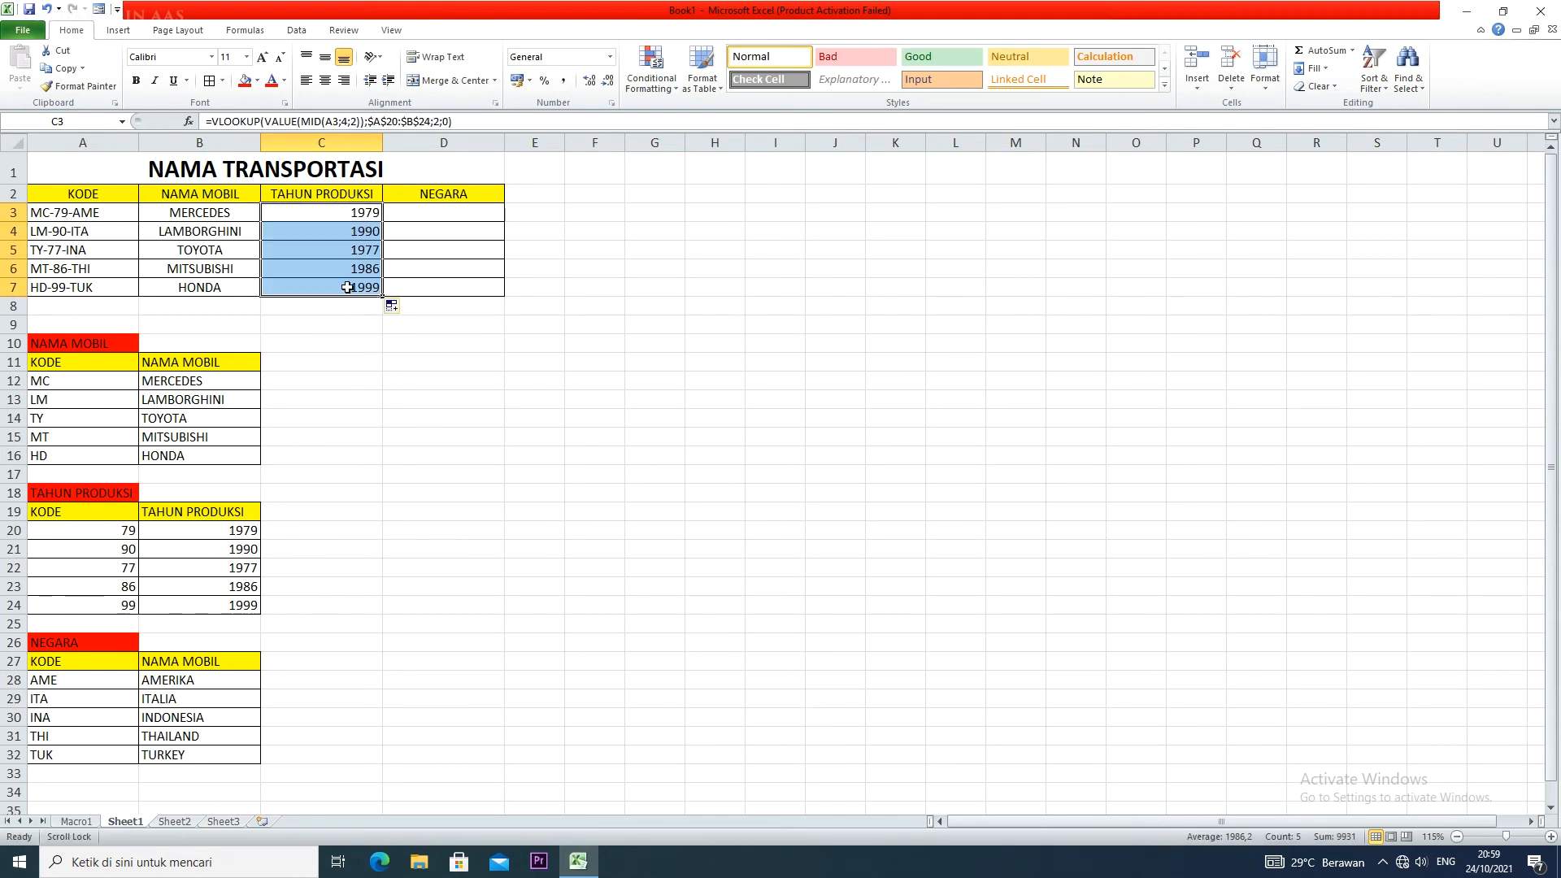
pyautogui.click(324, 80)
pyautogui.click(325, 325)
# - Check the production years cell by cell in the TAHUN PRODUKSI column, C3:C7
pyautogui.click(327, 252)
pyautogui.click(313, 271)
pyautogui.click(328, 288)
pyautogui.click(329, 245)
pyautogui.click(330, 235)
pyautogui.click(336, 211)
pyautogui.click(338, 246)
pyautogui.click(348, 269)
# - Enter =VLOOKUP(RIGHT(A3;3);A28:B32;2;0) in D3 under NEGARA
pyautogui.click(453, 212)
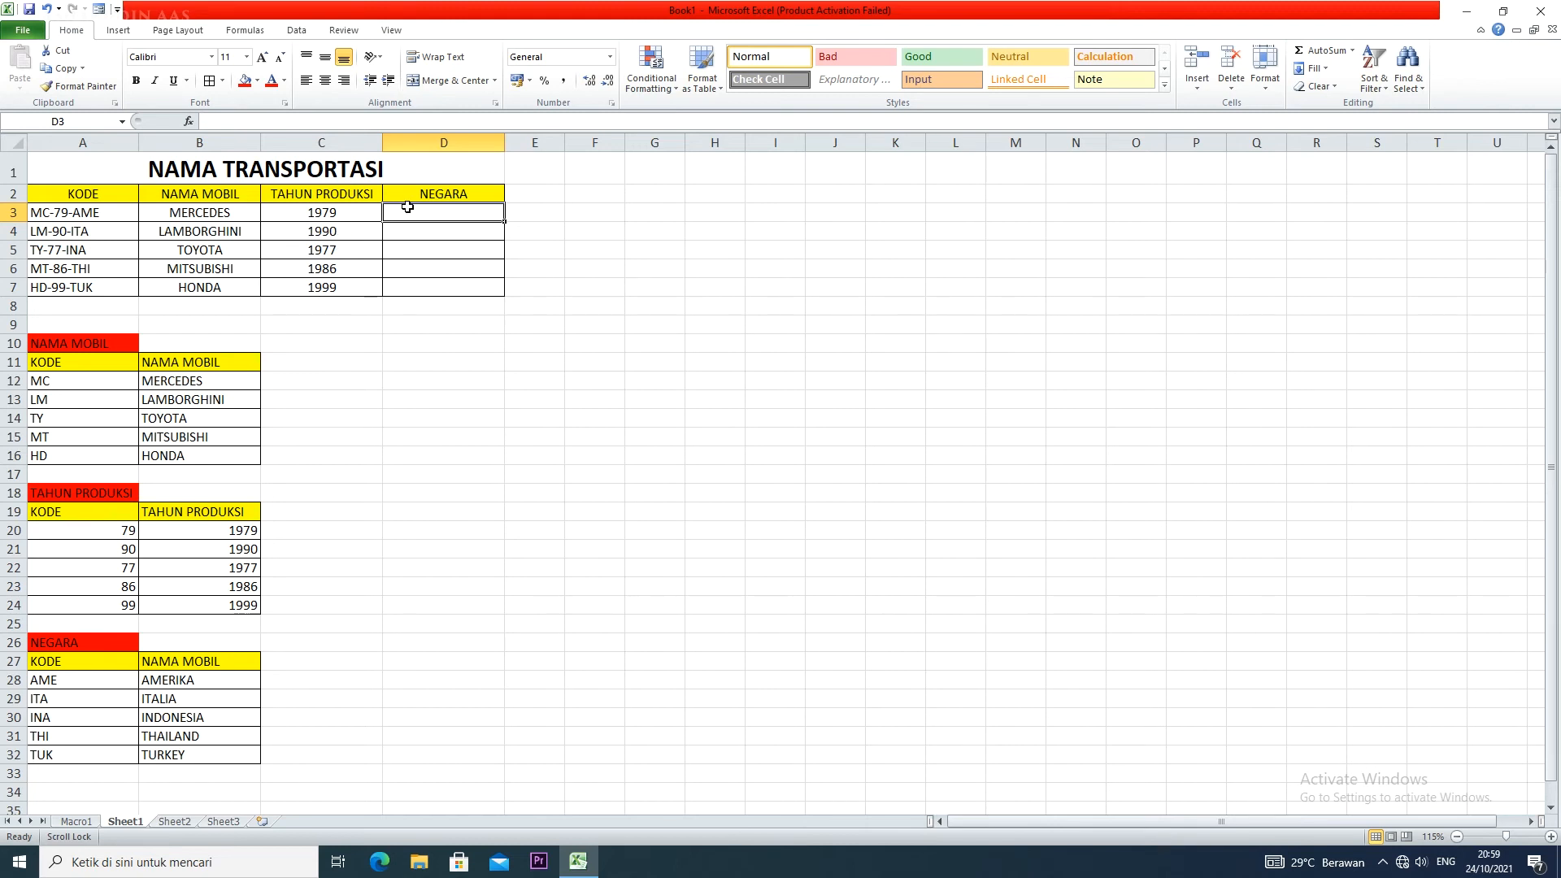
pyautogui.write('=VLOOKUP')
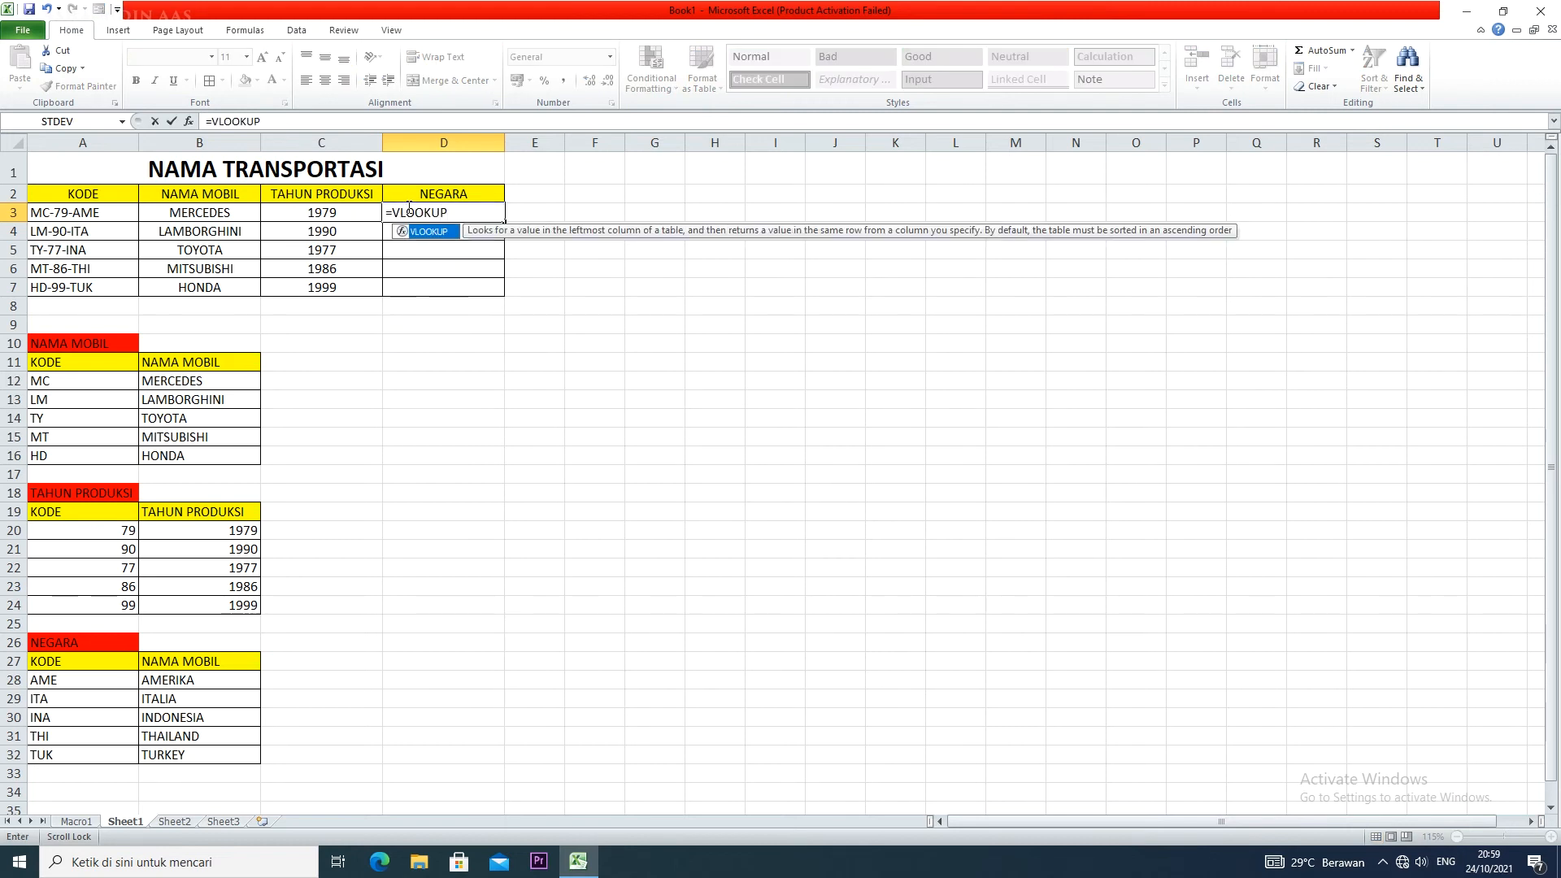
pyautogui.write('(RIGHT')
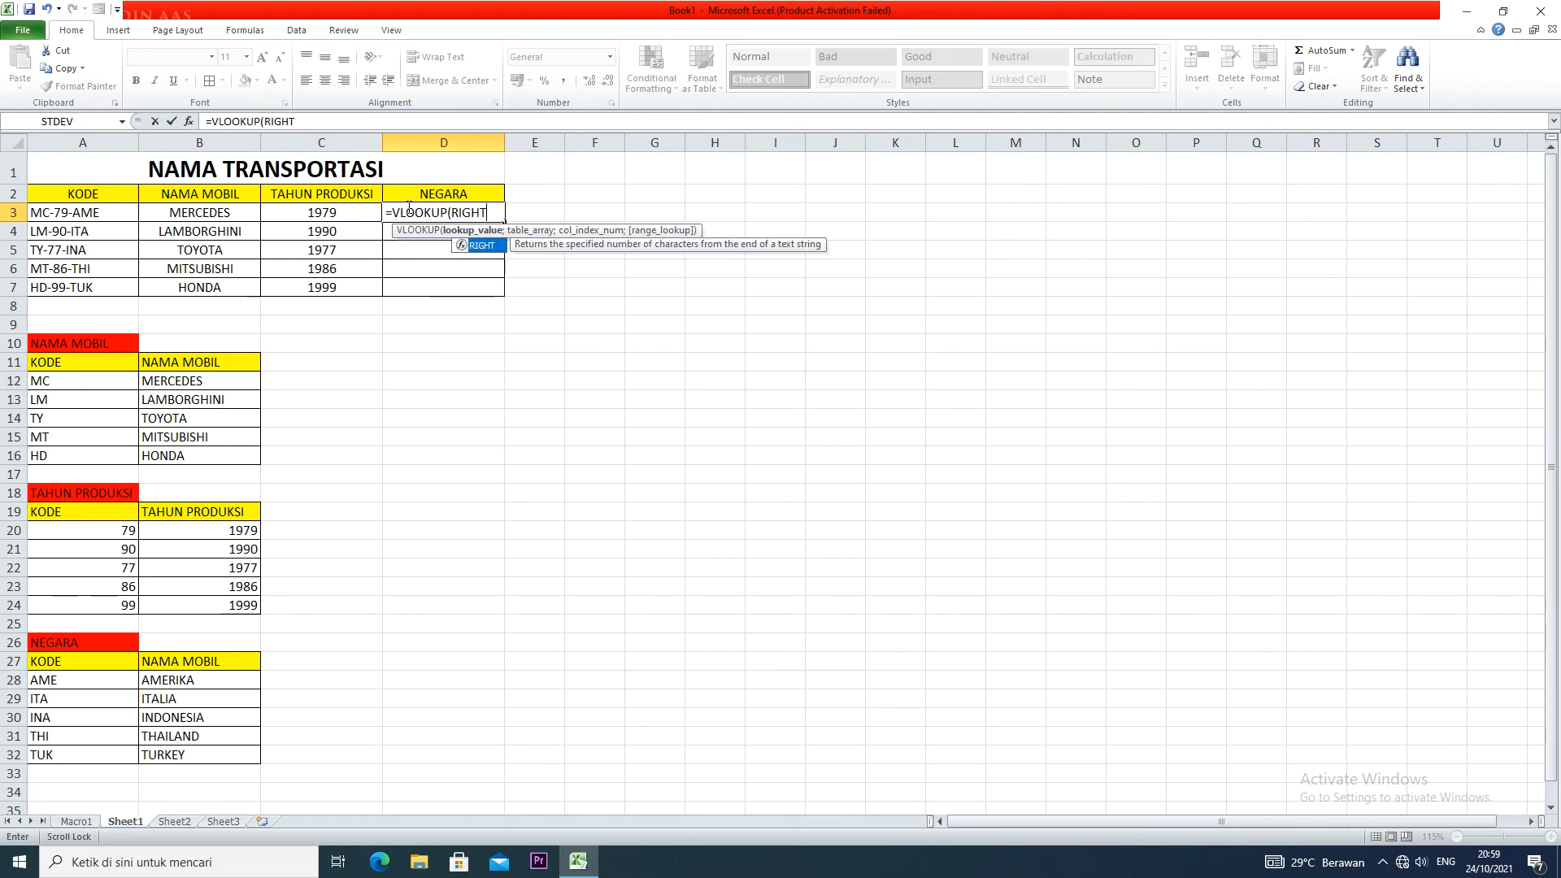
pyautogui.write('(')
pyautogui.click(74, 214)
pyautogui.write(';3);')
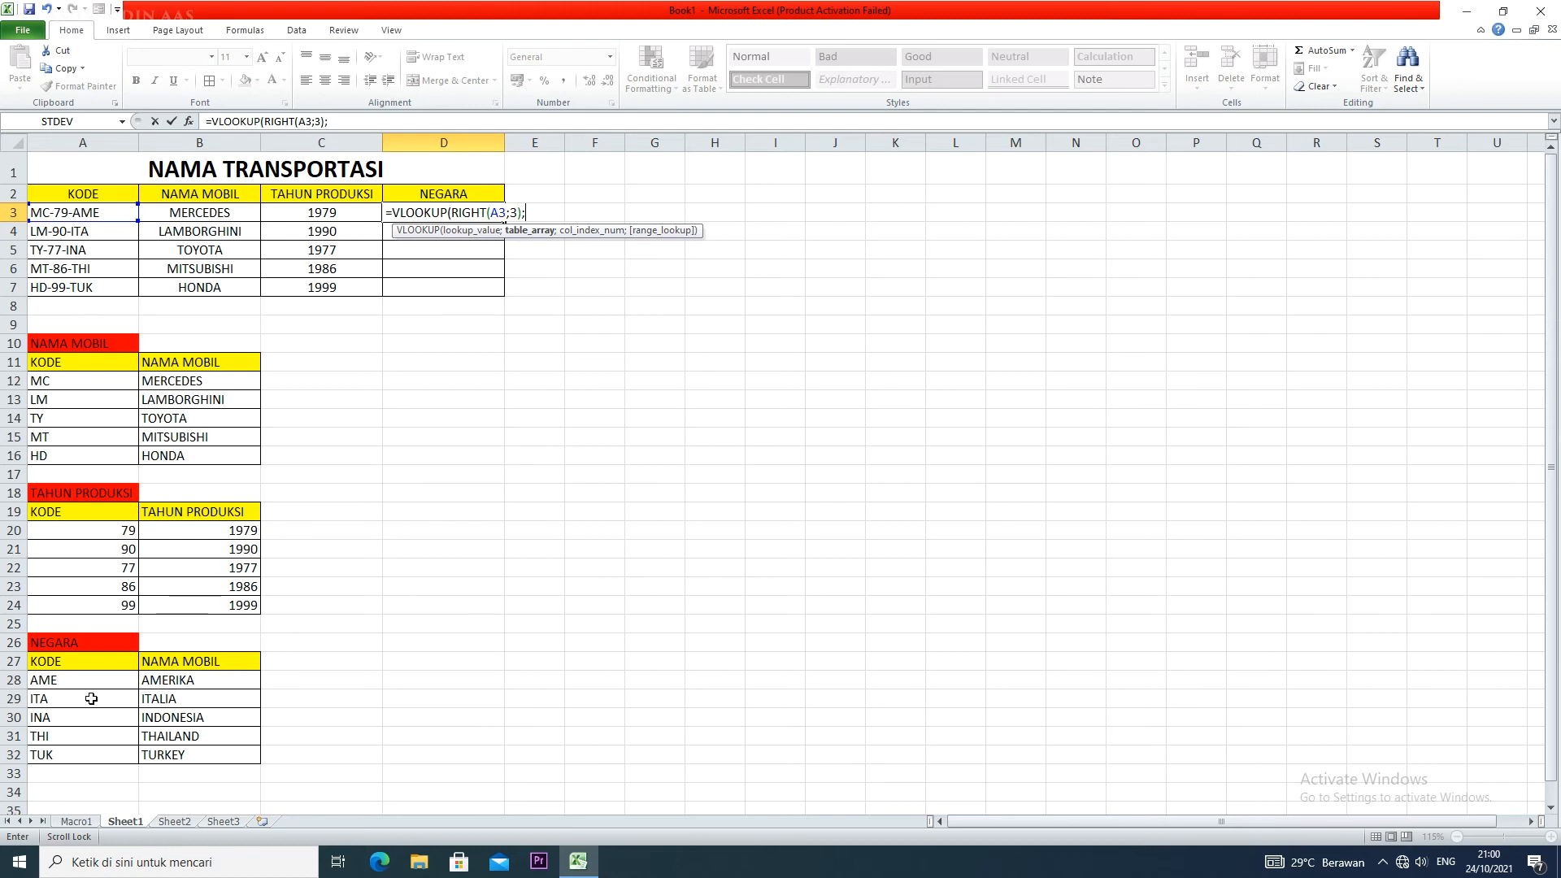
pyautogui.moveTo(84, 683); pyautogui.dragTo(217, 754)
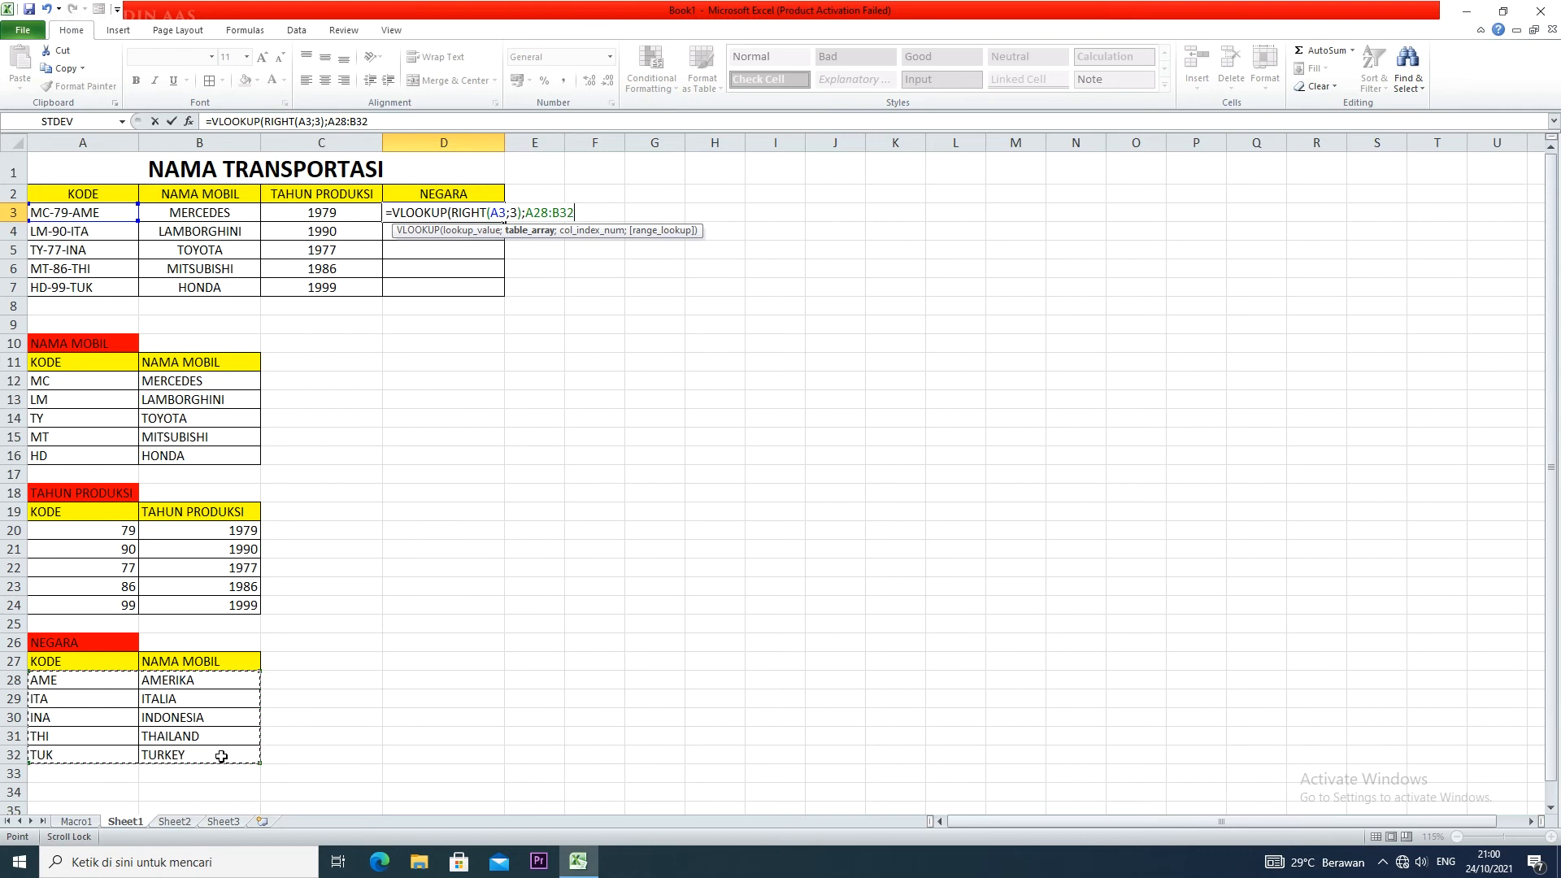
pyautogui.write(';2;0)')
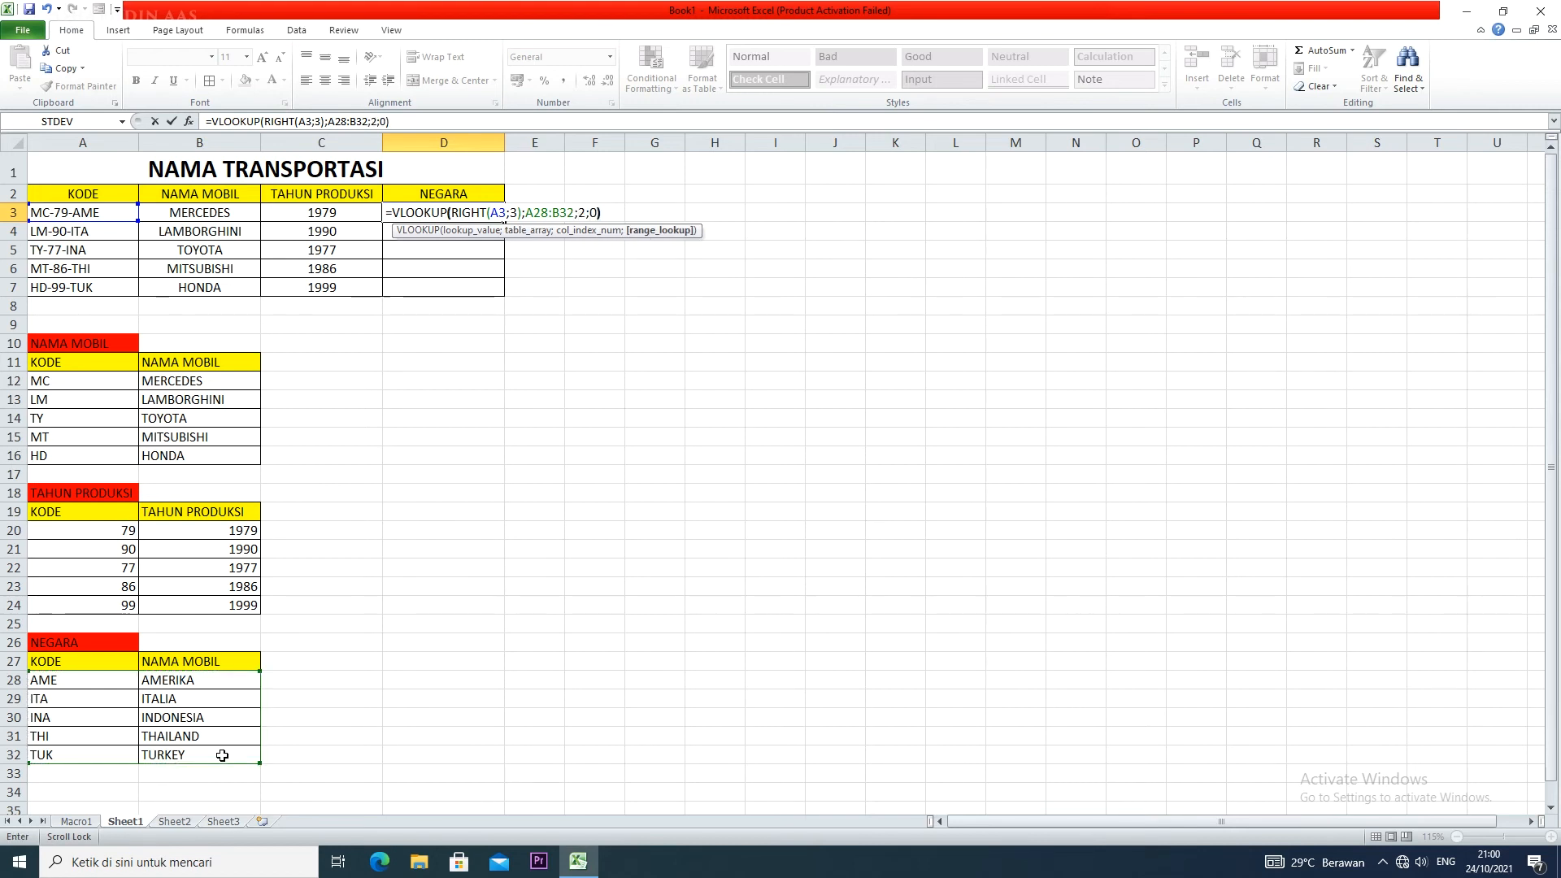
pyautogui.press('Return')
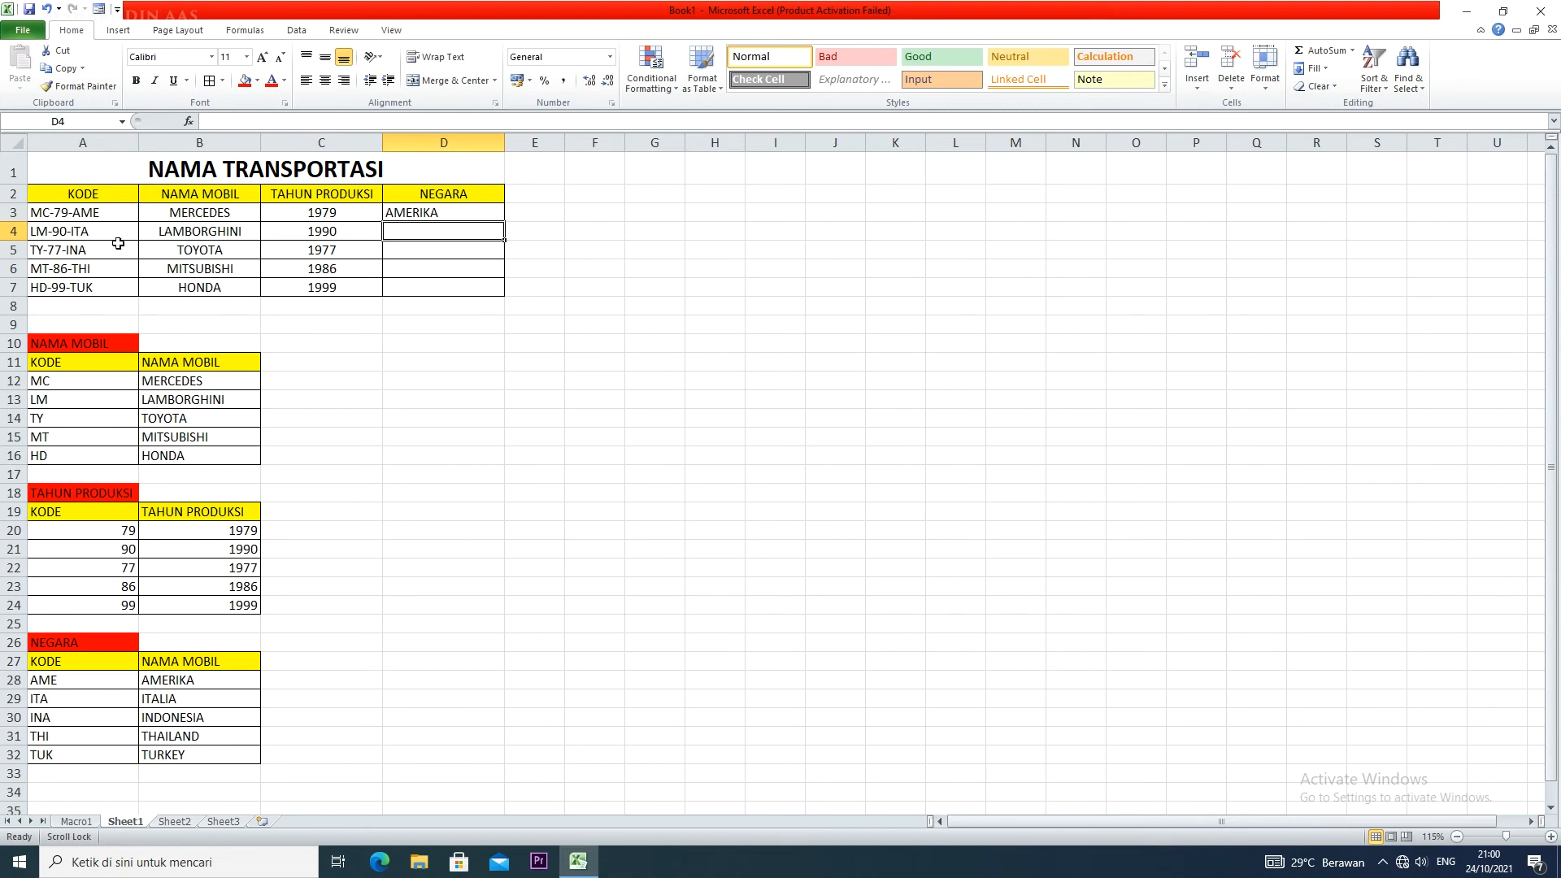
# - Copy the D3 formula down the NEGARA column through D7 and centre the country names horizontally
pyautogui.click(447, 213)
pyautogui.moveTo(507, 224); pyautogui.dragTo(506, 294)
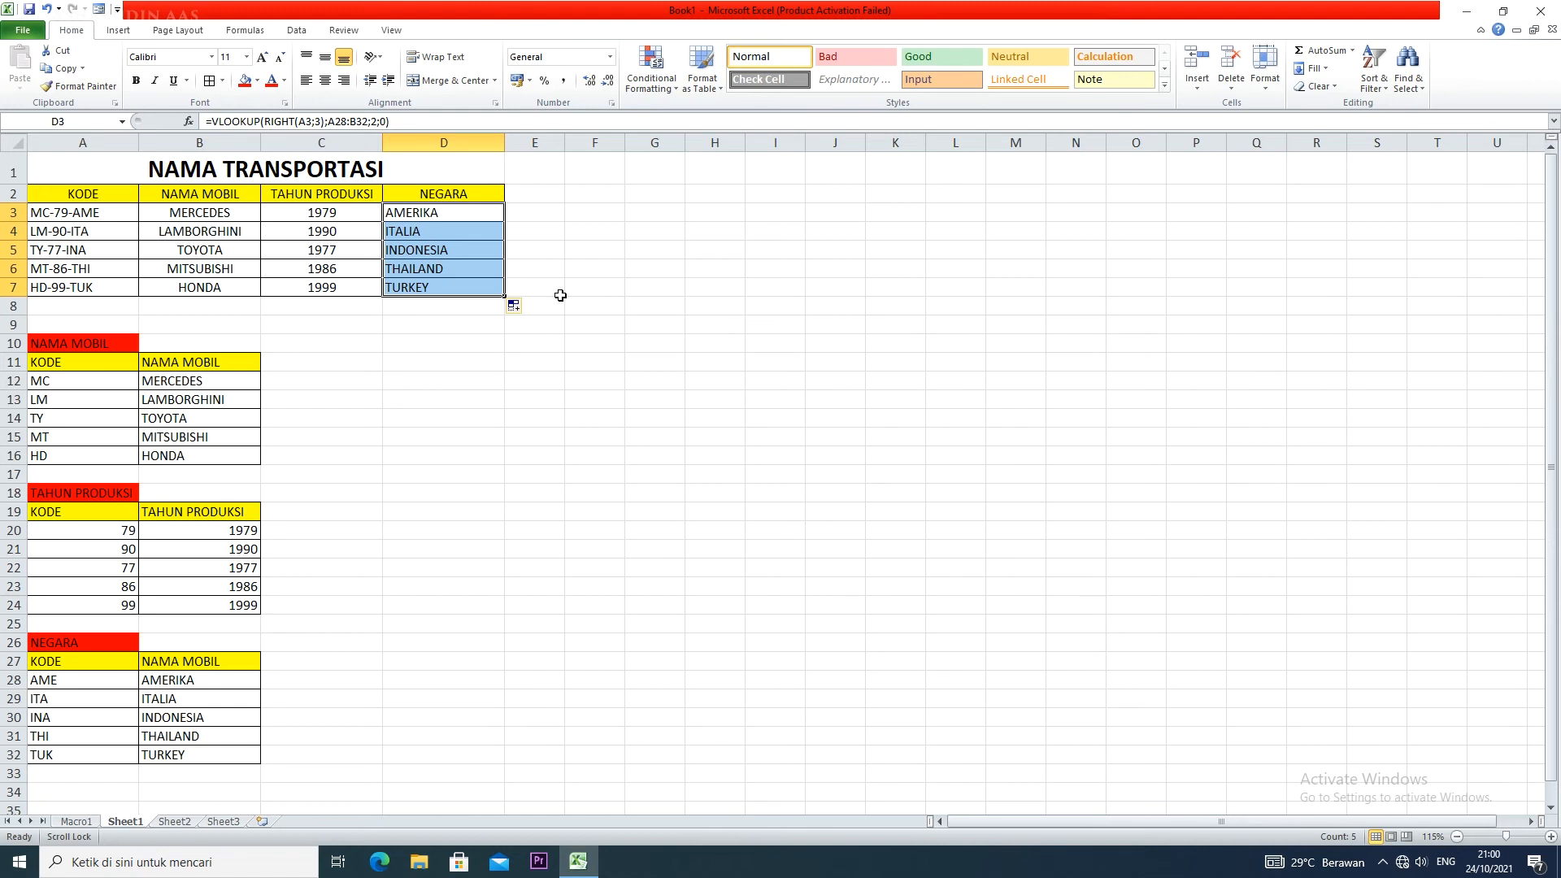
pyautogui.click(560, 295)
pyautogui.moveTo(481, 215); pyautogui.dragTo(484, 294)
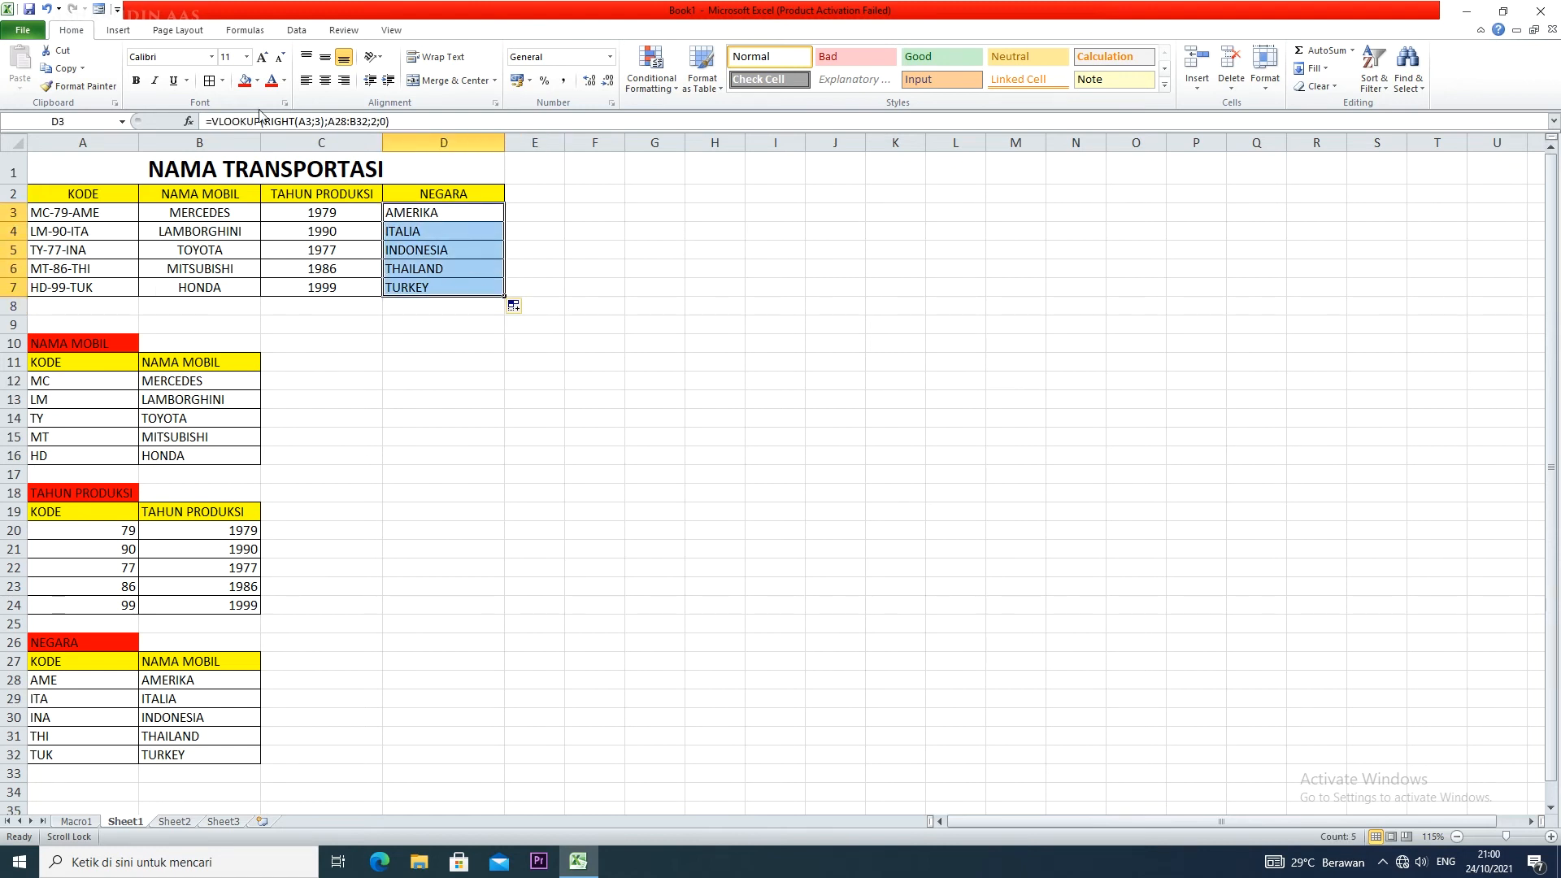
pyautogui.click(324, 80)
pyautogui.click(439, 468)
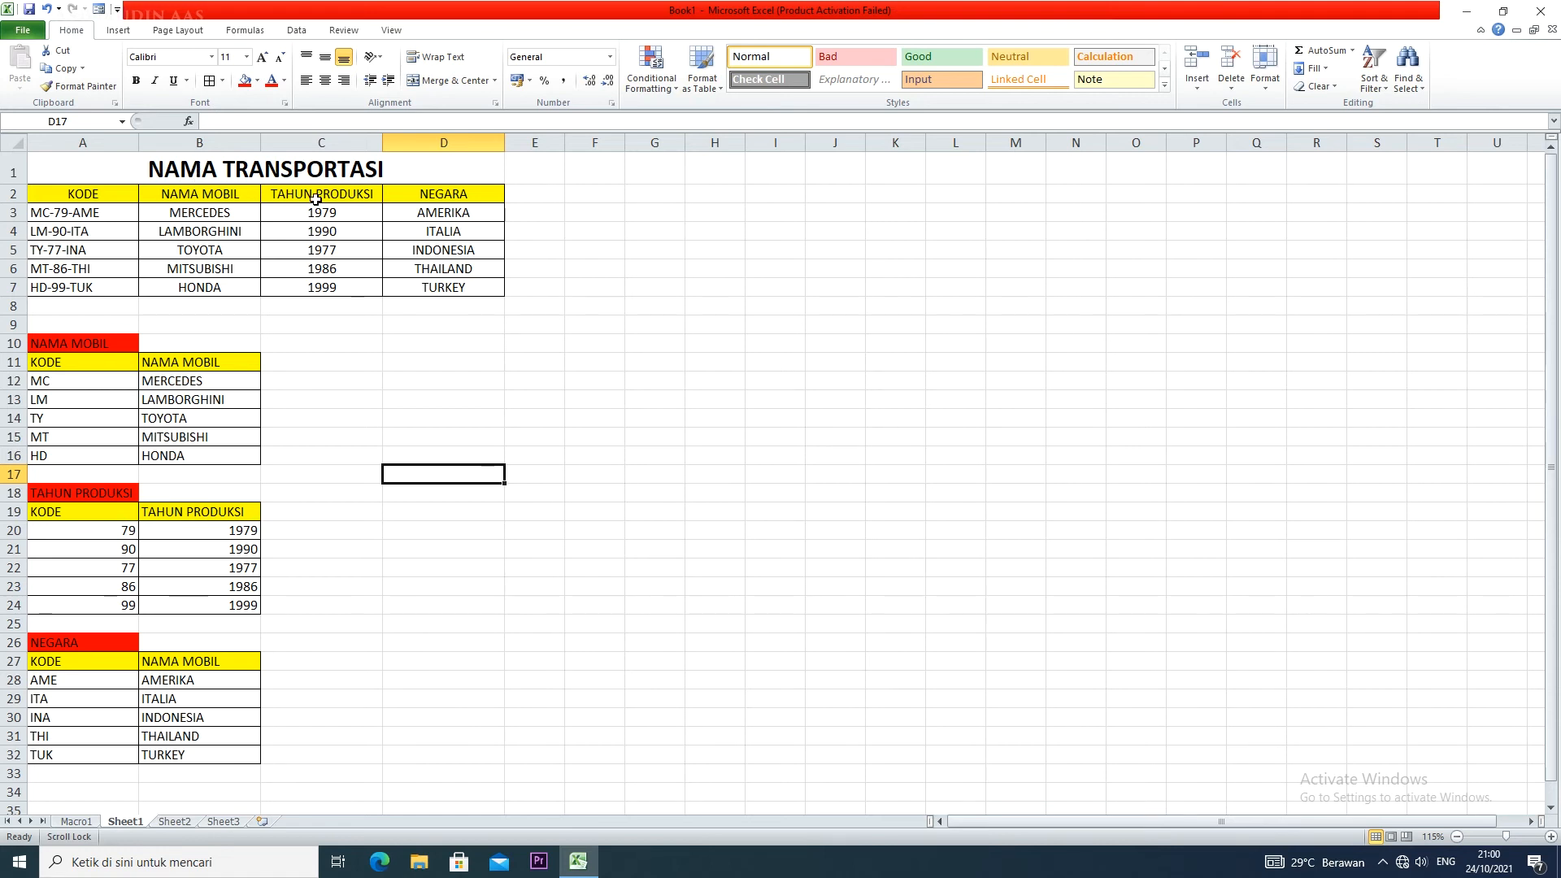
# - Copy the NAMA TRANSPORTASI table in A1:D7 and paste the duplicate at F1
pyautogui.moveTo(228, 161); pyautogui.dragTo(228, 284)
pyautogui.hotkey('ctrl', 'c')
pyautogui.click(609, 164)
pyautogui.hotkey('ctrl', 'v')
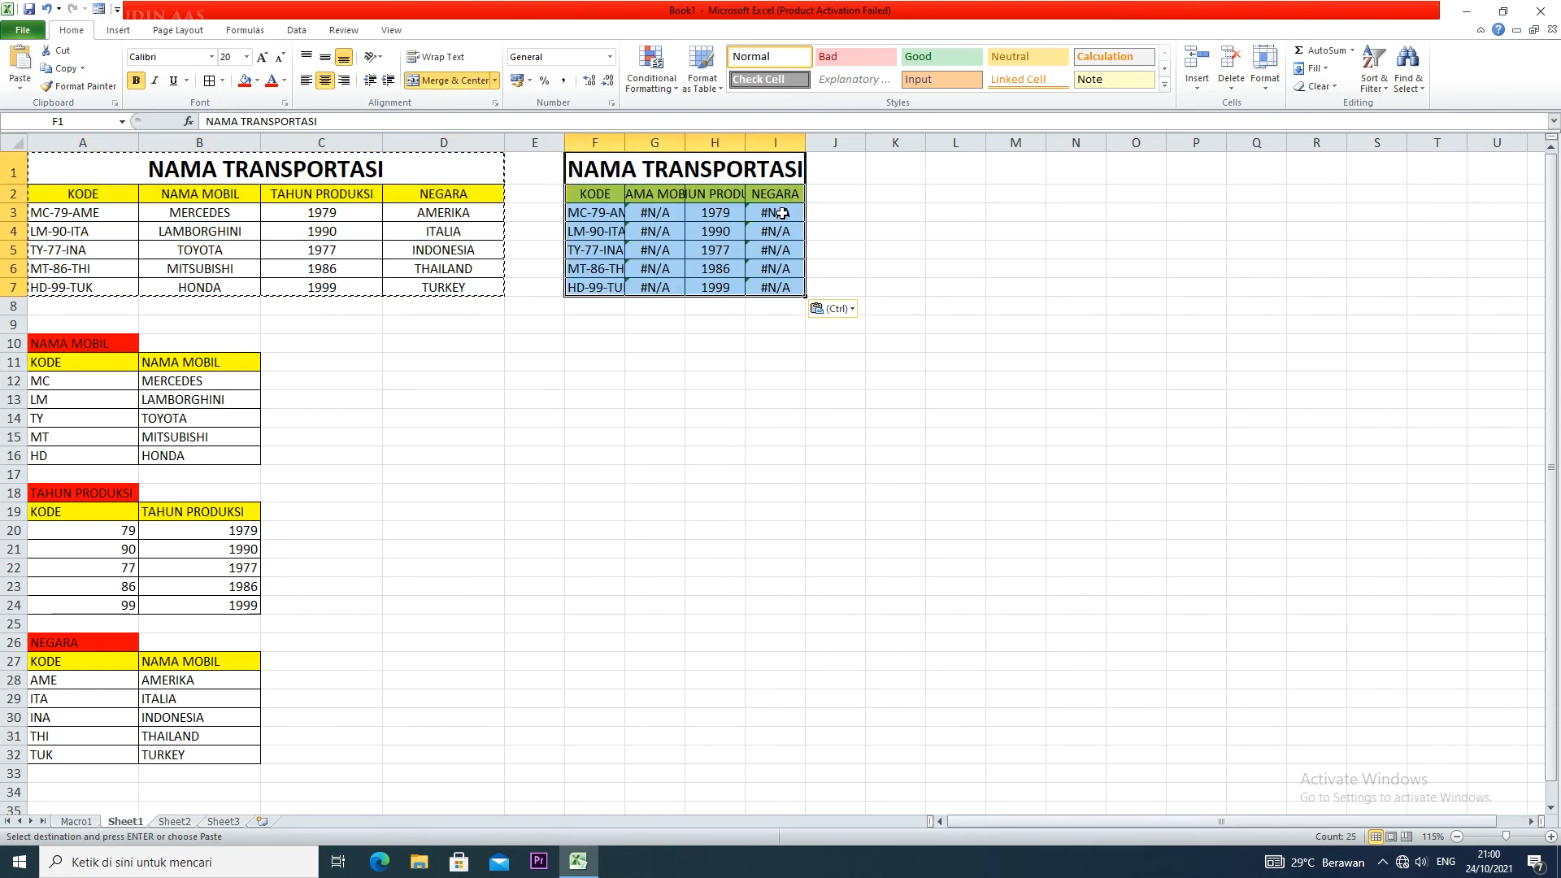
# - Widen columns F to I to an equal width so the pasted table's headings fit
pyautogui.moveTo(805, 144); pyautogui.dragTo(969, 151)
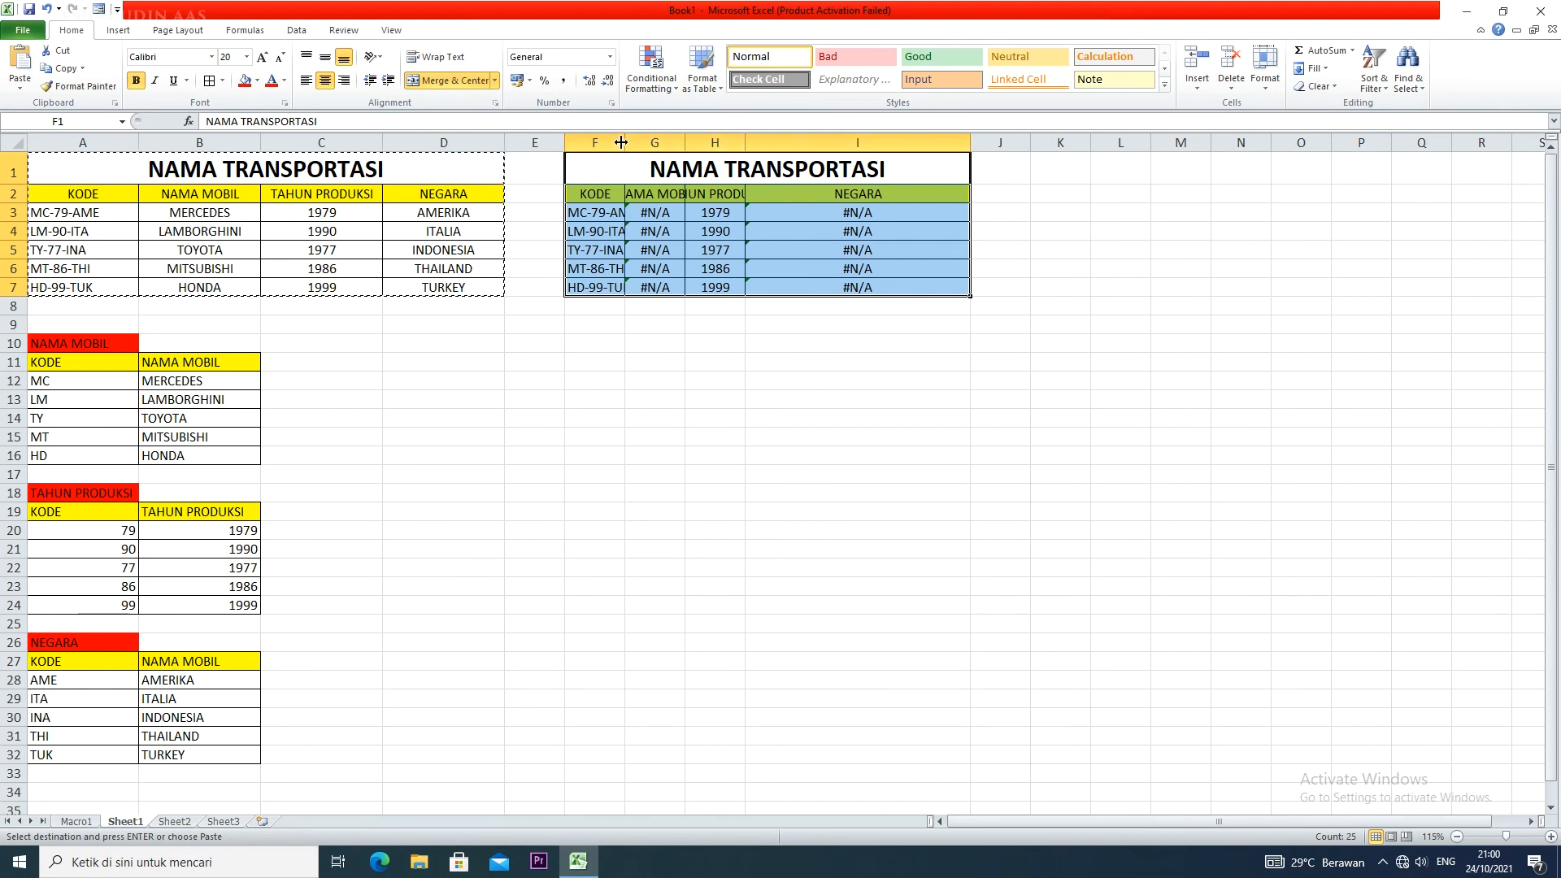
pyautogui.click(617, 138)
pyautogui.moveTo(617, 138); pyautogui.dragTo(1060, 146)
pyautogui.moveTo(880, 144); pyautogui.dragTo(682, 145)
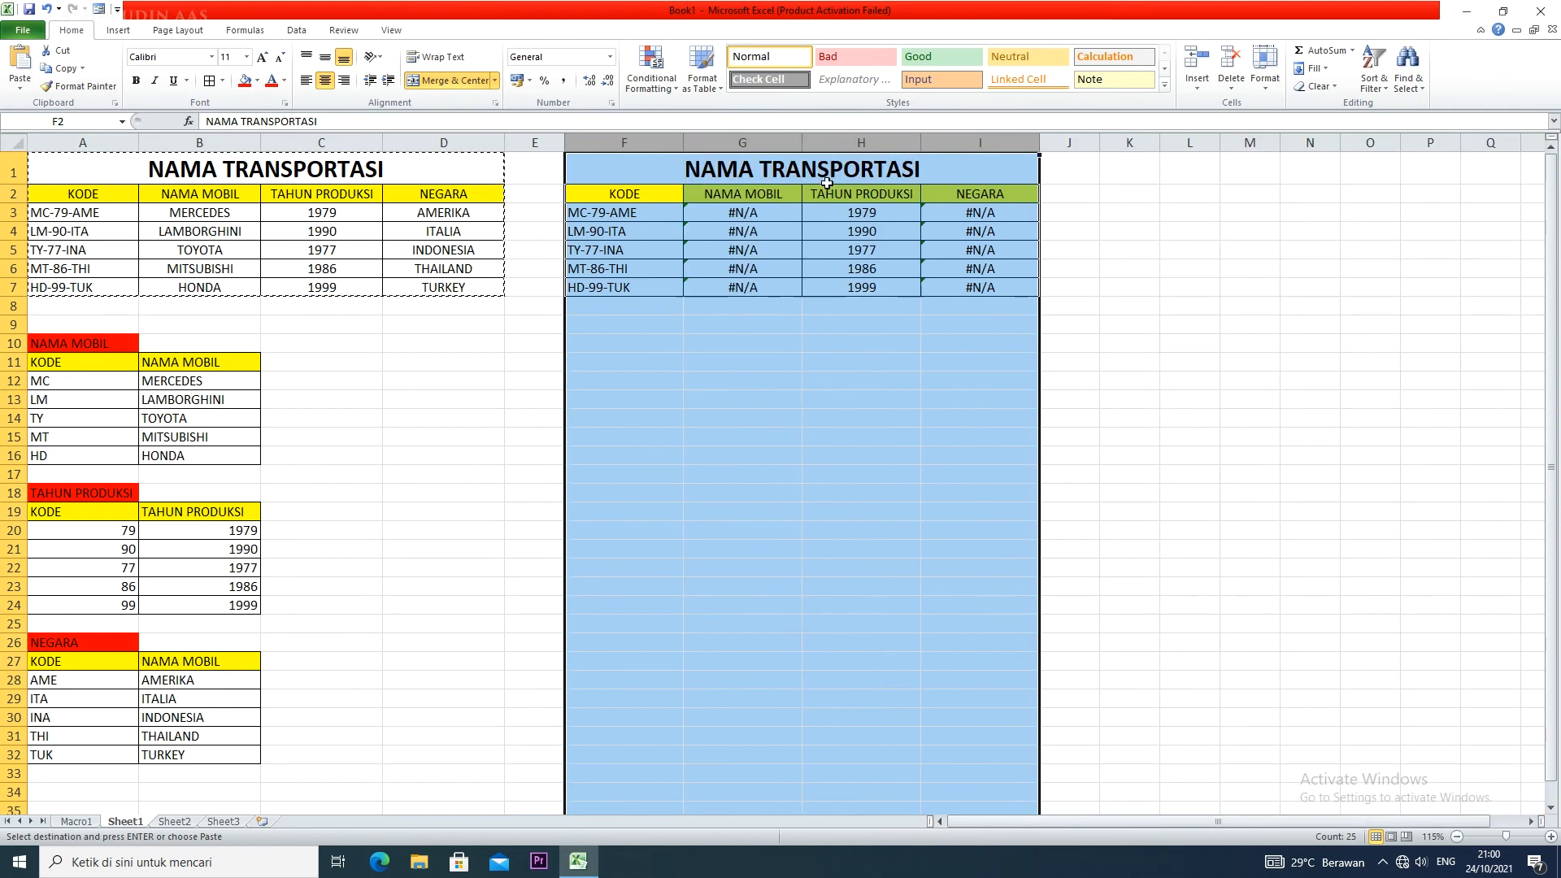
pyautogui.moveTo(803, 141); pyautogui.dragTo(937, 143)
pyautogui.click(910, 340)
# - Clear the NAMA MOBIL, TAHUN PRODUKSI and NEGARA values in G3:I7 of the duplicate table
pyautogui.moveTo(813, 213); pyautogui.dragTo(1195, 286)
pyautogui.press('Delete')
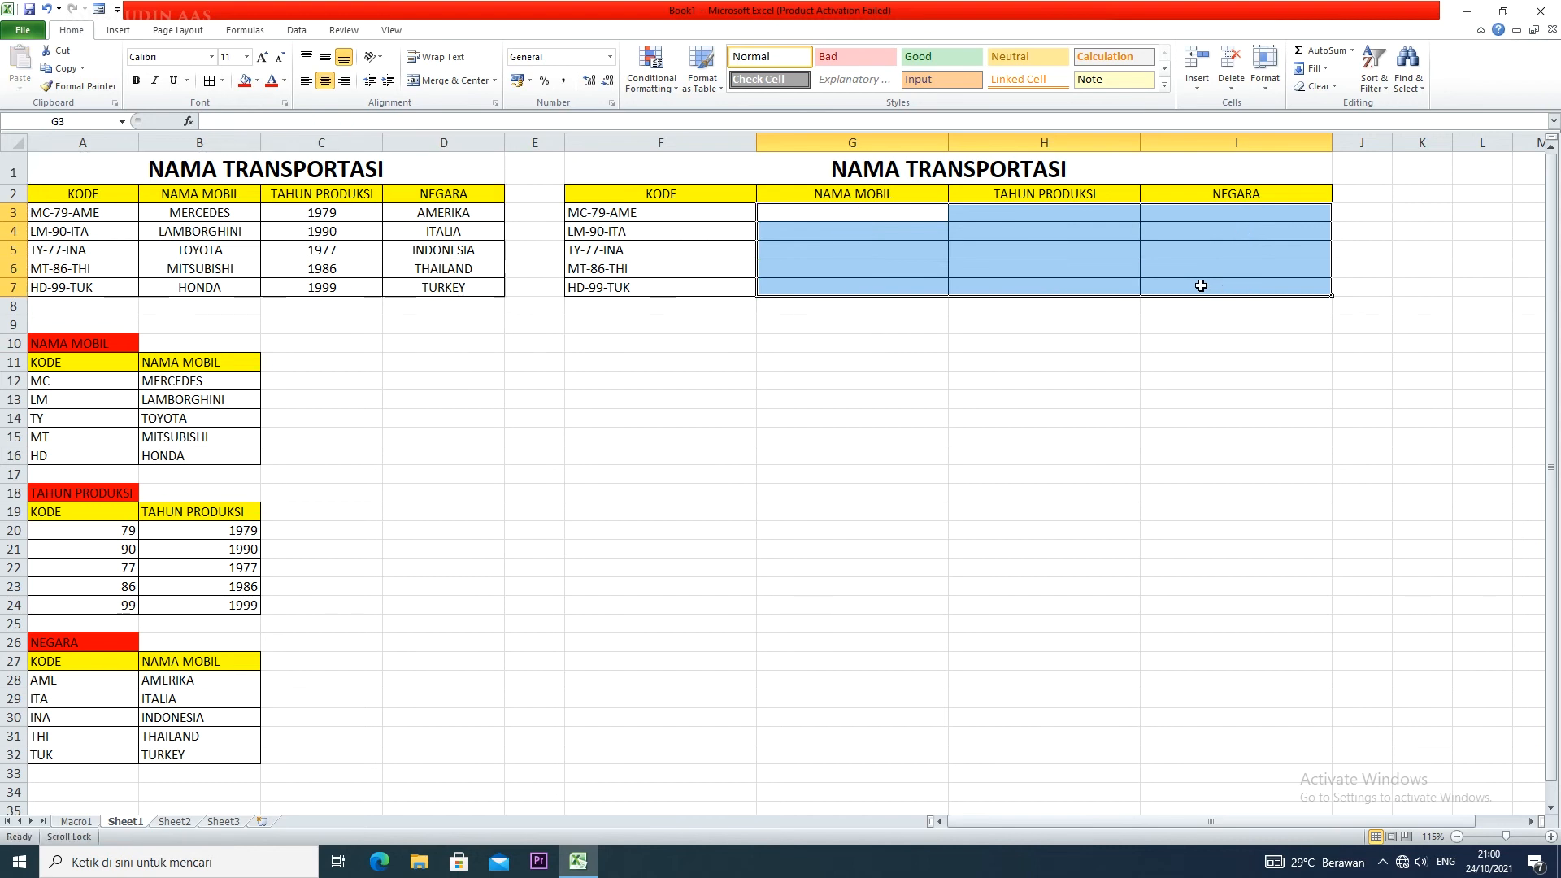
pyautogui.click(859, 360)
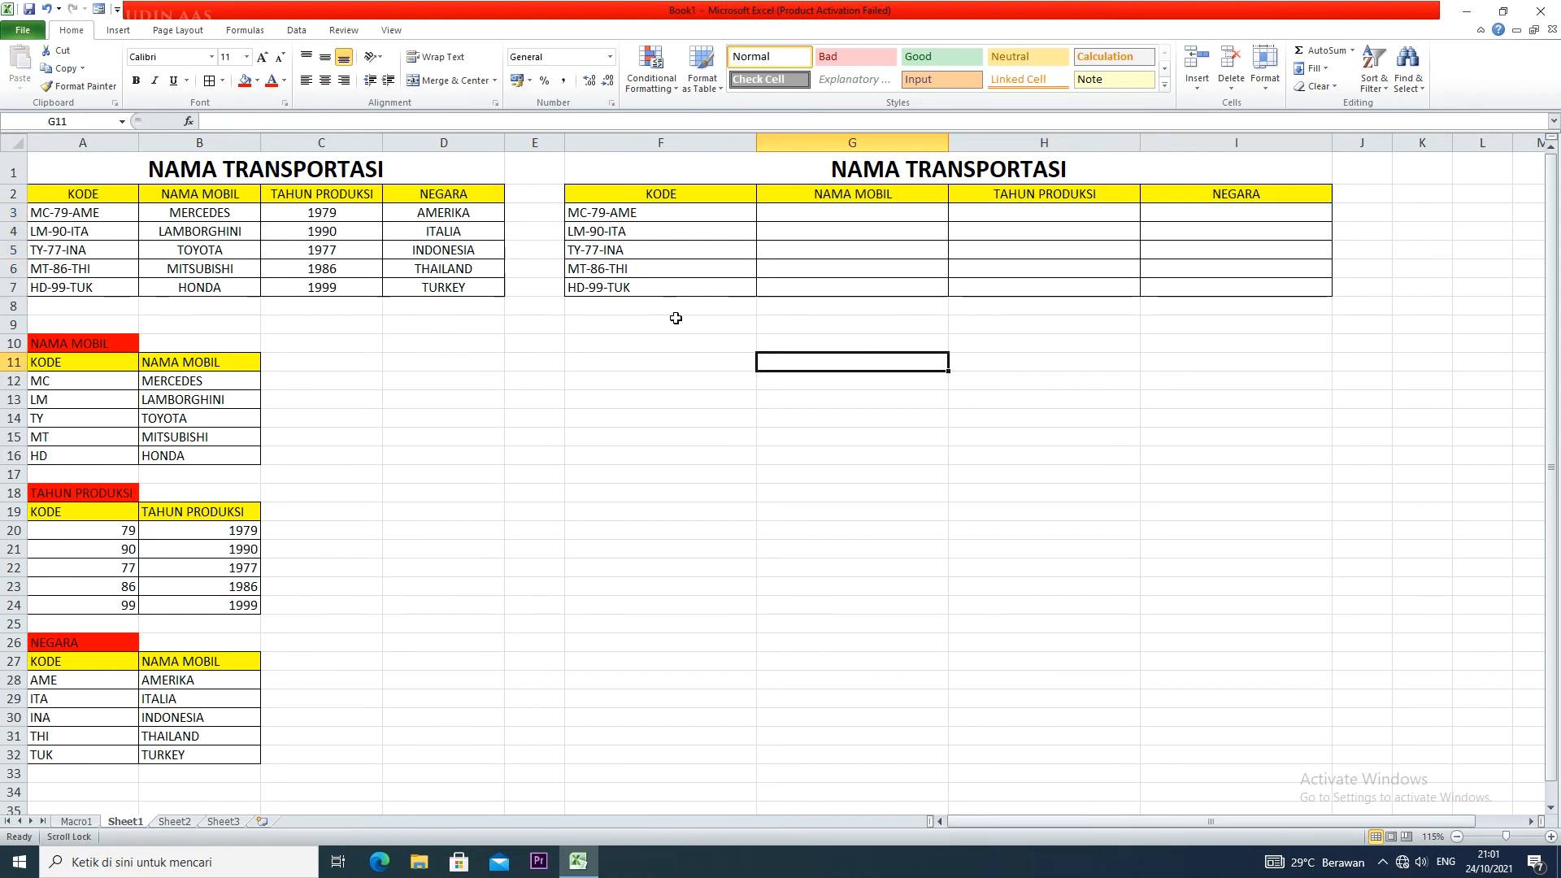
# - Enter the labels NAMA MOBIL in F9, KODE in F10 and NAMA MOBIL in F11 below the duplicate table
pyautogui.click(652, 328)
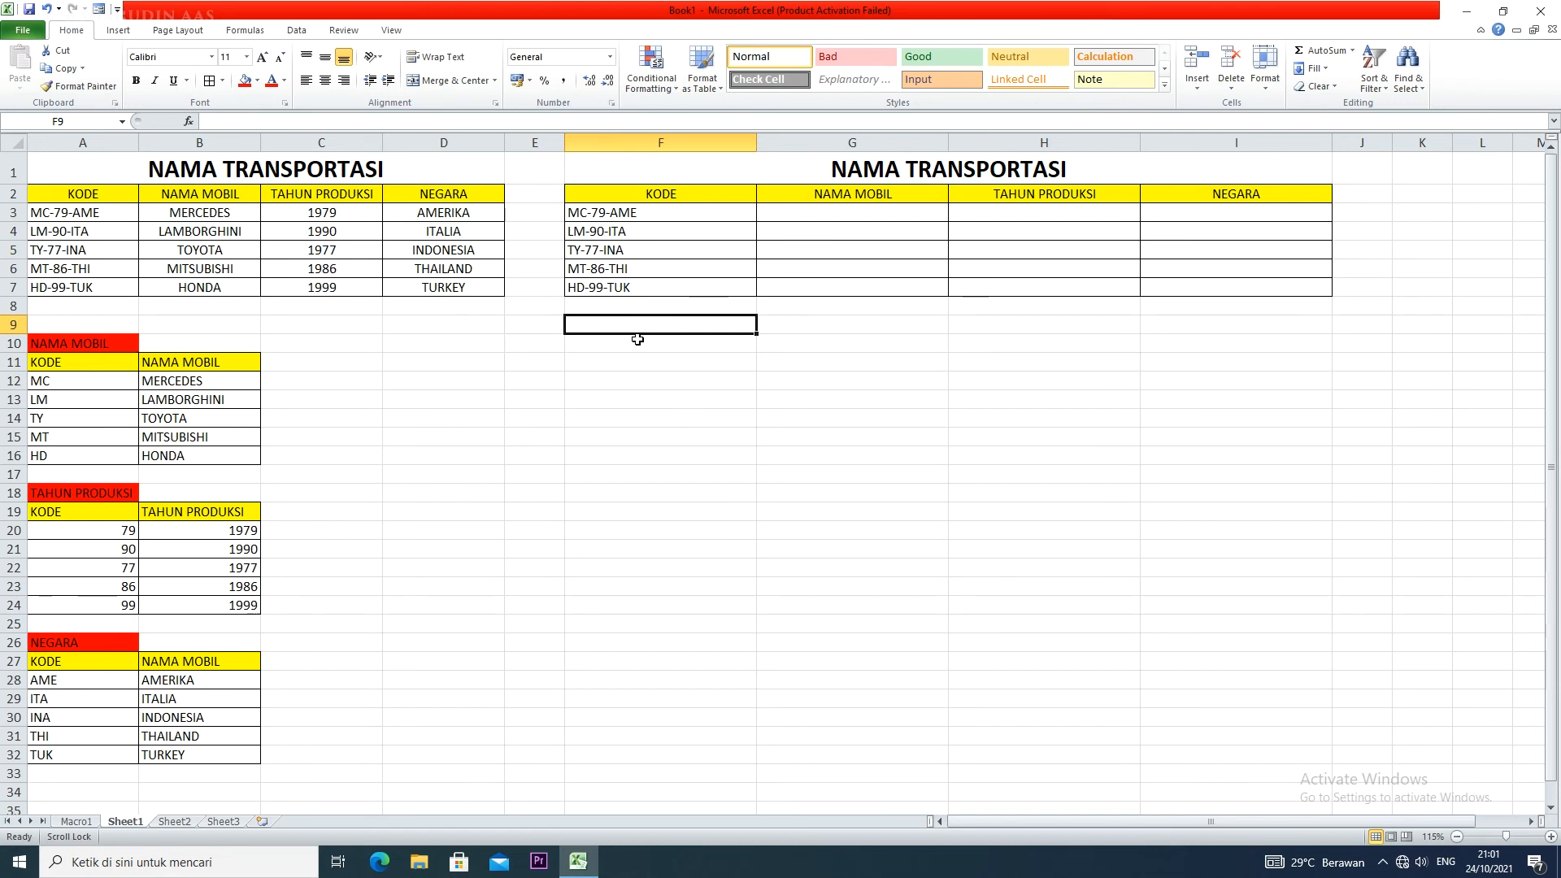
pyautogui.write('NAMA MOBIL')
pyautogui.press('Return')
pyautogui.write('KODE')
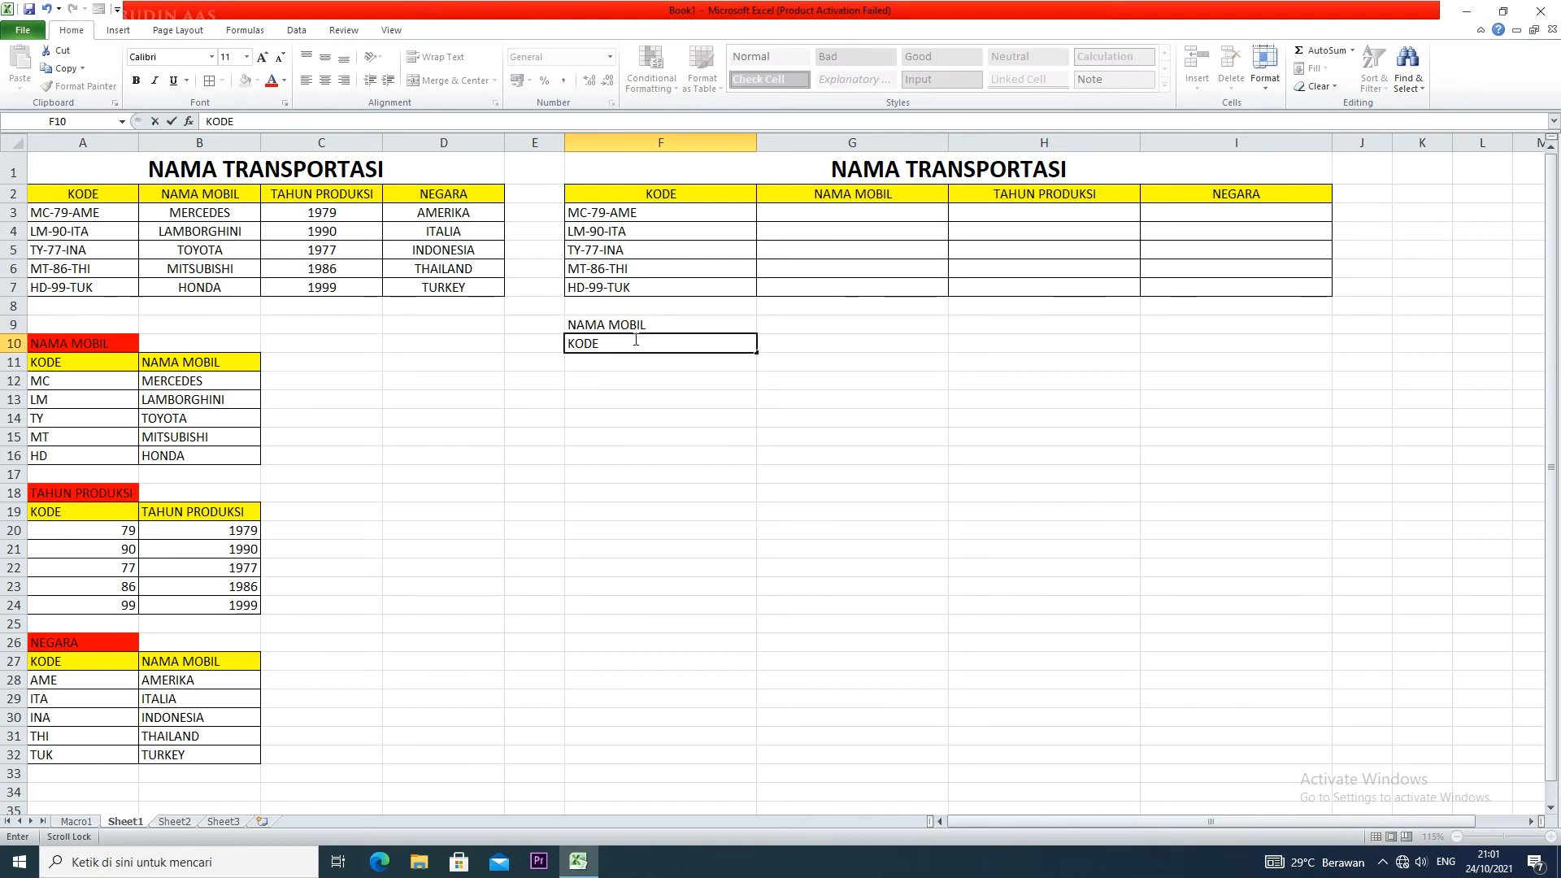
pyautogui.scroll(-1, 635, 339)
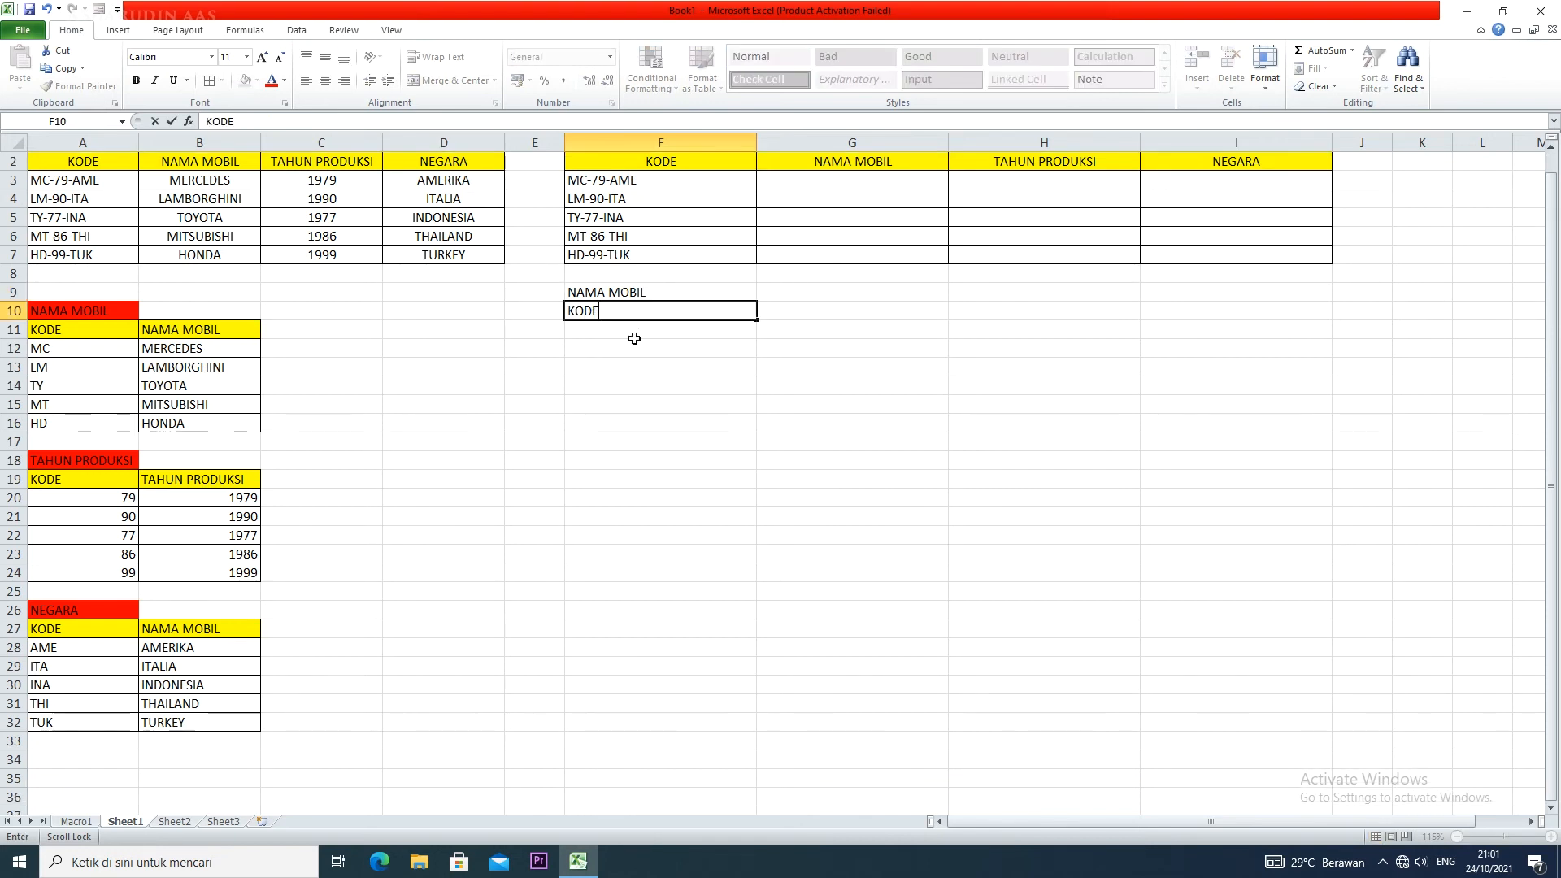
pyautogui.scroll(1, 634, 338)
pyautogui.press('Return')
pyautogui.write('NAM')
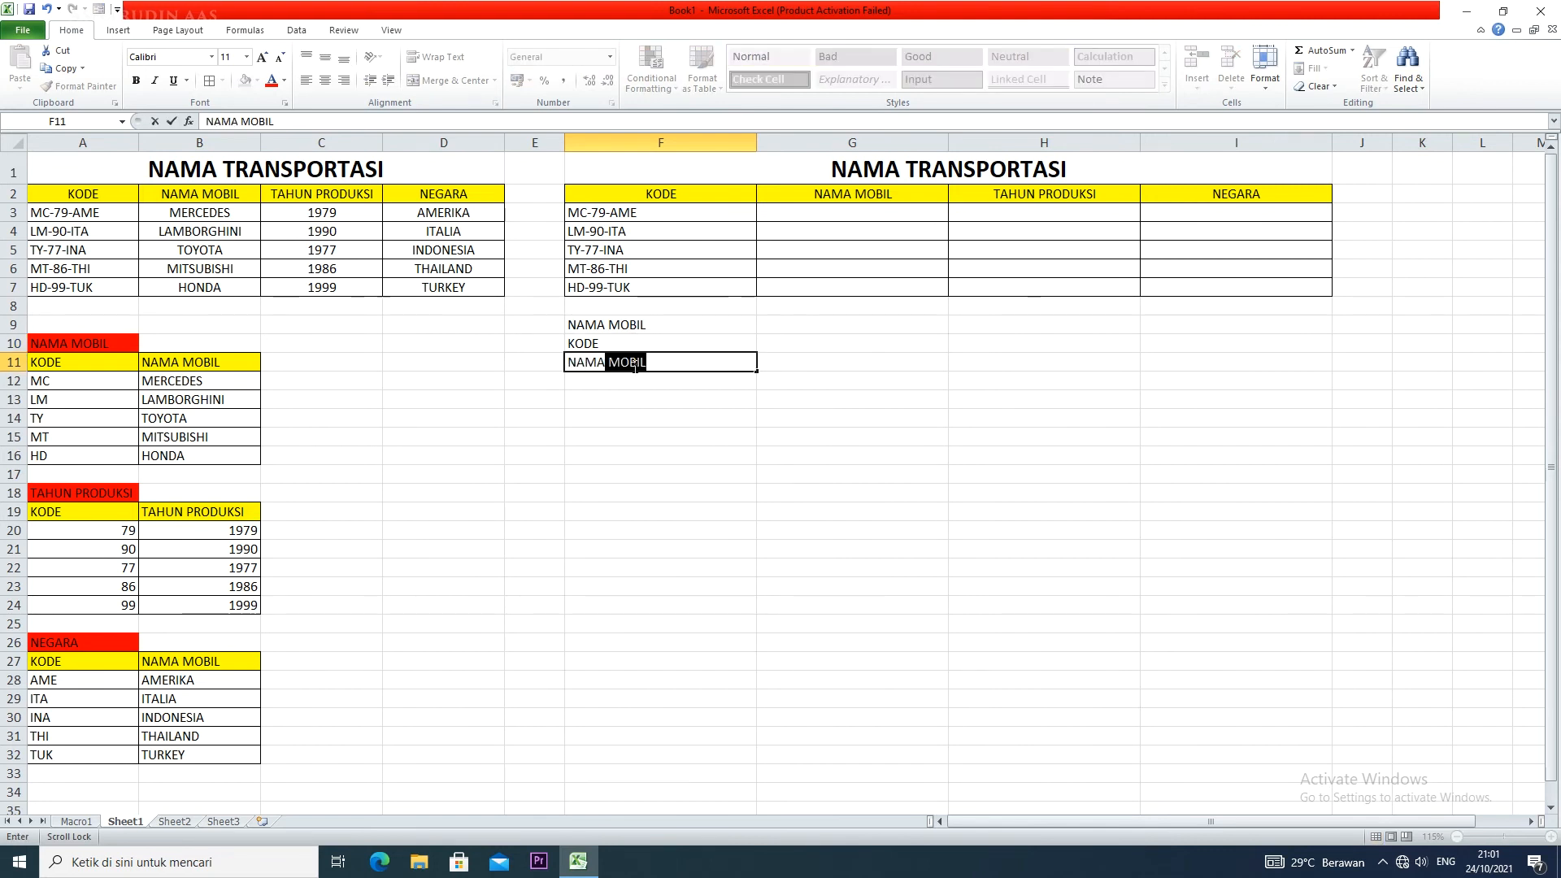
pyautogui.write('A')
pyautogui.press('Return')
# - Narrow columns F to I to an equal width and widen columns J to L equally
pyautogui.moveTo(659, 321); pyautogui.dragTo(661, 361)
pyautogui.click(660, 341)
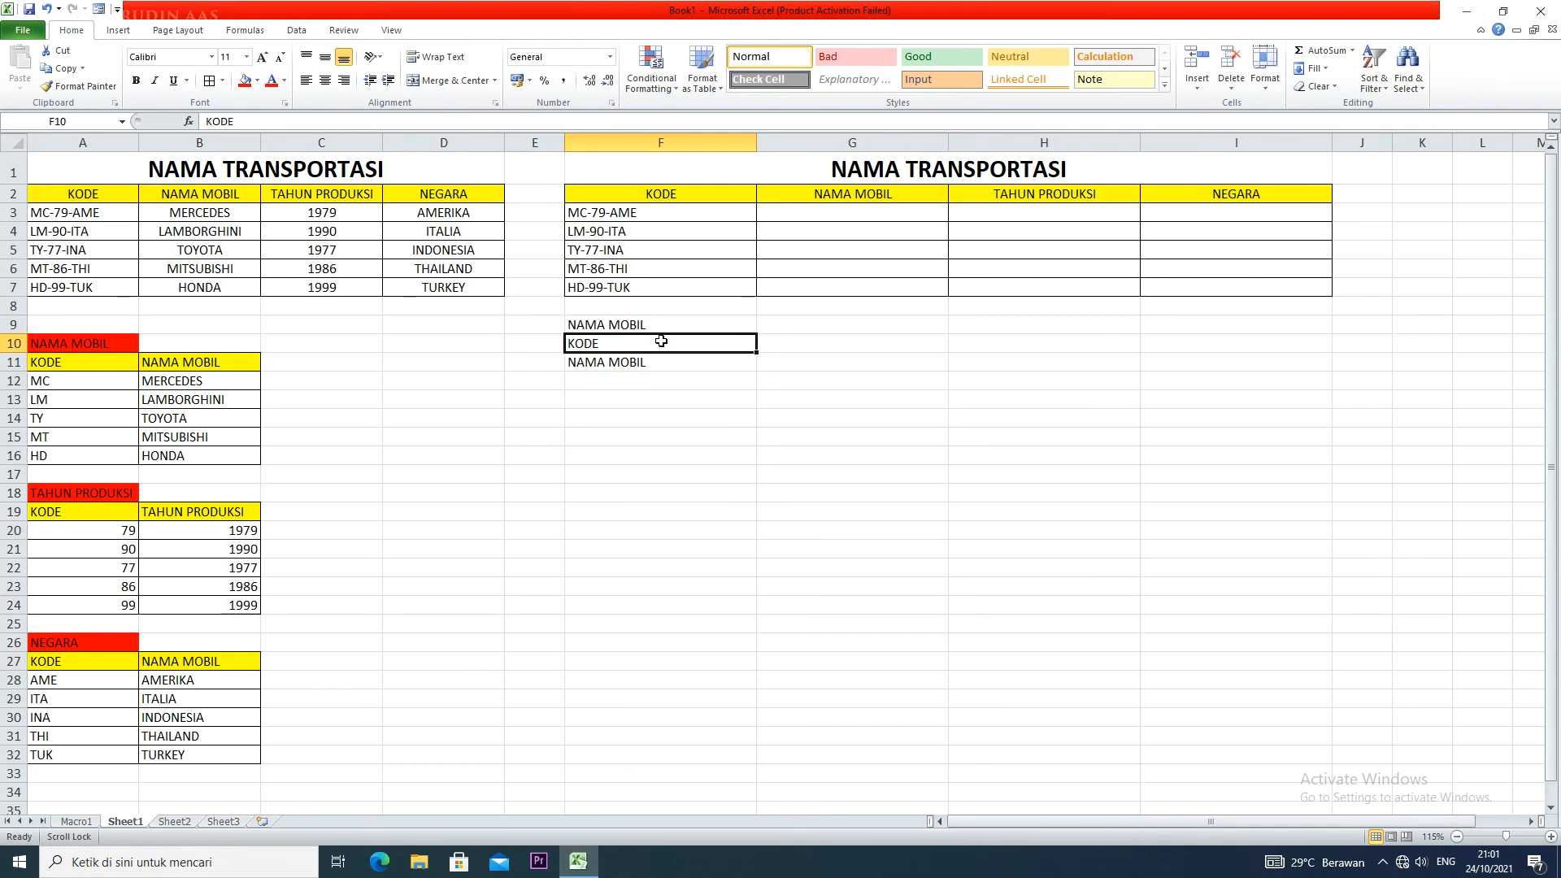
pyautogui.moveTo(661, 342); pyautogui.dragTo(1170, 340)
pyautogui.moveTo(723, 143); pyautogui.dragTo(1420, 143)
pyautogui.click(1025, 309)
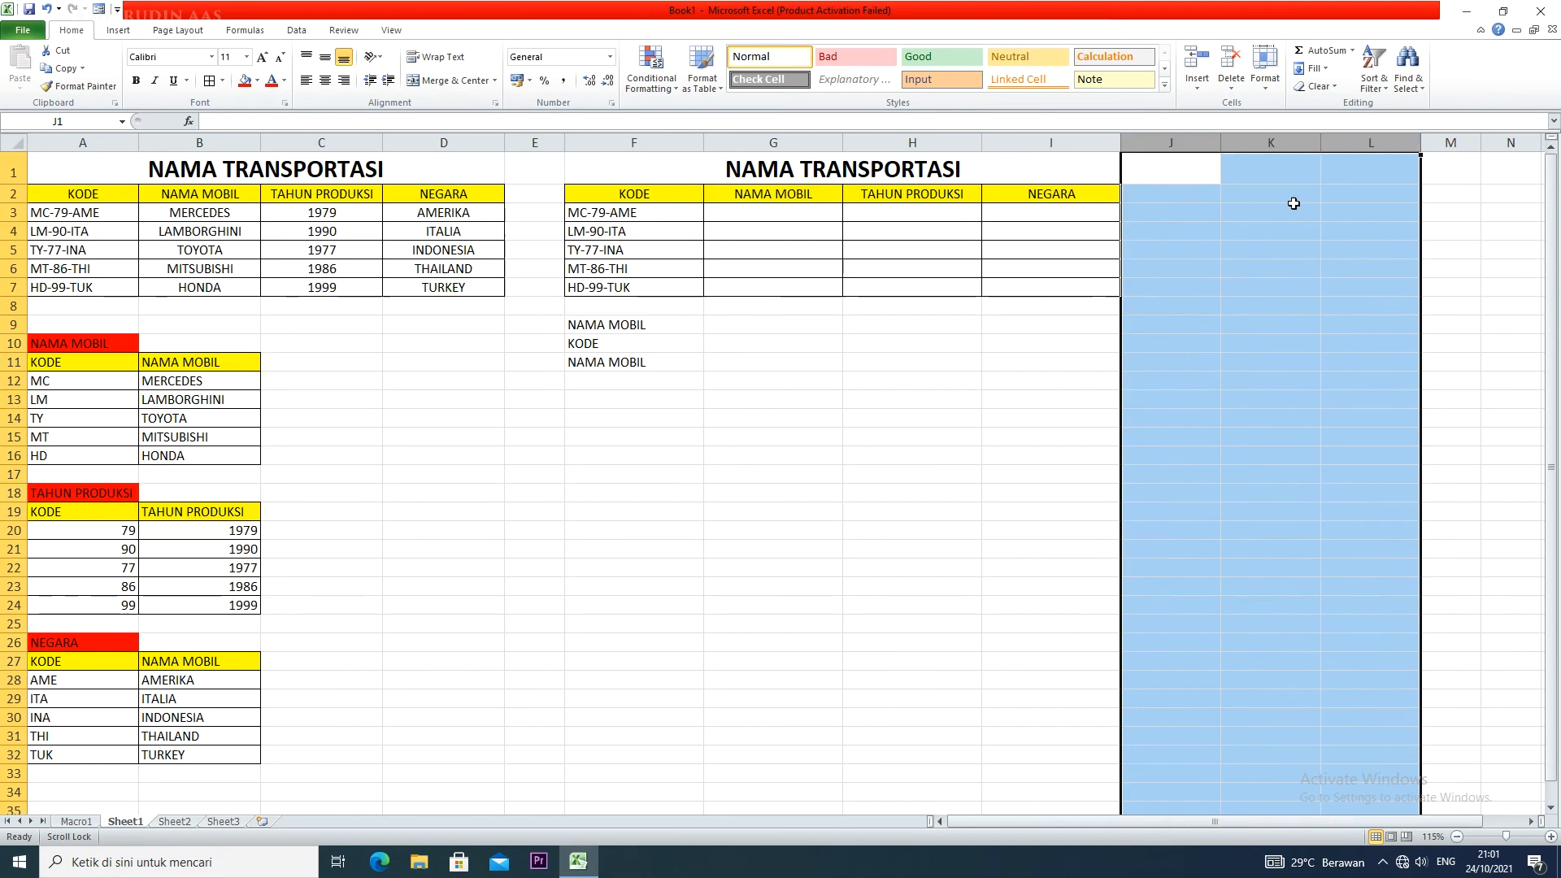
pyautogui.click(803, 331)
# - Add borders to all cells in F10:K11 and fill the KODE and NAMA MOBIL labels in F10:F11 yellow
pyautogui.moveTo(606, 342); pyautogui.dragTo(1286, 363)
pyautogui.click(209, 80)
pyautogui.moveTo(598, 340); pyautogui.dragTo(624, 355)
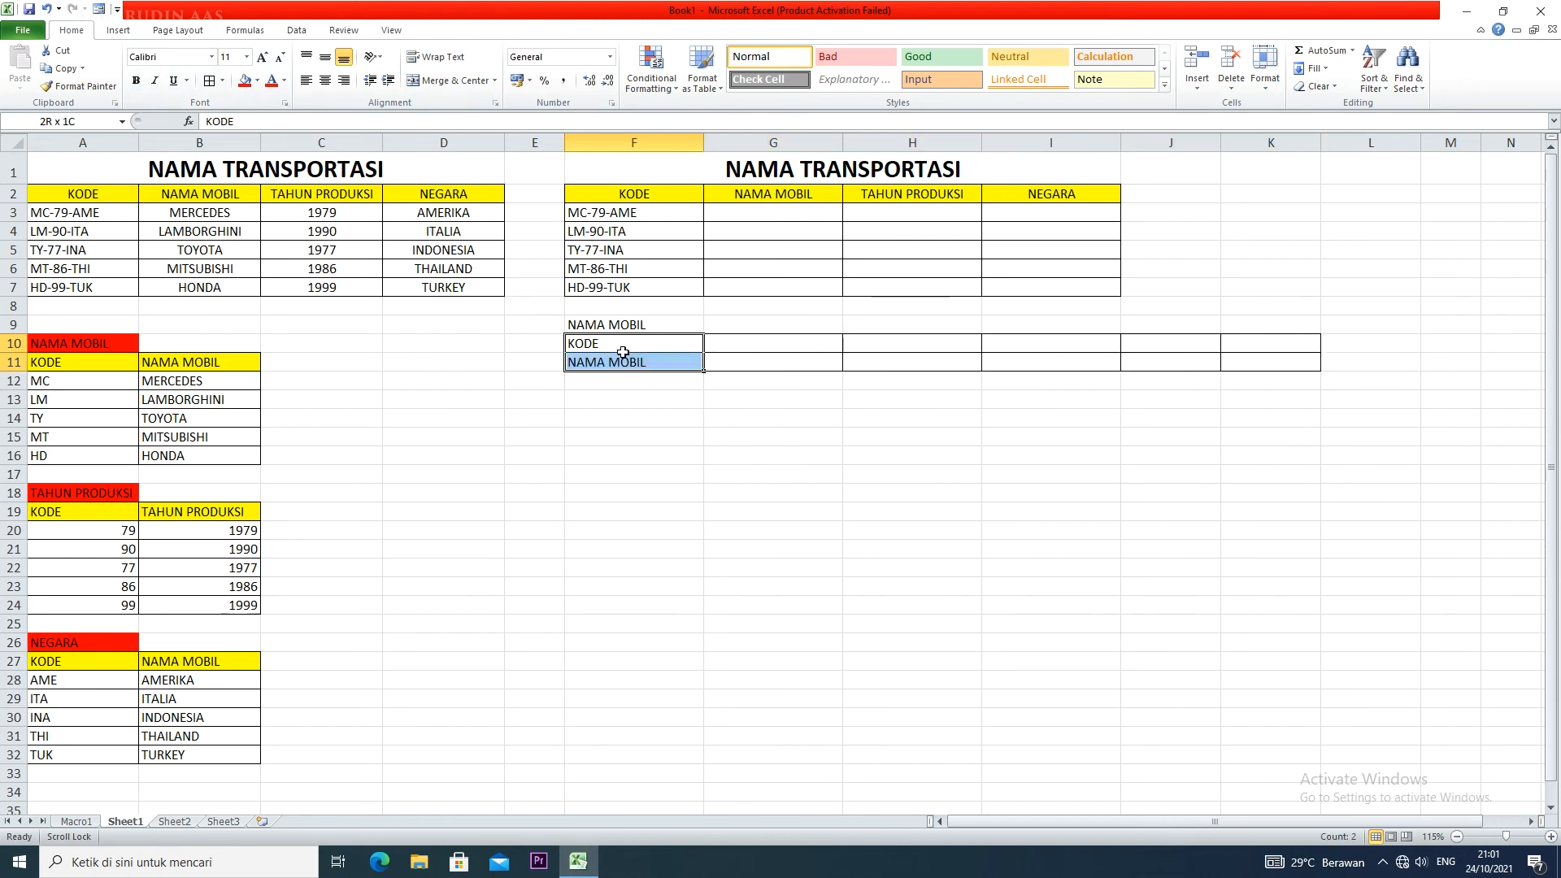
pyautogui.click(256, 80)
pyautogui.click(286, 196)
# - Fill the NAMA MOBIL title cell F9 with red
pyautogui.click(650, 326)
pyautogui.click(257, 79)
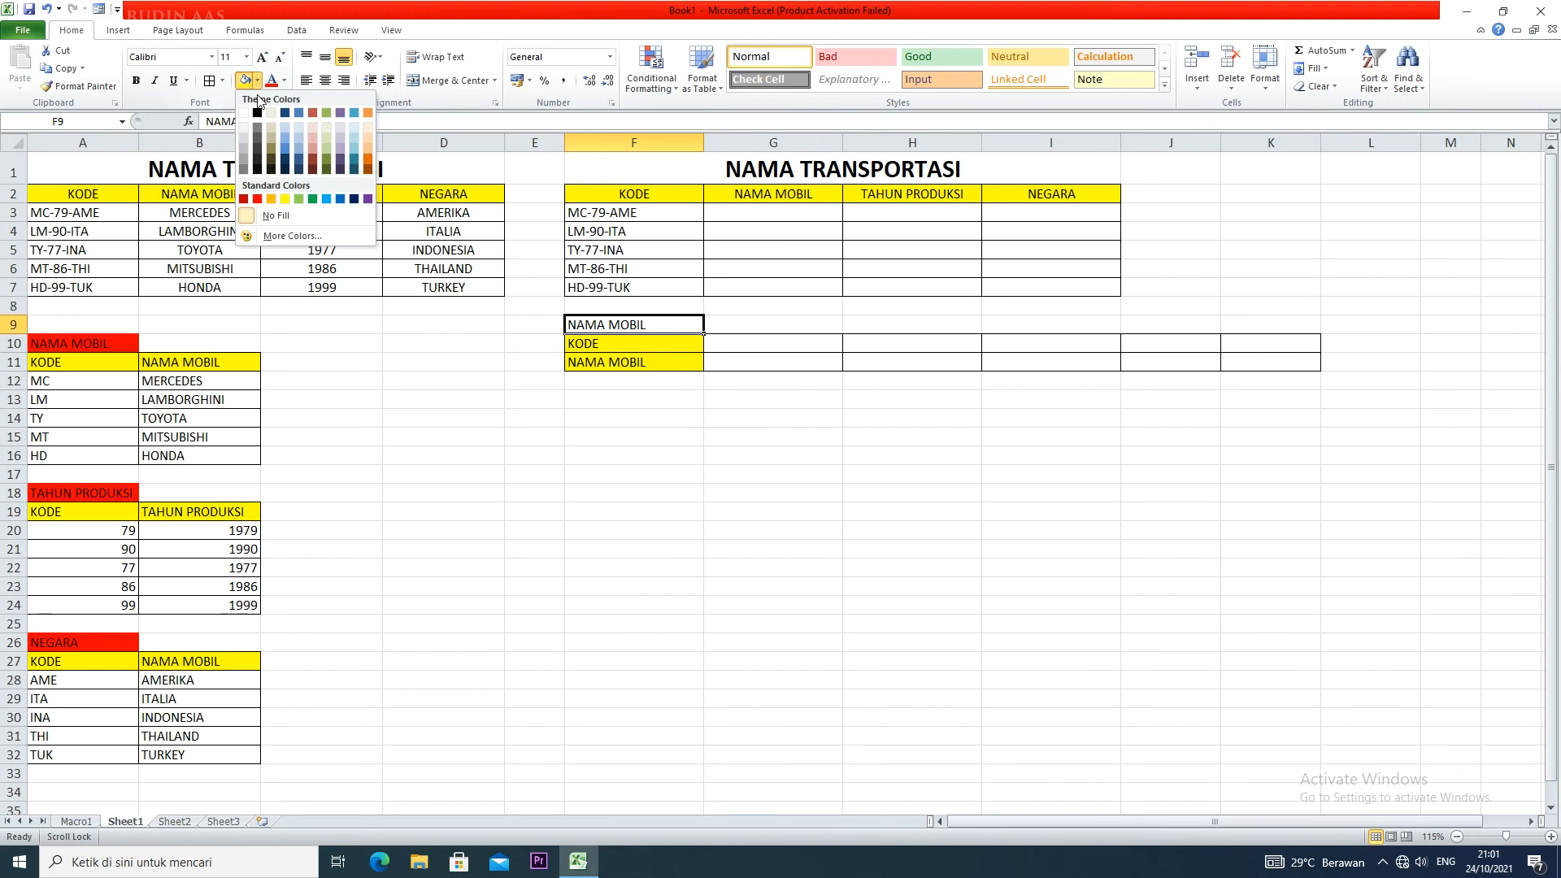
pyautogui.click(257, 199)
pyautogui.click(634, 455)
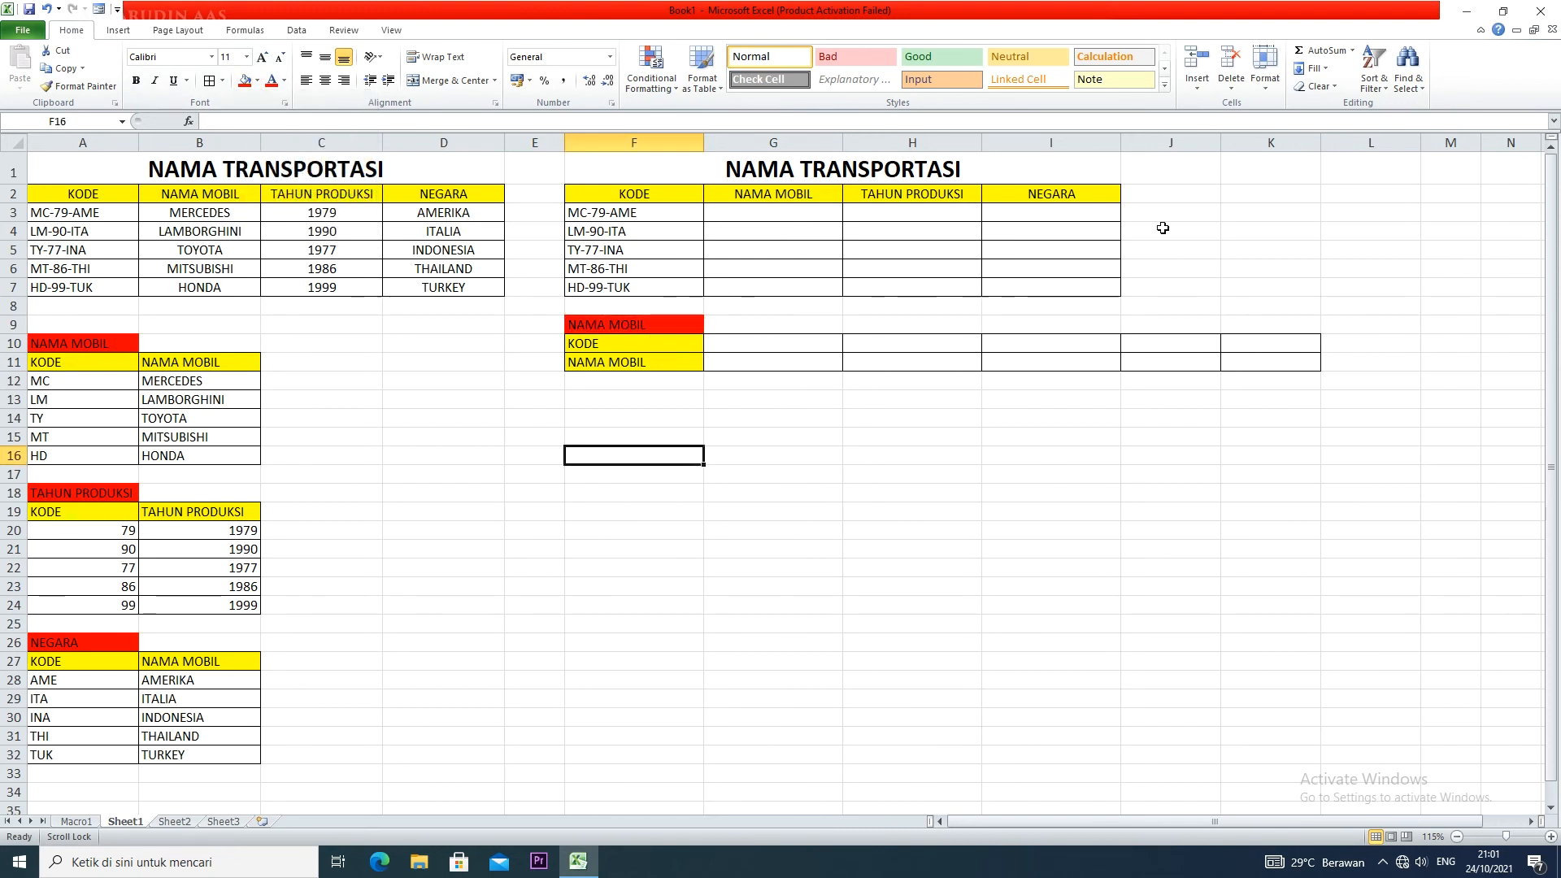
# - Widen columns J and K equally
pyautogui.moveTo(1164, 146); pyautogui.dragTo(1366, 144)
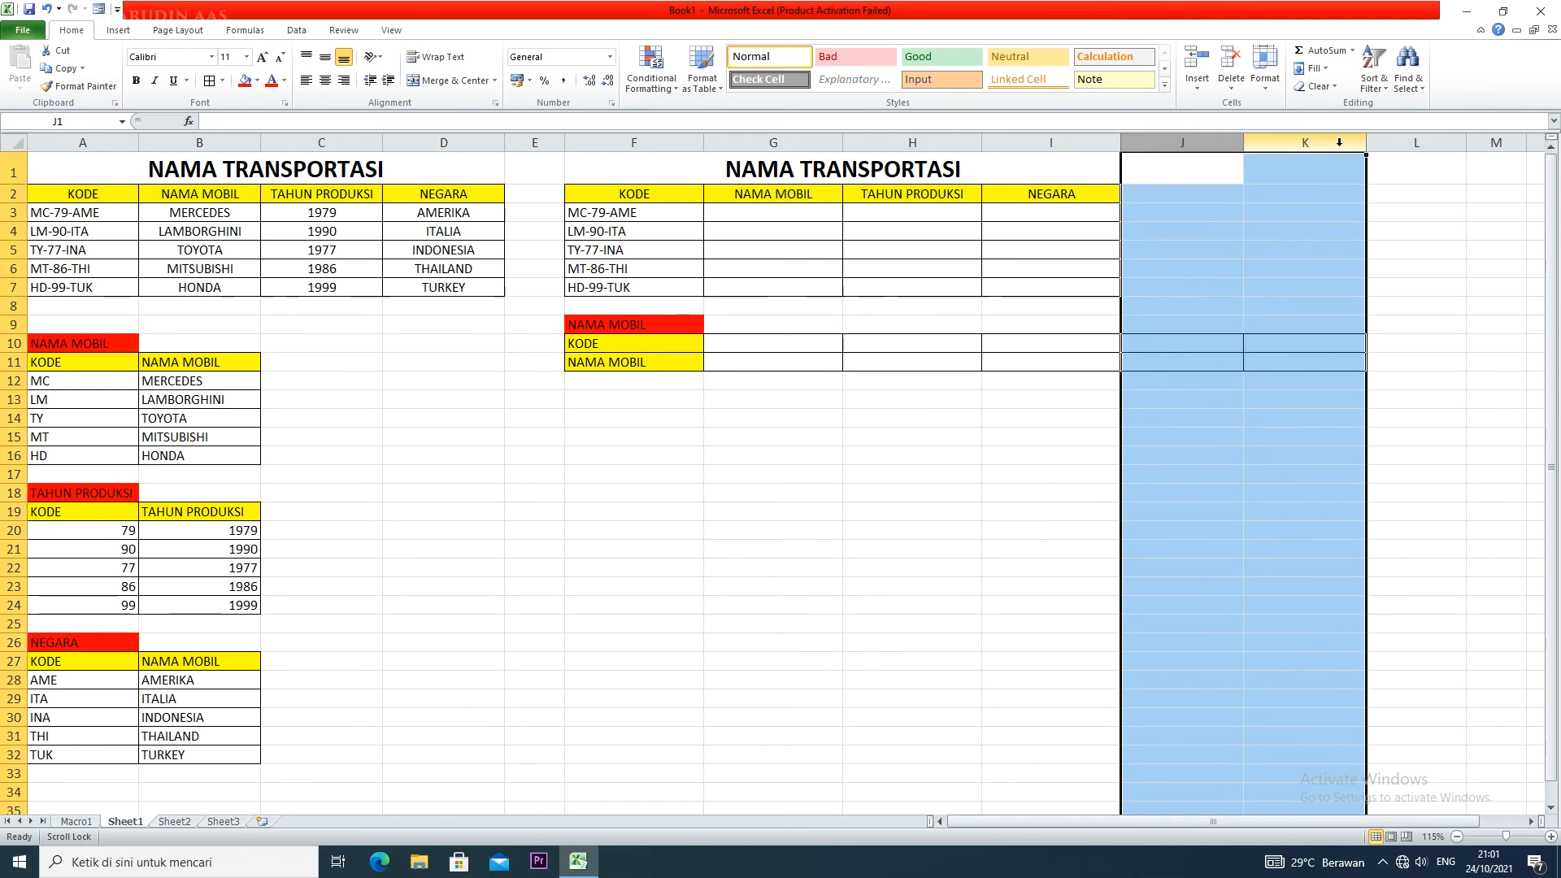
# - Enter the codes MC, LM, TY, MT and HD across G10:K10 of the horizontal NAMA MOBIL table
pyautogui.click(894, 493)
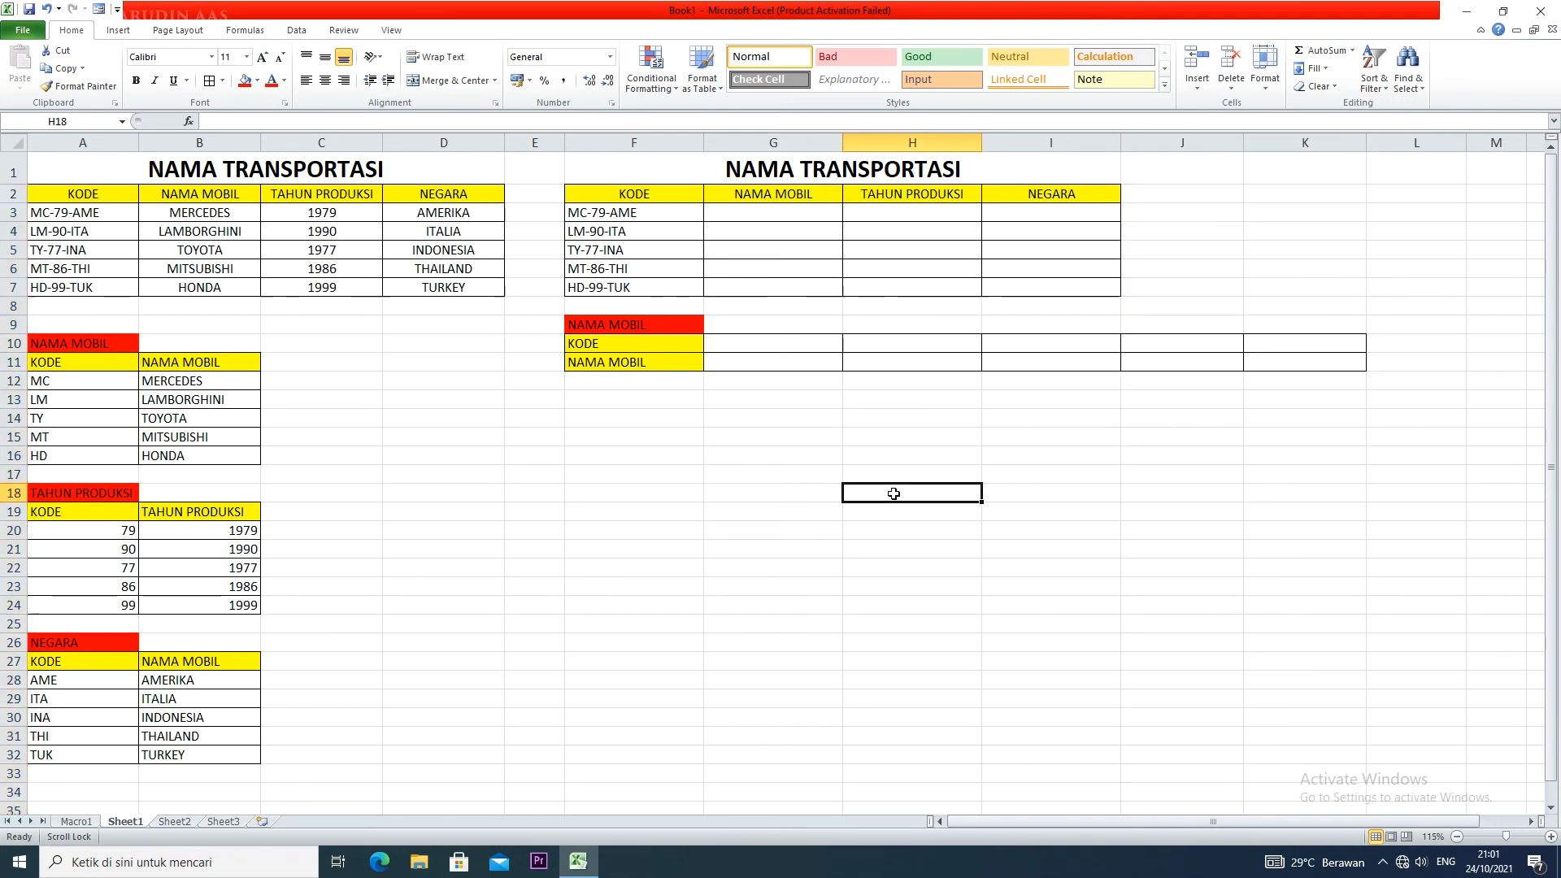
pyautogui.click(752, 343)
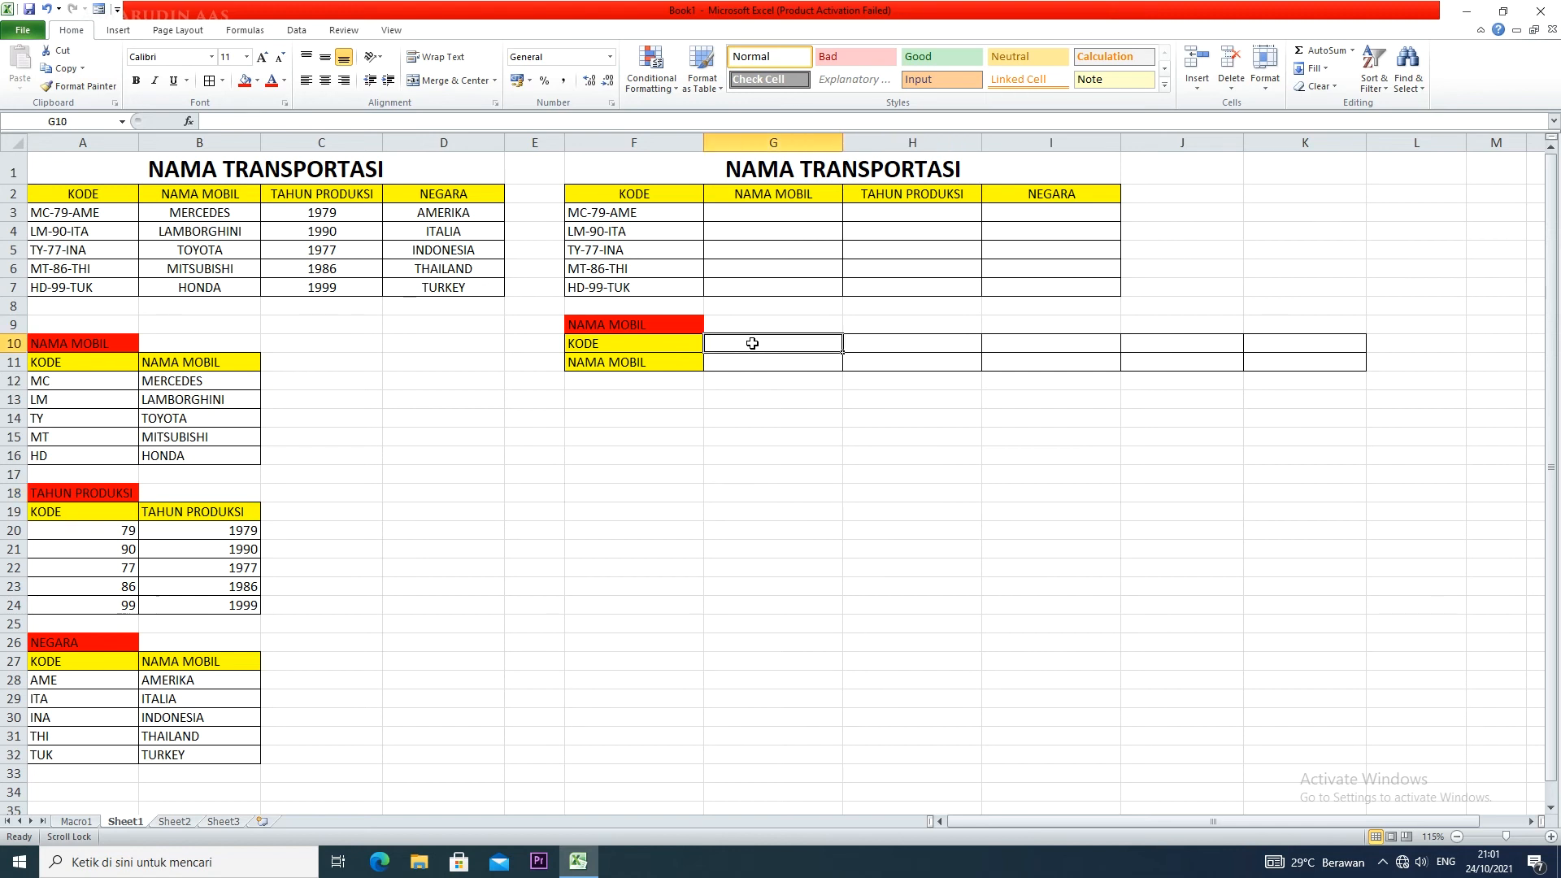
pyautogui.write('MC')
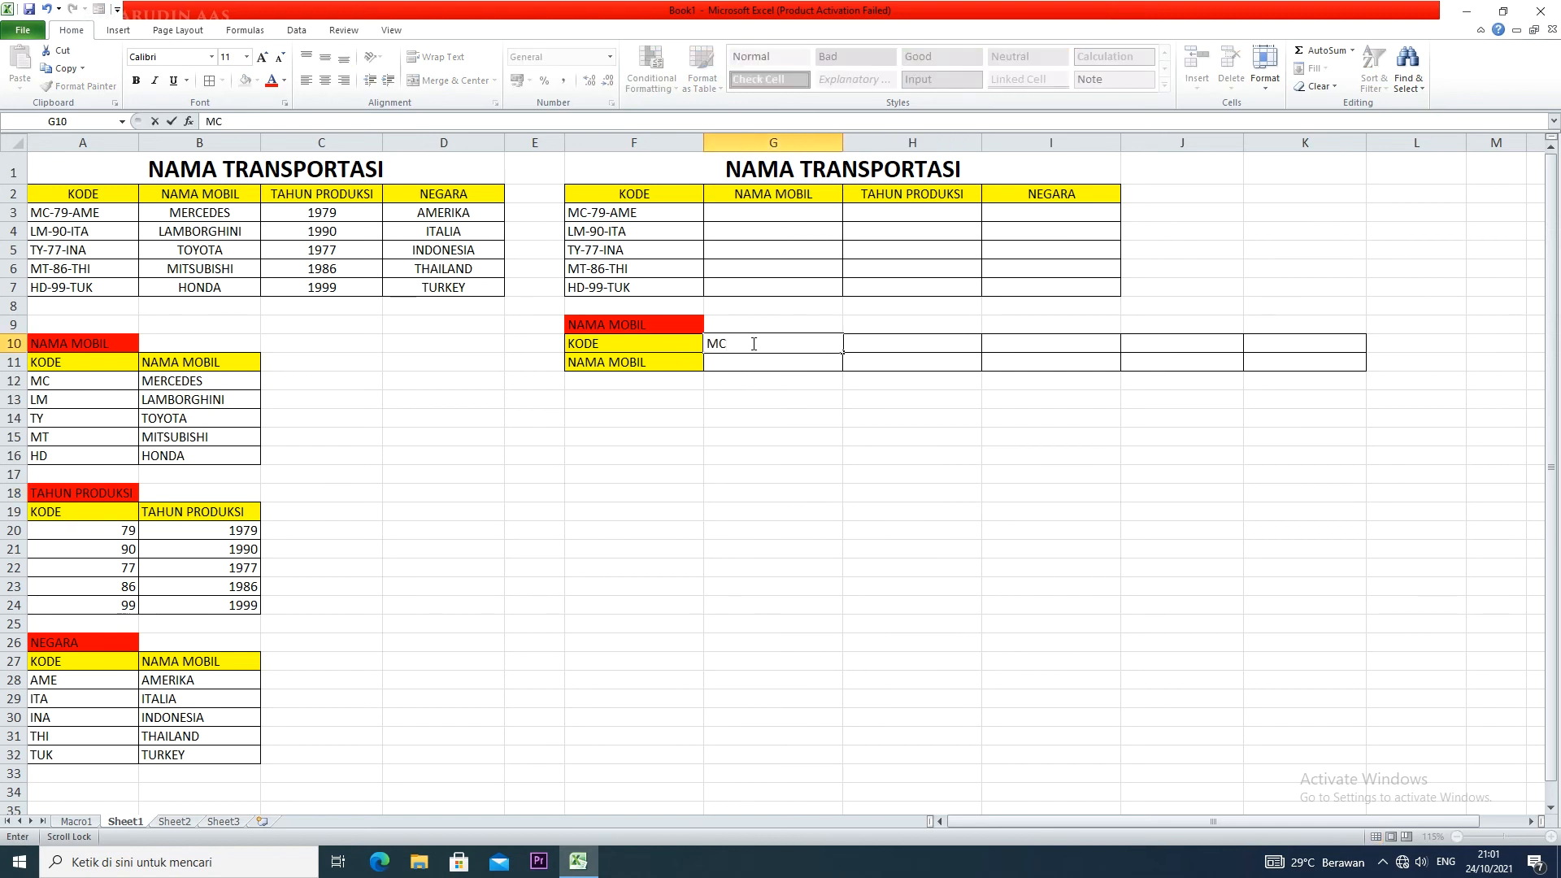
pyautogui.click(897, 343)
pyautogui.write('LM')
pyautogui.click(1018, 340)
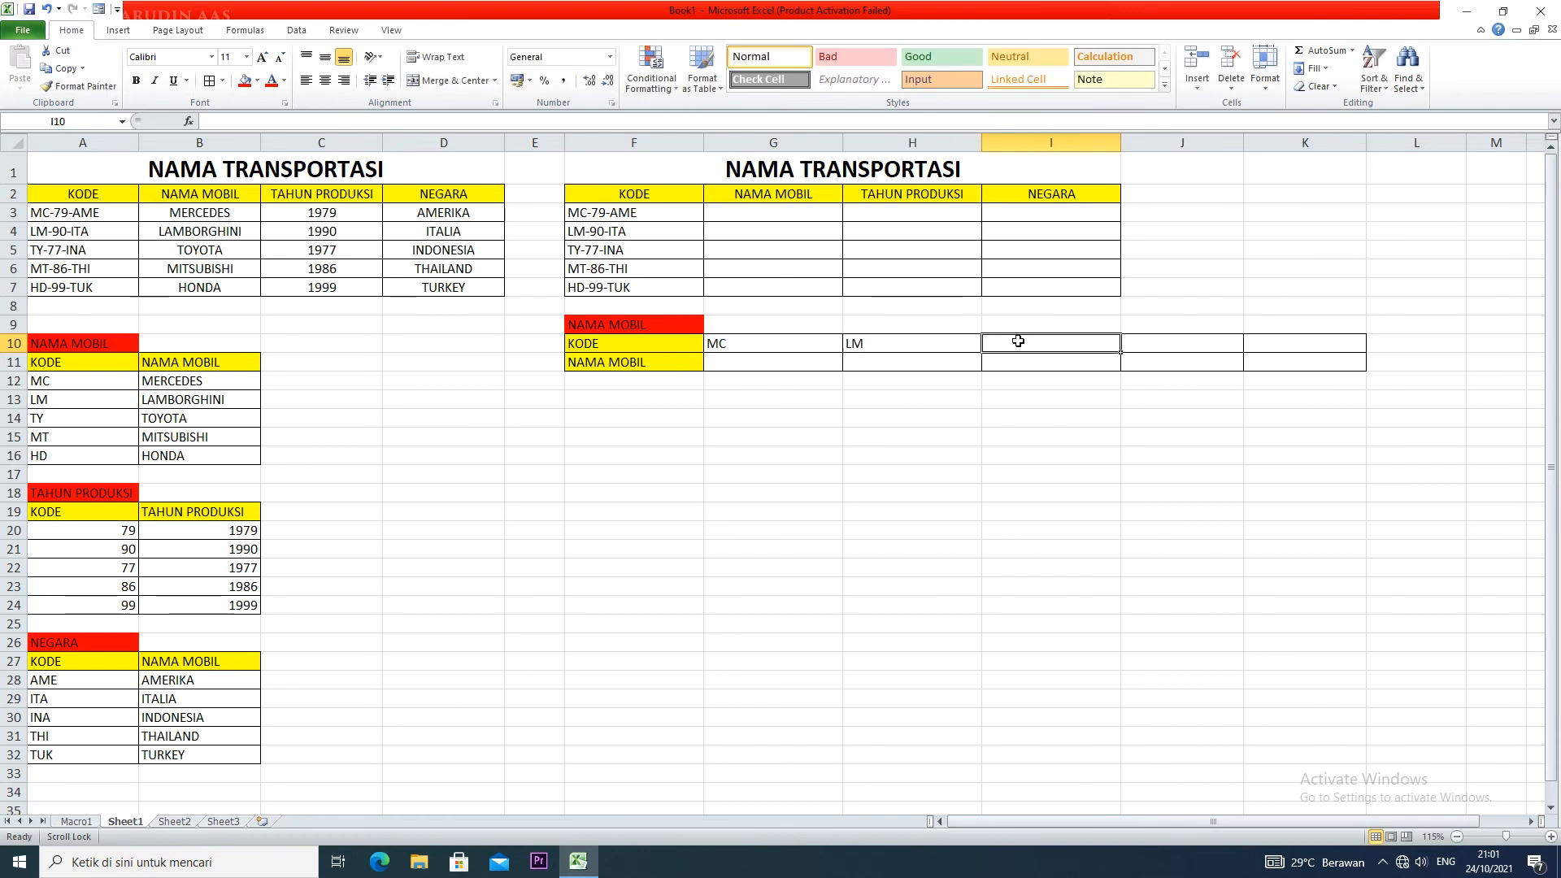
pyautogui.write('TY')
pyautogui.click(1161, 347)
pyautogui.write('MY')
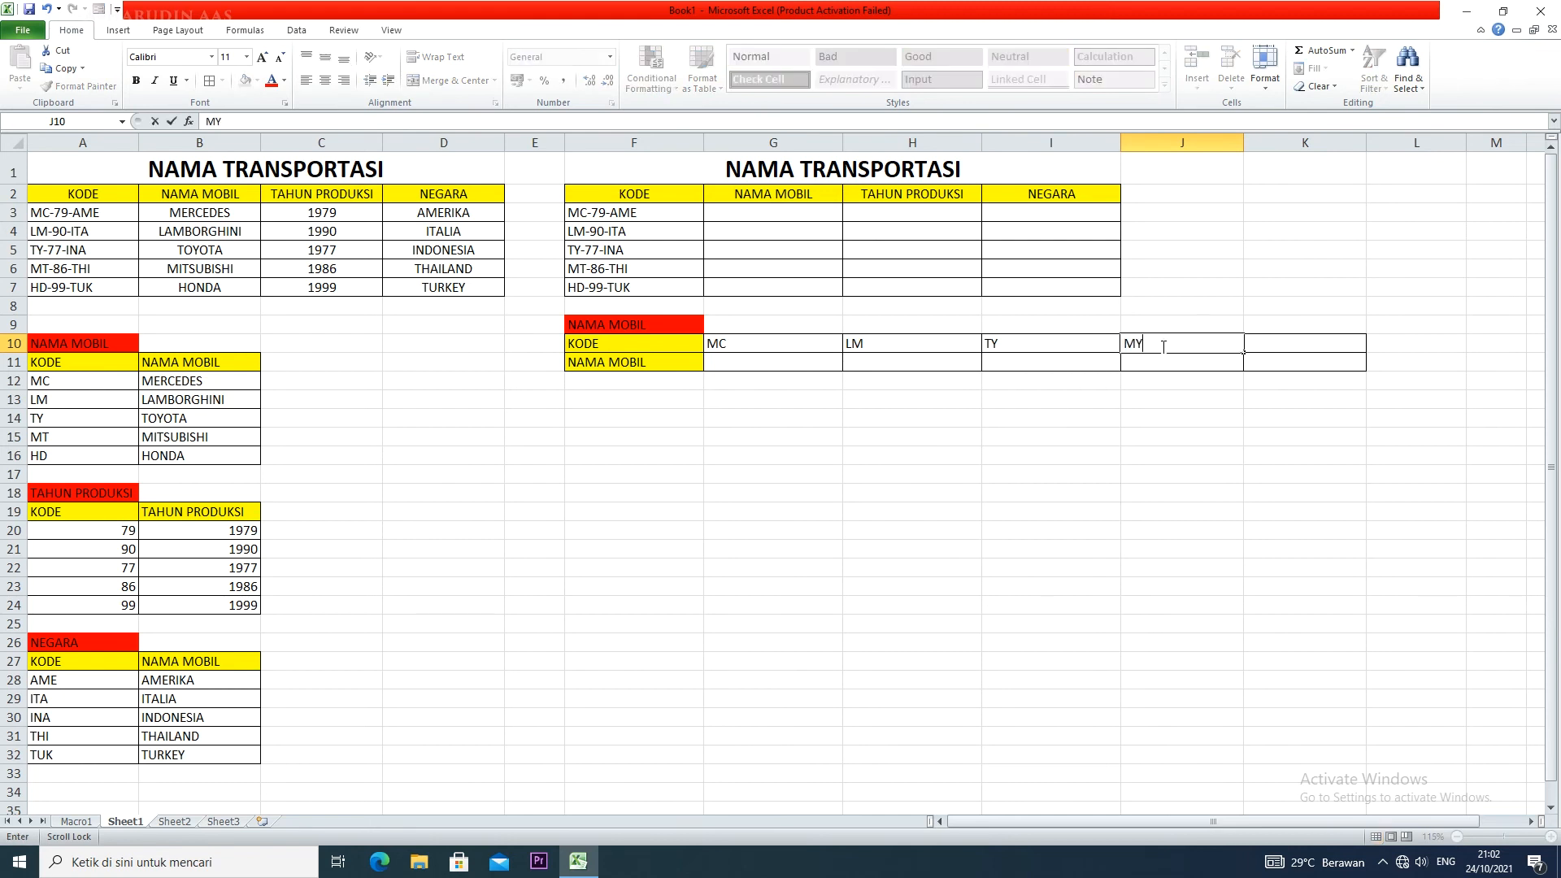
pyautogui.click(1264, 342)
pyautogui.write('HD')
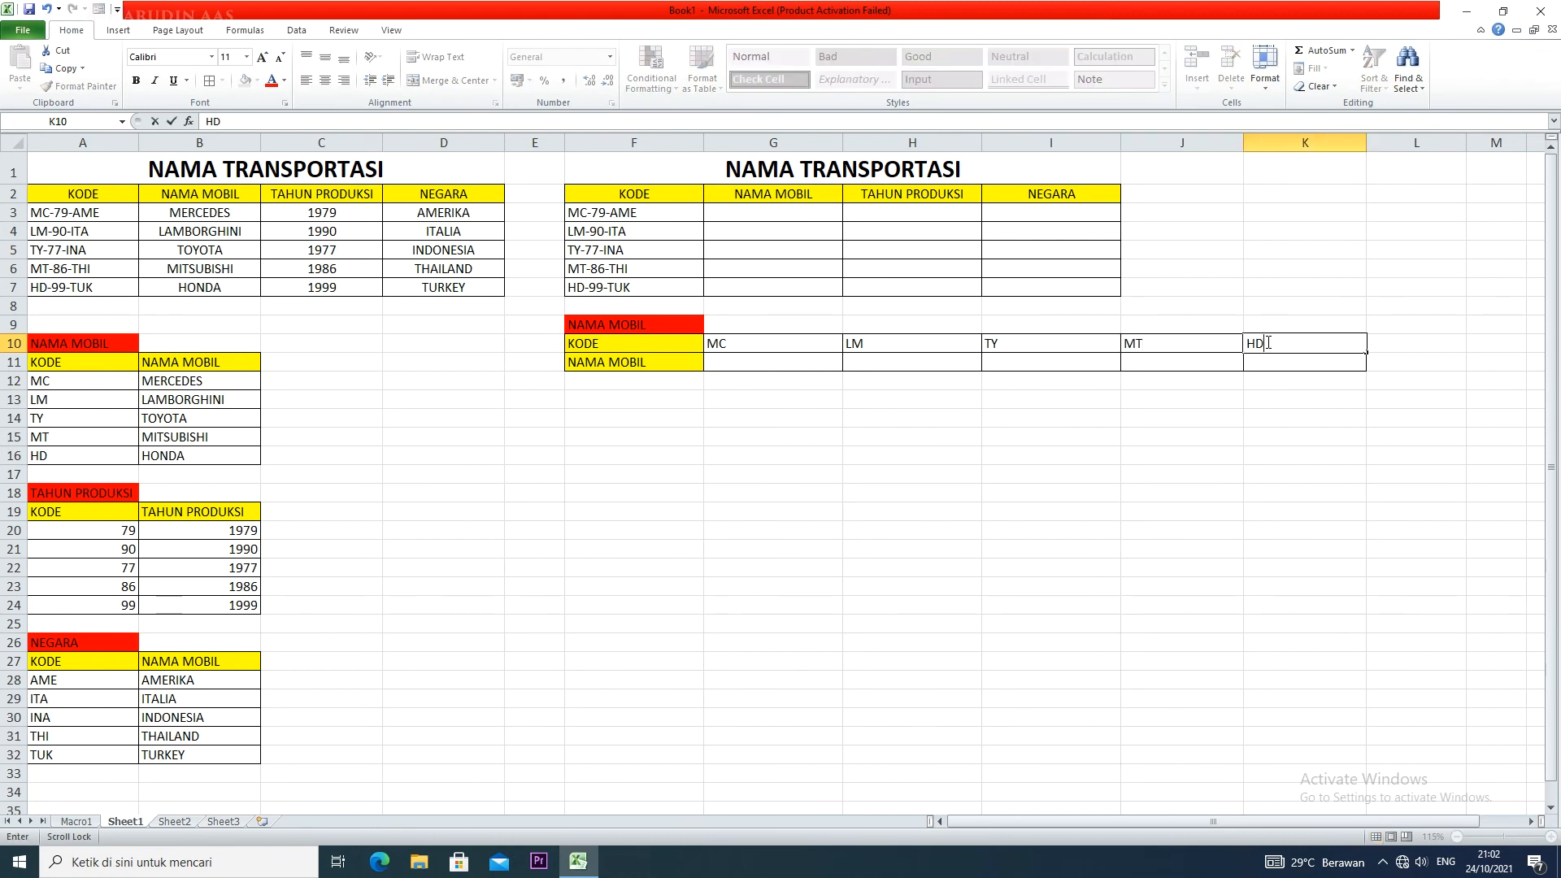
# - Enter MERCEDES in G11 and LAMBORGHINI in H11 of the horizontal NAMA MOBIL table
pyautogui.click(767, 365)
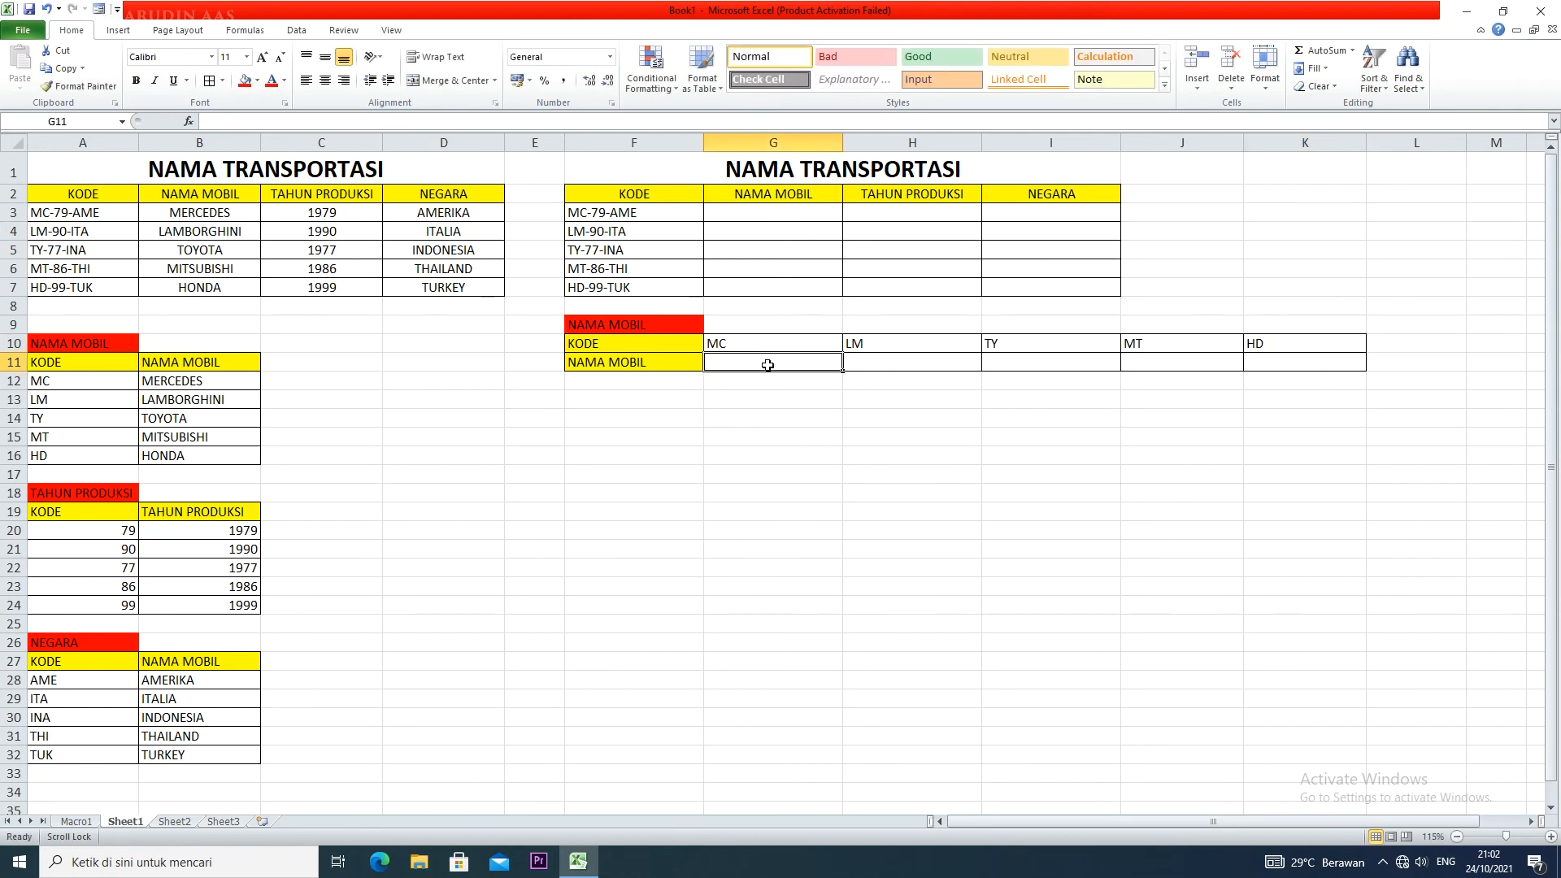
pyautogui.write('MERCE')
pyautogui.write('DES')
pyautogui.press('BackSpace')
pyautogui.write('ES')
pyautogui.click(881, 369)
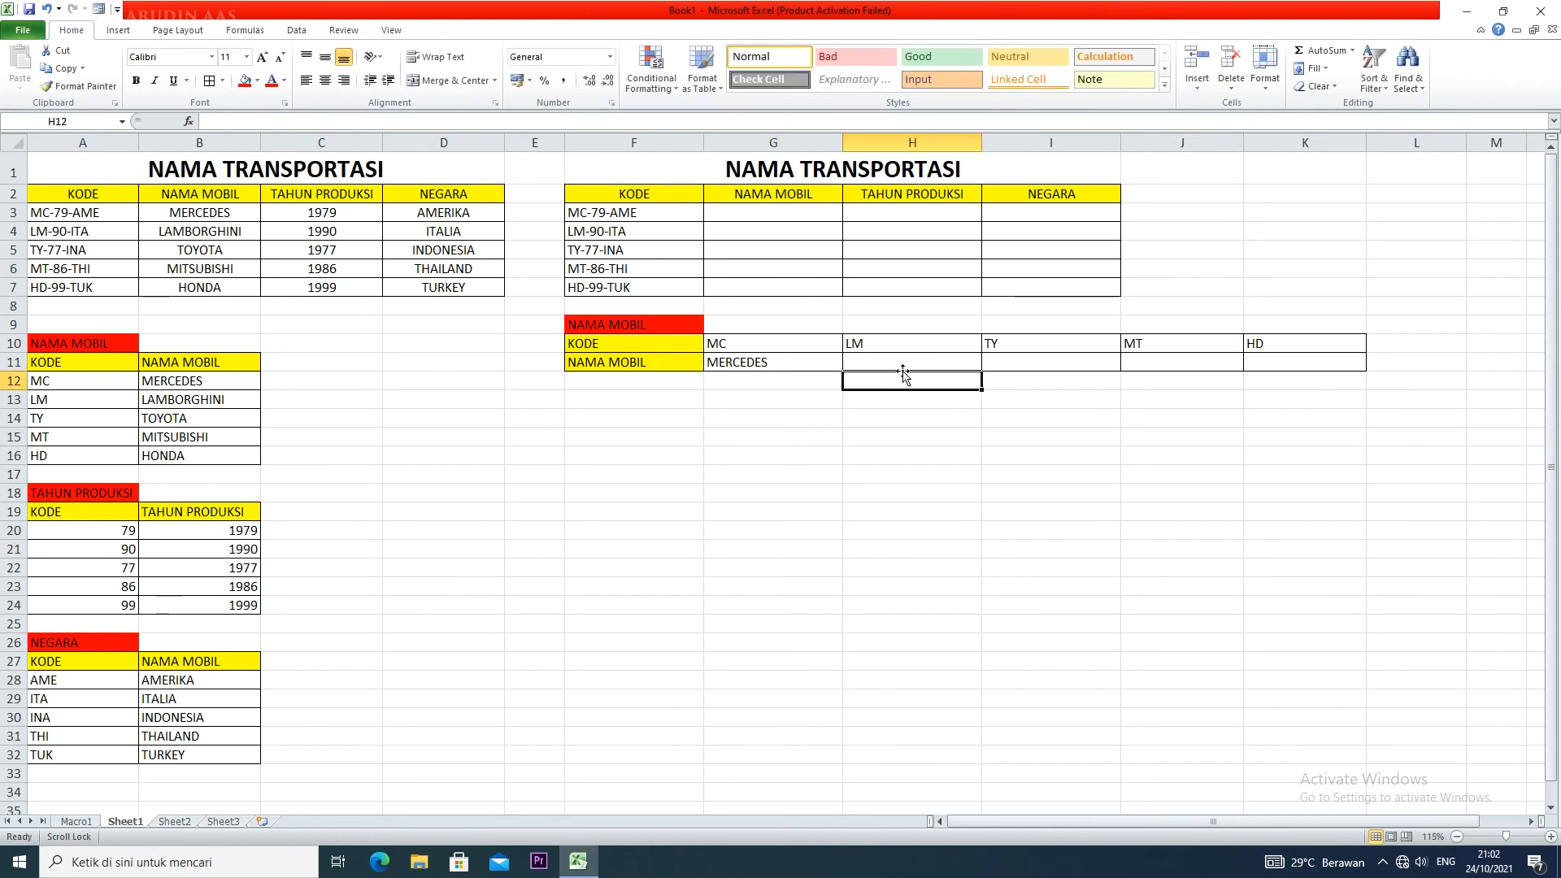
pyautogui.write('LAMB')
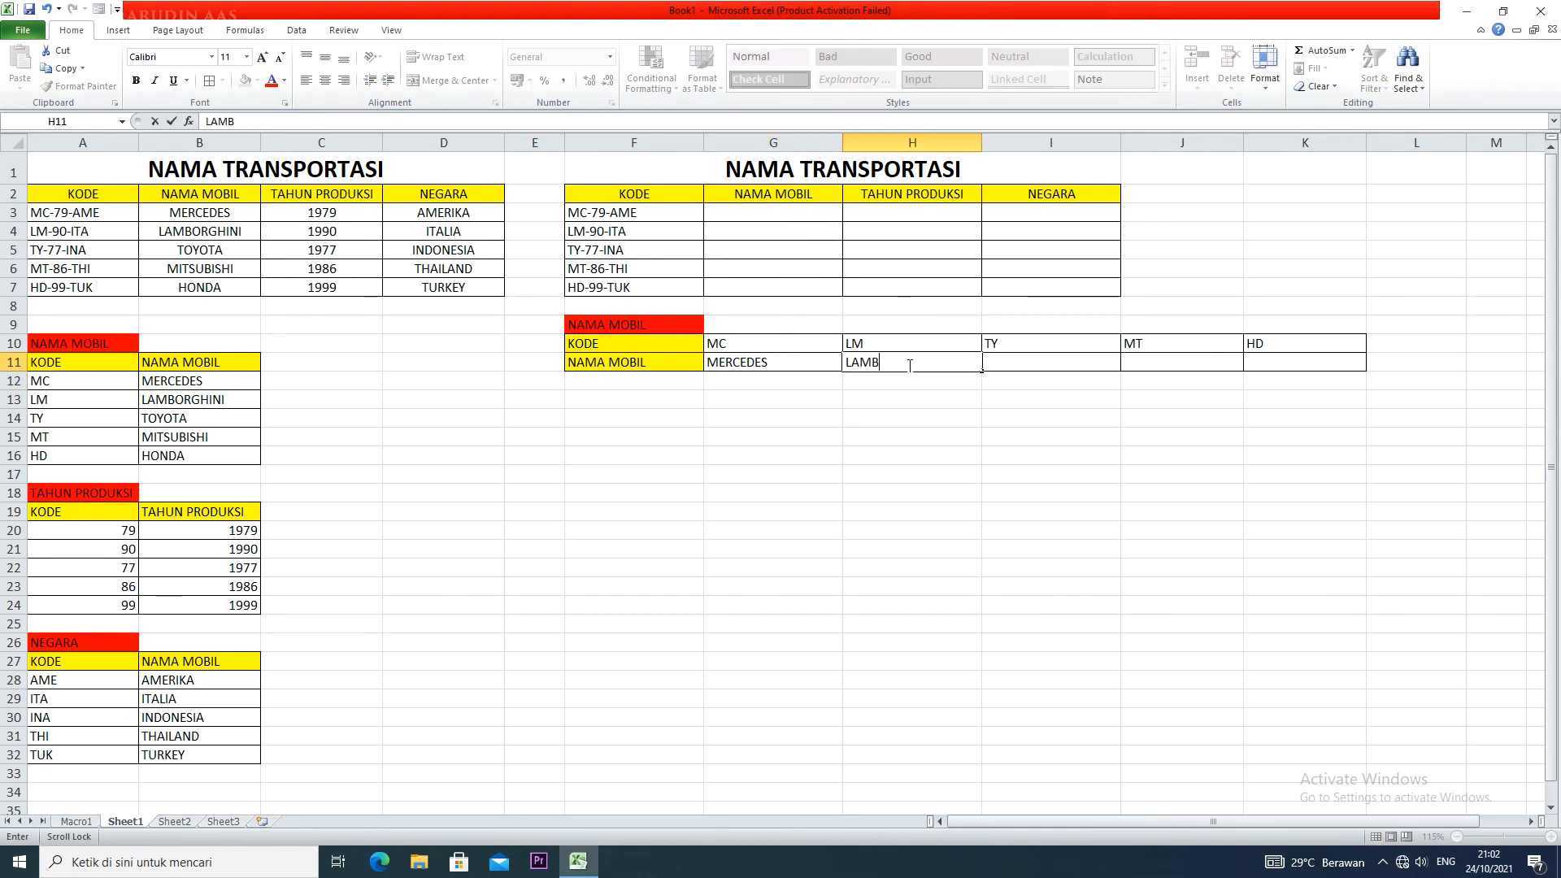
pyautogui.write('PRGHNINI')
pyautogui.press('BackSpace')
pyautogui.write('O')
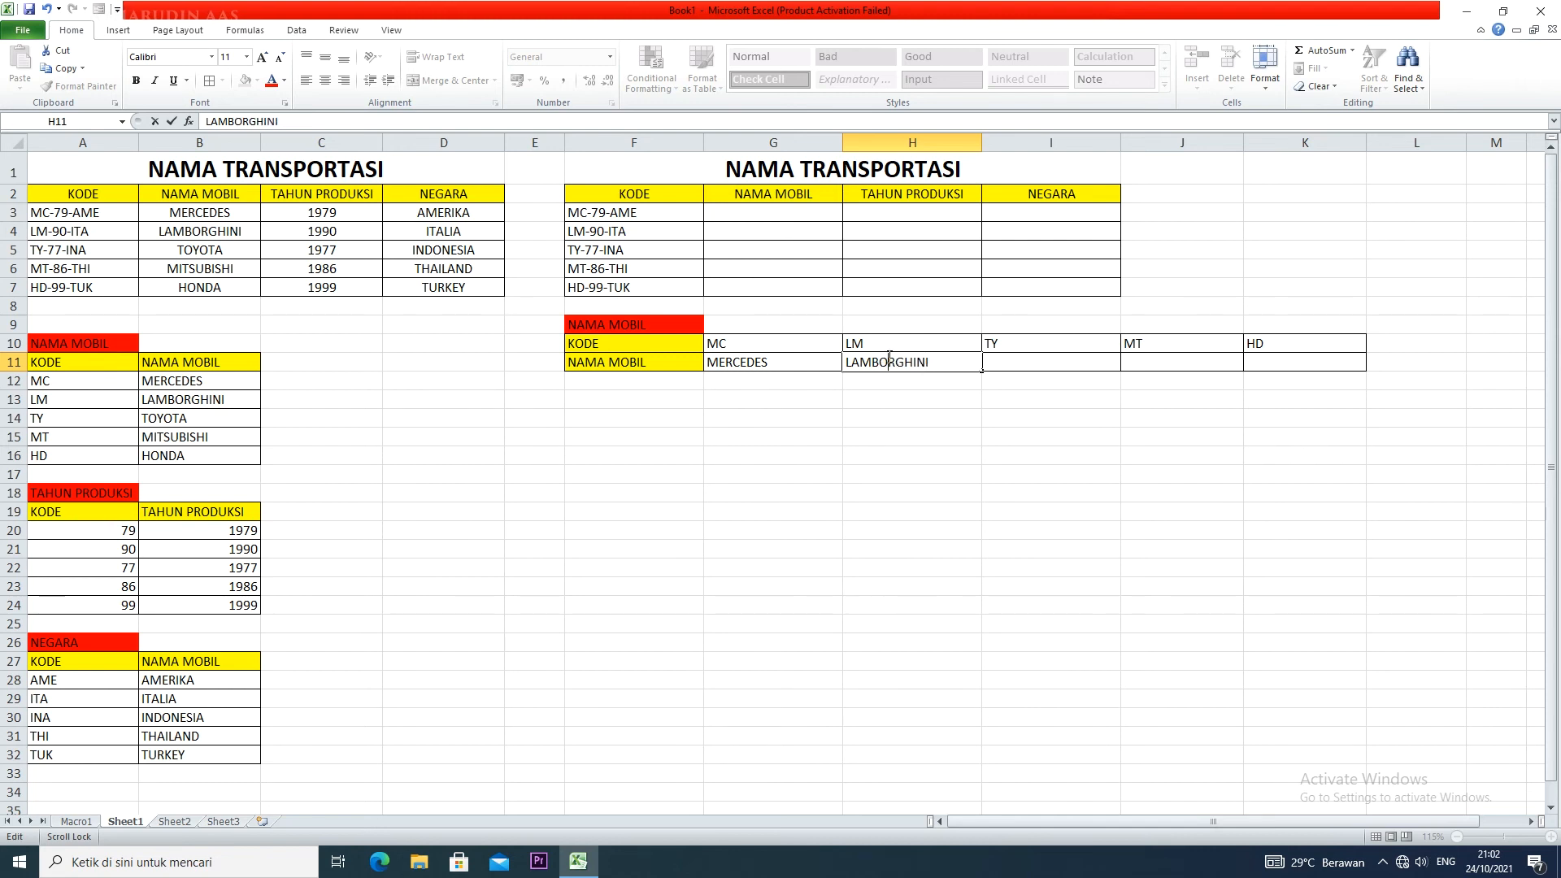
# - Enter TOYOTA, MITSUBISHI and HONDA in I11:K11 to complete the NAMA MOBIL row
pyautogui.click(1044, 366)
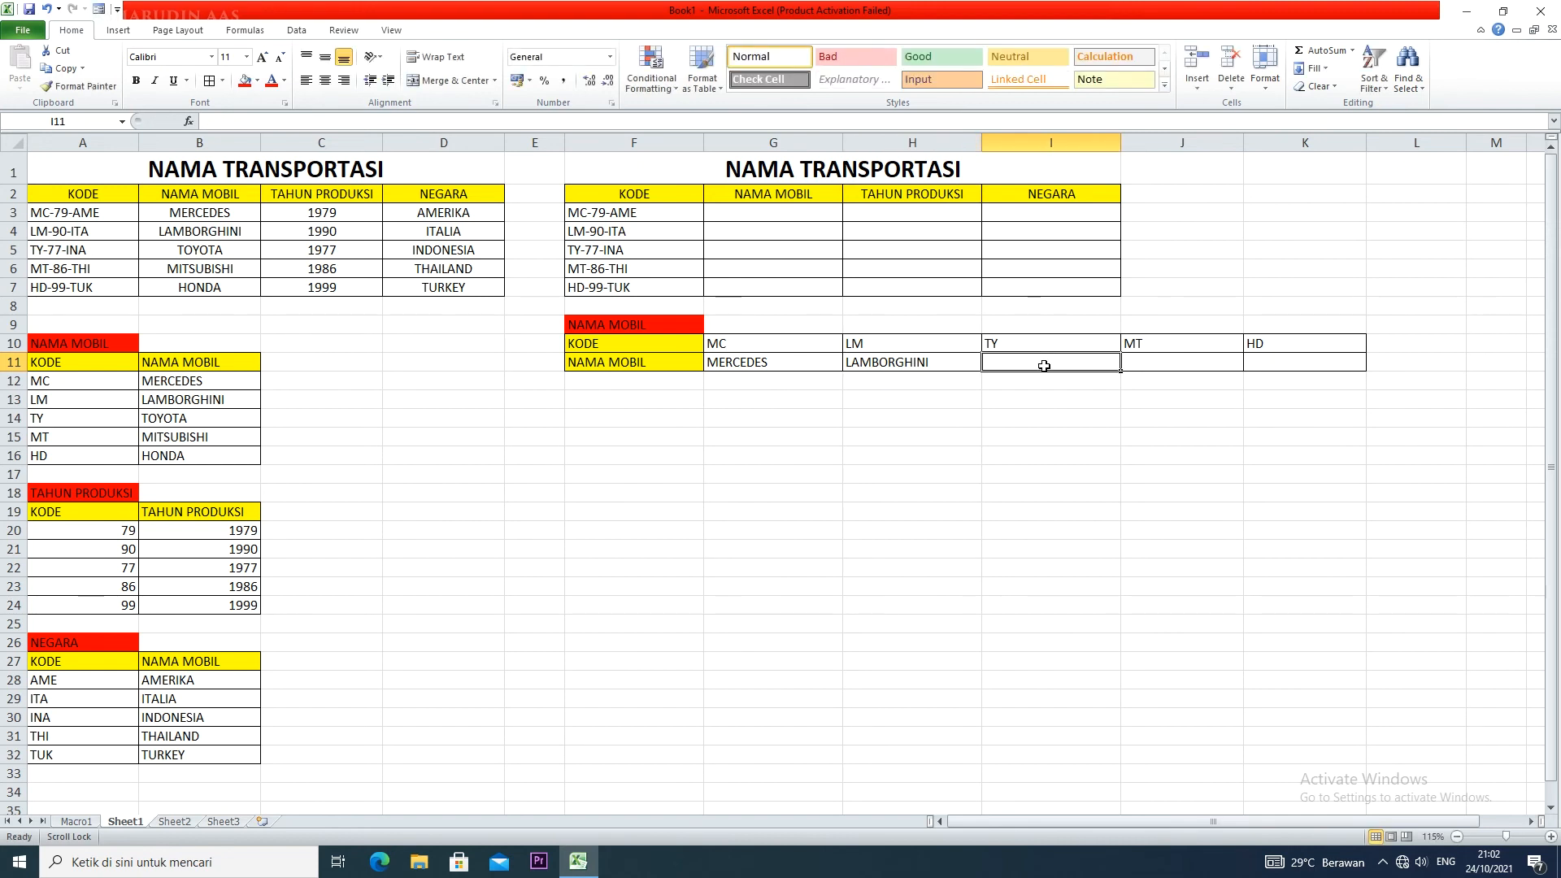
pyautogui.write('TOTOY')
pyautogui.press('BackSpace')
pyautogui.press('BackSpace')
pyautogui.press('BackSpace')
pyautogui.write('YOTA')
pyautogui.click(1160, 356)
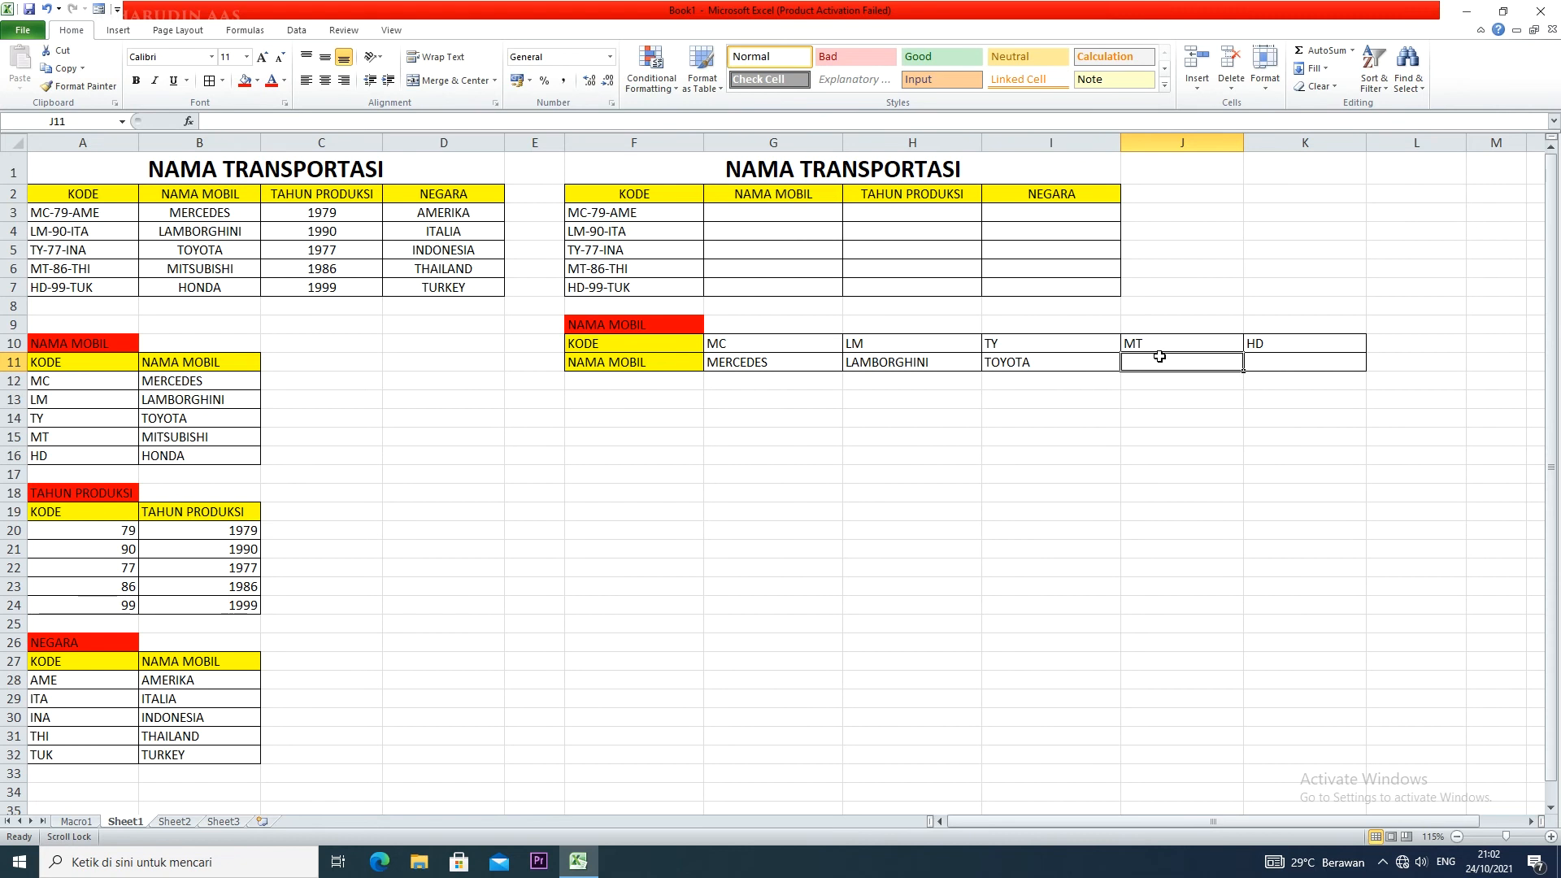
pyautogui.write('MITSUBISHI')
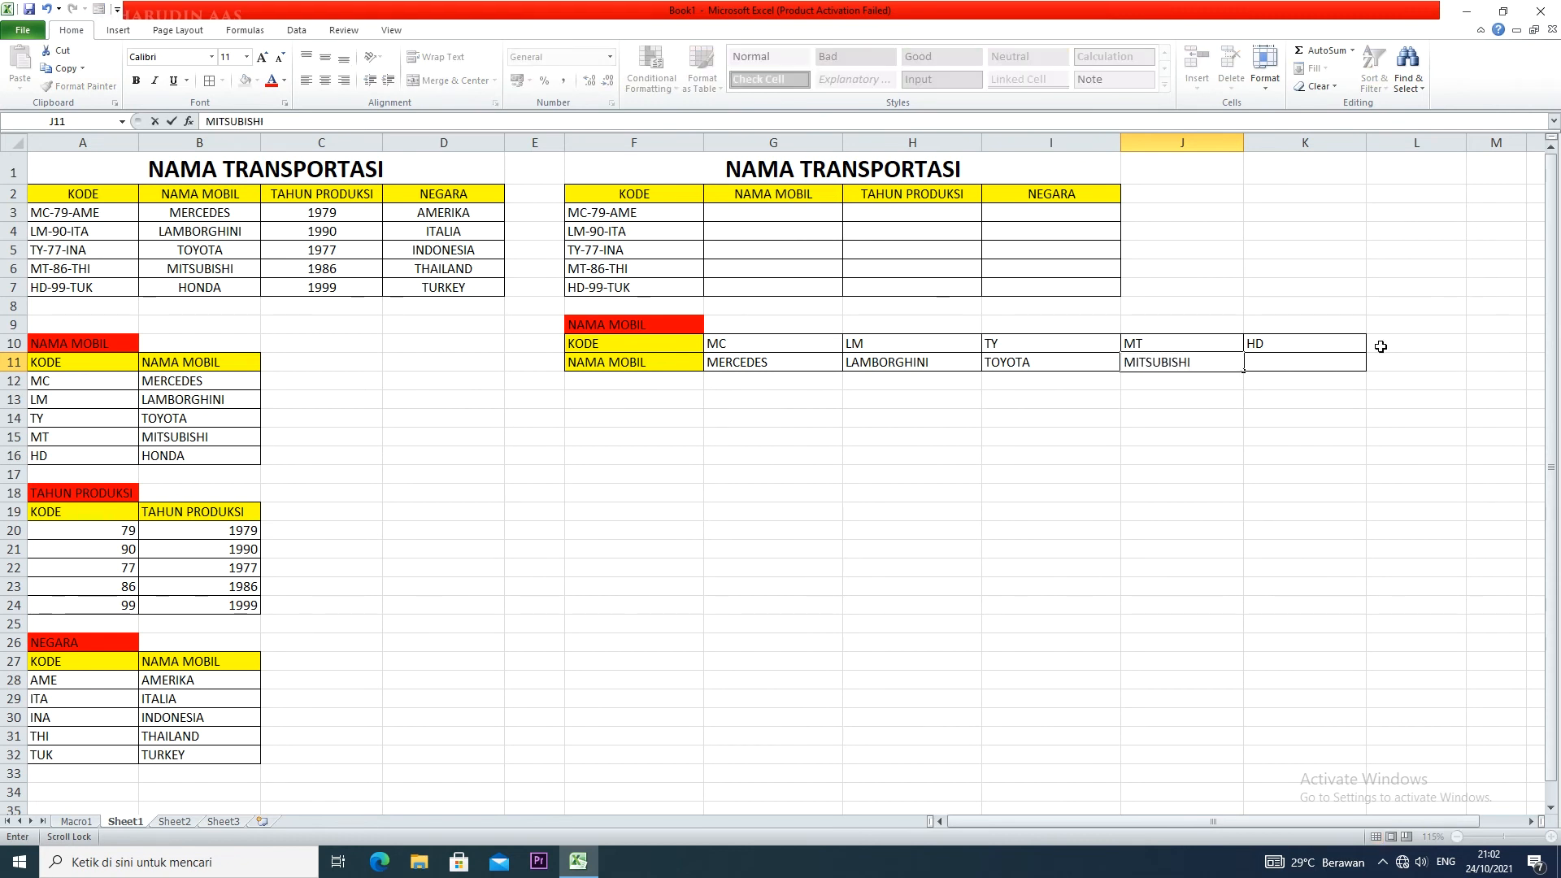
pyautogui.click(1334, 367)
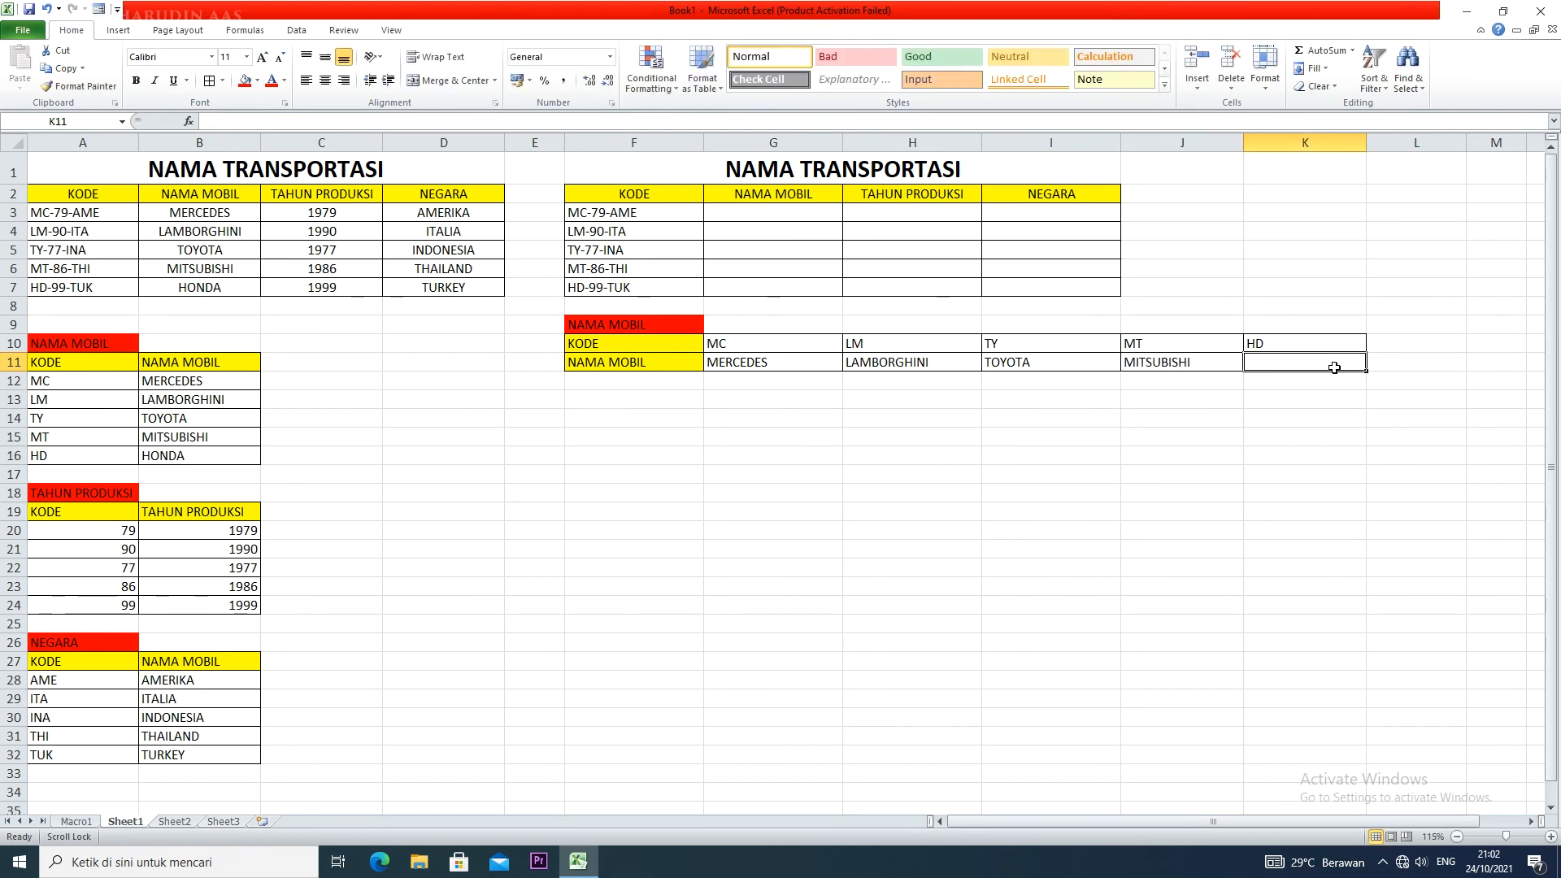
pyautogui.write('HONDA')
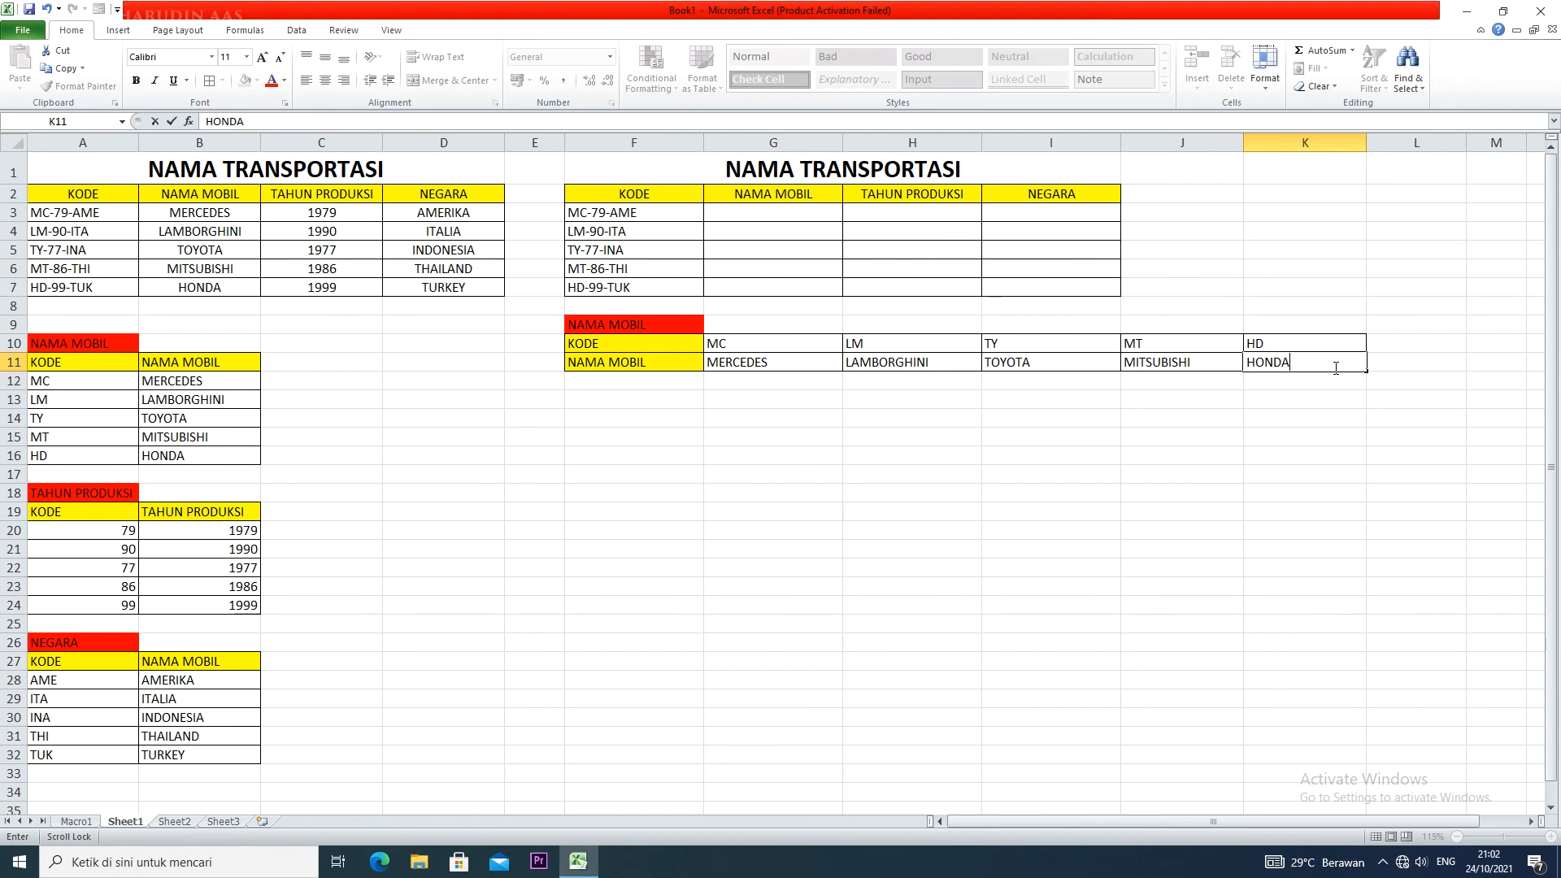
# - Change the header in B27 of the vertical NEGARA lookup table to NEGARA
pyautogui.click(234, 661)
pyautogui.doubleClick(218, 661)
pyautogui.moveTo(218, 661); pyautogui.dragTo(143, 660)
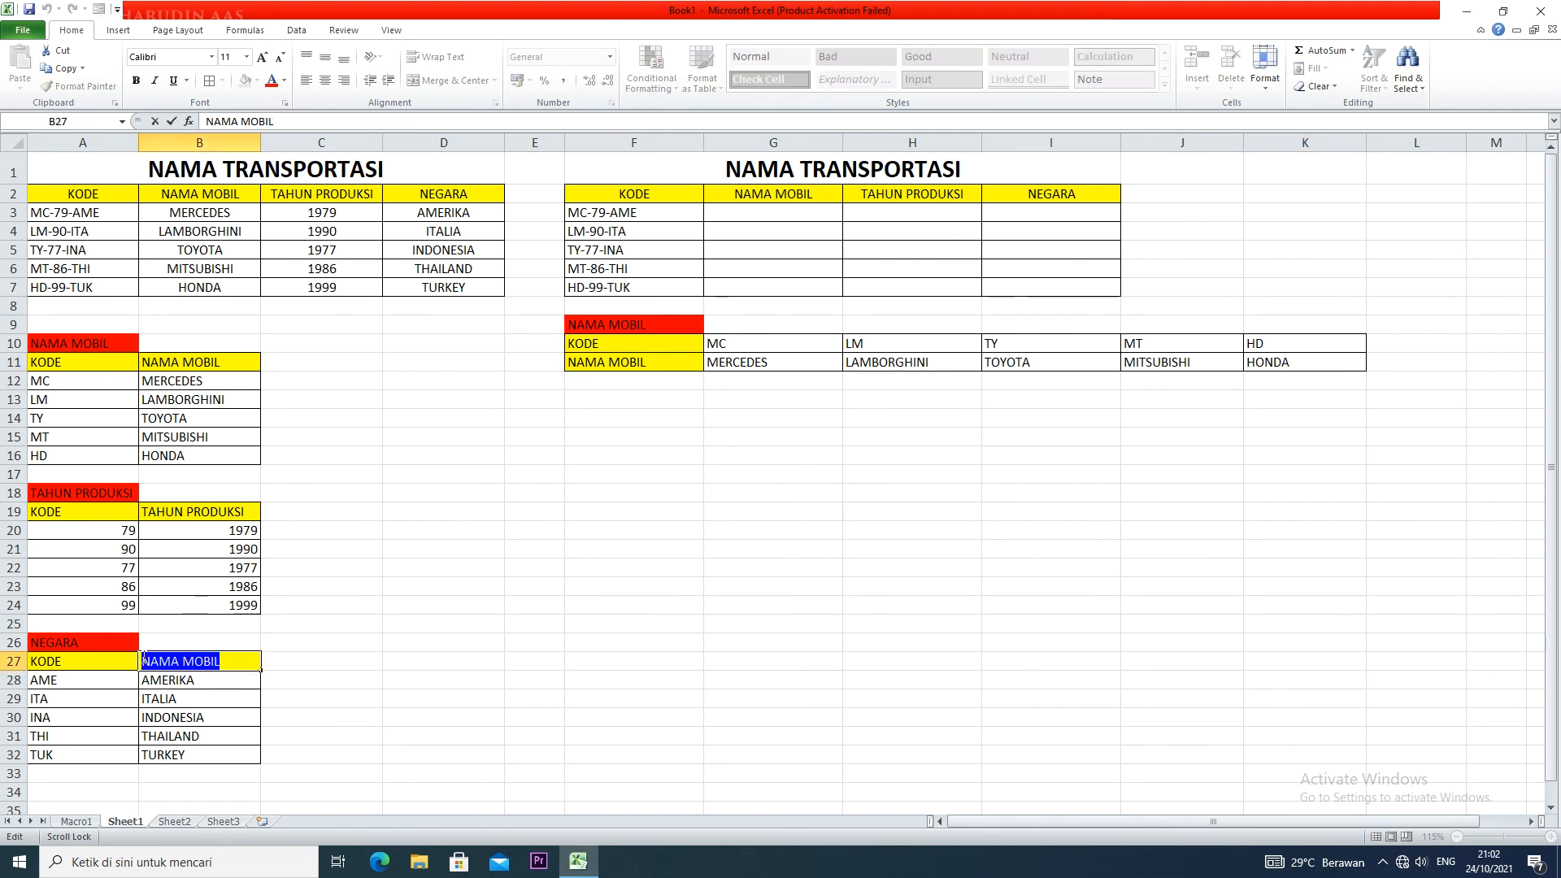
pyautogui.write('NEGARA')
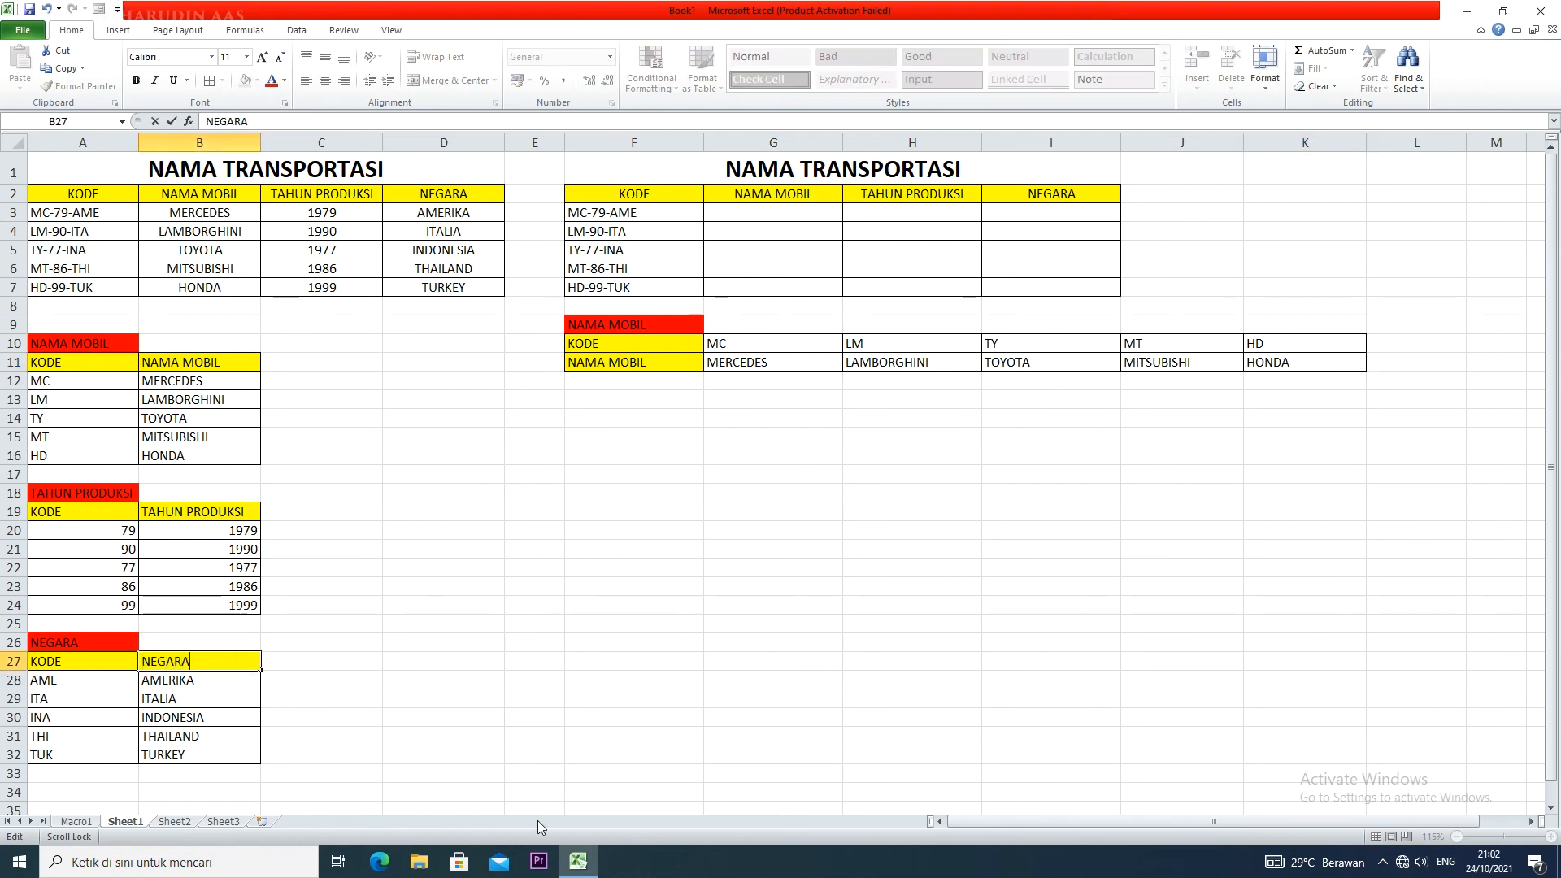
pyautogui.click(688, 439)
# - Copy the horizontal NAMA MOBIL table F9:K11 and paste it at F13 and F17
pyautogui.moveTo(683, 329); pyautogui.dragTo(1290, 363)
pyautogui.hotkey('ctrl', 'c')
pyautogui.click(598, 400)
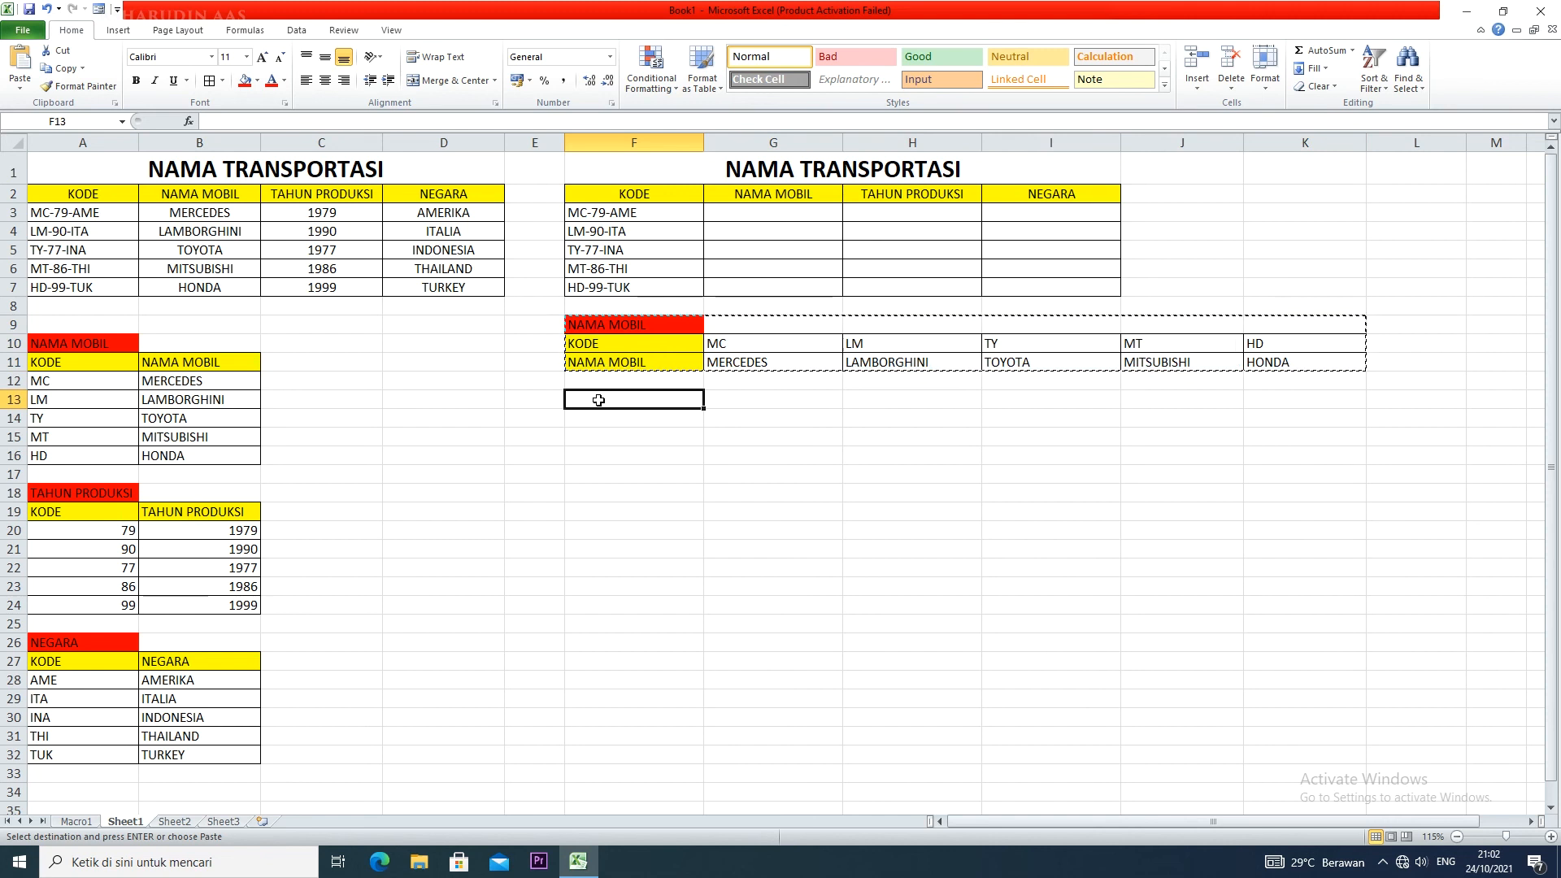
pyautogui.hotkey('ctrl', 'v')
pyautogui.click(607, 479)
pyautogui.hotkey('ctrl', 'v')
pyautogui.click(638, 539)
# - Retitle the two pasted tables TAHUN in F13 and NEGARA in F17
pyautogui.click(647, 403)
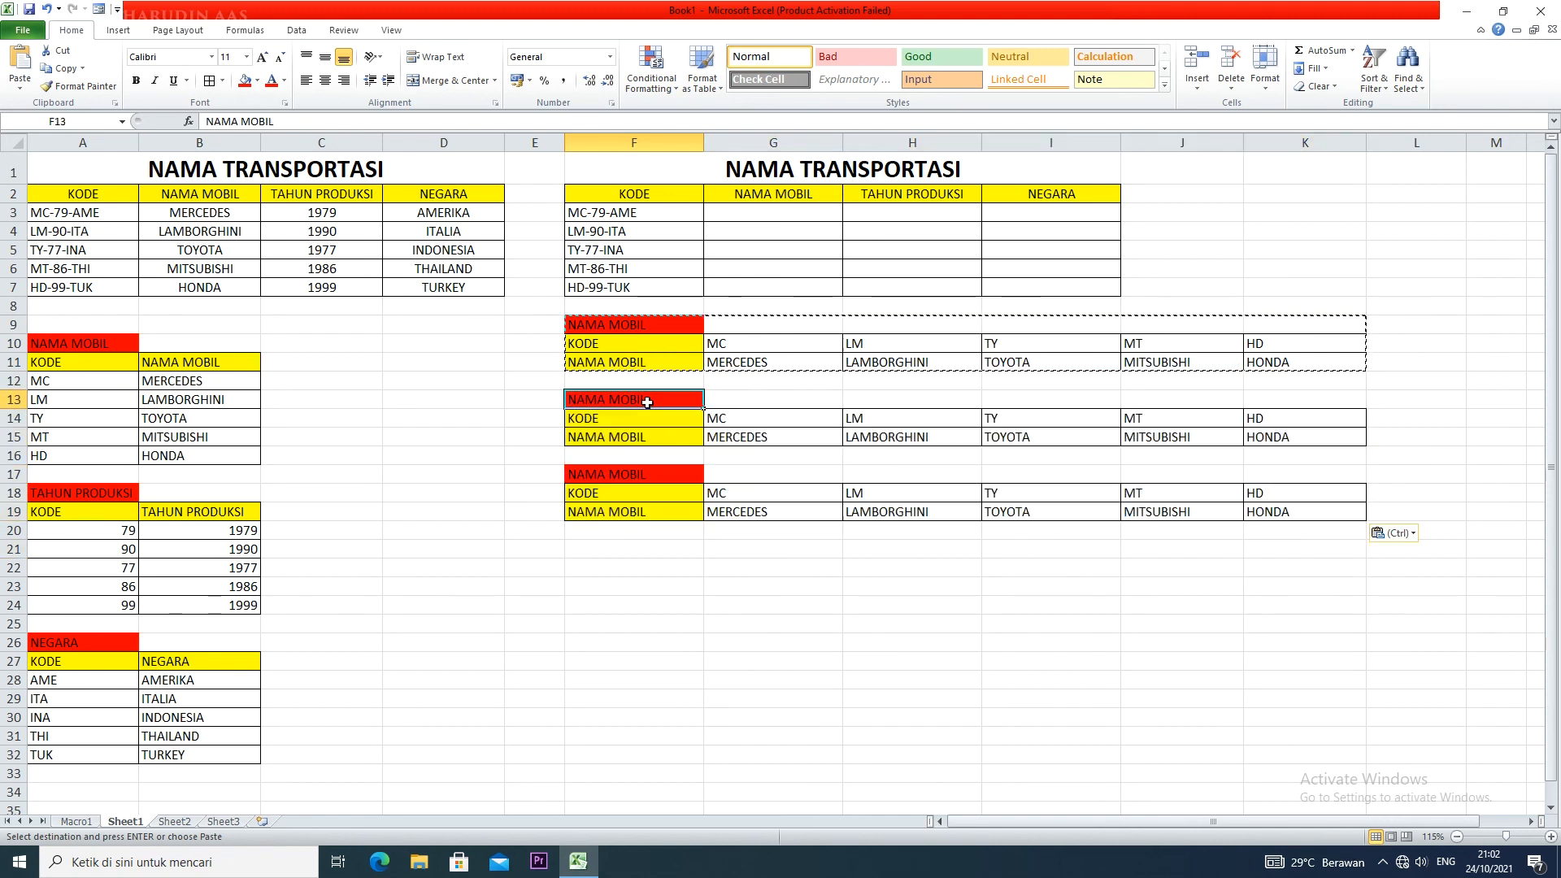
pyautogui.write('TAHUN')
pyautogui.click(653, 473)
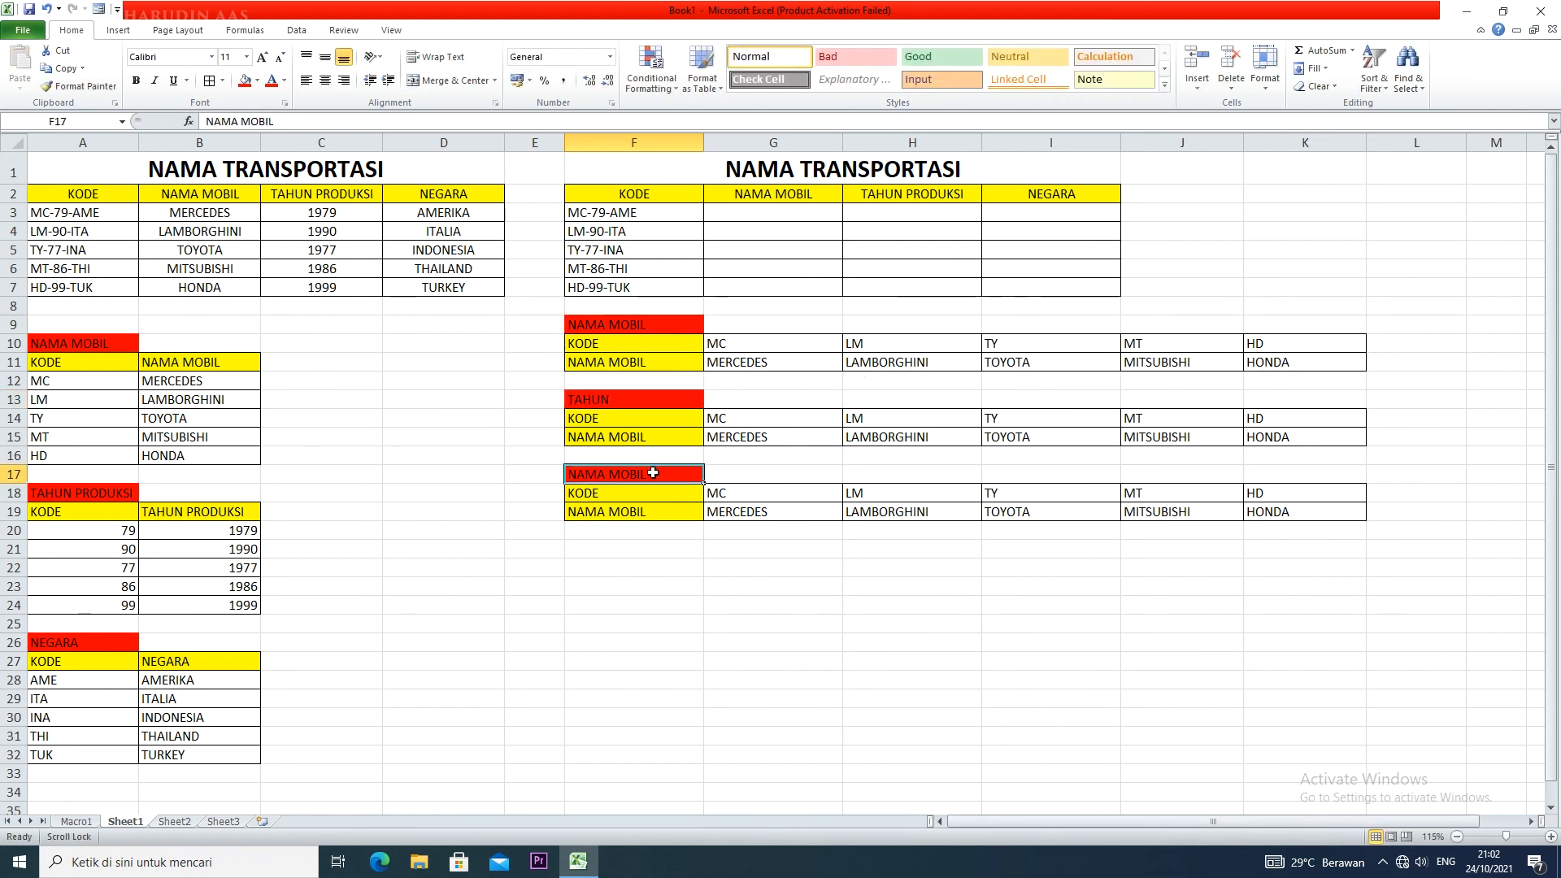
pyautogui.write('NEGARA')
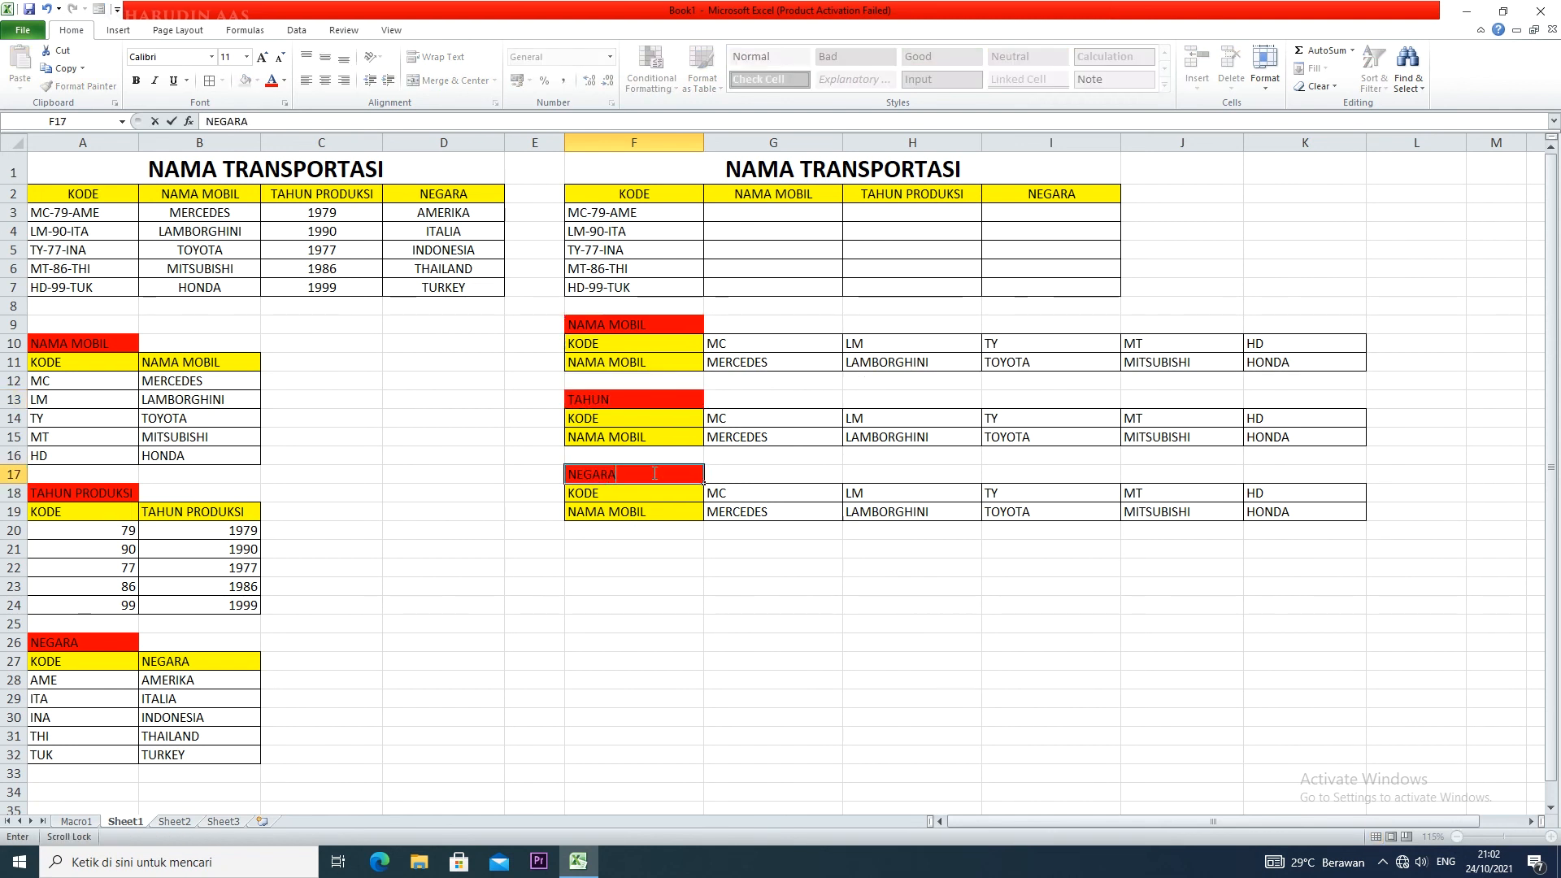
# - Change the second row labels of the pasted tables to TAHUN in F15 and NEGARA in F19
pyautogui.click(646, 437)
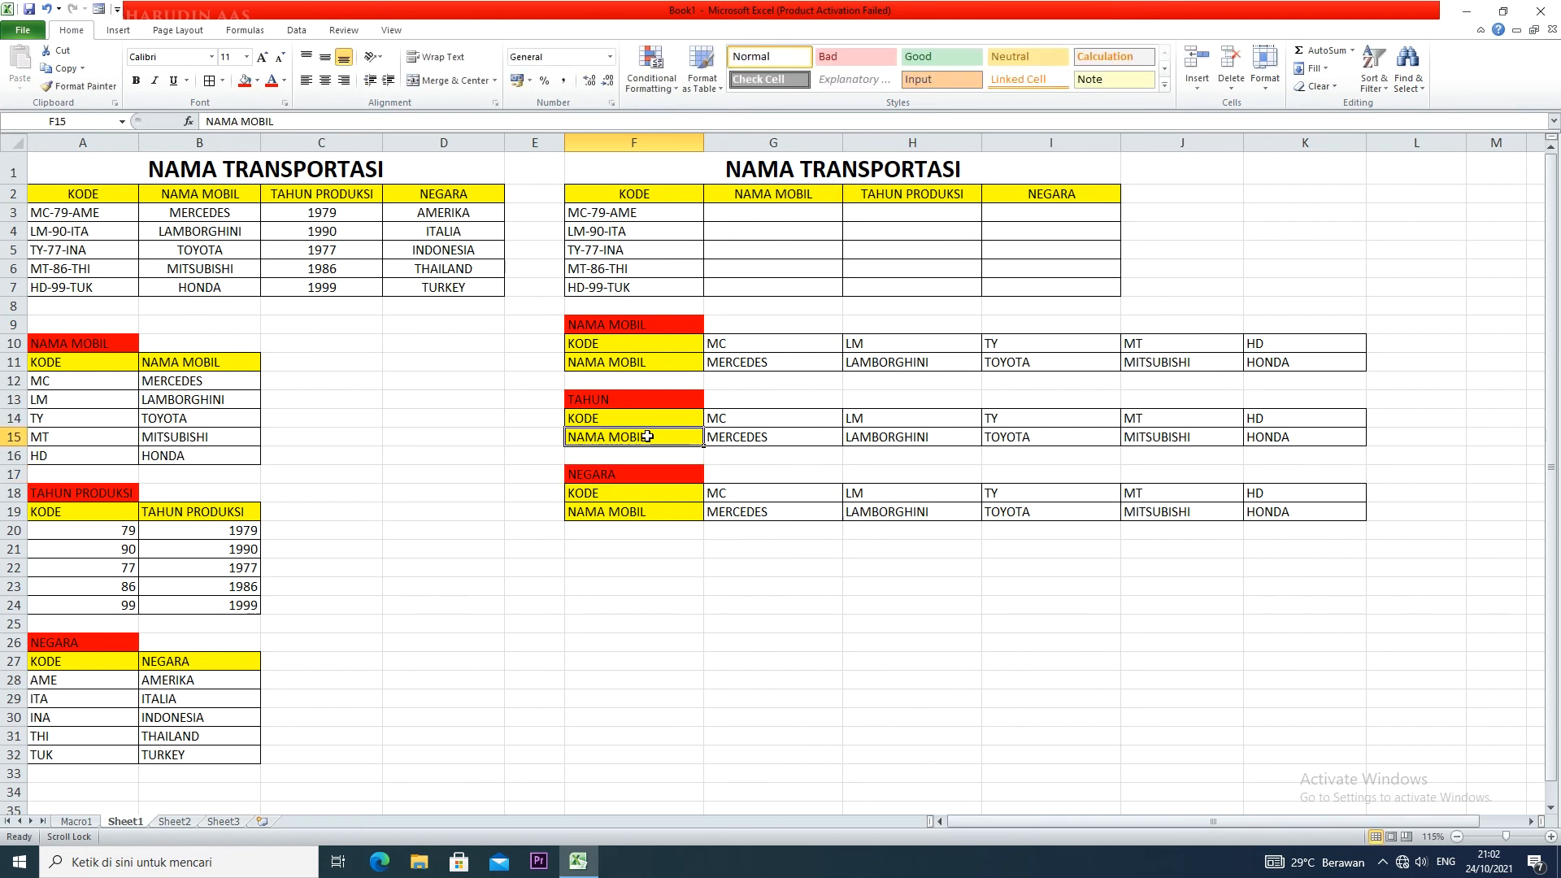
pyautogui.write('TAHUN')
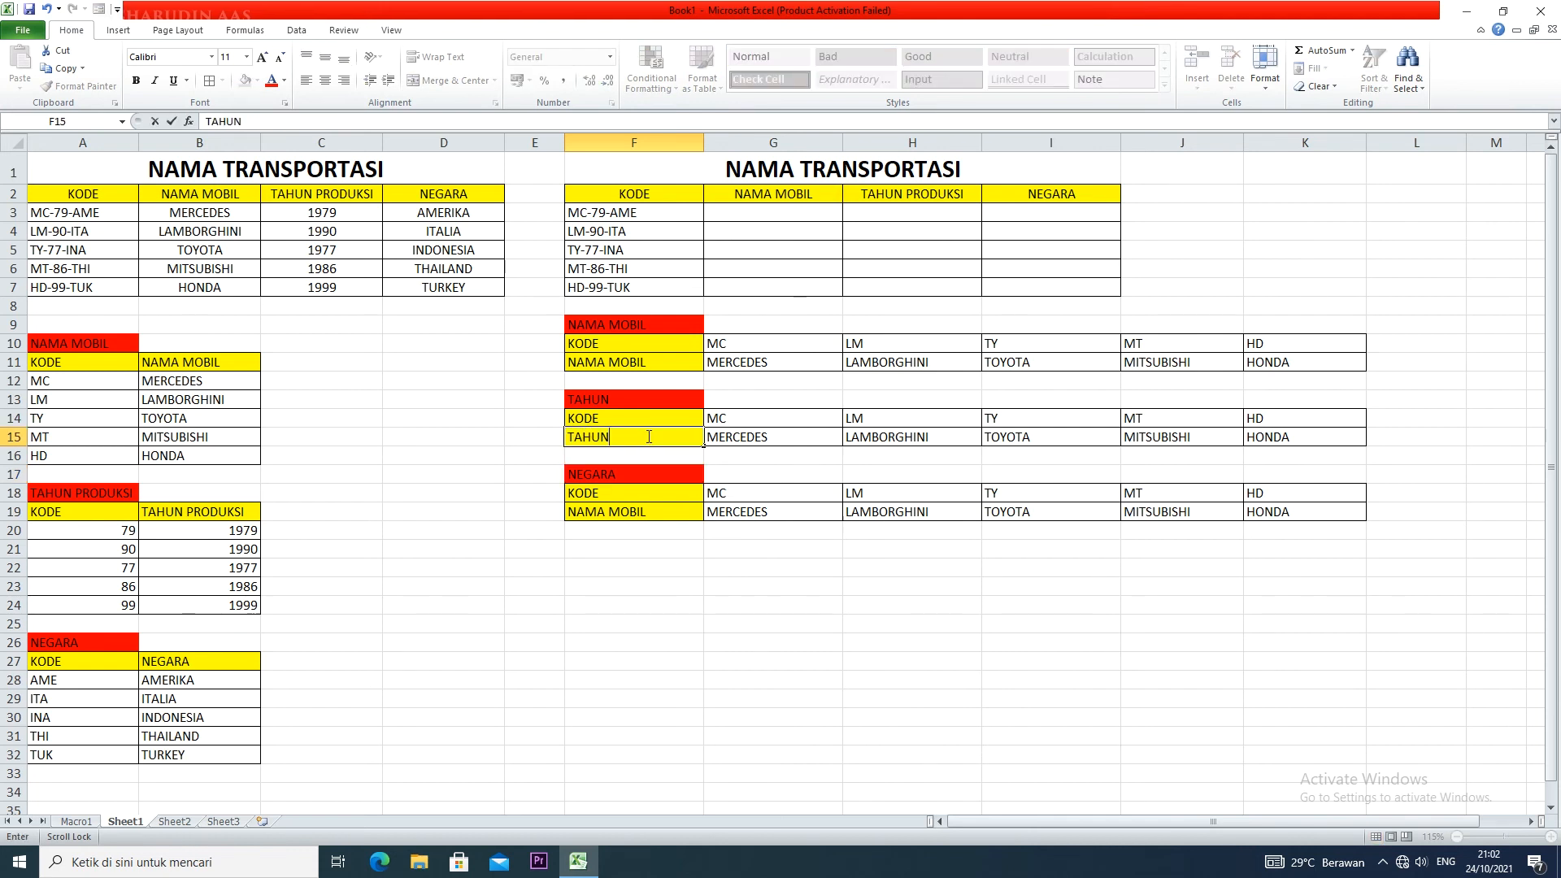
pyautogui.click(649, 513)
pyautogui.write('NRGAA')
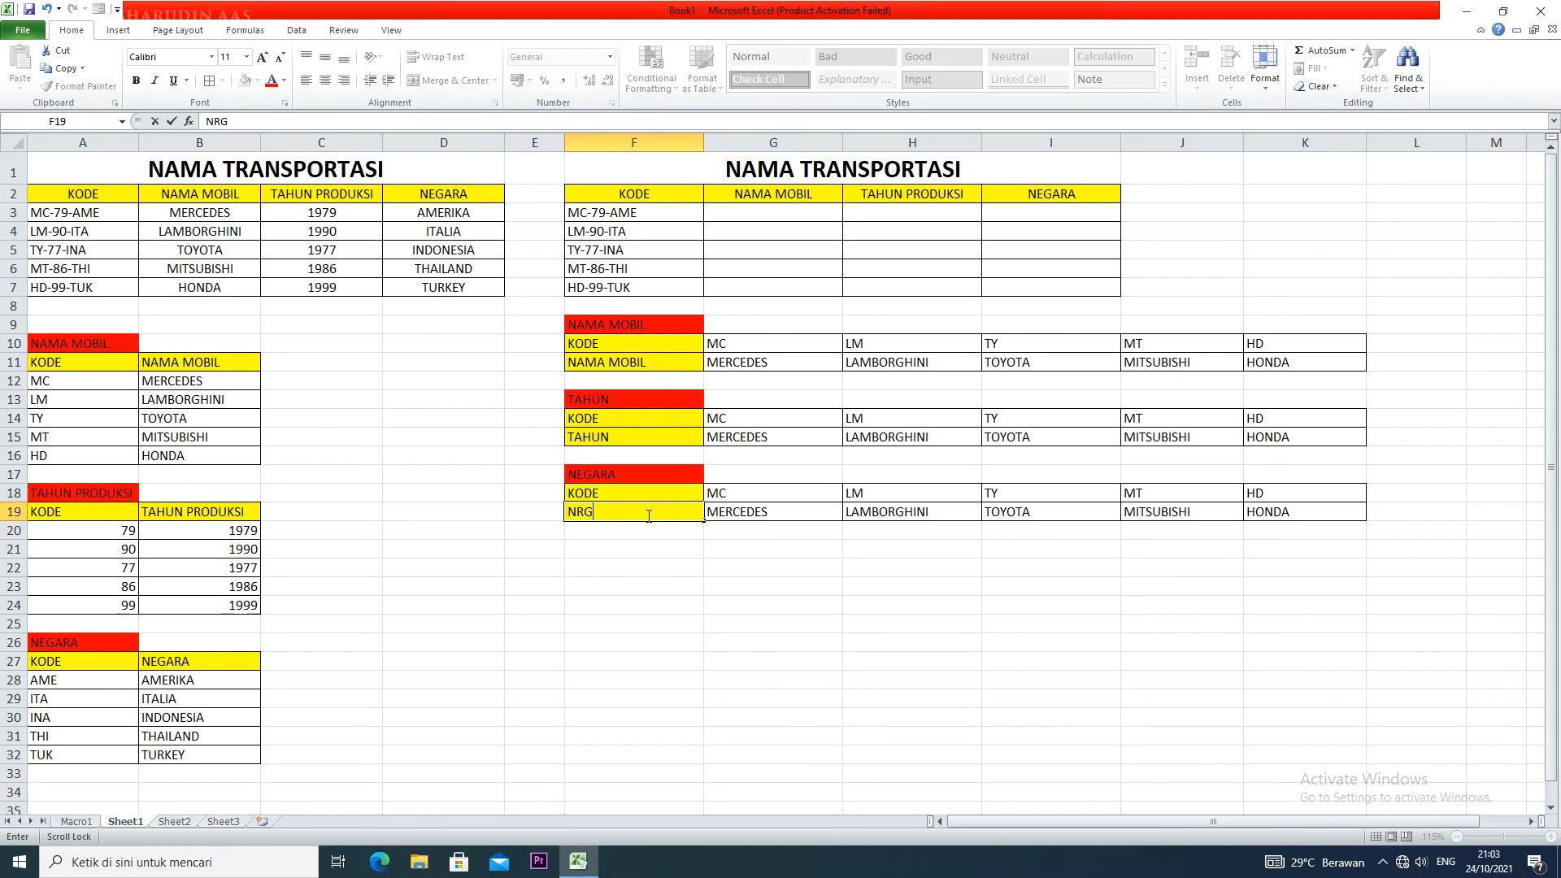
pyautogui.press('BackSpace')
pyautogui.press('BackSpace')
pyautogui.press('BackSpace')
pyautogui.write('EGARA')
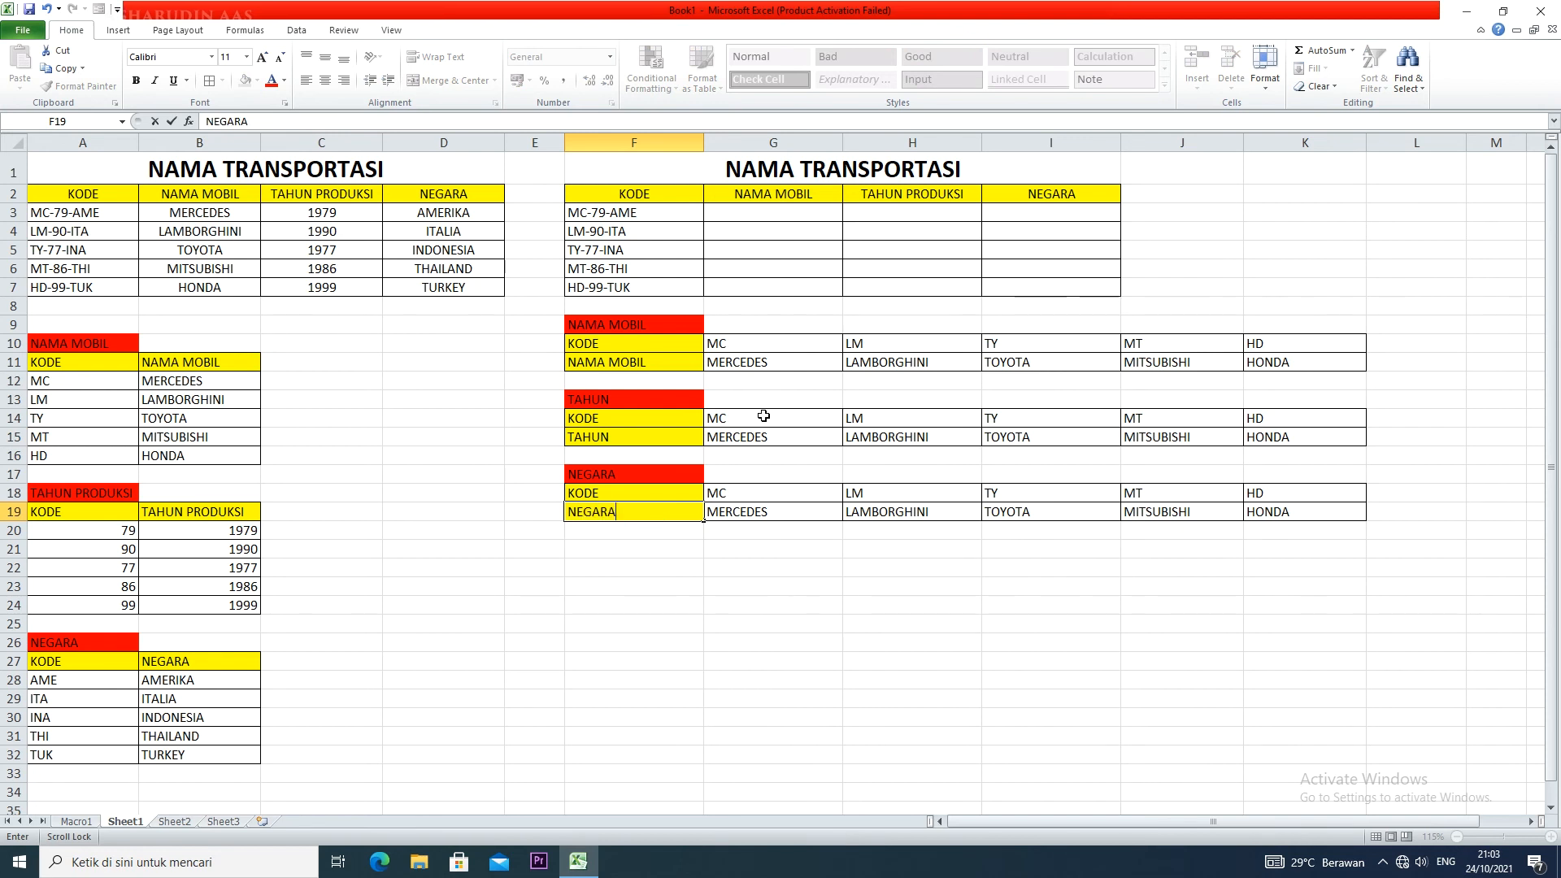
# - Replace the codes in G14:K14 of the TAHUN table with 79, 90, 77, 86 and 99
pyautogui.click(764, 417)
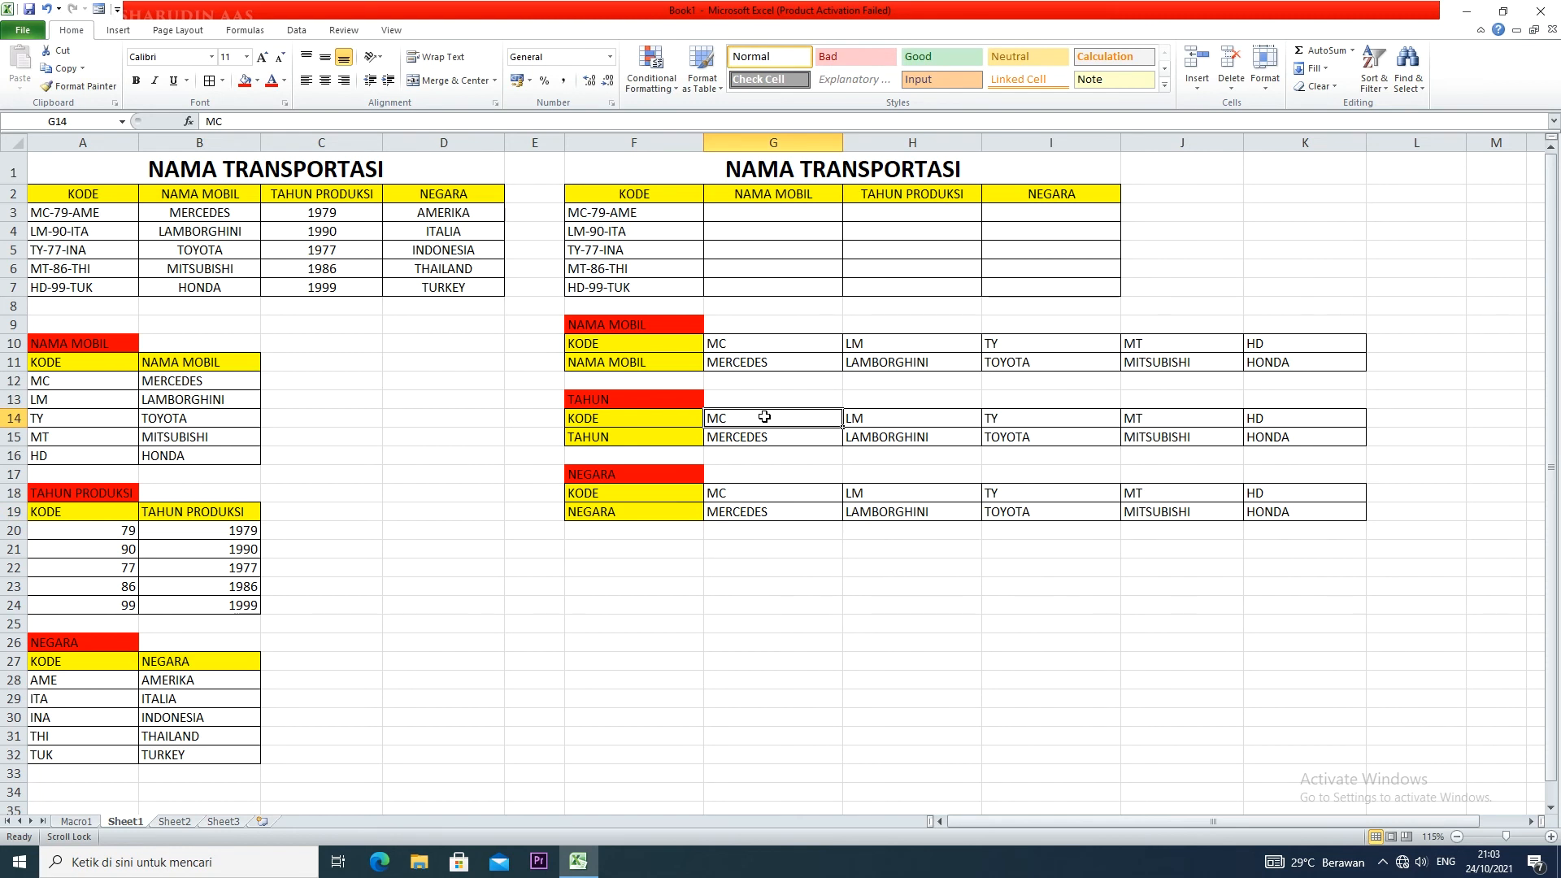
pyautogui.write('79')
pyautogui.click(886, 422)
pyautogui.write('90')
pyautogui.click(1004, 419)
pyautogui.write('77')
pyautogui.click(1140, 418)
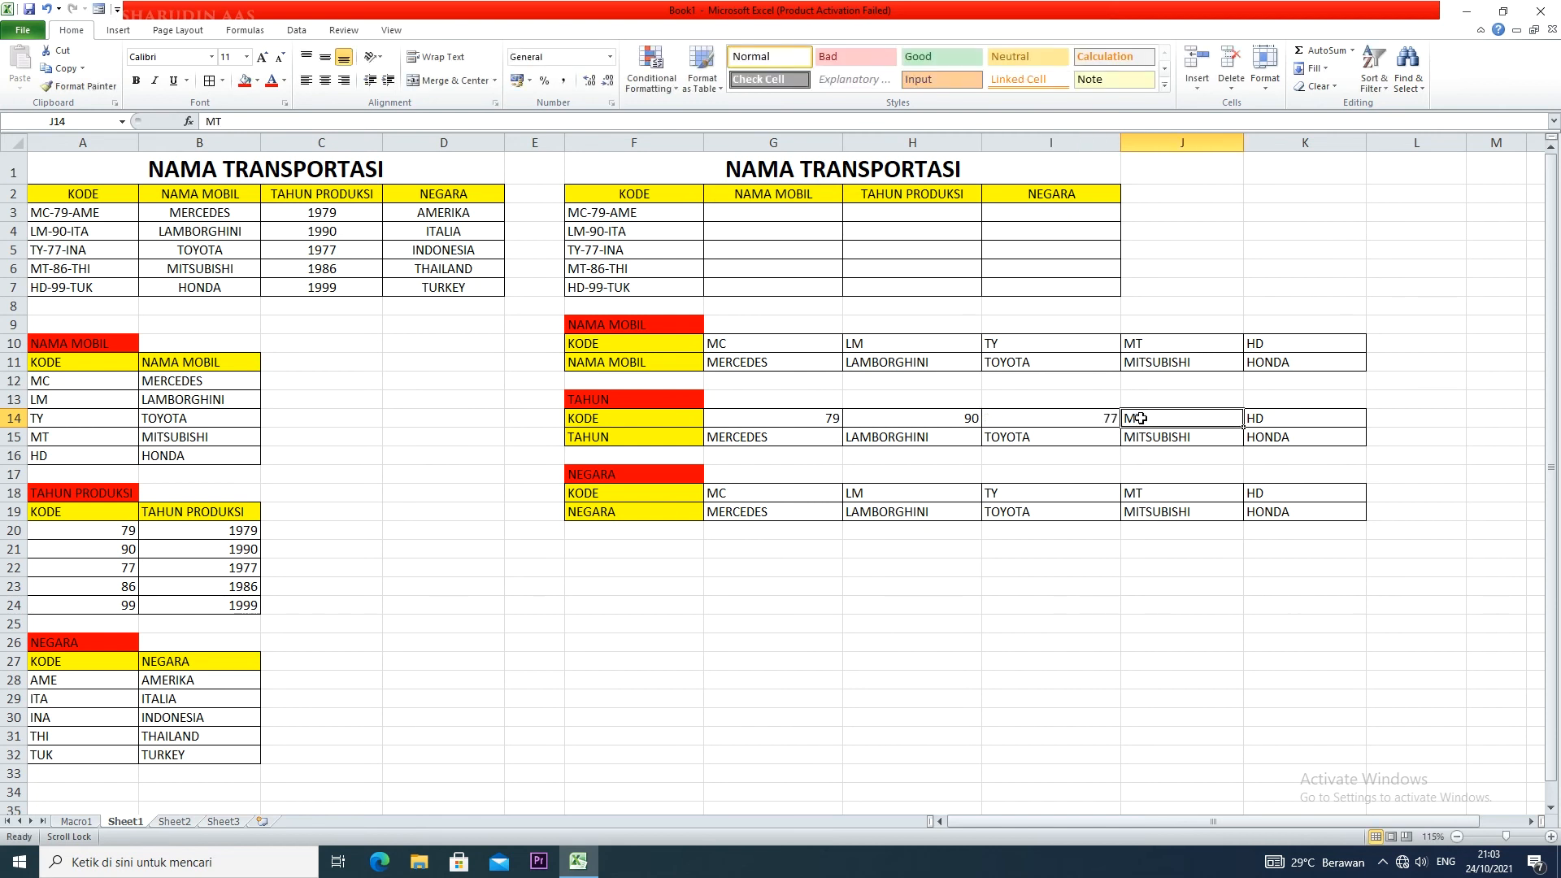
pyautogui.write('86')
pyautogui.click(1254, 416)
pyautogui.write('99')
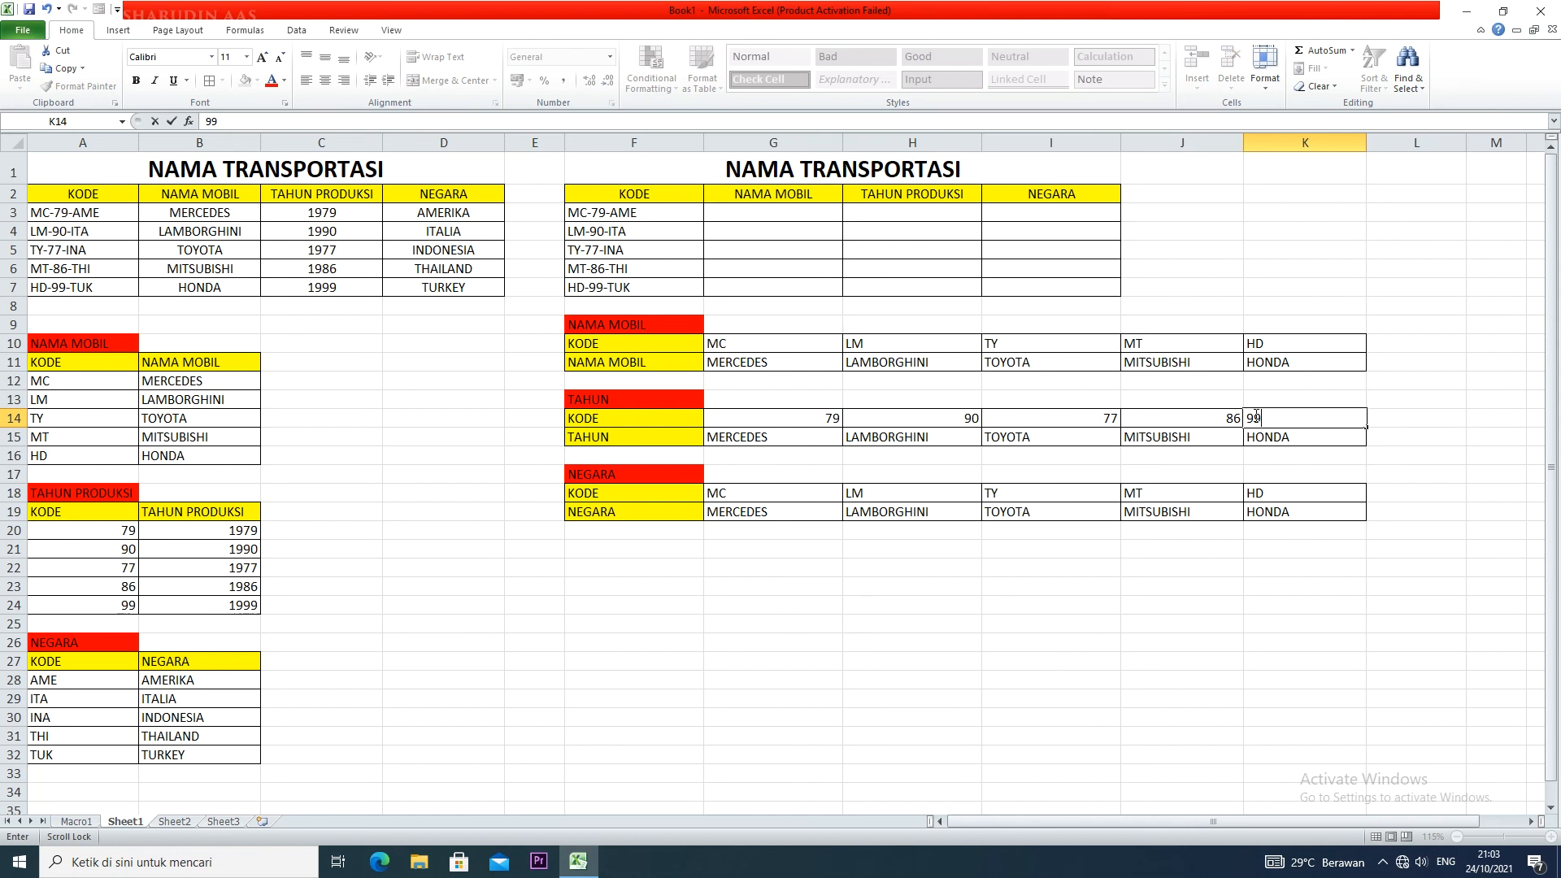
# - Replace the names in G15:K15 of the TAHUN table with the years 1979, 1990, 1977, 1986 and 1999
pyautogui.click(816, 435)
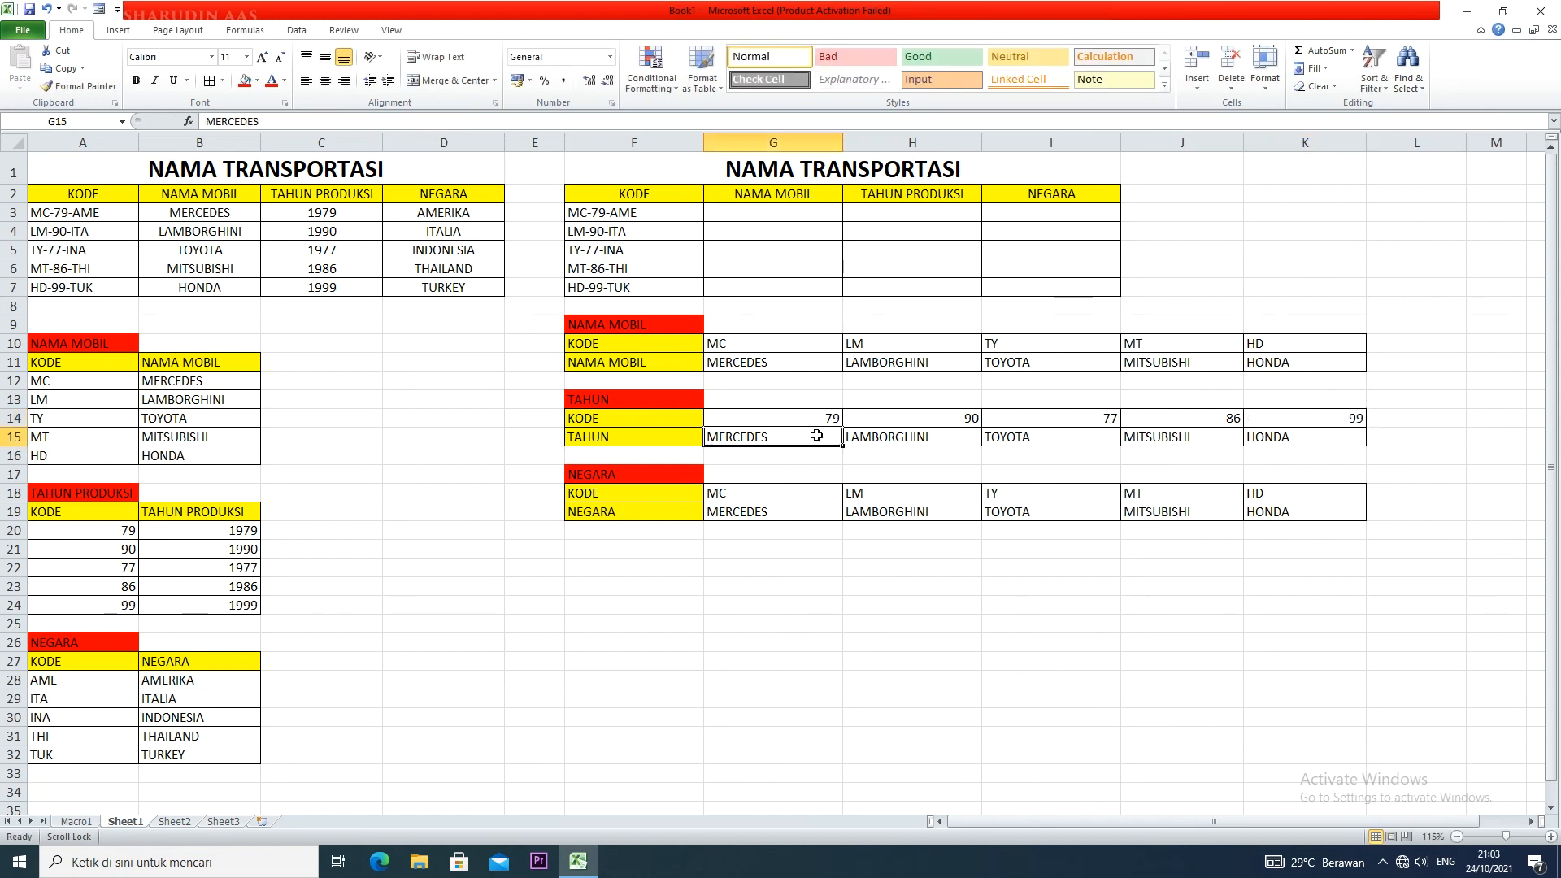
pyautogui.write('1979')
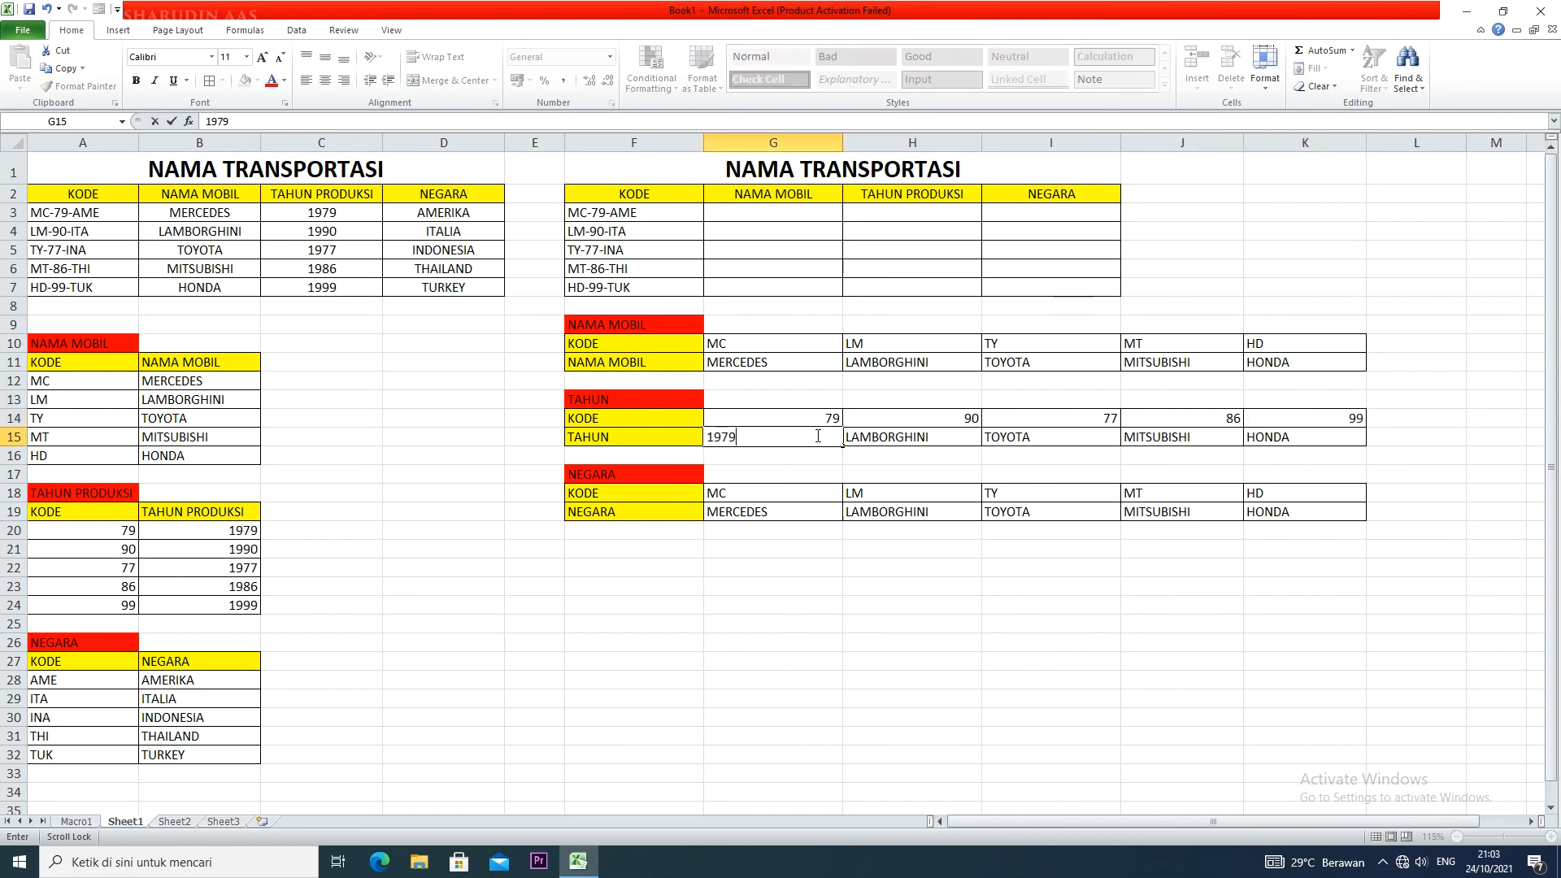
pyautogui.click(888, 441)
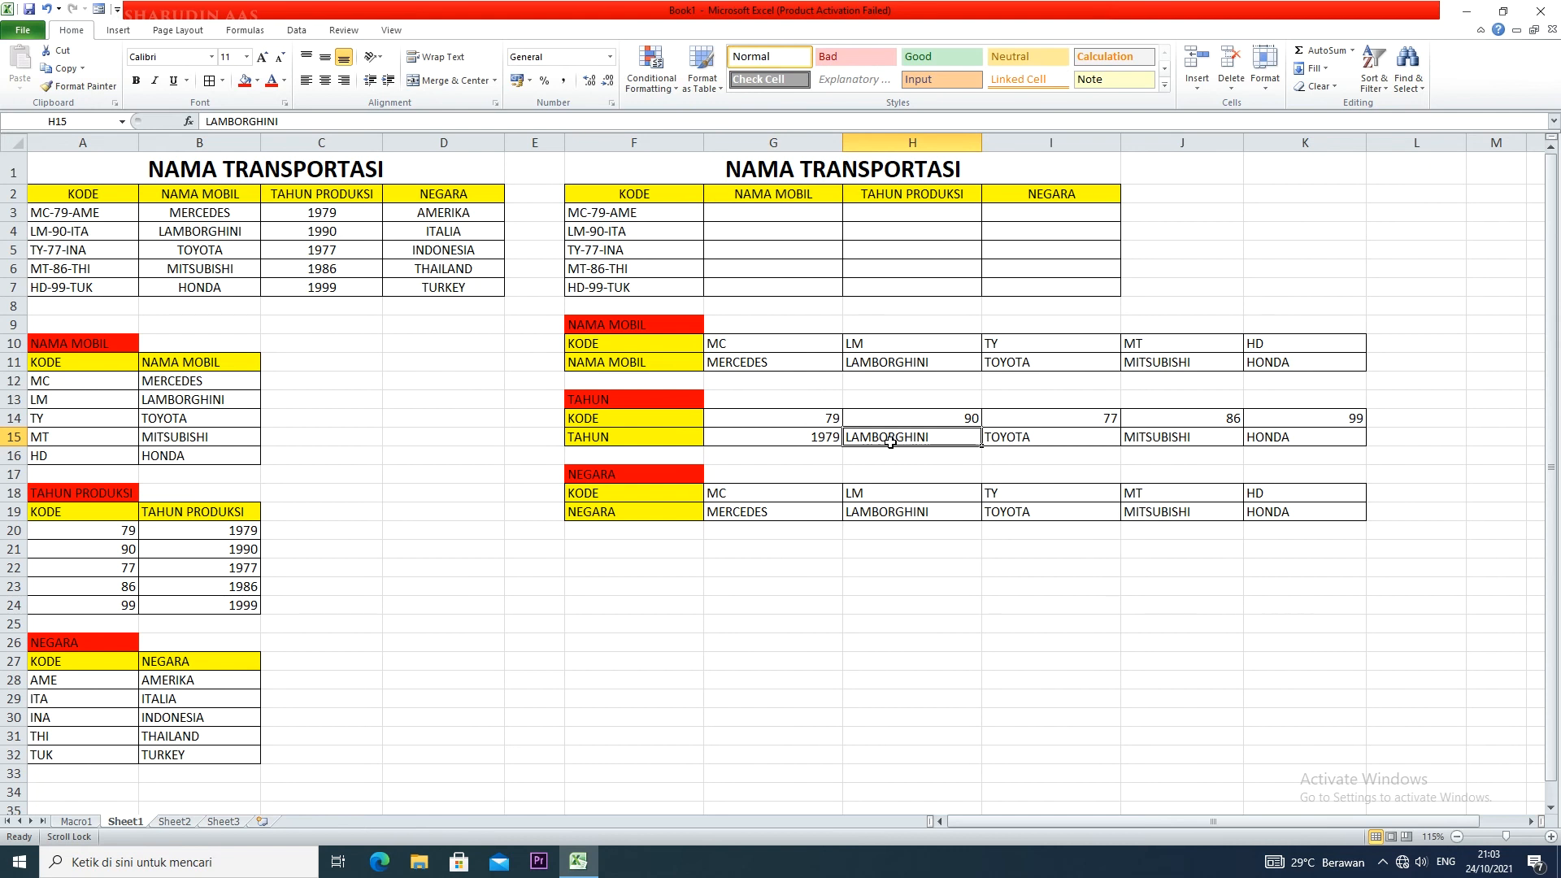
pyautogui.write('1990')
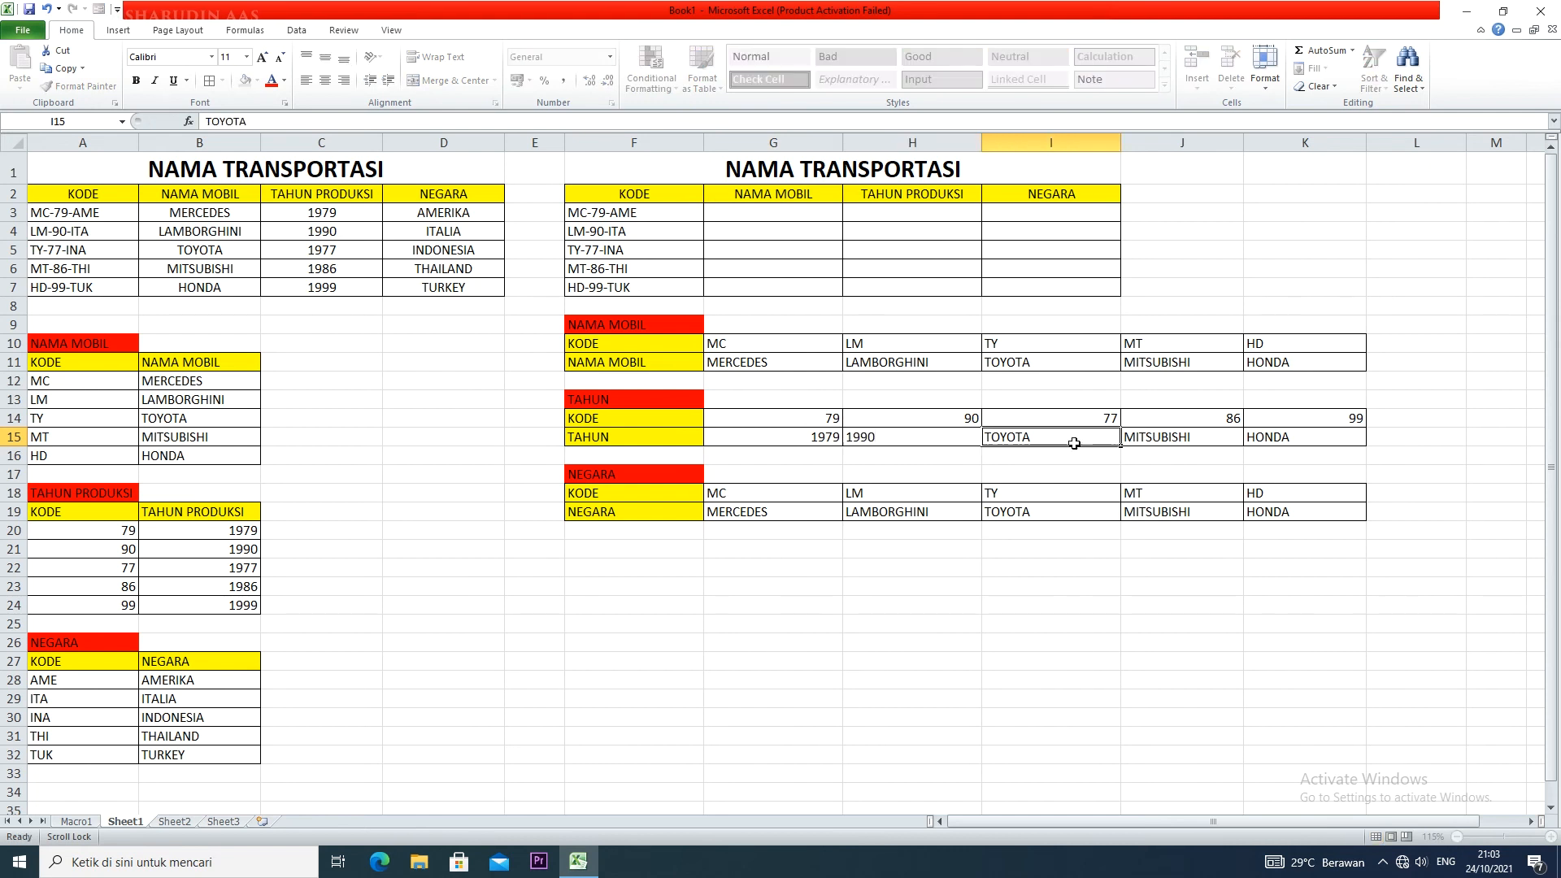
pyautogui.click(1073, 444)
pyautogui.write('1977')
pyautogui.press('Tab')
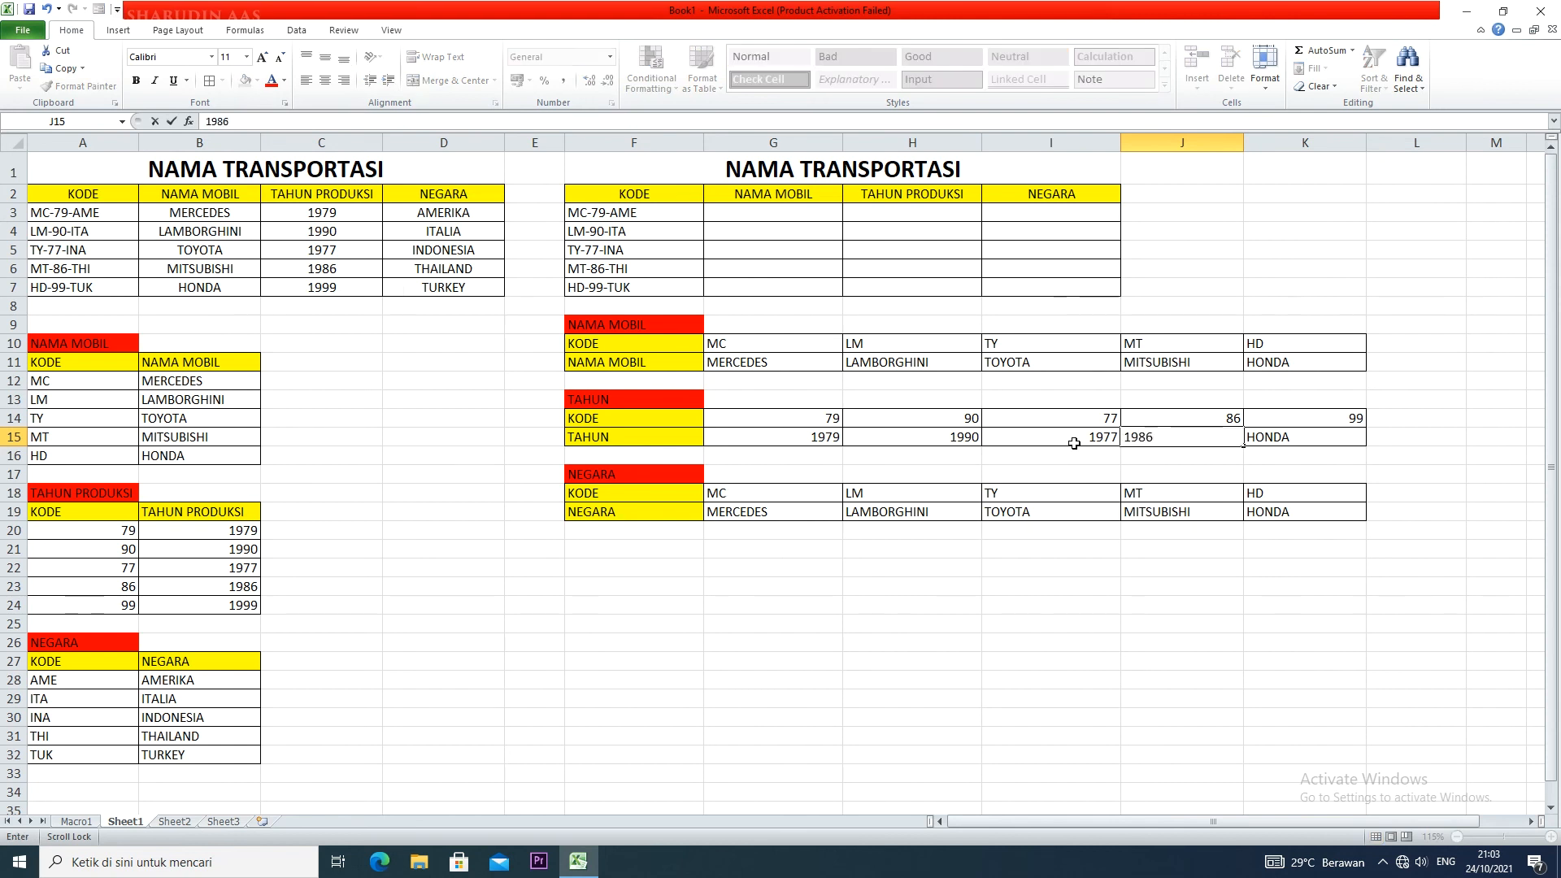
pyautogui.press('Tab')
pyautogui.write('1999')
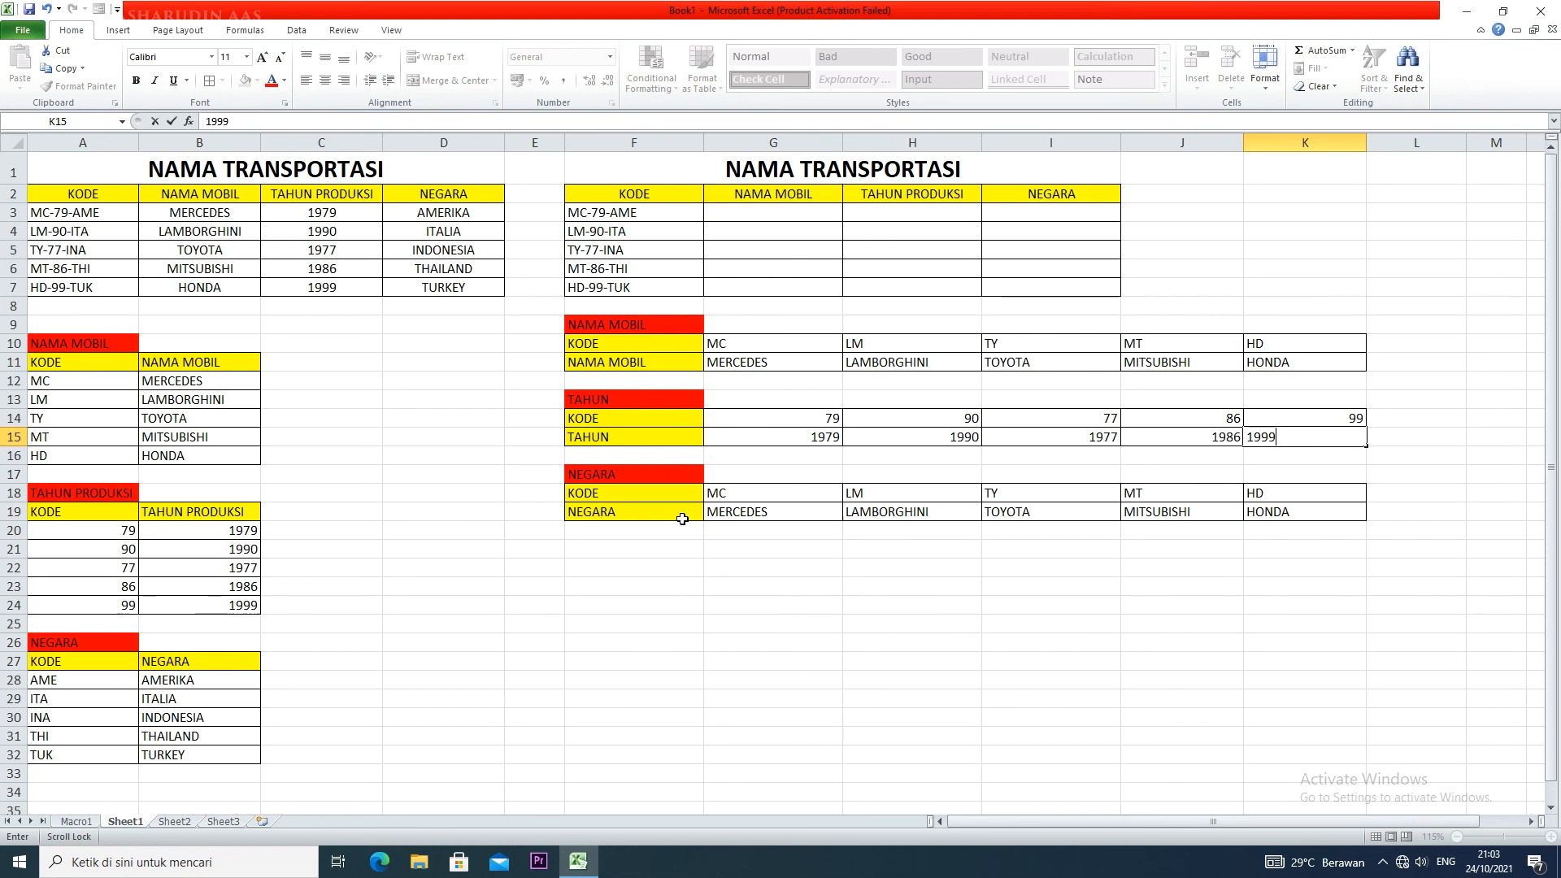
pyautogui.click(754, 495)
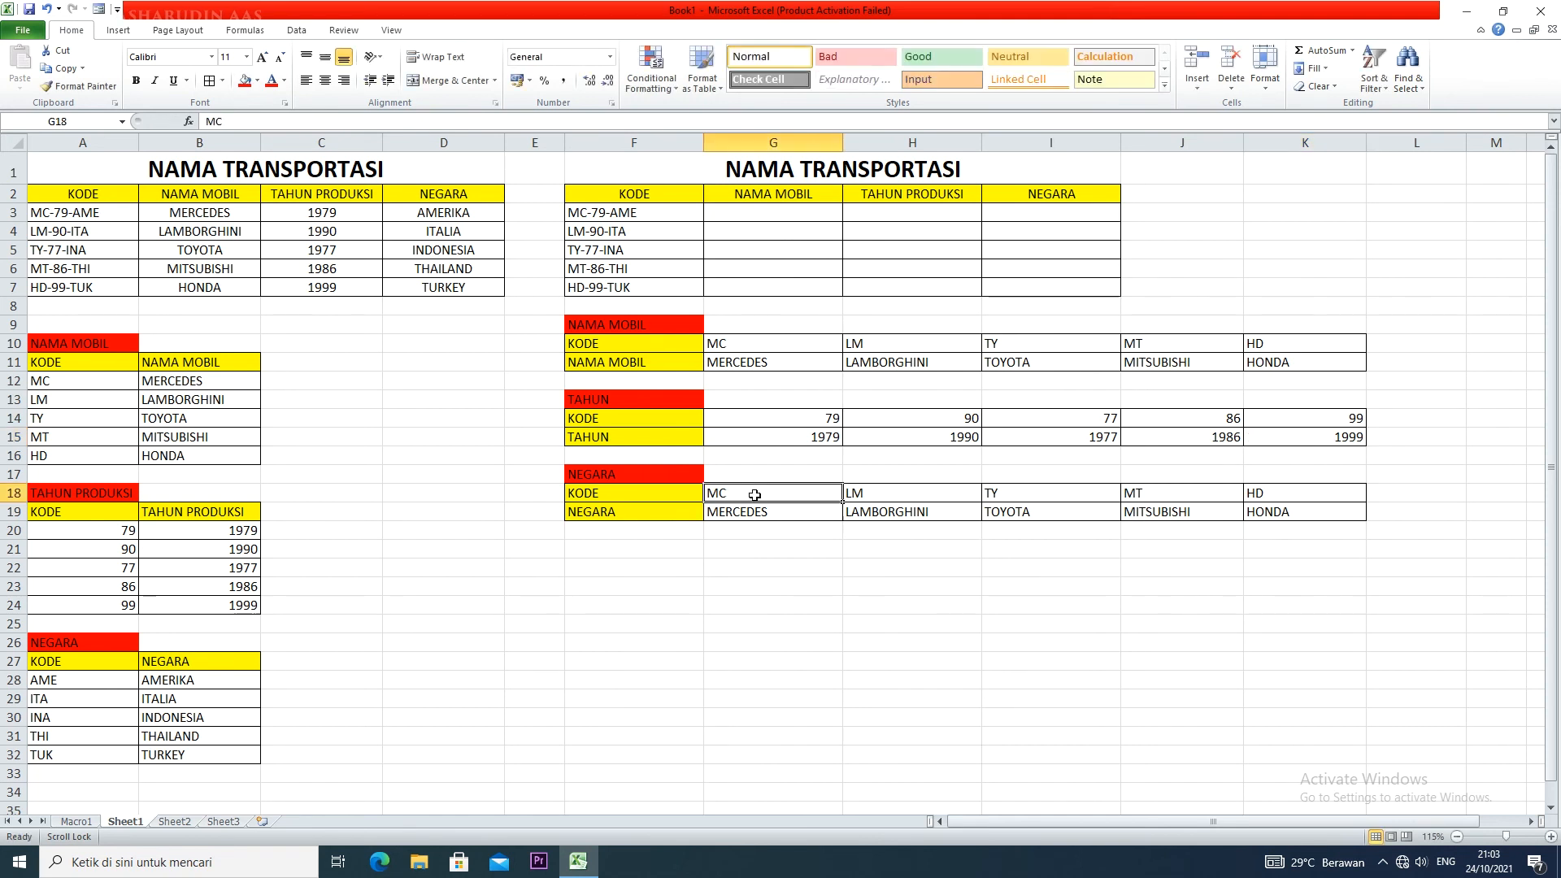
# - Replace the codes in G18:K18 of the horizontal NEGARA table with AME, ITA, INA, THI and TUK
pyautogui.write('AME')
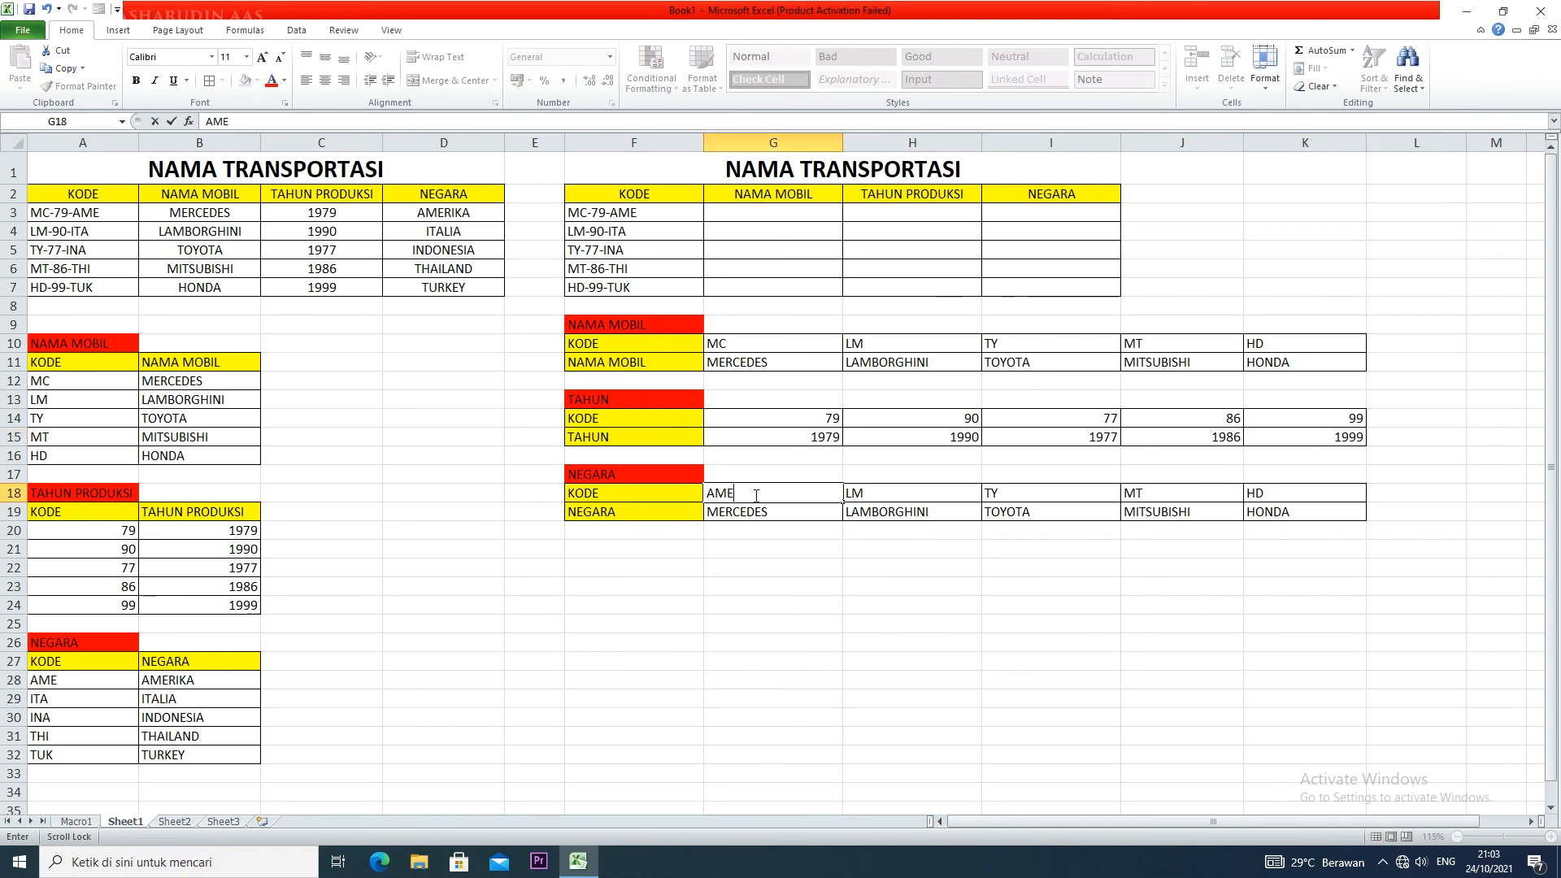
pyautogui.click(926, 499)
pyautogui.write('ITA')
pyautogui.press('Tab')
pyautogui.write('INA')
pyautogui.press('Tab')
pyautogui.write('THI')
pyautogui.press('Tab')
pyautogui.write('tuk')
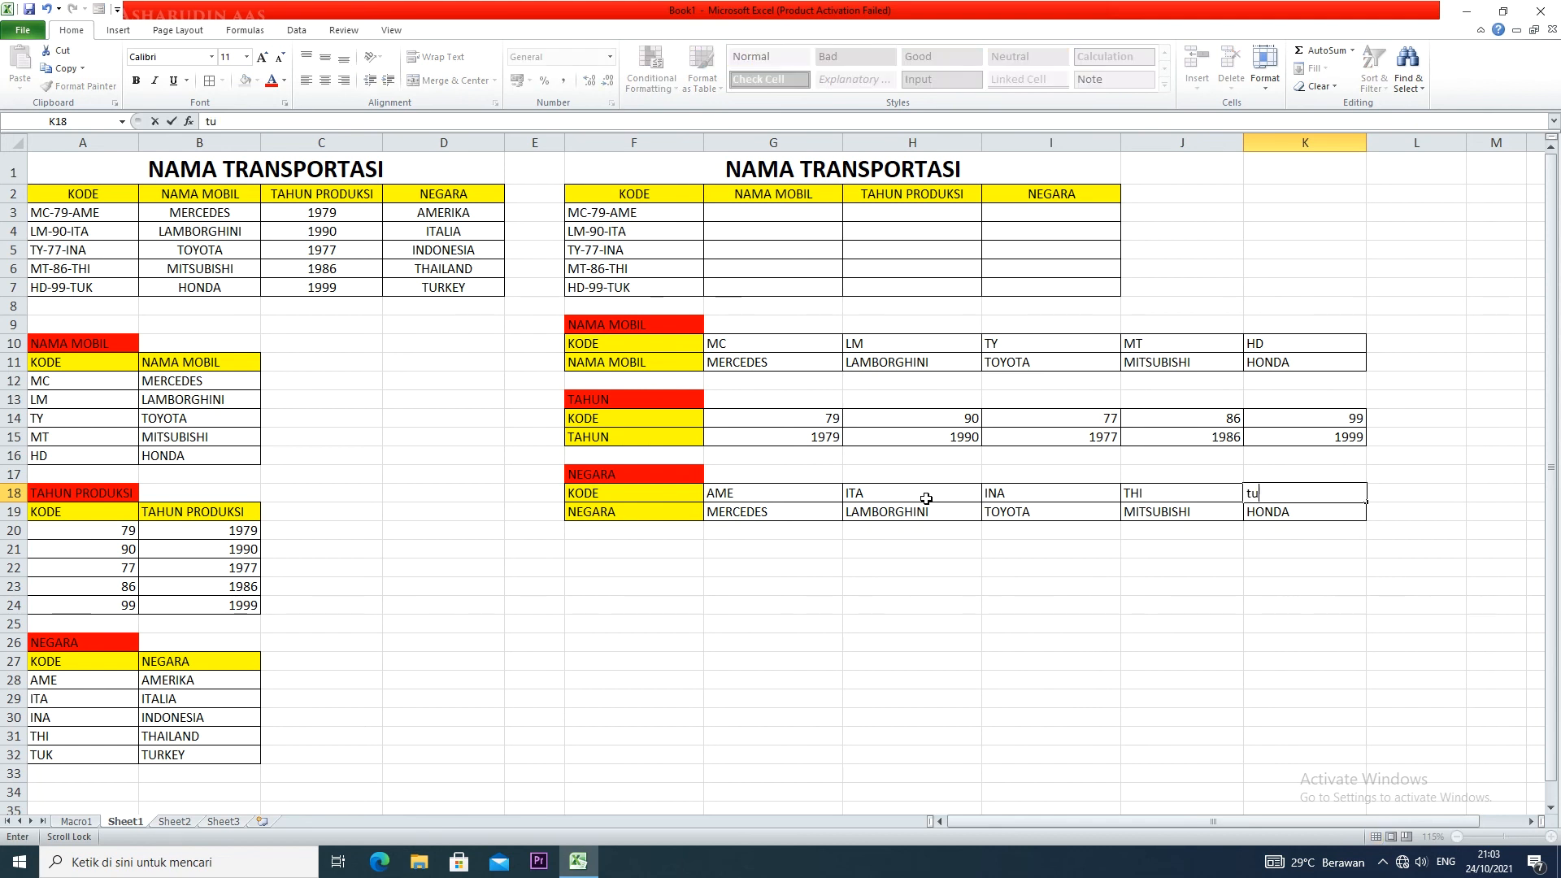
pyautogui.press('BackSpace')
pyautogui.press('BackSpace')
pyautogui.write('TUK')
# - Replace the name in G19 of the horizontal NEGARA table with AMERIKA
pyautogui.click(784, 515)
pyautogui.write('AMERIK')
pyautogui.press('Tab')
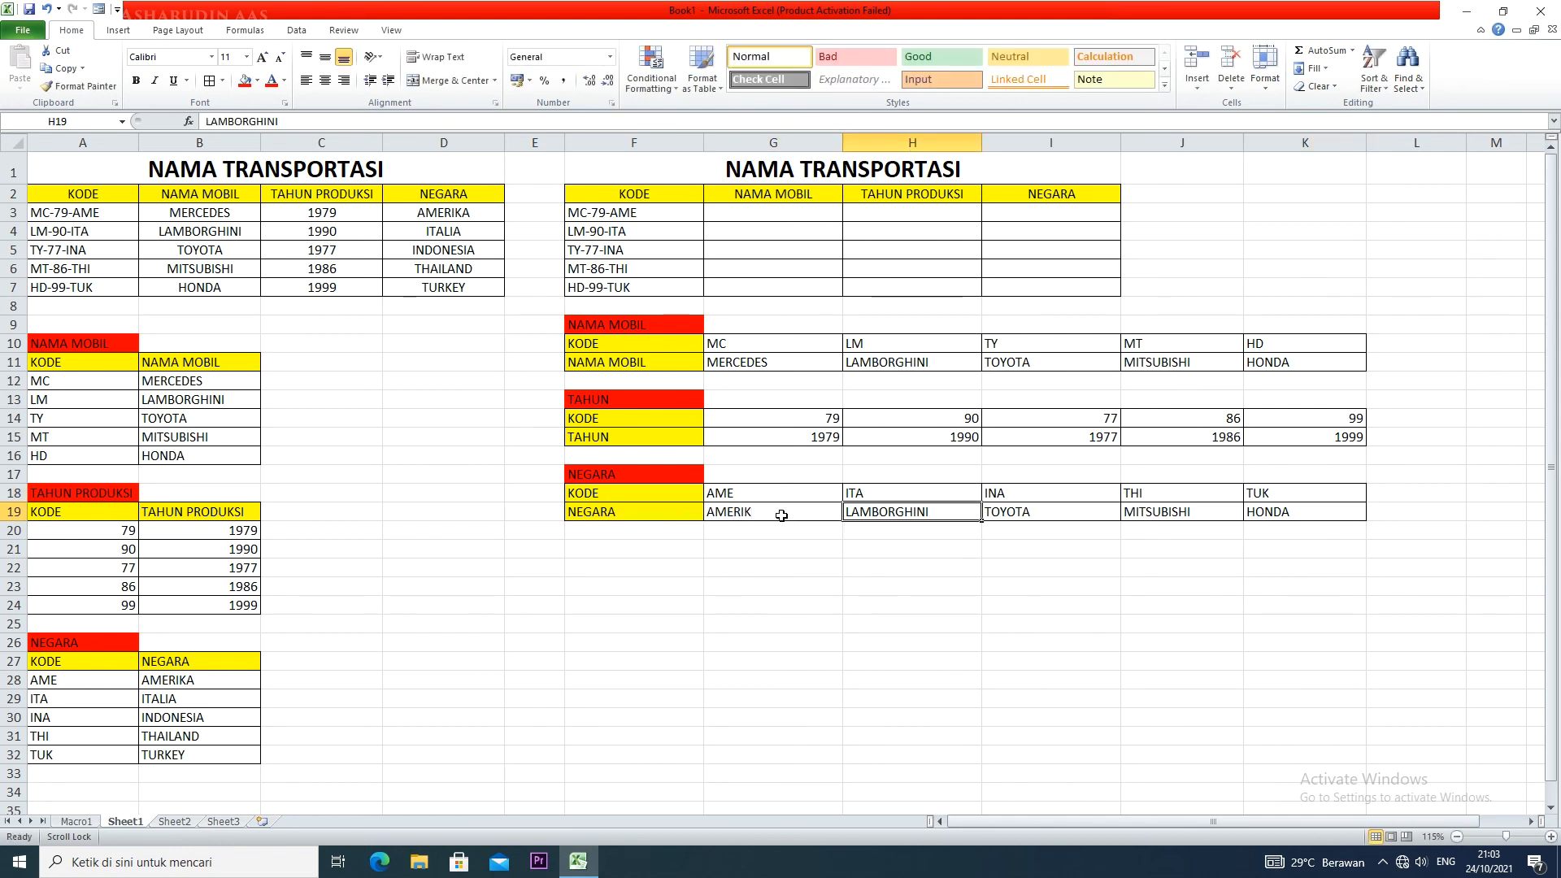
pyautogui.click(802, 524)
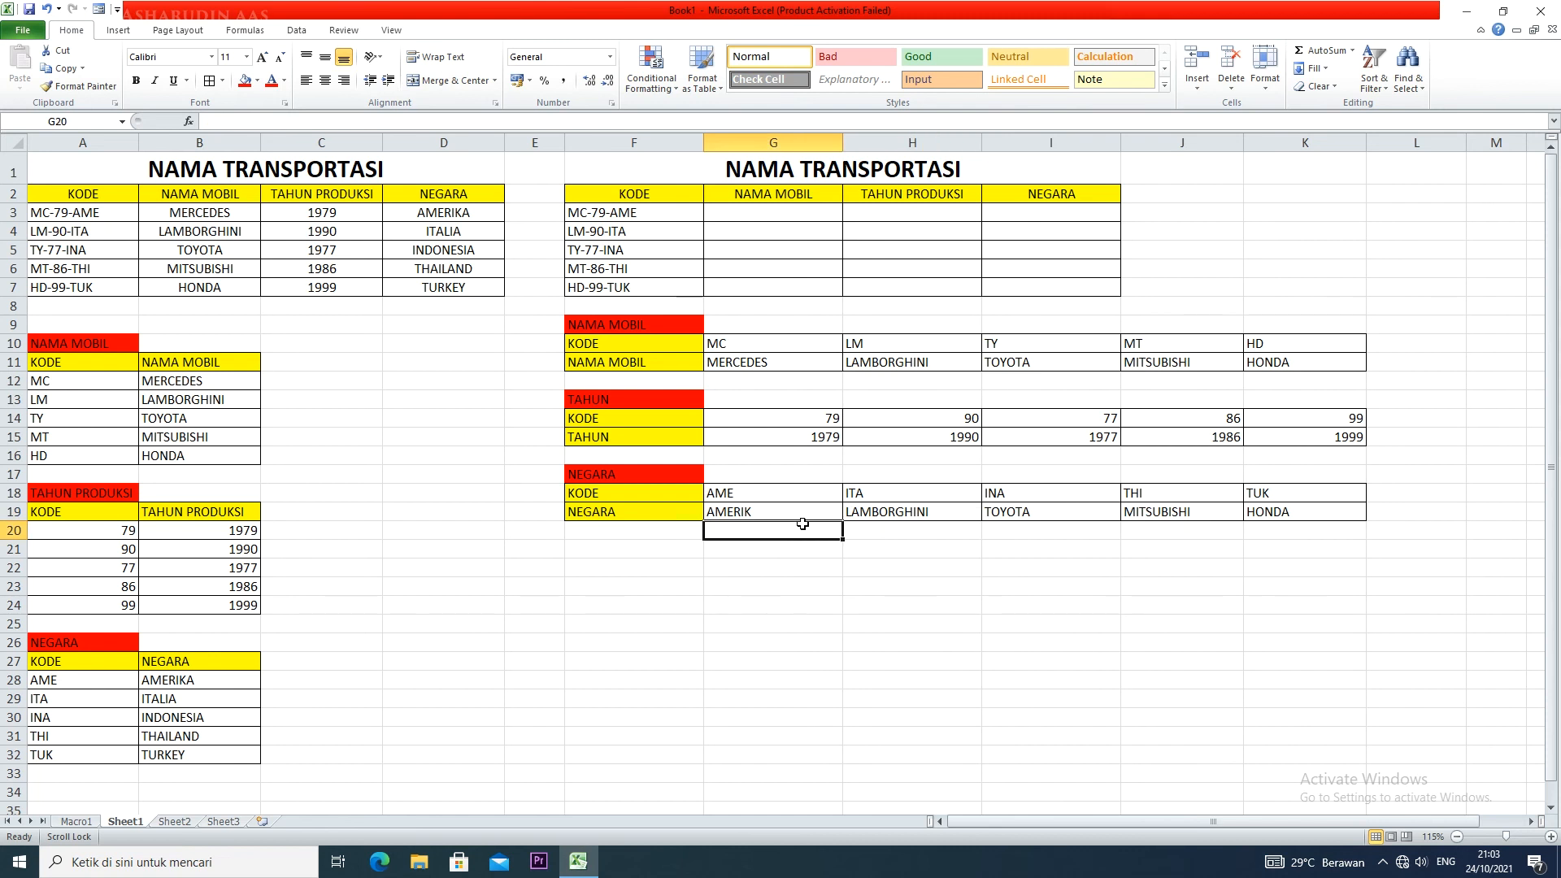
pyautogui.click(806, 510)
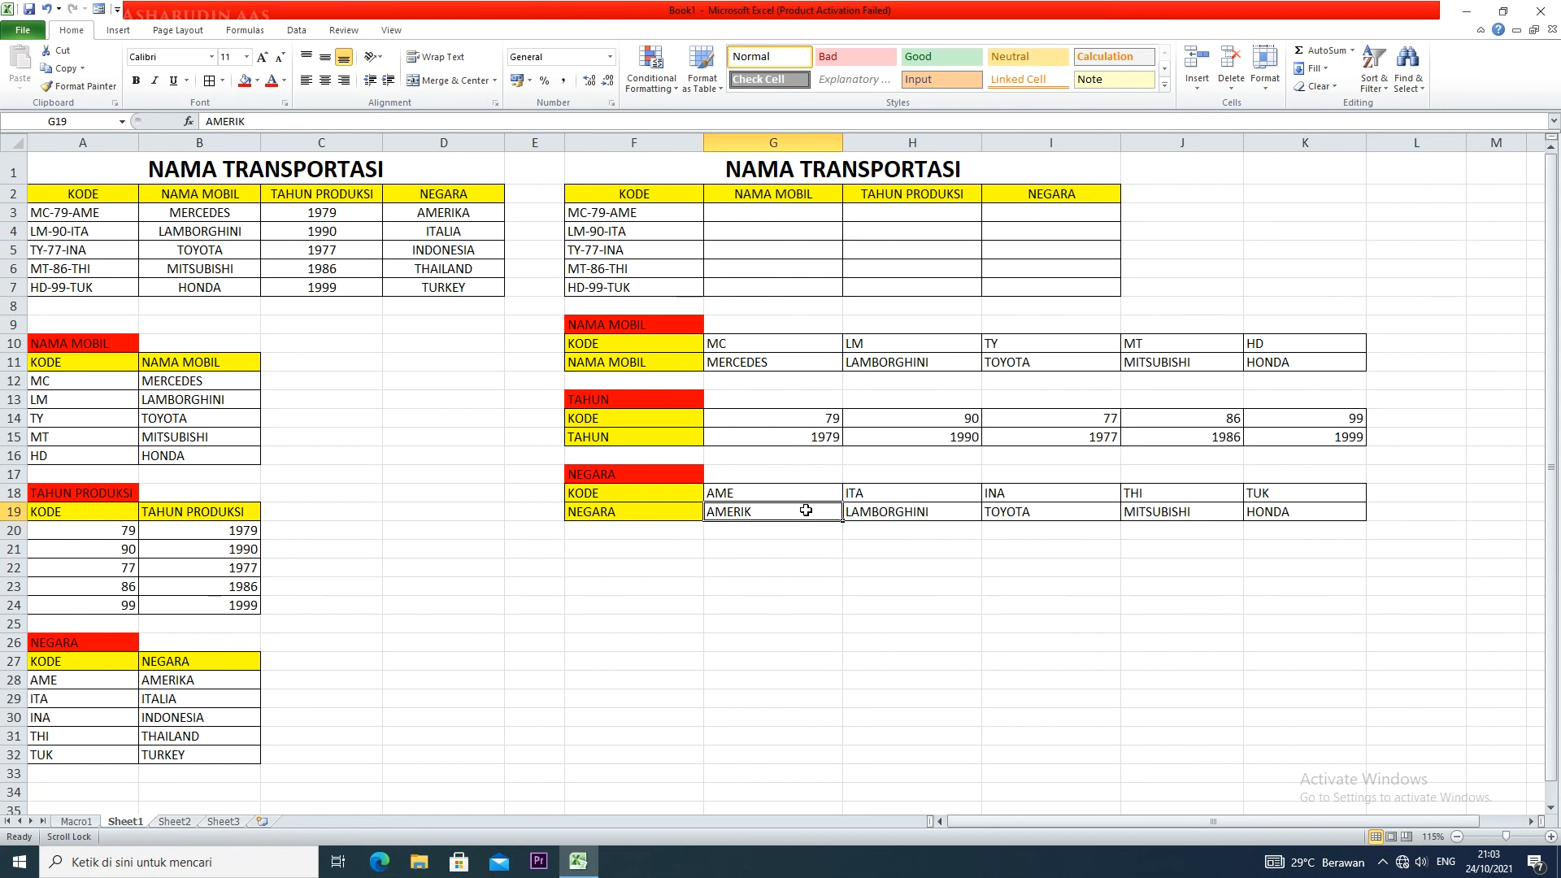
pyautogui.doubleClick(806, 510)
pyautogui.write('A')
pyautogui.press('Tab')
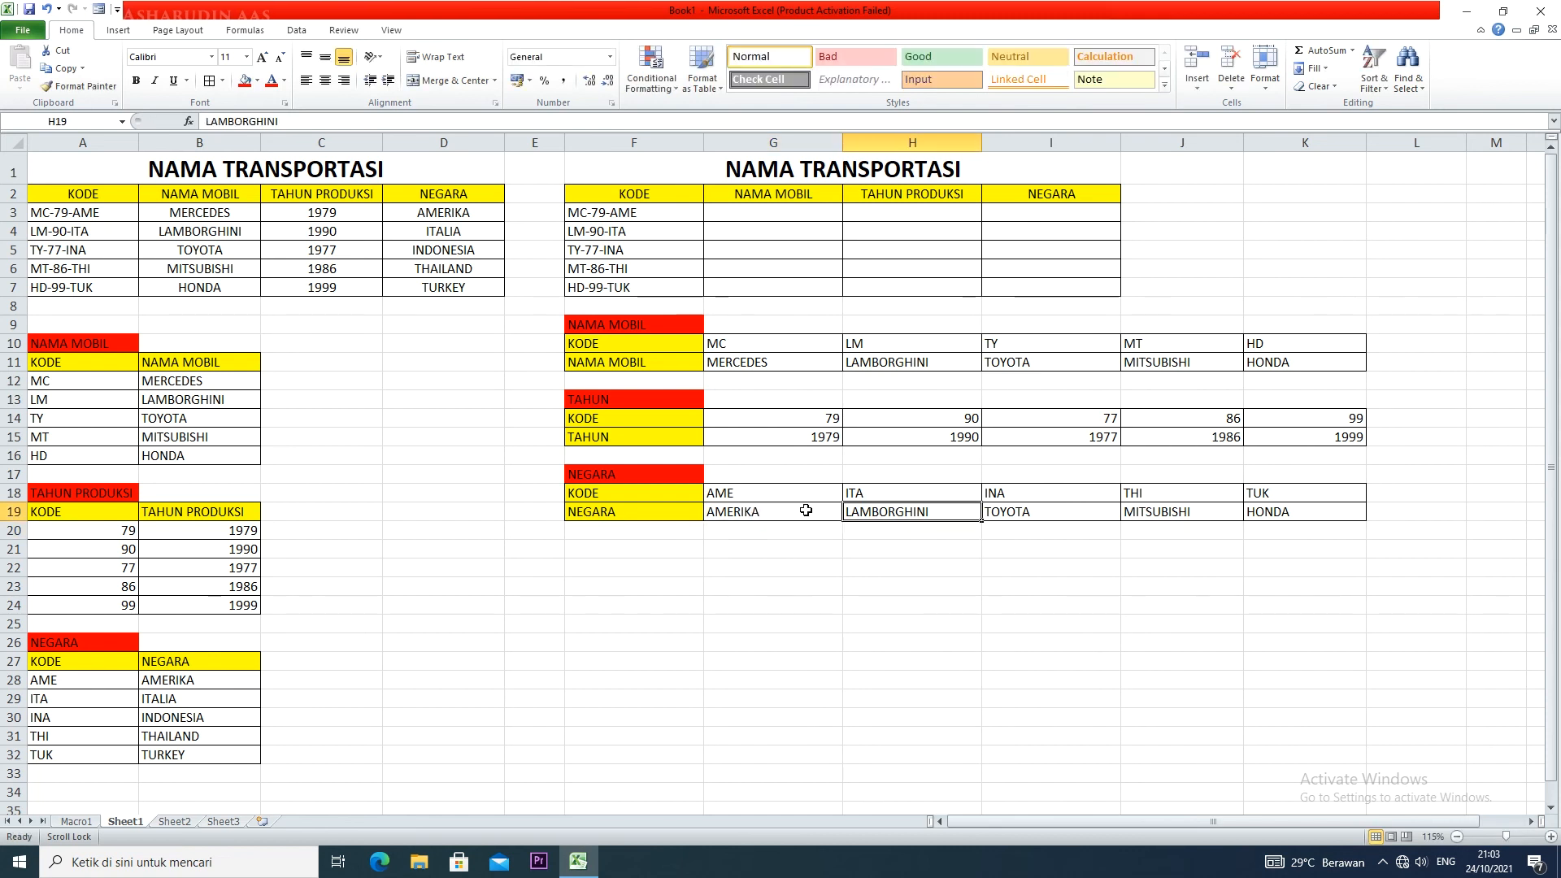
# - Replace the names in H19:K19 of the horizontal NEGARA table with ITALIA, INDONESIA, THAILAND and TURKEY
pyautogui.write('ITALIA')
pyautogui.press('Tab')
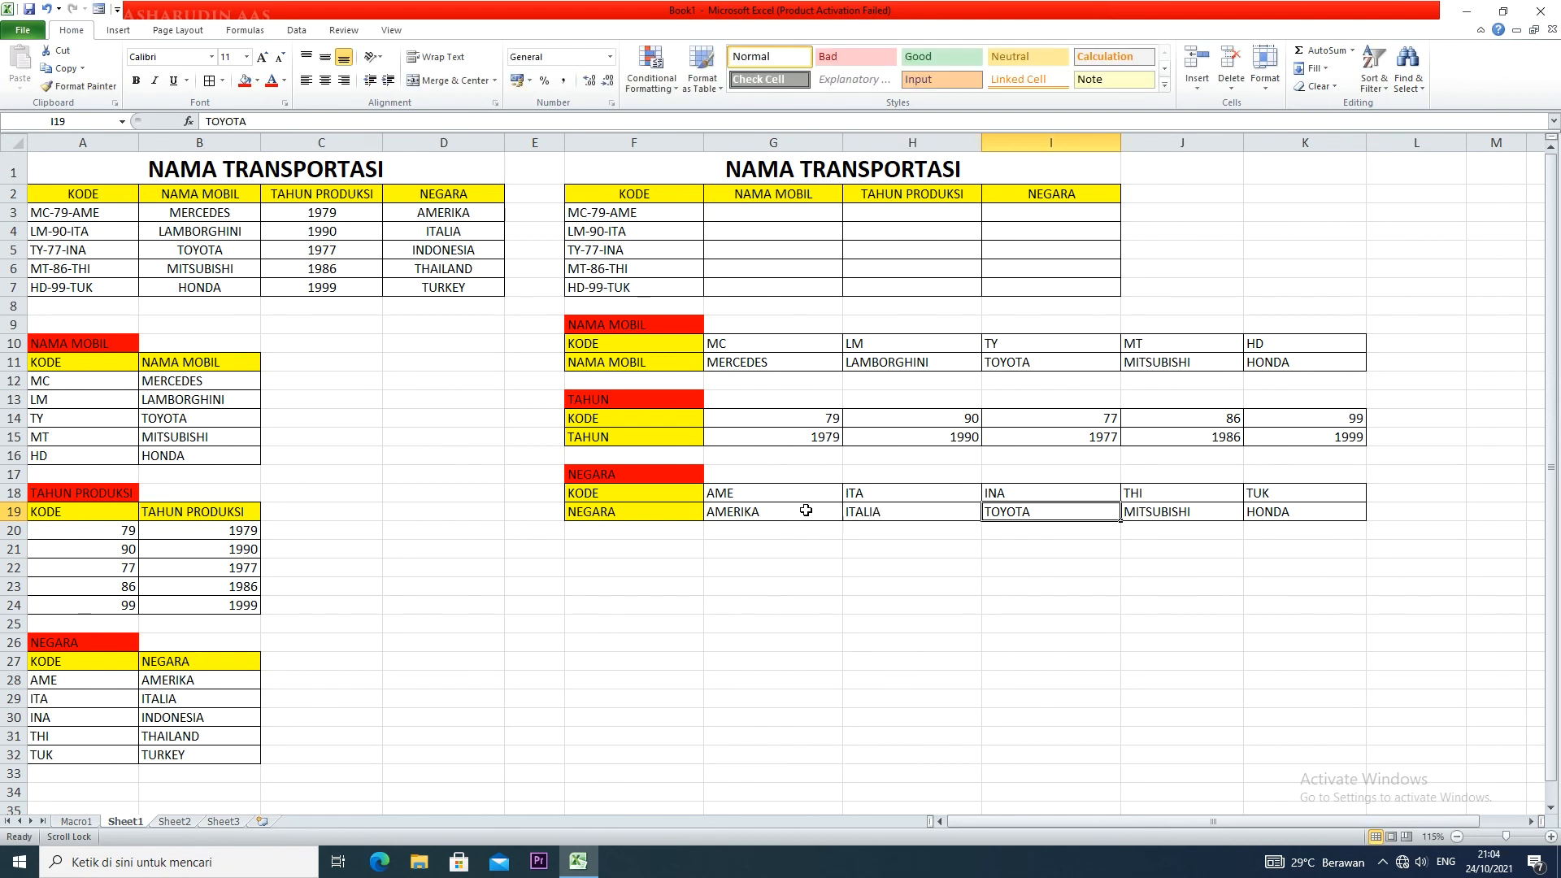
pyautogui.write('INDONESIA')
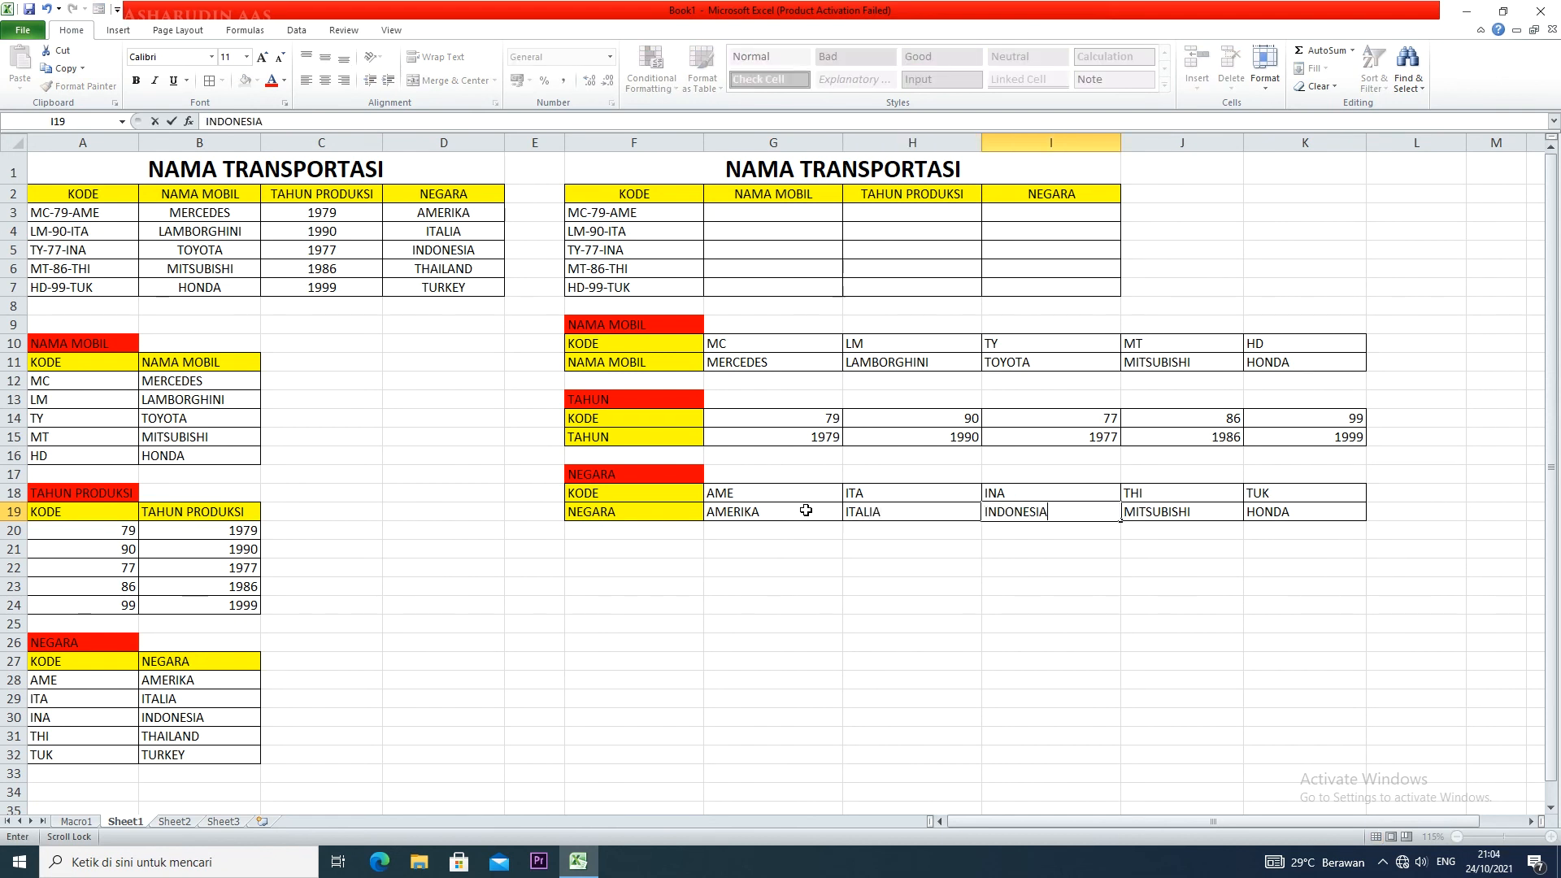
pyautogui.press('Tab')
pyautogui.write('THAILAND')
pyautogui.press('Tab')
pyautogui.write('TUKER')
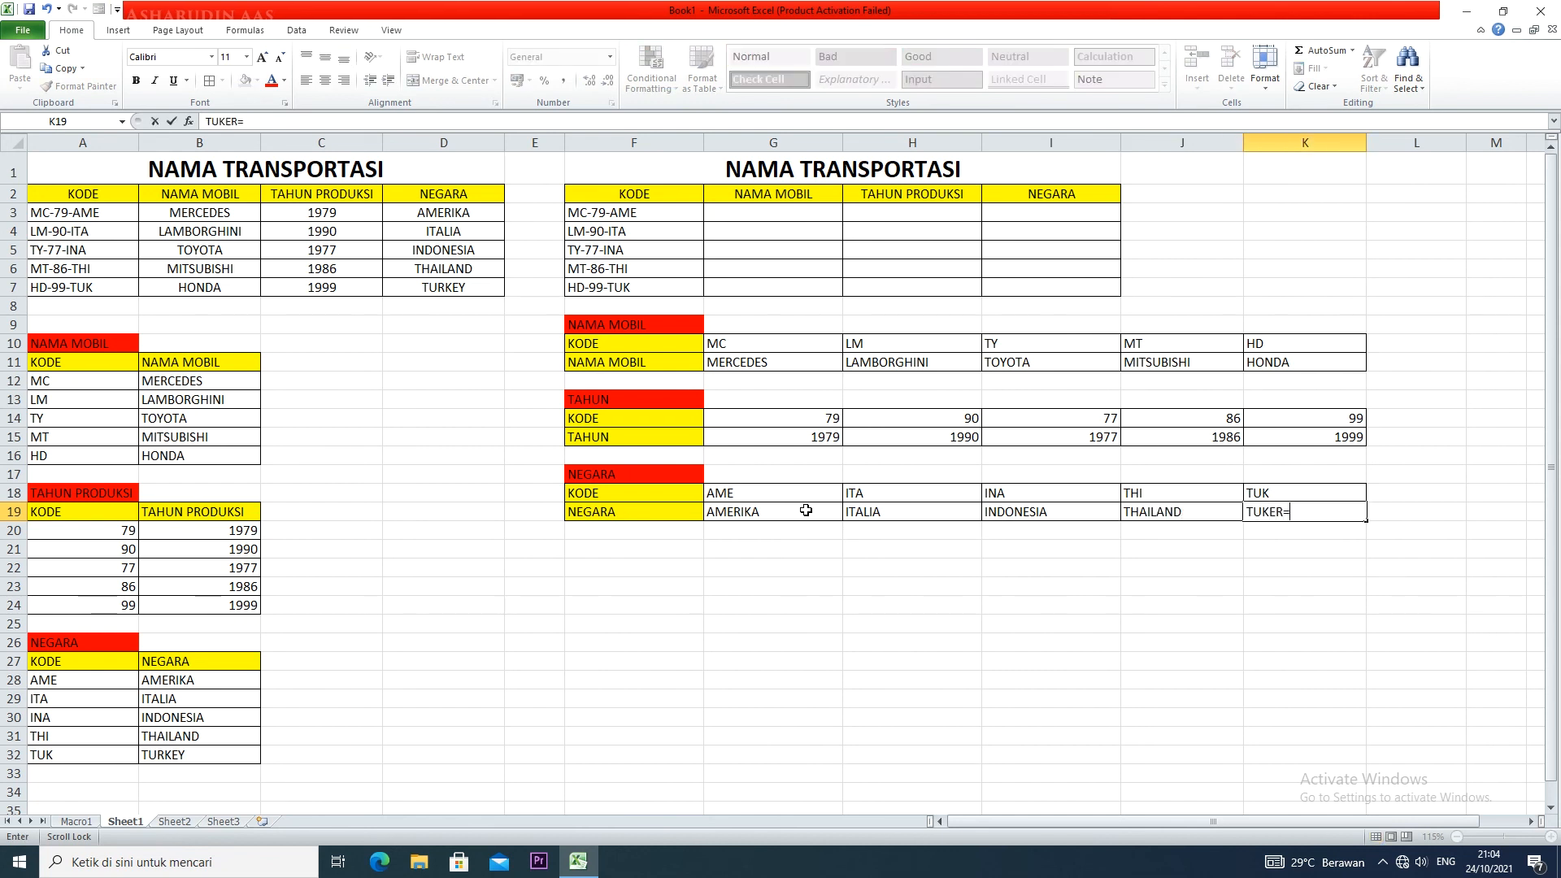
pyautogui.press('BackSpace')
pyautogui.press('BackSpace')
pyautogui.press('BackSpace')
pyautogui.press('BackSpace')
pyautogui.write('RKEY')
pyautogui.click(824, 565)
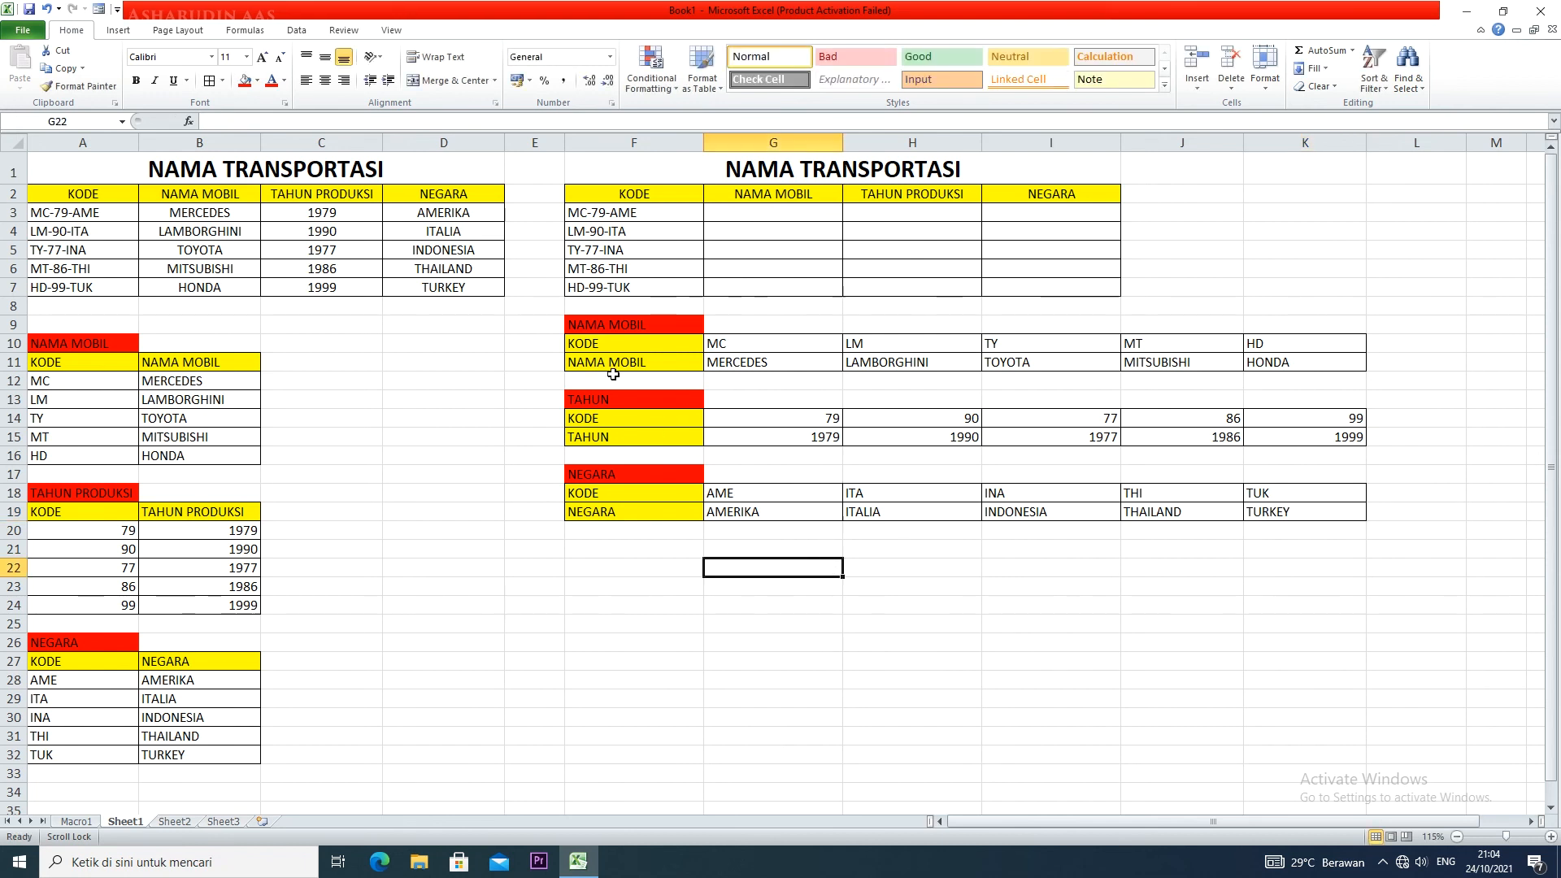
# - Enter =HLOOKUP(LEFT(F3;2);G10:K11;2;0) in G3 of the NAMA MOBIL column and fill it down to G7
pyautogui.click(773, 213)
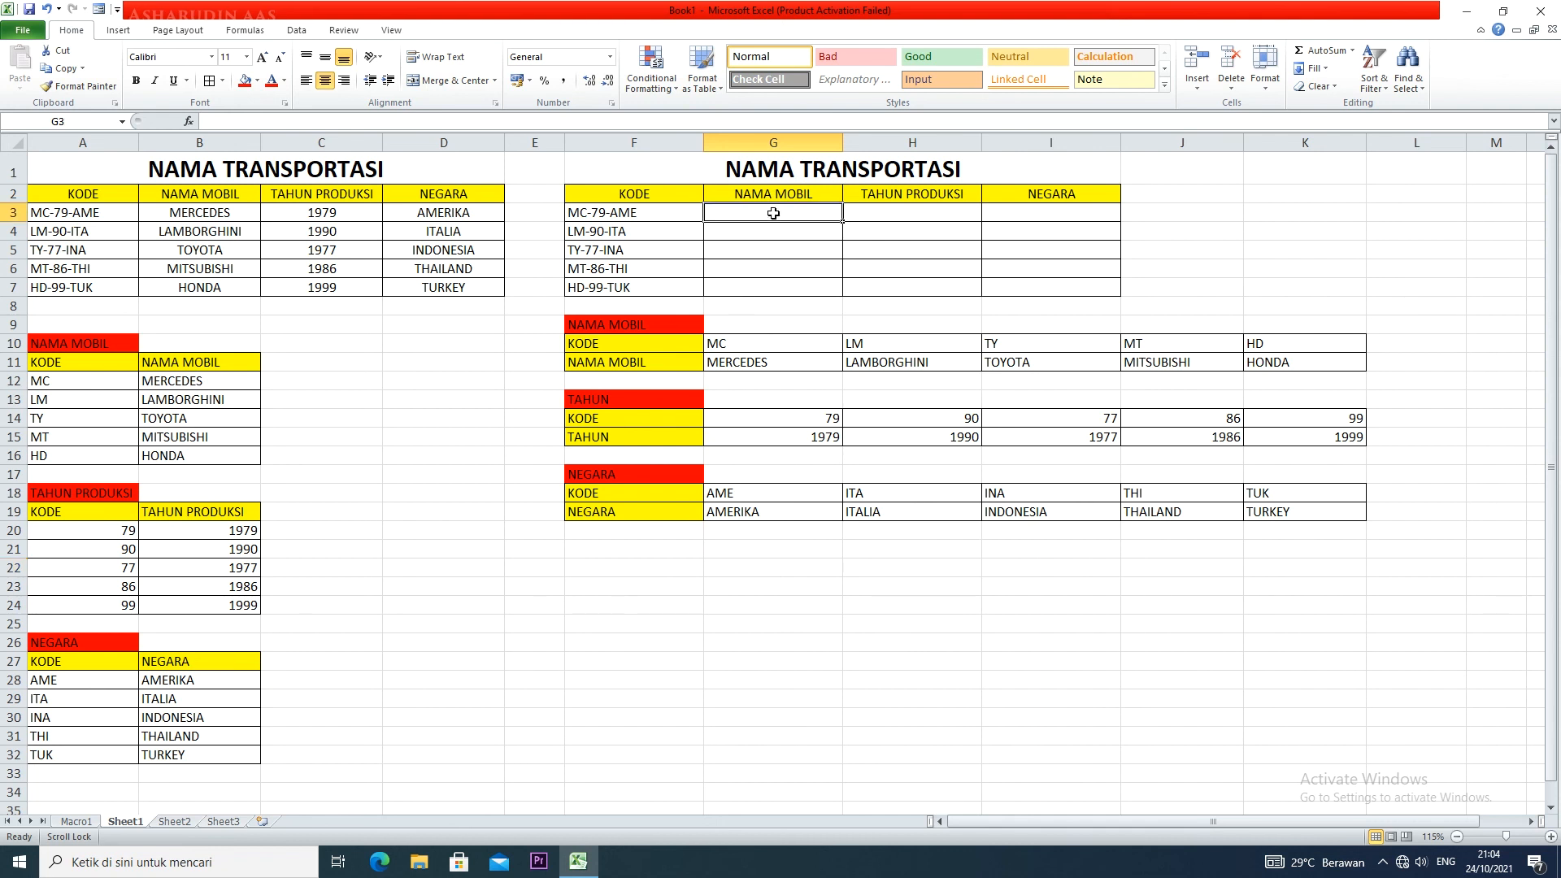
pyautogui.write('=')
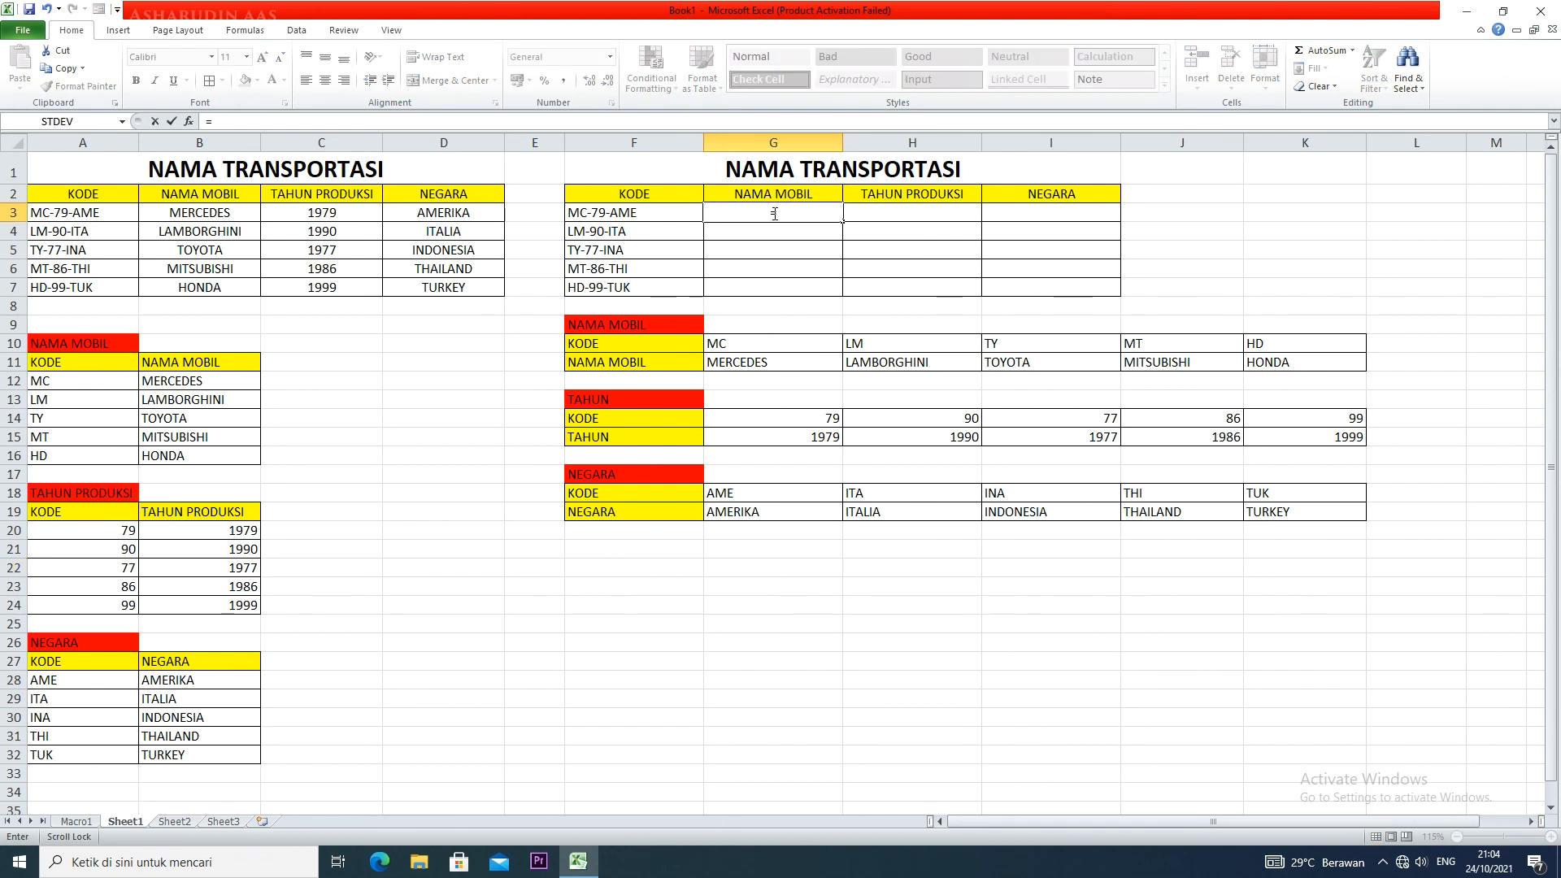
pyautogui.write('HLOOKUP(')
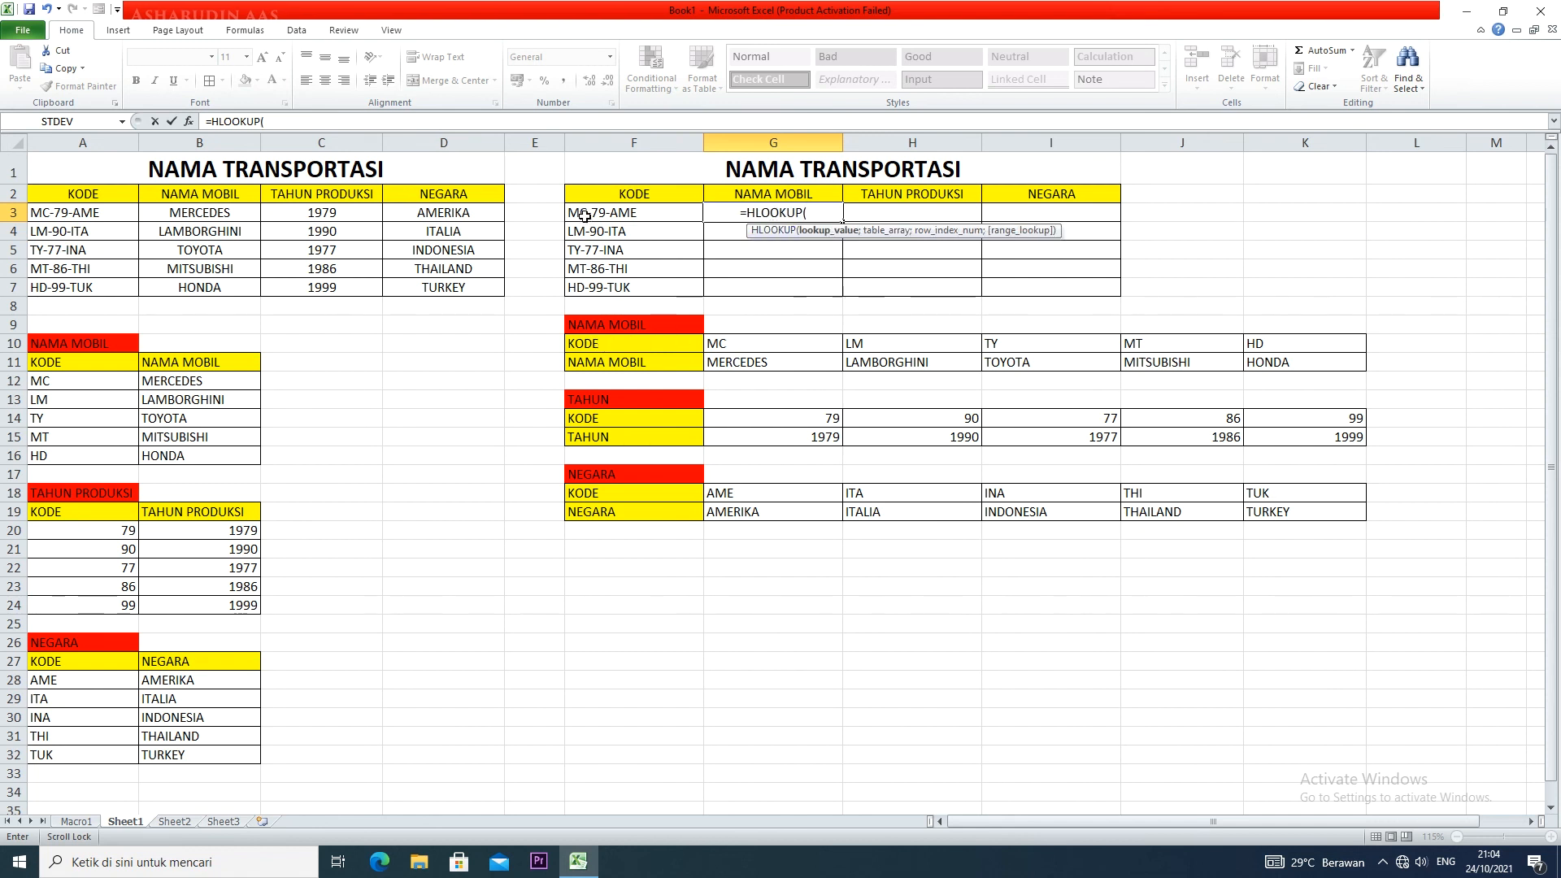
pyautogui.write('LEFT(')
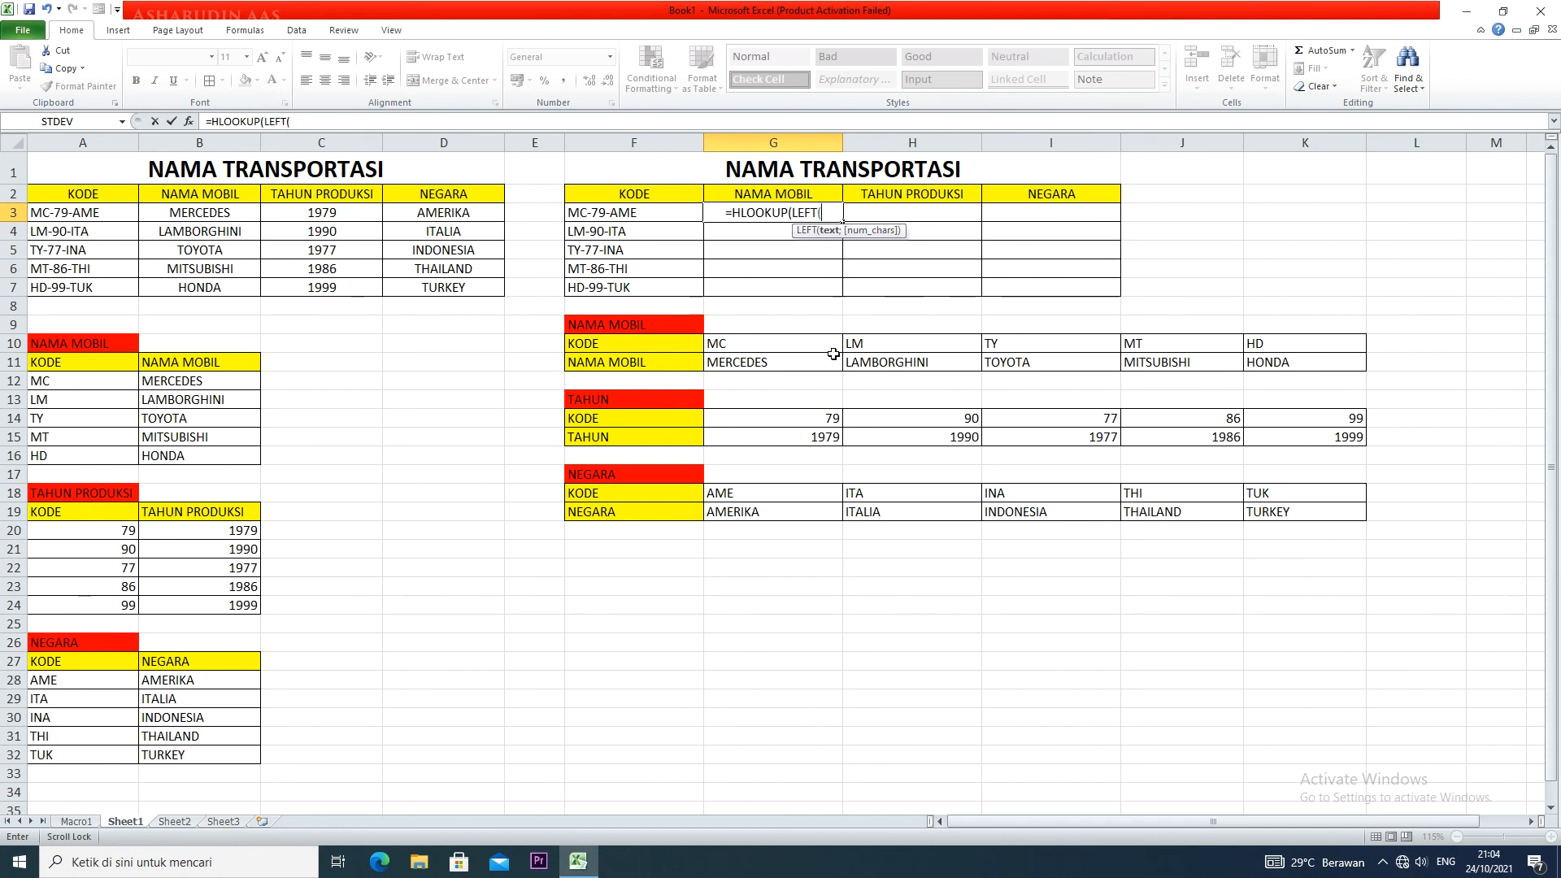
pyautogui.click(663, 211)
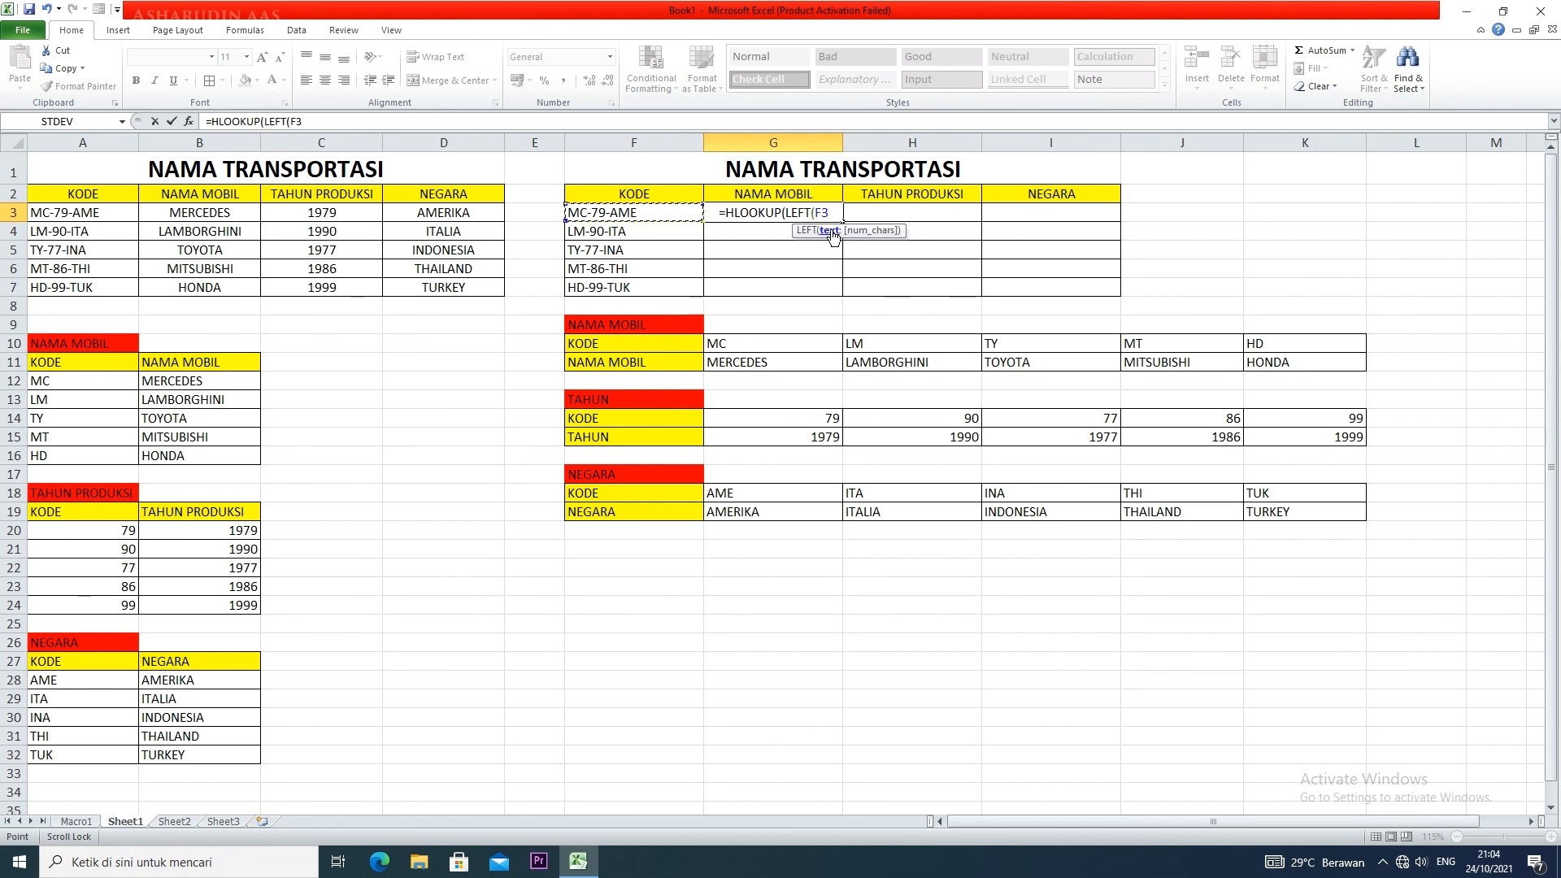
pyautogui.write(';')
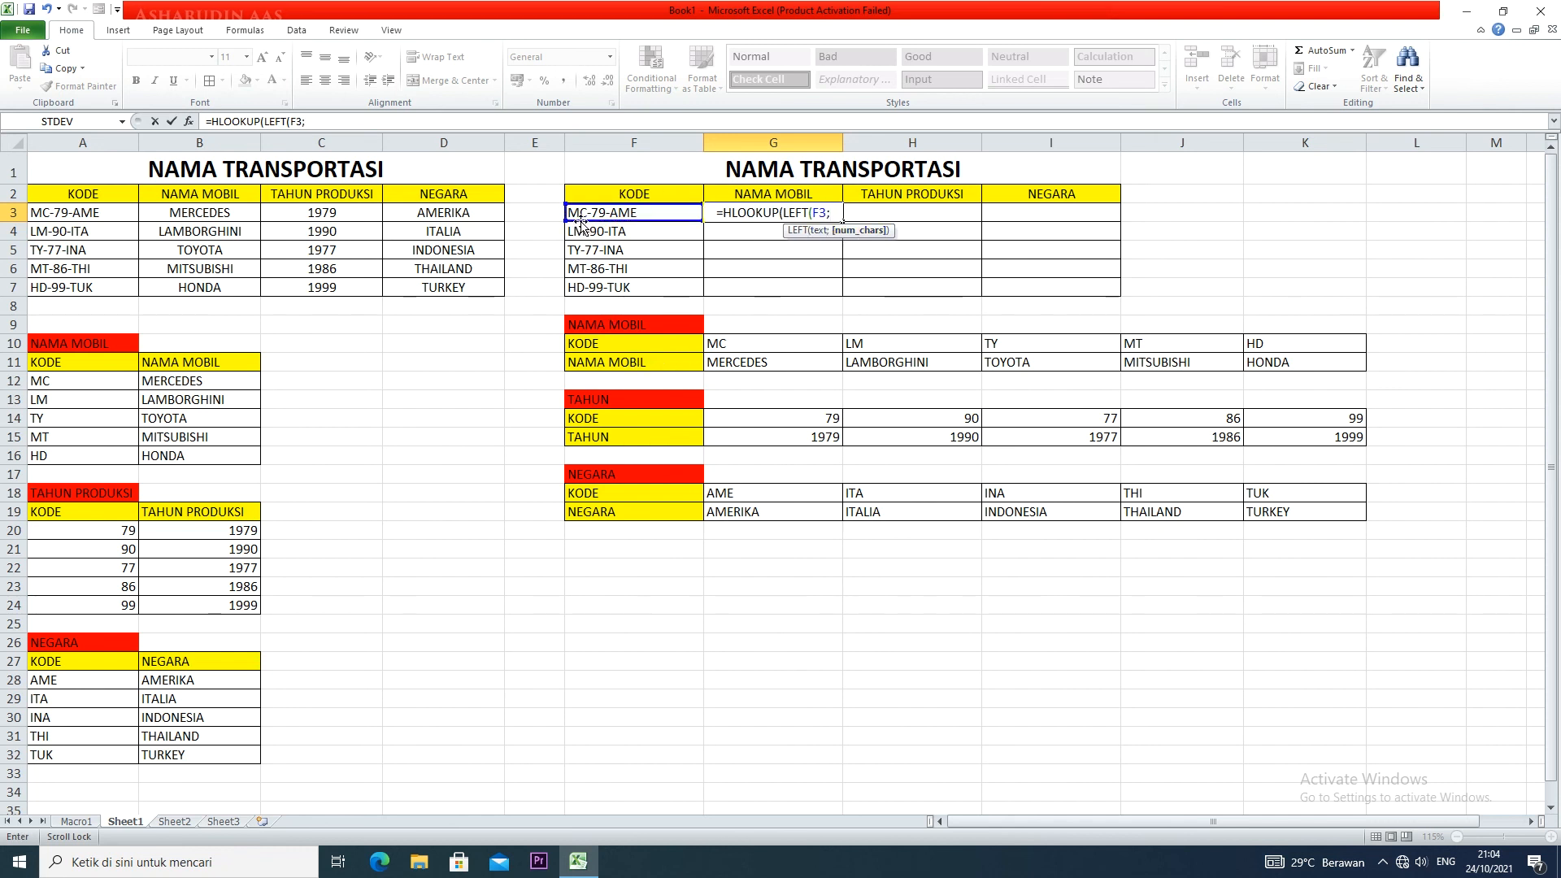
pyautogui.write('2')
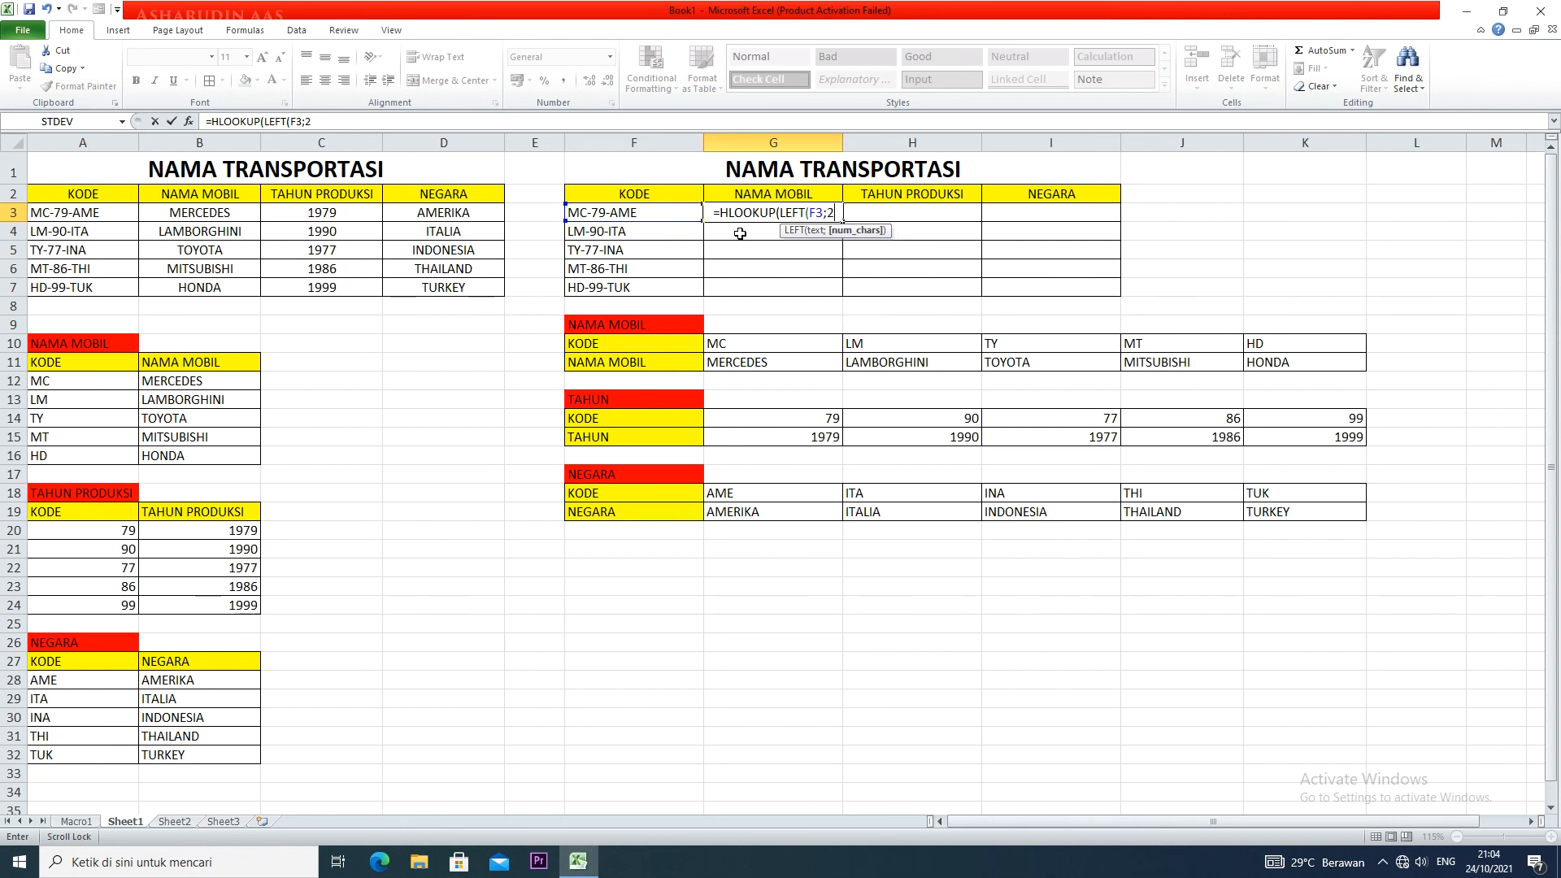
pyautogui.write(');')
pyautogui.moveTo(761, 341); pyautogui.dragTo(1255, 370)
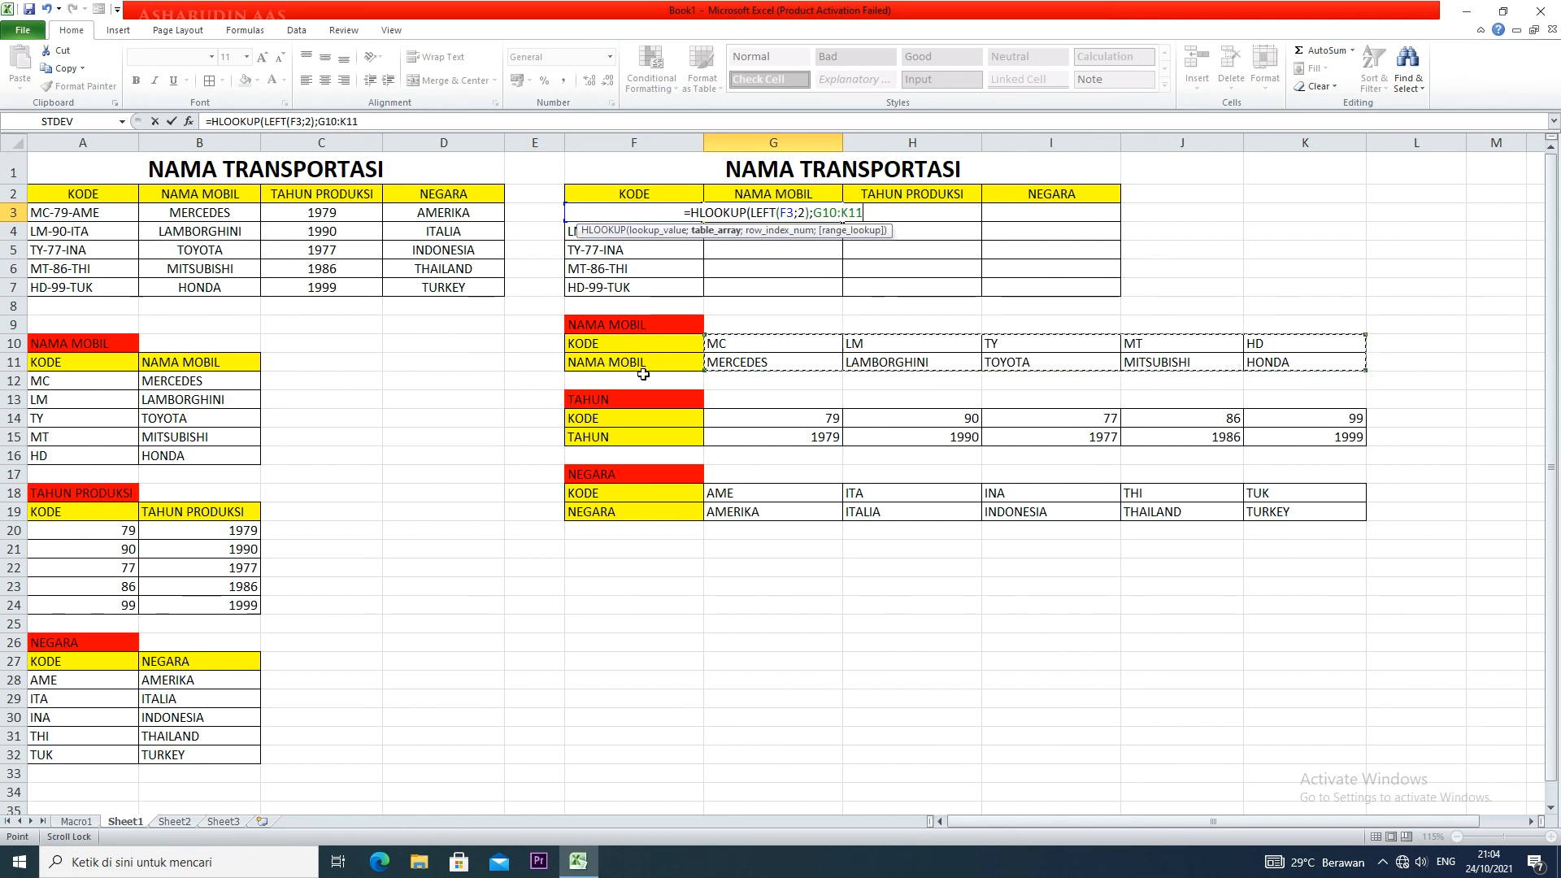
pyautogui.write(';')
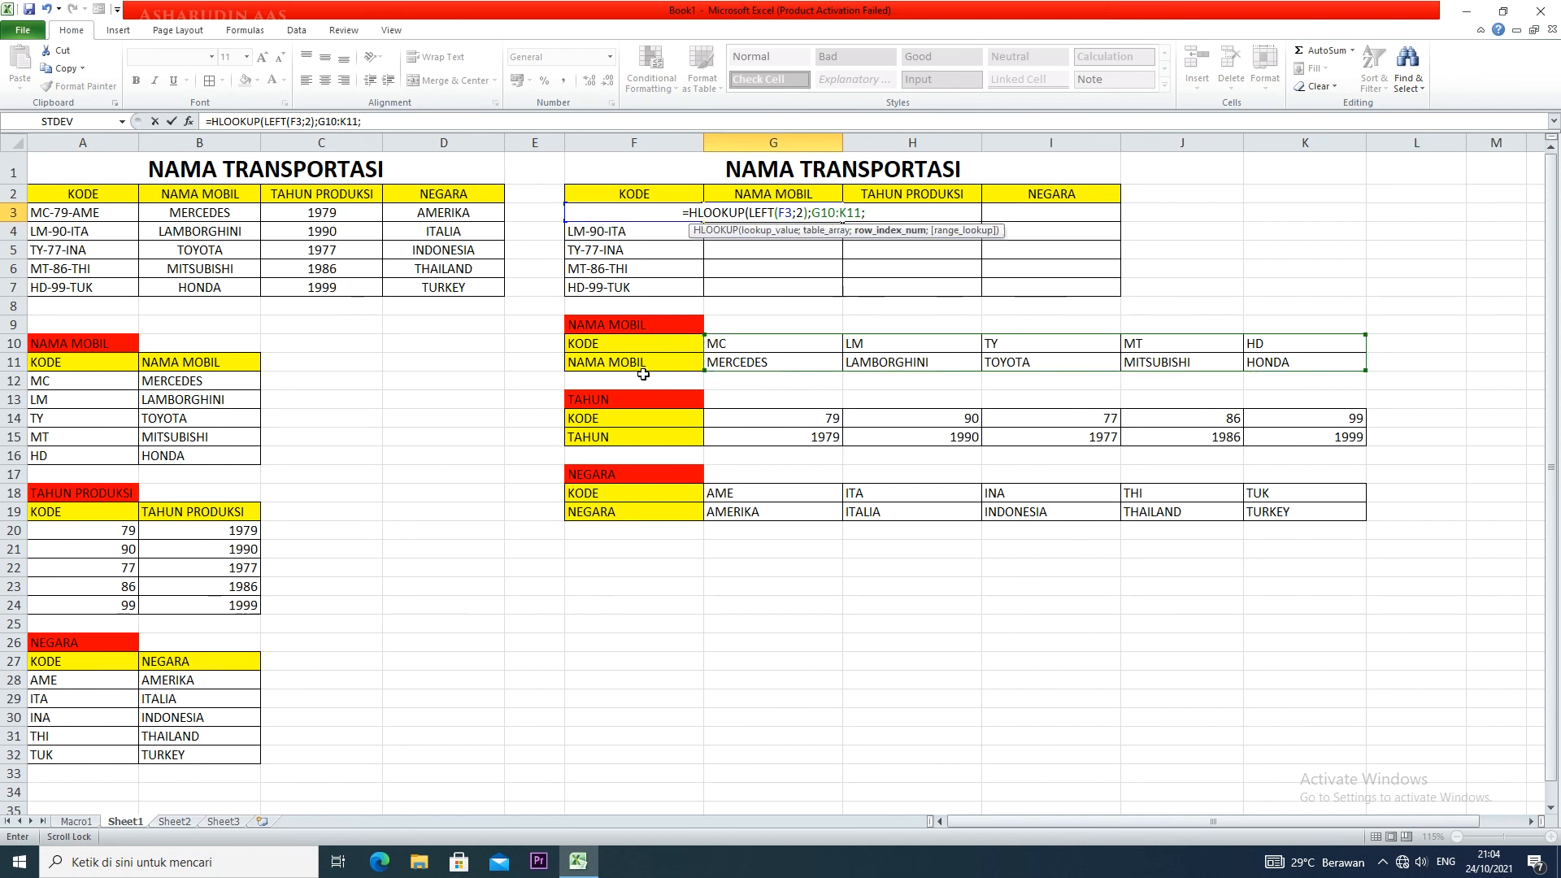
pyautogui.write('2')
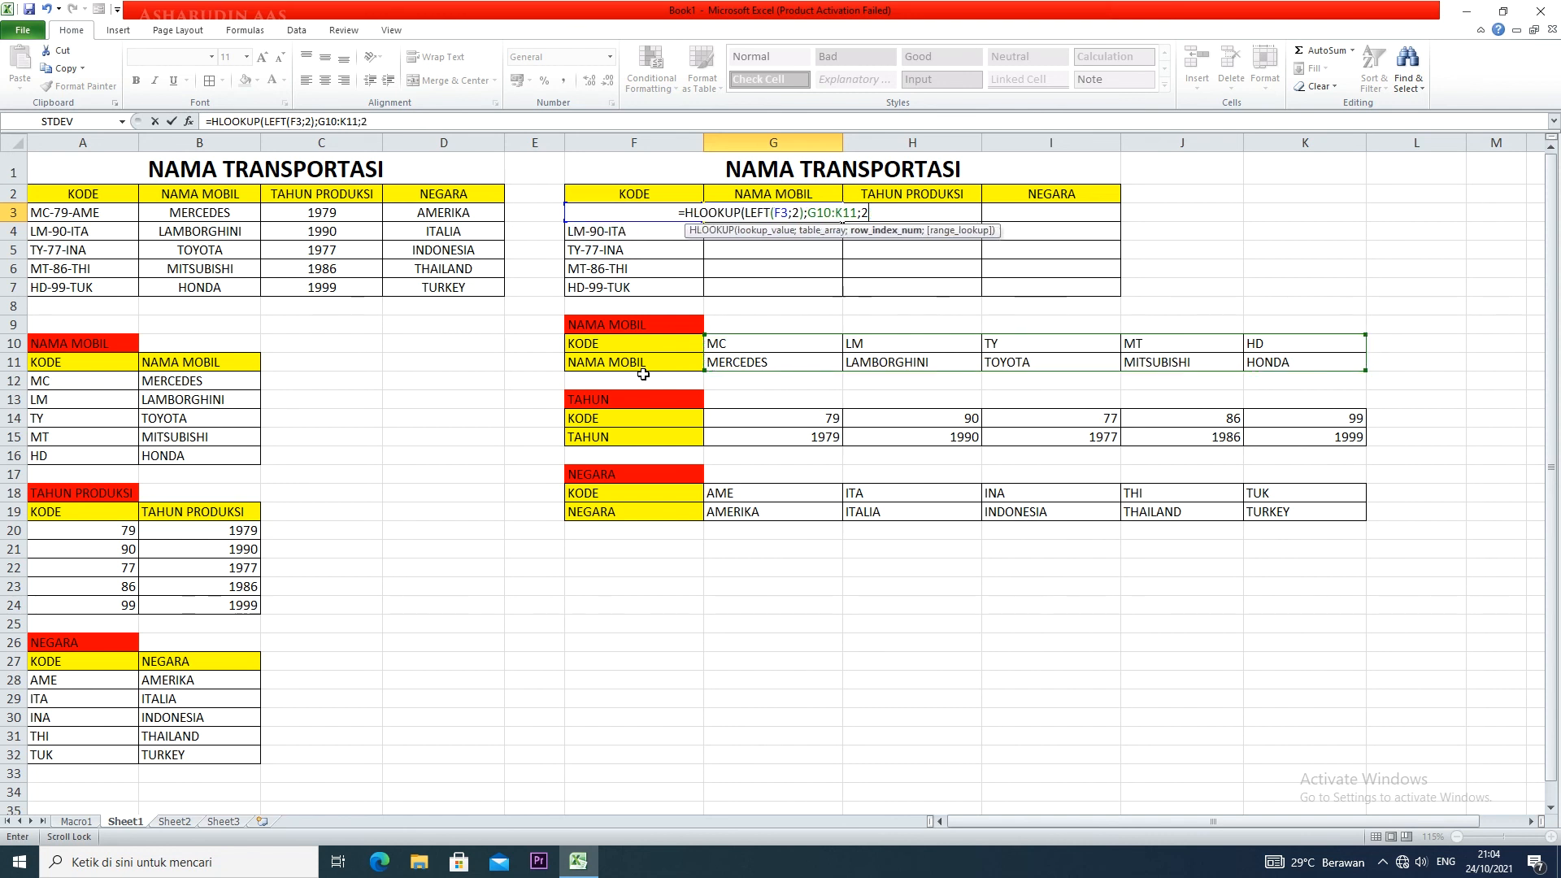
pyautogui.write(';0')
pyautogui.press('Return')
pyautogui.click(836, 212)
pyautogui.moveTo(843, 221); pyautogui.dragTo(831, 292)
# - Shift the lookup range in the HLOOKUP formulas of G4 and G5 to G10:K11
pyautogui.click(824, 237)
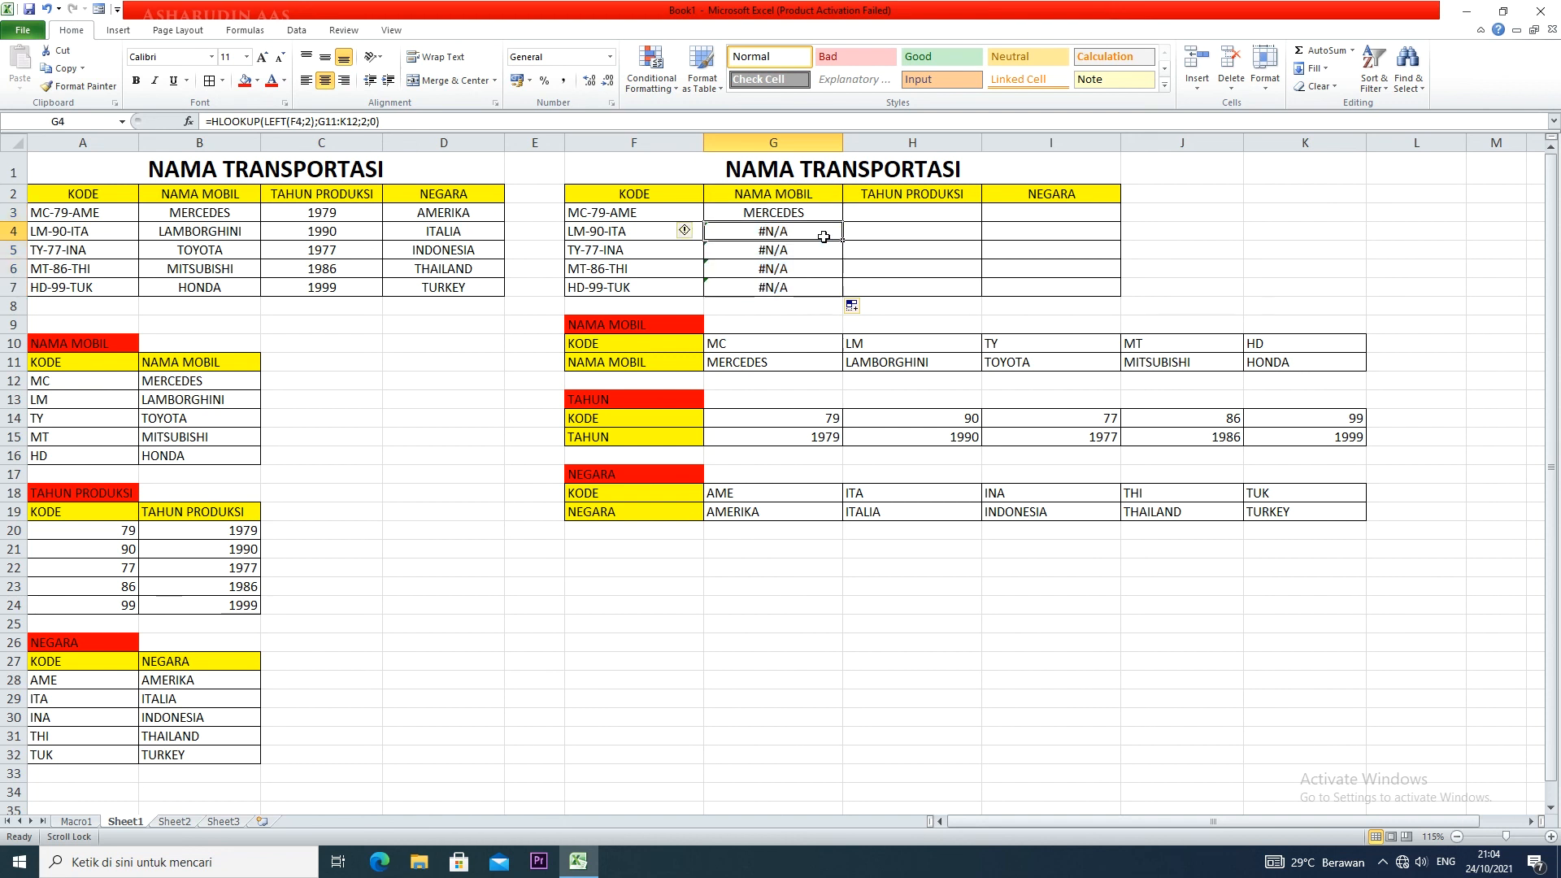
pyautogui.doubleClick(823, 237)
pyautogui.moveTo(926, 353); pyautogui.dragTo(942, 348)
pyautogui.press('Return')
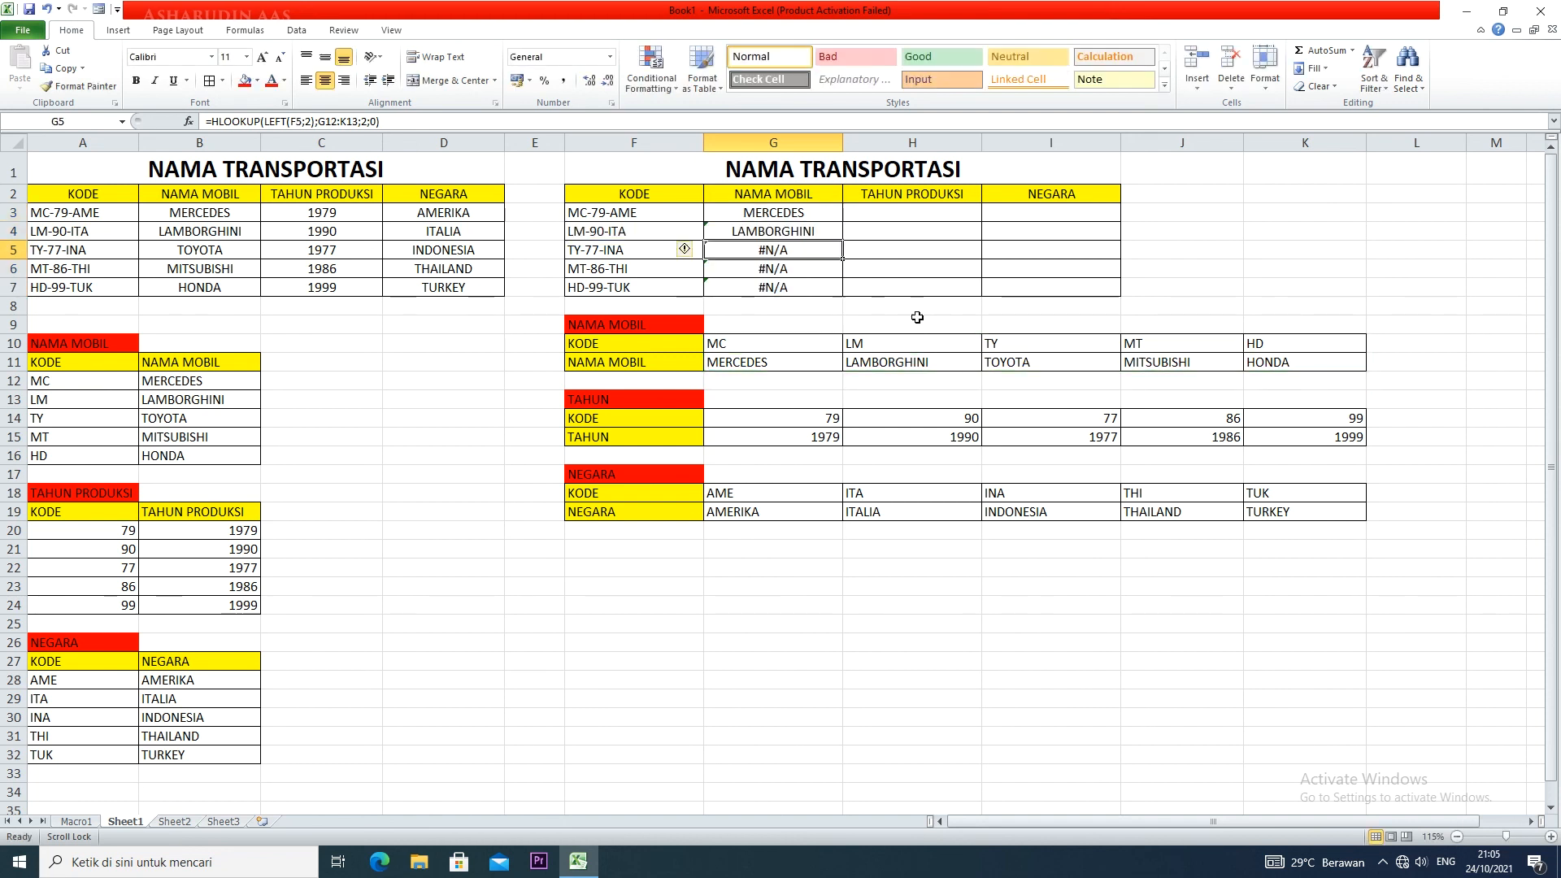
pyautogui.doubleClick(824, 251)
pyautogui.moveTo(891, 378); pyautogui.dragTo(892, 341)
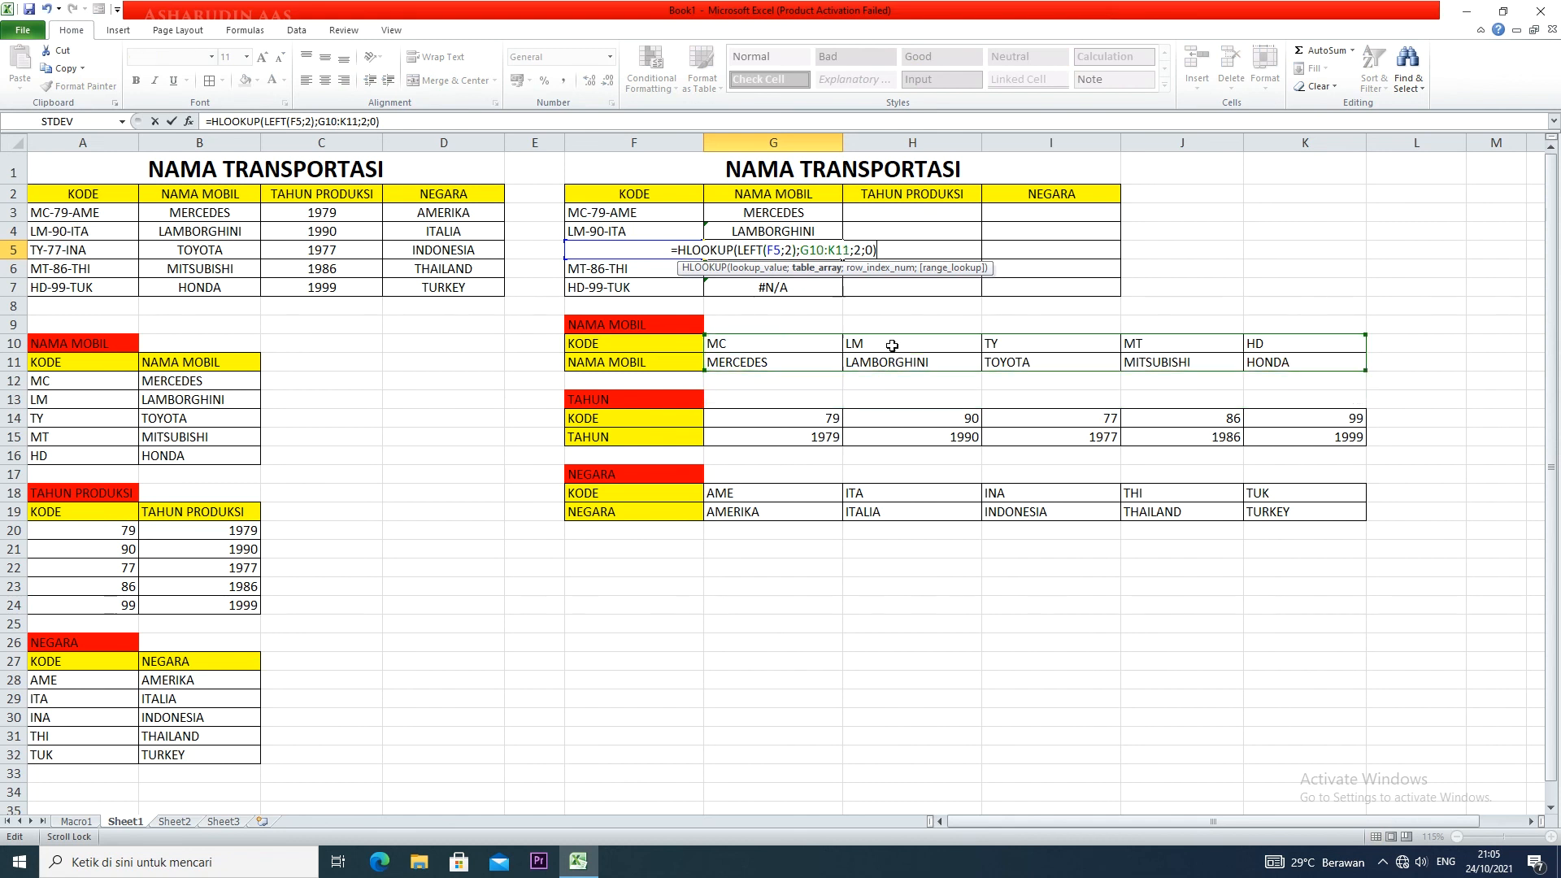
pyautogui.press('Return')
# - Shift the lookup range in the HLOOKUP formulas of G6 and G7 to G10:K11
pyautogui.doubleClick(808, 268)
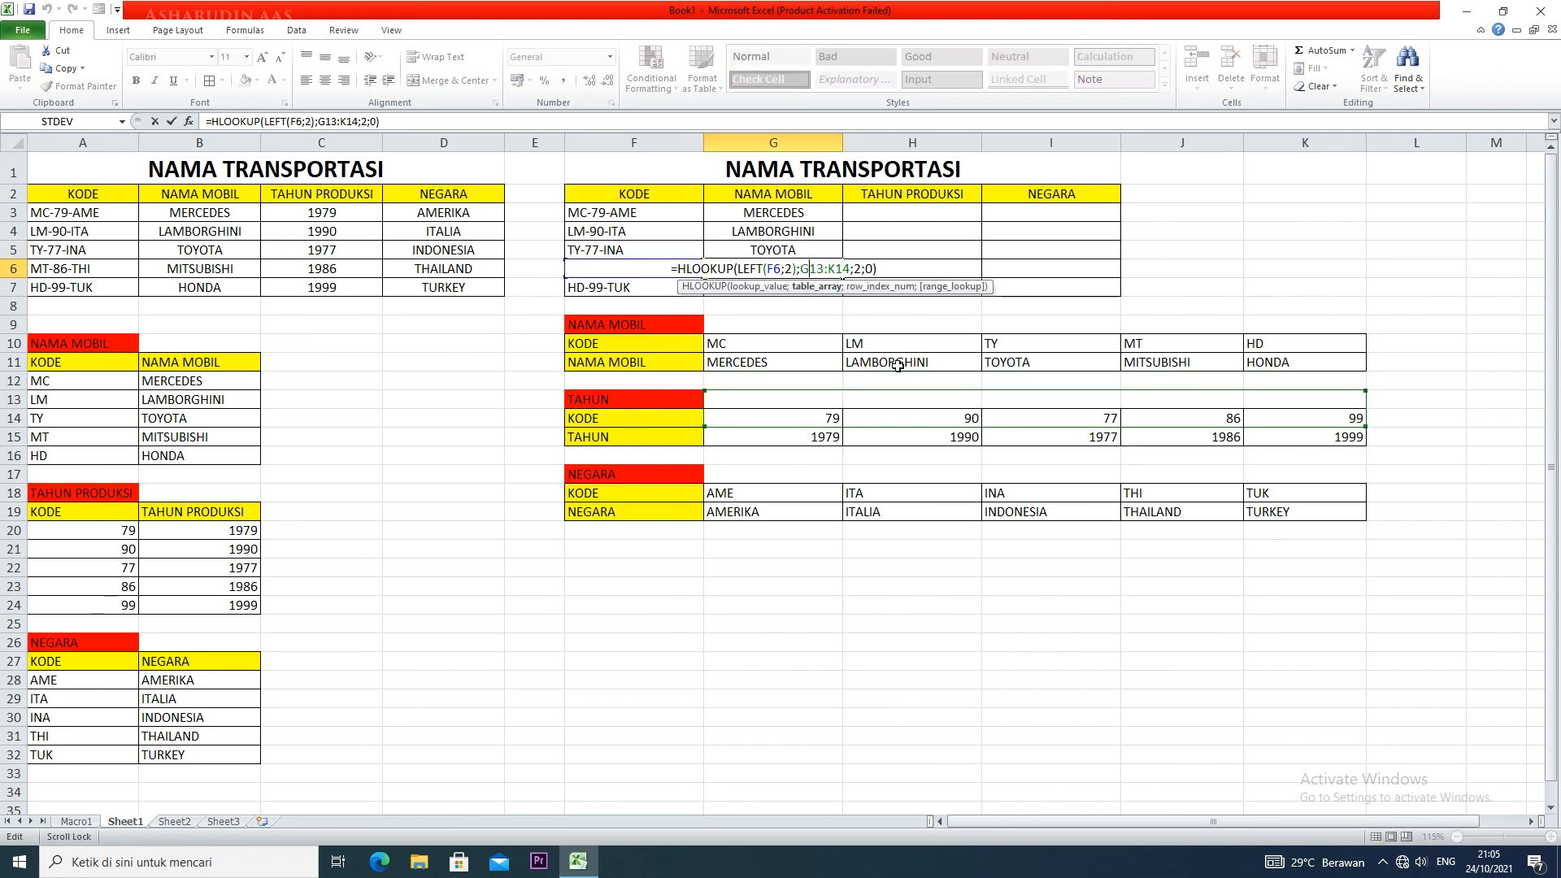
pyautogui.moveTo(899, 394); pyautogui.dragTo(904, 343)
pyautogui.press('Return')
pyautogui.press('F2')
pyautogui.moveTo(898, 409); pyautogui.dragTo(903, 340)
pyautogui.press('Return')
pyautogui.click(814, 264)
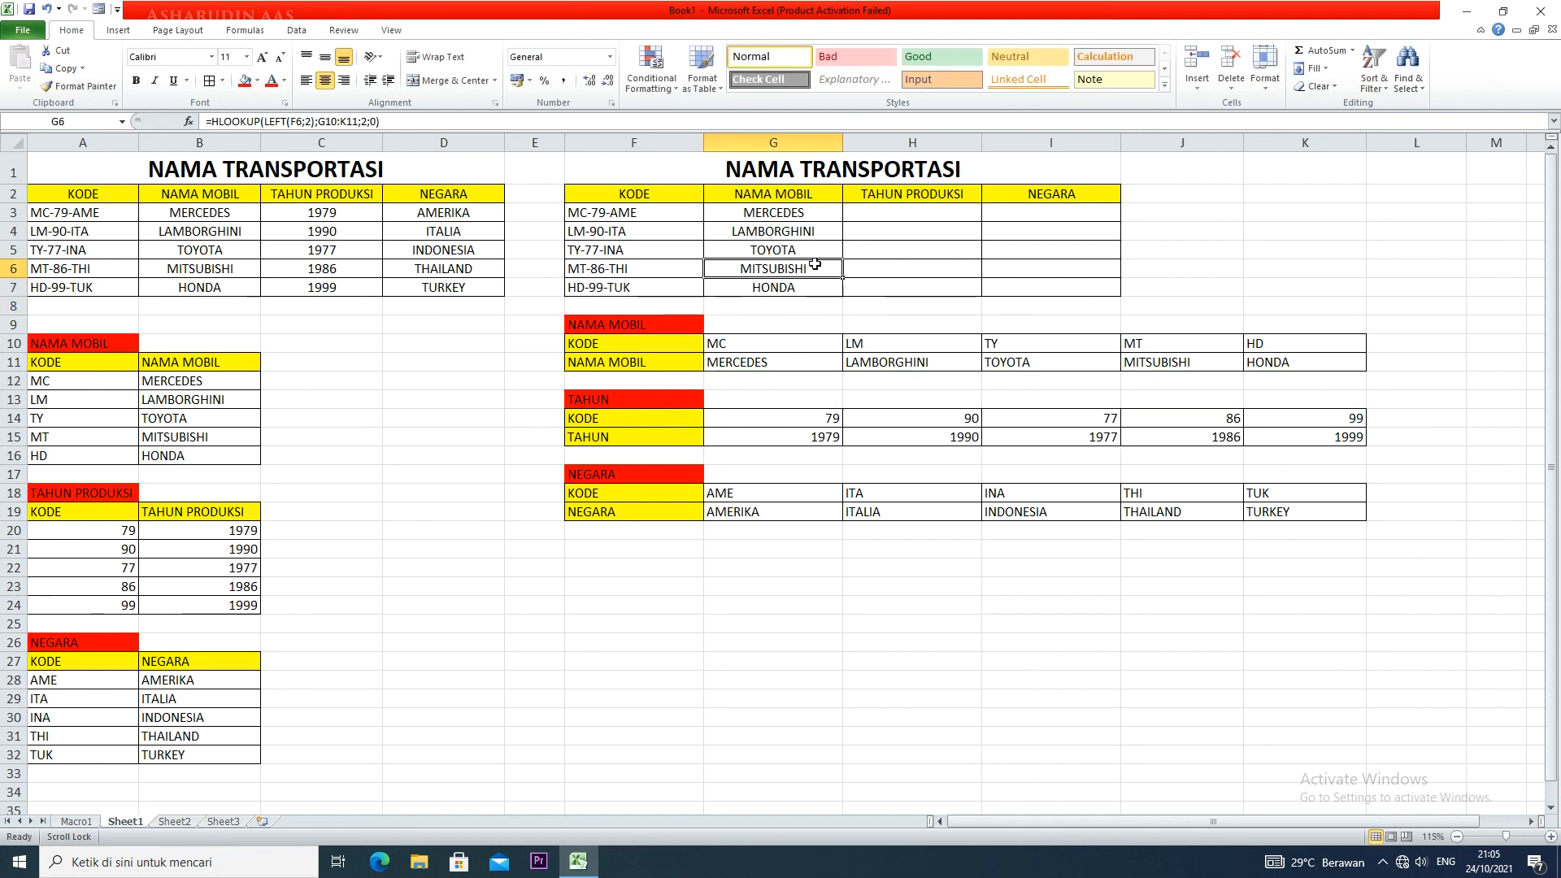
# - Enter =HLOOKUP(MID(F3;4;2);$G$14:$K$15;2;0) in H3 of the second table's TAHUN PRODUKSI column
pyautogui.click(915, 216)
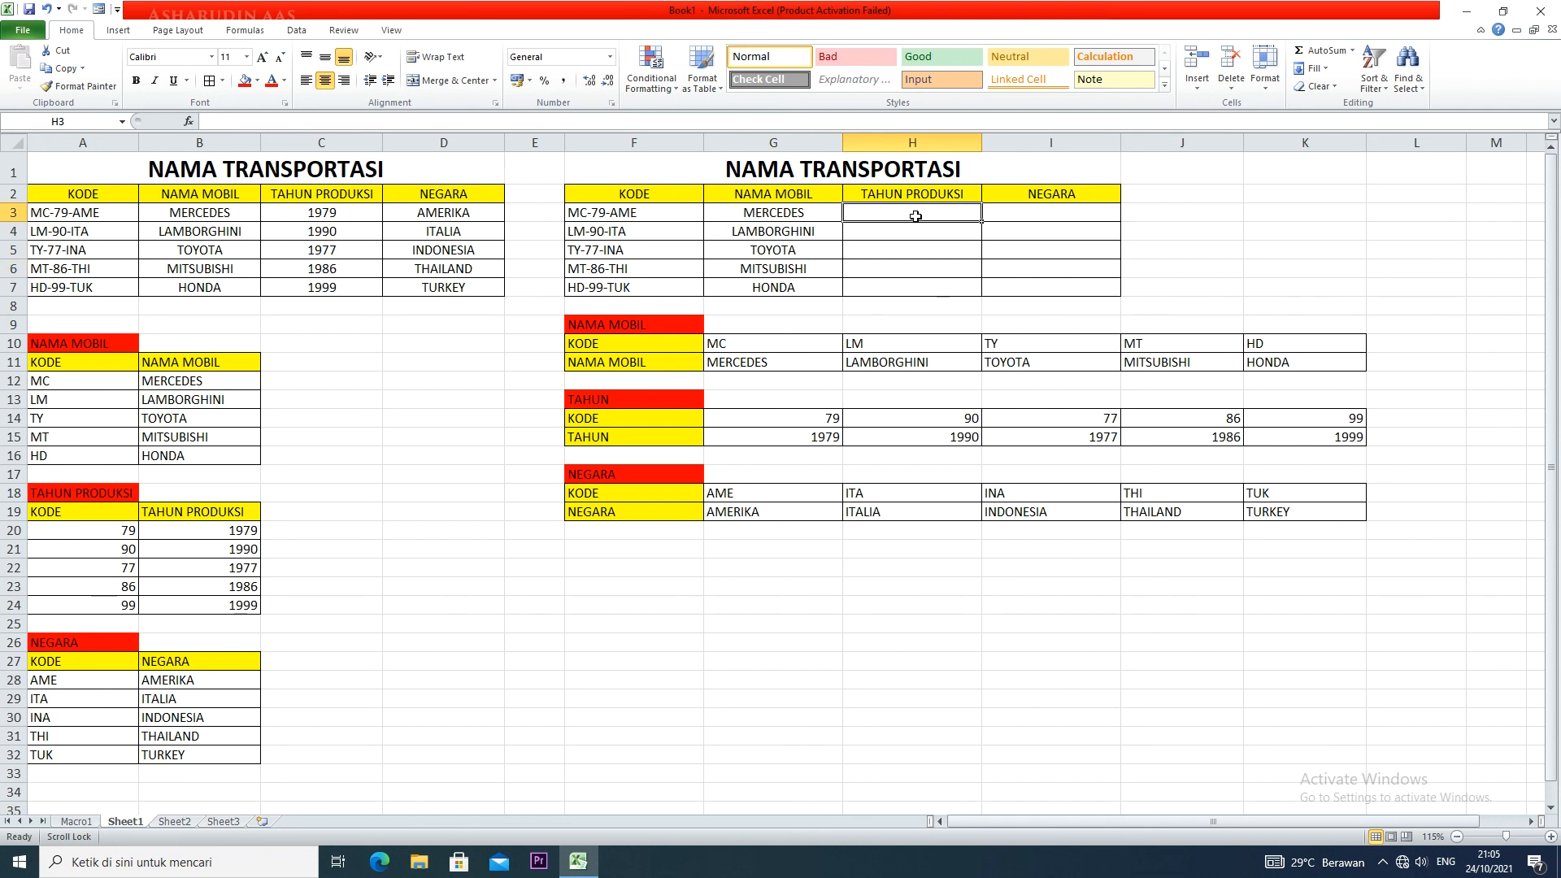
pyautogui.write('=MI')
pyautogui.press('BackSpace')
pyautogui.press('BackSpace')
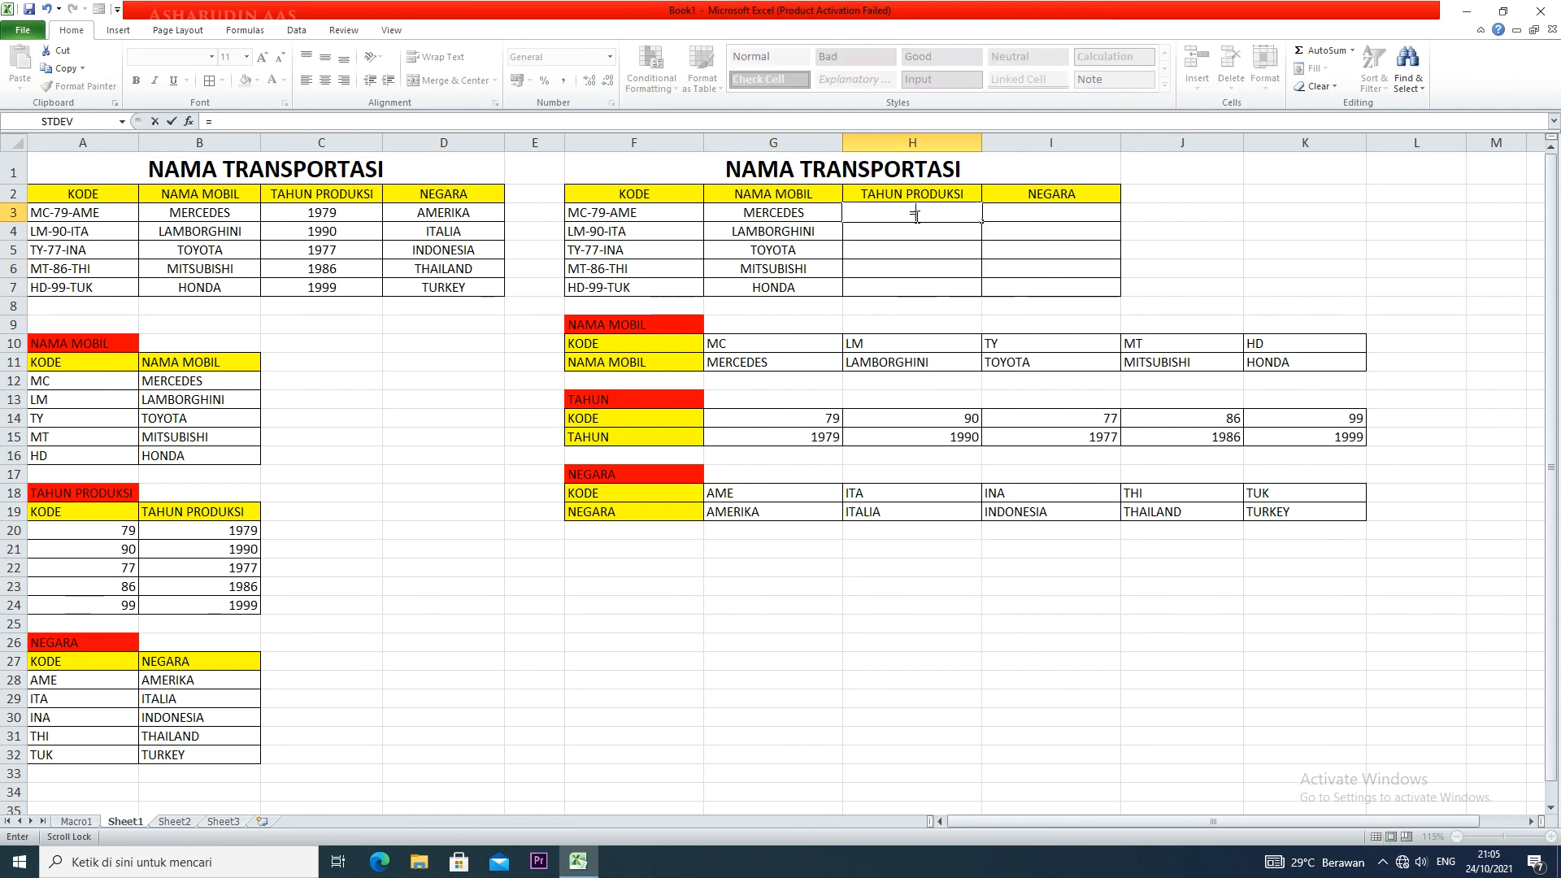
pyautogui.write('HLOOKUPO')
pyautogui.press('BackSpace')
pyautogui.write('(')
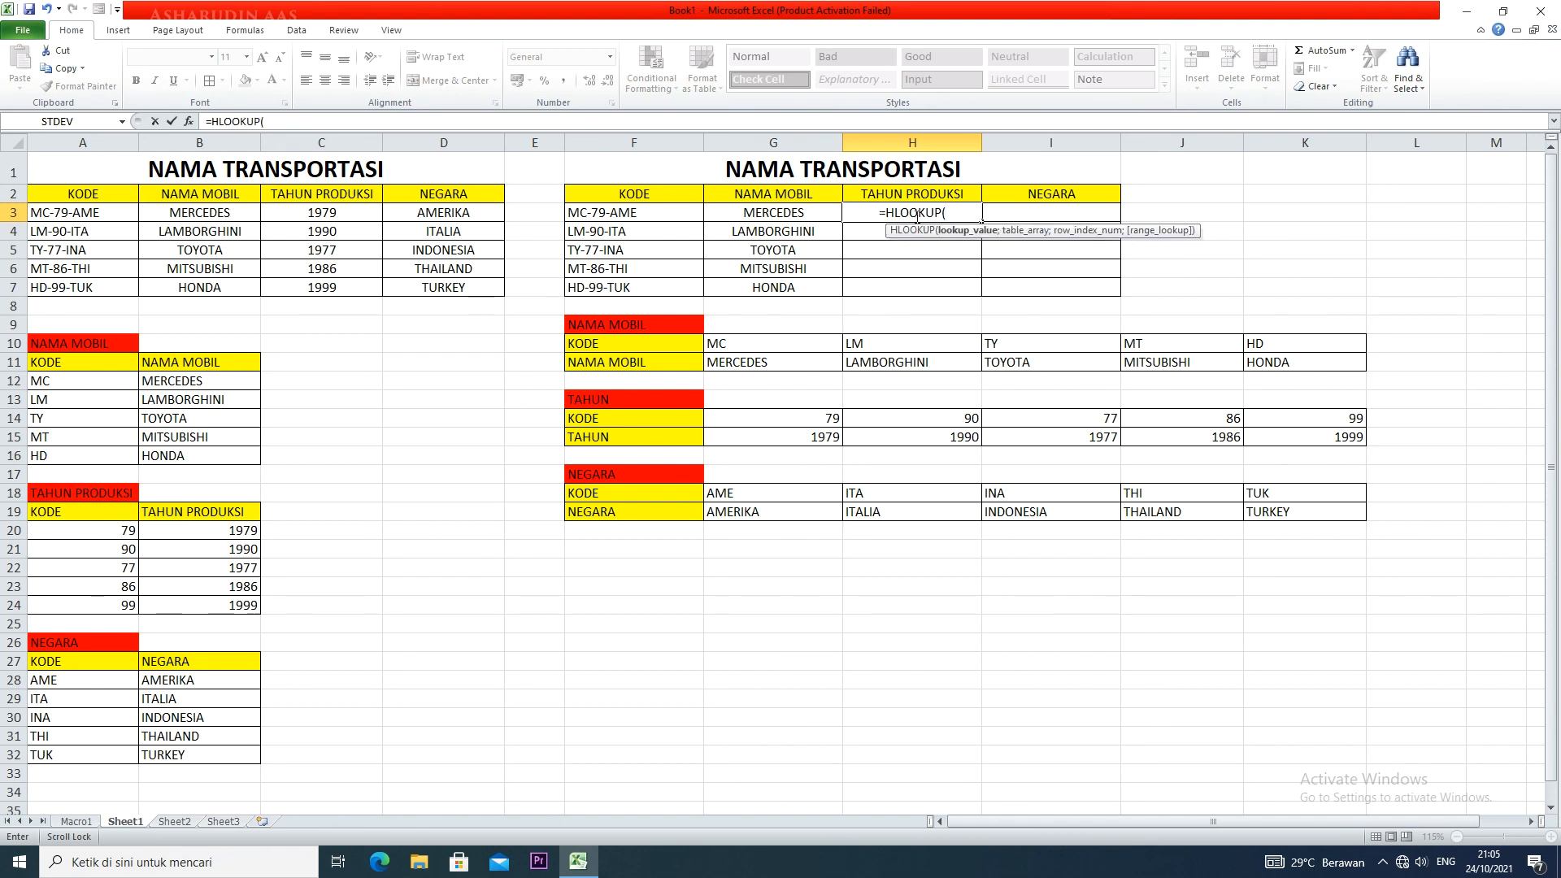
pyautogui.write('MID(')
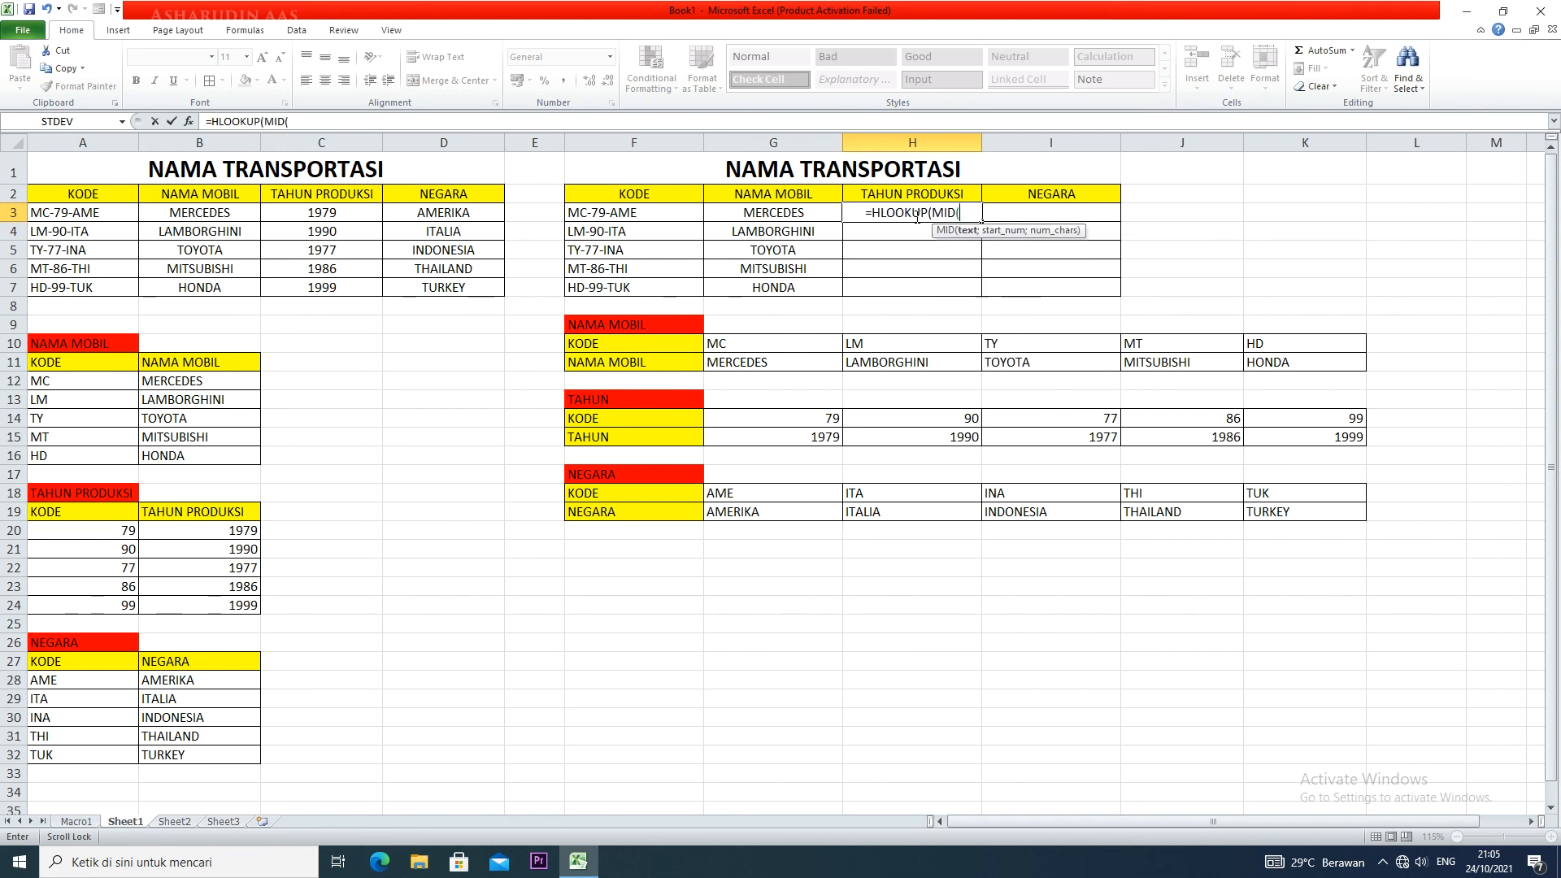
pyautogui.click(616, 213)
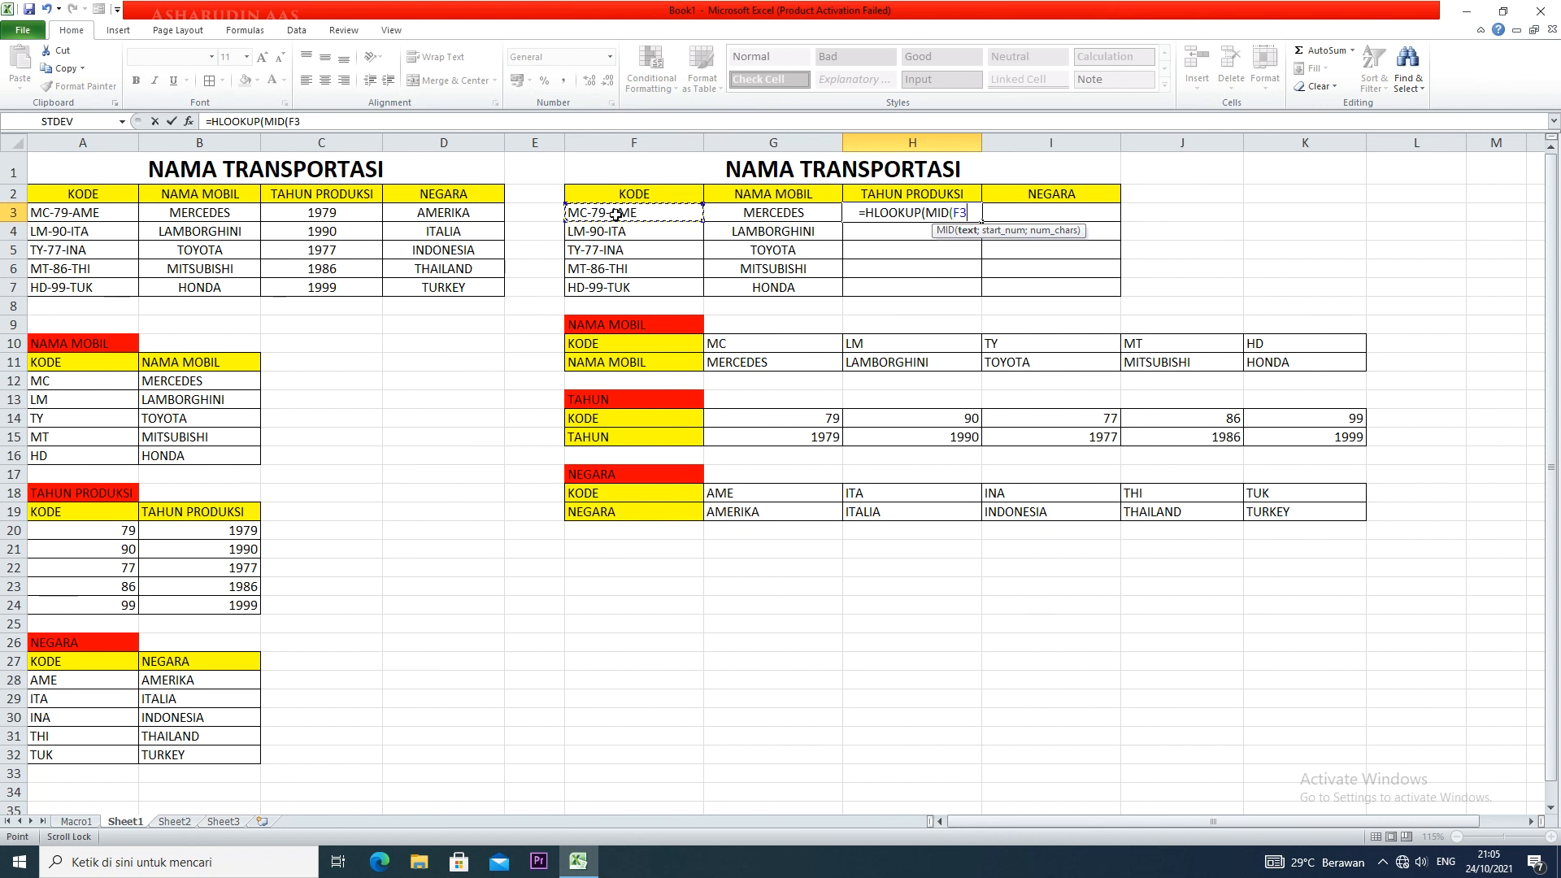
pyautogui.write(';')
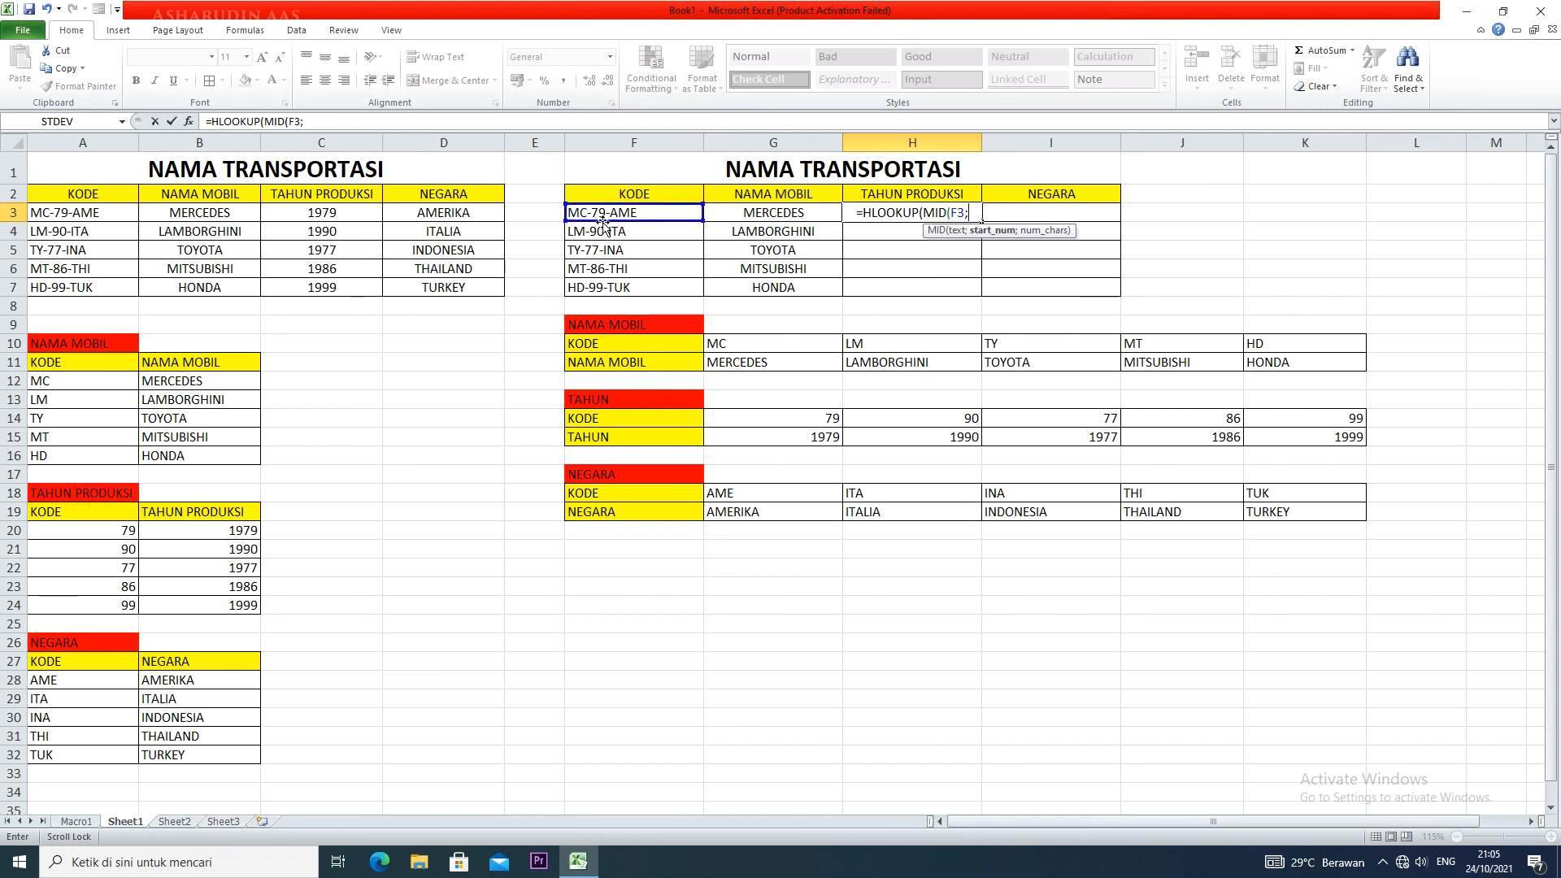
pyautogui.write('4;2);')
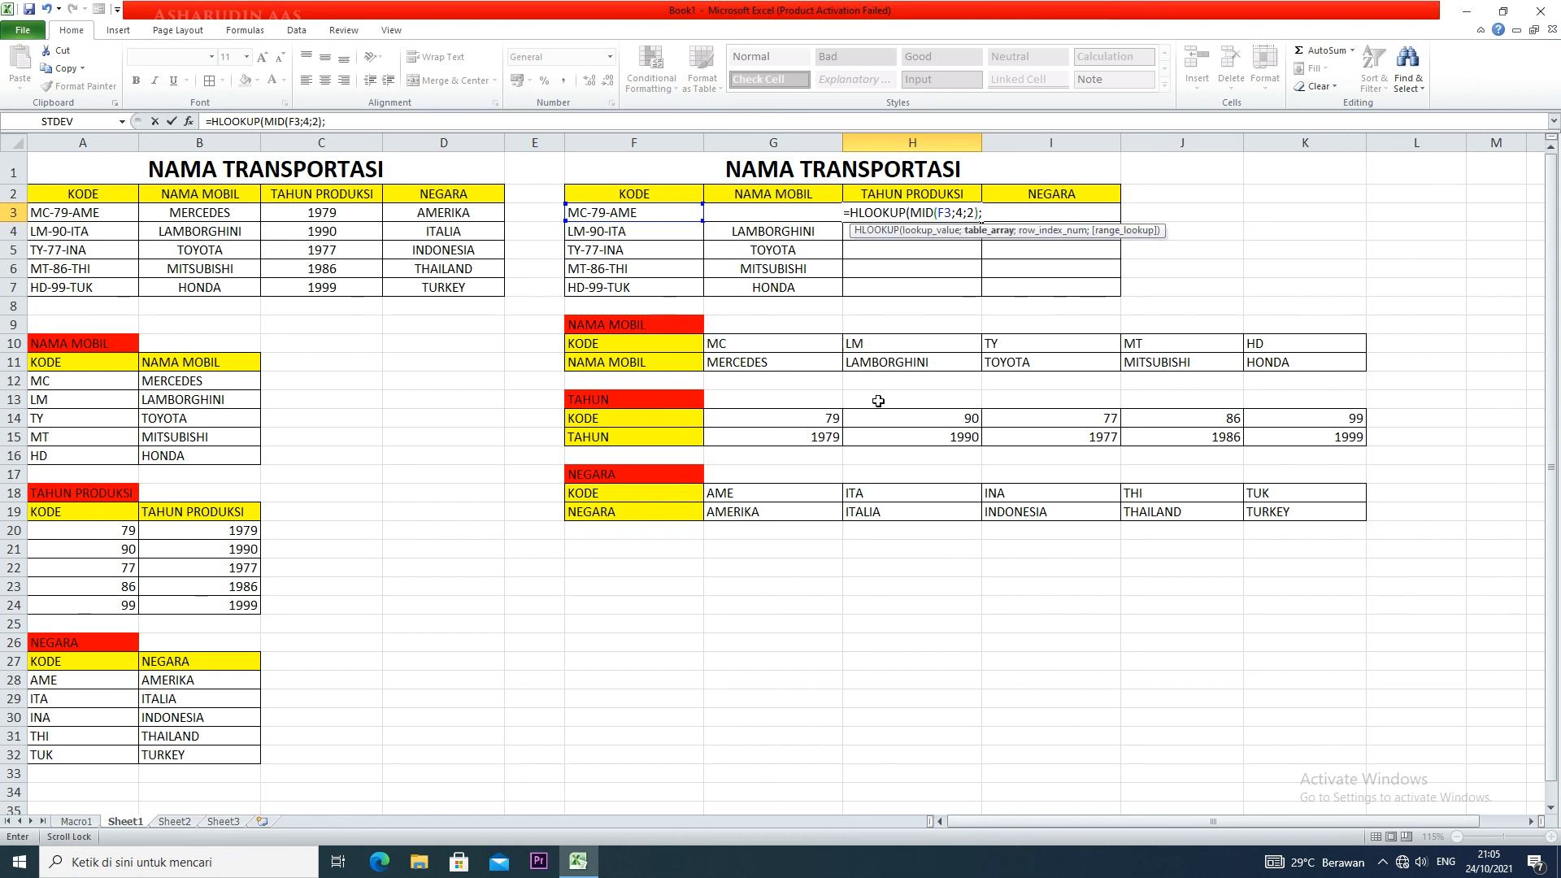
pyautogui.moveTo(829, 426); pyautogui.dragTo(1251, 443)
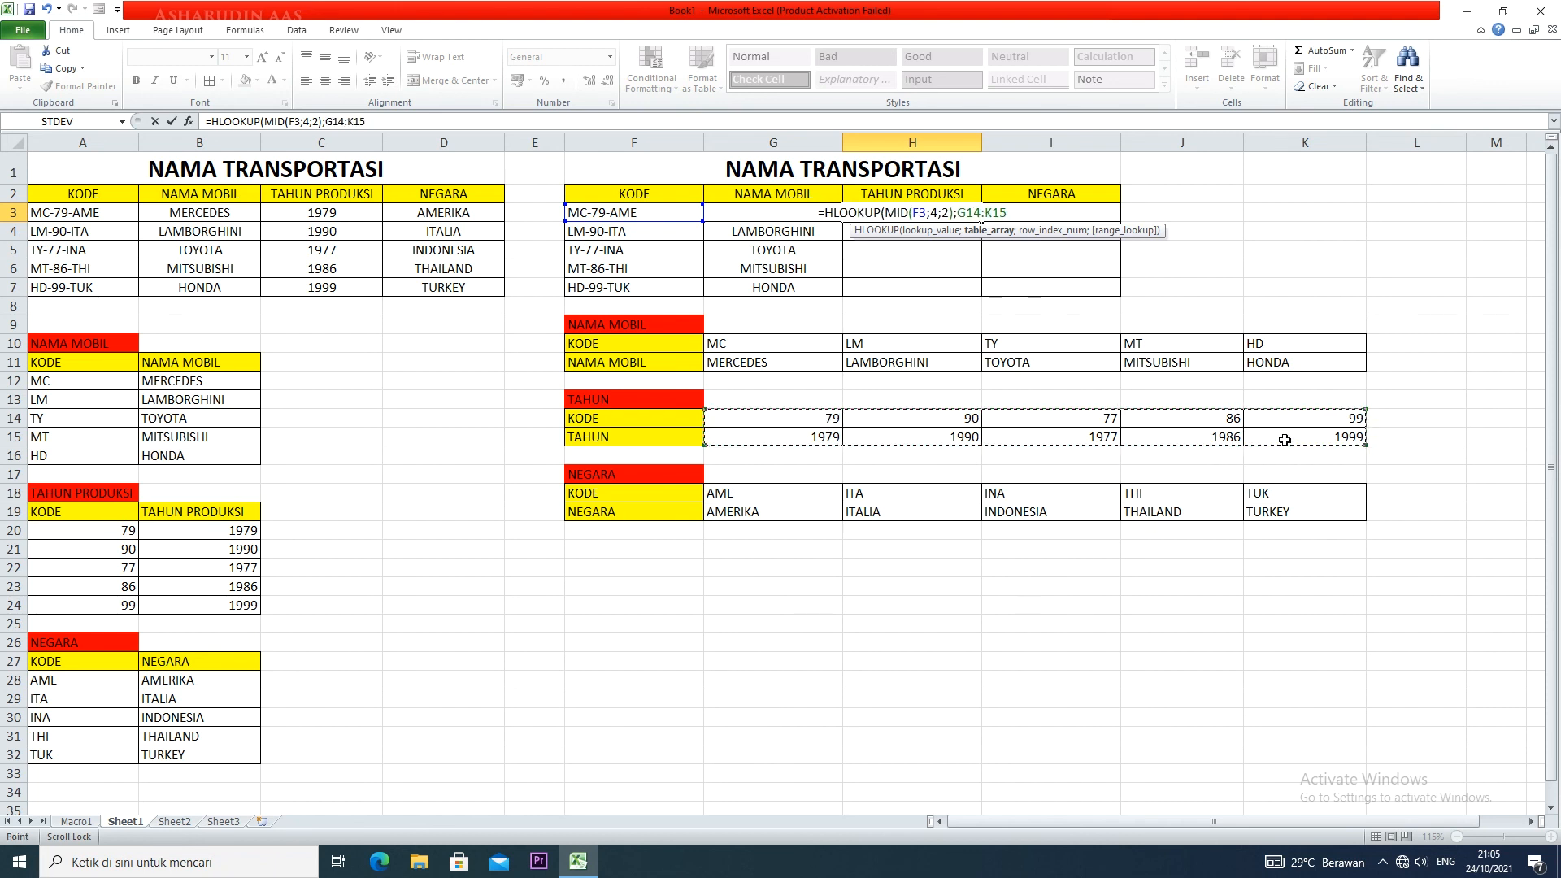
pyautogui.press('F4')
pyautogui.write(';')
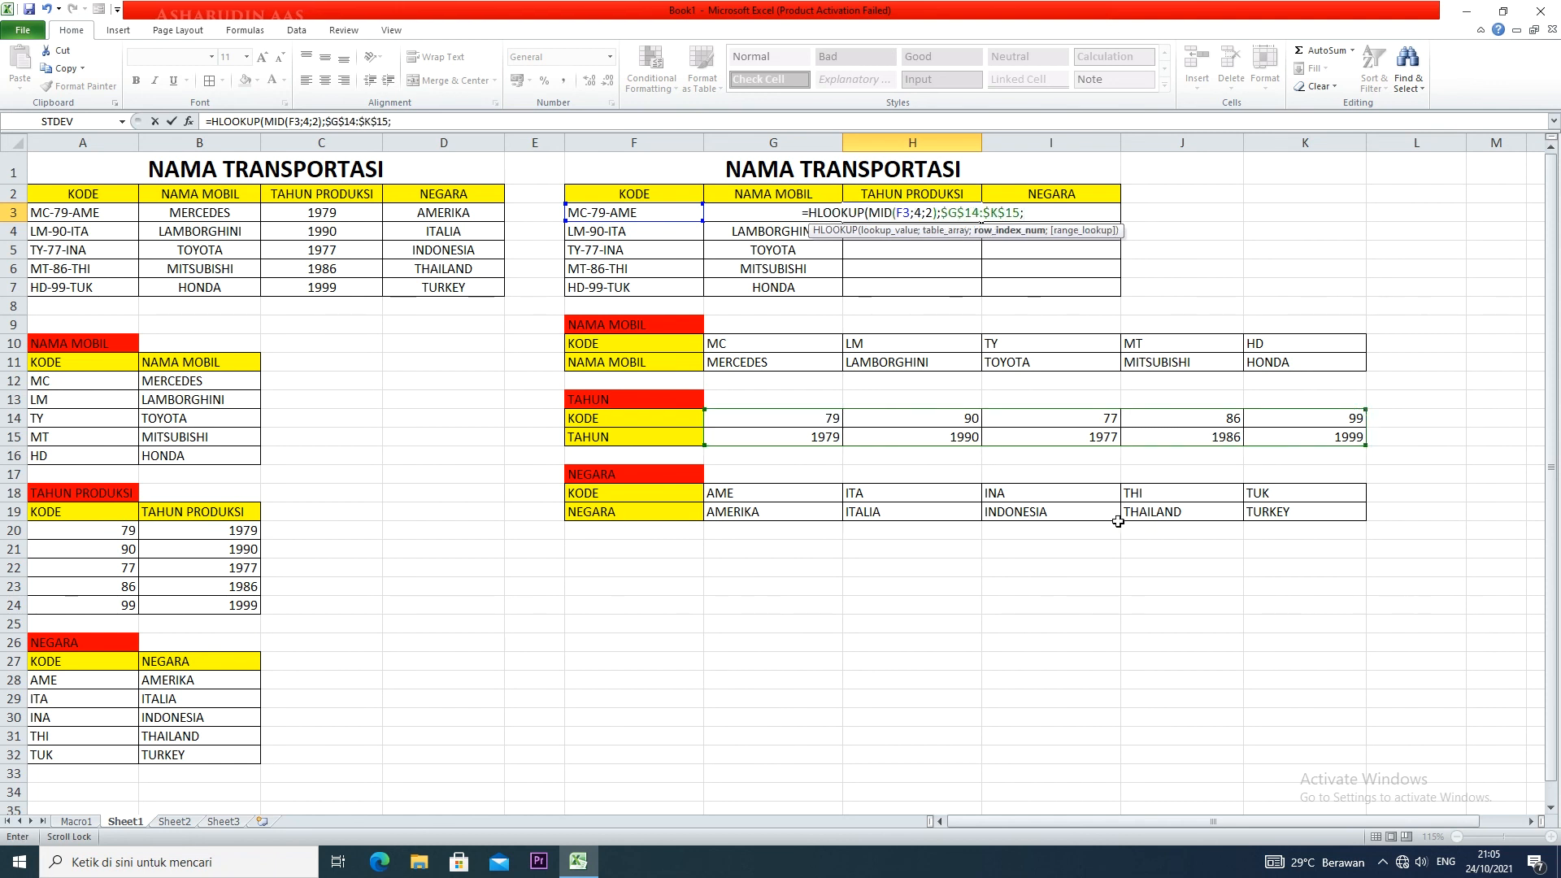
pyautogui.write('2;0)')
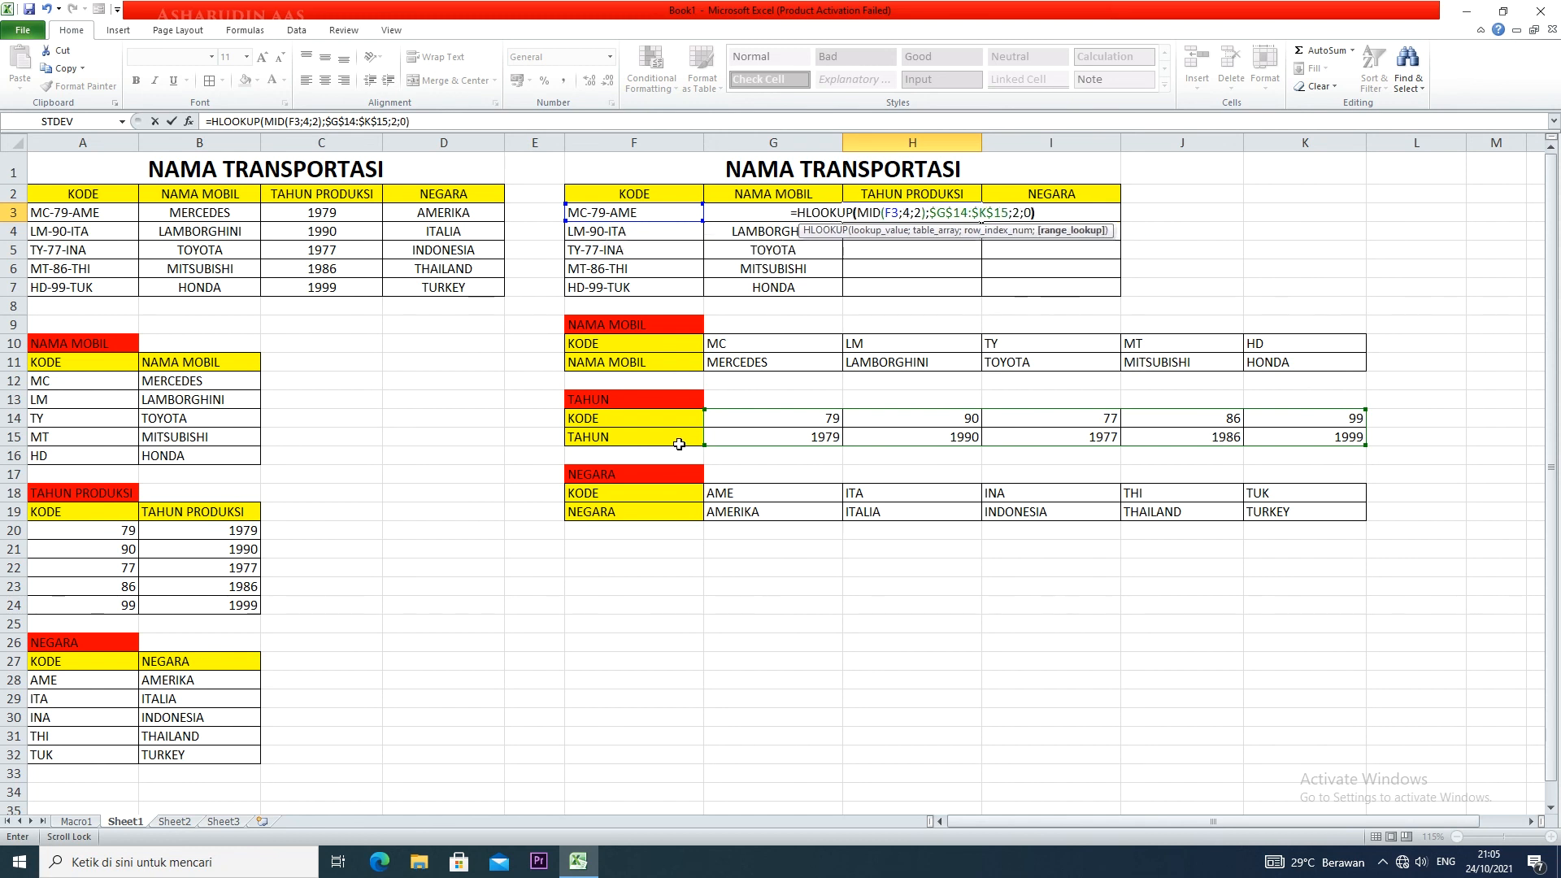
pyautogui.press('Return')
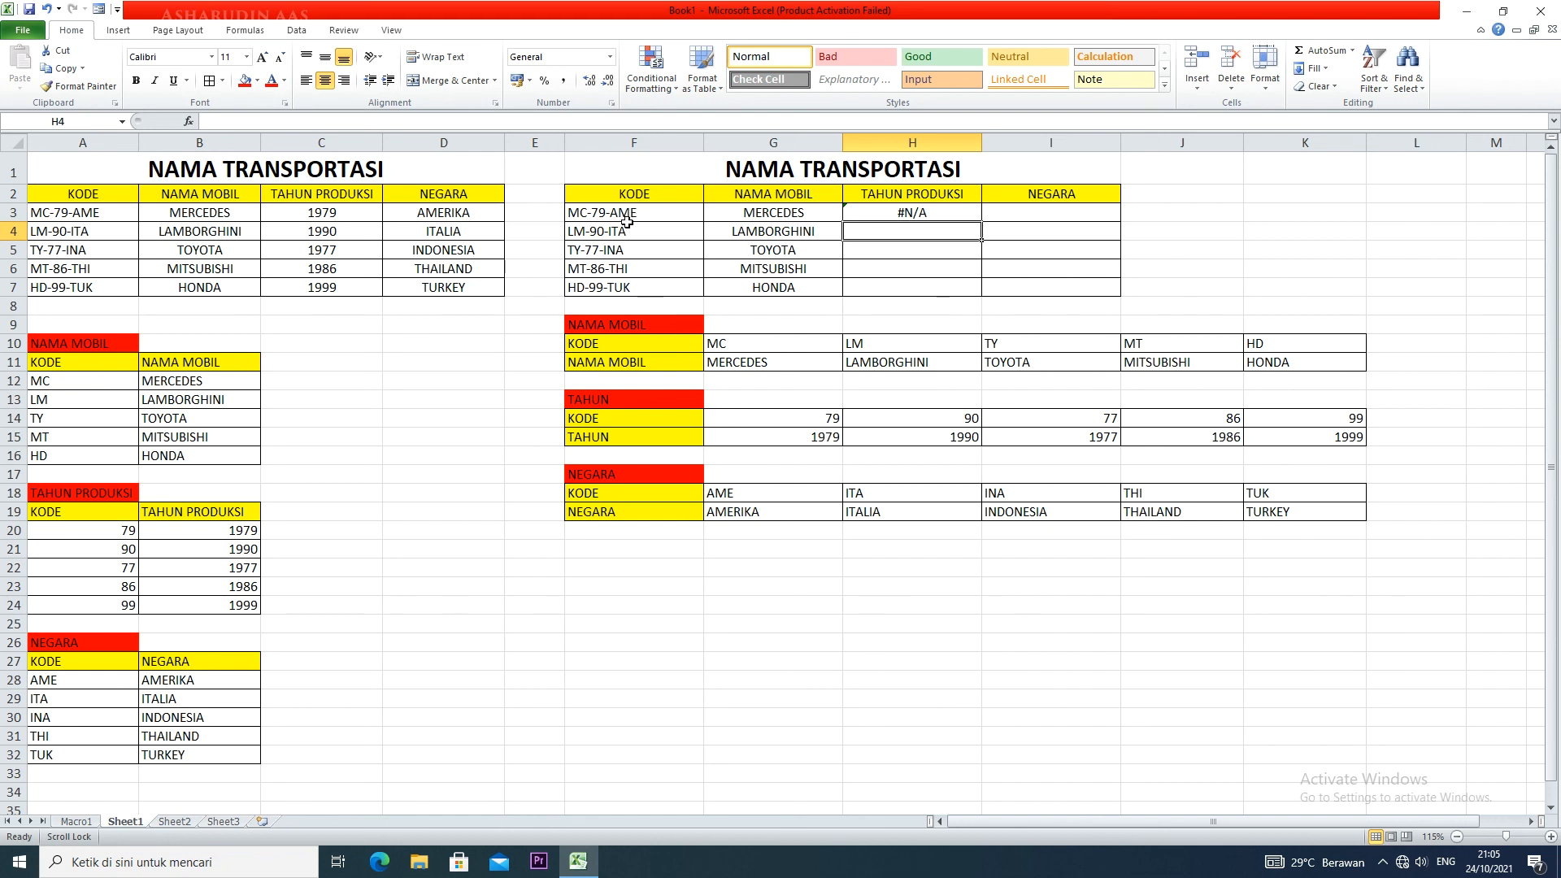
# - Wrap the MID(F3;4;2) lookup value of the HLOOKUP formula in H3 in a VALUE function
pyautogui.doubleClick(927, 216)
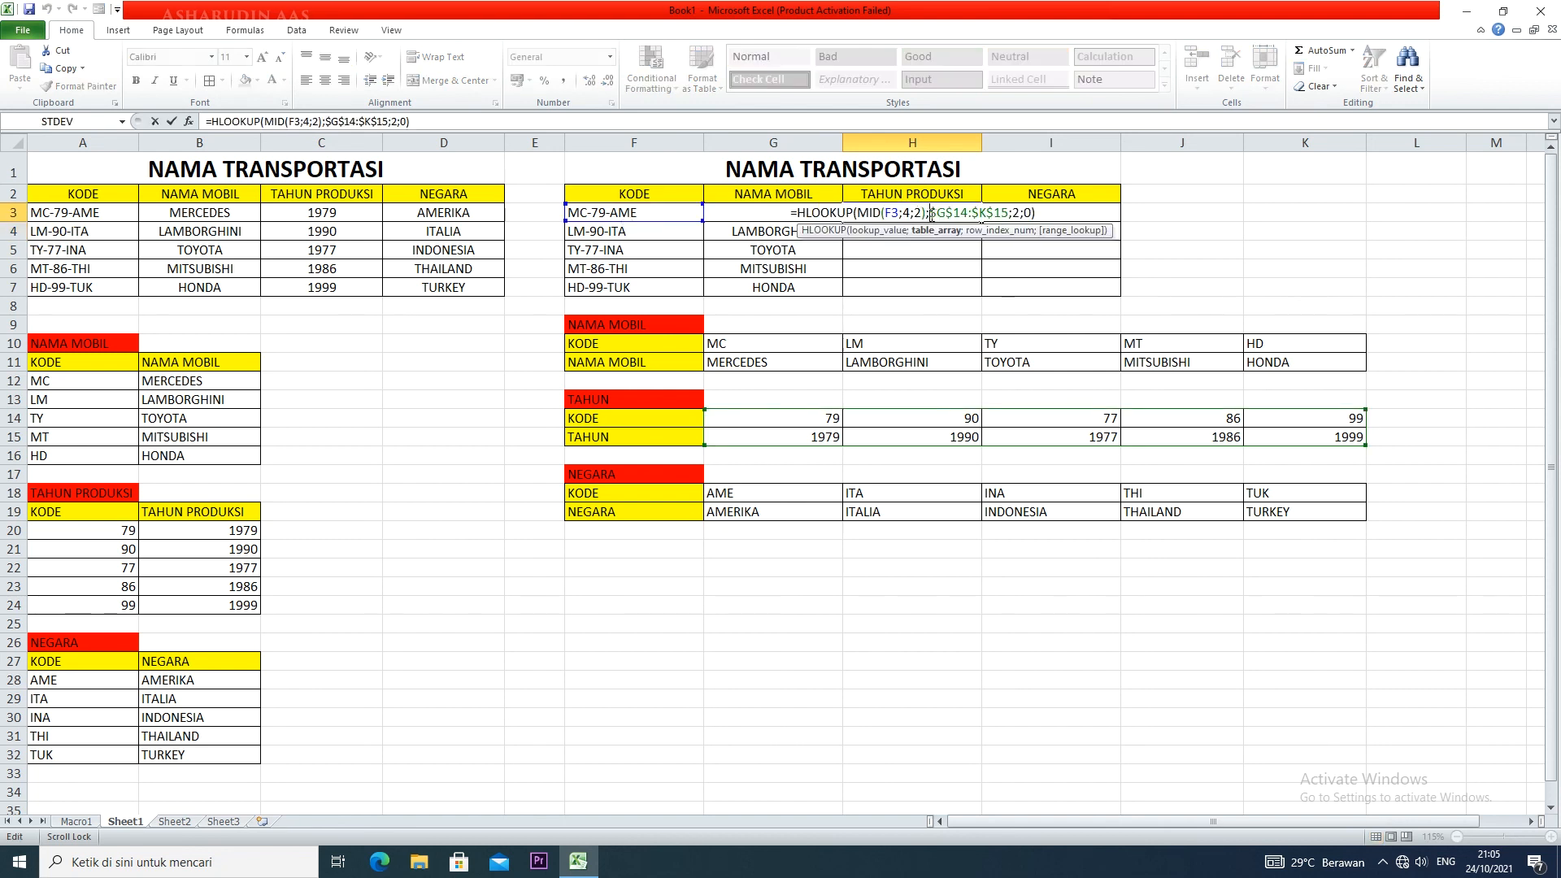
pyautogui.click(863, 213)
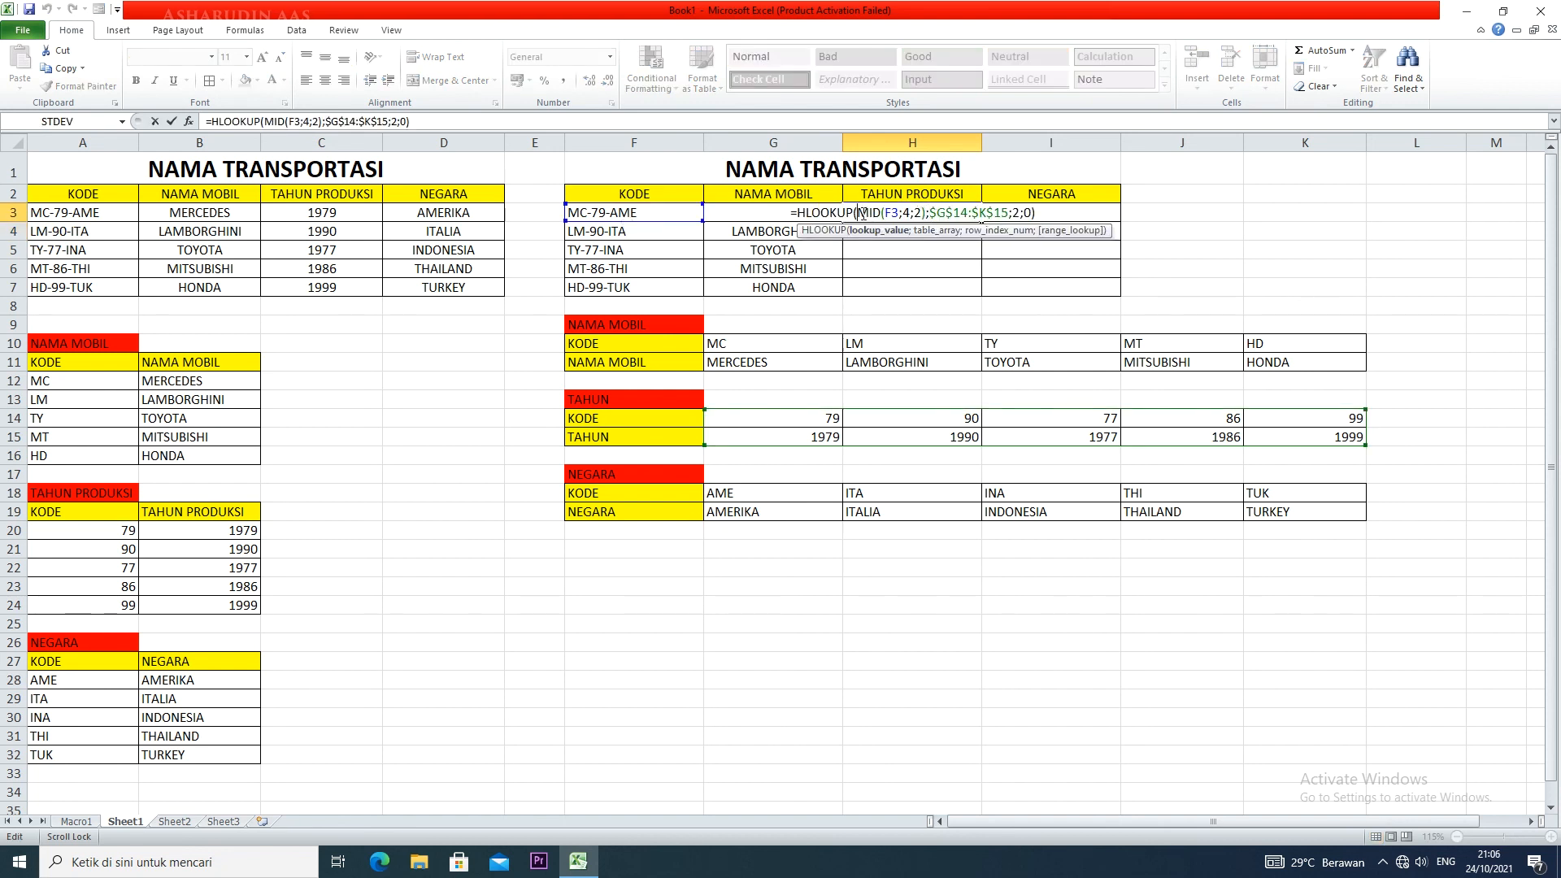
pyautogui.write('VALUE')
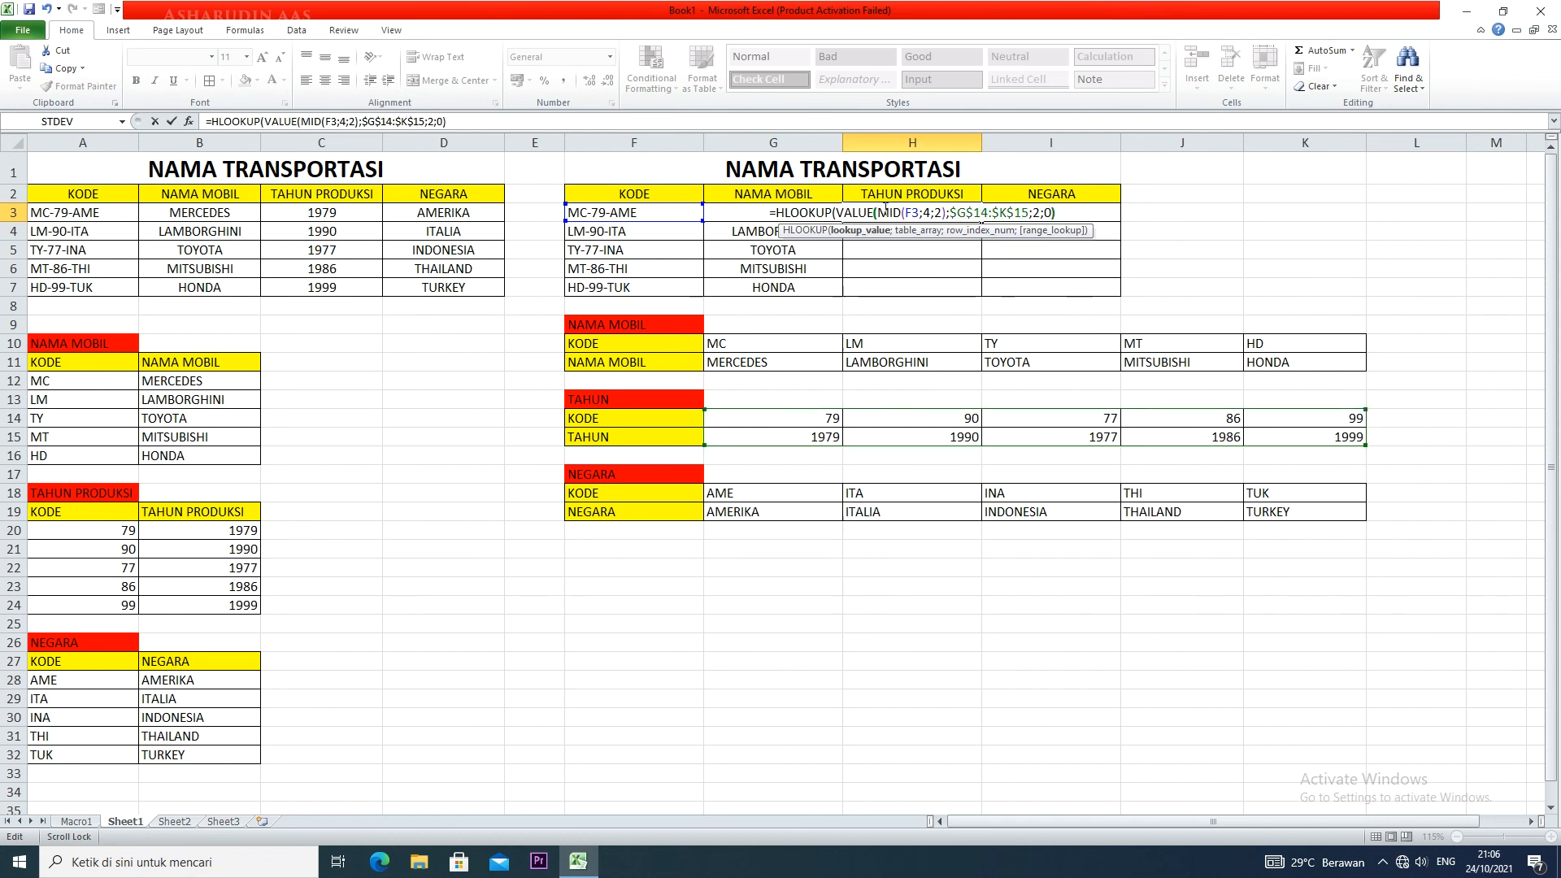
pyautogui.write('(')
pyautogui.write(')')
pyautogui.press('Return')
# - Fill the TAHUN PRODUKSI formula from H3 down to H7
pyautogui.click(945, 212)
pyautogui.moveTo(981, 221); pyautogui.dragTo(982, 296)
pyautogui.click(1091, 286)
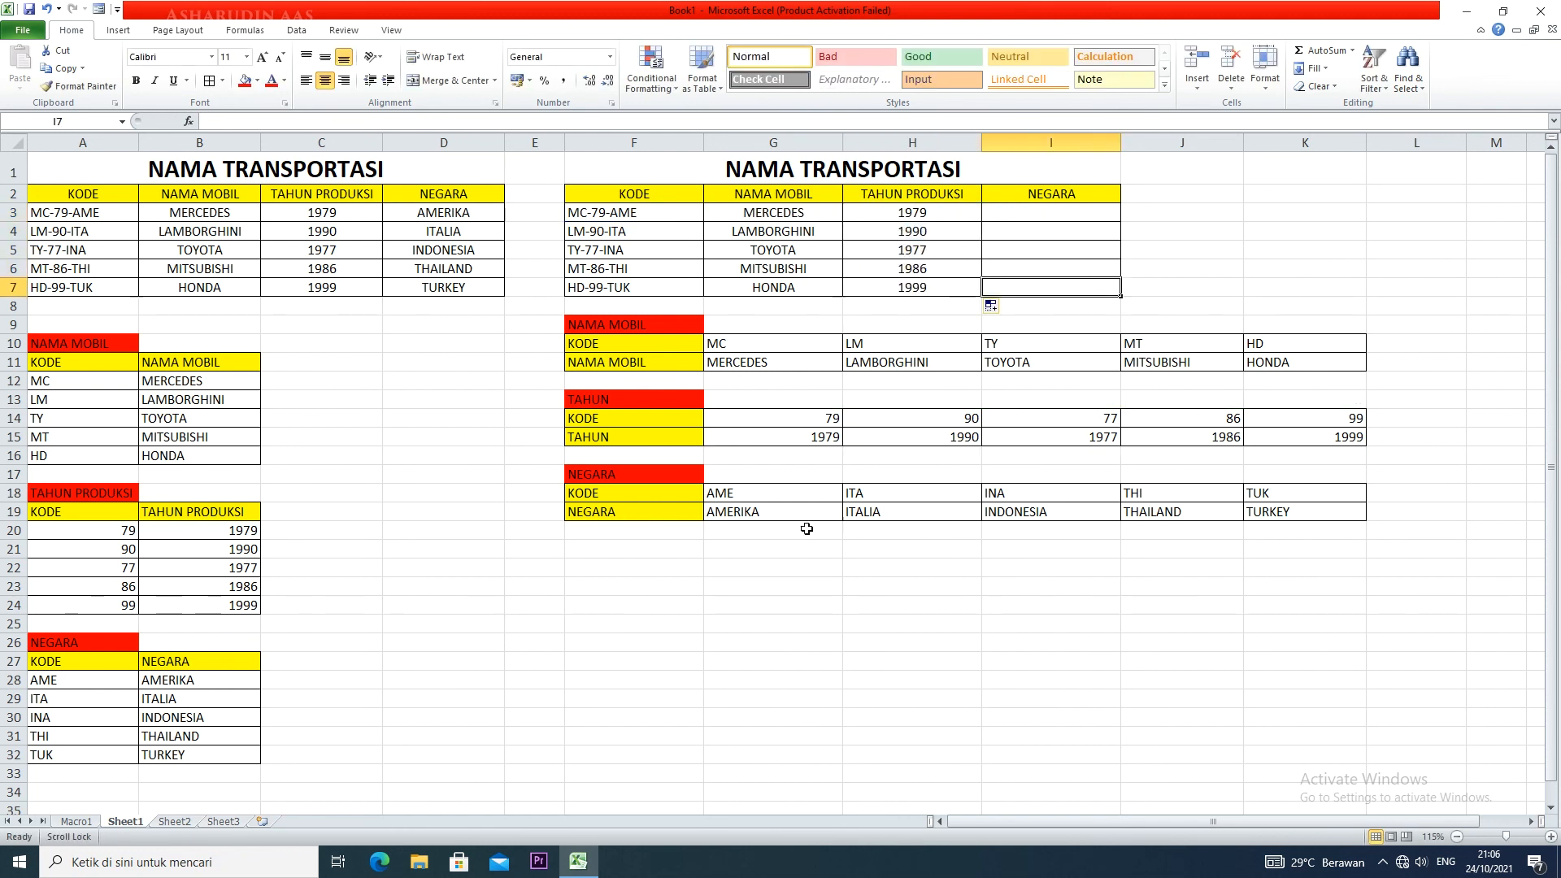
# - Enter =HLOOKUP(RIGHT(F3;3);$G$18:$K$19;2;0) in I3 of the second table's NEGARA column
pyautogui.click(1042, 214)
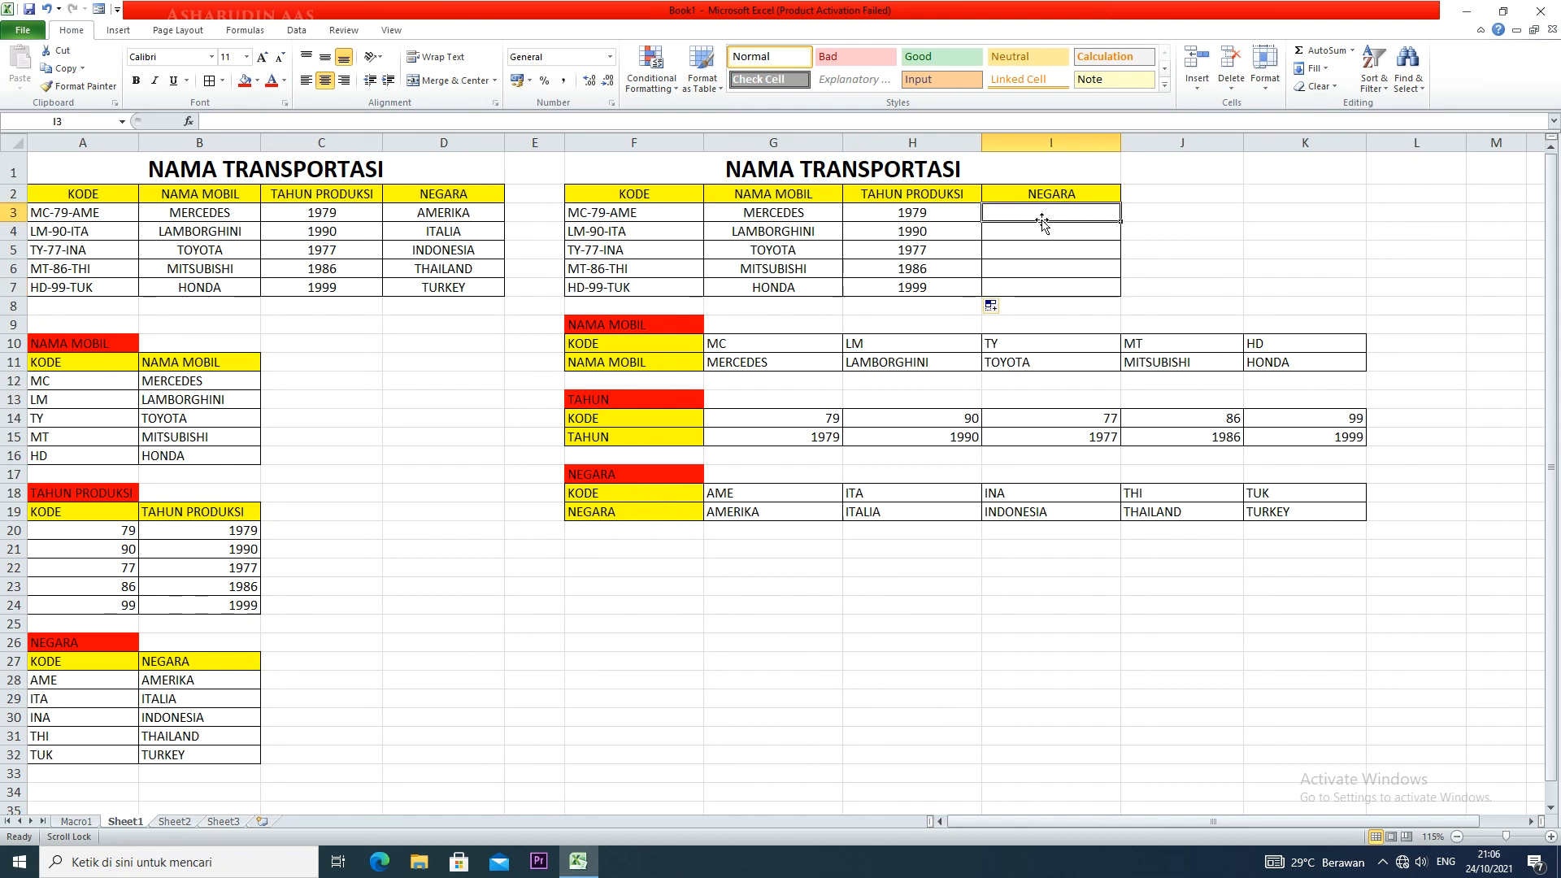
pyautogui.write('=HLO')
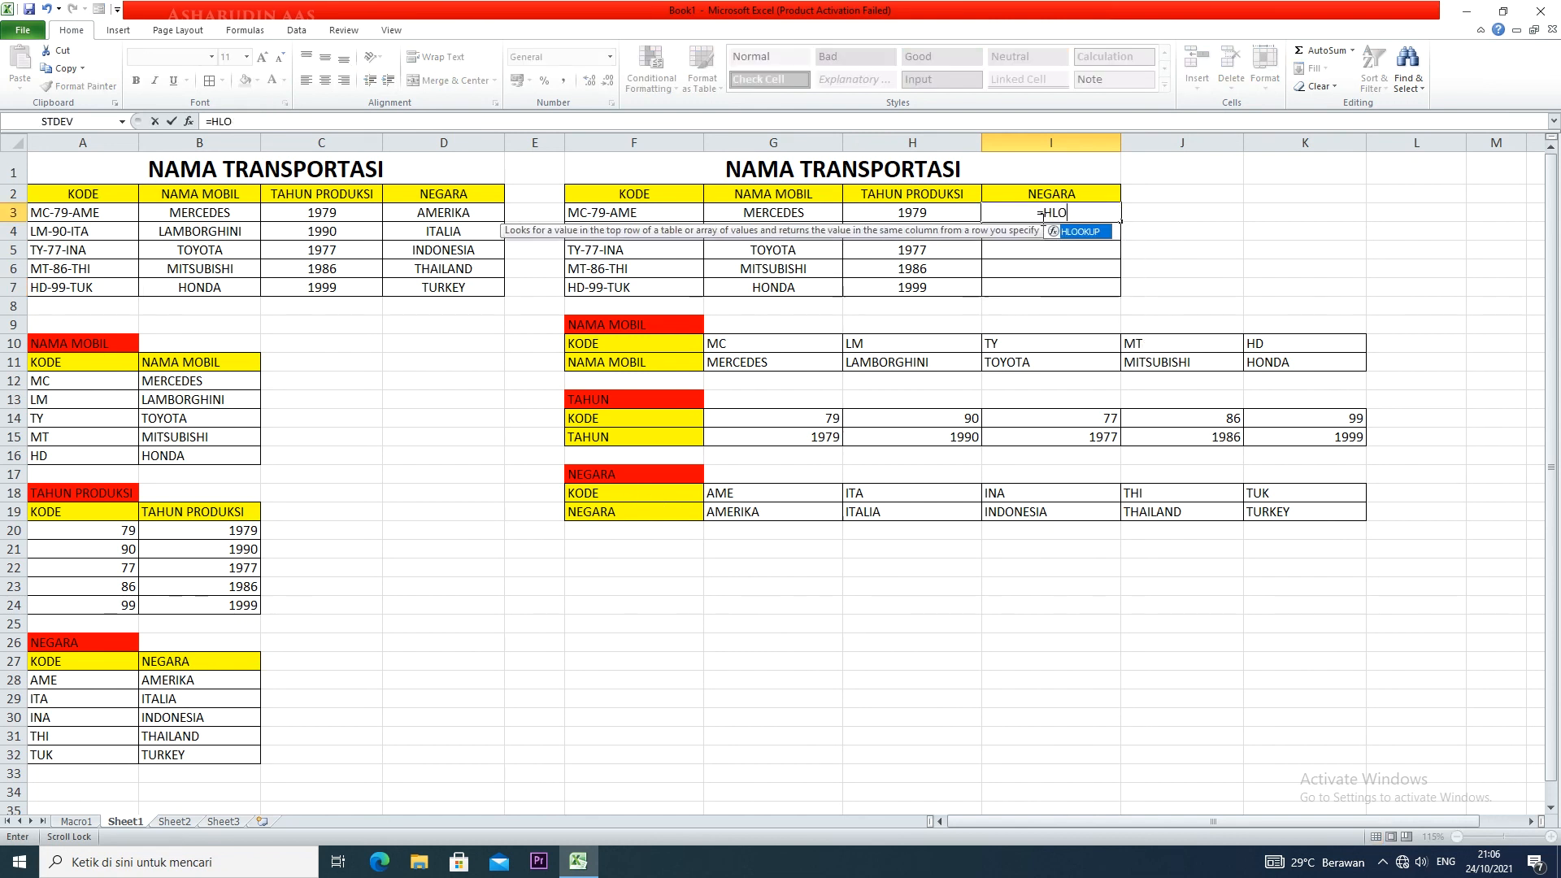
pyautogui.write('OKUP(')
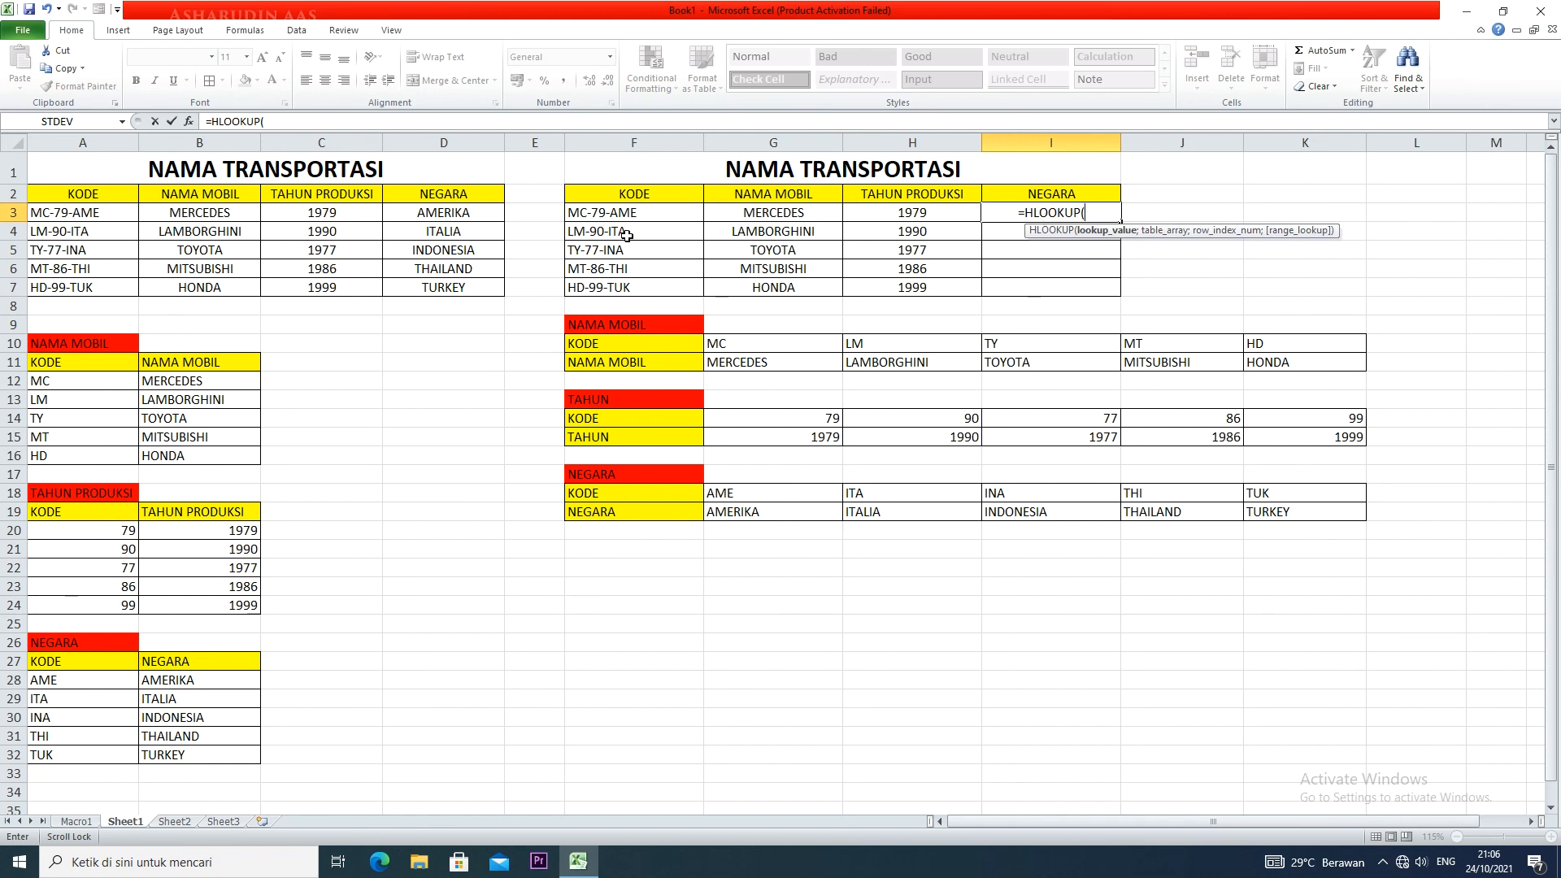
pyautogui.write('RIGHT(')
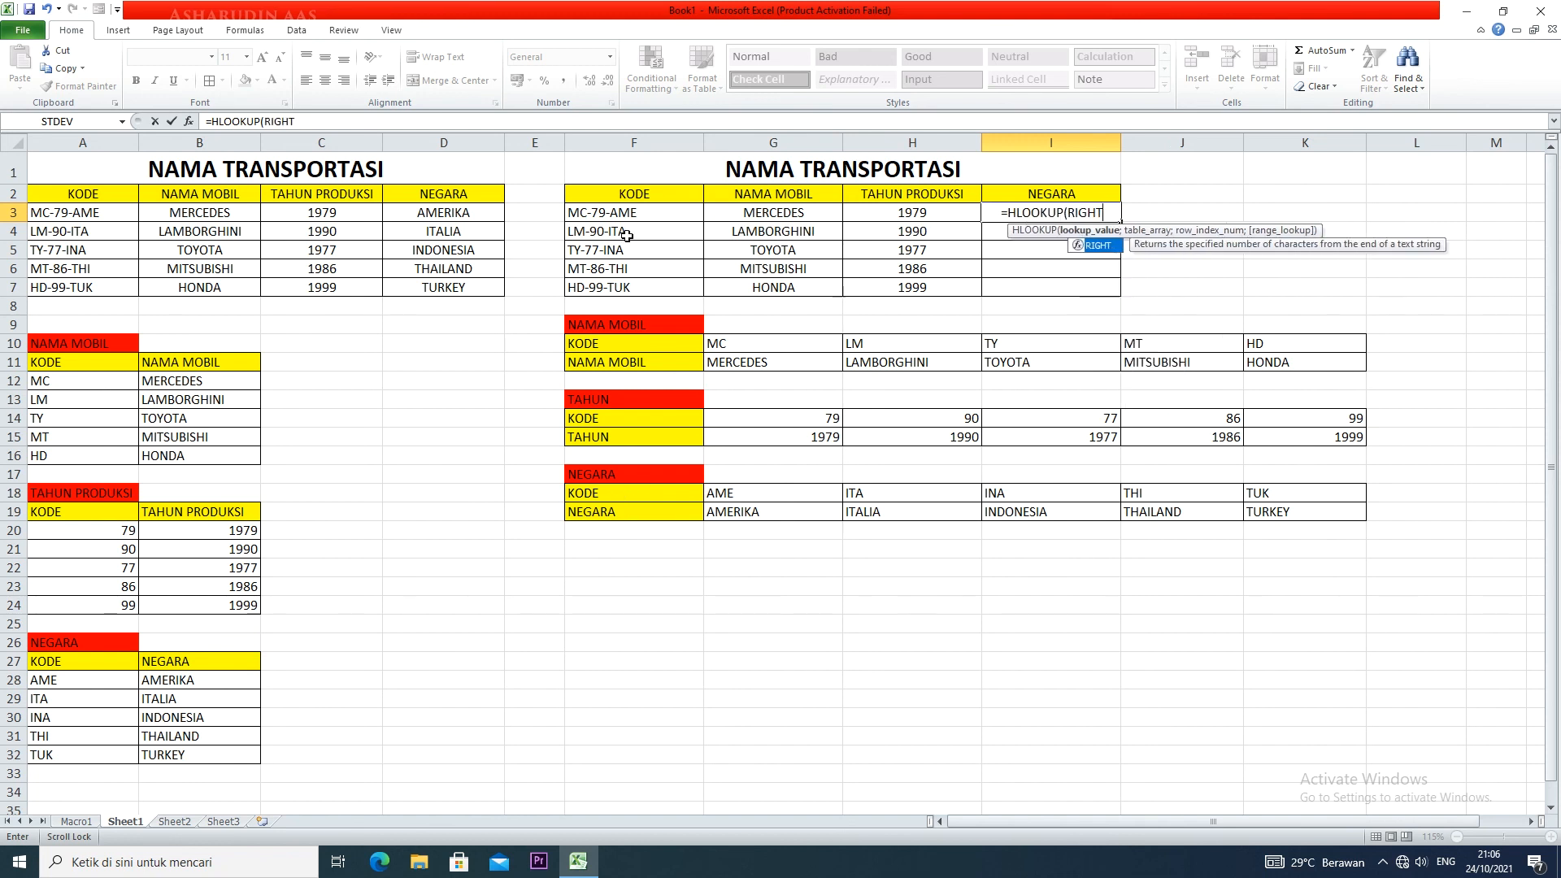
pyautogui.click(642, 215)
pyautogui.write(';3')
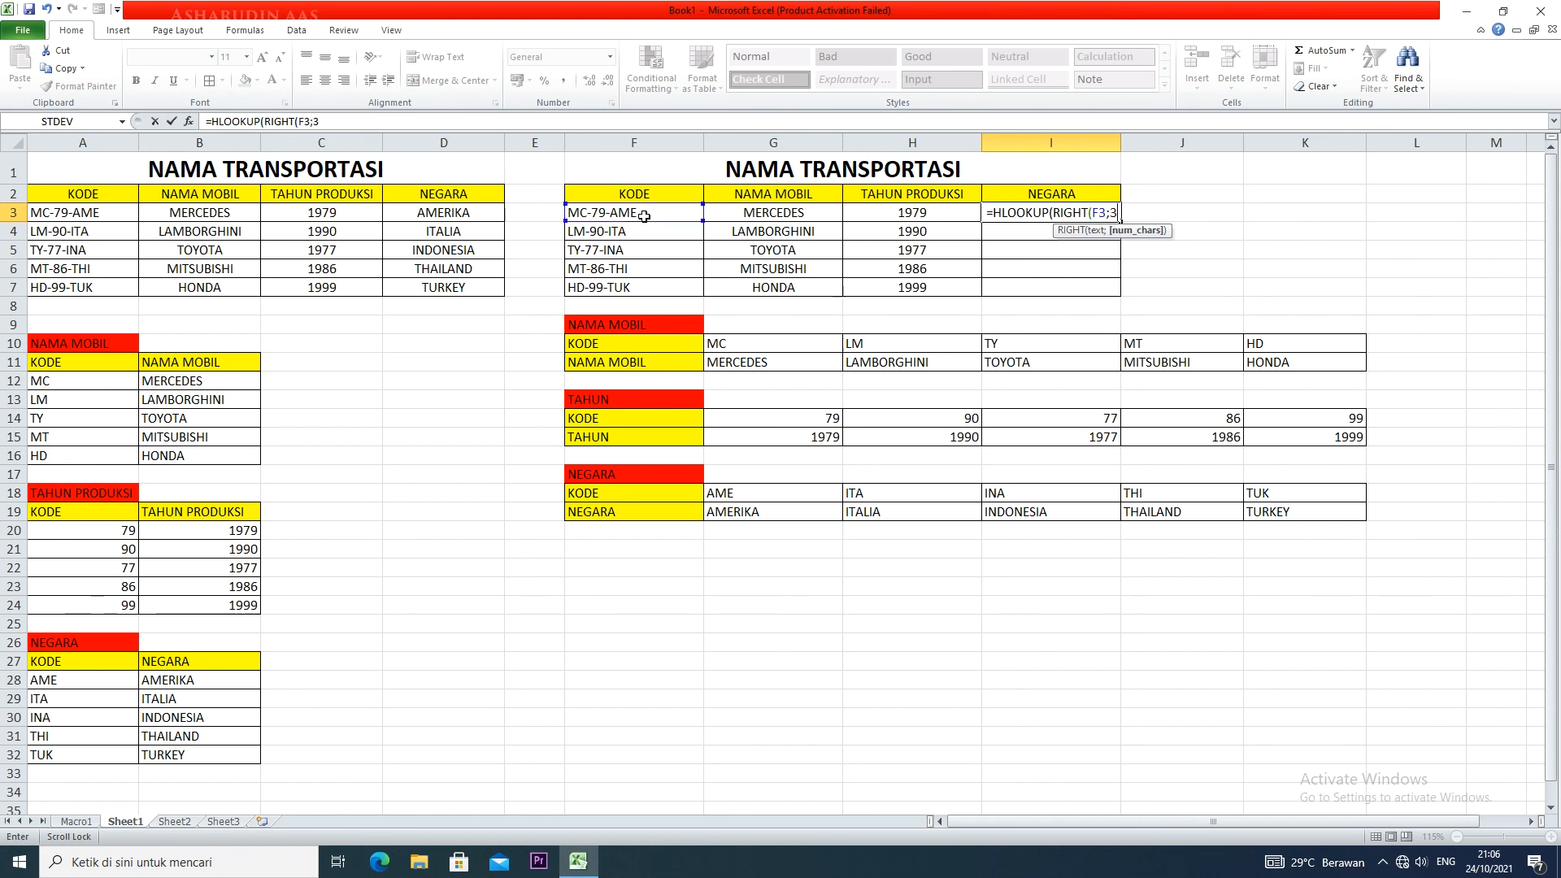
pyautogui.write(')')
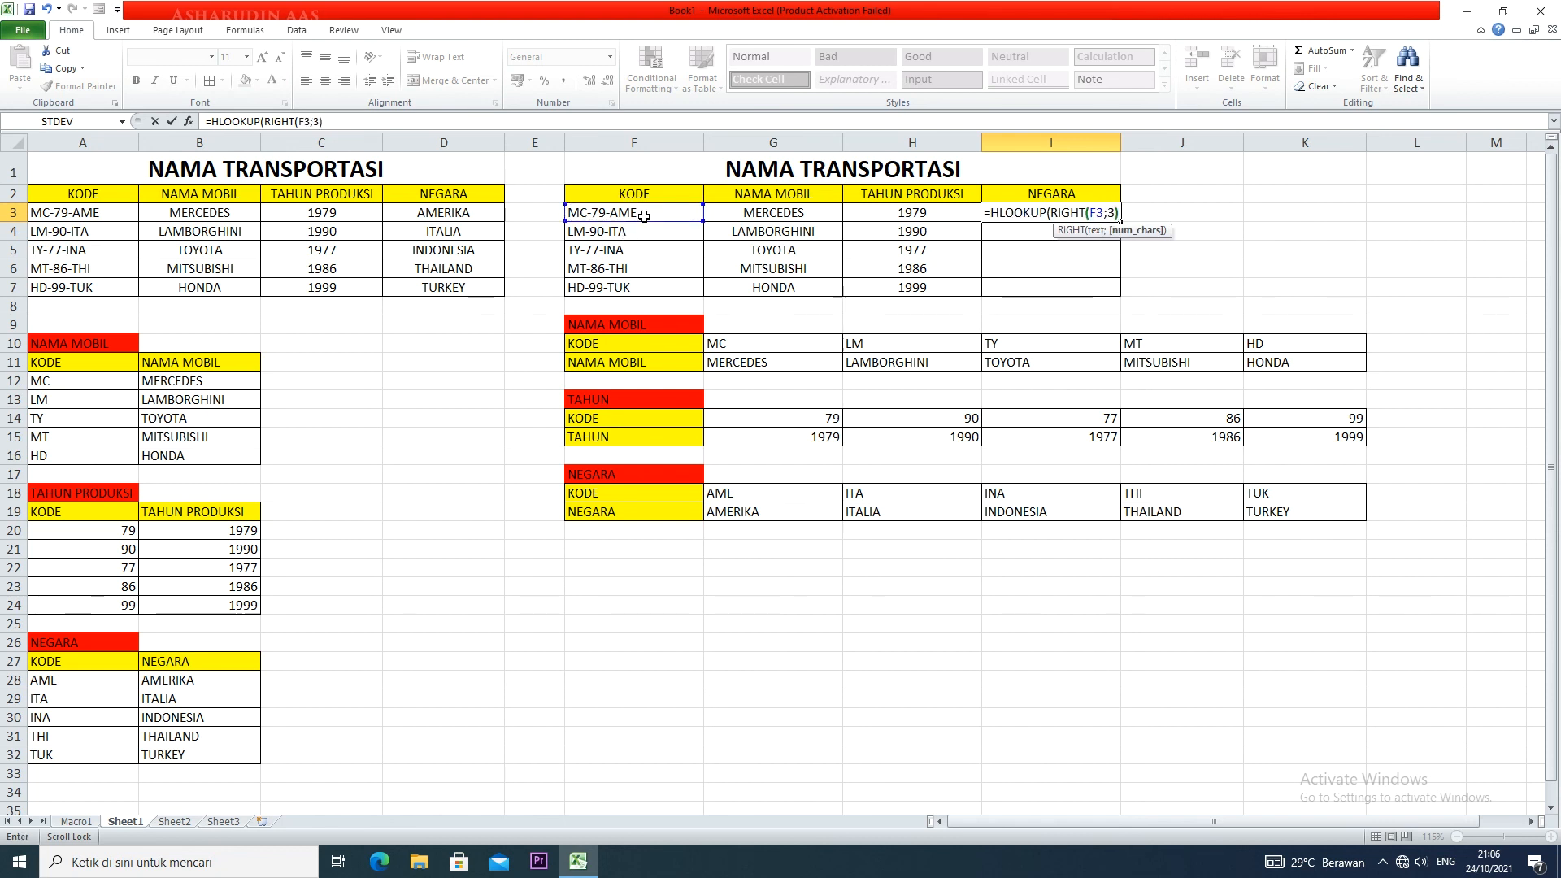
pyautogui.write(';')
pyautogui.moveTo(804, 499); pyautogui.dragTo(1273, 514)
pyautogui.press('F4')
pyautogui.write(';')
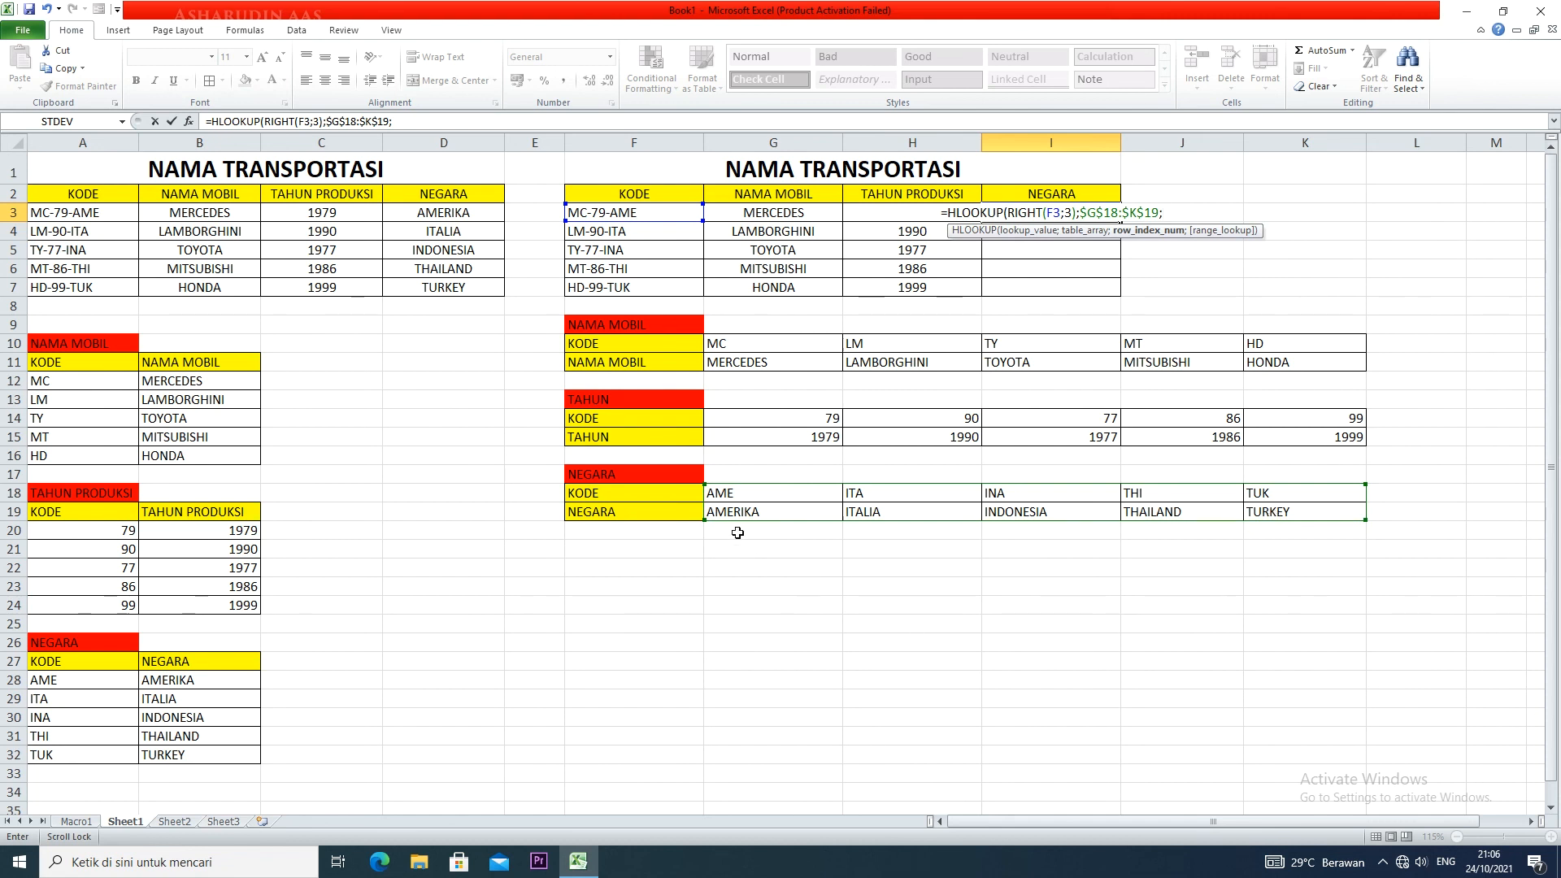
pyautogui.write('2;0)_')
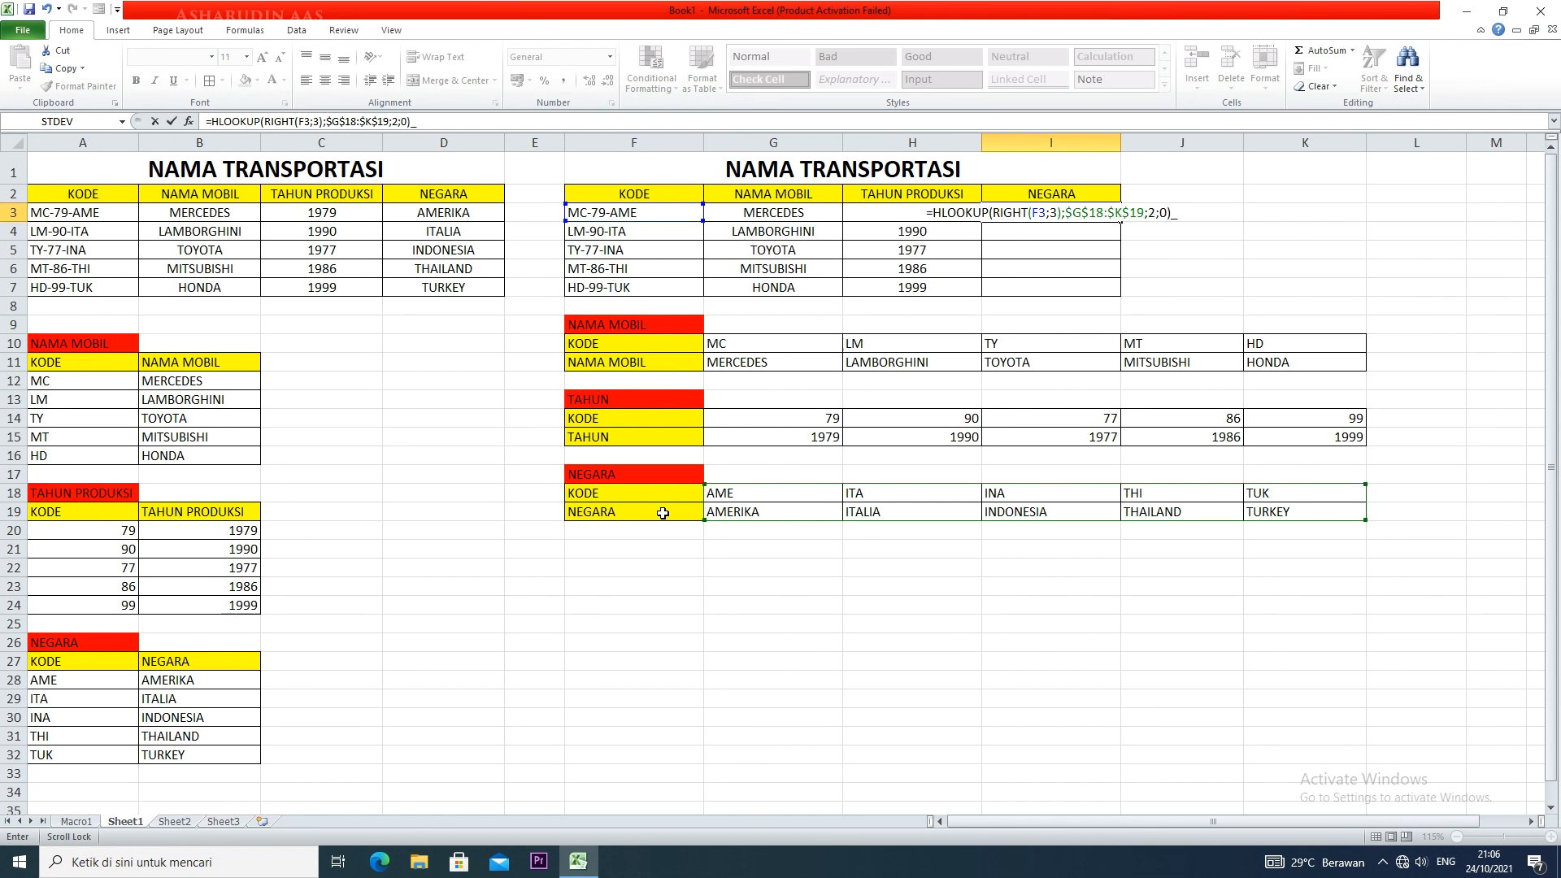
pyautogui.press('Return')
# - Fill the NEGARA formula from I3 down to I7
pyautogui.click(1083, 211)
pyautogui.moveTo(1121, 221); pyautogui.dragTo(1122, 290)
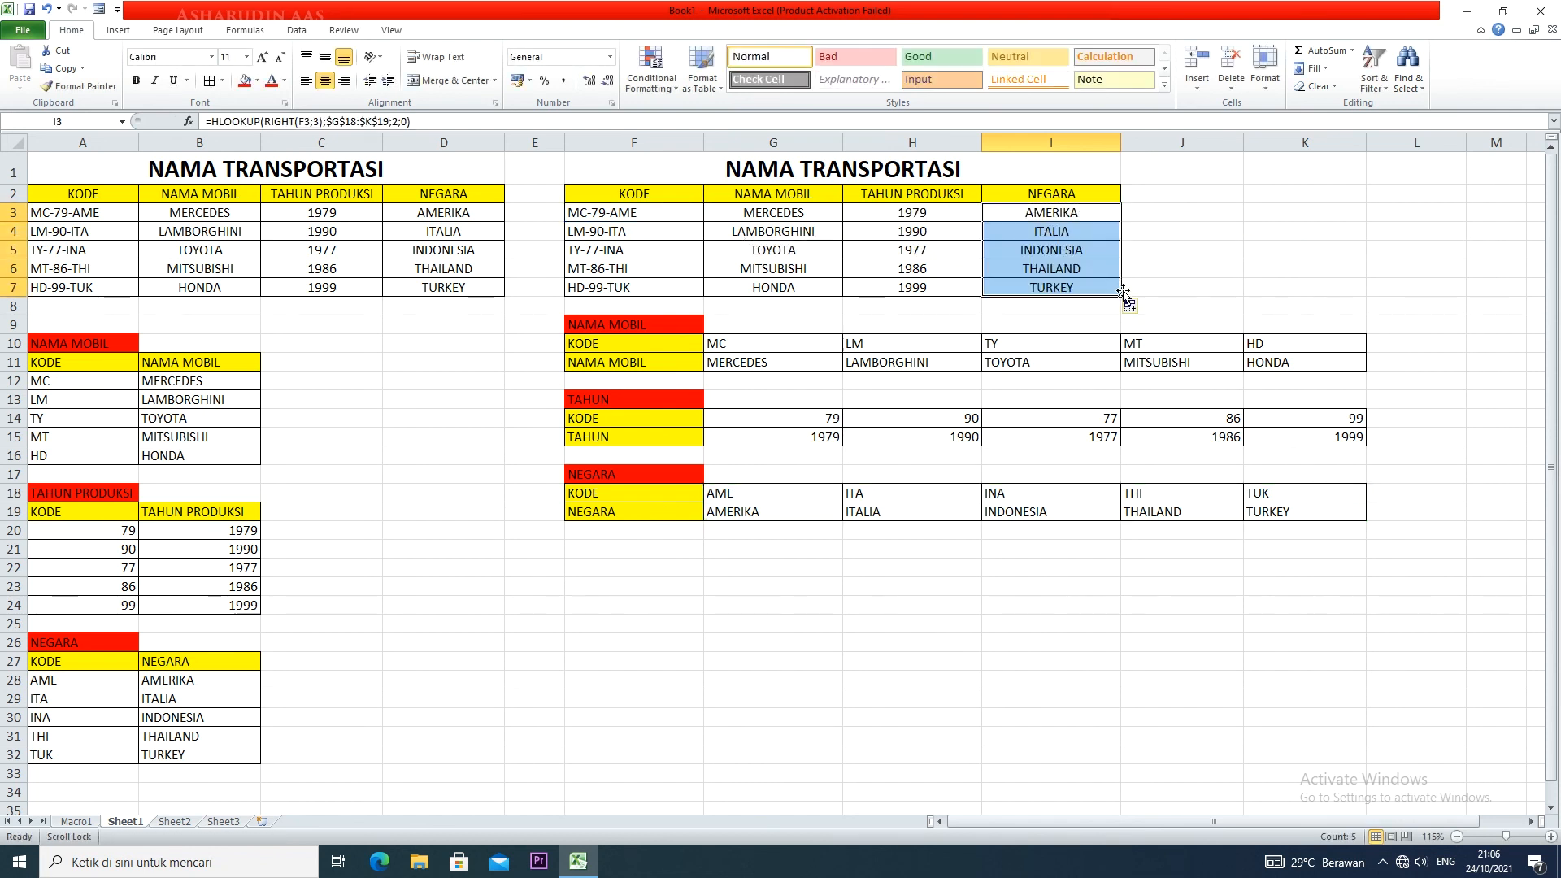
pyautogui.click(1170, 268)
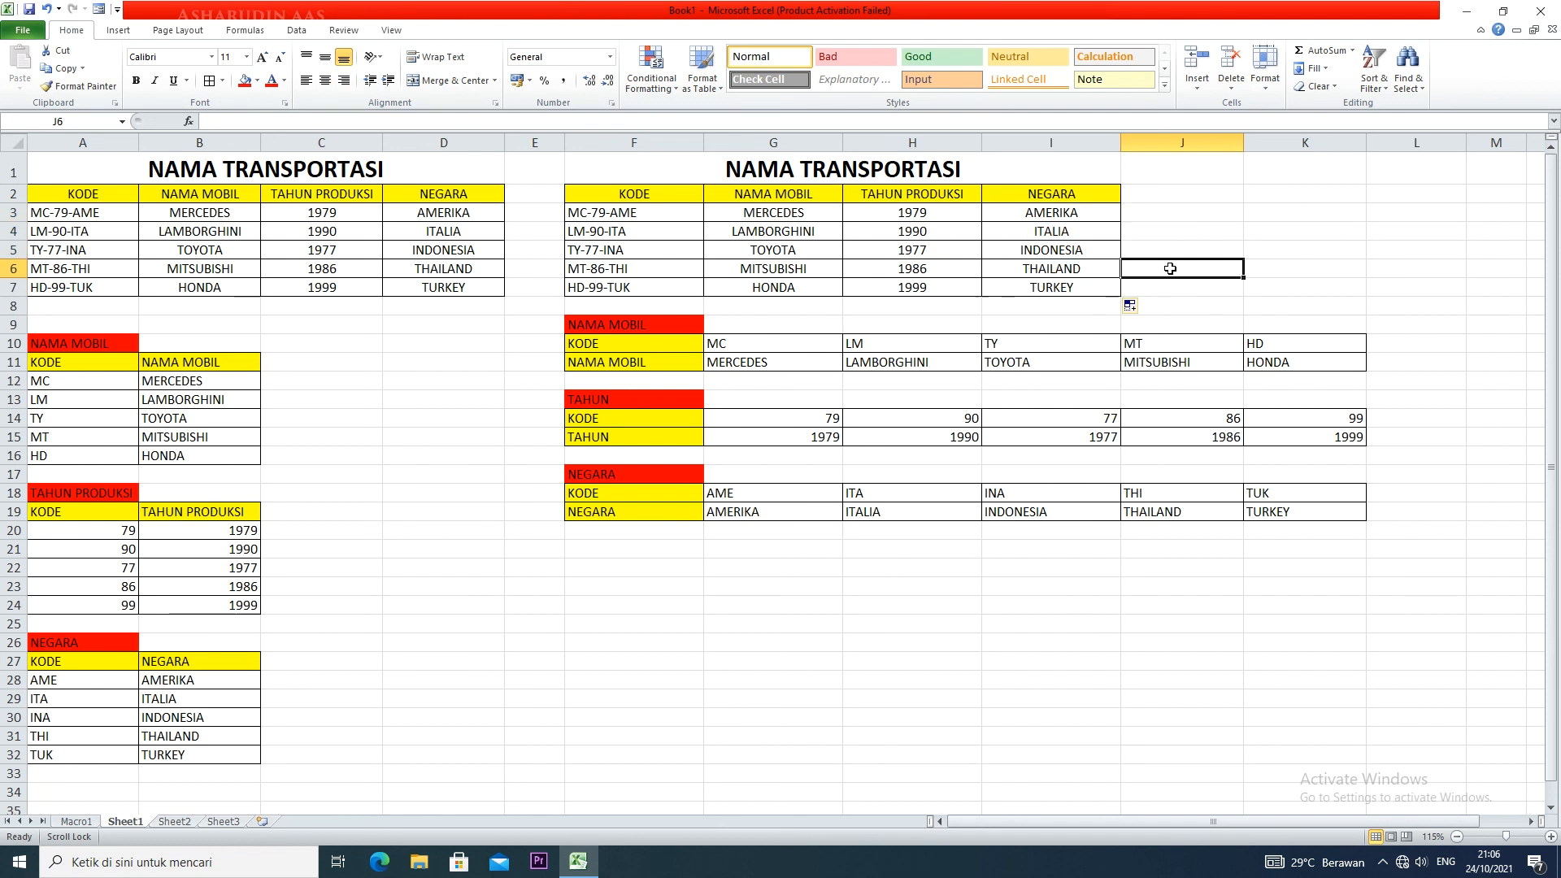